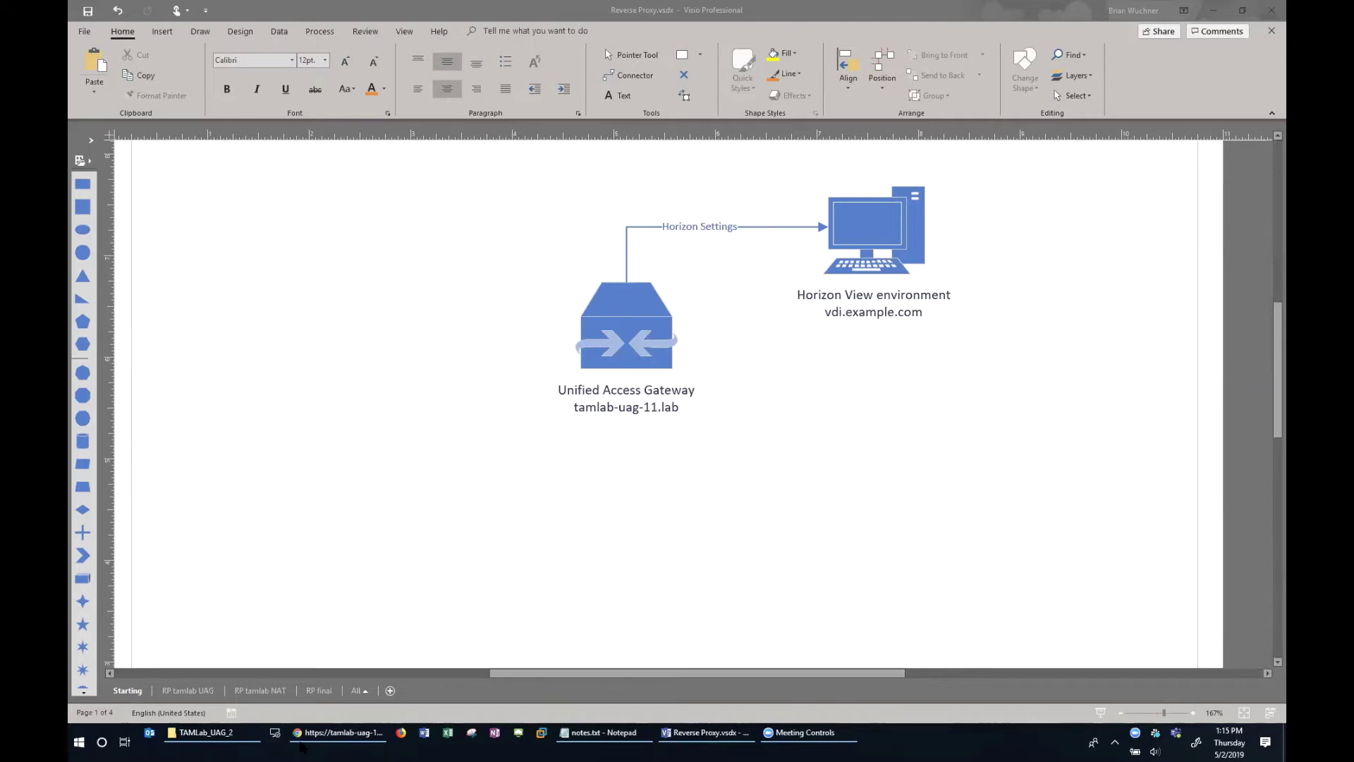
- In the gateway admin page, choose Configure Manually and show the Edge Service Settings, briefly expanding Horizon Settings
{"action": "mouse_move", "coordinate": [308, 733]}
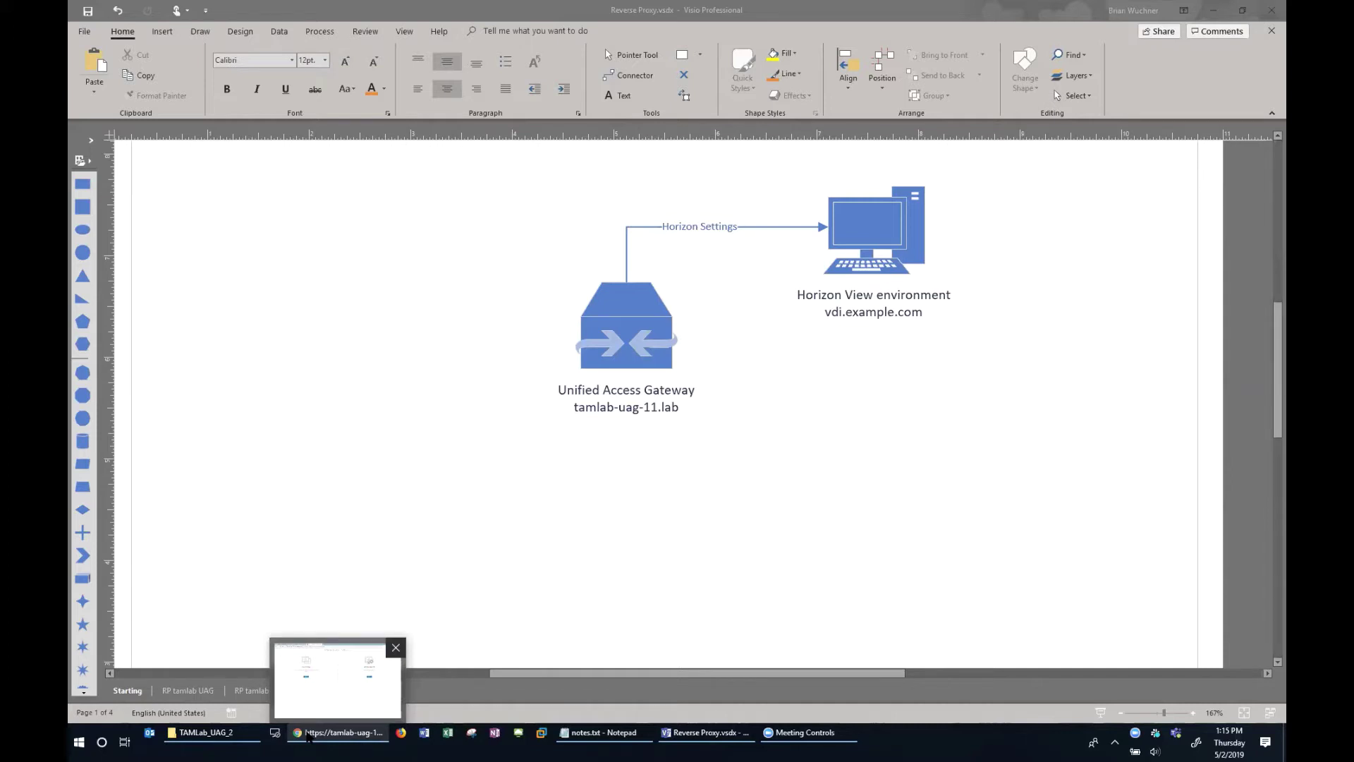
{"action": "left_click", "coordinate": [308, 737]}
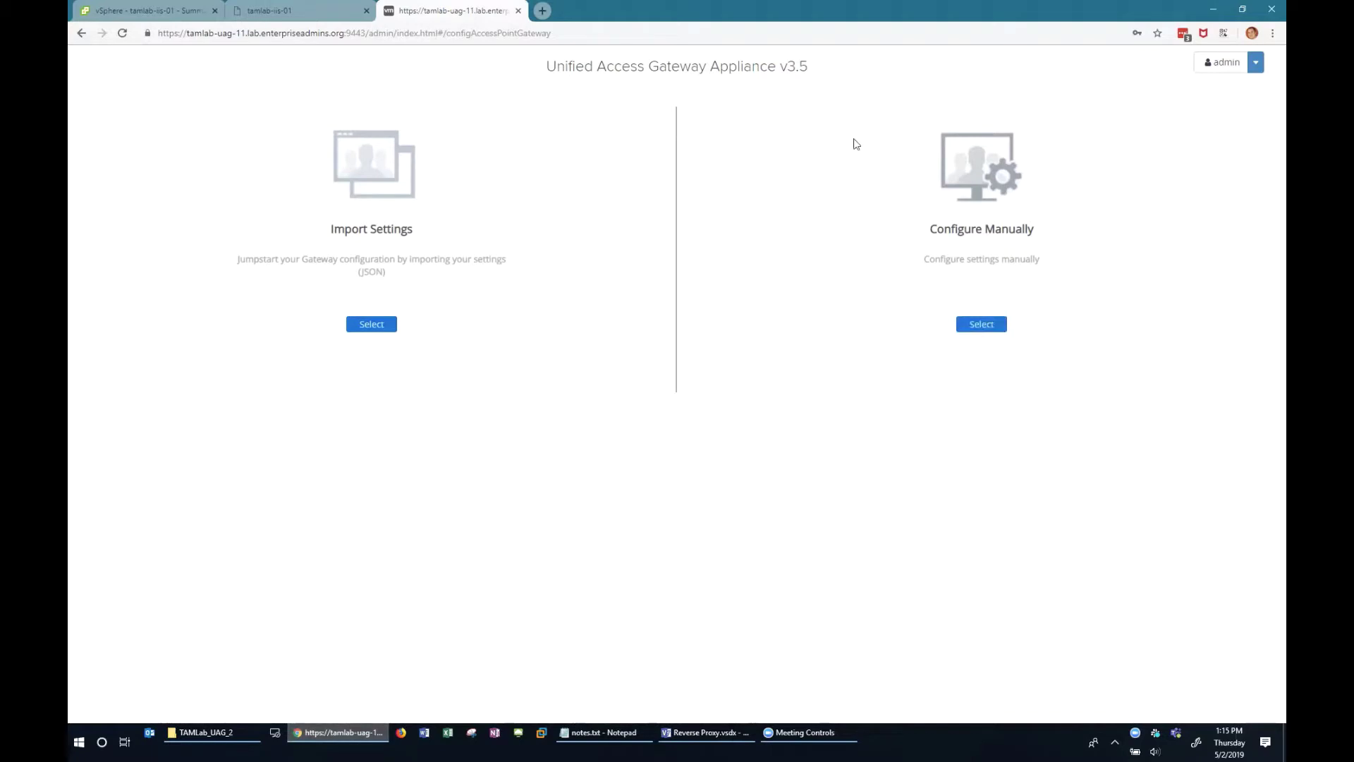
{"action": "left_click", "coordinate": [984, 333]}
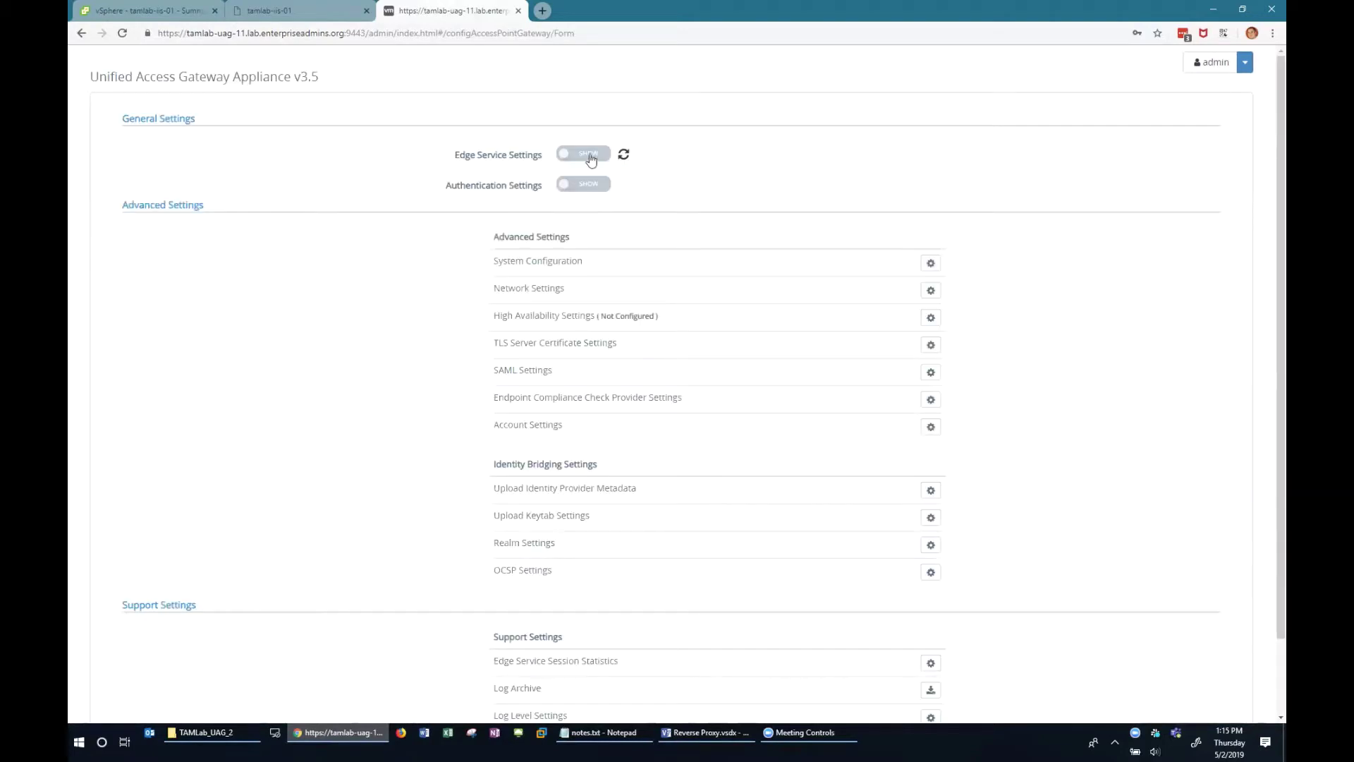
{"action": "left_click", "coordinate": [591, 157]}
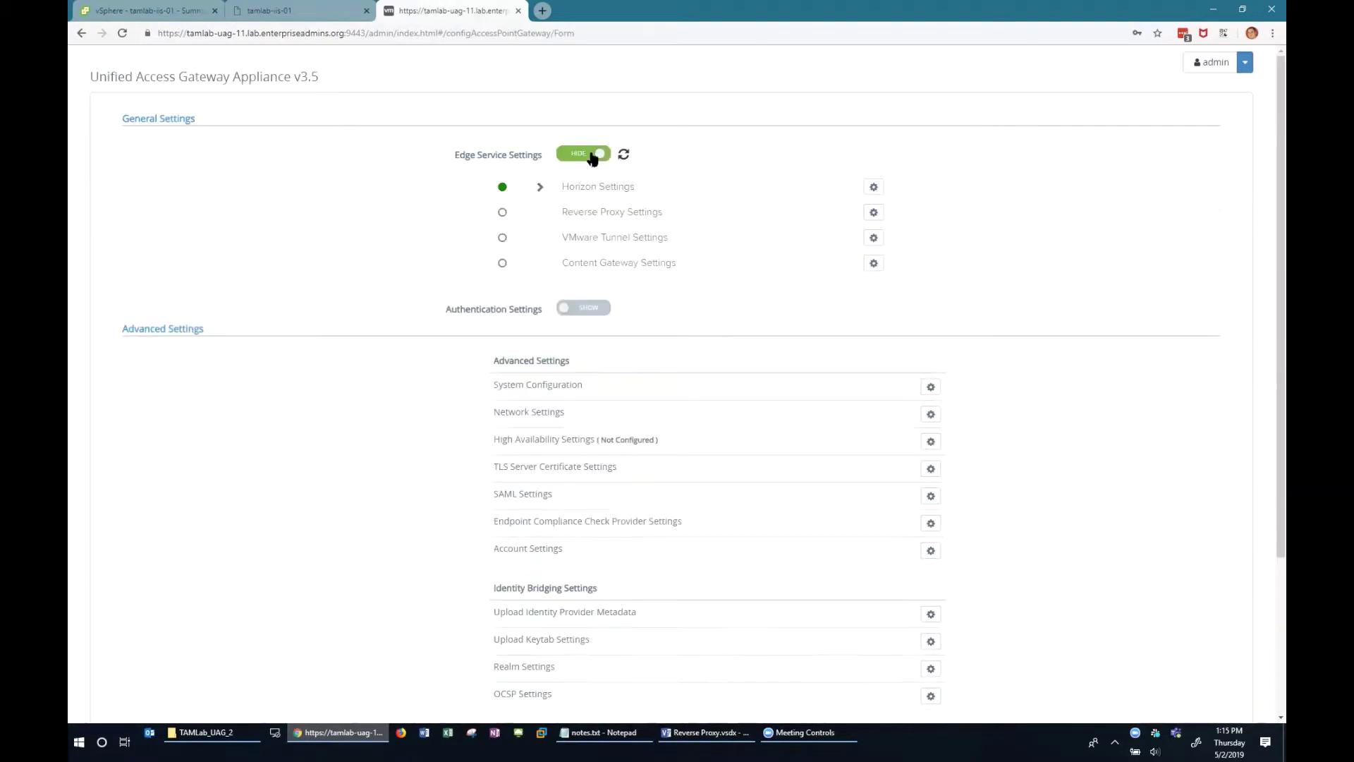
{"action": "left_click", "coordinate": [540, 187]}
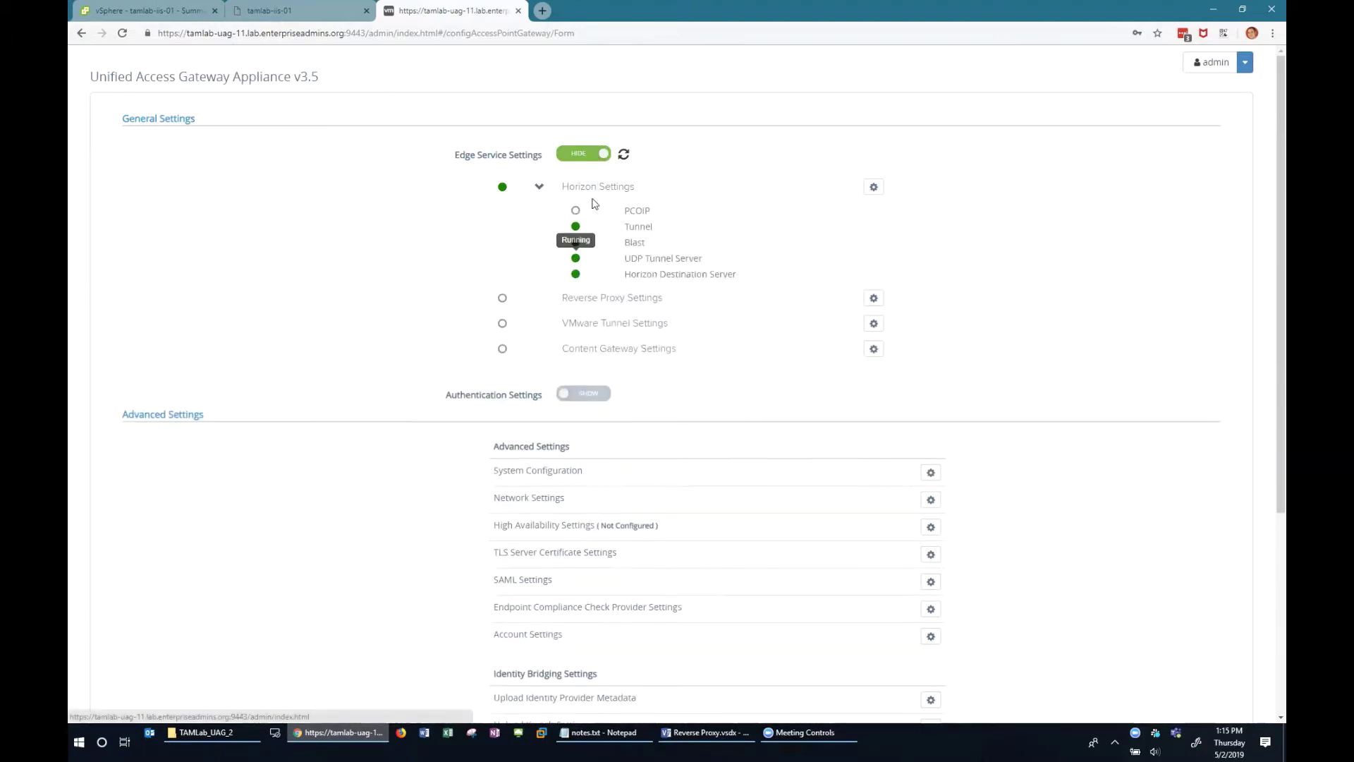
{"action": "left_click", "coordinate": [540, 187]}
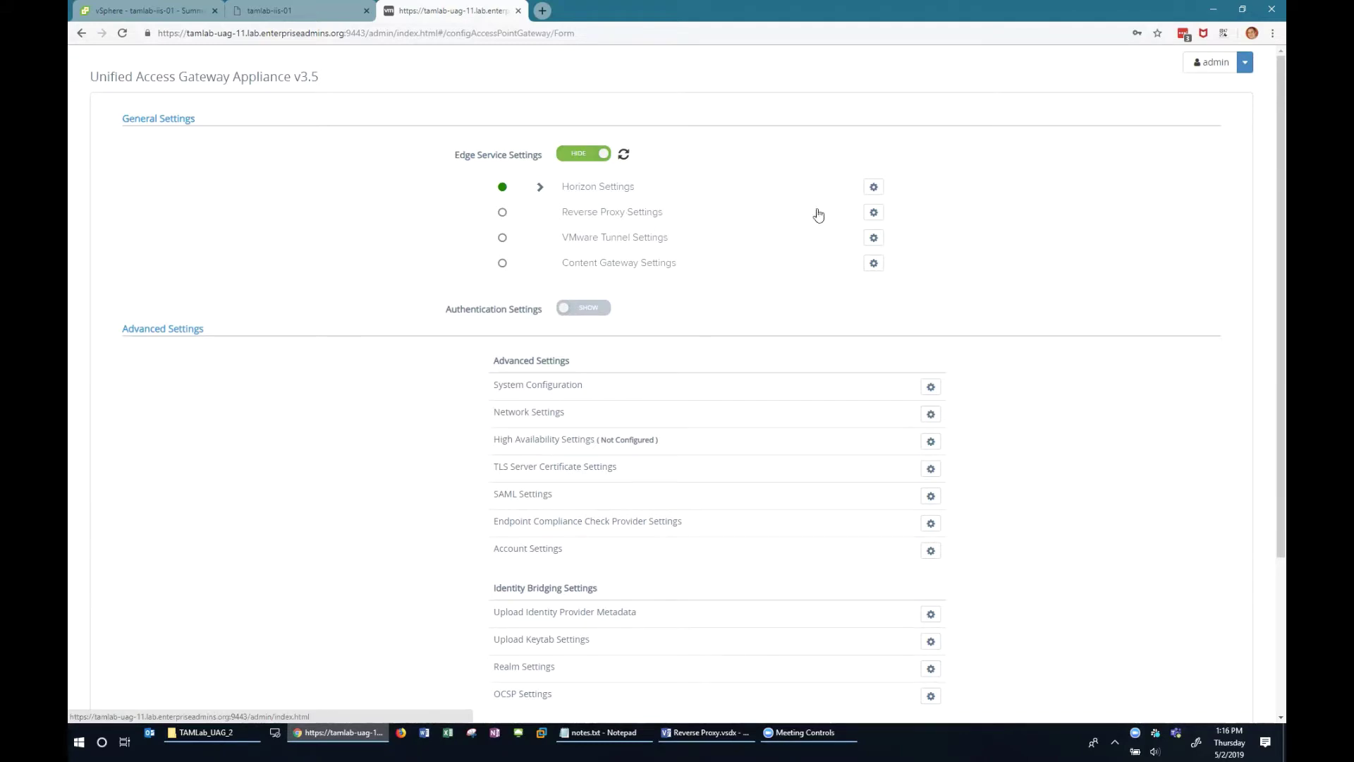
- Add a new reverse proxy entry and set Enable Reverse Proxy Settings to YES
{"action": "left_click", "coordinate": [874, 213]}
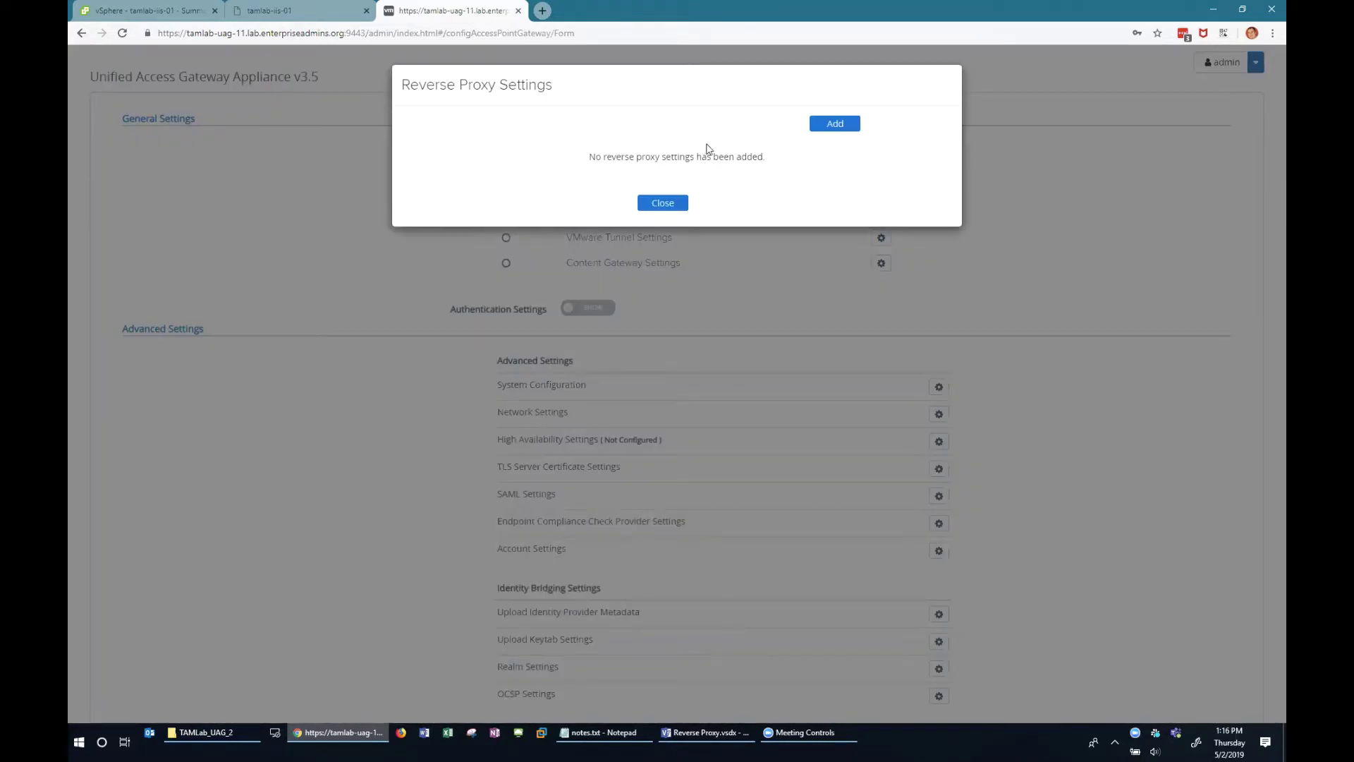
{"action": "left_click", "coordinate": [838, 124]}
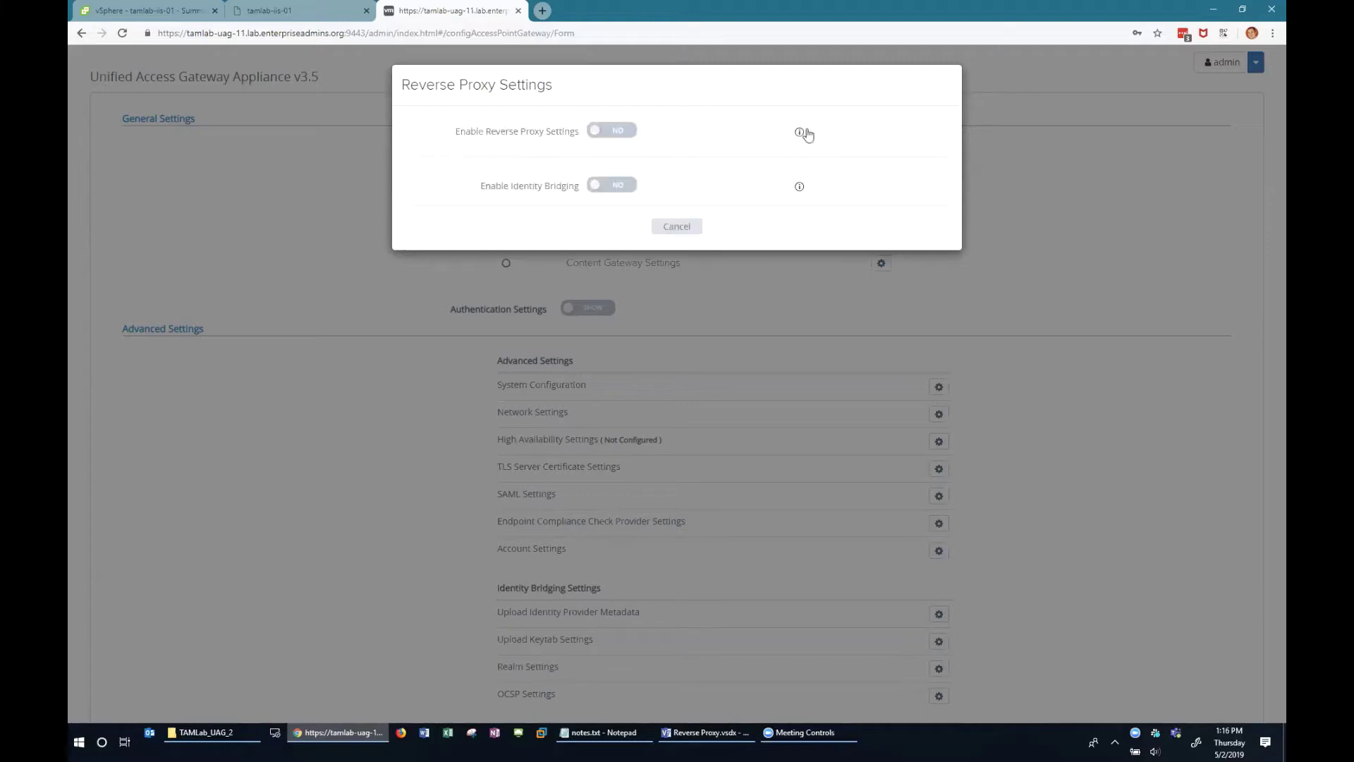
{"action": "left_click", "coordinate": [623, 136]}
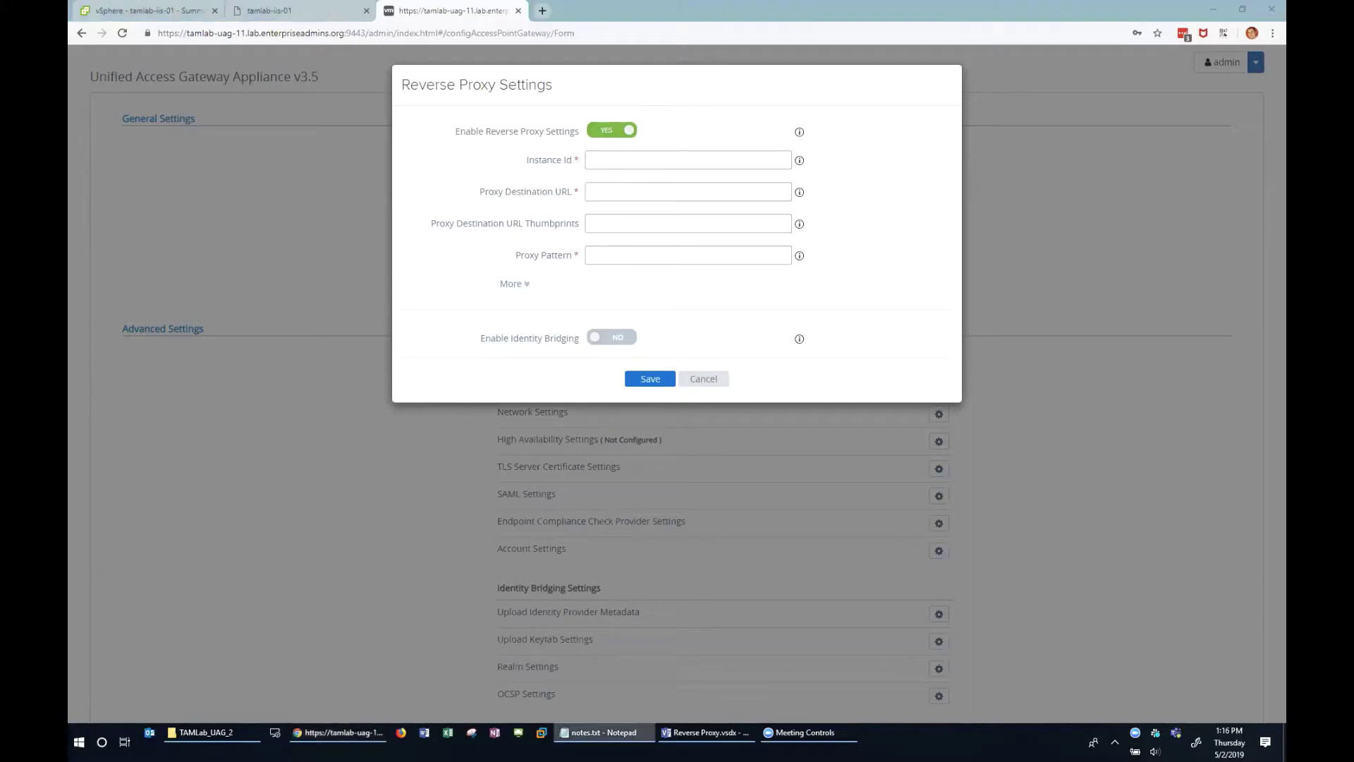
{"action": "left_click", "coordinate": [605, 151]}
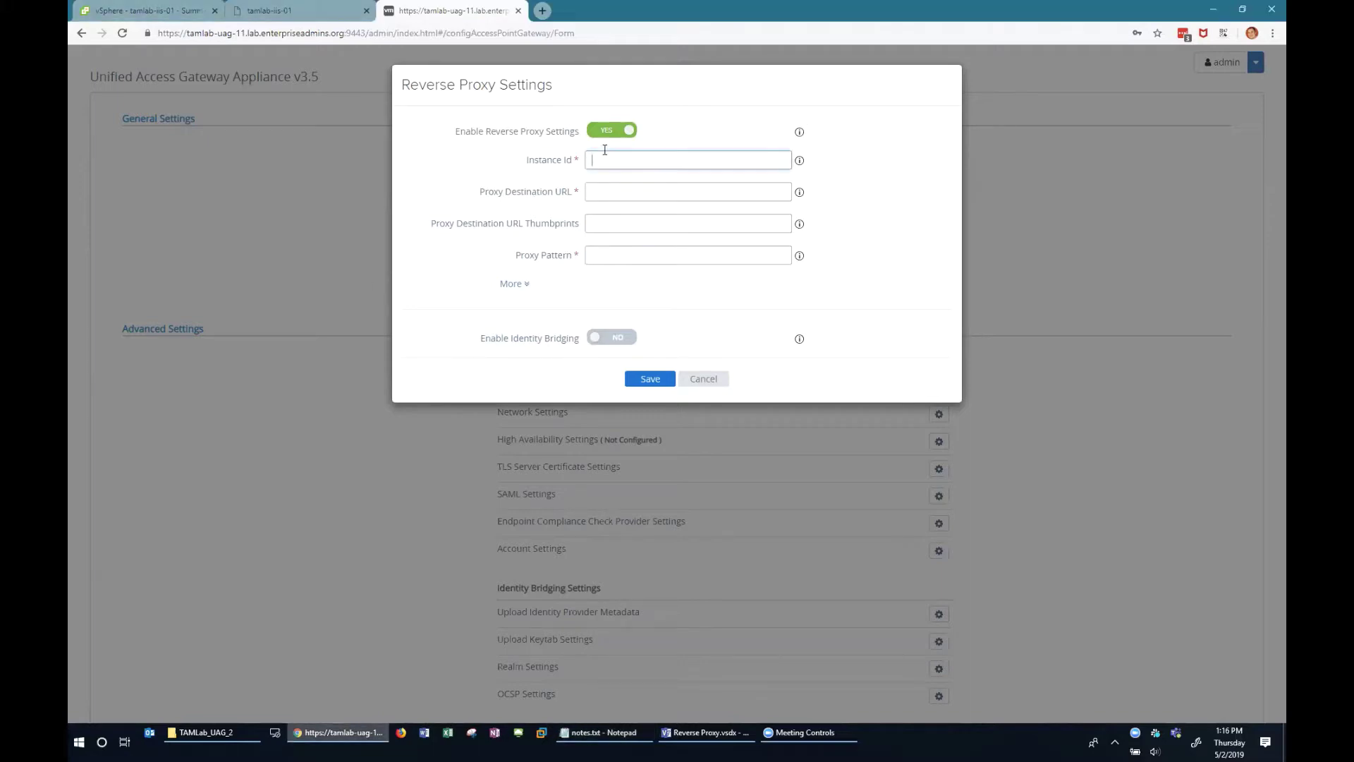
{"action": "type", "text": "tamlab"}
{"action": "left_click", "coordinate": [603, 194]}
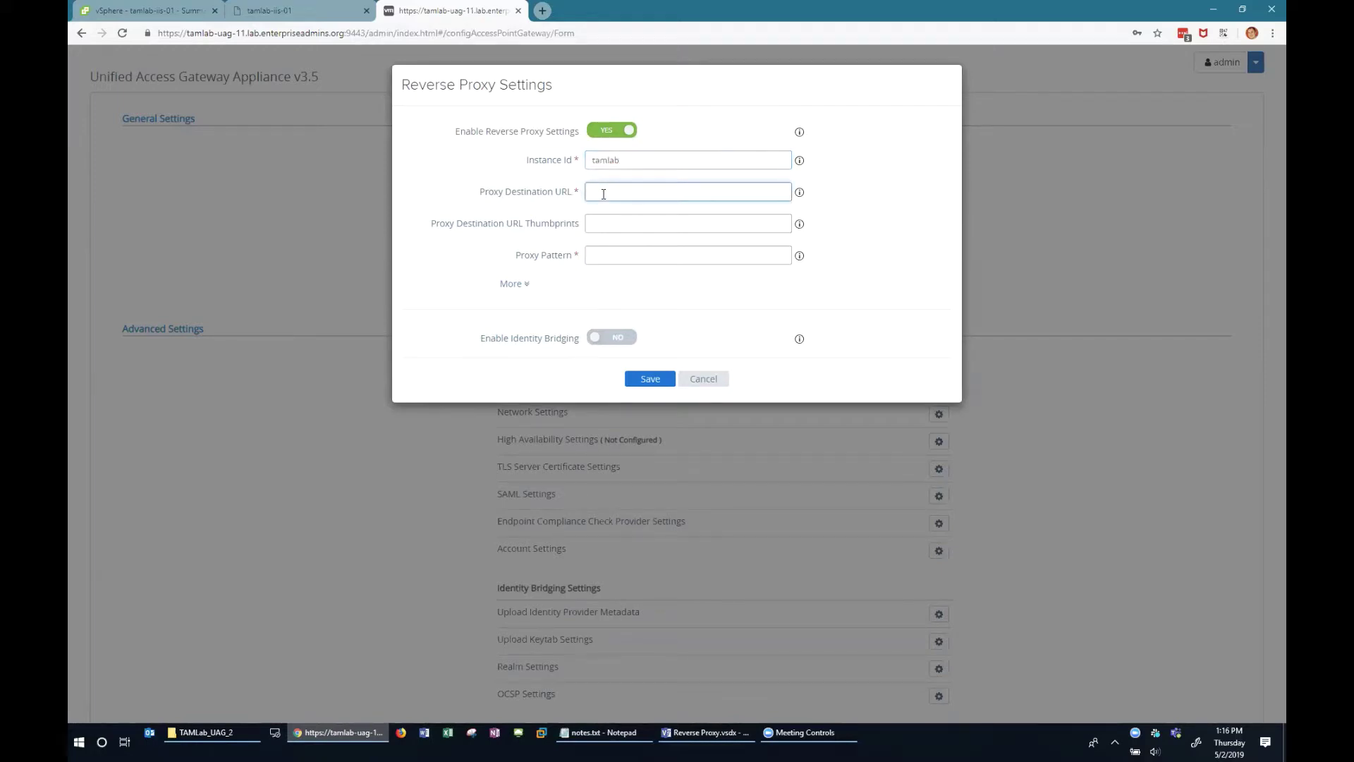
{"action": "type", "text": "http://tamlab-iis-01.lab.enterpriseadmins.org"}
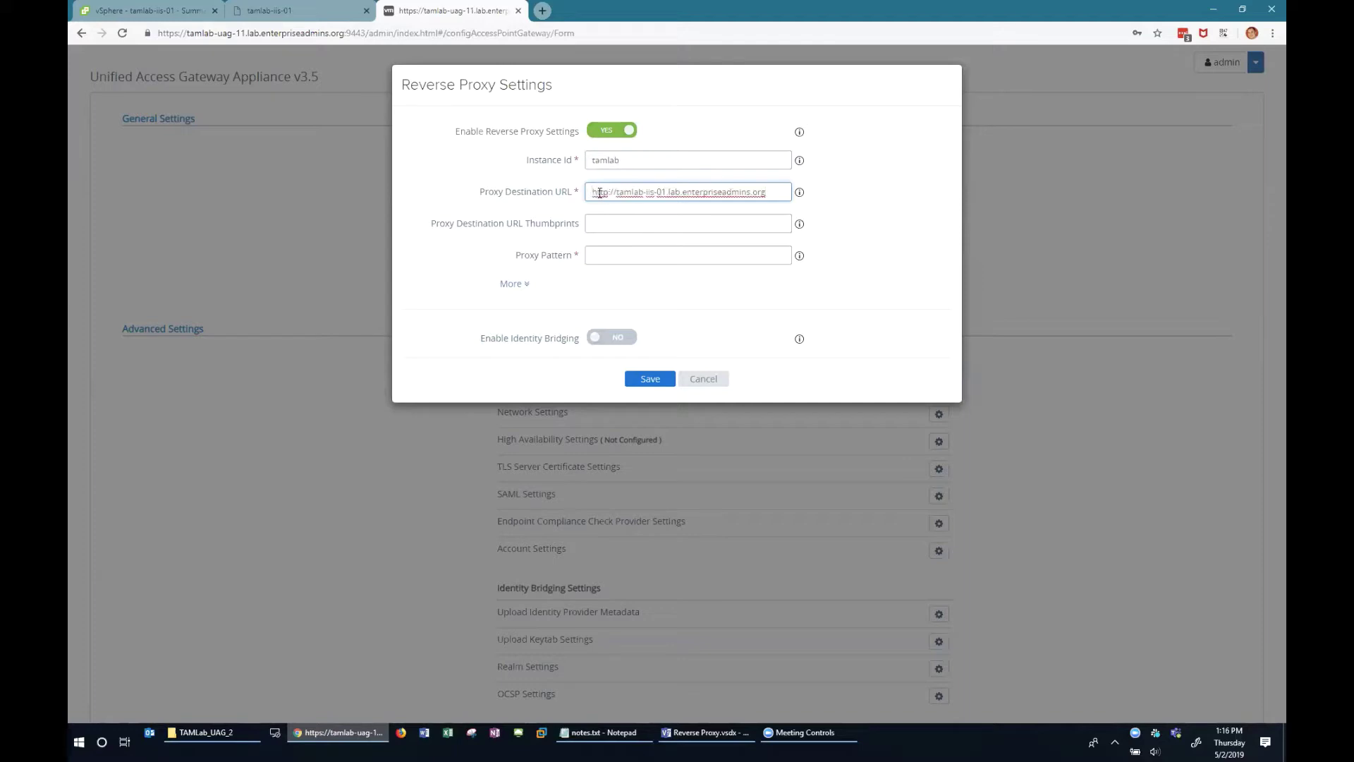
{"action": "double_click", "coordinate": [607, 193]}
{"action": "left_click_drag", "start_coordinate": [617, 193], "coordinate": [663, 192]}
{"action": "left_click", "coordinate": [664, 192]}
{"action": "key", "text": "alt+Tab"}
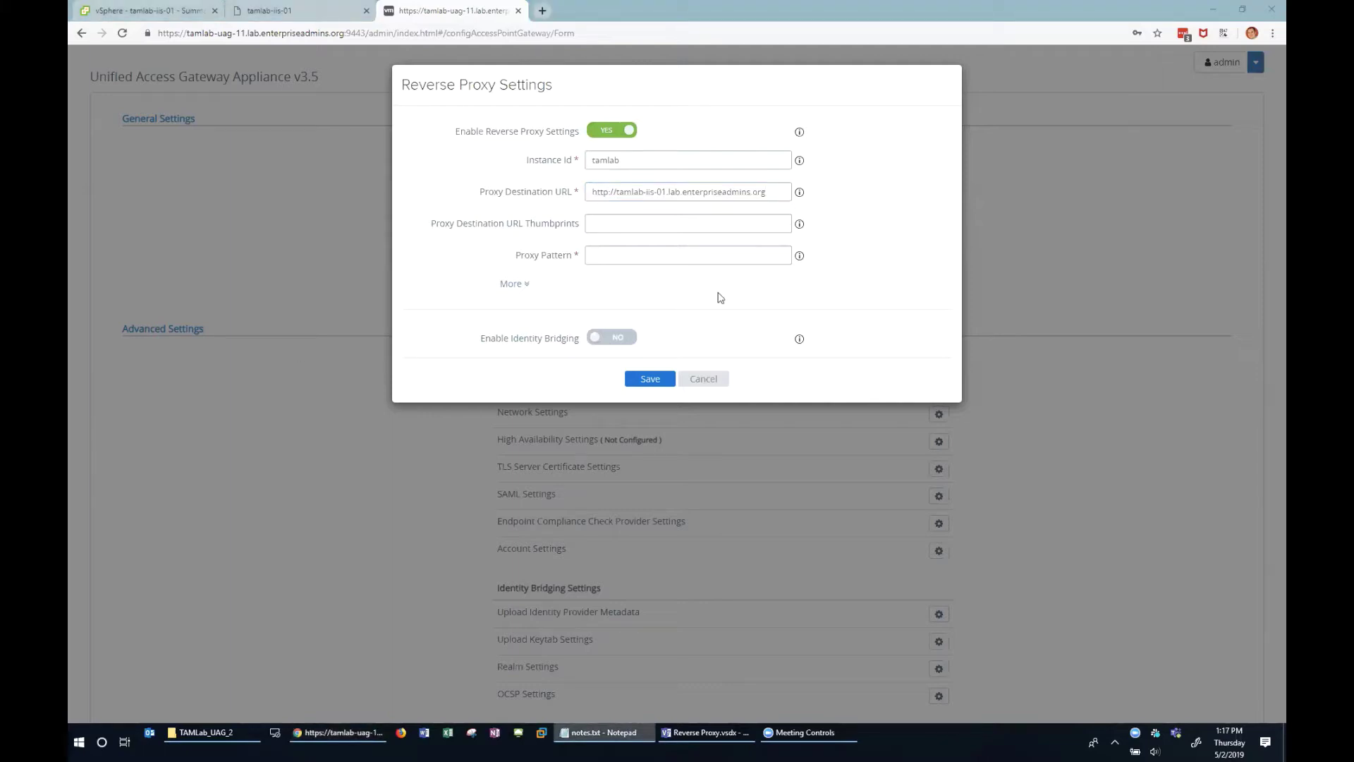
- Set the Proxy Pattern to /tamlab(.*), save the entry, and close the list
{"action": "left_click", "coordinate": [624, 255]}
{"action": "right_click", "coordinate": [623, 258]}
{"action": "left_click", "coordinate": [652, 364]}
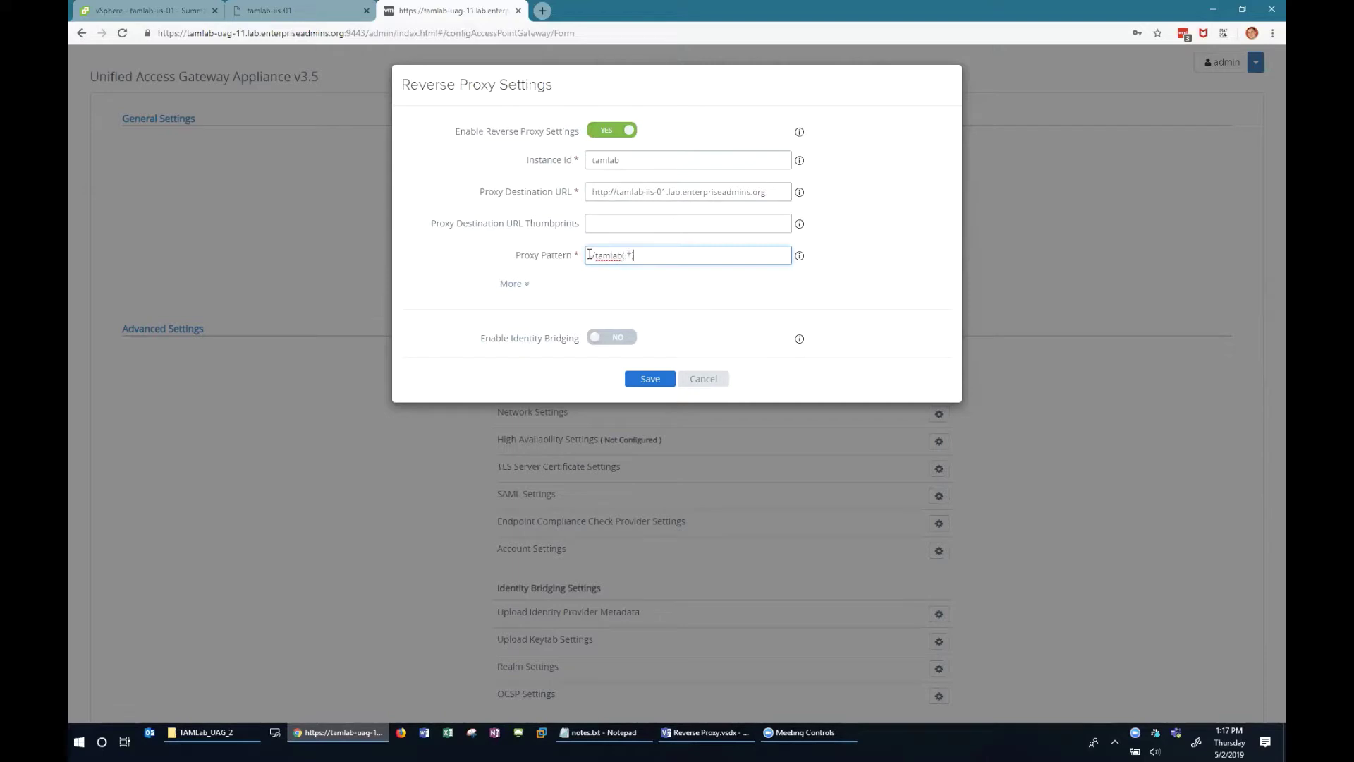
{"action": "left_click_drag", "start_coordinate": [610, 192], "coordinate": [779, 195]}
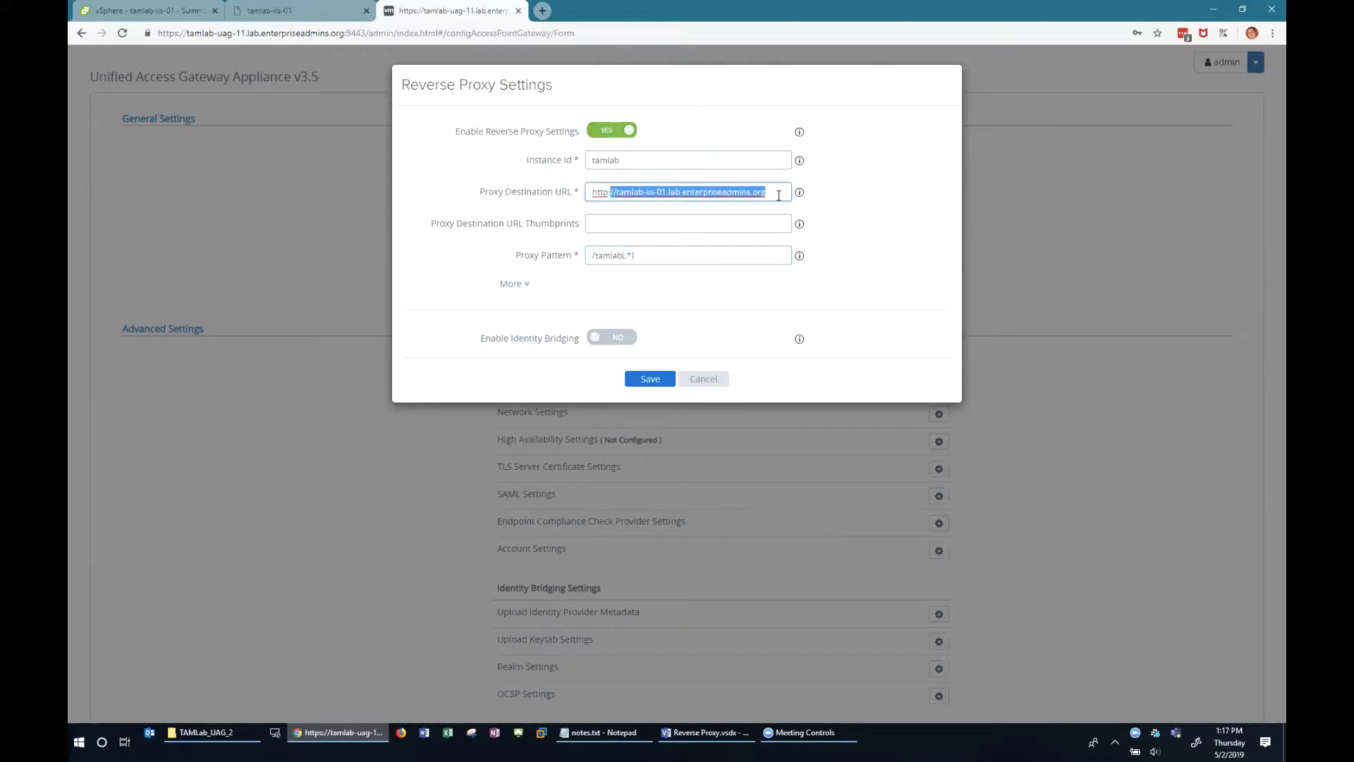
{"action": "left_click", "coordinate": [779, 195]}
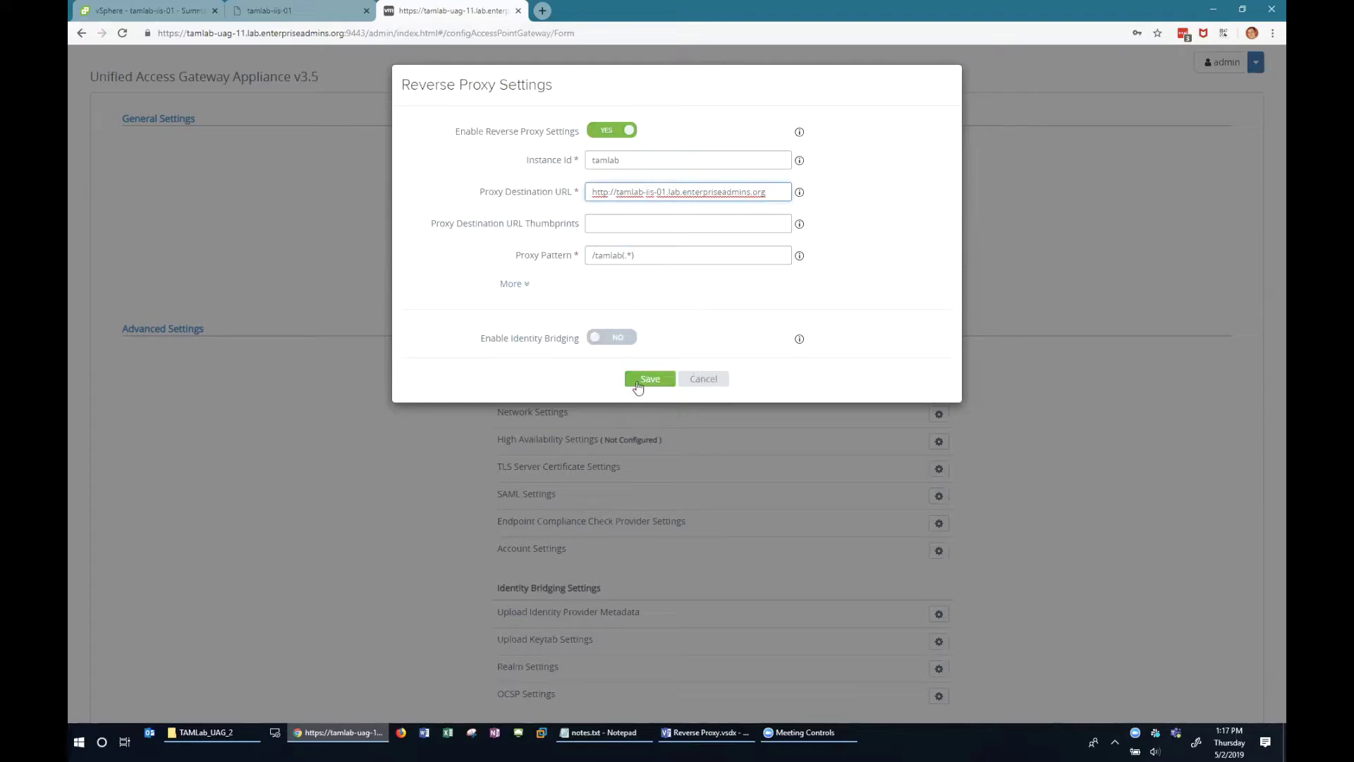
{"action": "left_click", "coordinate": [638, 384]}
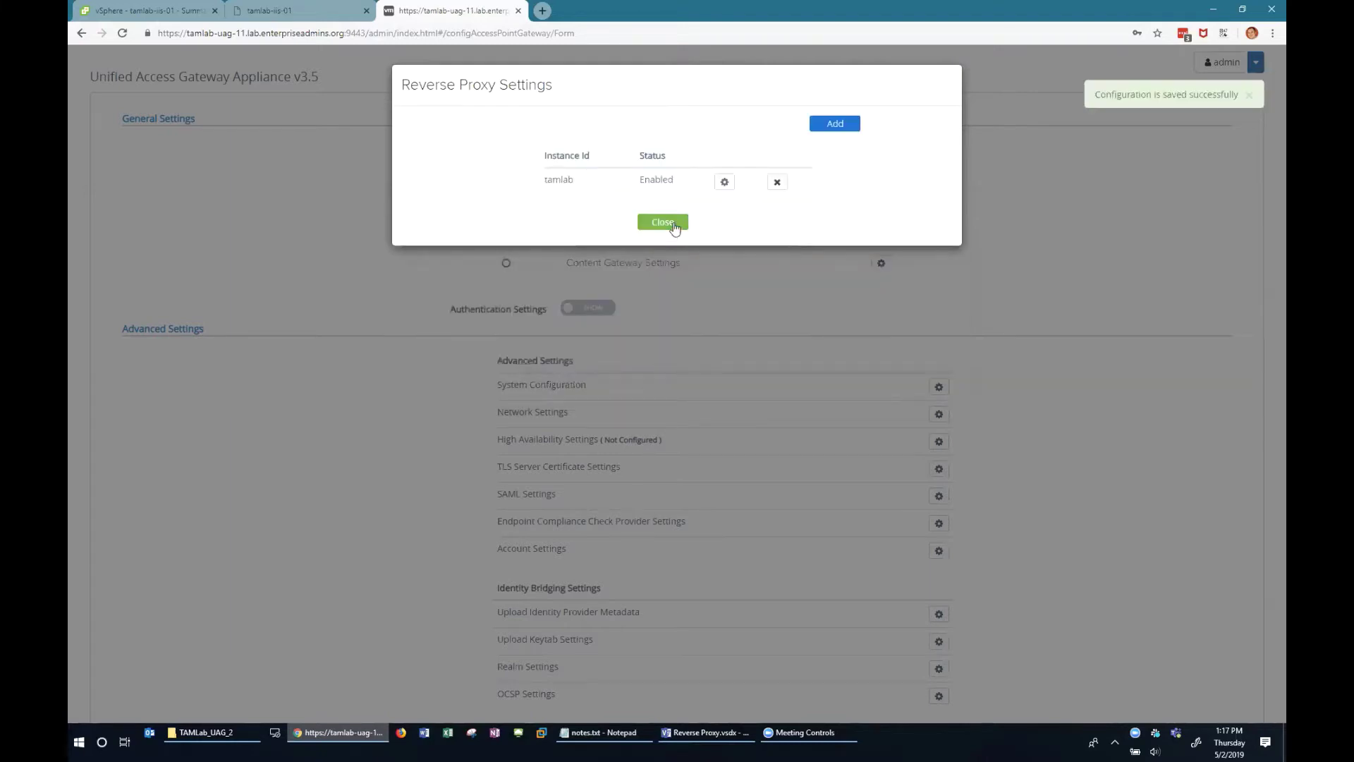
{"action": "left_click", "coordinate": [681, 222]}
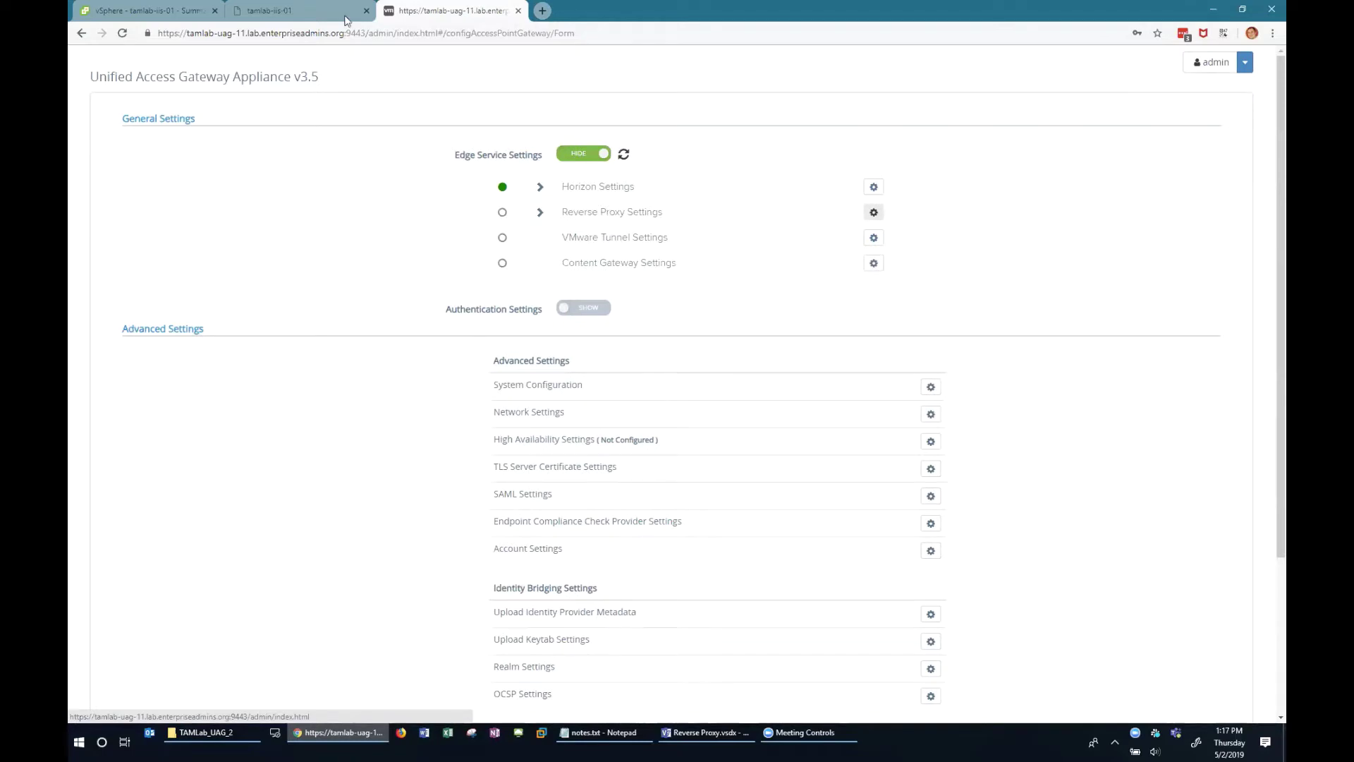
- On the tamlab-iis-01 console, open C:\inetpub\wwwroot\tamlab showing default.htm, then launch the browser
{"action": "left_click", "coordinate": [315, 15]}
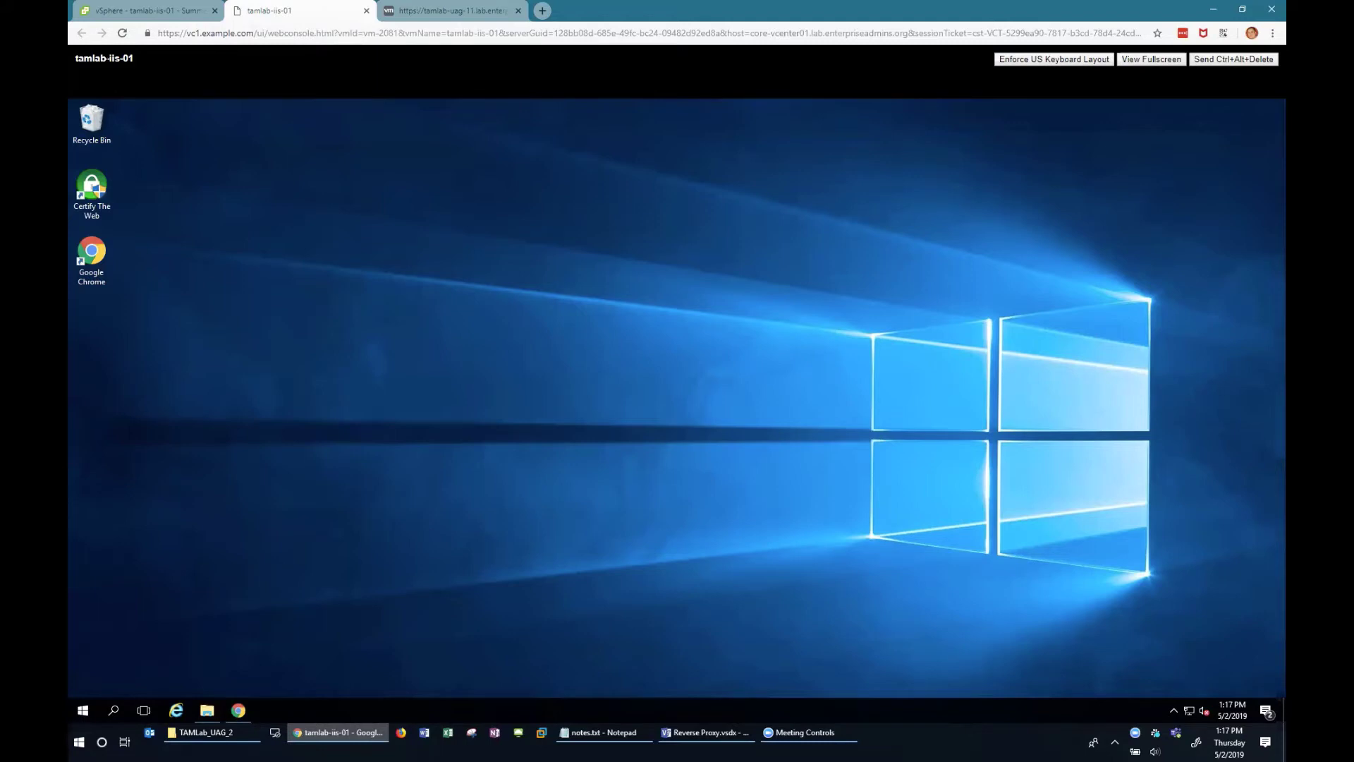
{"action": "left_click_drag", "start_coordinate": [107, 59], "coordinate": [142, 58]}
{"action": "left_click", "coordinate": [209, 711]}
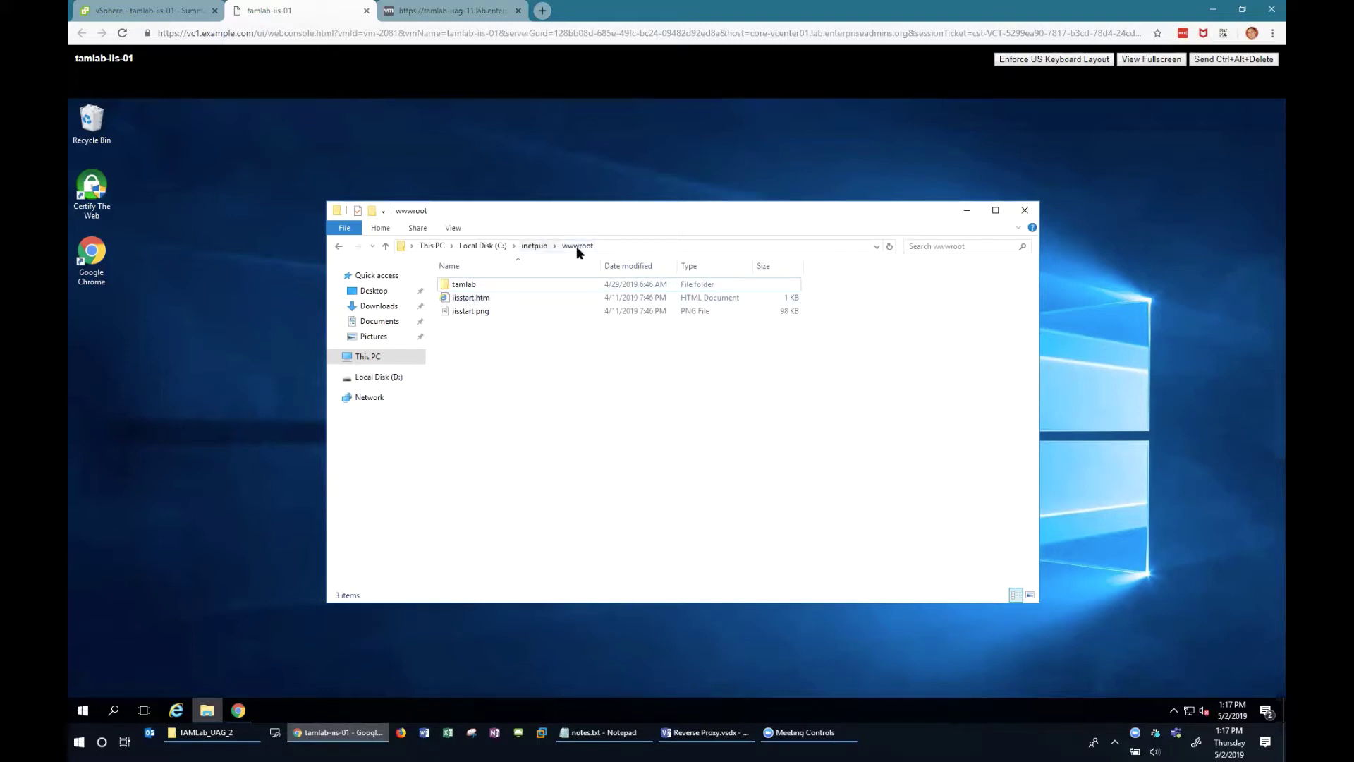
{"action": "double_click", "coordinate": [476, 286]}
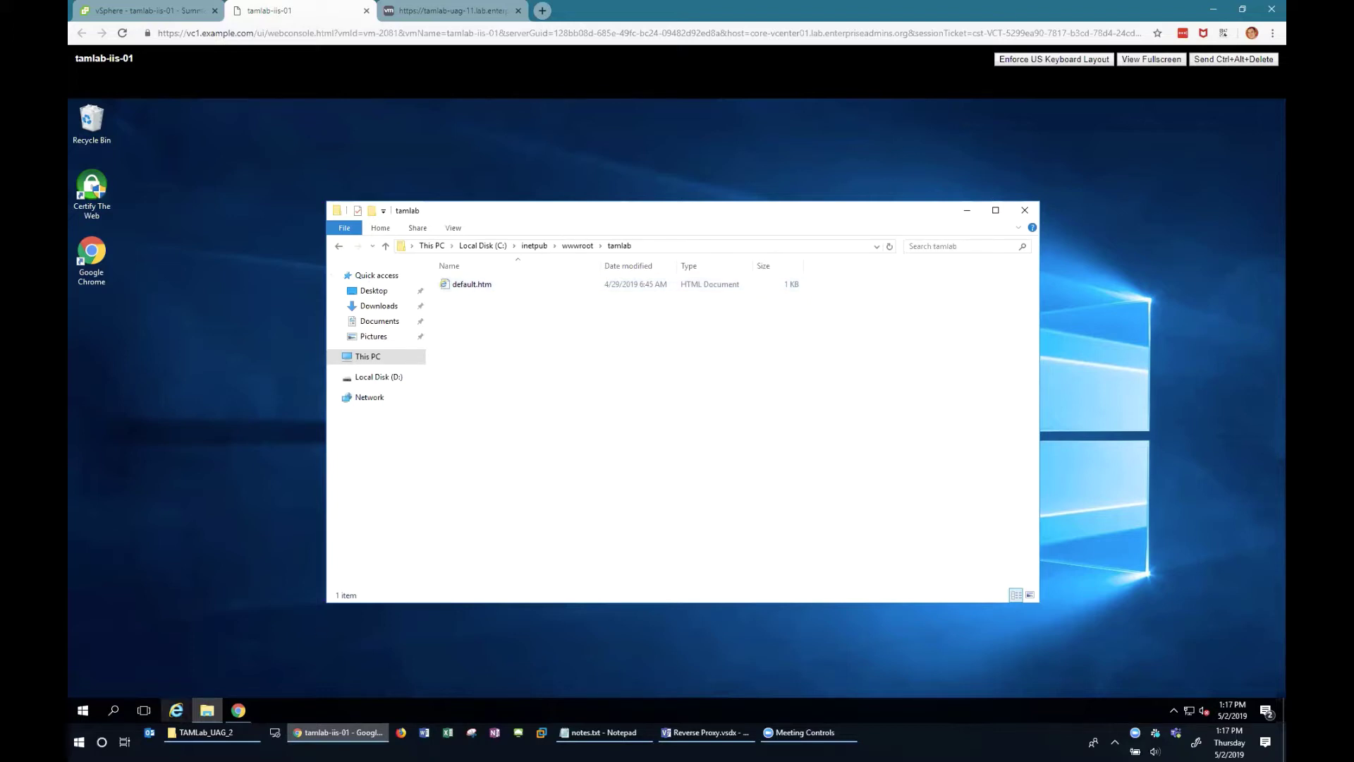
{"action": "left_click", "coordinate": [239, 710]}
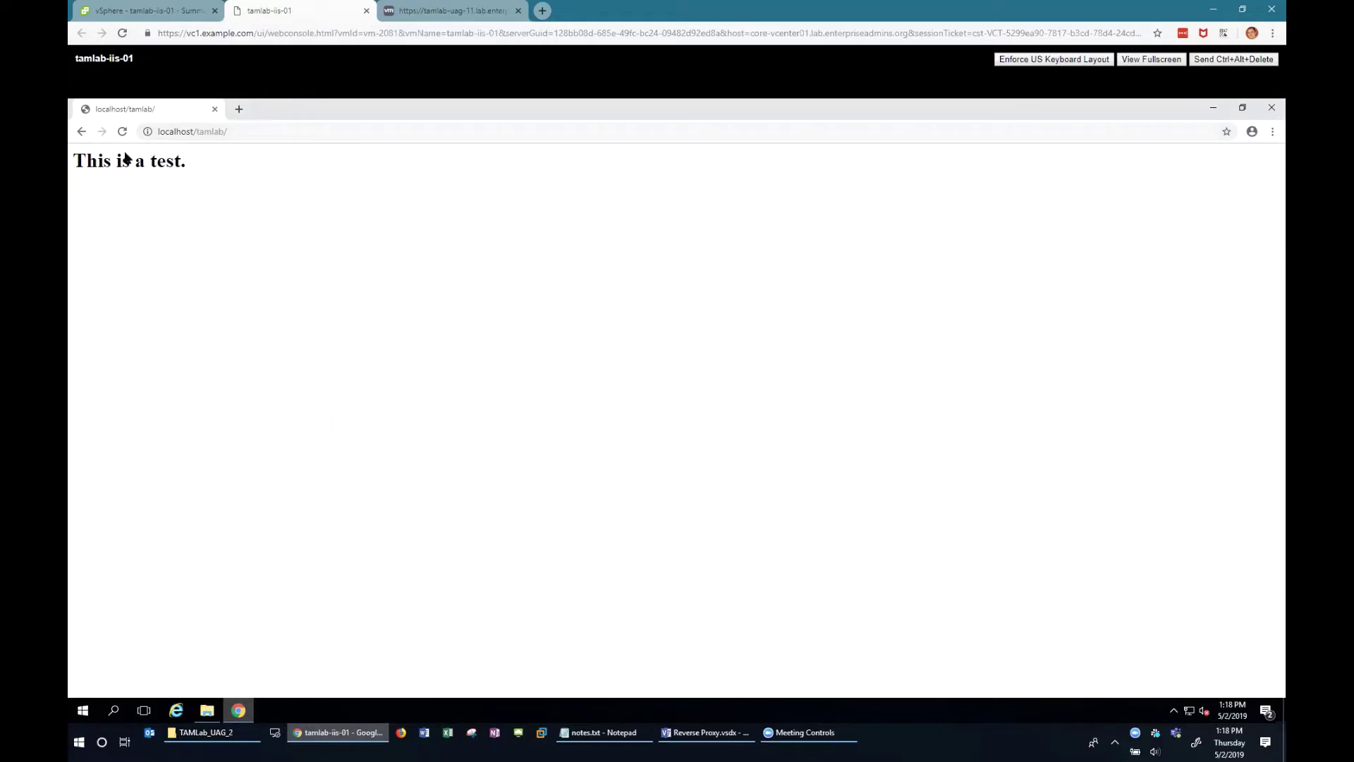
{"action": "left_click", "coordinate": [212, 132]}
{"action": "key", "text": "Home"}
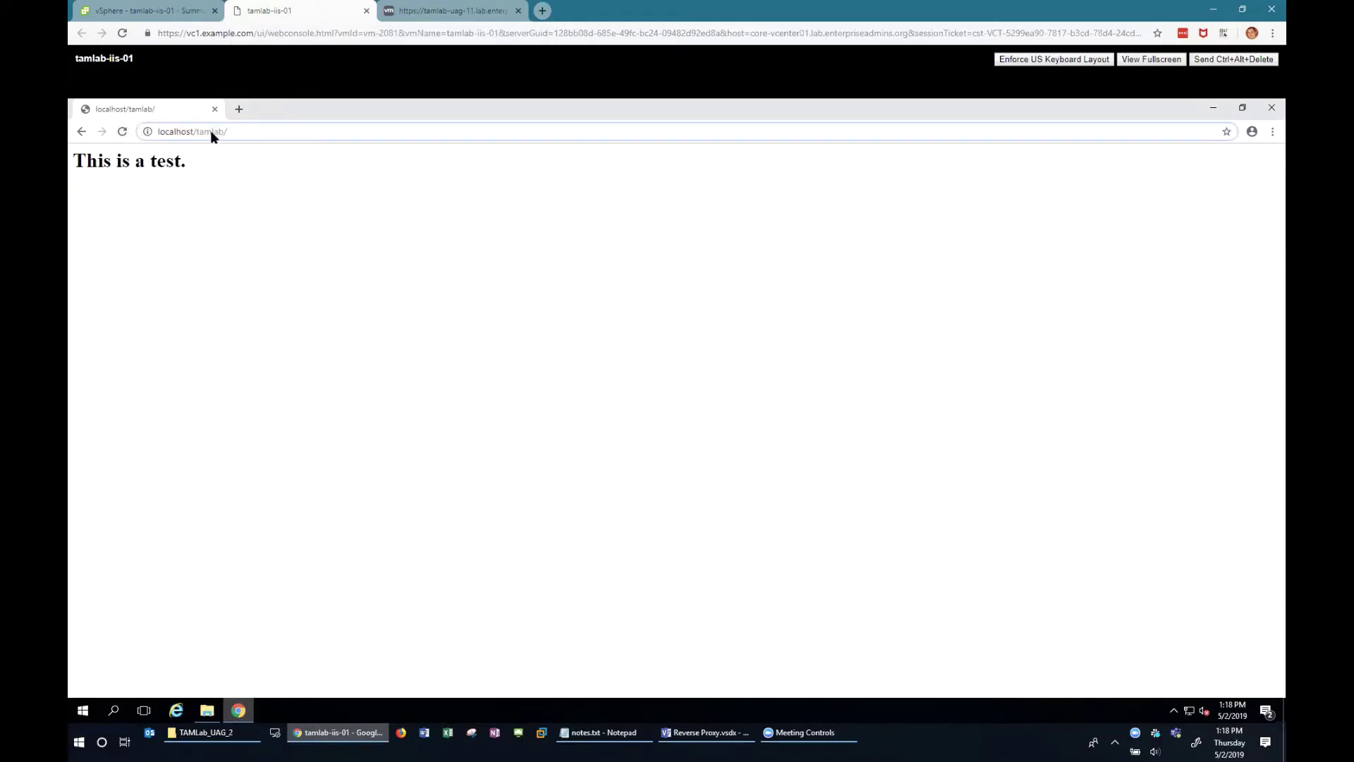
{"action": "type", "text": "https://"}
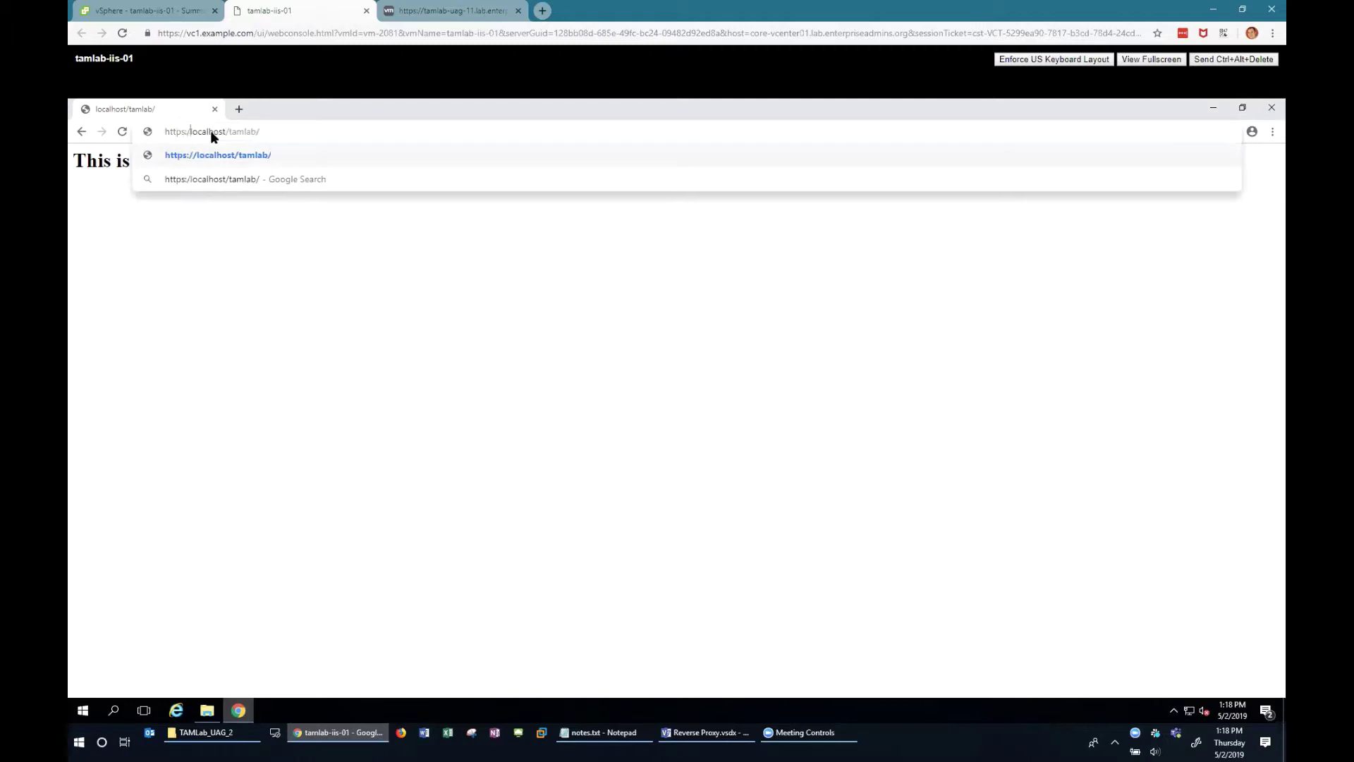
{"action": "key", "text": "Return"}
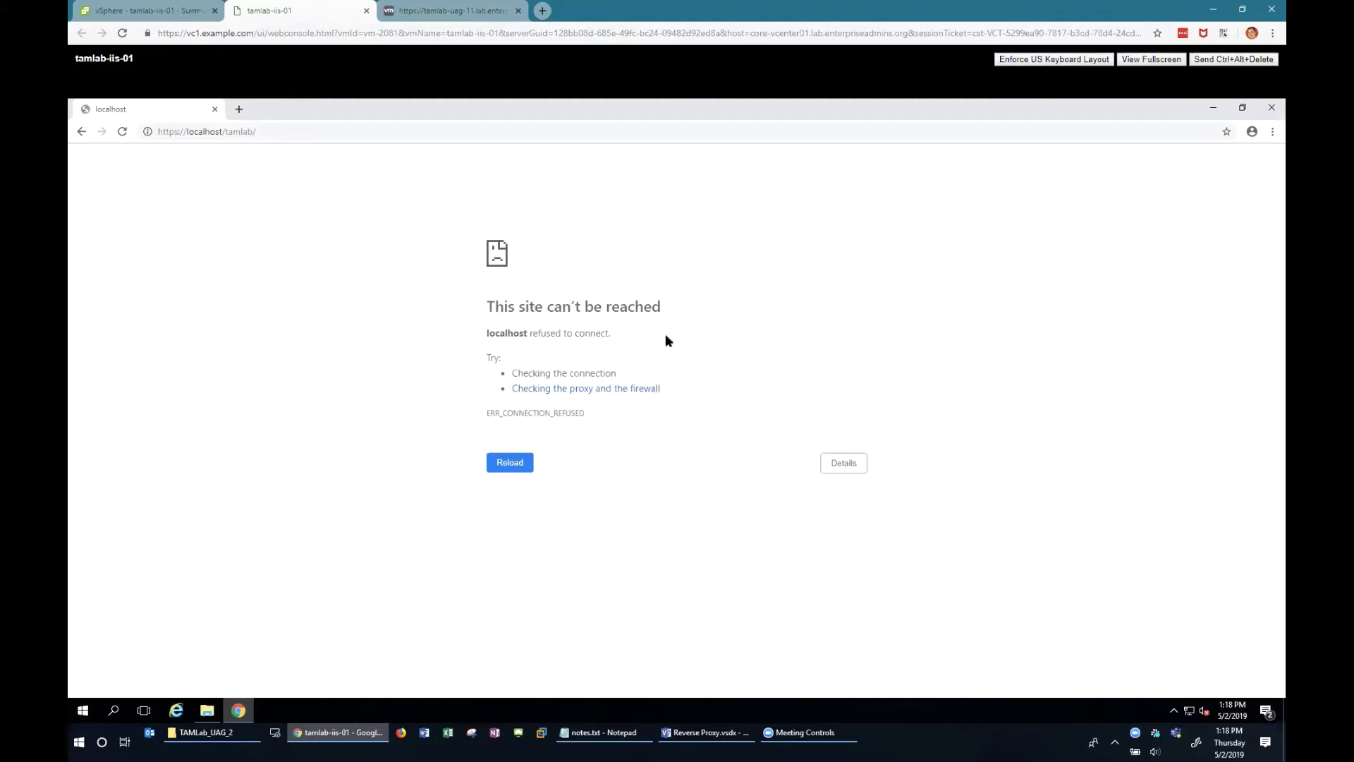
{"action": "key", "text": "F5"}
- Load tamlab-iis-01.lab.enterpriseadmins.org/tamlab/ directly in a new tab, showing "This is a test."
{"action": "left_click", "coordinate": [542, 11]}
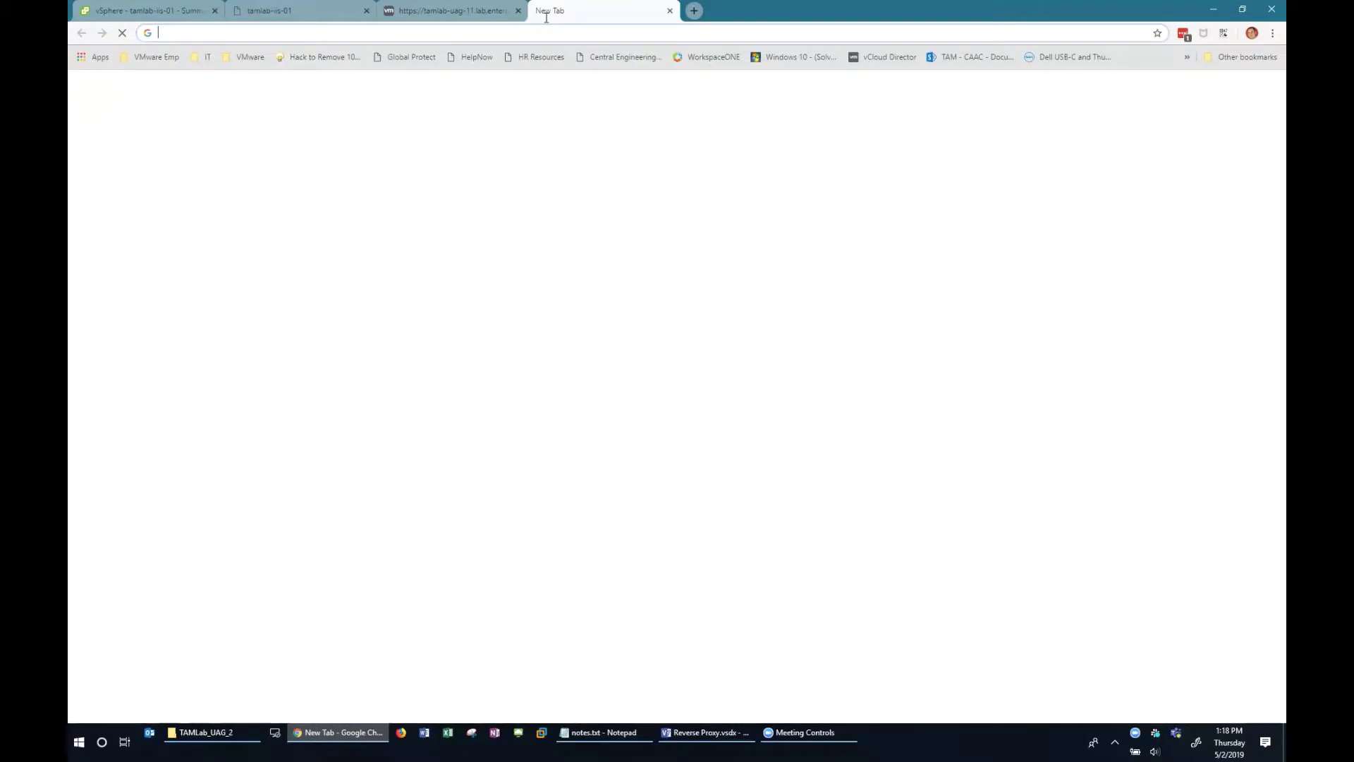
{"action": "type", "text": "tam"}
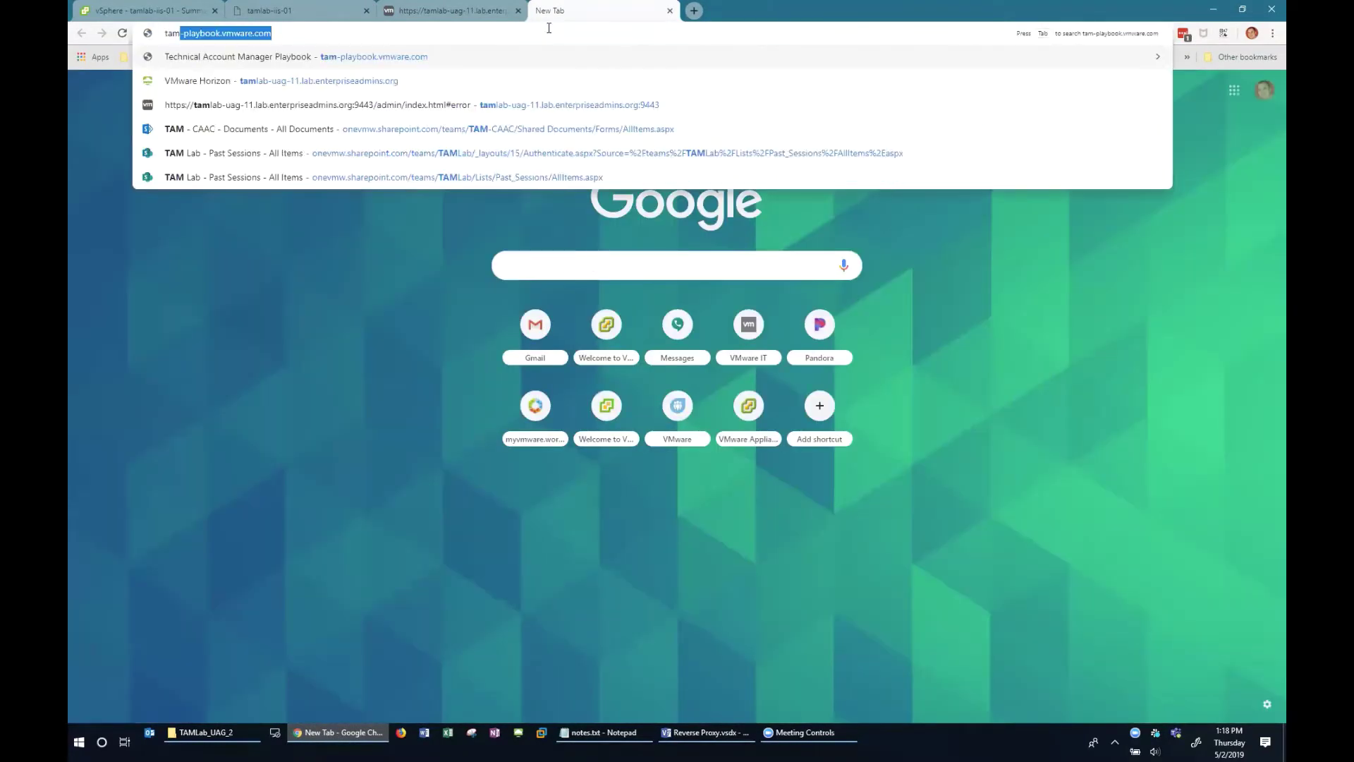
{"action": "type", "text": "lab-iis-01.lab.enterpriseadmins.org/tamlab"}
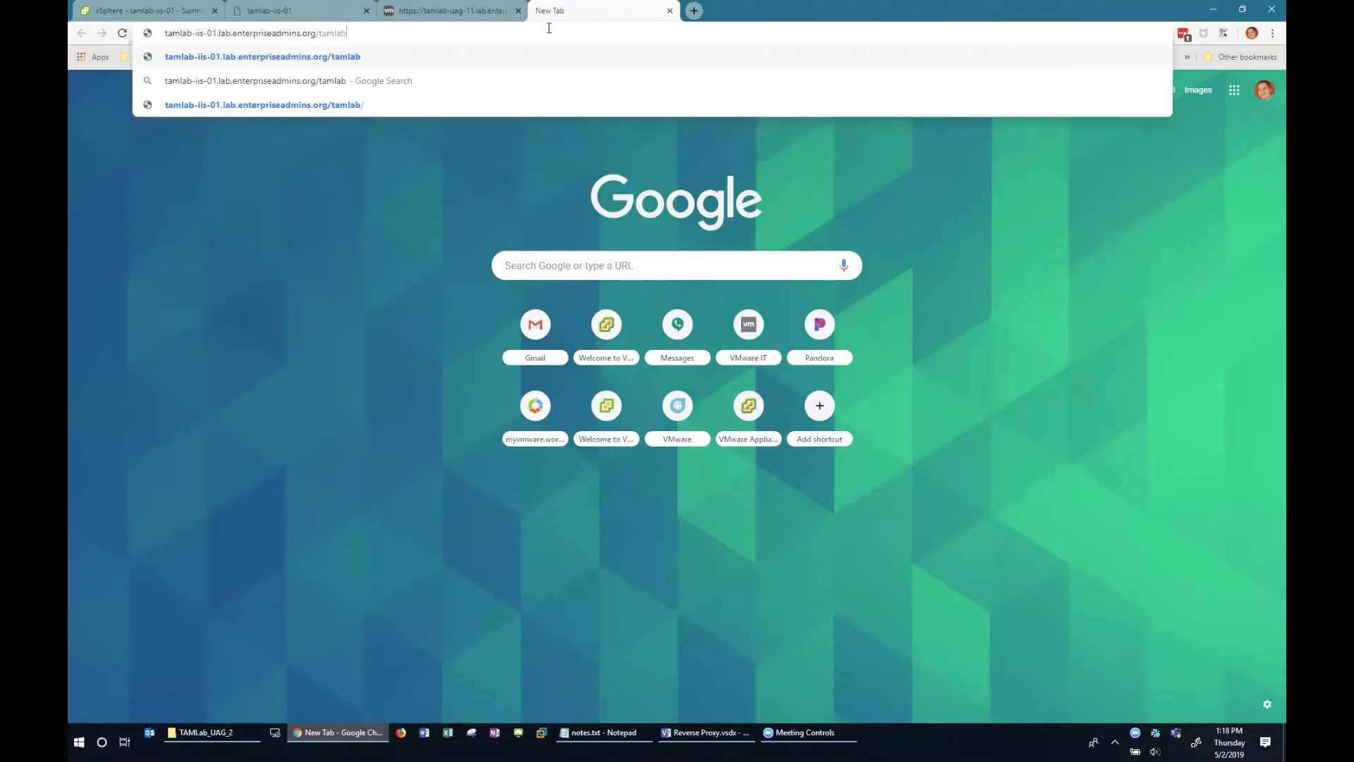
{"action": "key", "text": "Return"}
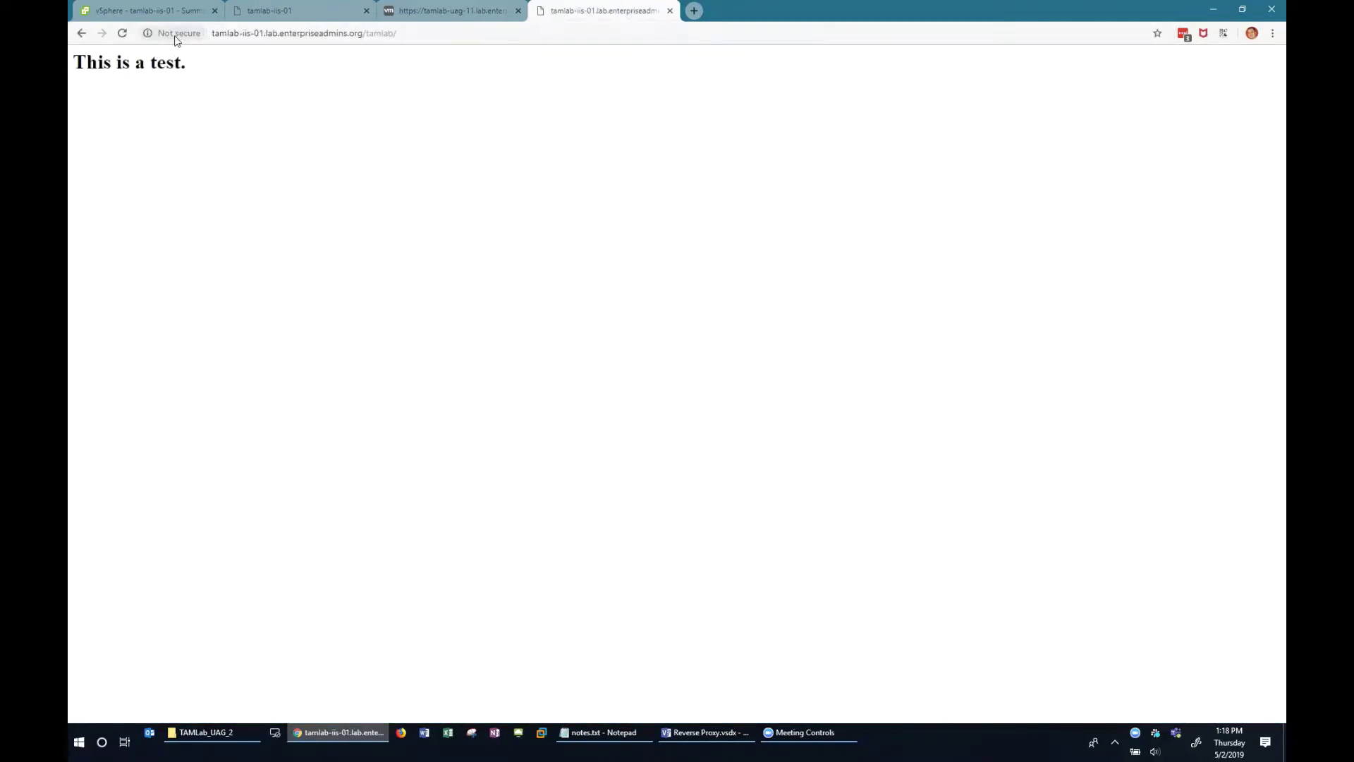
{"action": "left_click_drag", "start_coordinate": [91, 75], "coordinate": [212, 78]}
{"action": "left_click", "coordinate": [215, 79]}
{"action": "left_click", "coordinate": [439, 10]}
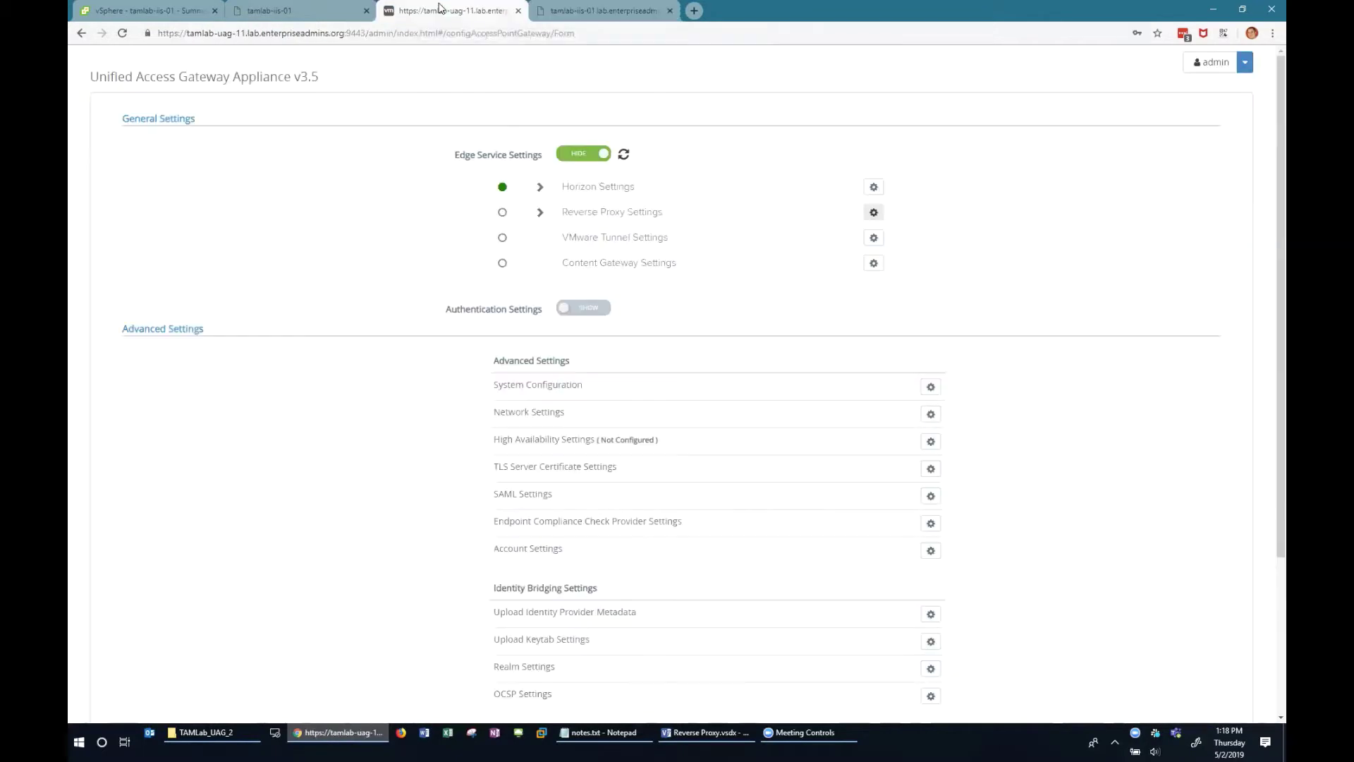
{"action": "left_click", "coordinate": [616, 7]}
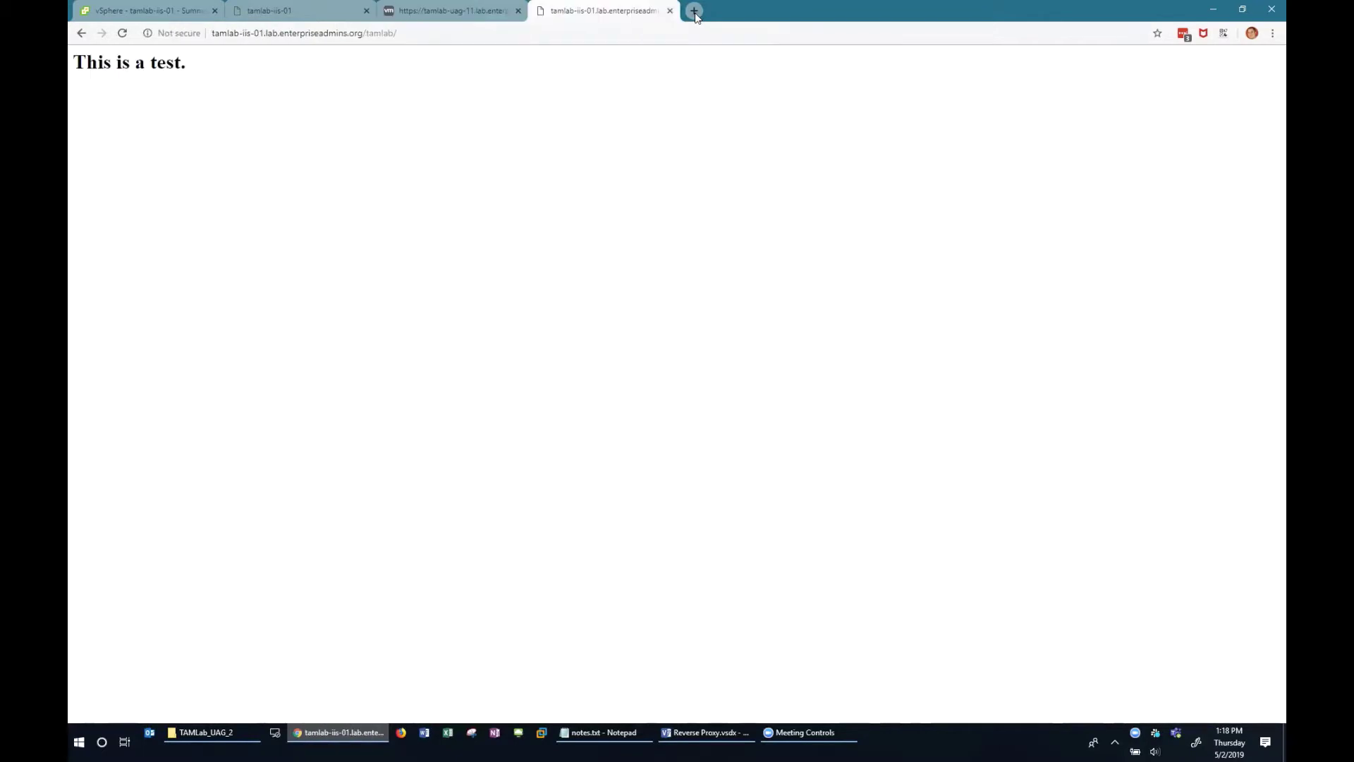
- Load tamlab-uag-11.lab.enterpriseadmins.org/tamlab through the gateway in another tab, confirming the same test message
{"action": "left_click", "coordinate": [695, 11]}
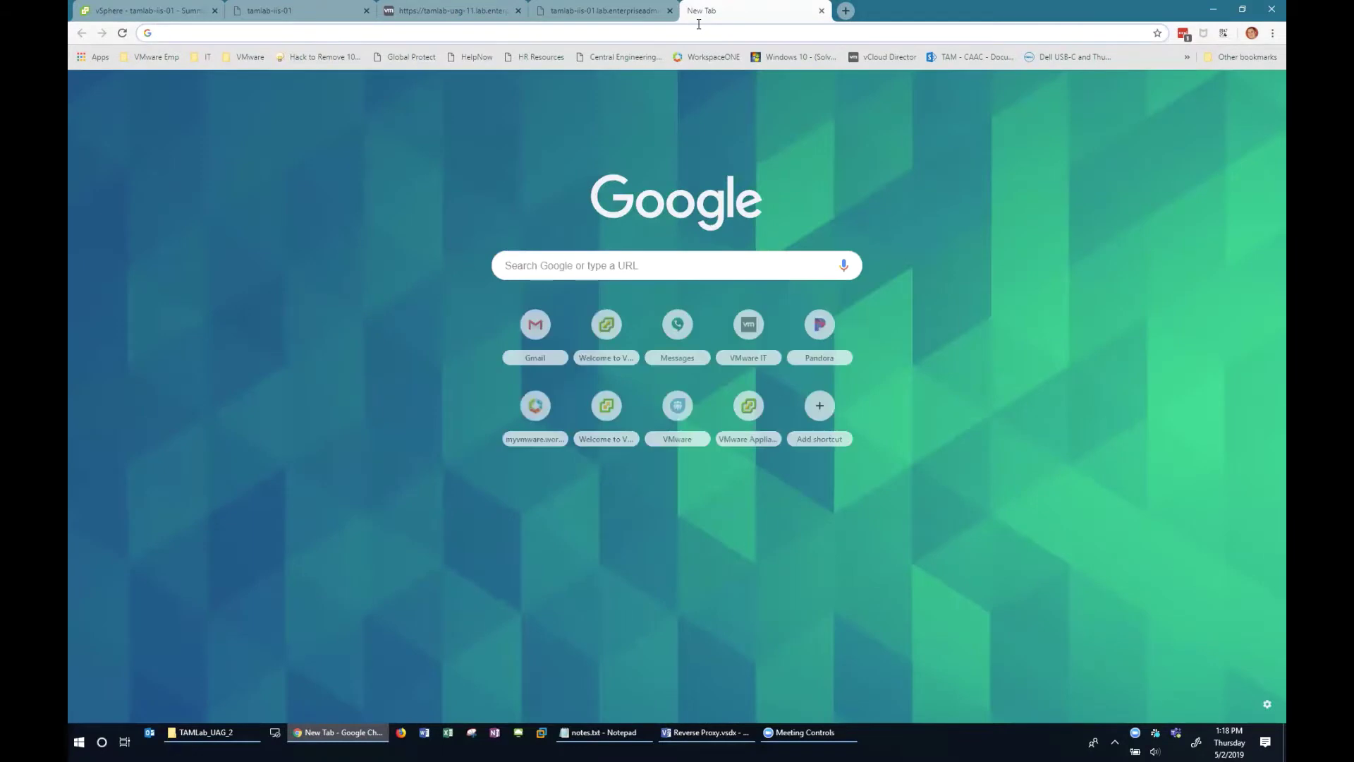
{"action": "type", "text": "tamlab-"}
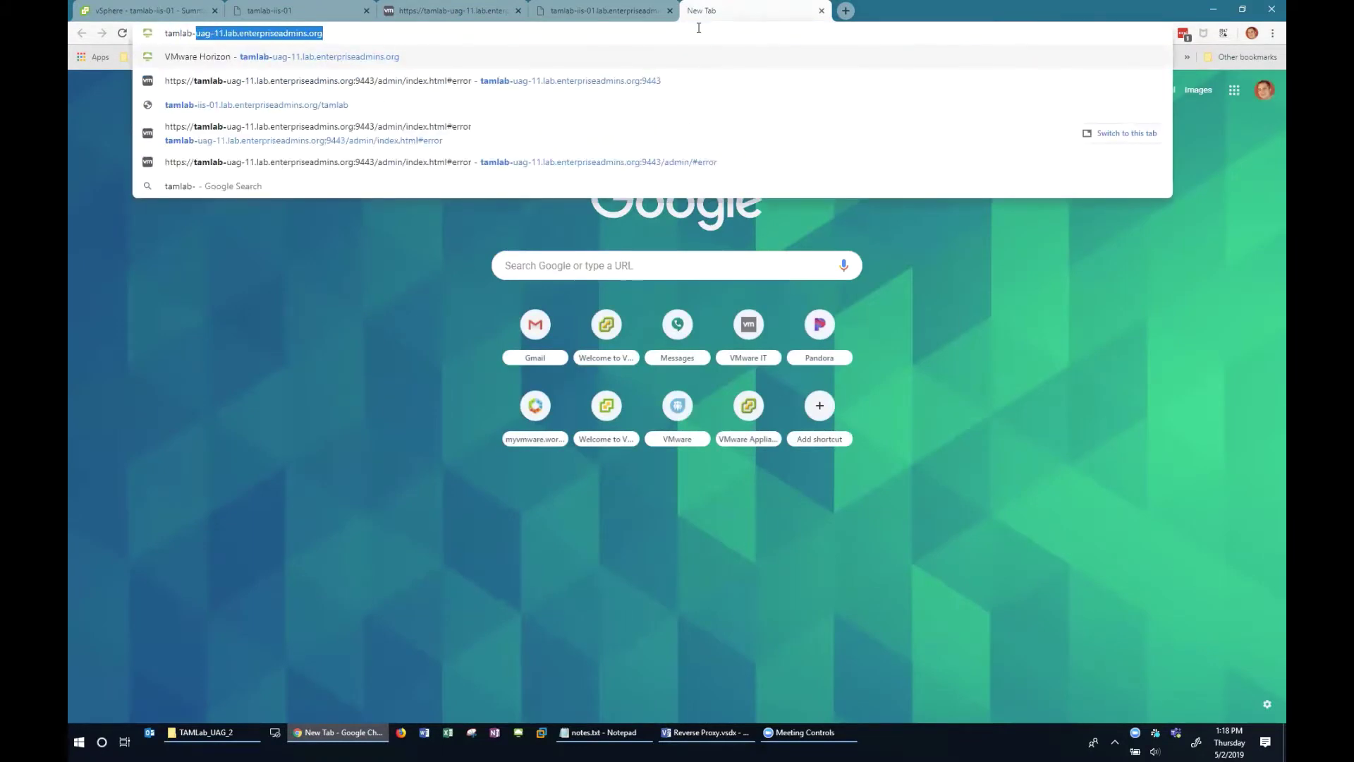
{"action": "key", "text": "Right"}
{"action": "type", "text": "/"}
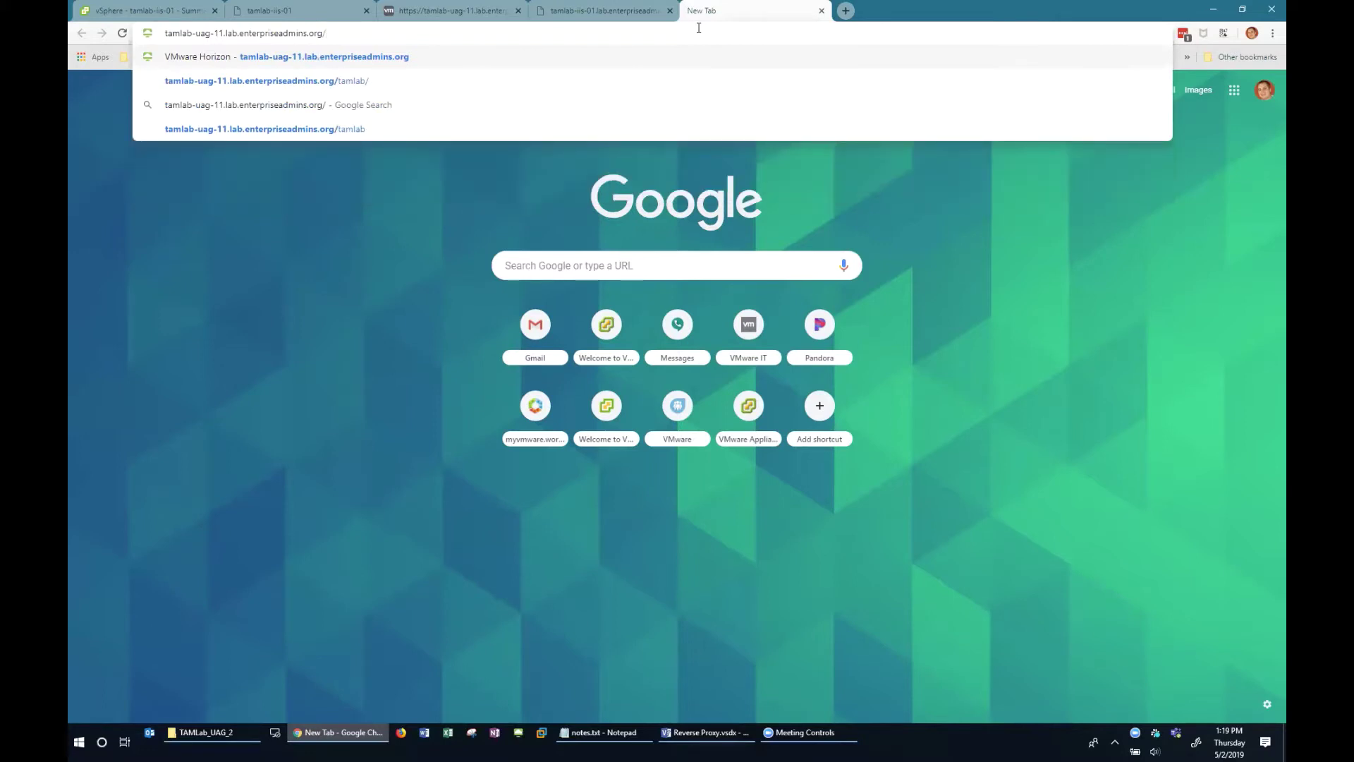
{"action": "type", "text": "tamlab"}
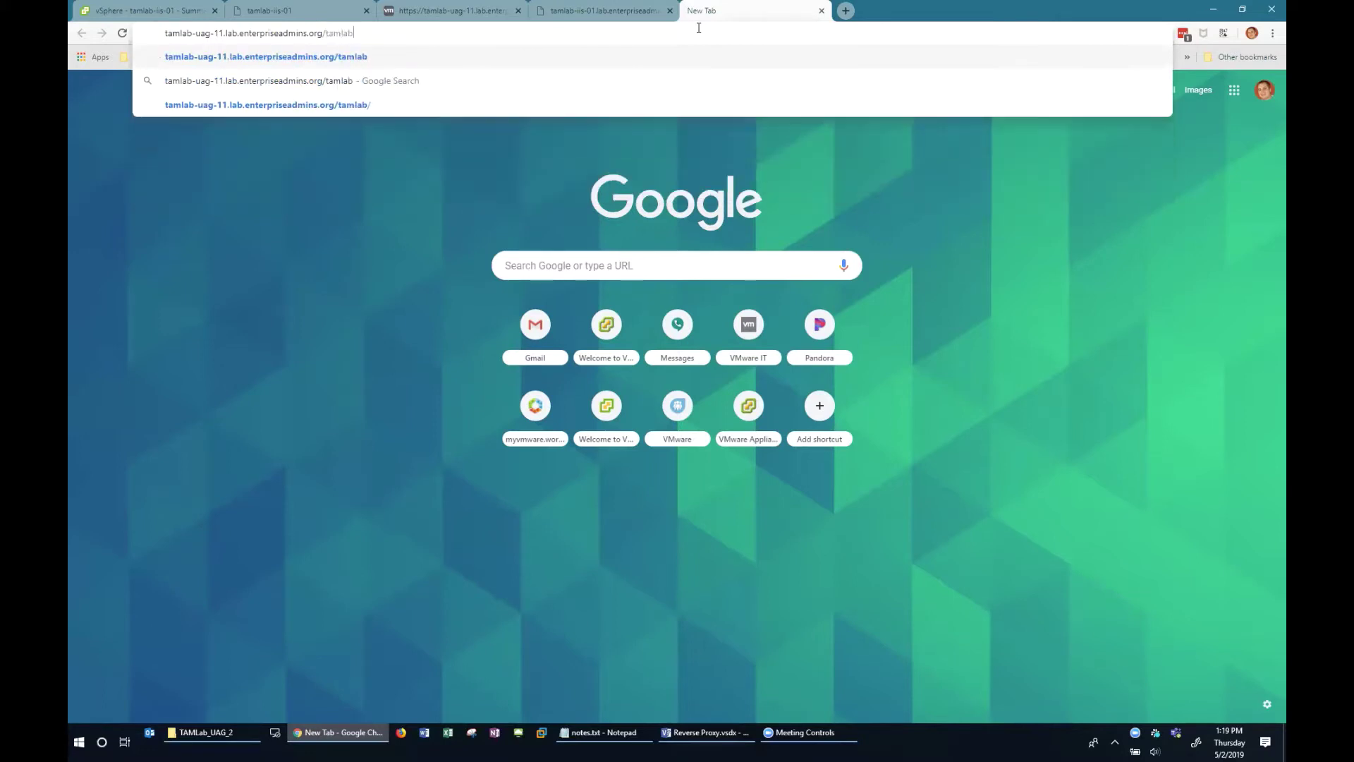
{"action": "key", "text": "Return"}
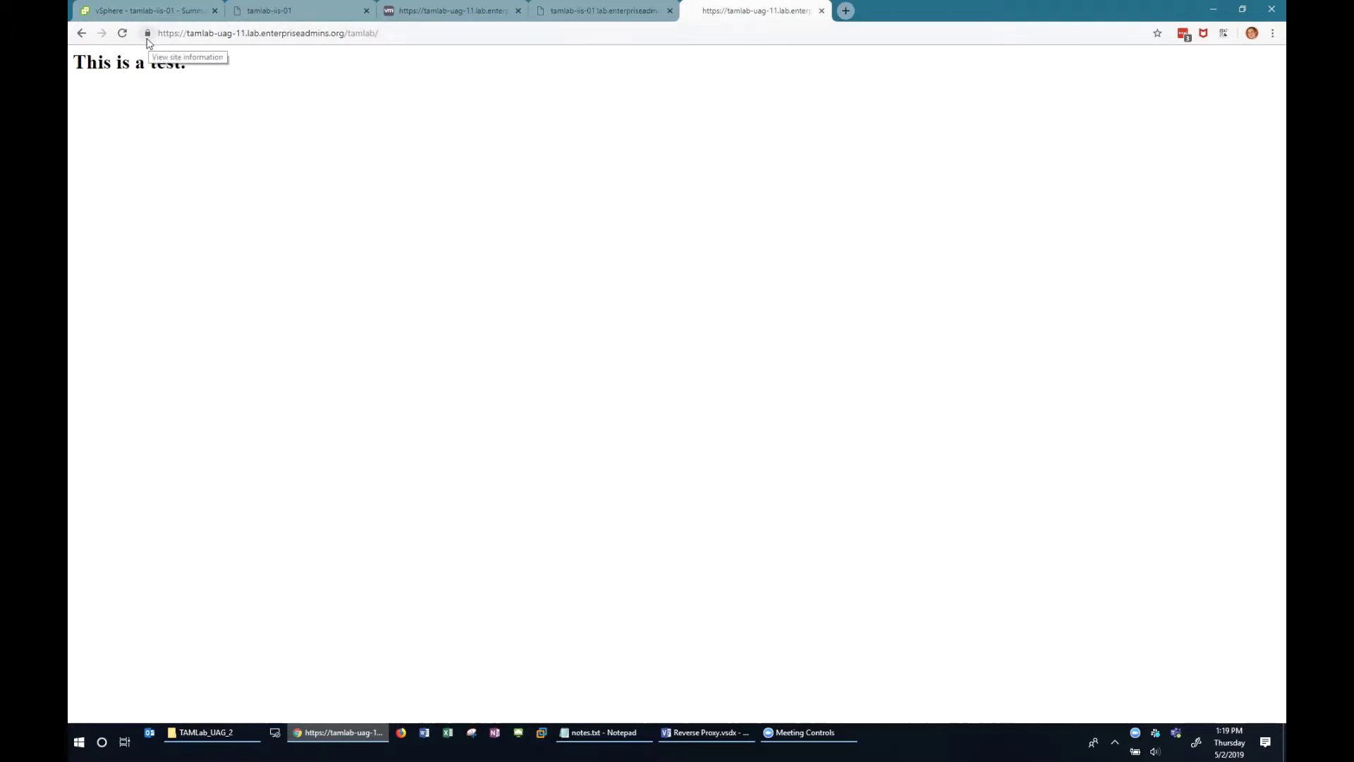
{"action": "left_click_drag", "start_coordinate": [71, 71], "coordinate": [187, 65]}
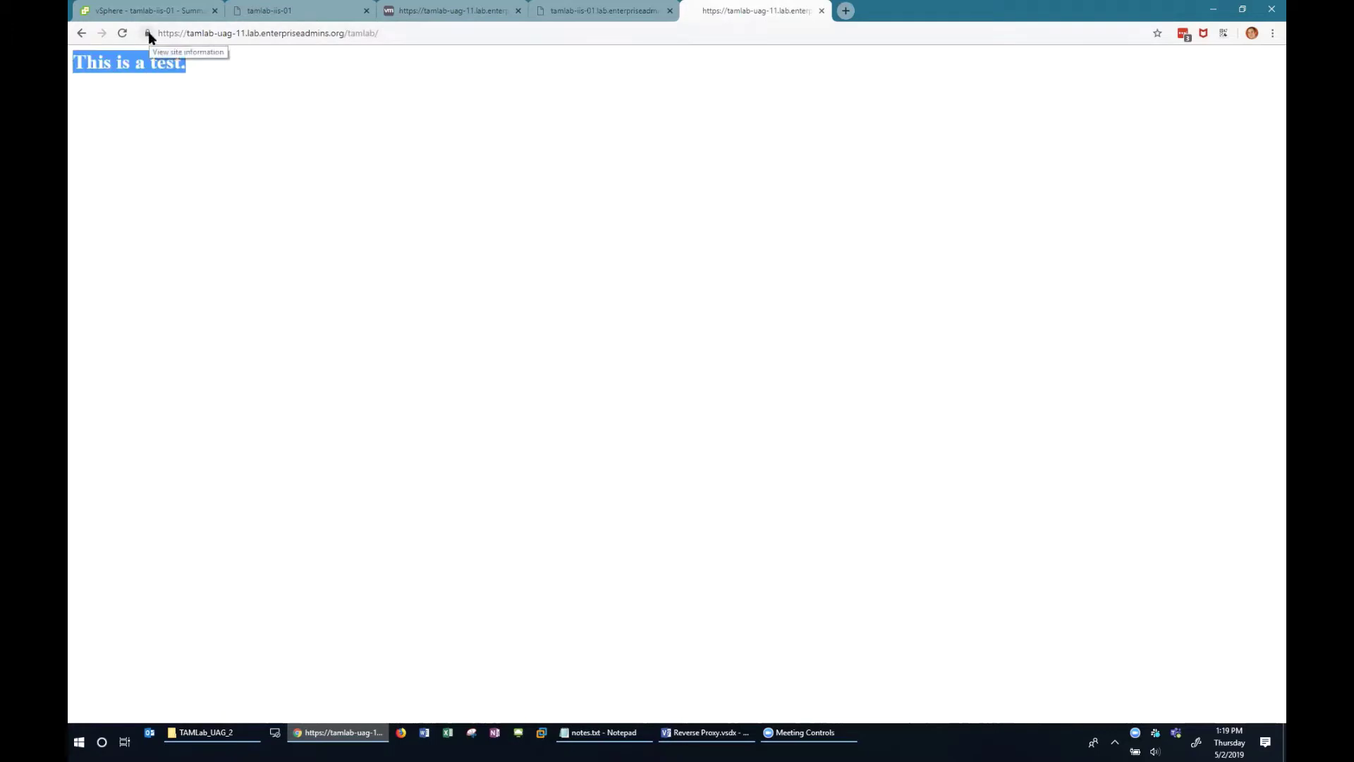
{"action": "left_click", "coordinate": [202, 33]}
{"action": "left_click", "coordinate": [223, 33]}
{"action": "left_click_drag", "start_coordinate": [244, 33], "coordinate": [187, 34]}
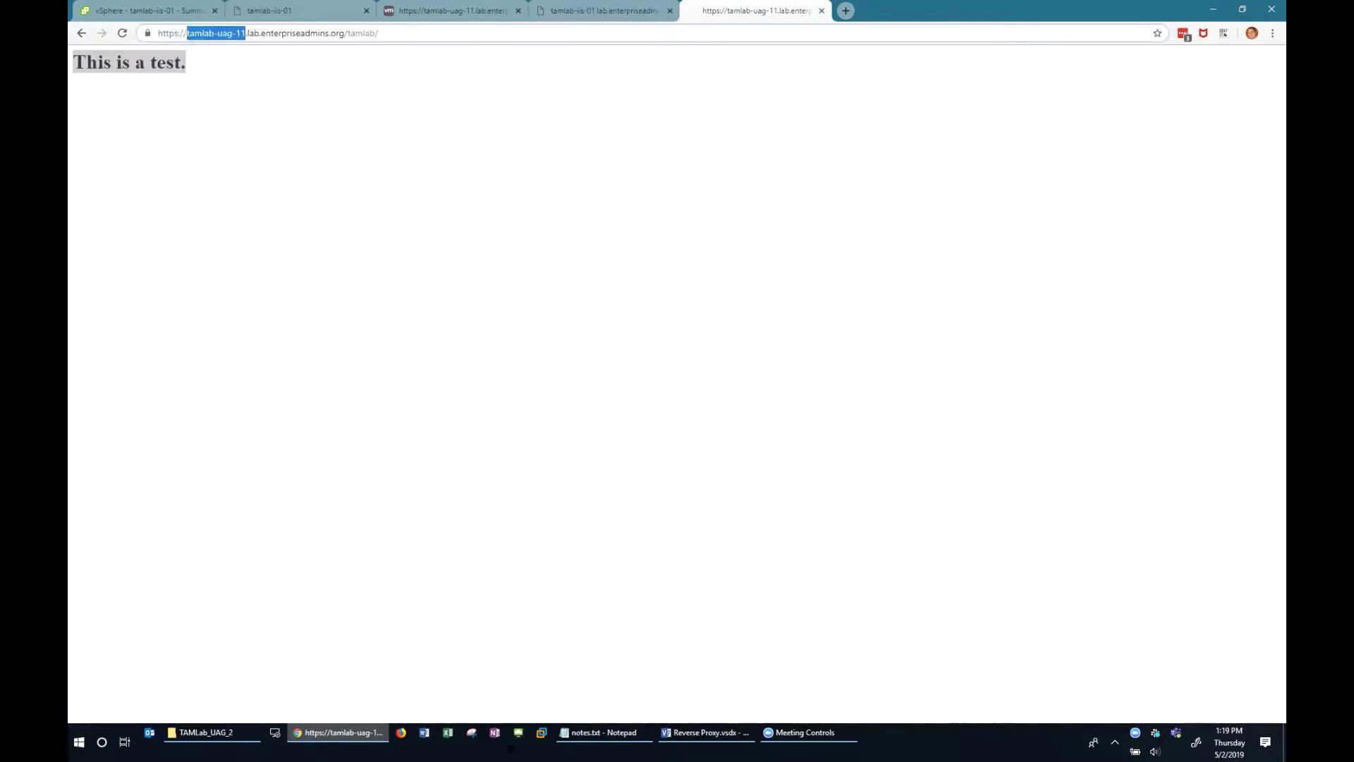
{"action": "left_click", "coordinate": [737, 735]}
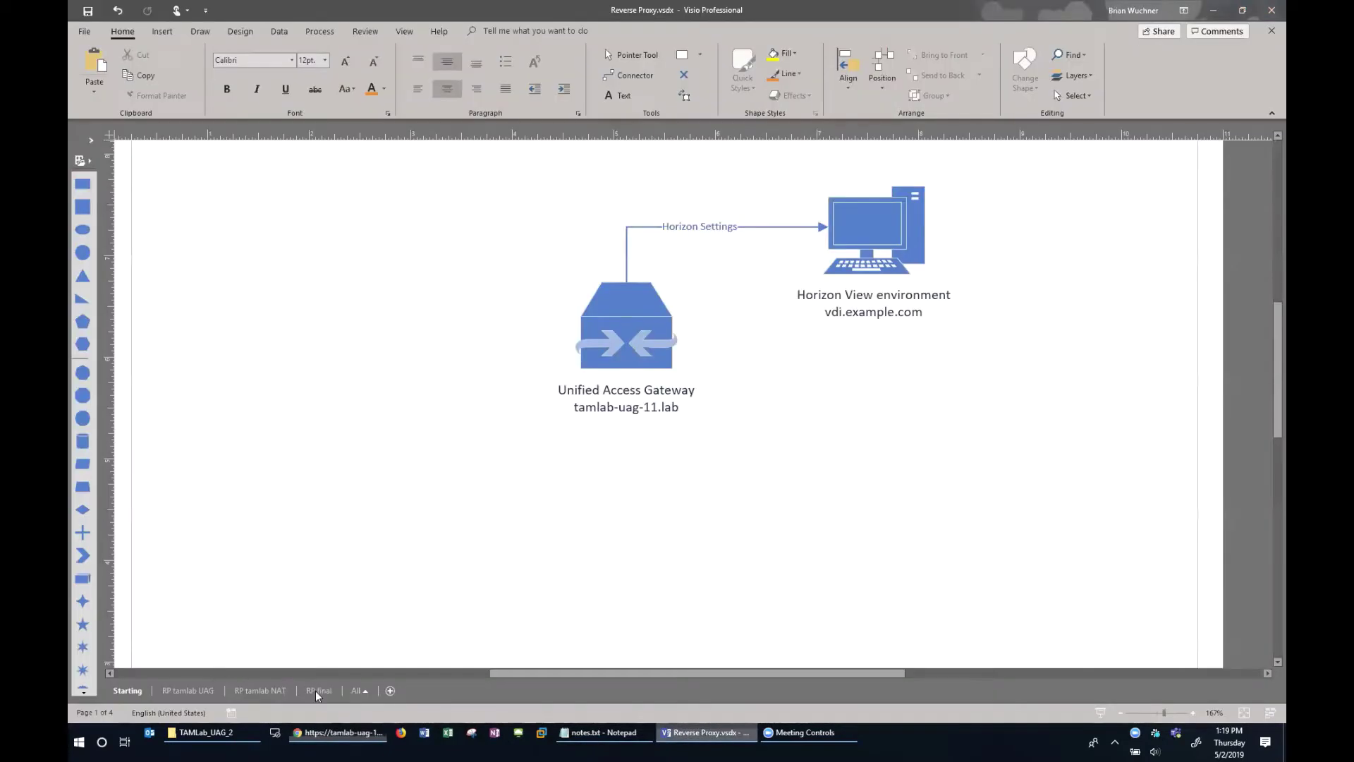
- Show Visio's "RP tamlab UAG" page with the Reverse Proxy tamlab, HTTP connector to IIS
{"action": "left_click", "coordinate": [170, 691]}
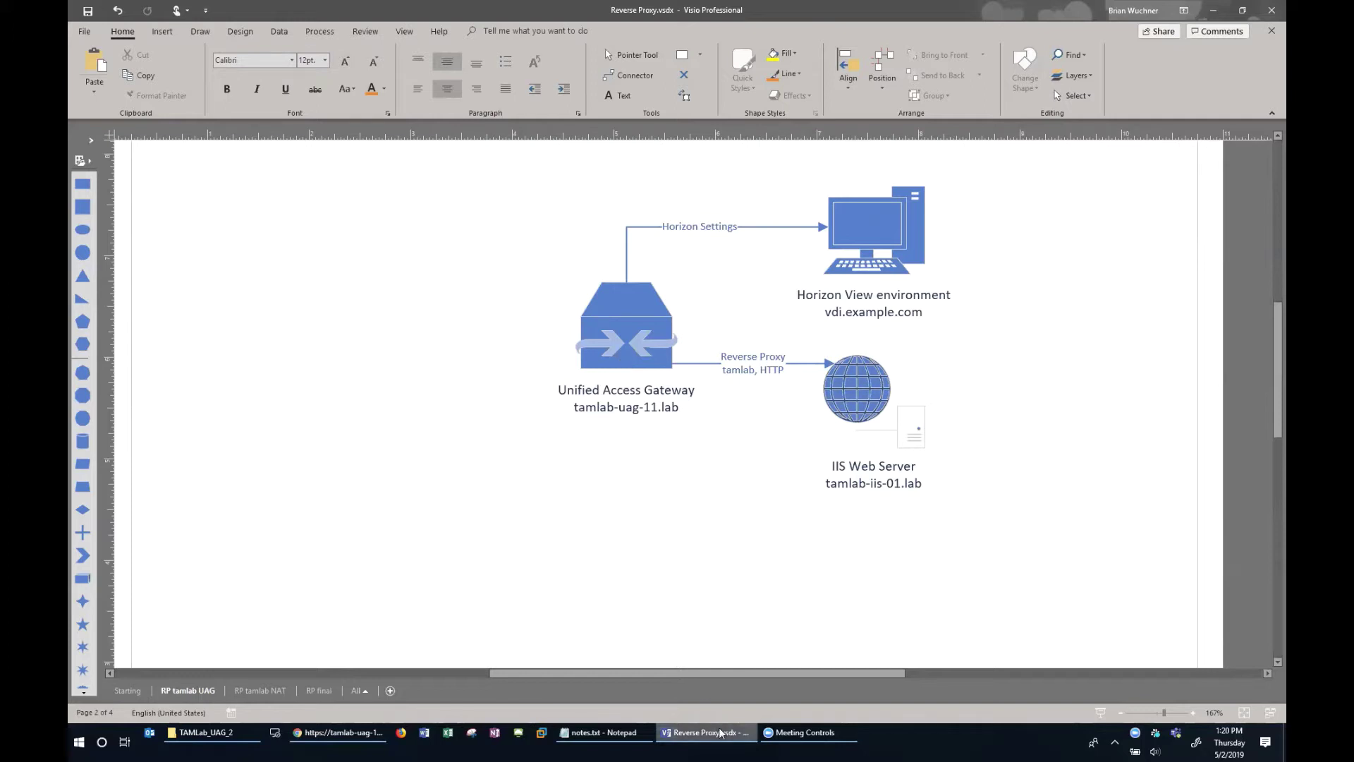
- Review the reverse proxy entries without changes, refresh edge service status, and return to the /tamlab/ tab
{"action": "left_click", "coordinate": [338, 732]}
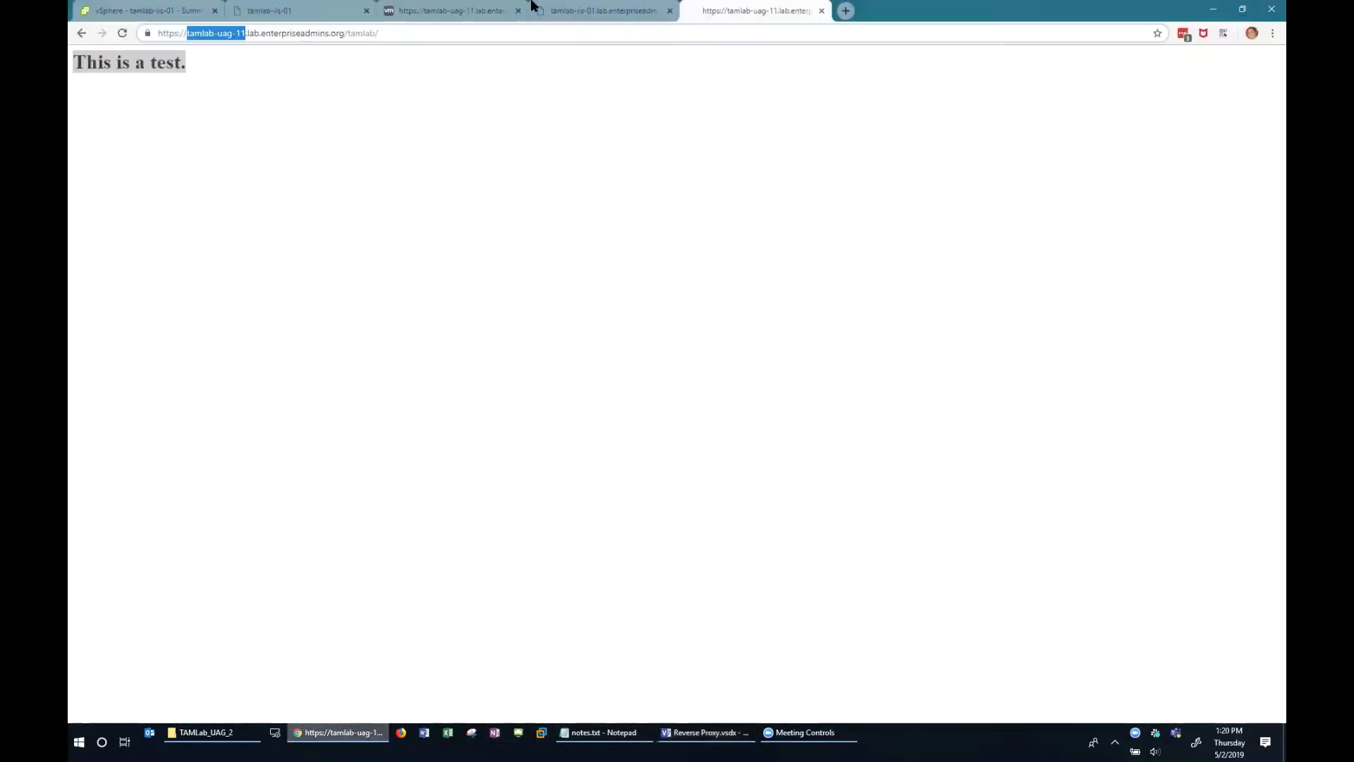
{"action": "left_click", "coordinate": [449, 9]}
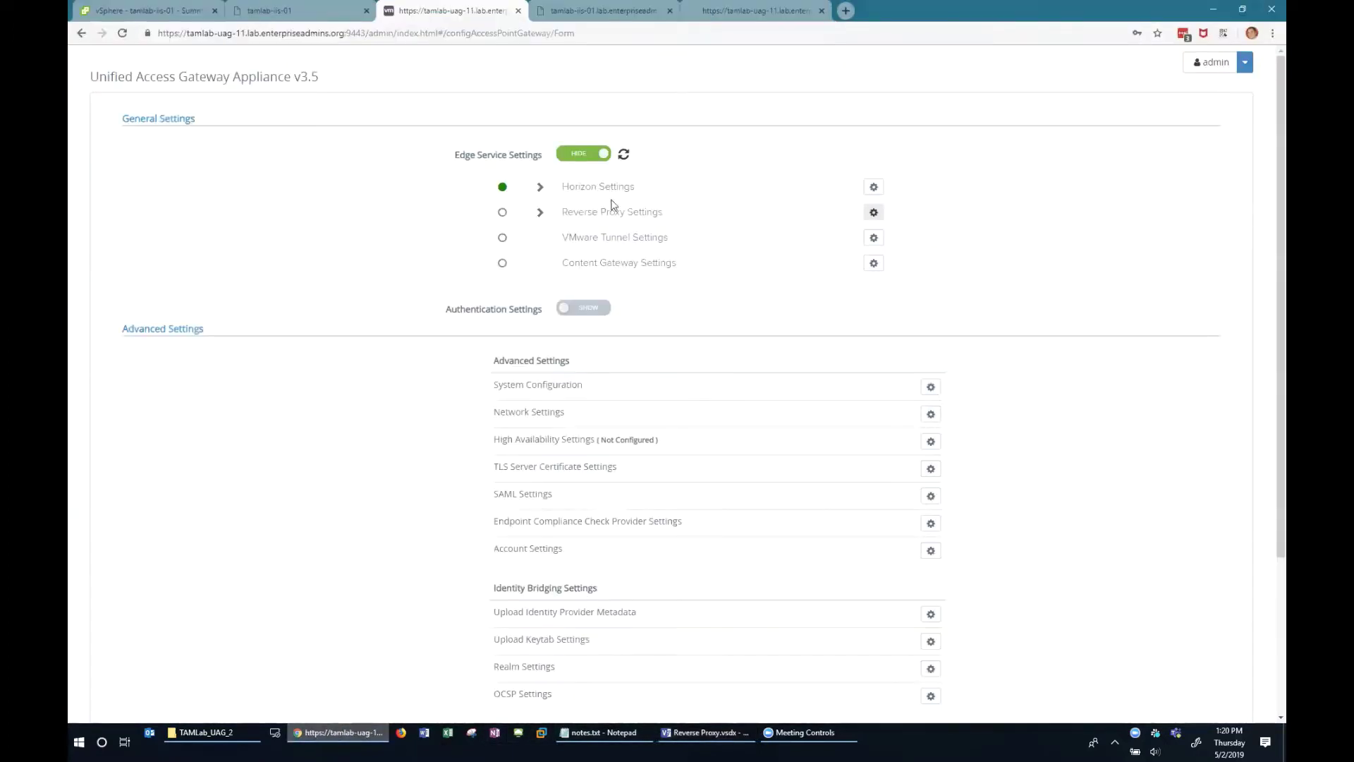
{"action": "left_click", "coordinate": [549, 216]}
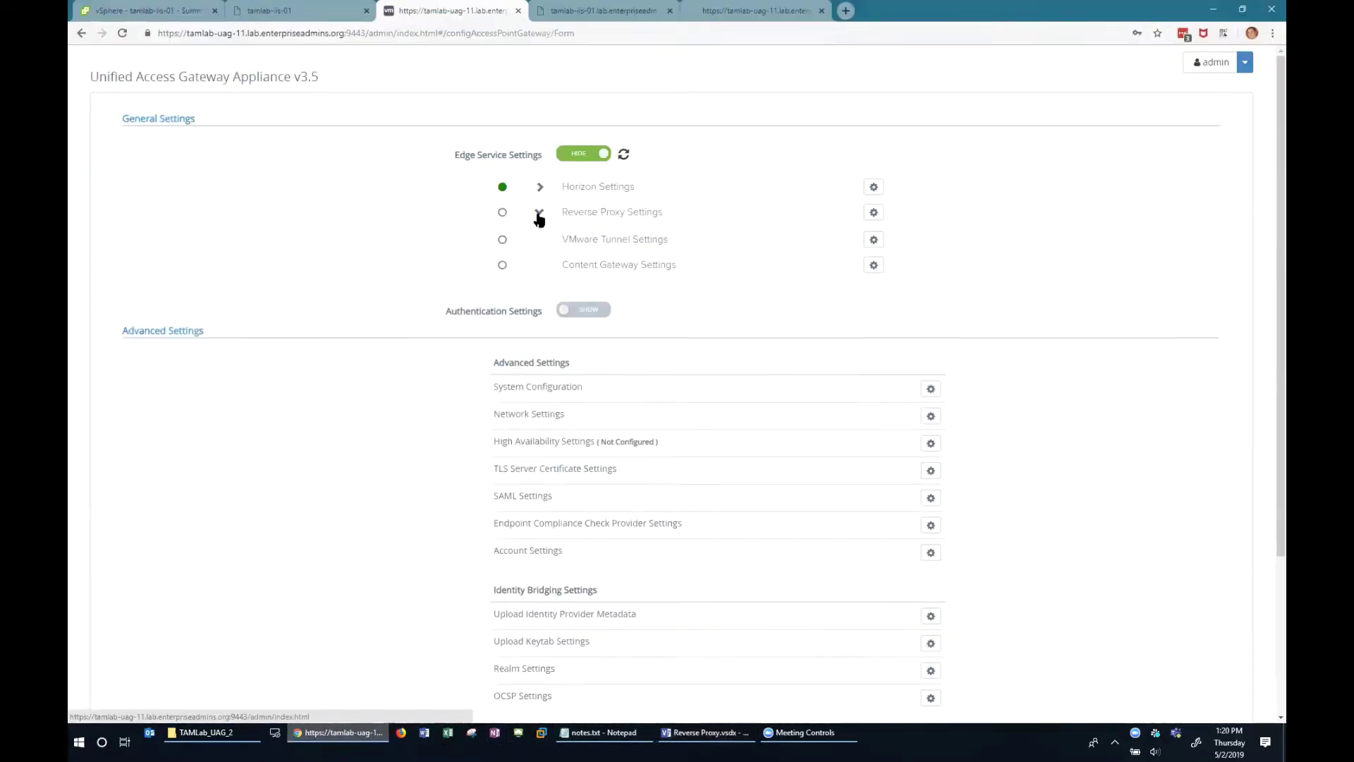
{"action": "left_click", "coordinate": [873, 212]}
{"action": "left_click", "coordinate": [834, 120]}
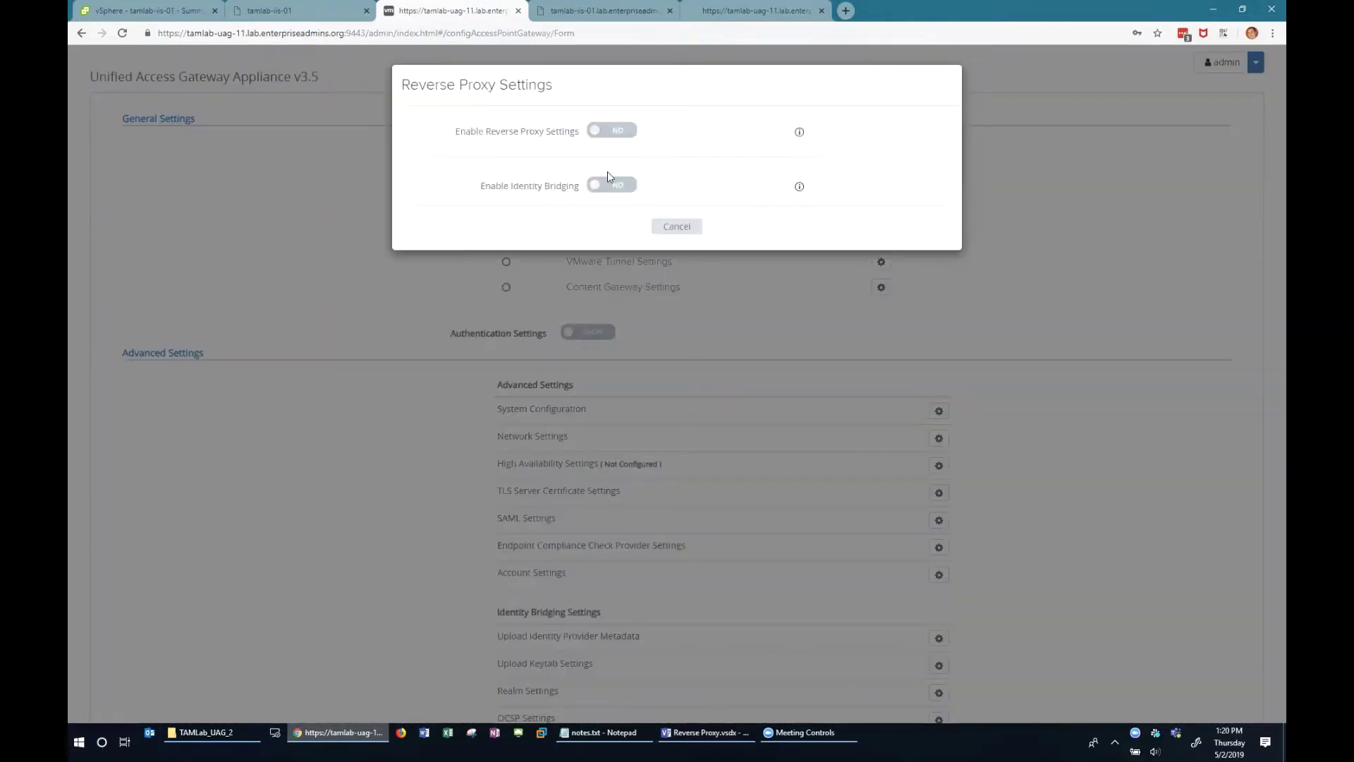
{"action": "left_click", "coordinate": [615, 131]}
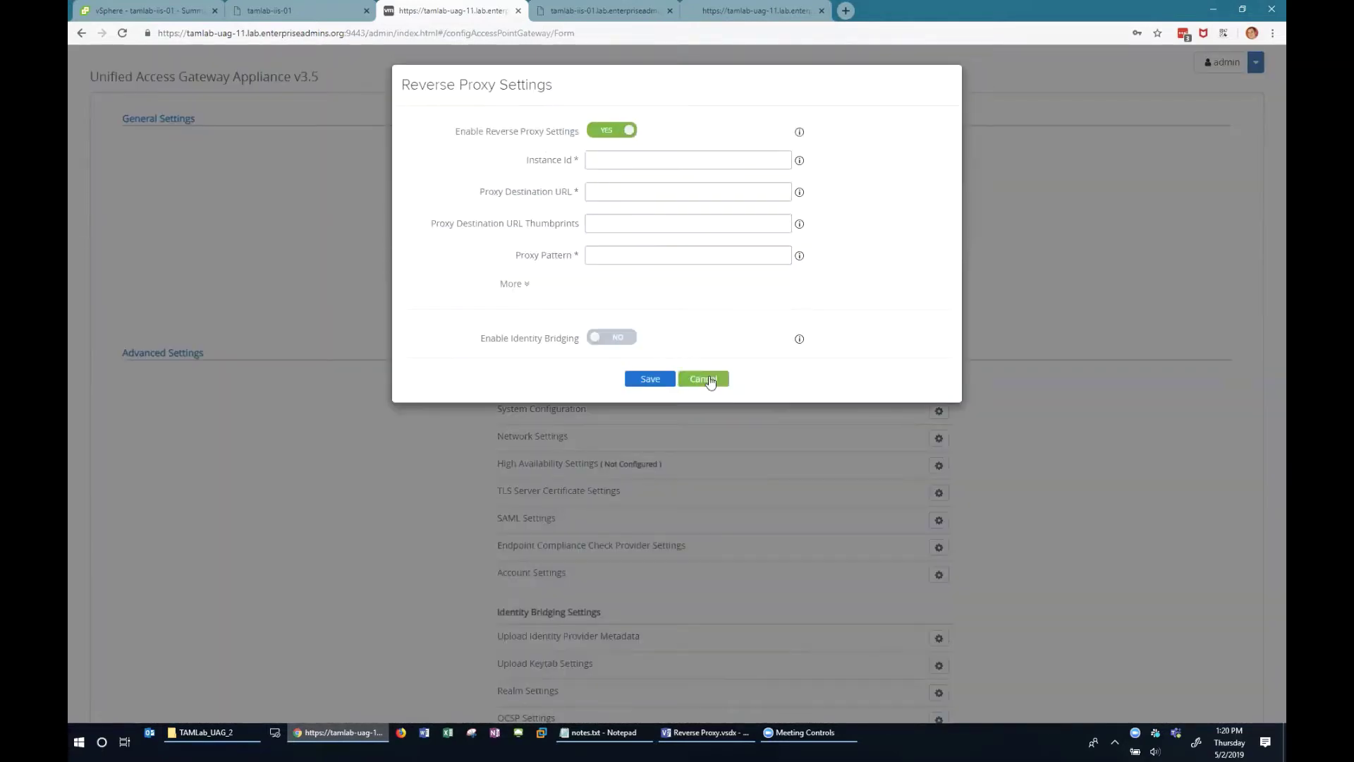
{"action": "left_click", "coordinate": [703, 379]}
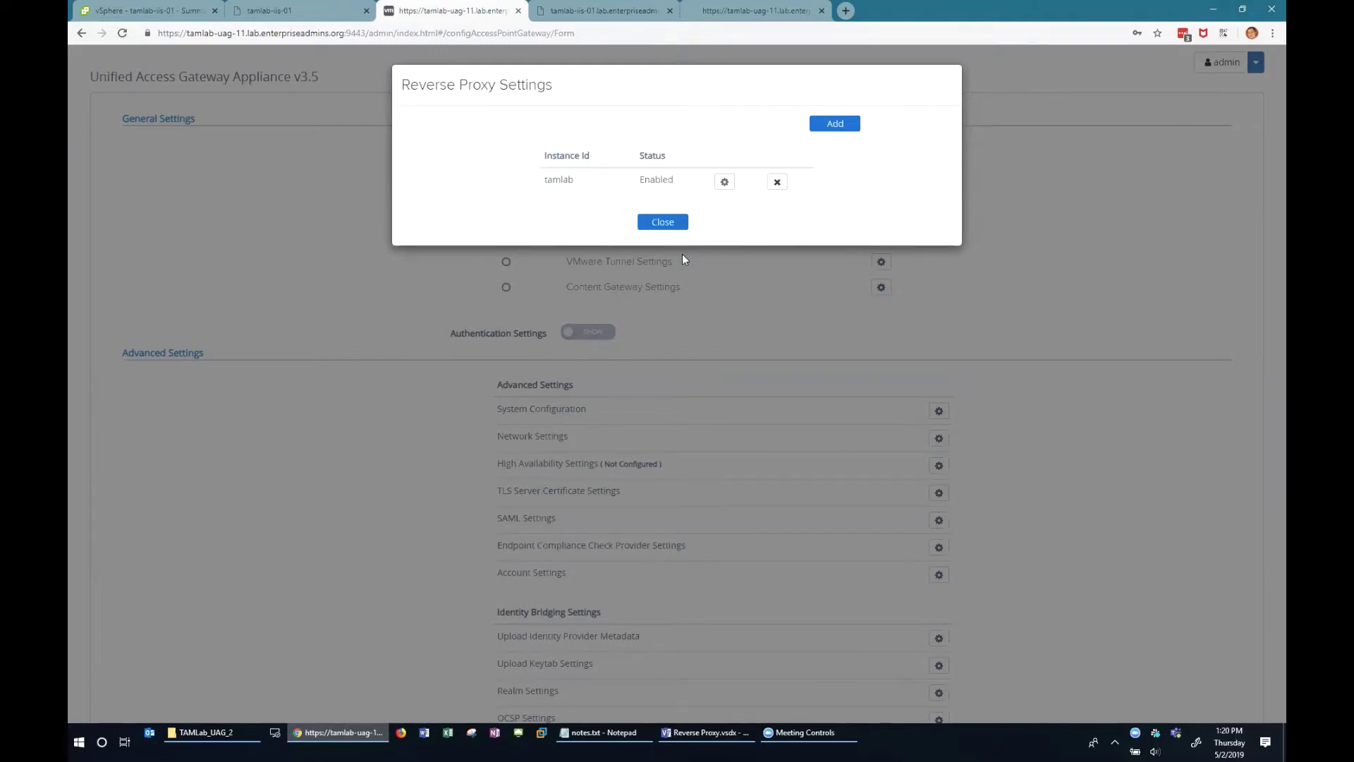
{"action": "left_click", "coordinate": [671, 224]}
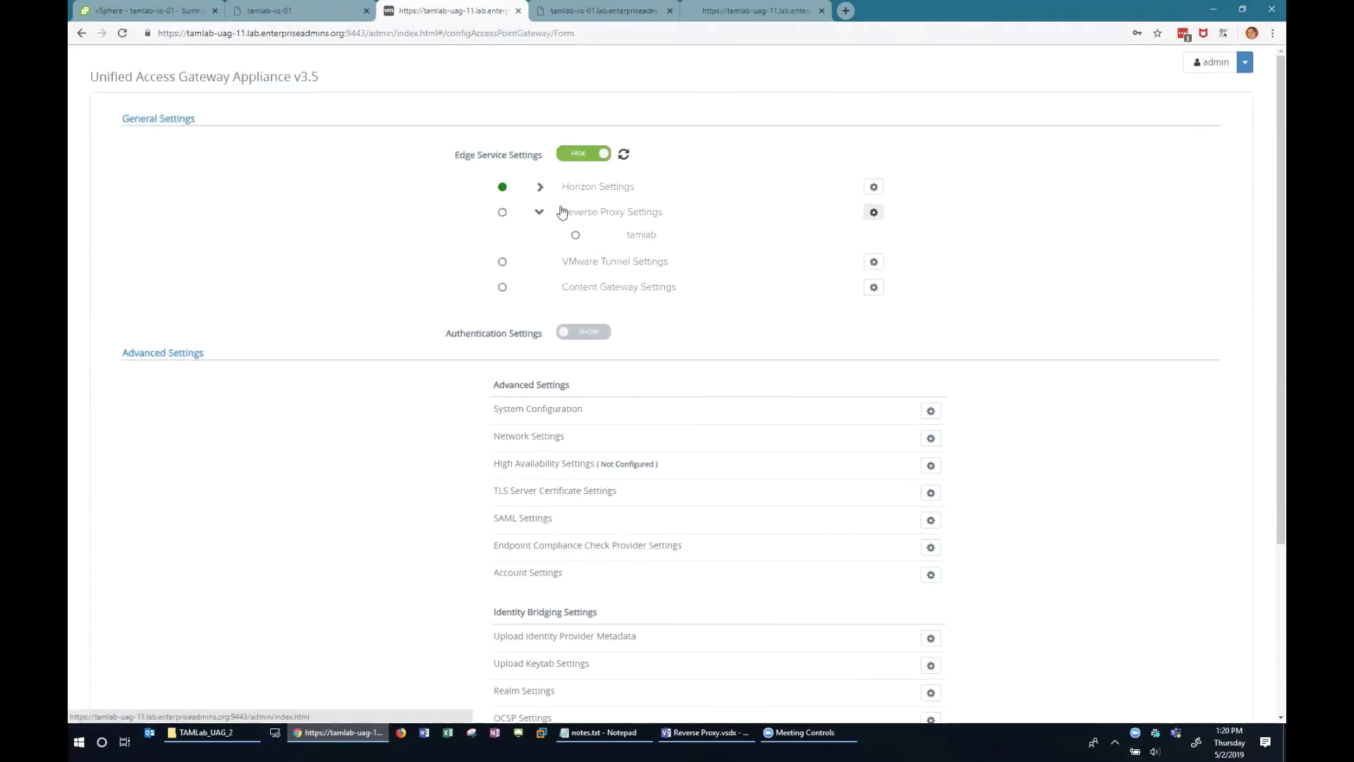
{"action": "left_click", "coordinate": [623, 156]}
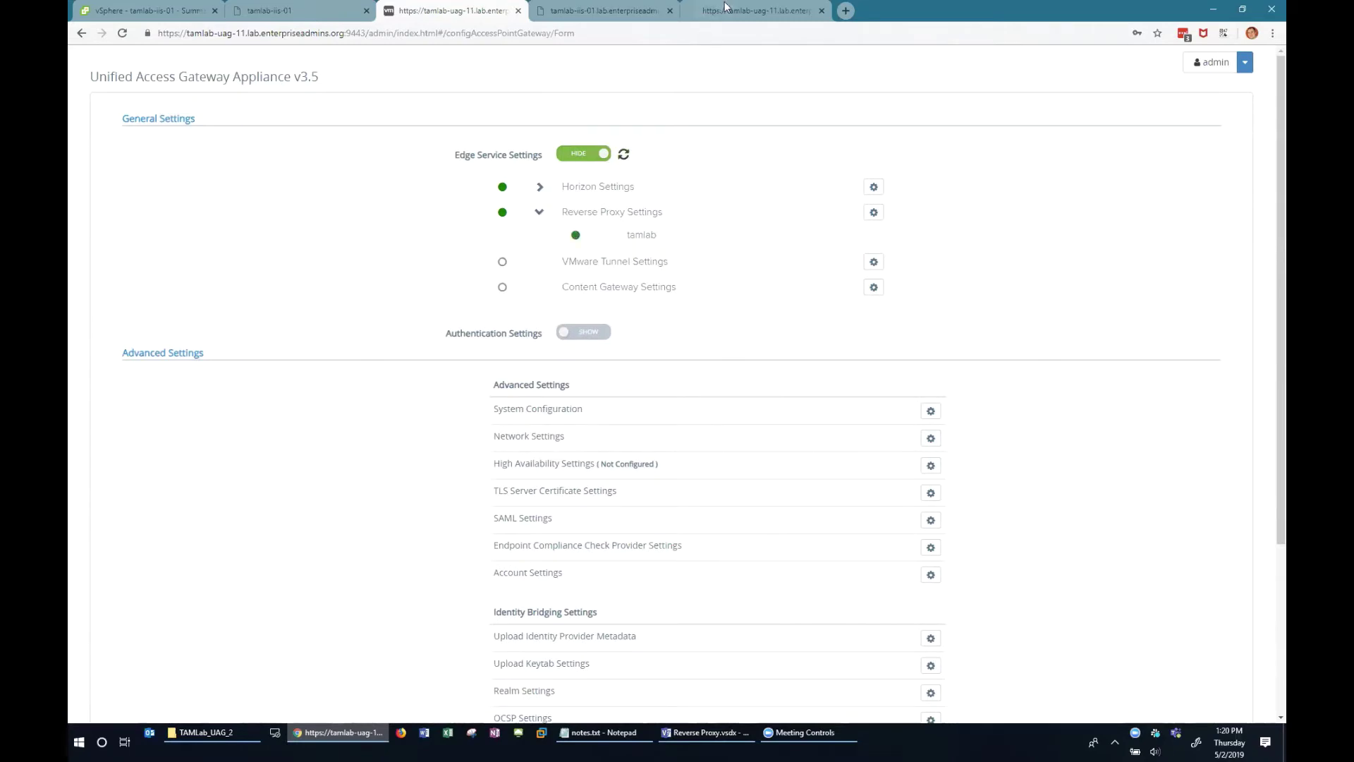
{"action": "left_click", "coordinate": [751, 11]}
- Remove tamlab/ from the gateway URL to load the VMware Horizon page at the root address
{"action": "left_click", "coordinate": [350, 35]}
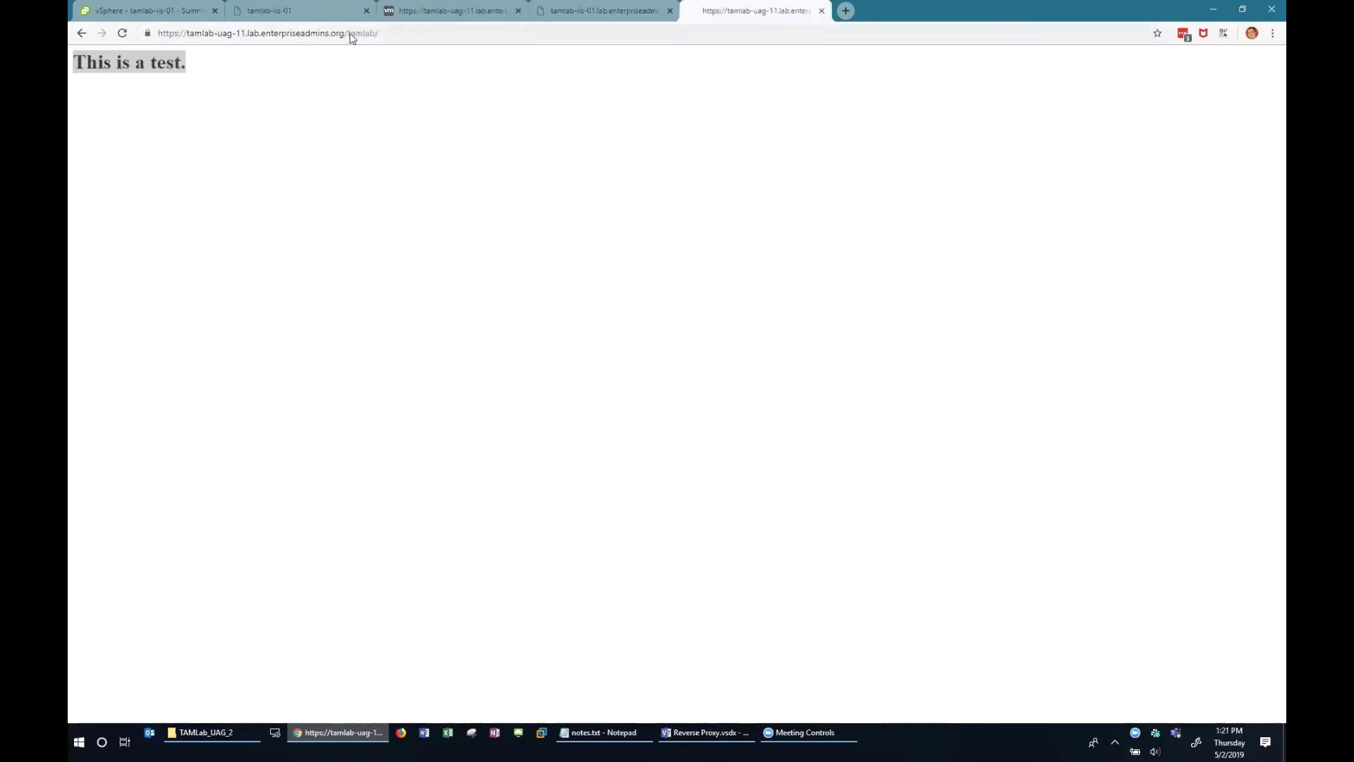
{"action": "left_click", "coordinate": [349, 34]}
{"action": "left_click_drag", "start_coordinate": [366, 35], "coordinate": [399, 31]}
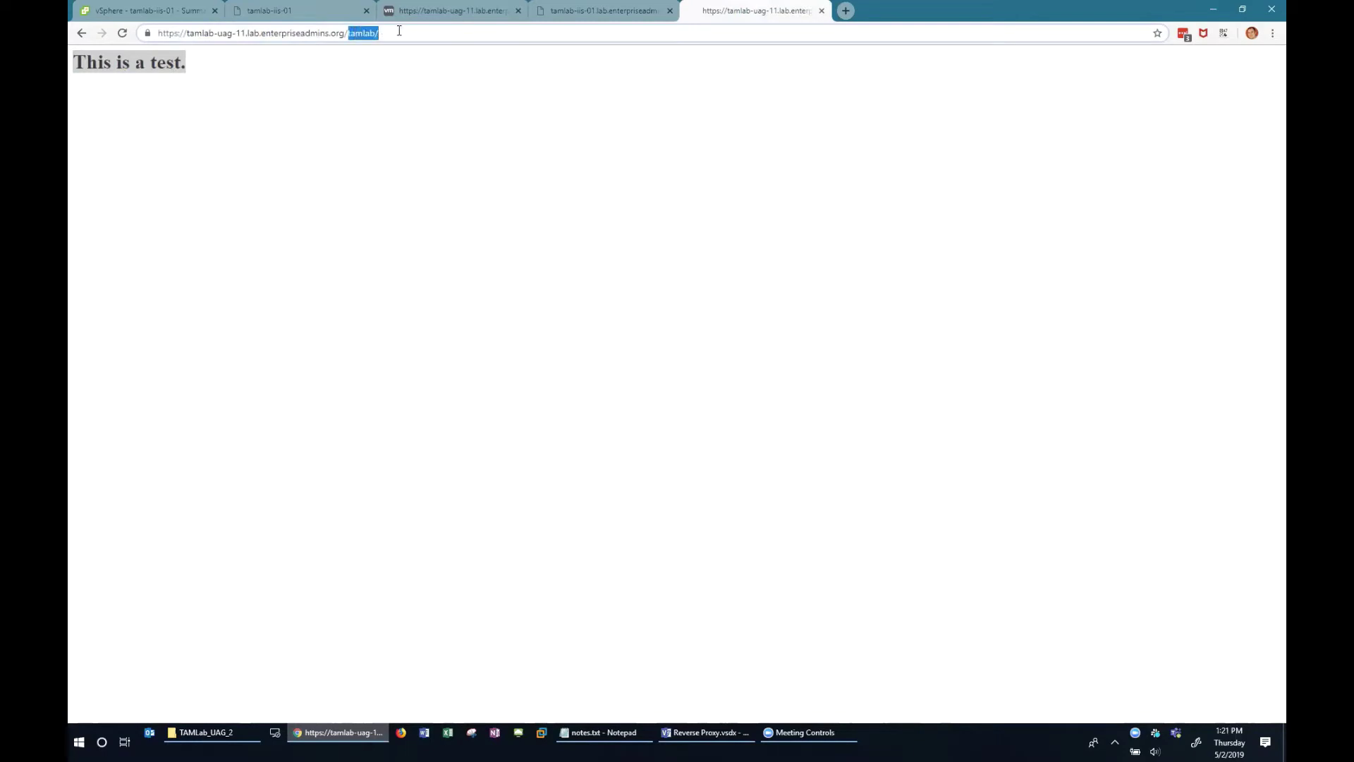
{"action": "key", "text": "BackSpace"}
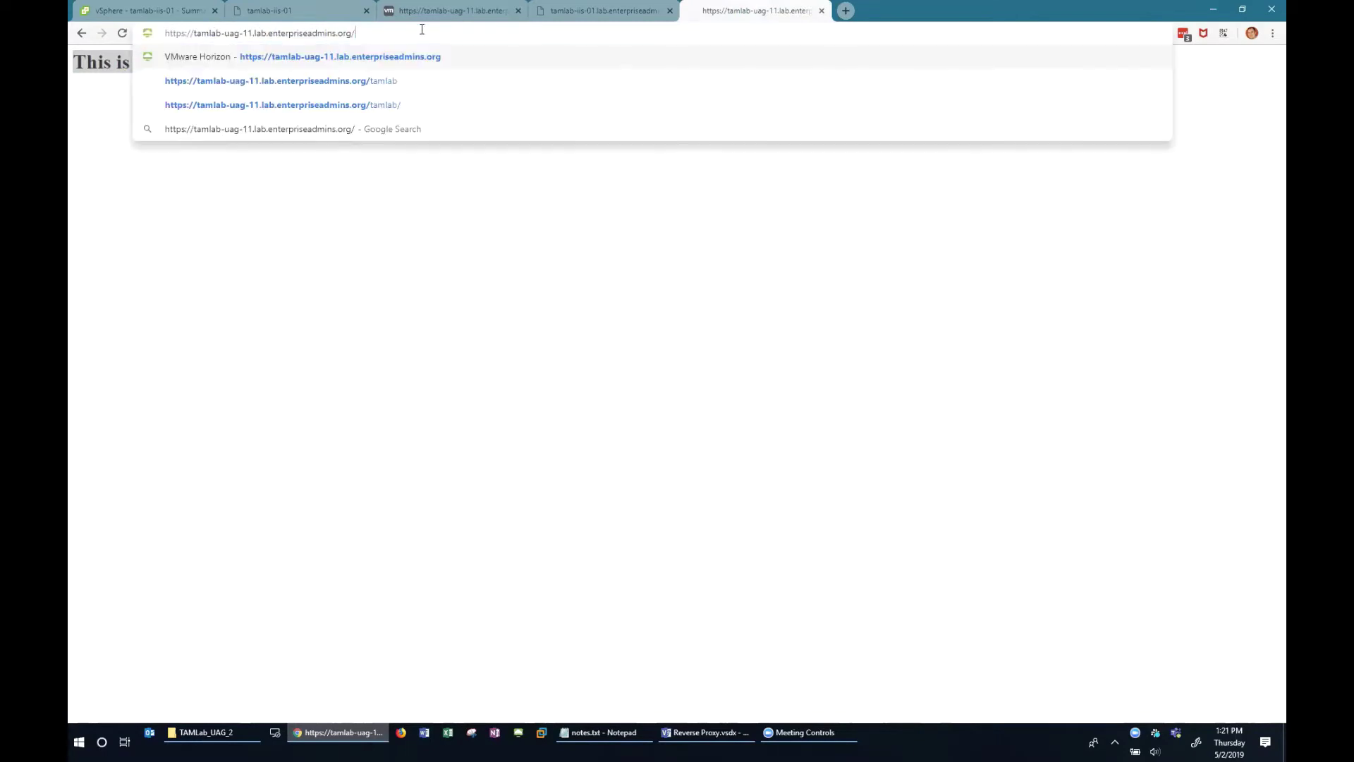
{"action": "key", "text": "Return"}
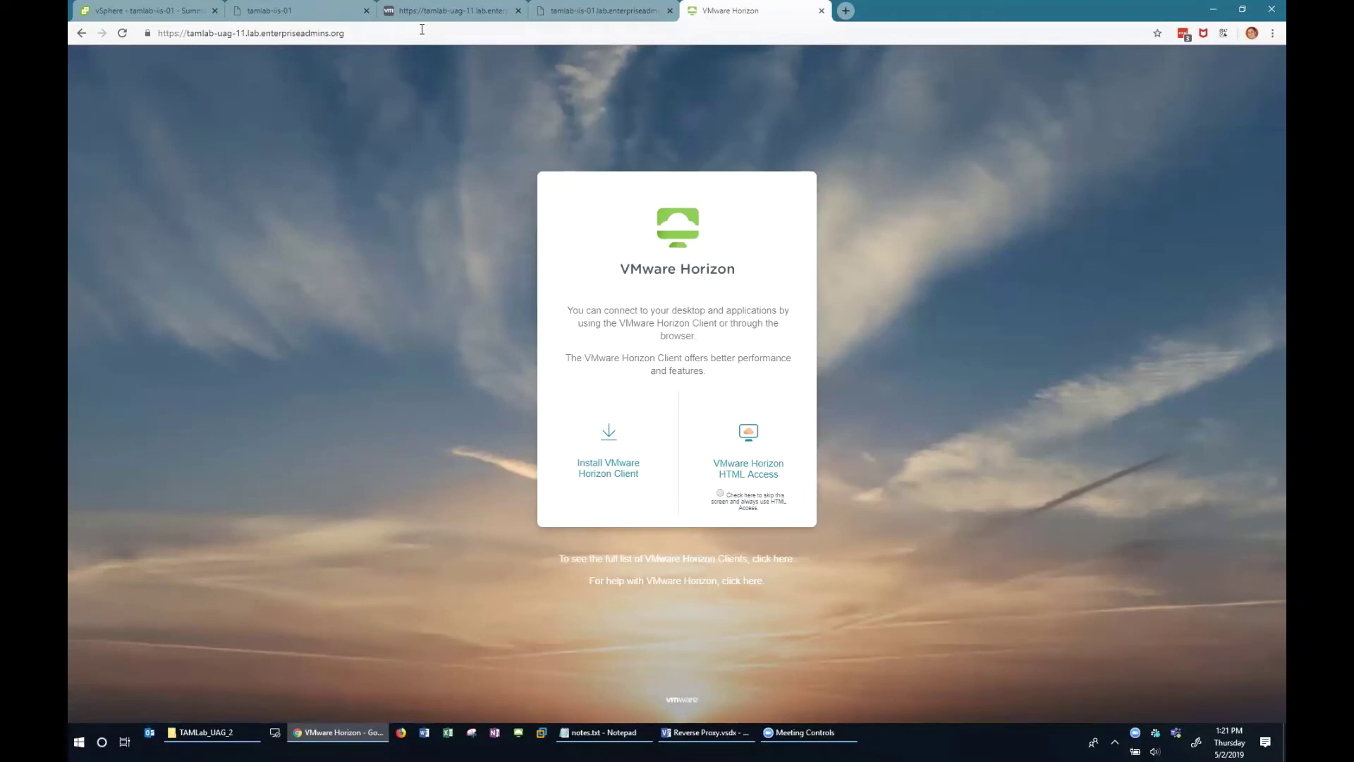
{"action": "left_click", "coordinate": [673, 742]}
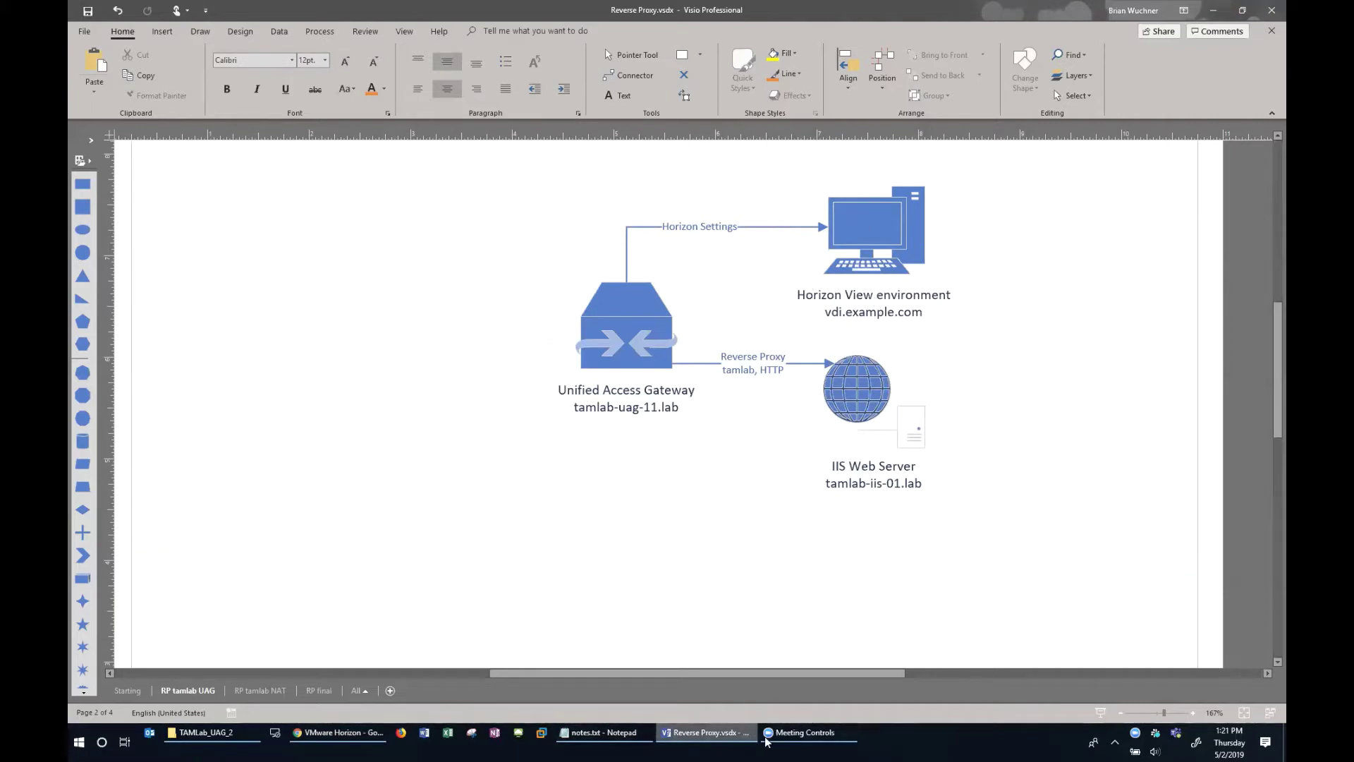
- Open the Horizon Settings edit form in the gateway admin console and reveal its additional fields
{"action": "left_click", "coordinate": [328, 736]}
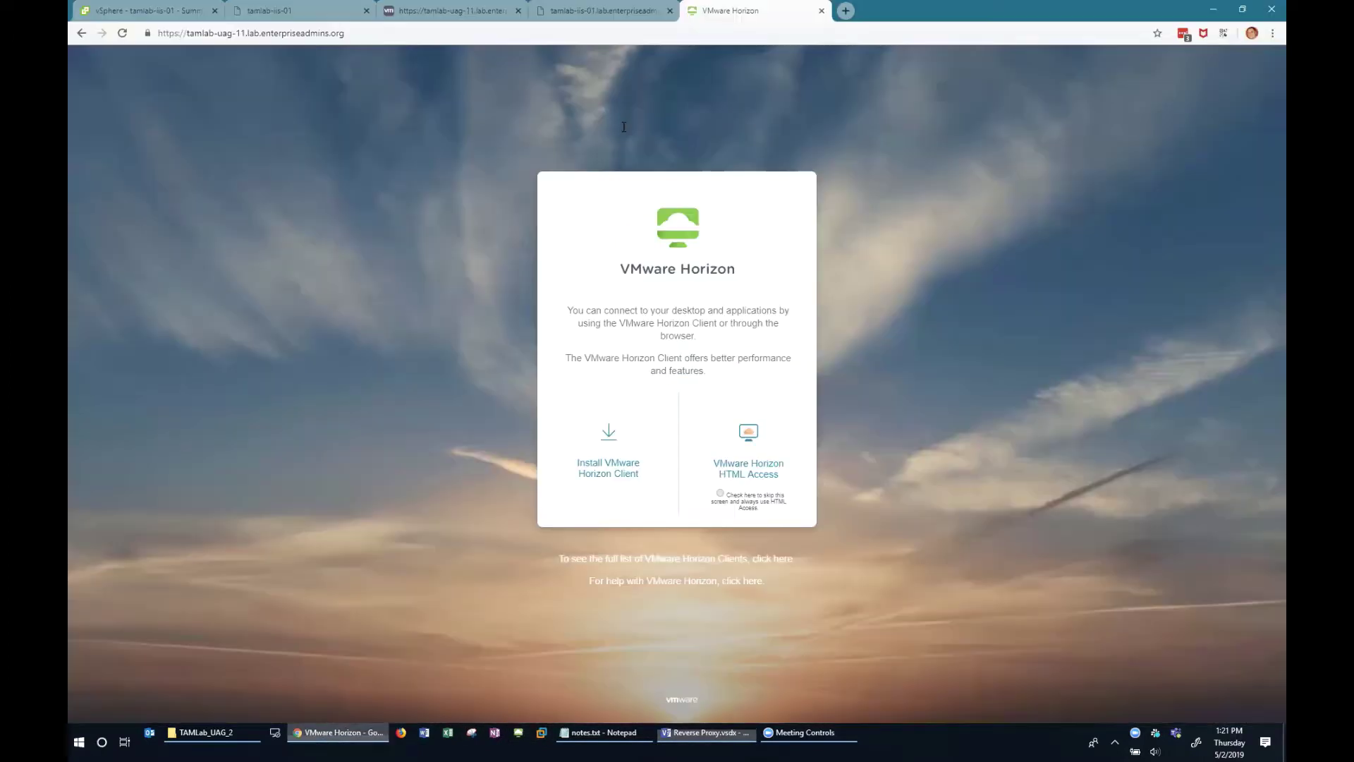
{"action": "left_click", "coordinate": [419, 17]}
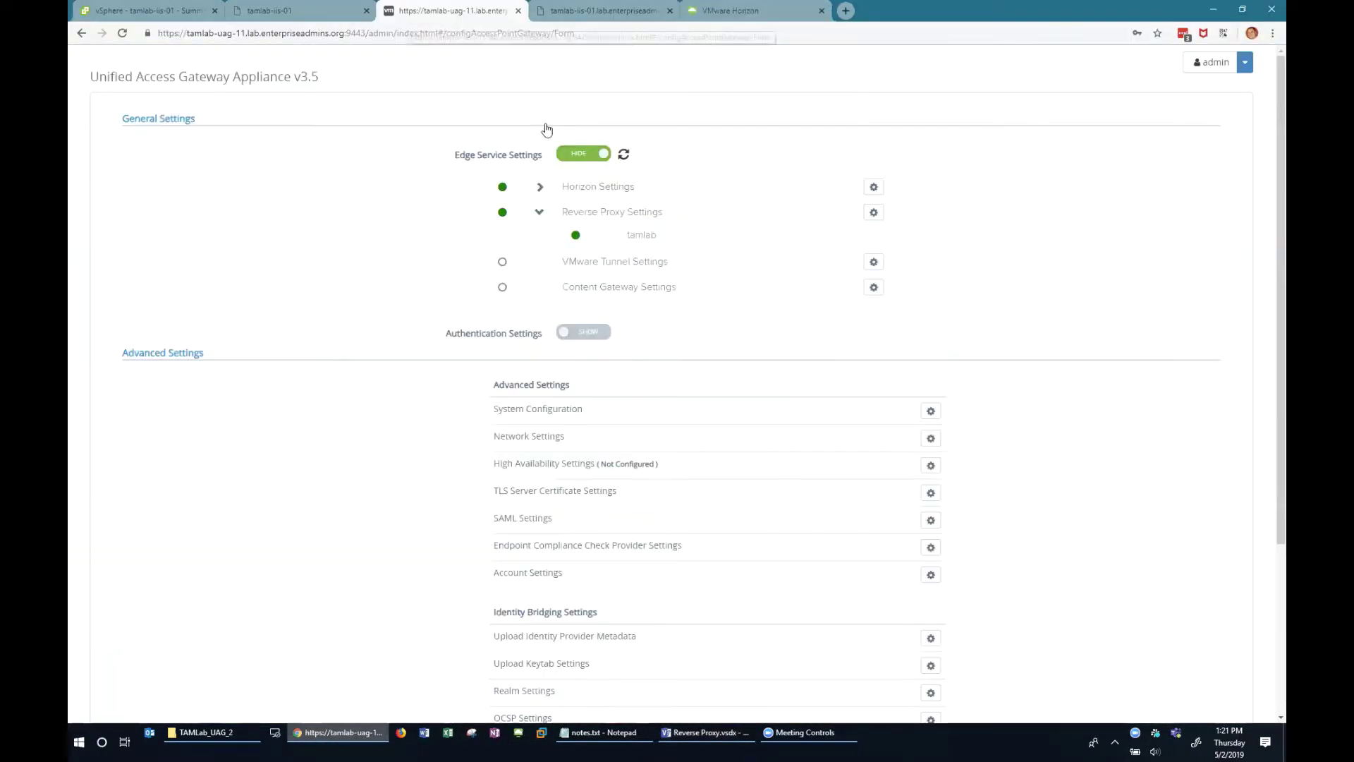
{"action": "left_click", "coordinate": [538, 187]}
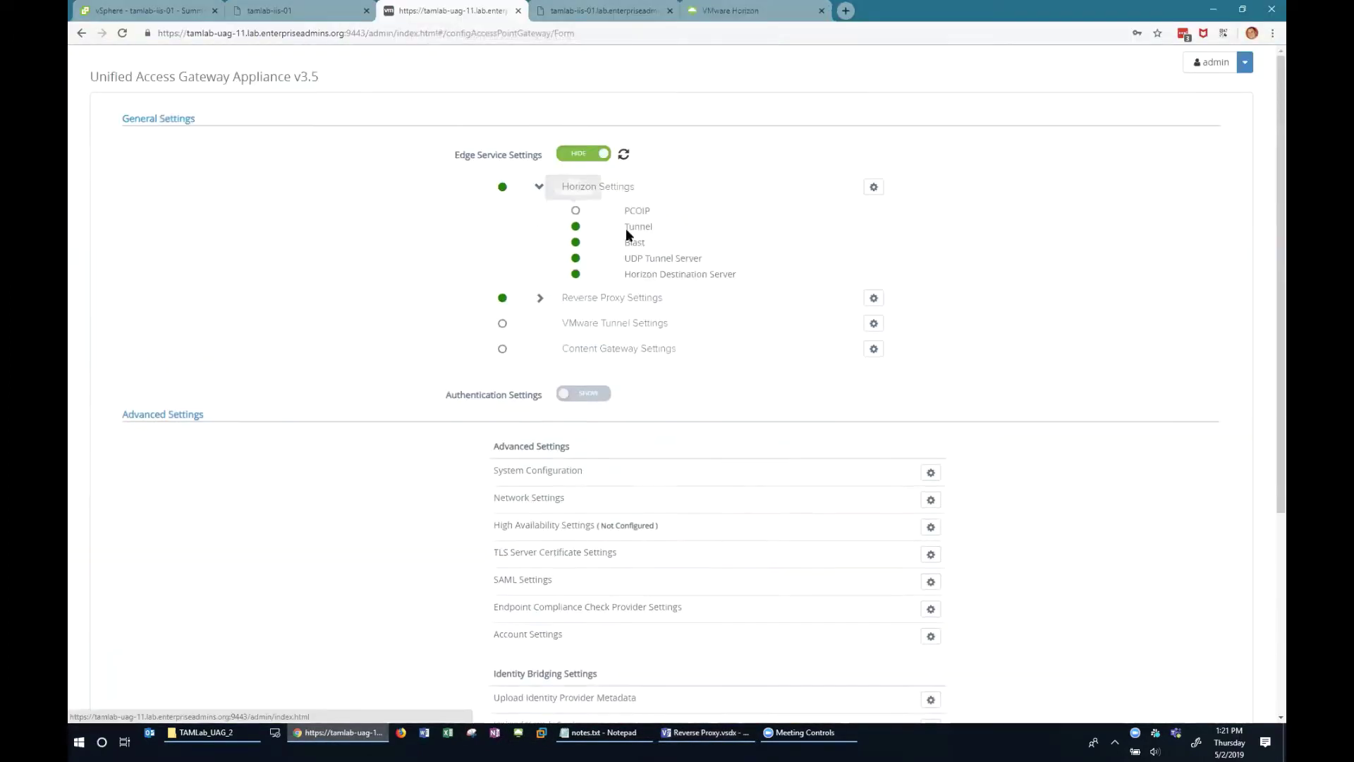
{"action": "left_click", "coordinate": [873, 188]}
{"action": "left_click", "coordinate": [513, 487]}
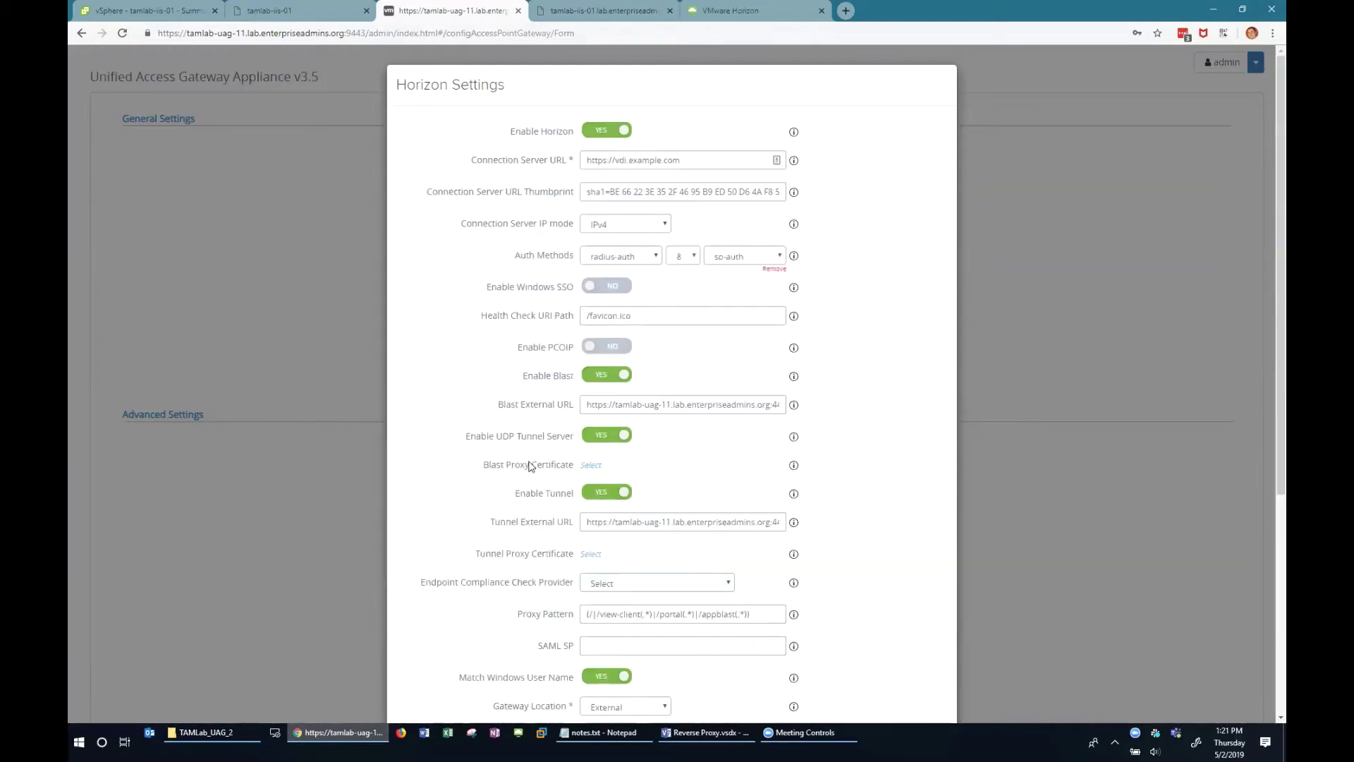
- Inspect the Horizon Proxy Pattern paths, then close the form without saving changes
{"action": "scroll", "coordinate": [565, 409], "scroll_direction": "down", "scroll_amount": 3}
{"action": "left_click_drag", "start_coordinate": [593, 364], "coordinate": [685, 359]}
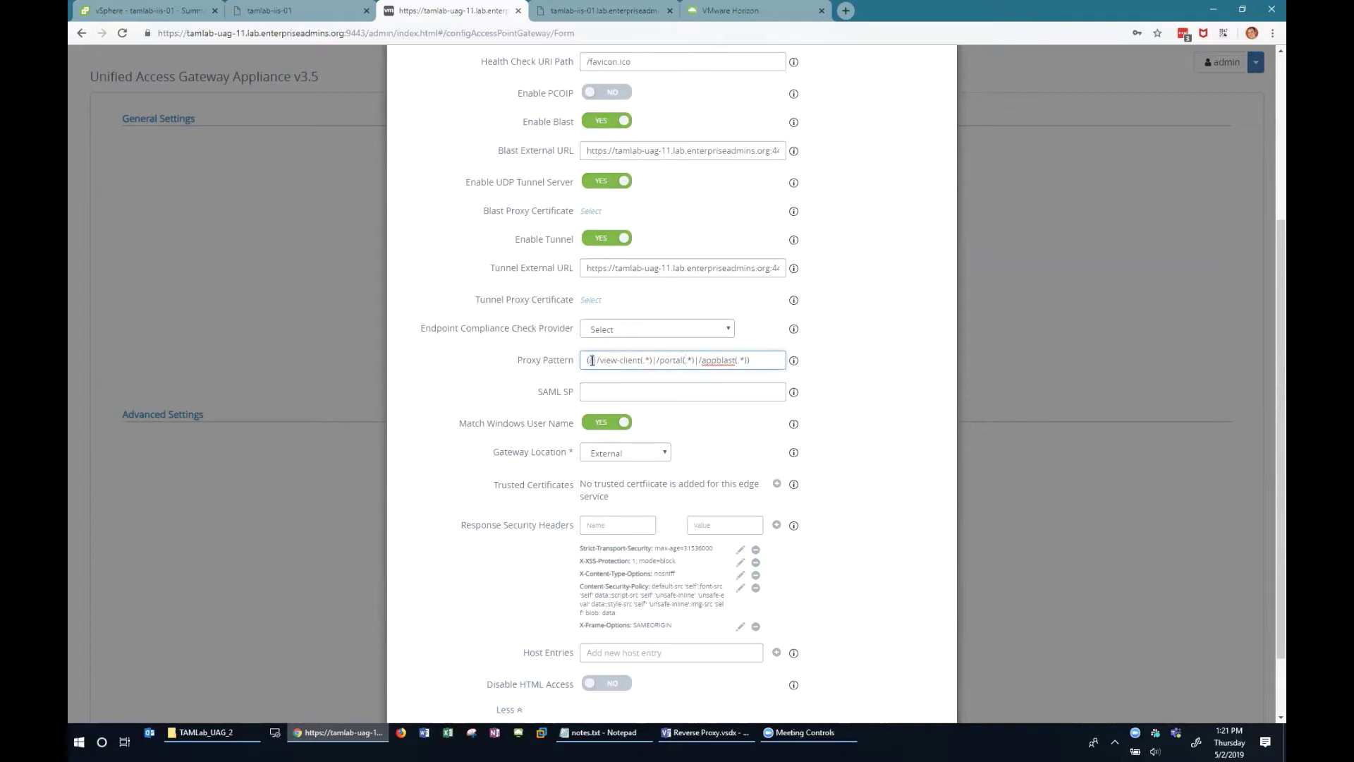
{"action": "right_click", "coordinate": [591, 360]}
{"action": "key", "text": "Escape"}
{"action": "double_click", "coordinate": [680, 361]}
{"action": "left_click", "coordinate": [766, 362]}
{"action": "left_click_drag", "start_coordinate": [766, 363], "coordinate": [577, 364]}
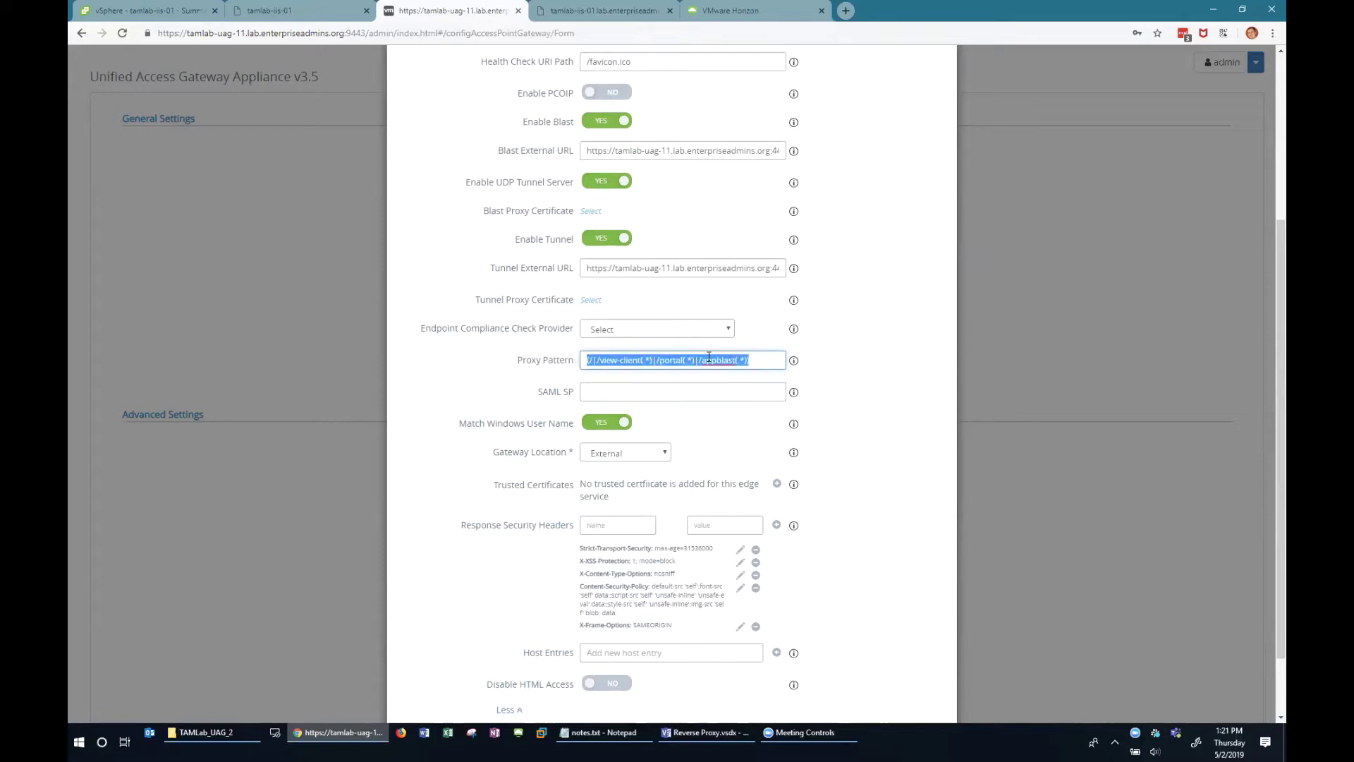
{"action": "left_click_drag", "start_coordinate": [766, 360], "coordinate": [600, 361]}
{"action": "left_click", "coordinate": [766, 361]}
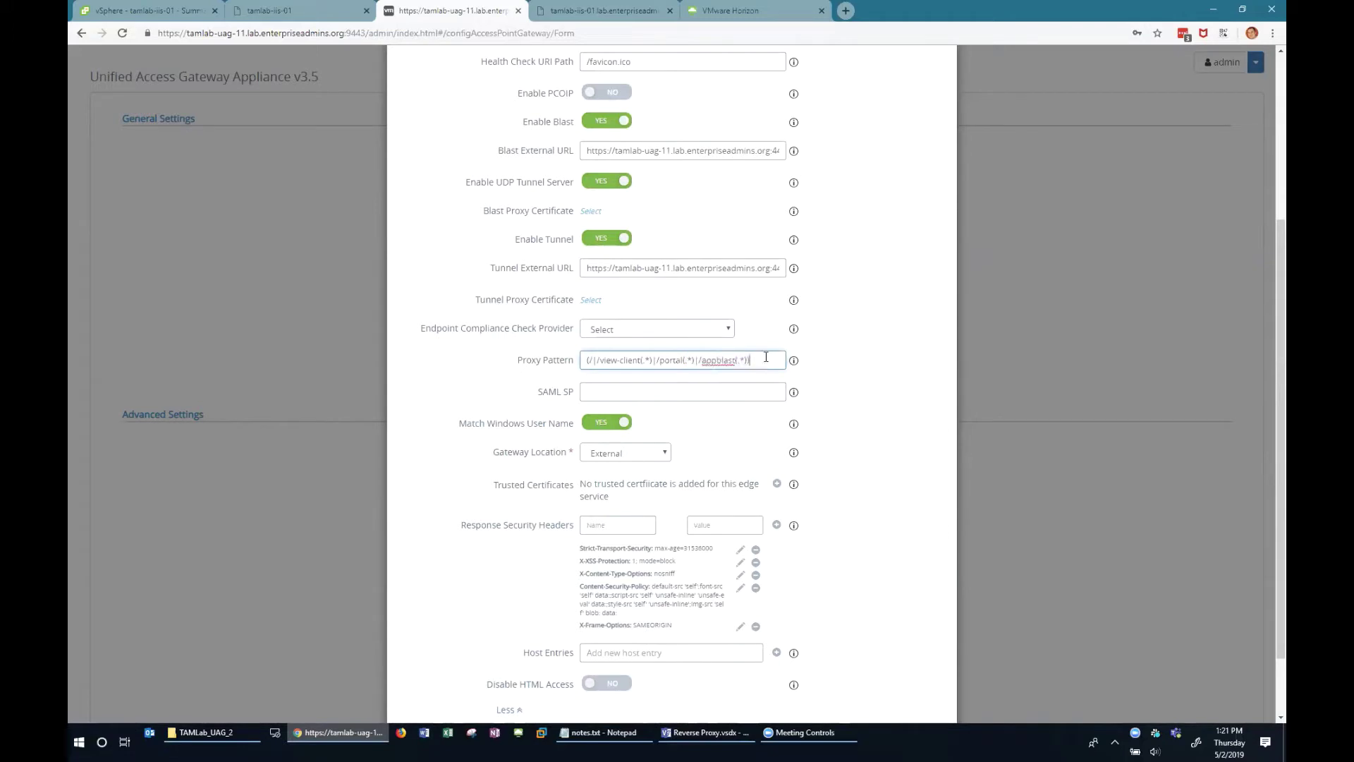
{"action": "left_click_drag", "start_coordinate": [766, 361], "coordinate": [549, 364]}
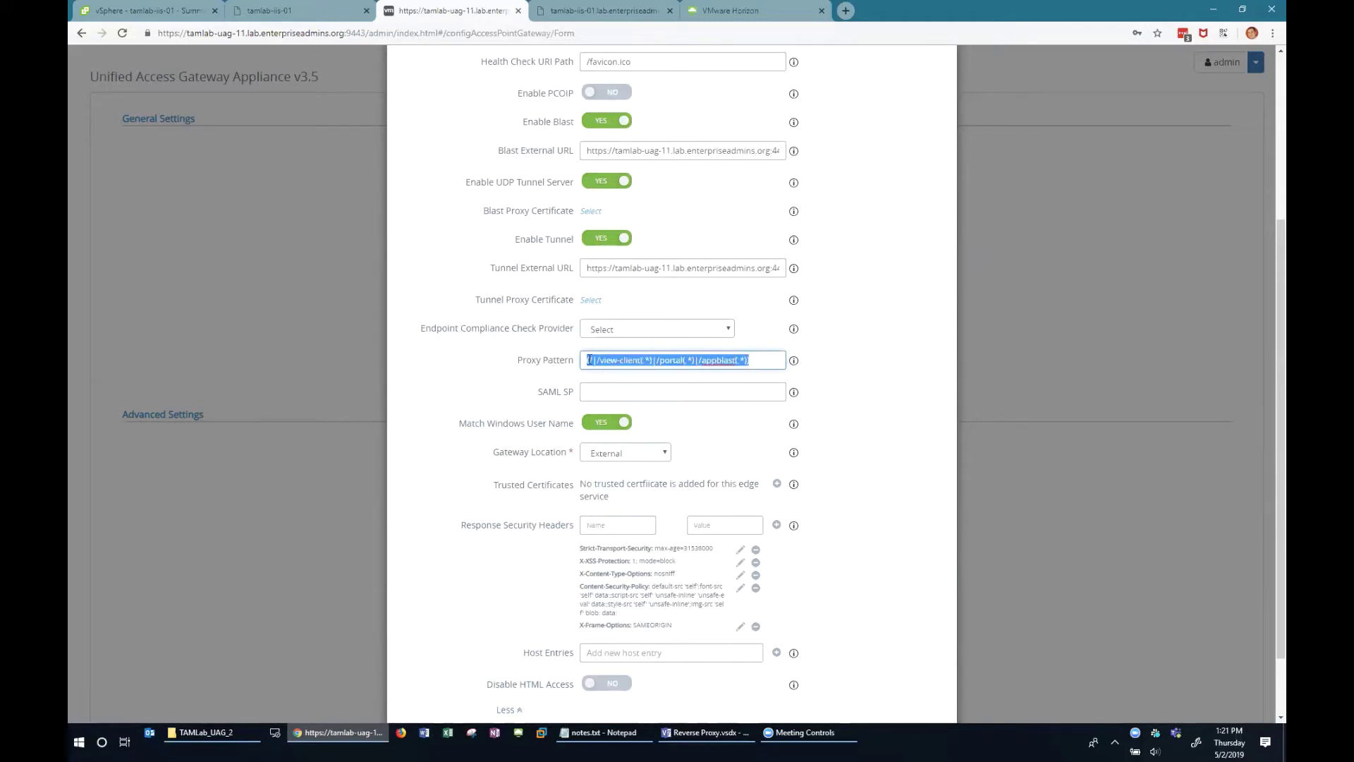
{"action": "left_click", "coordinate": [598, 361]}
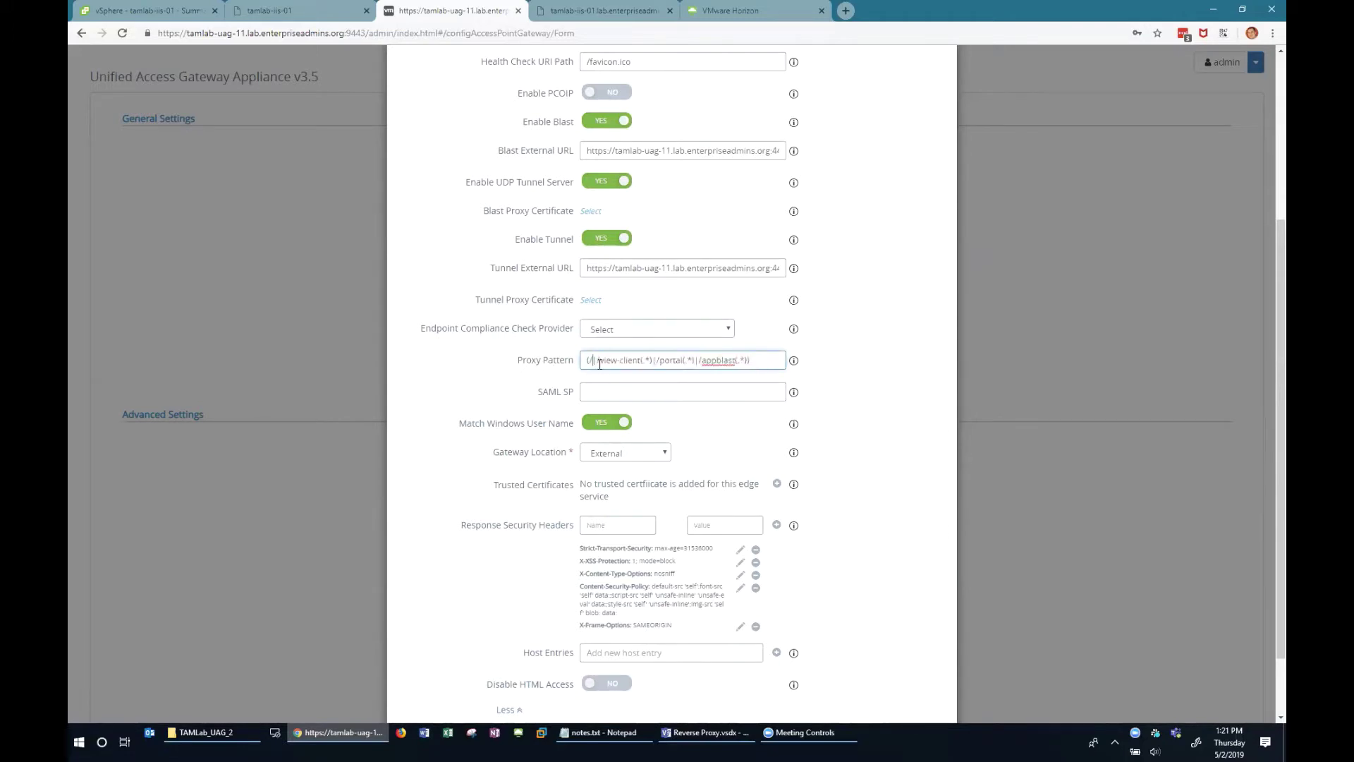
{"action": "left_click_drag", "start_coordinate": [597, 362], "coordinate": [593, 362]}
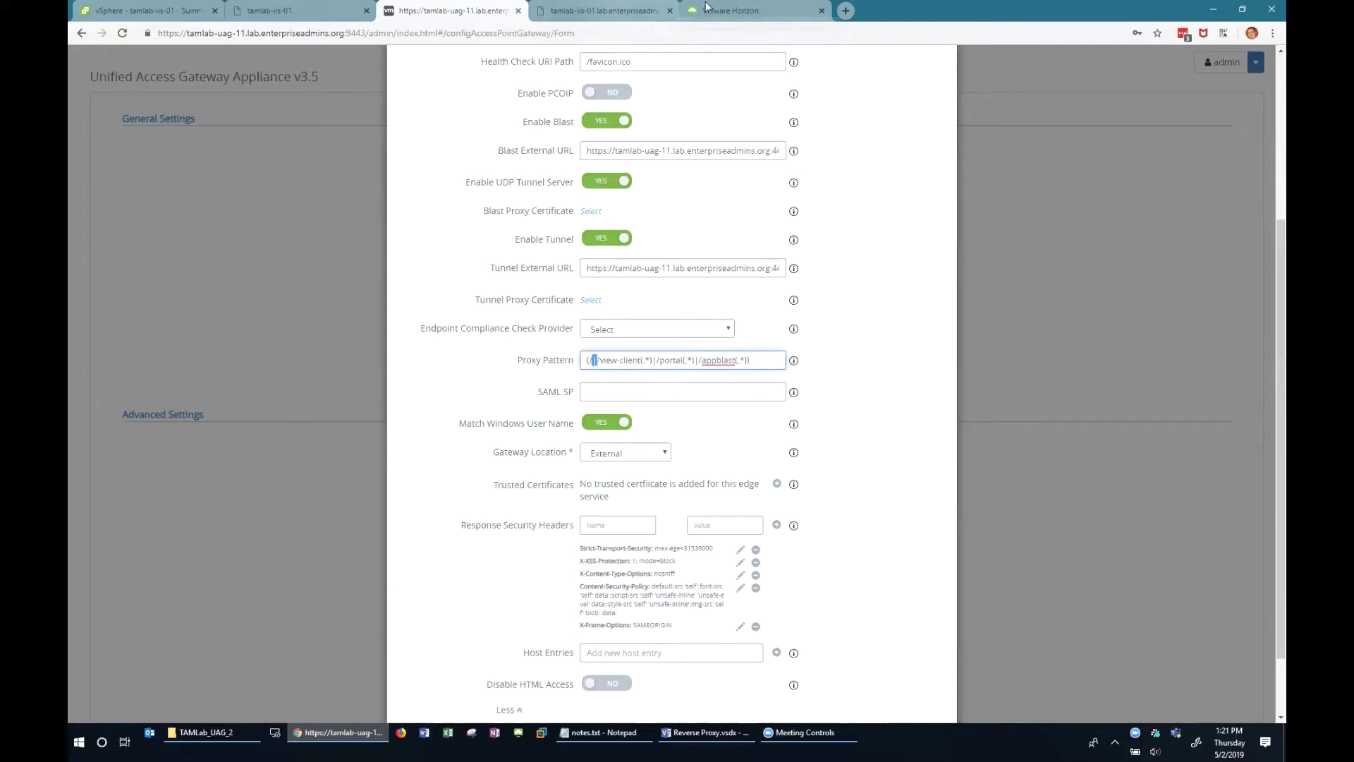
{"action": "scroll", "coordinate": [746, 625], "scroll_direction": "down", "scroll_amount": 3}
{"action": "left_click", "coordinate": [661, 680]}
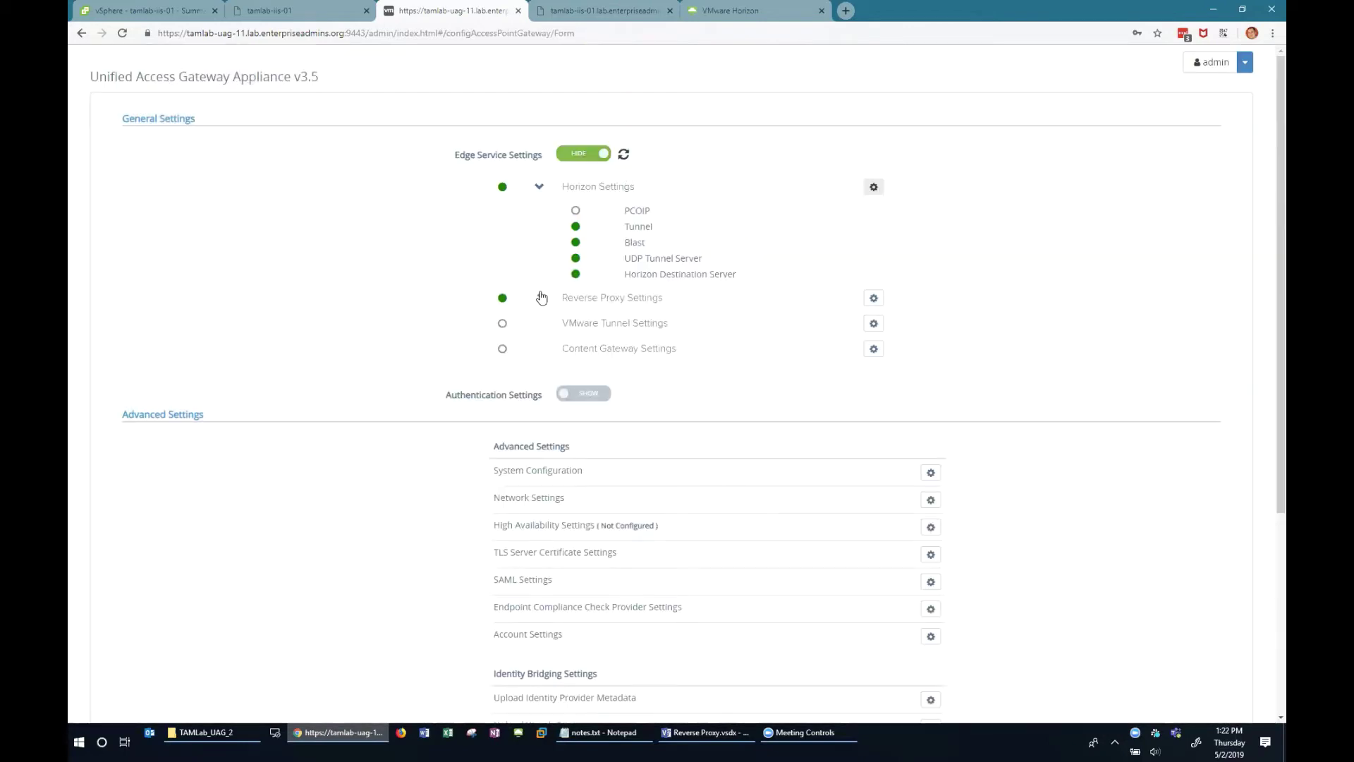
- Expand Reverse Proxy Settings and open the tamlab entry for editing
{"action": "left_click", "coordinate": [541, 297]}
{"action": "left_click", "coordinate": [874, 213]}
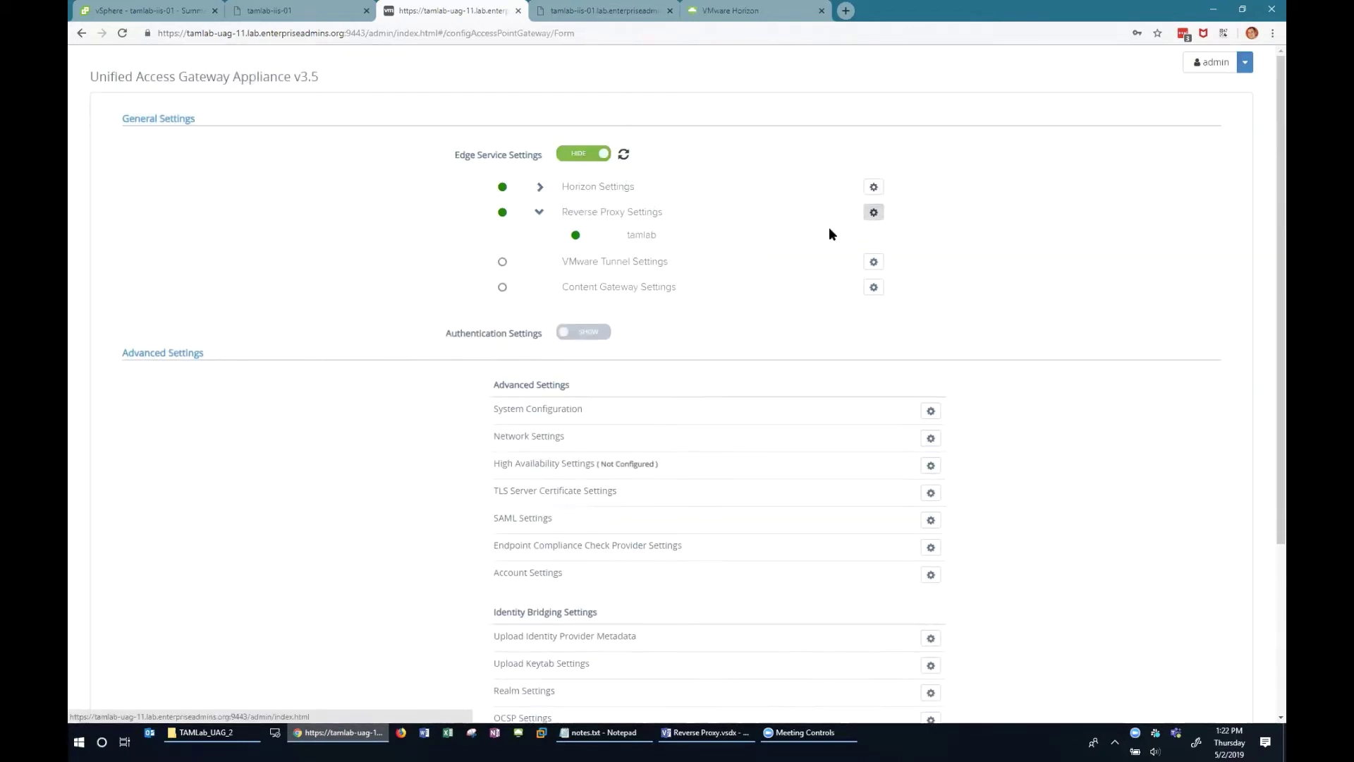
{"action": "left_click", "coordinate": [724, 181]}
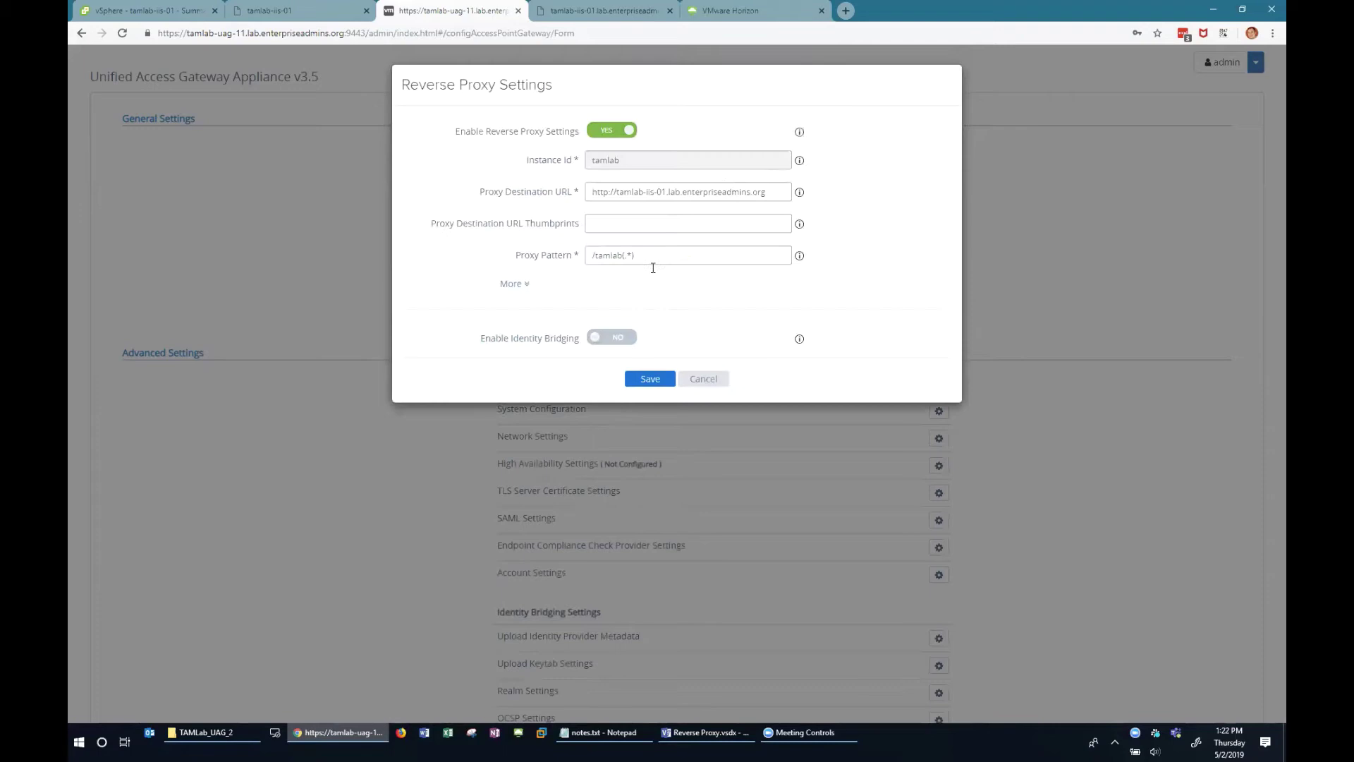
- Inspect the /tamlab(.*) Proxy Pattern and its explanation, then cancel without changes
{"action": "left_click", "coordinate": [610, 255]}
{"action": "left_click_drag", "start_coordinate": [595, 256], "coordinate": [623, 255]}
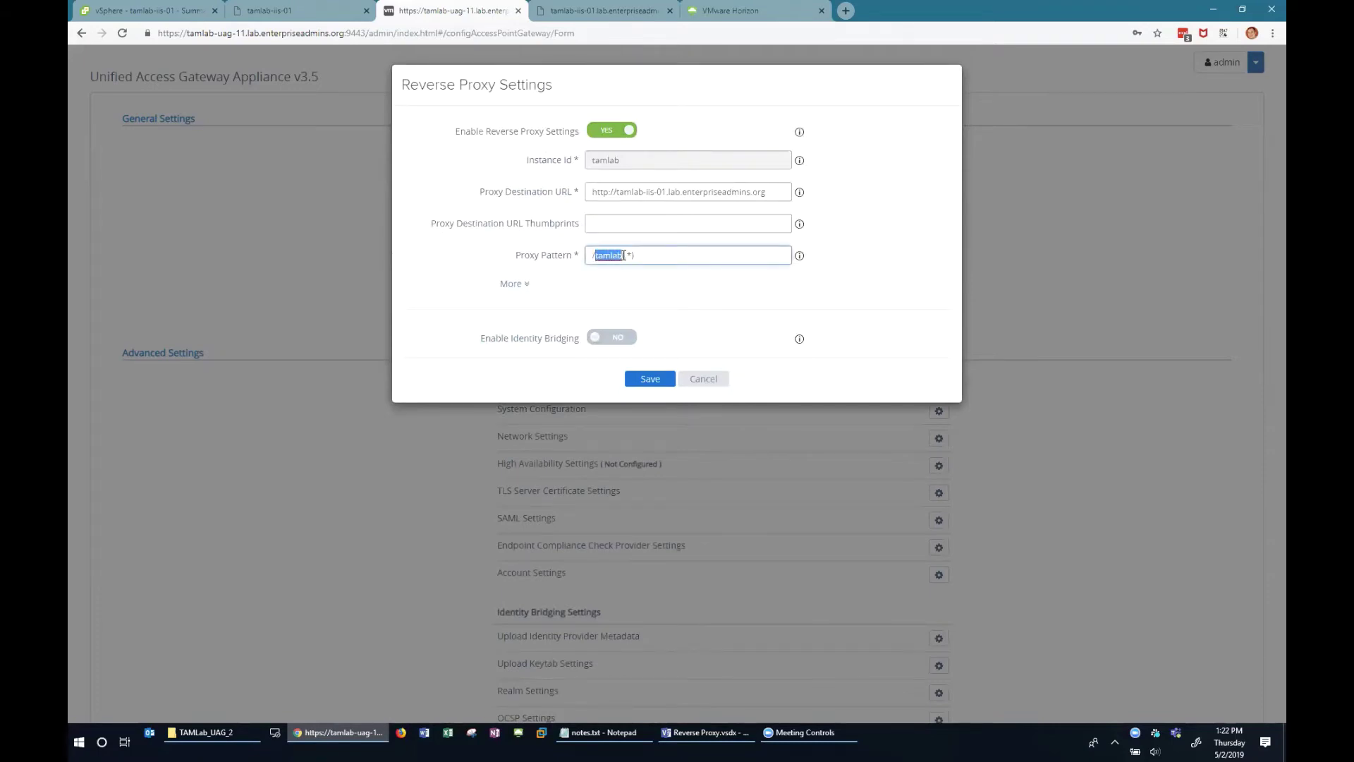
{"action": "left_click", "coordinate": [624, 255]}
{"action": "left_click", "coordinate": [645, 255]}
{"action": "type", "text": "|"}
{"action": "left_click", "coordinate": [802, 256]}
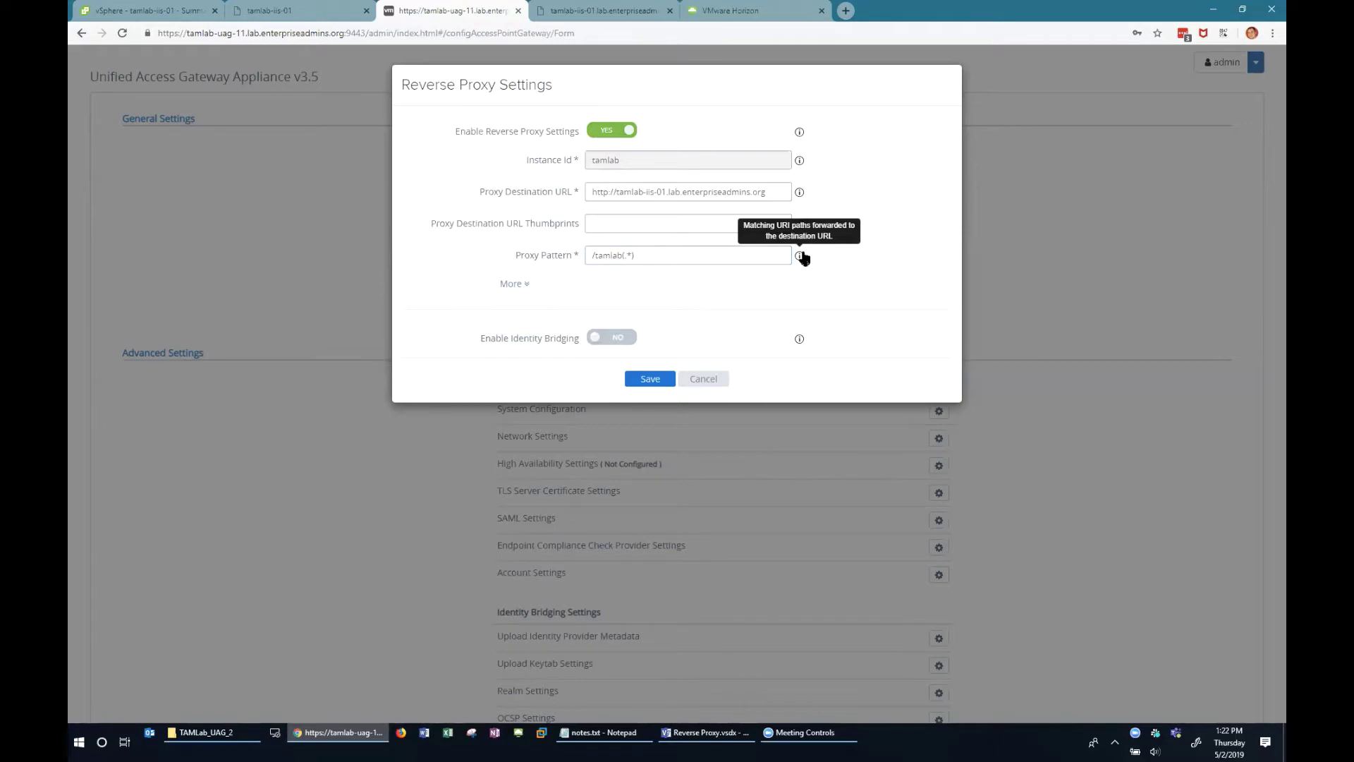
{"action": "left_click", "coordinate": [724, 383]}
- Close Reverse Proxy Settings and show the 'RP tamlab NAT' page in Visio
{"action": "left_click", "coordinate": [663, 222]}
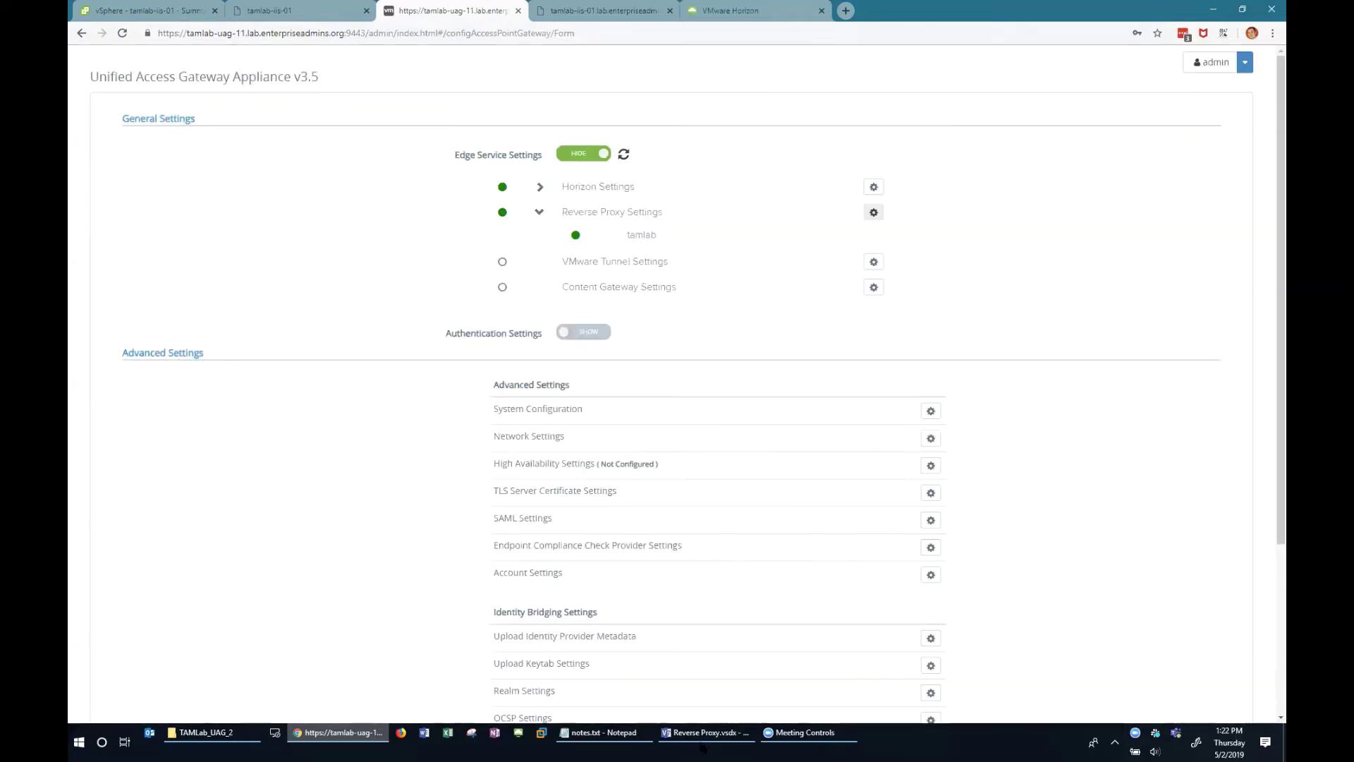
{"action": "key", "text": "alt+Tab"}
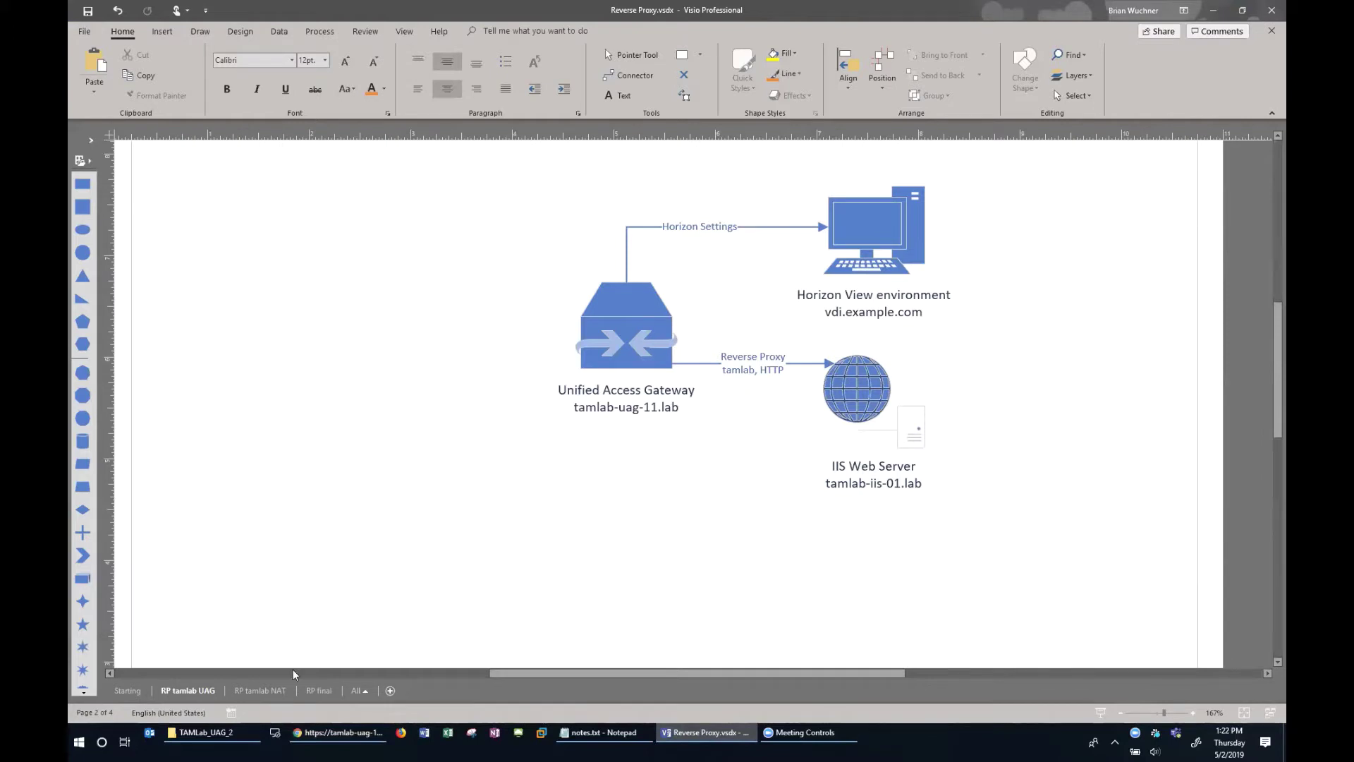
{"action": "left_click", "coordinate": [271, 693]}
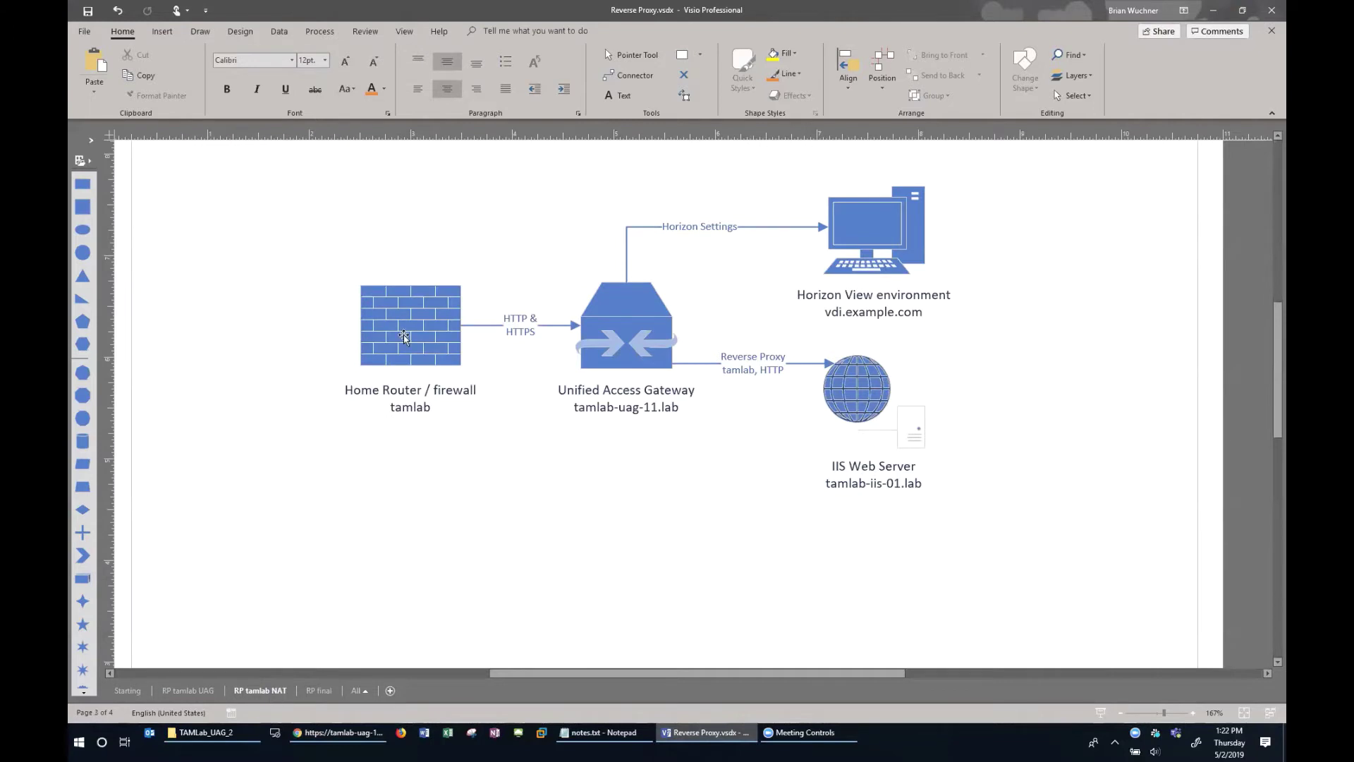
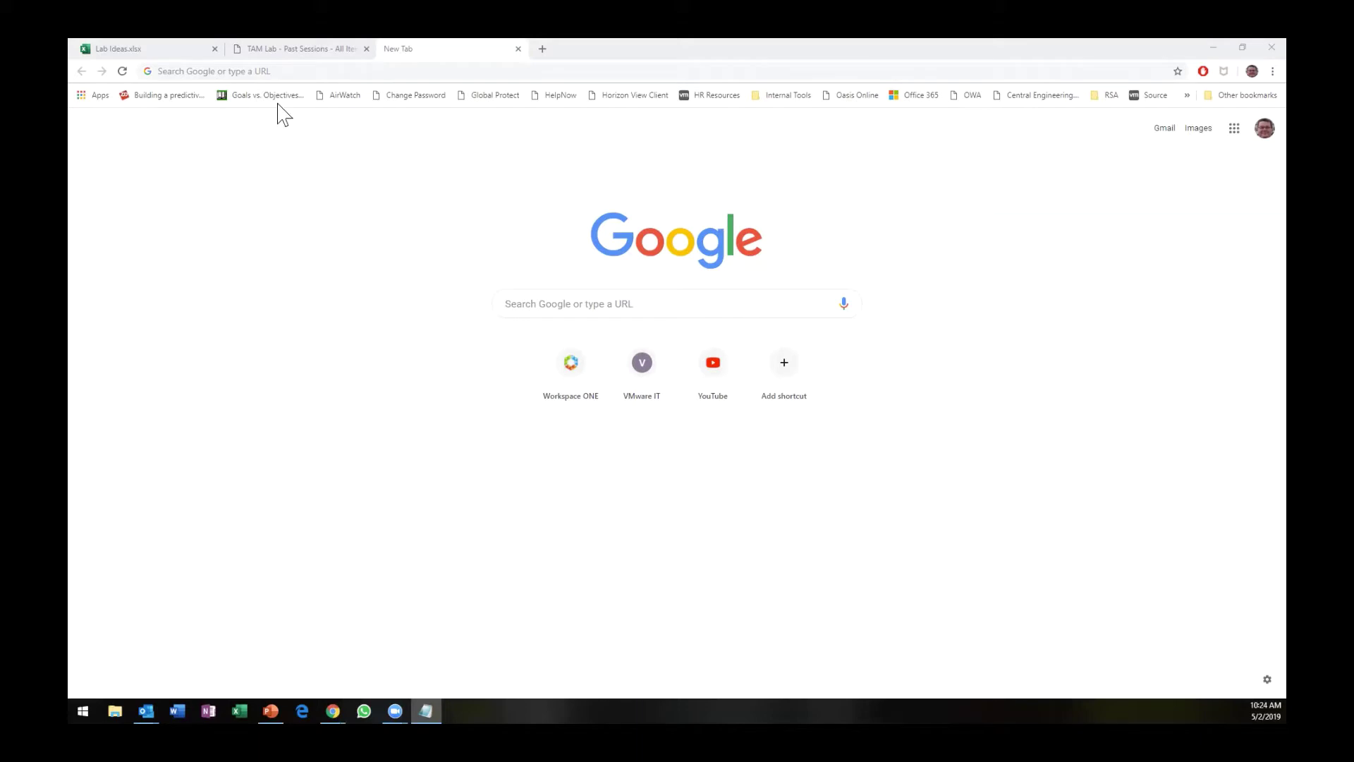
{"action": "left_click", "coordinate": [374, 73]}
{"action": "type", "text": "http://tamlab.enterpriseadmins.org/"}
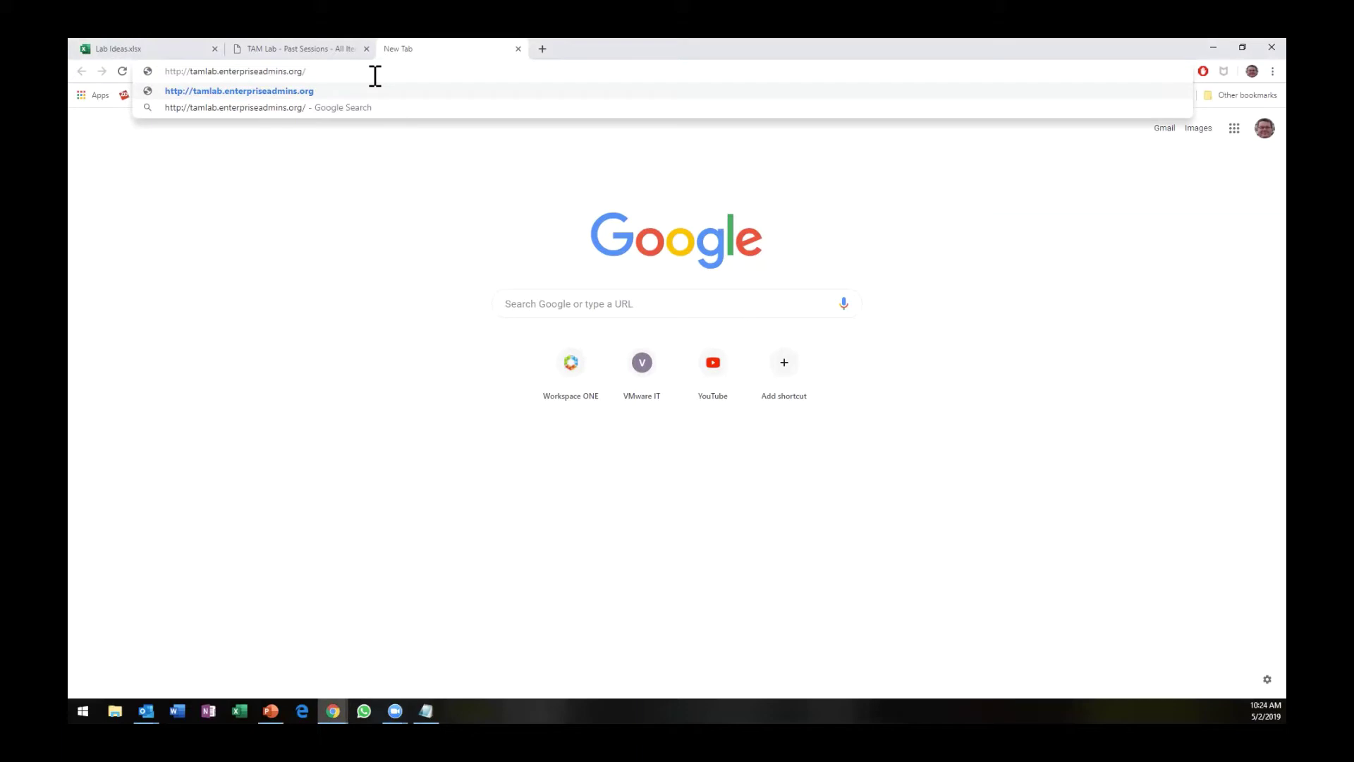
{"action": "key", "text": "Return"}
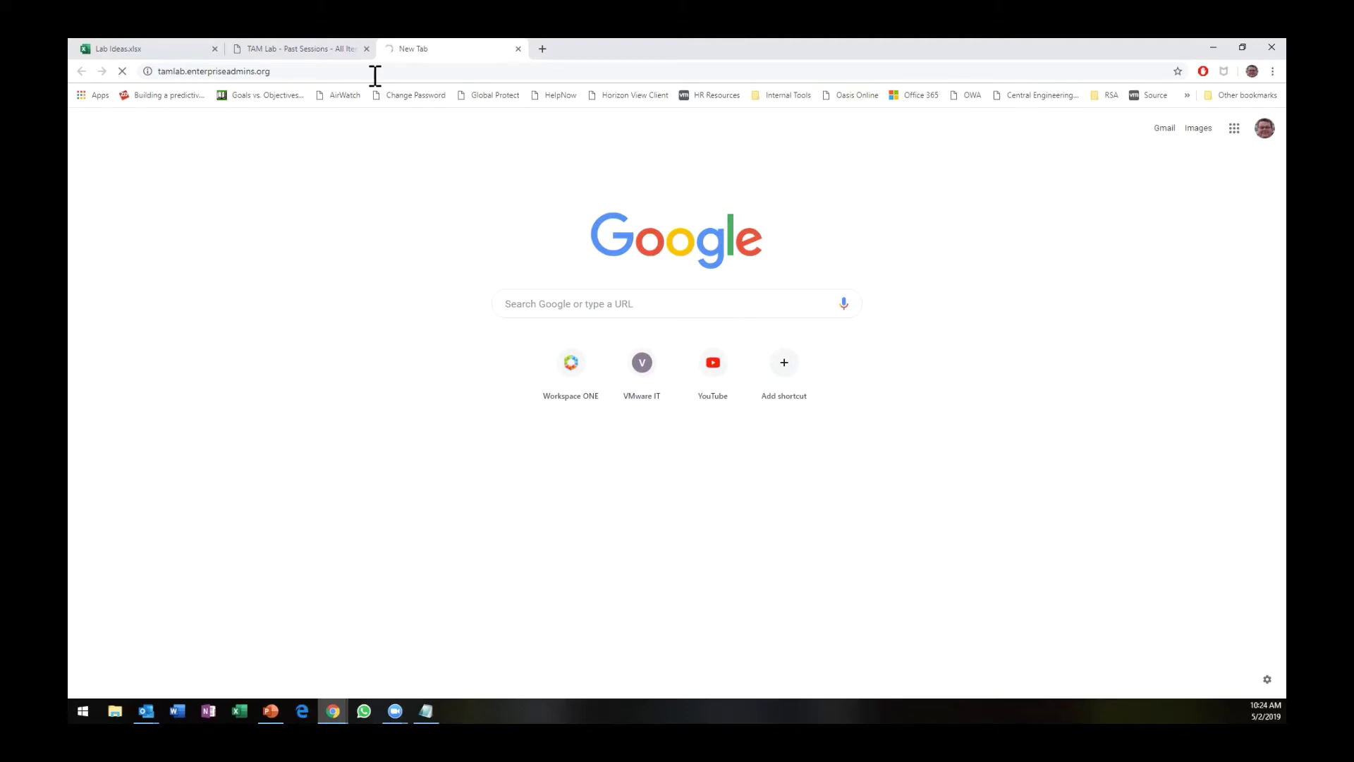
{"action": "left_click", "coordinate": [375, 75]}
{"action": "key", "text": "Home"}
{"action": "type", "text": "http"}
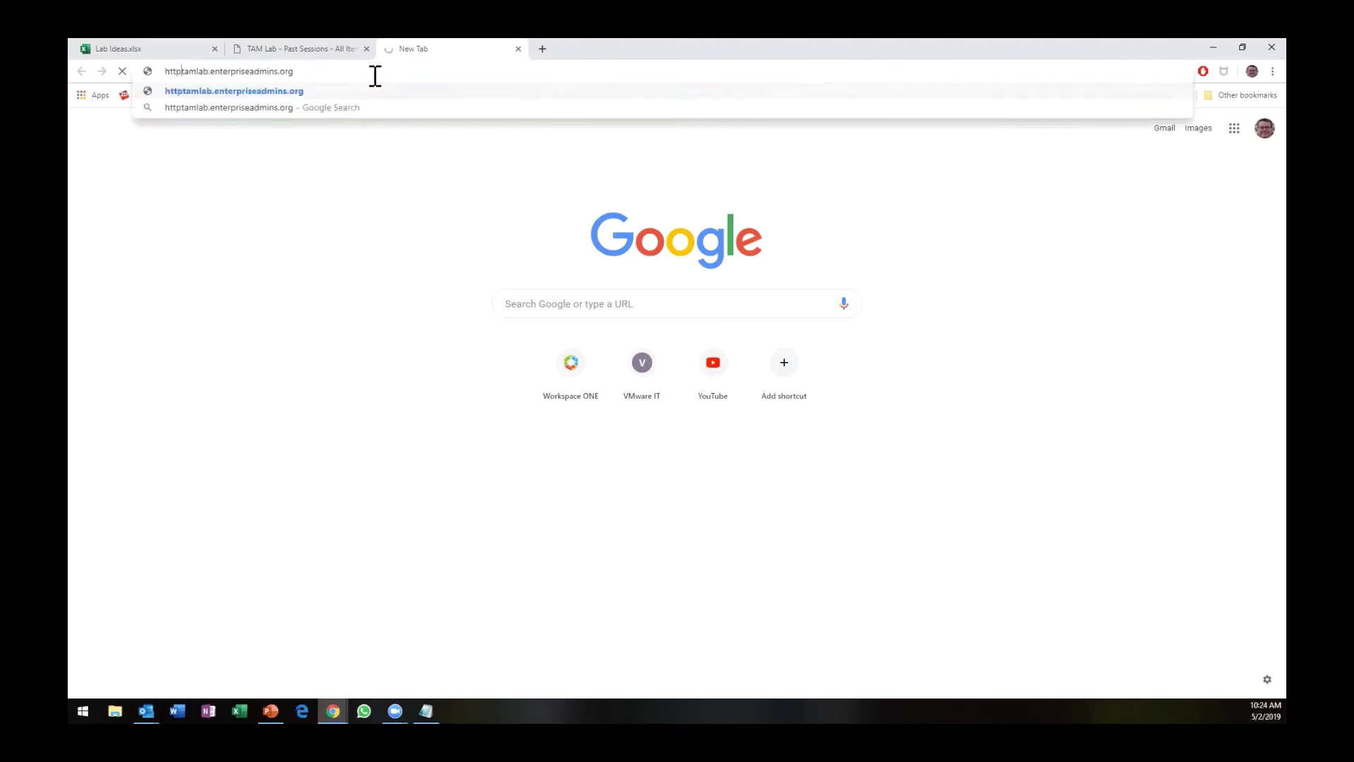
{"action": "type", "text": "s://"}
{"action": "key", "text": "Return"}
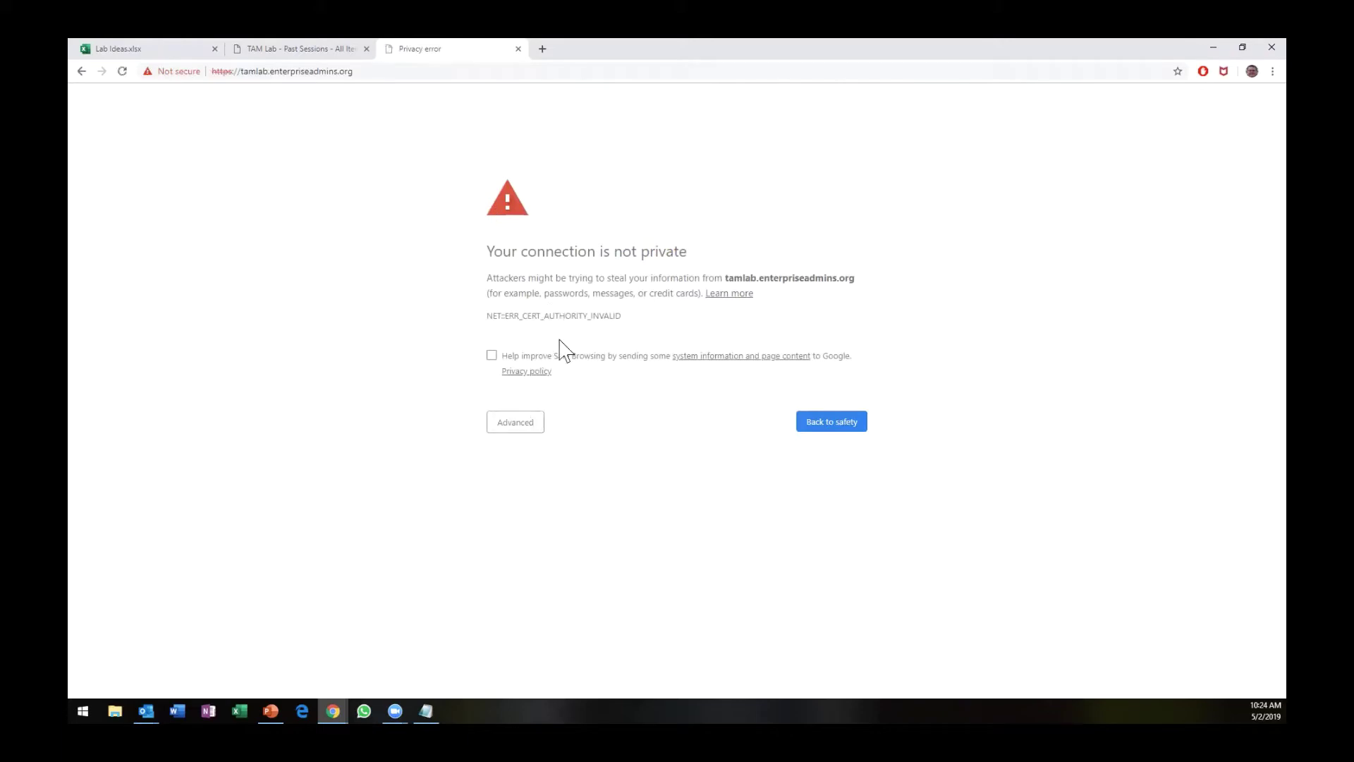
- Review the site's untrusted certificate, then proceed past the warning to the Horizon landing page
{"action": "left_click", "coordinate": [149, 73]}
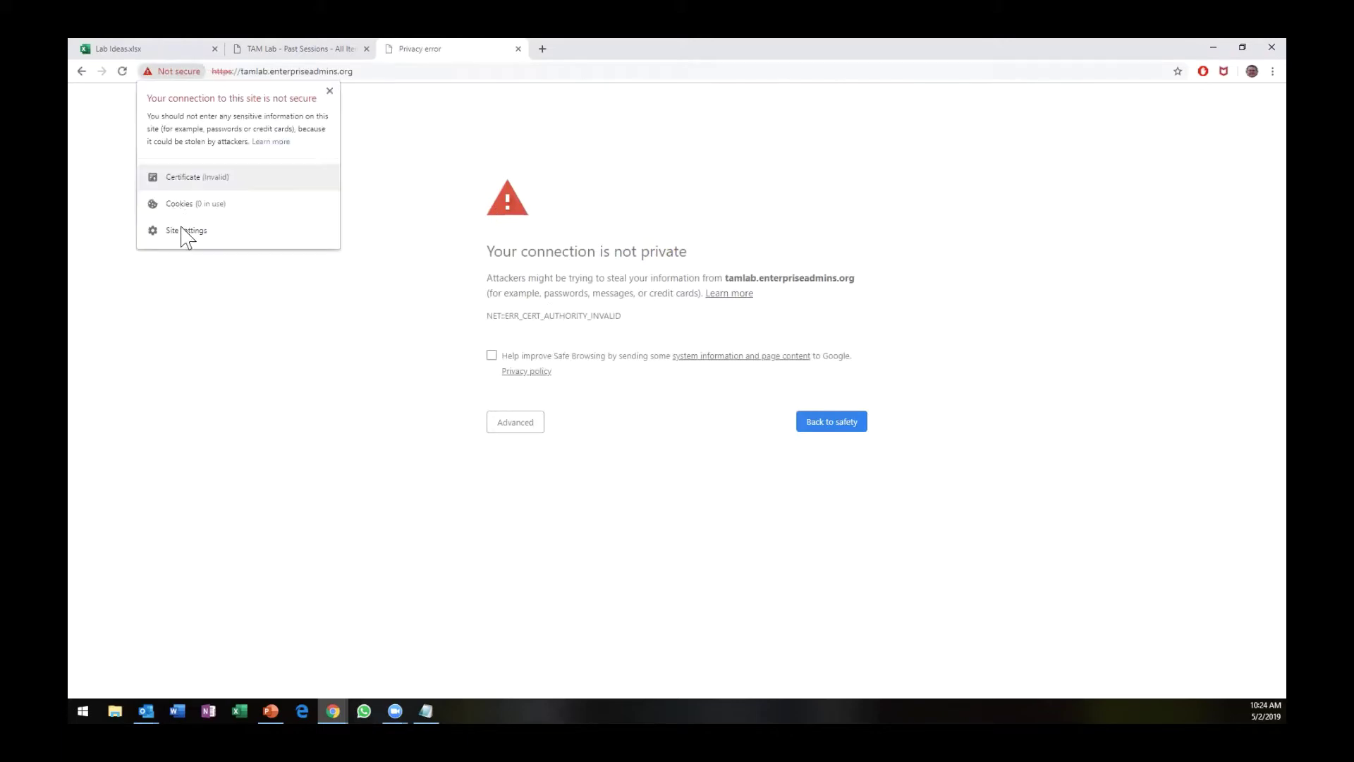
{"action": "left_click", "coordinate": [184, 179]}
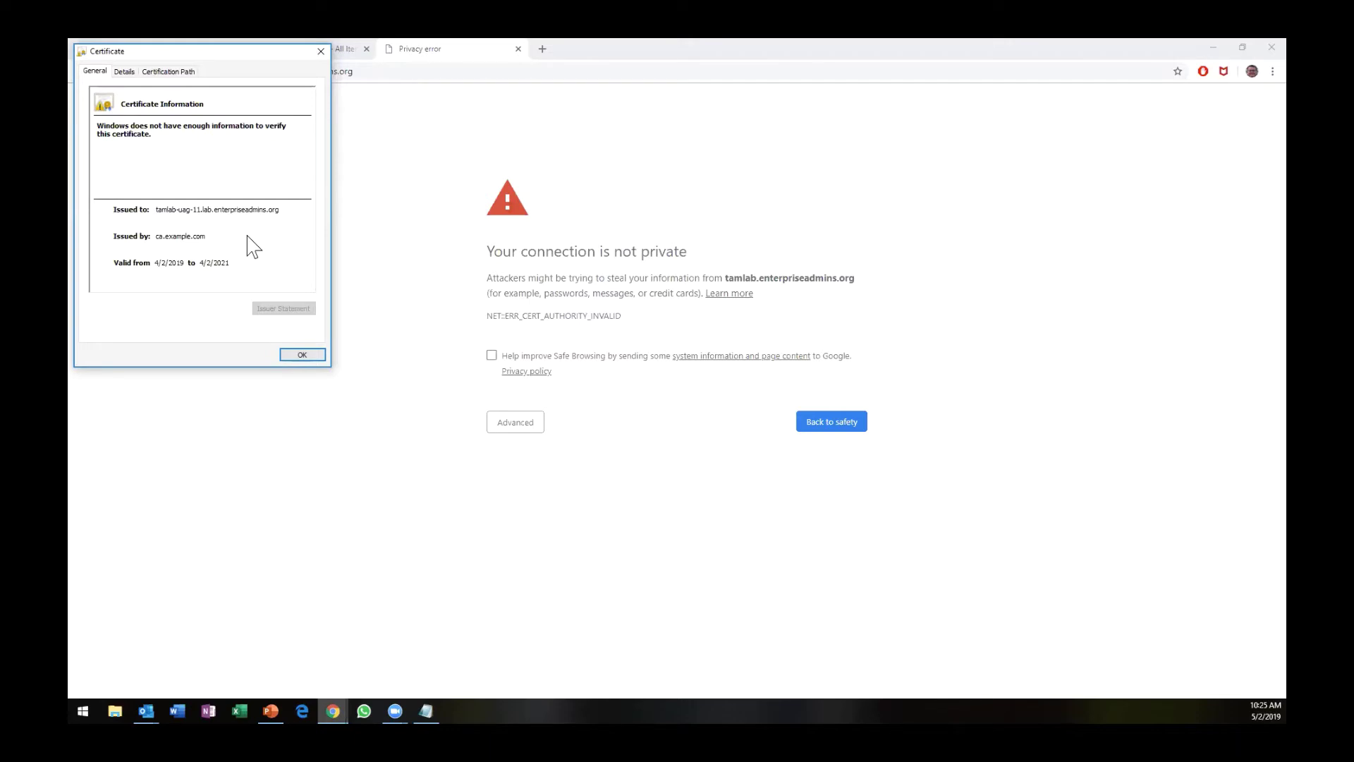
{"action": "left_click", "coordinate": [302, 354]}
{"action": "left_click", "coordinate": [519, 435]}
{"action": "left_click", "coordinate": [568, 519]}
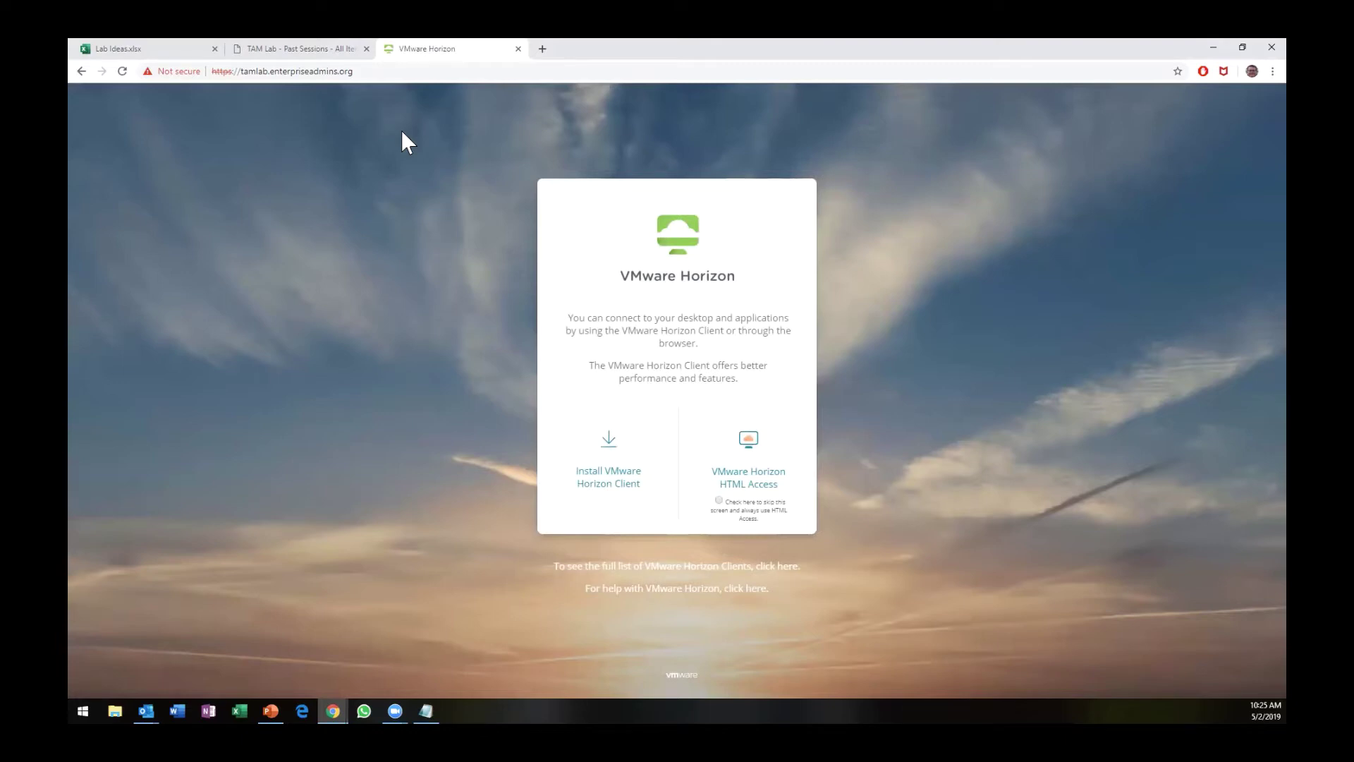
- Append /tamlab to the site URL to load the 'This is a test.' page
{"action": "left_click", "coordinate": [390, 77]}
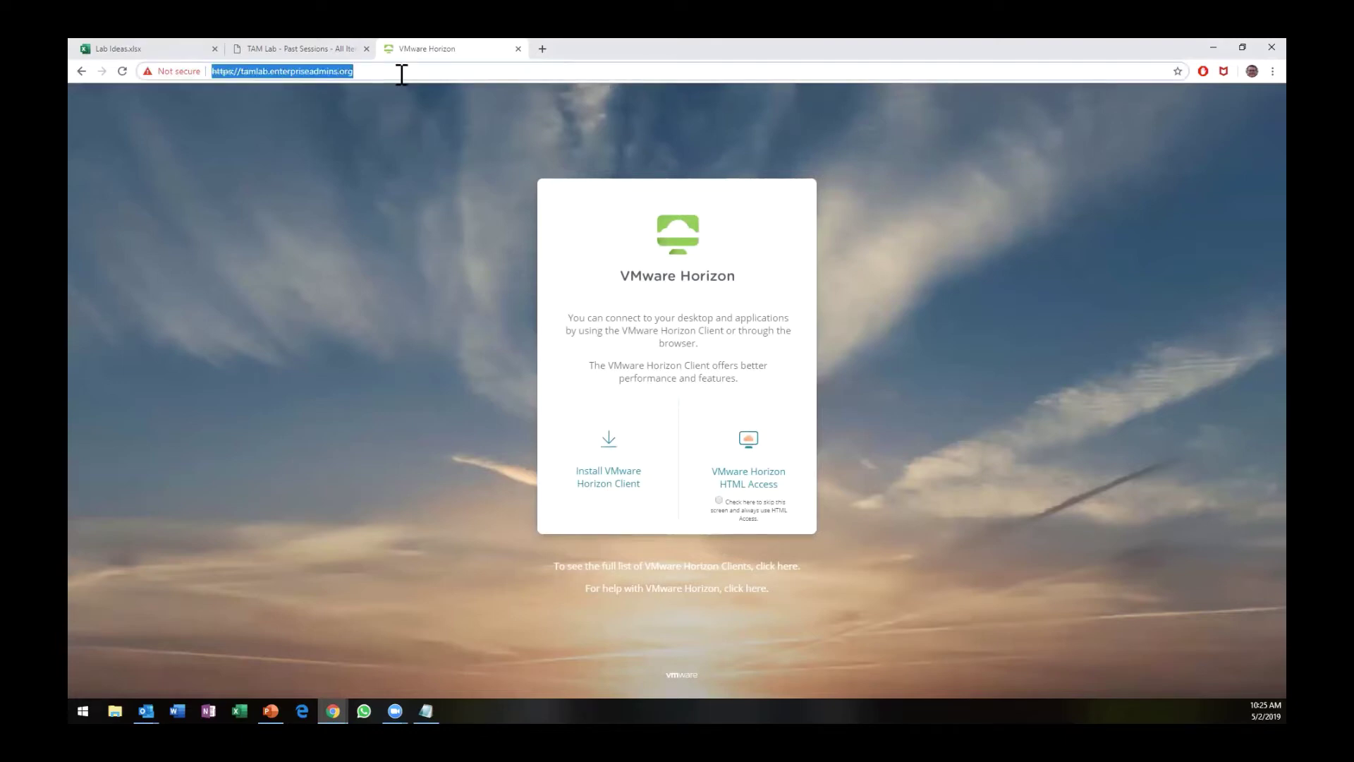
{"action": "left_click", "coordinate": [402, 73]}
{"action": "type", "text": "/tm"}
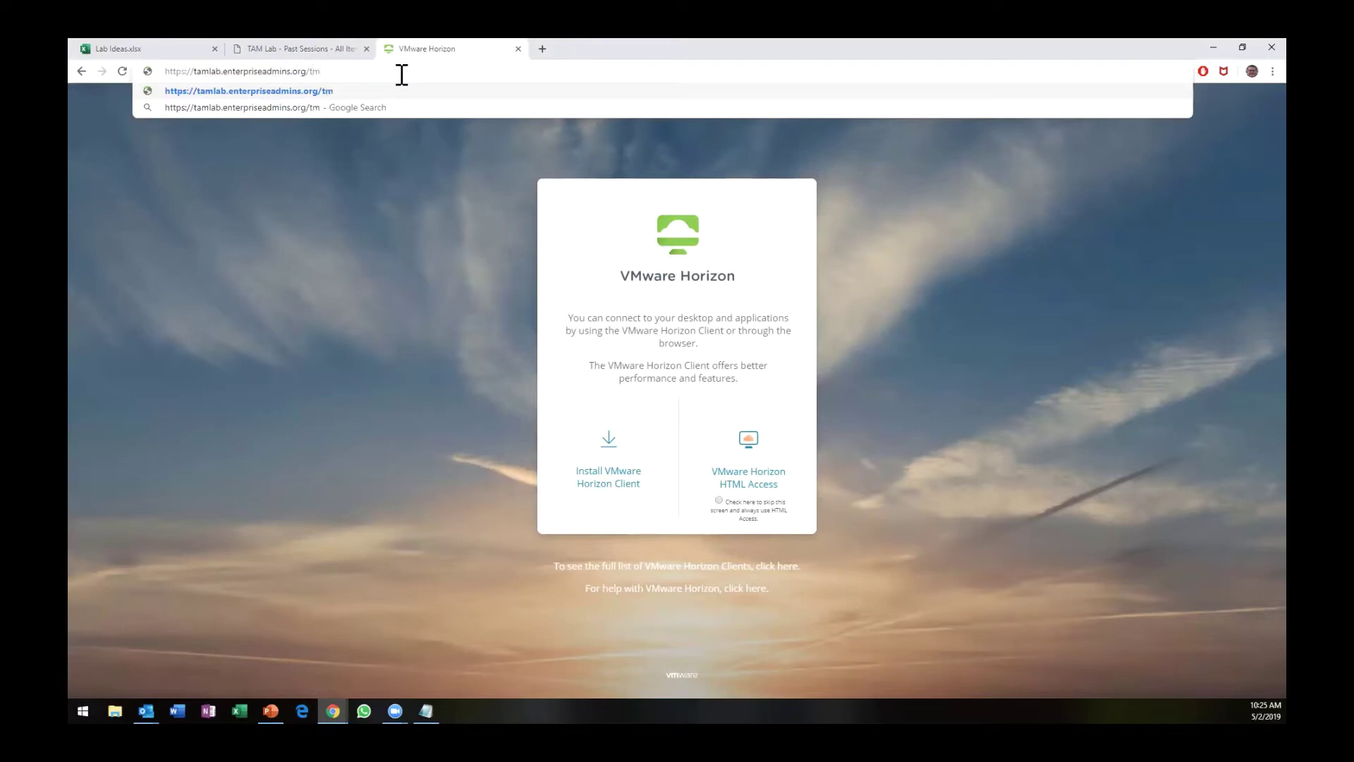
{"action": "key", "text": "BackSpace"}
{"action": "type", "text": "amlab"}
{"action": "key", "text": "Return"}
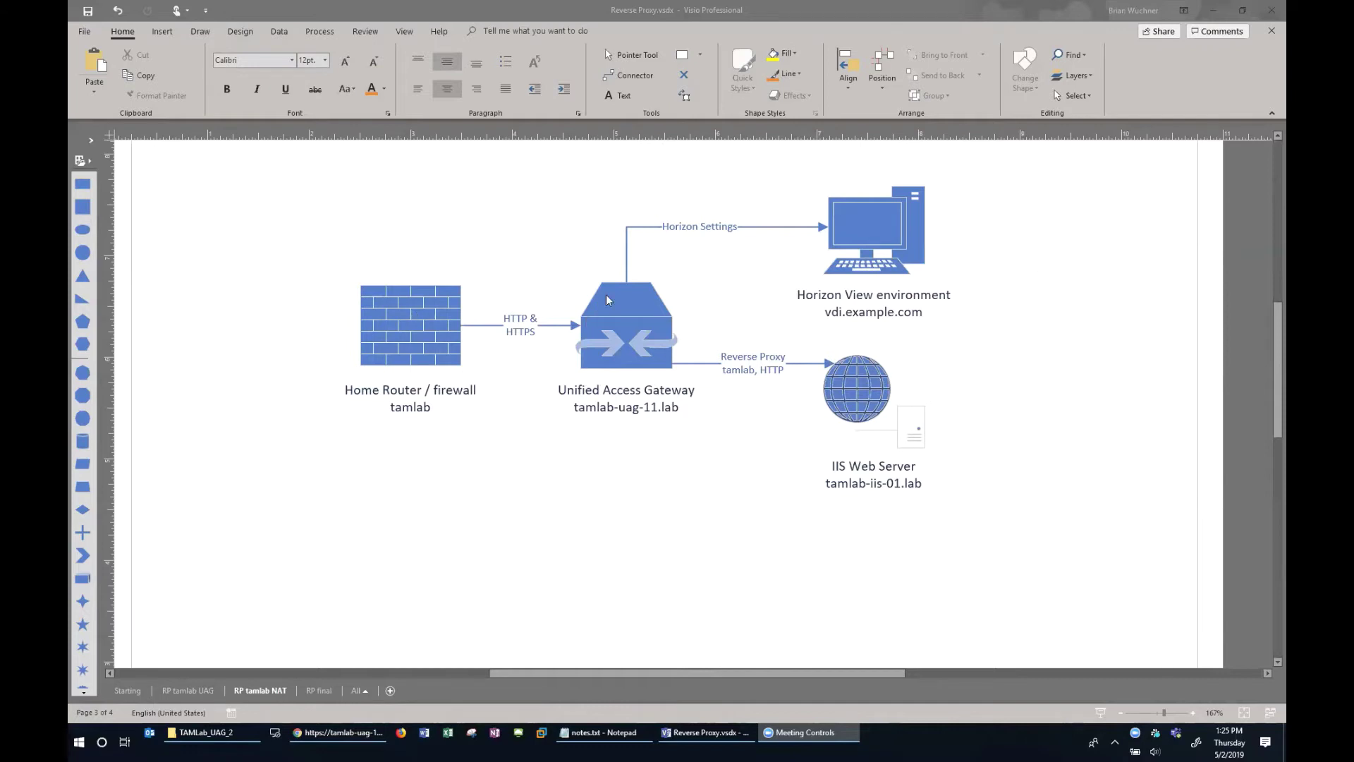
- Highlight the Unified Access Gateway shape in the Visio diagram, then return to the UAG admin console
{"action": "left_click", "coordinate": [584, 409]}
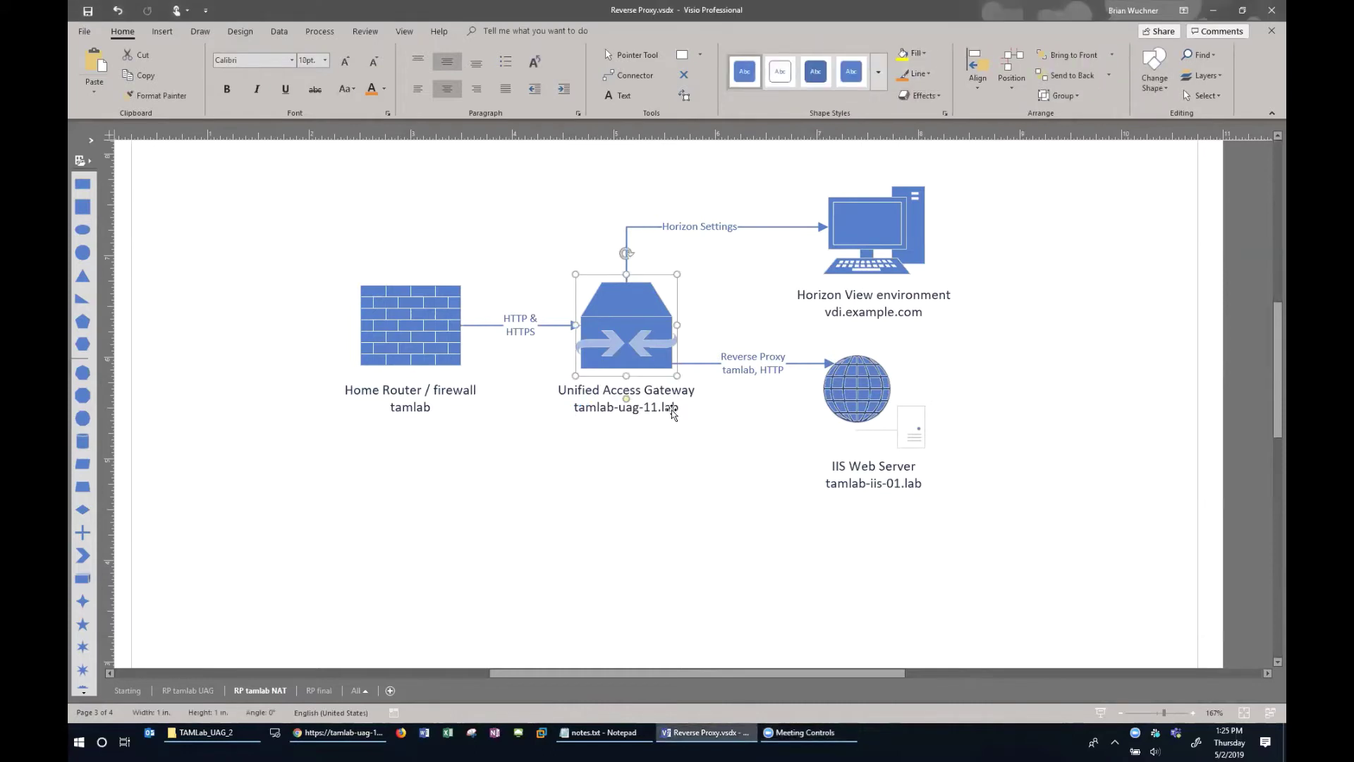
{"action": "key", "text": "Escape"}
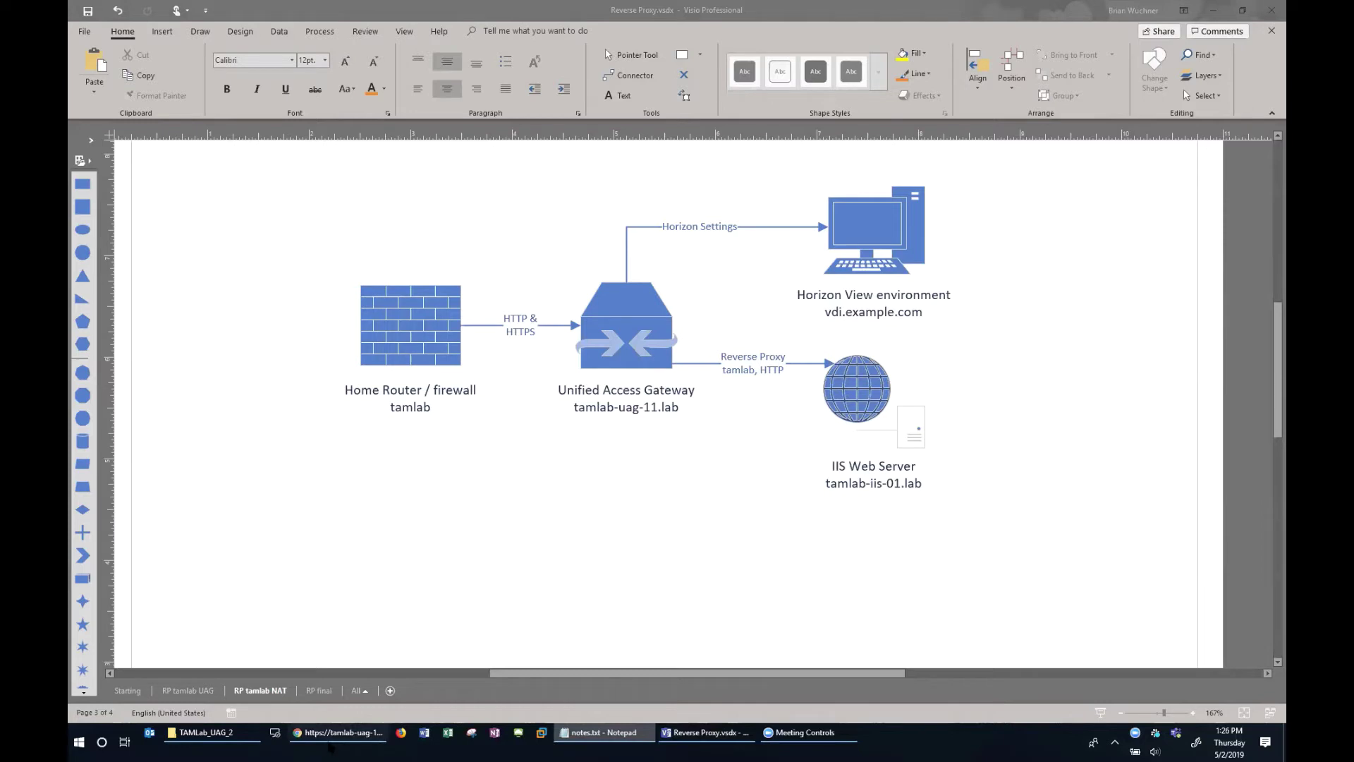
{"action": "left_click", "coordinate": [339, 735]}
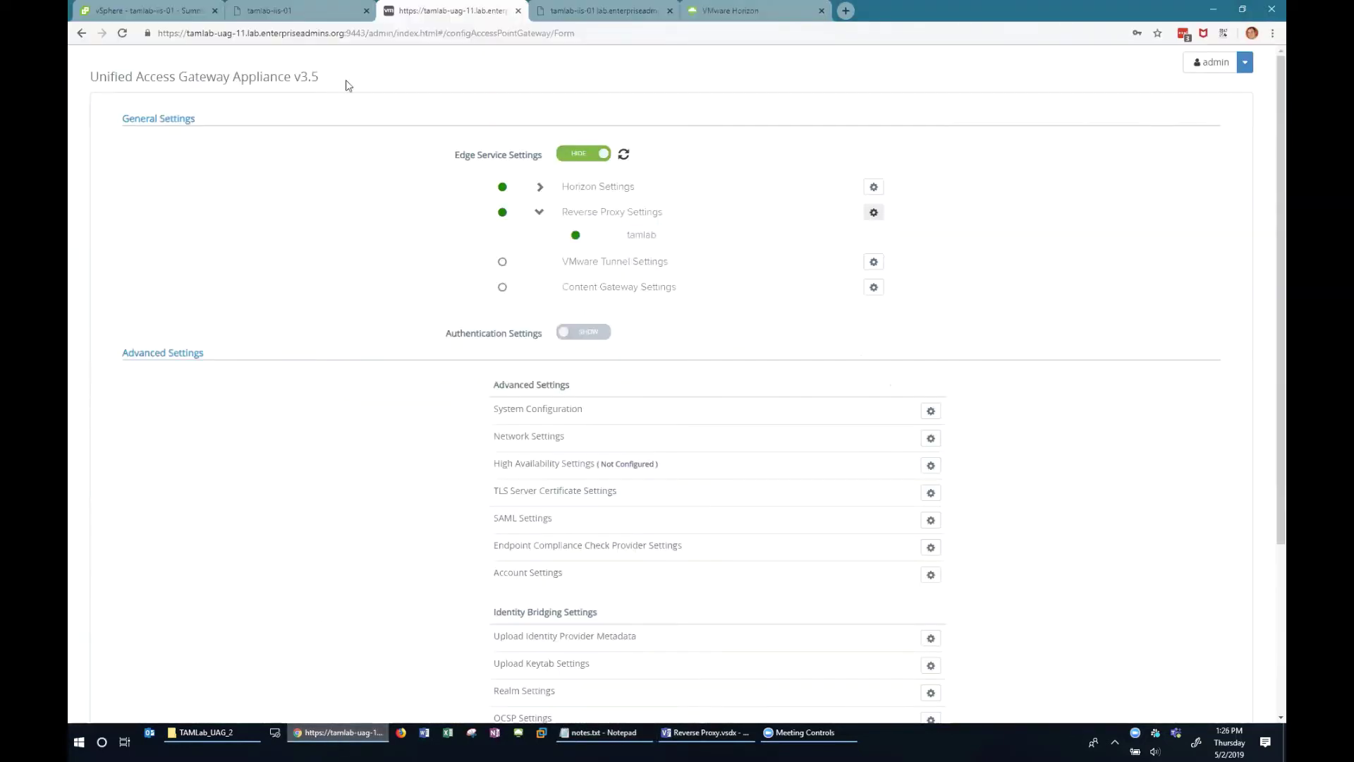
- On the IIS server, launch the Management Console (mmc) from Run with admin approval
{"action": "left_click", "coordinate": [331, 12]}
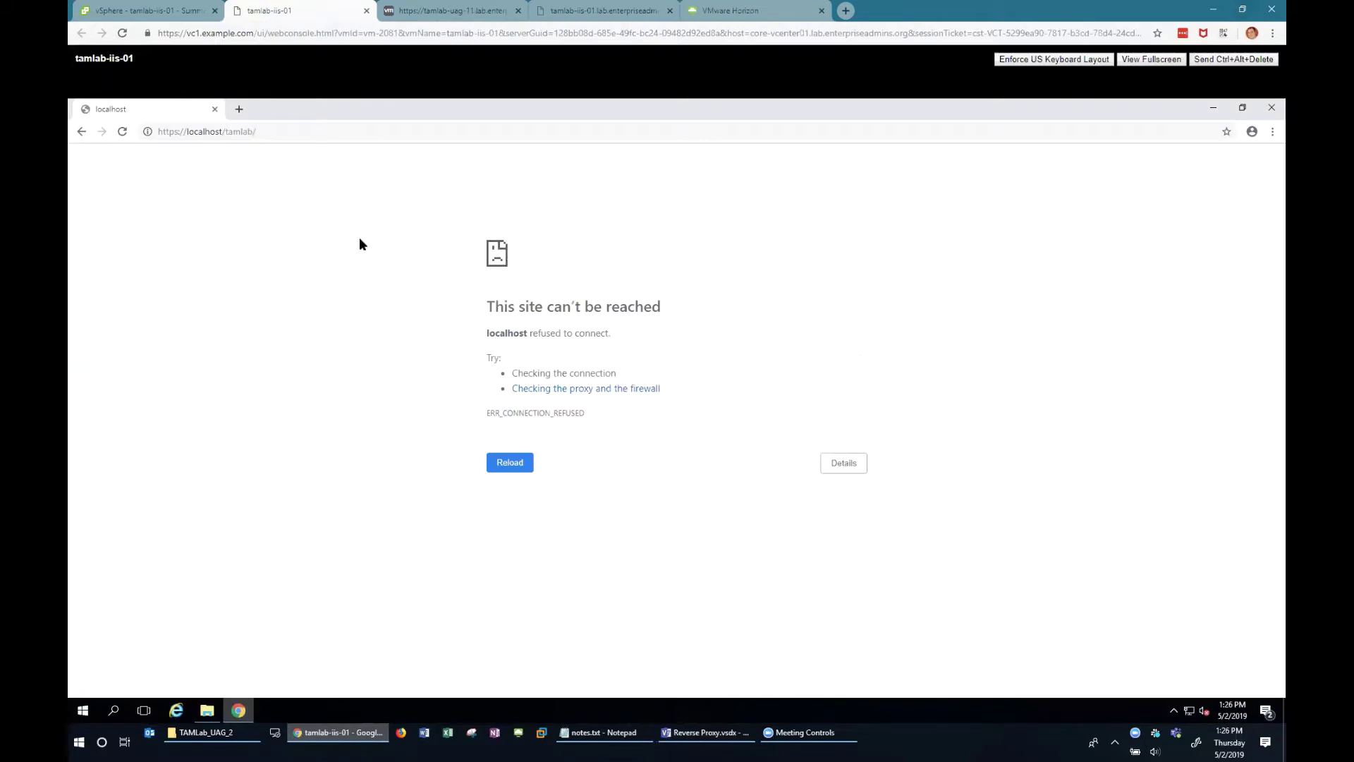
{"action": "left_click", "coordinate": [1213, 107]}
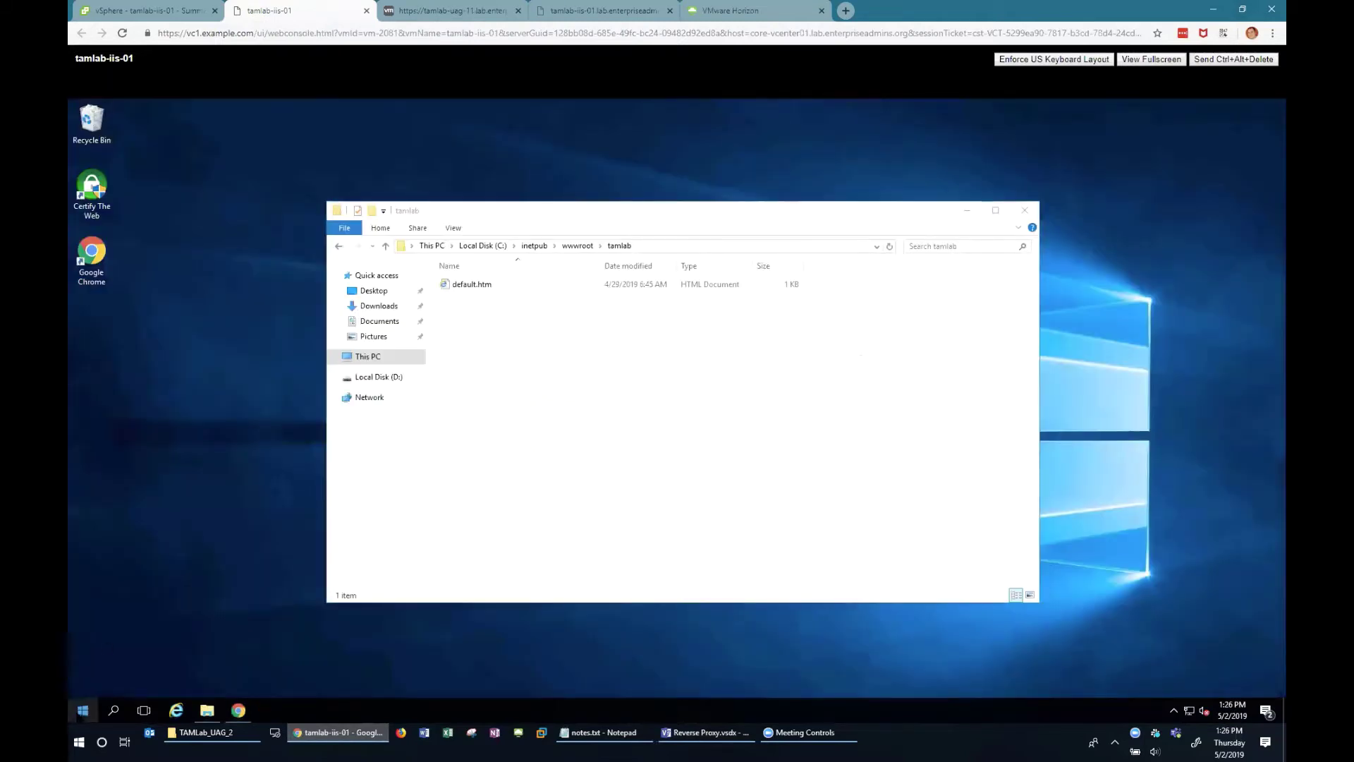
{"action": "right_click", "coordinate": [82, 711]}
{"action": "left_click", "coordinate": [128, 654]}
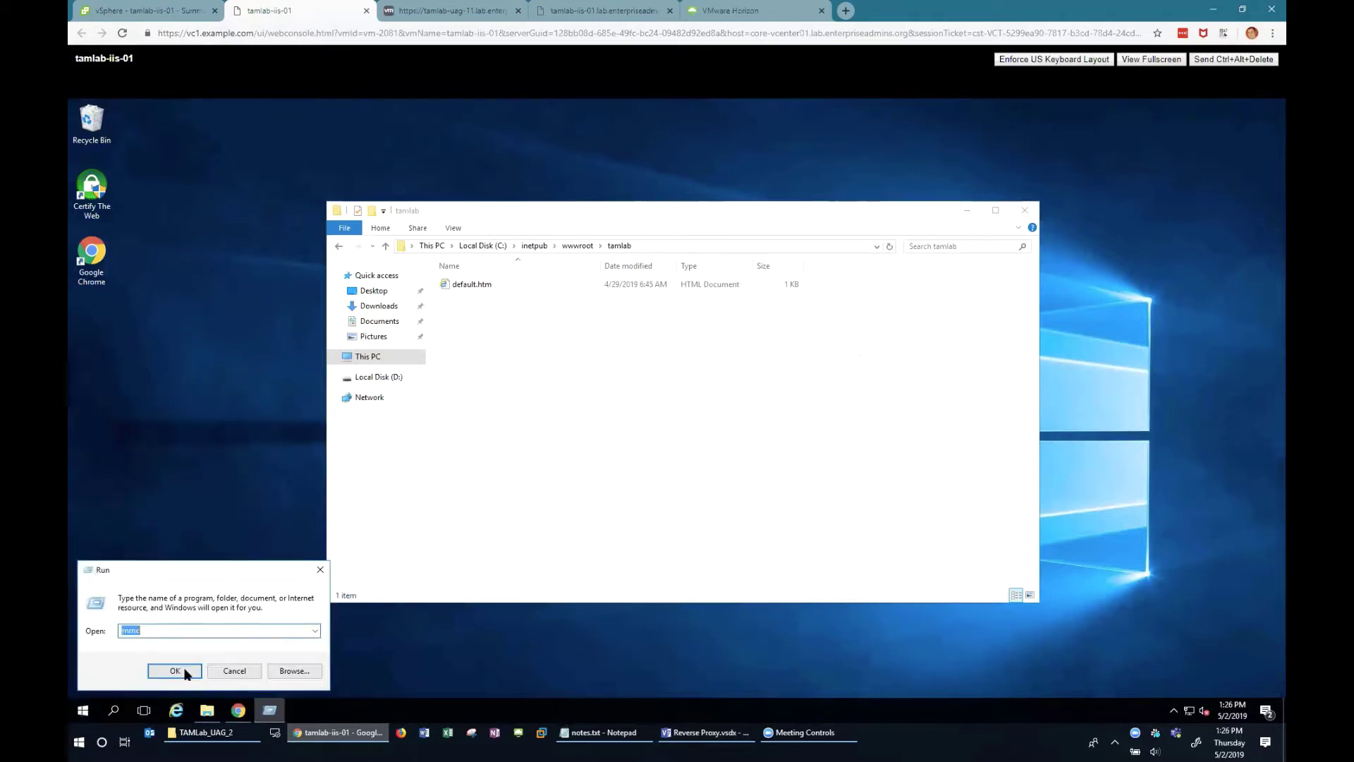
{"action": "left_click", "coordinate": [213, 666]}
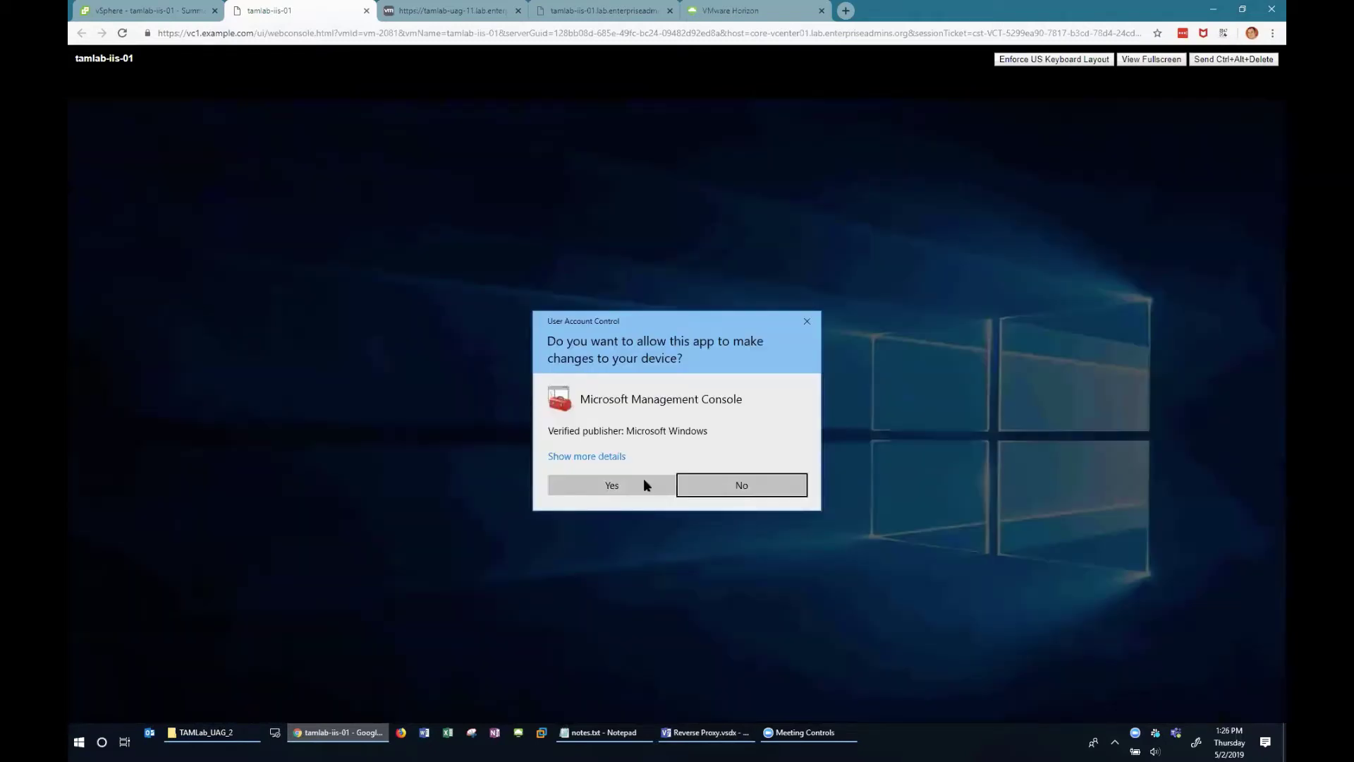
{"action": "left_click", "coordinate": [643, 479]}
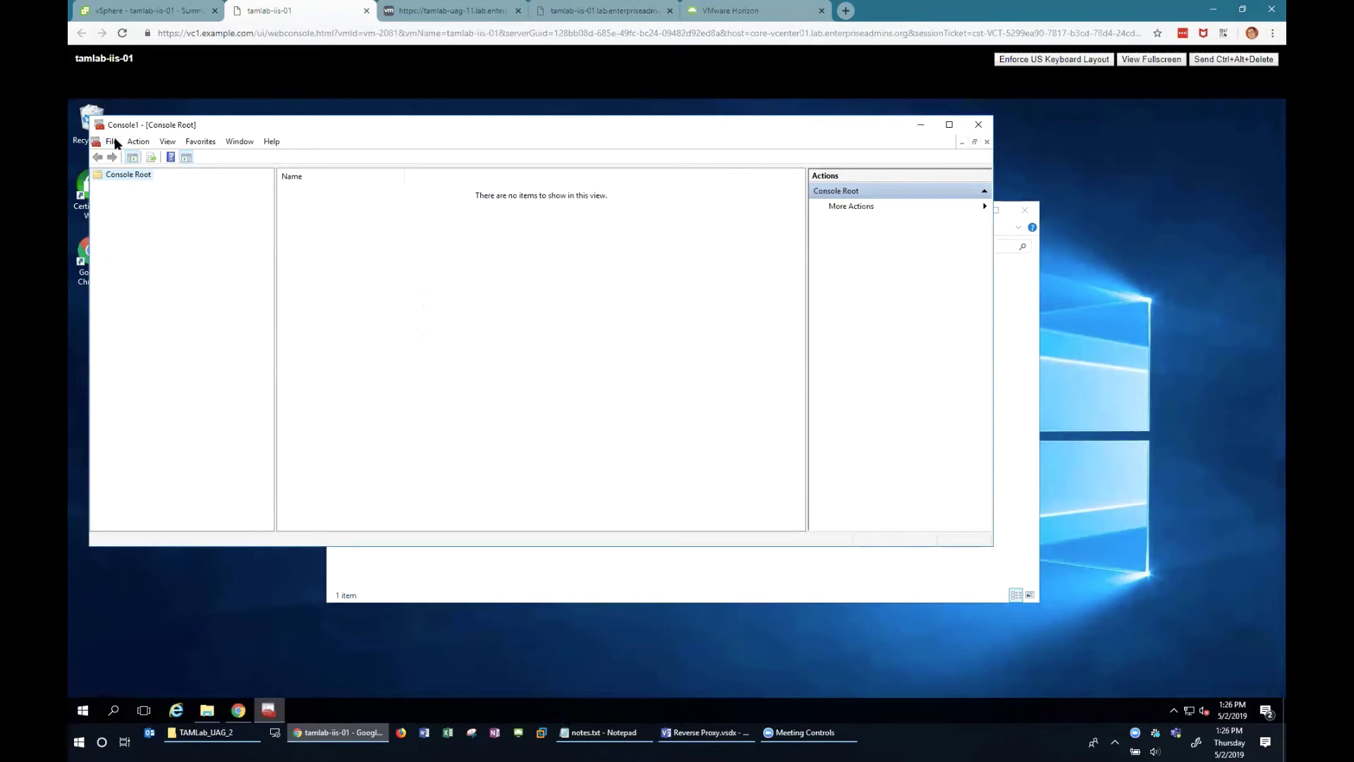
- Add the Certificates snap-in for the local computer account
{"action": "left_click", "coordinate": [114, 141]}
{"action": "left_click", "coordinate": [175, 219]}
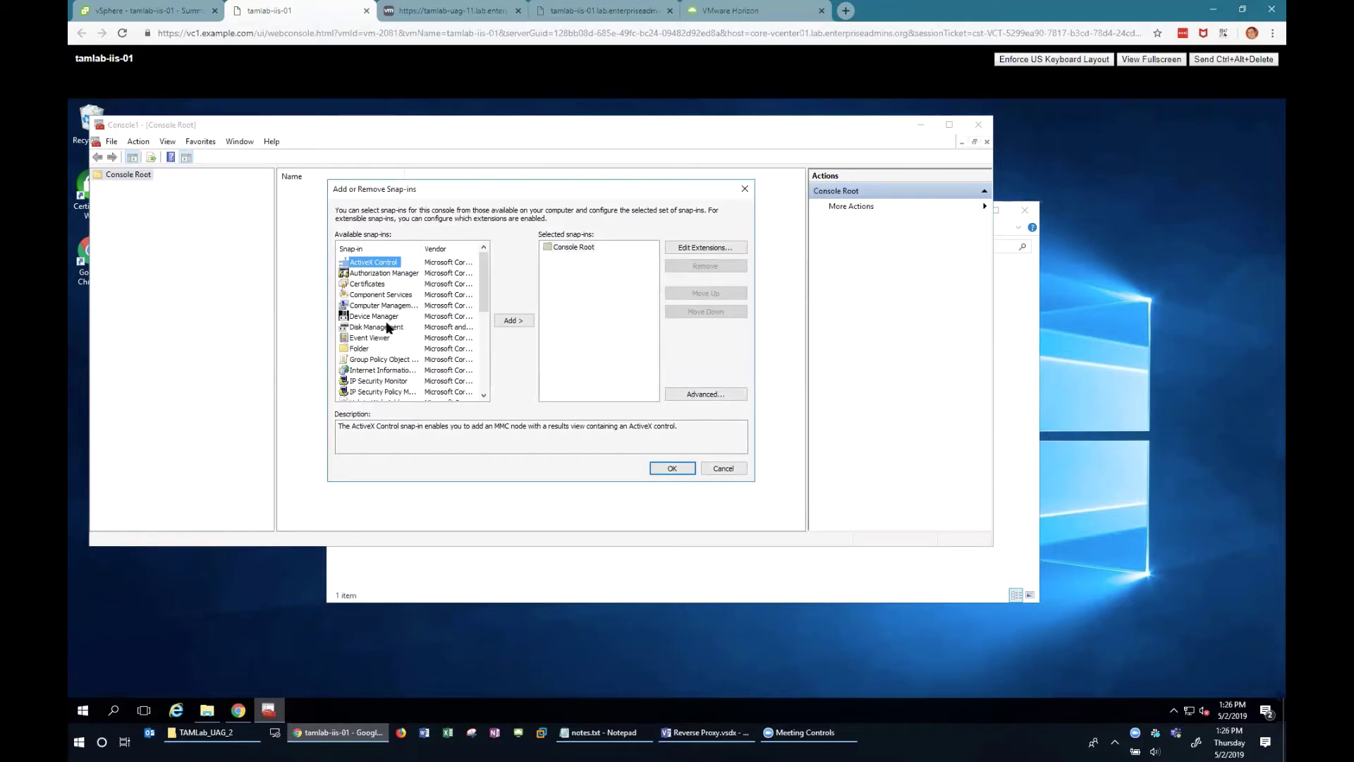
{"action": "left_click", "coordinate": [371, 284]}
{"action": "left_click", "coordinate": [519, 323]}
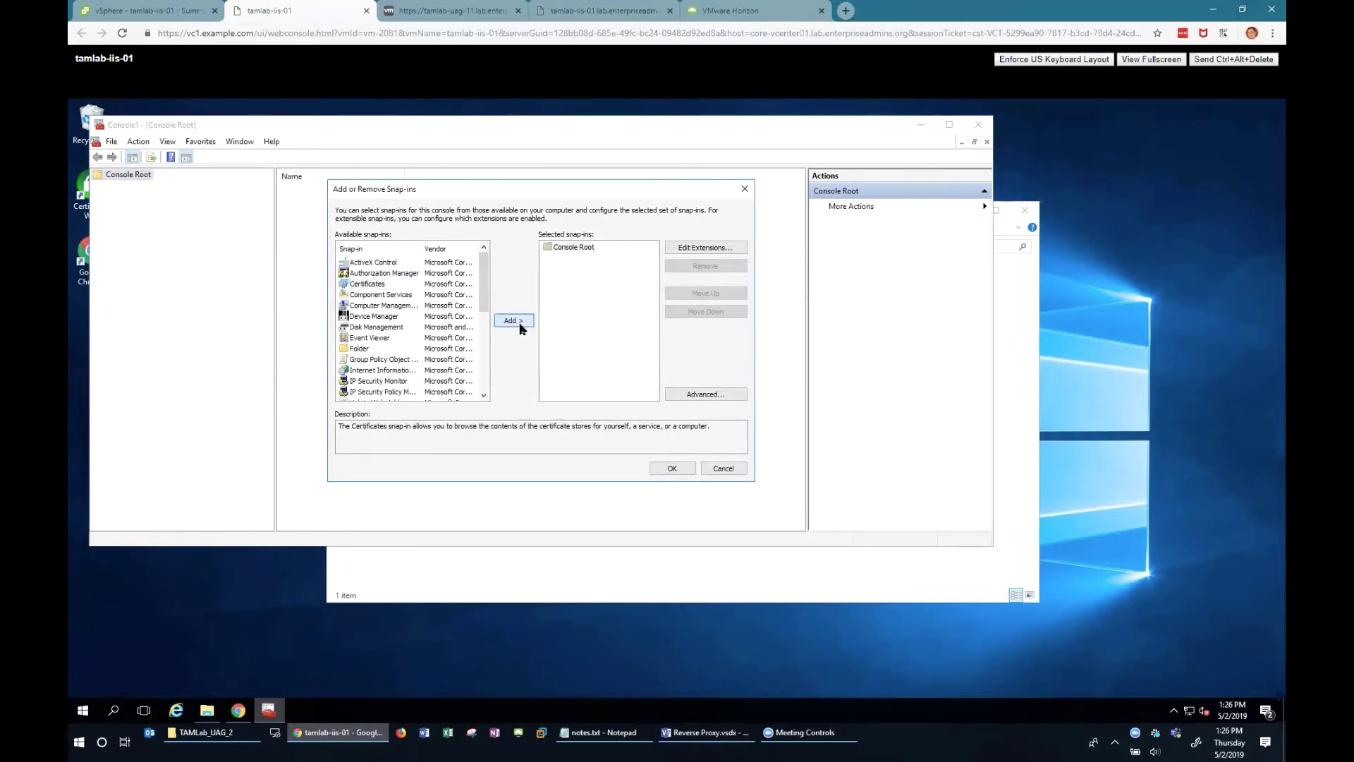
{"action": "left_click", "coordinate": [381, 270]}
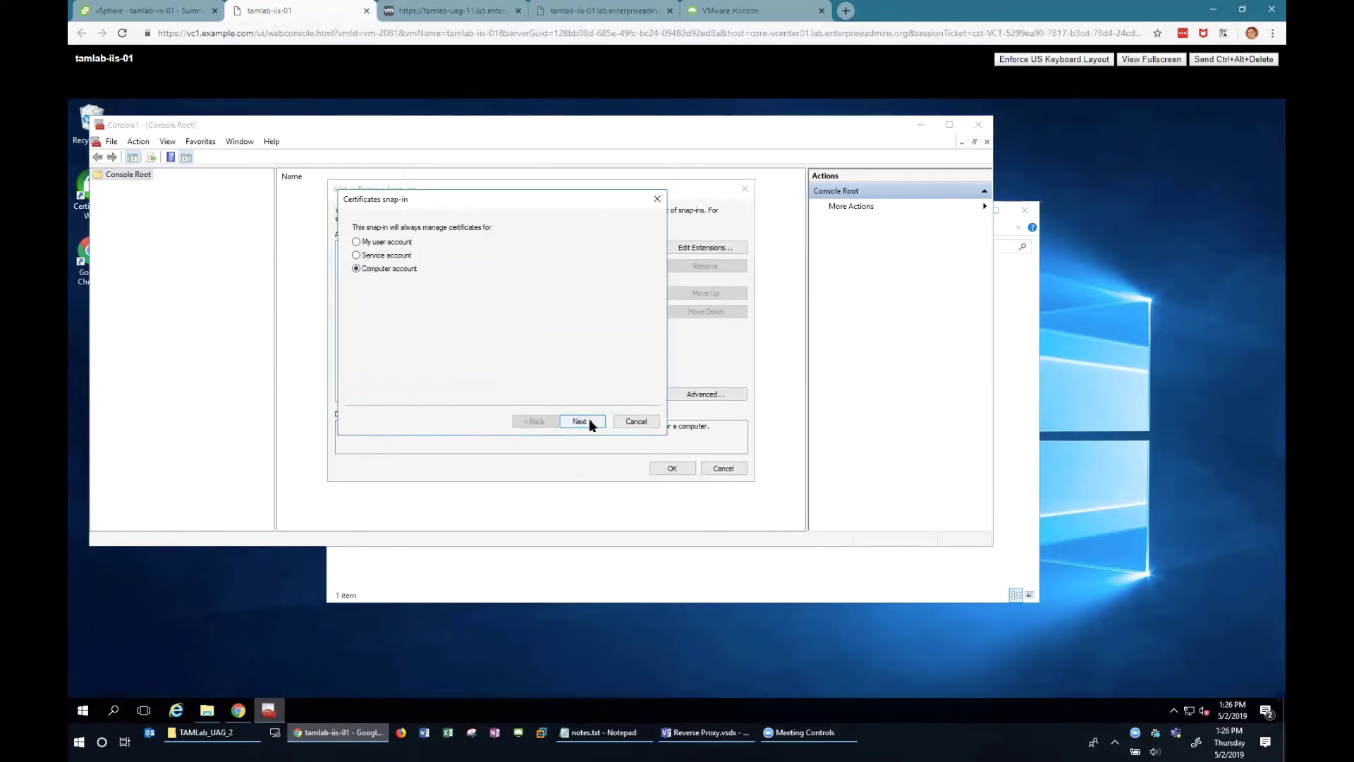
{"action": "left_click", "coordinate": [590, 421]}
{"action": "left_click", "coordinate": [599, 423]}
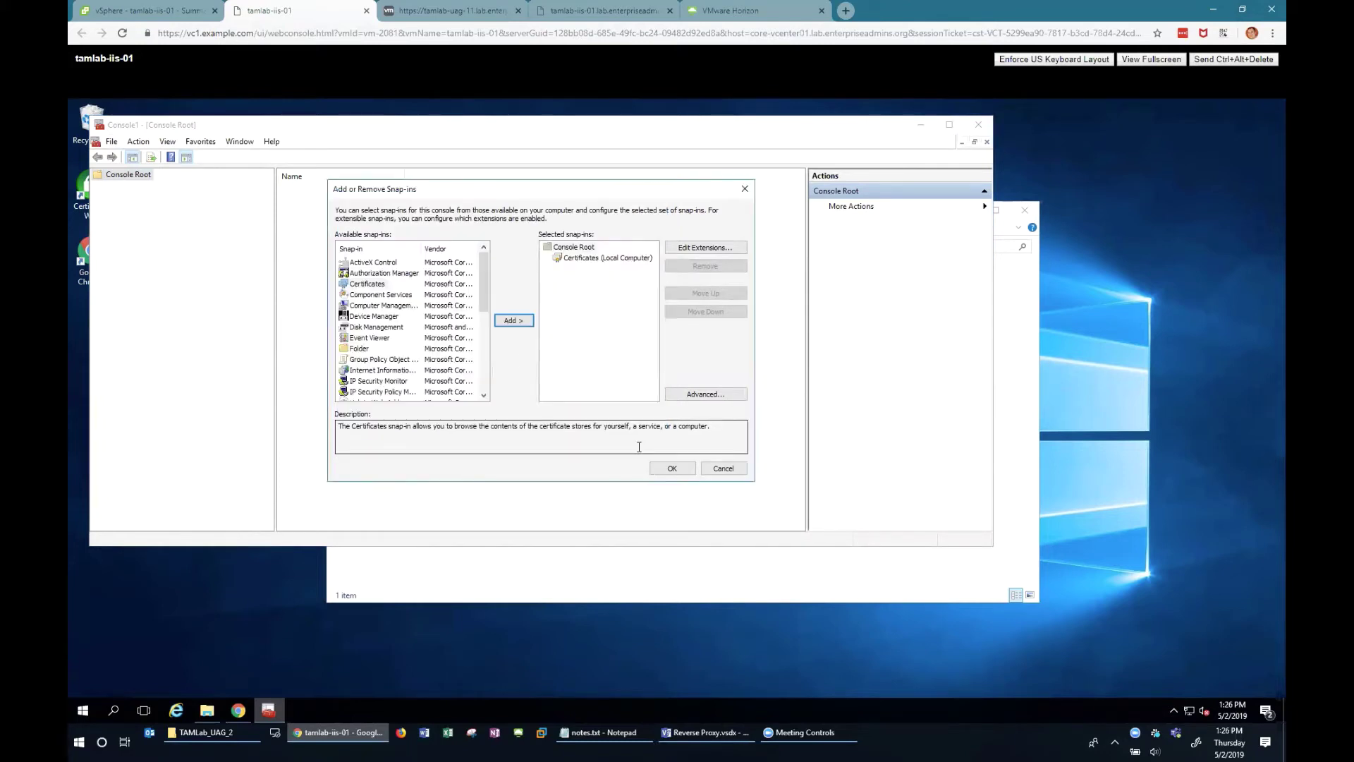
{"action": "left_click", "coordinate": [673, 468]}
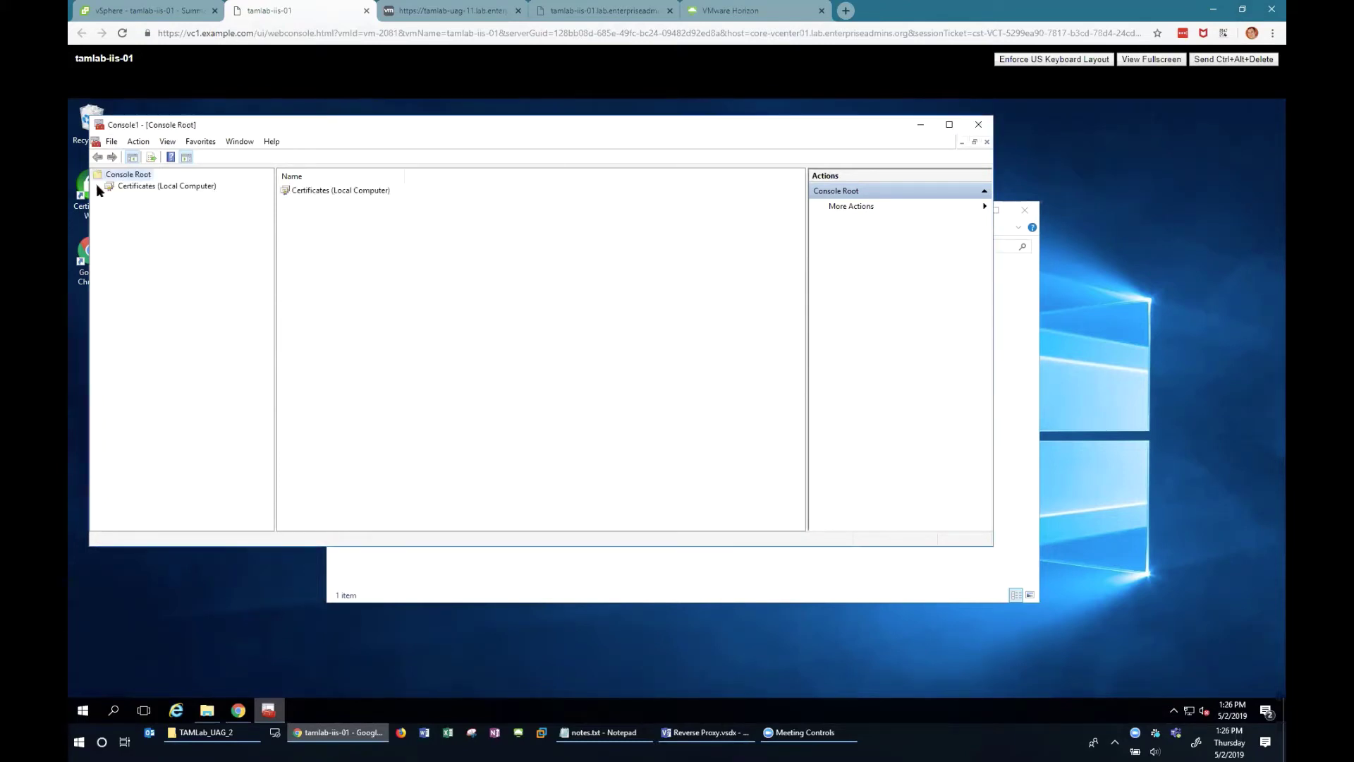
- Expand Certificates (Local Computer), open the empty Personal store and bring up its All Tasks menu
{"action": "left_click", "coordinate": [97, 186]}
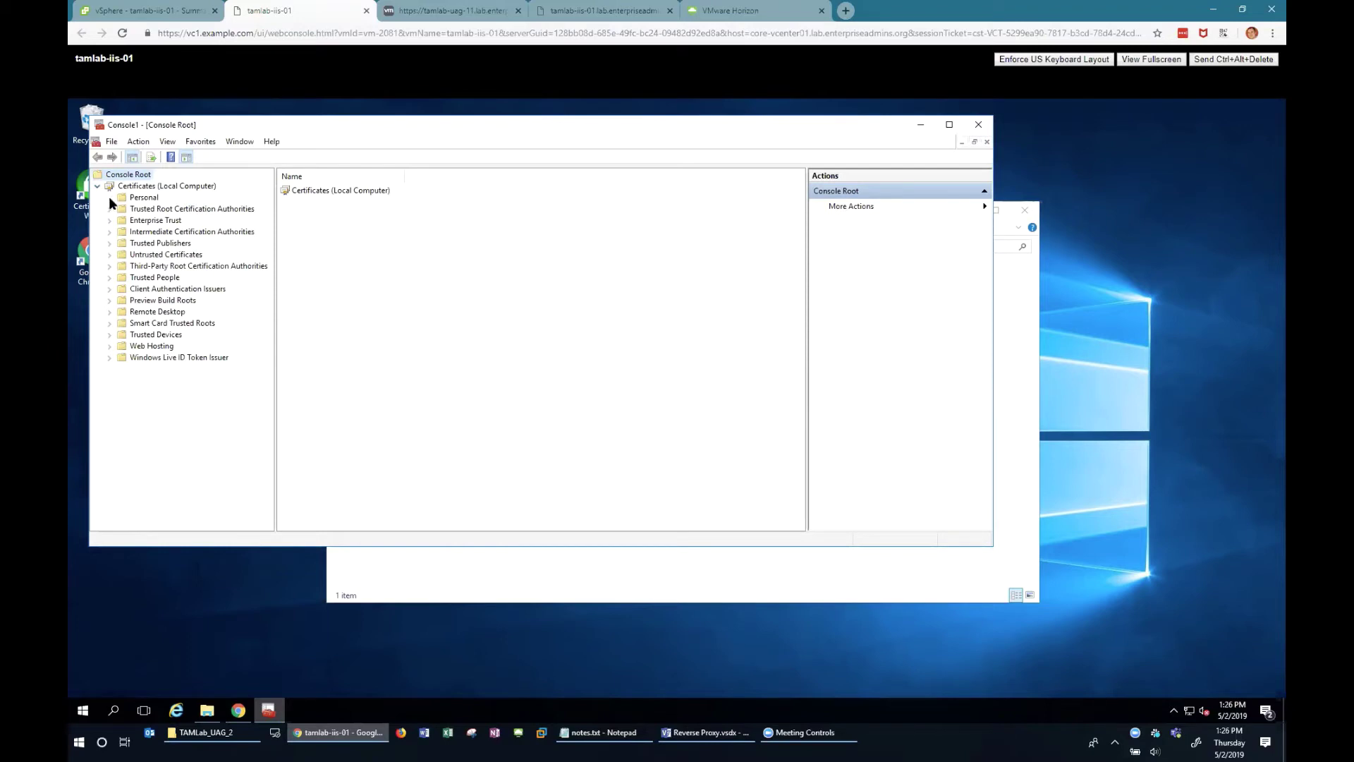
{"action": "left_click", "coordinate": [141, 199]}
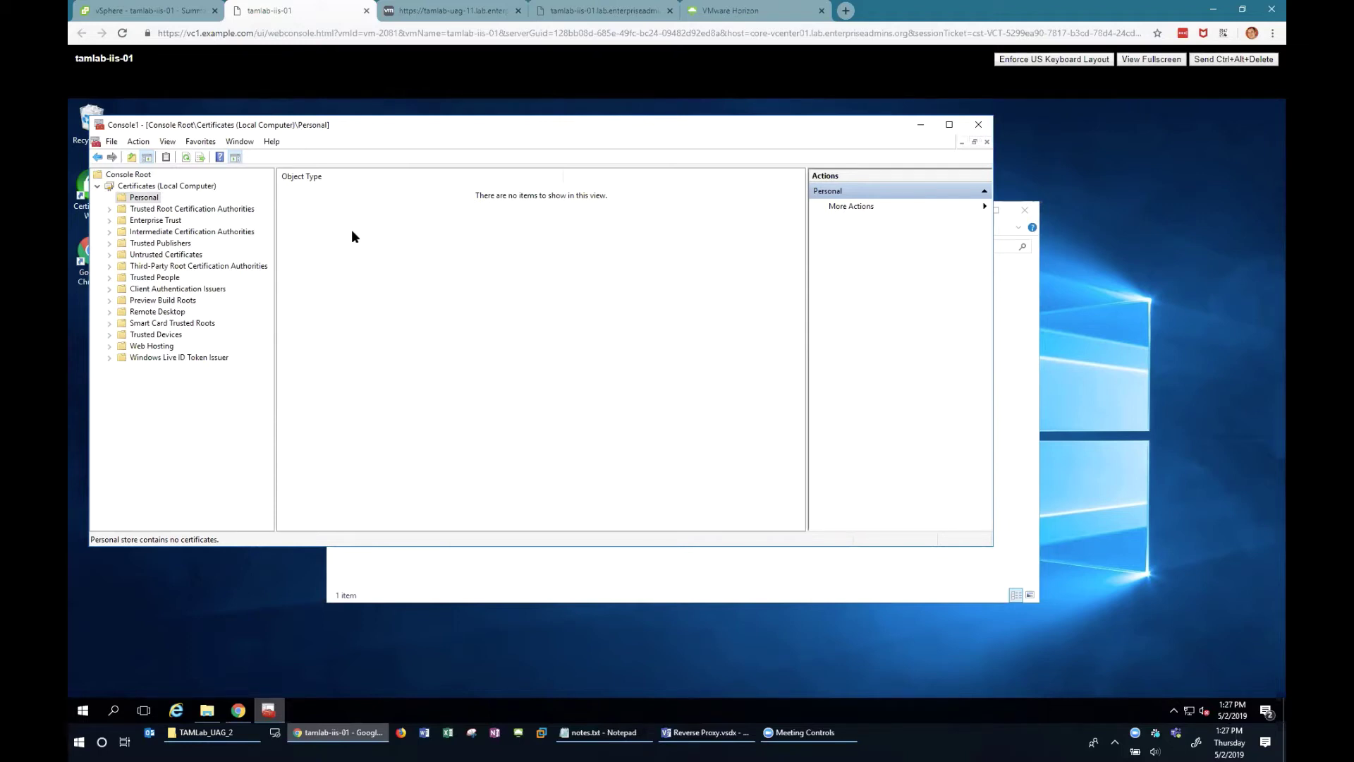
{"action": "right_click", "coordinate": [353, 235]}
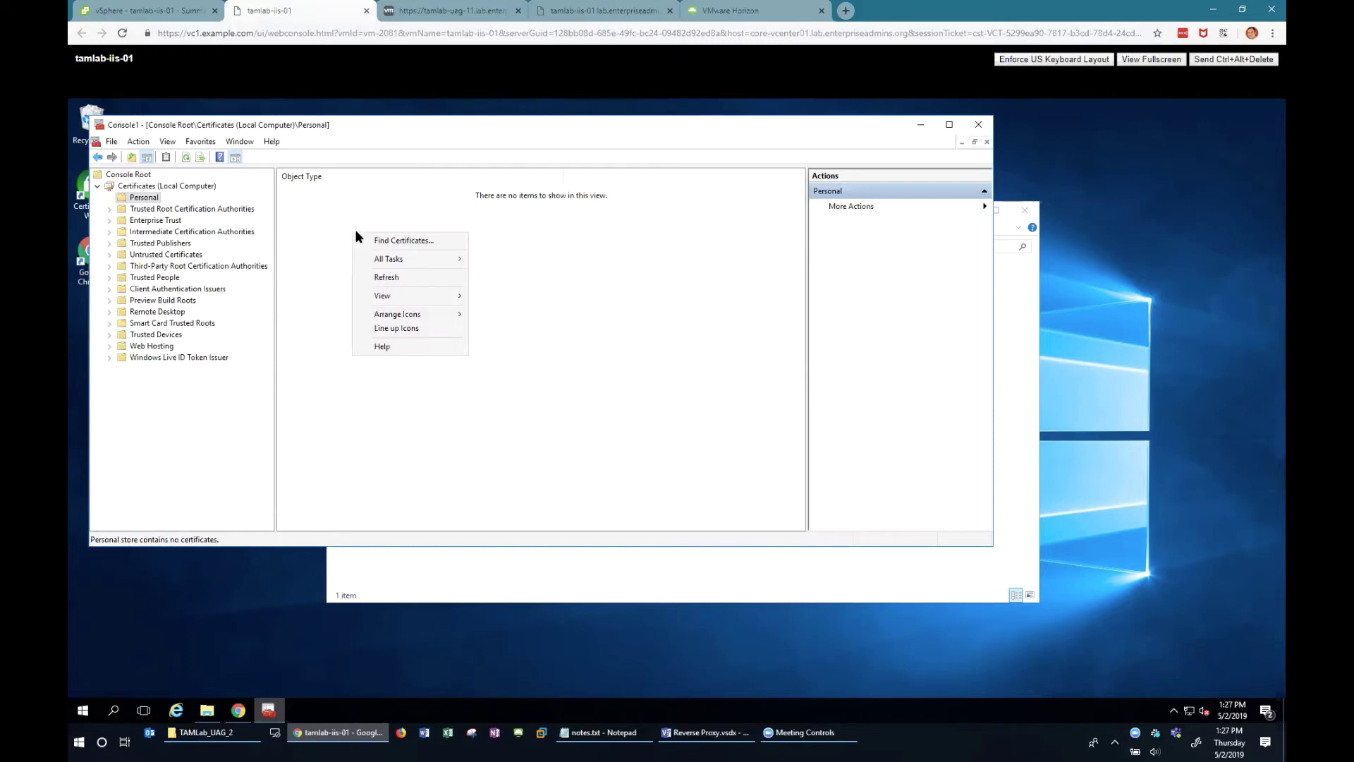
{"action": "mouse_move", "coordinate": [389, 260]}
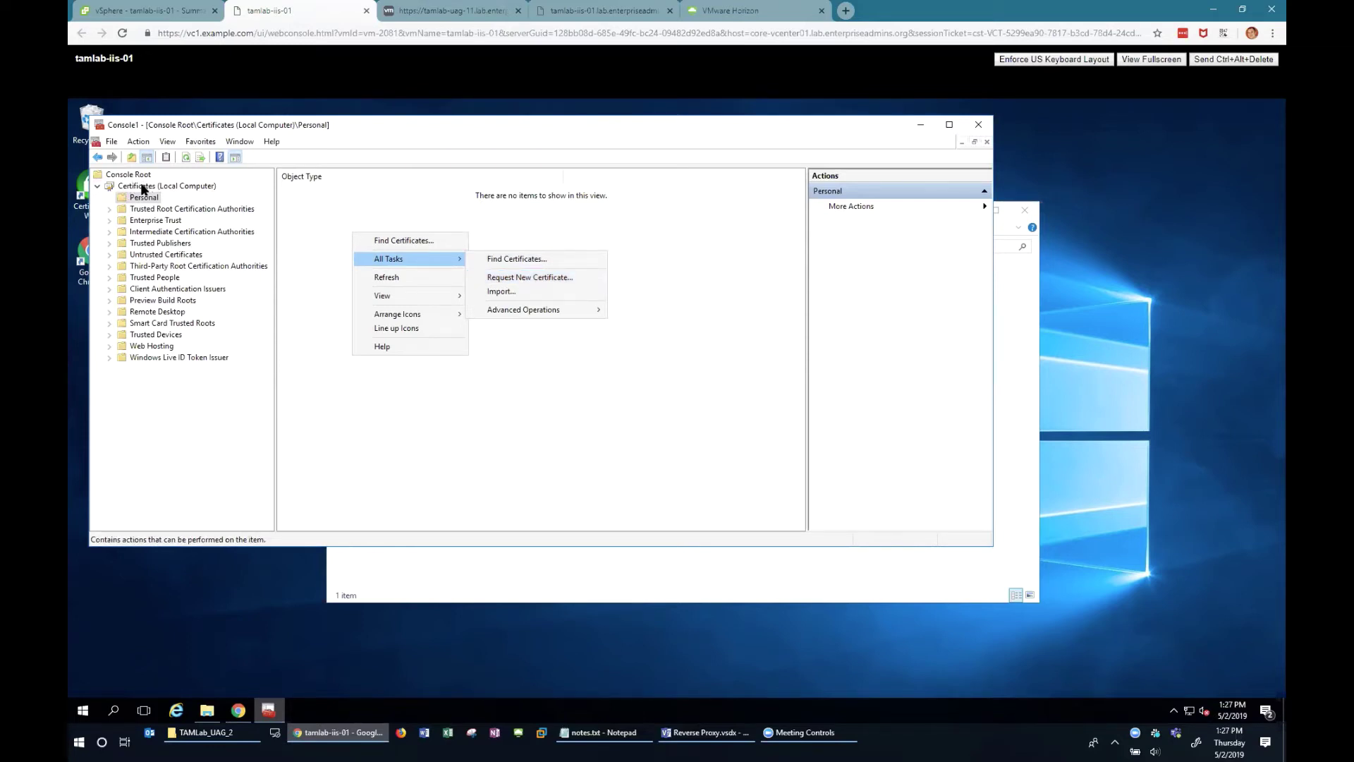
- Start a new certificate request and advance past the Active Directory enrollment policy page
{"action": "left_click", "coordinate": [552, 278]}
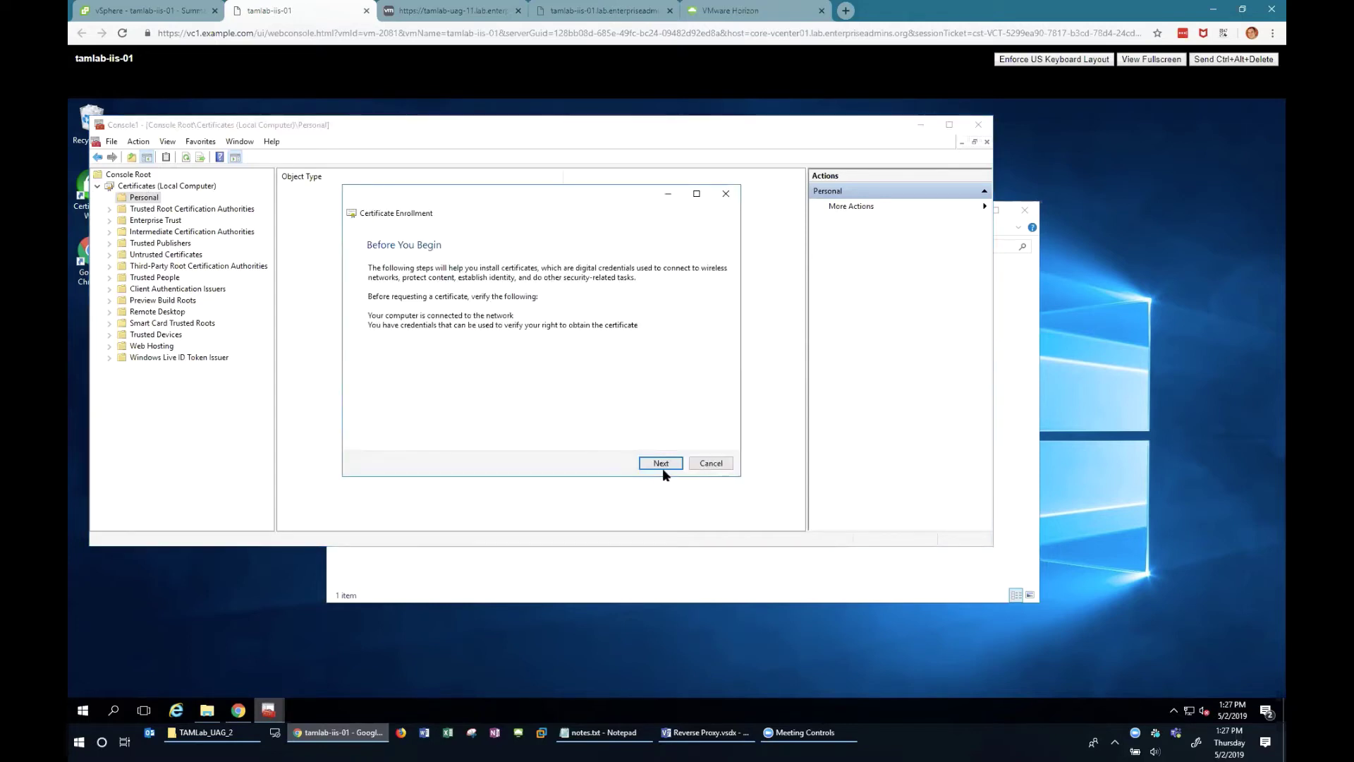
{"action": "left_click", "coordinate": [661, 463]}
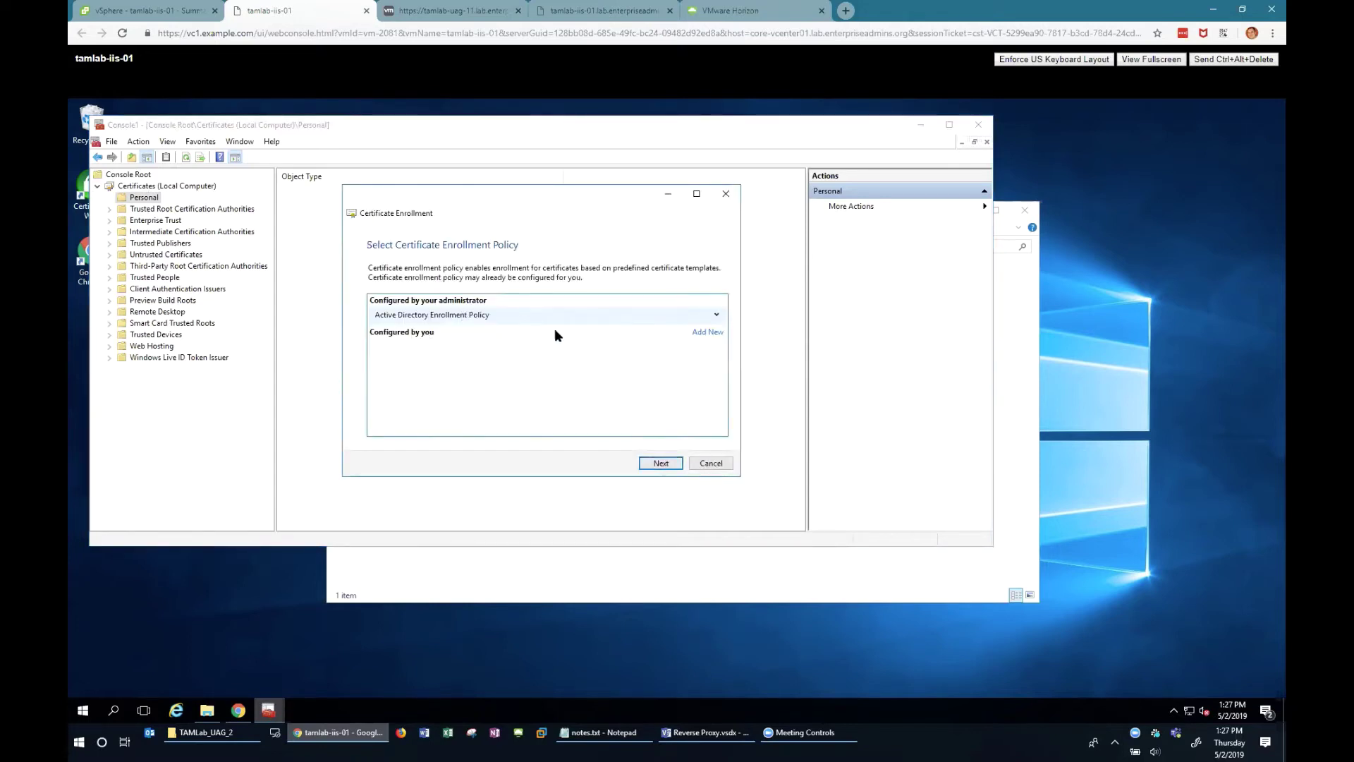
{"action": "left_click", "coordinate": [717, 314]}
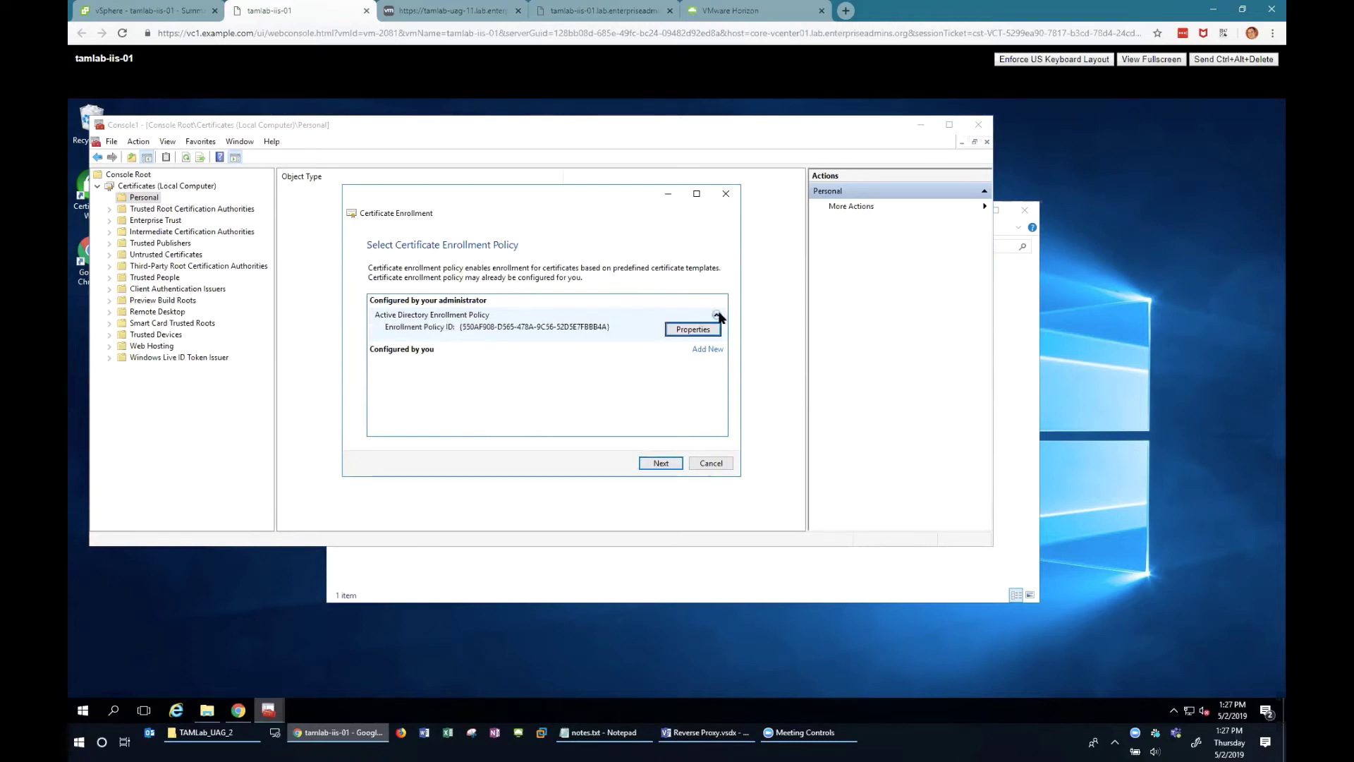
{"action": "left_click", "coordinate": [716, 314]}
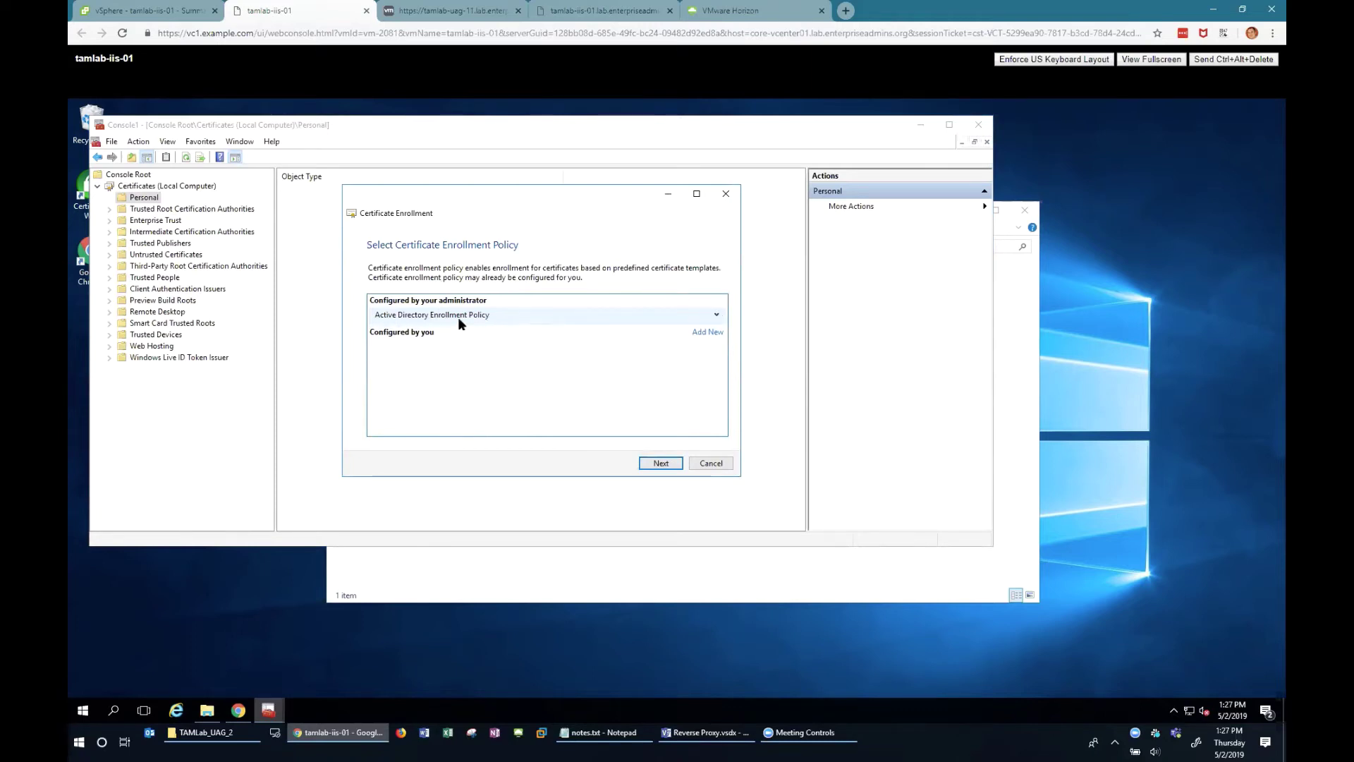
{"action": "left_click", "coordinate": [710, 333]}
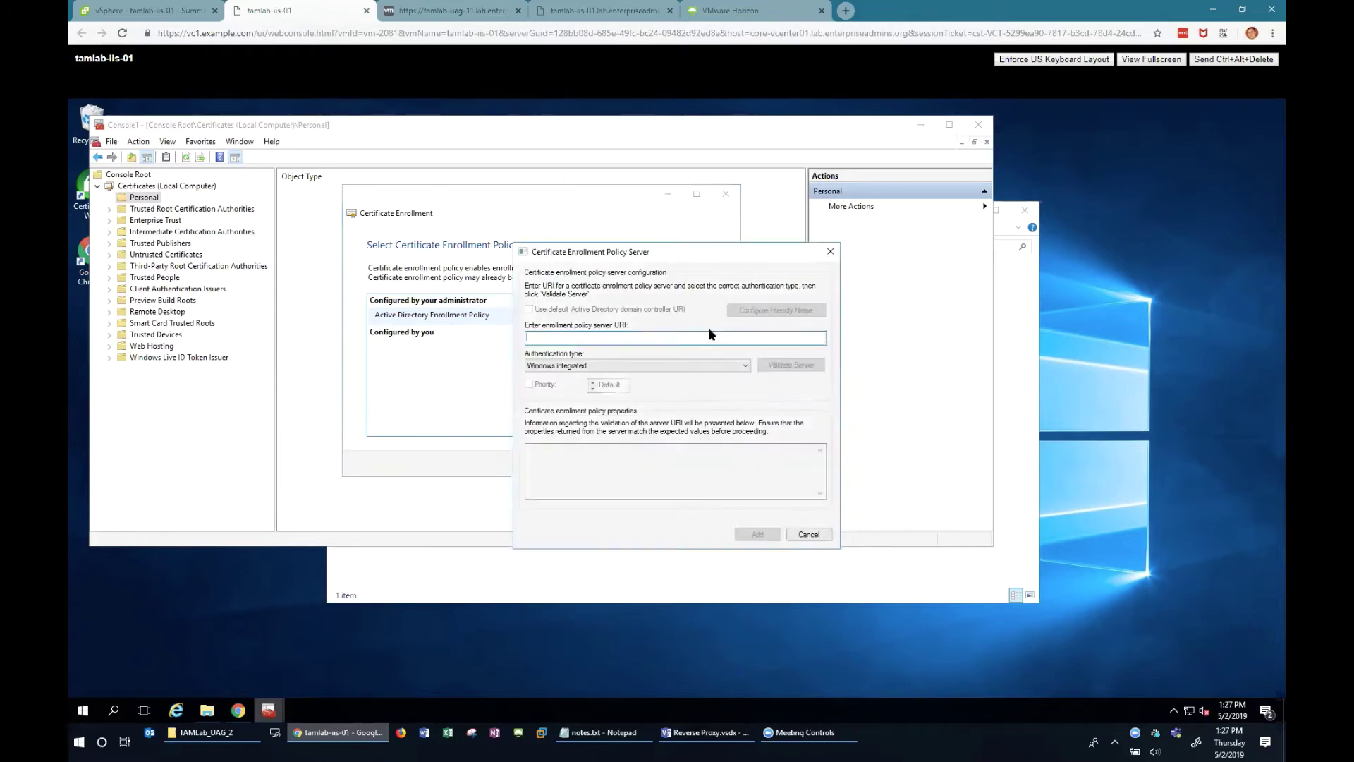
{"action": "left_click", "coordinate": [809, 535]}
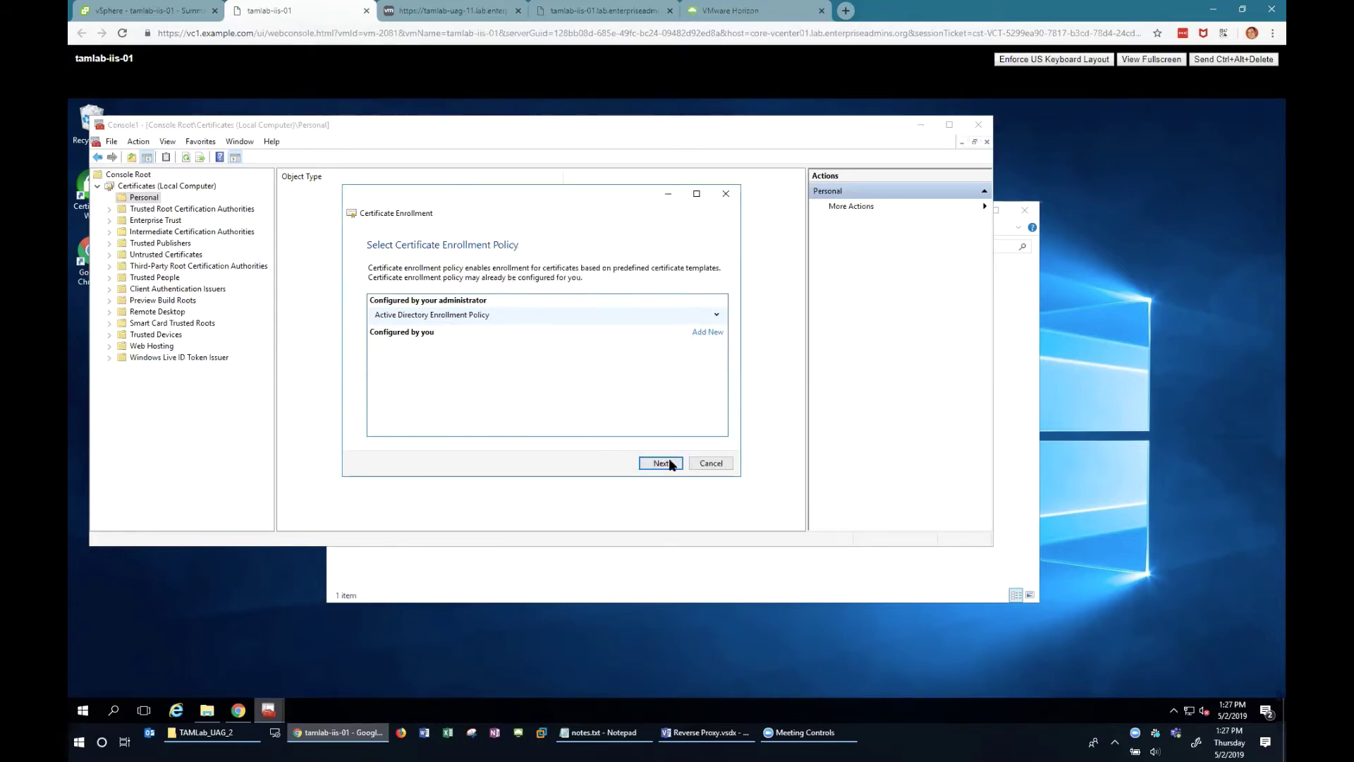
{"action": "left_click", "coordinate": [669, 461]}
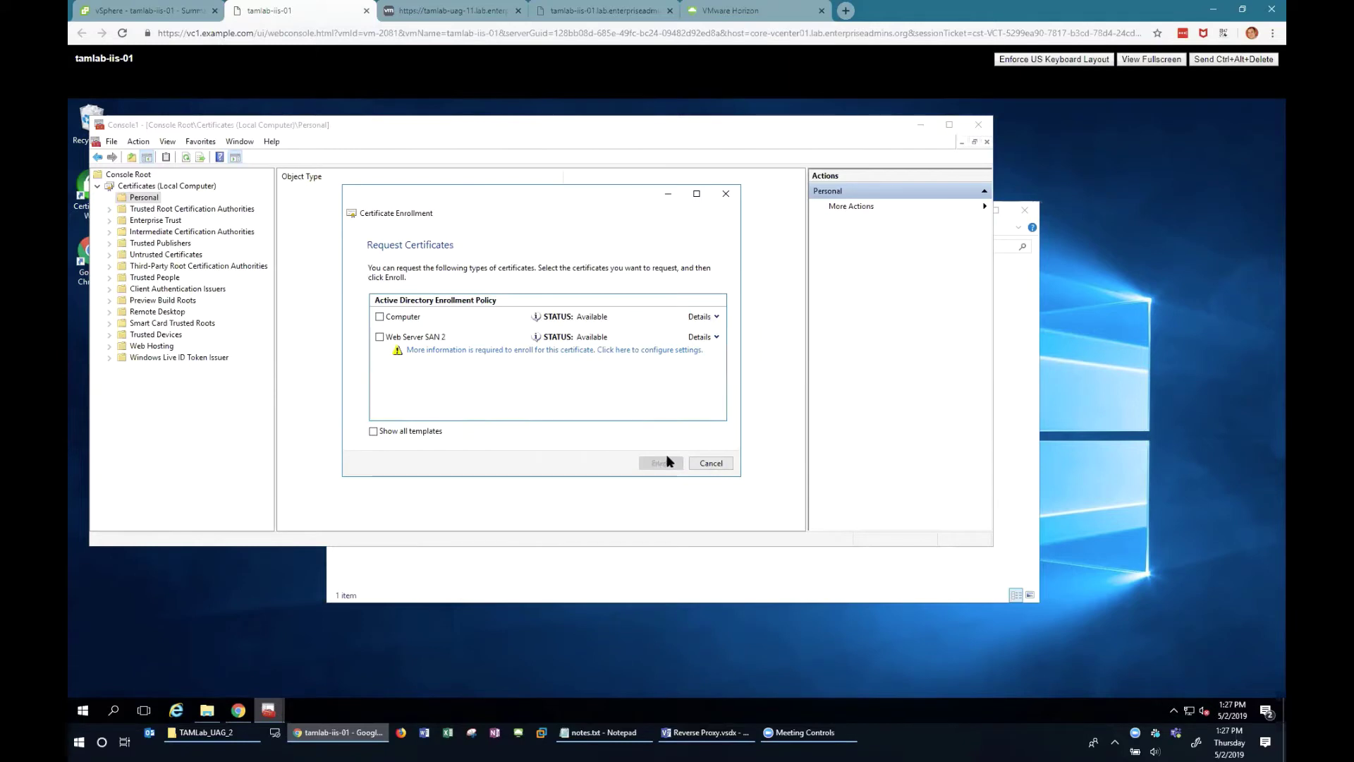
- Tick the Web Server SAN 2 template and open its Certificate Properties for subject details
{"action": "left_click", "coordinate": [431, 336]}
{"action": "left_click", "coordinate": [421, 338]}
{"action": "left_click", "coordinate": [421, 338]}
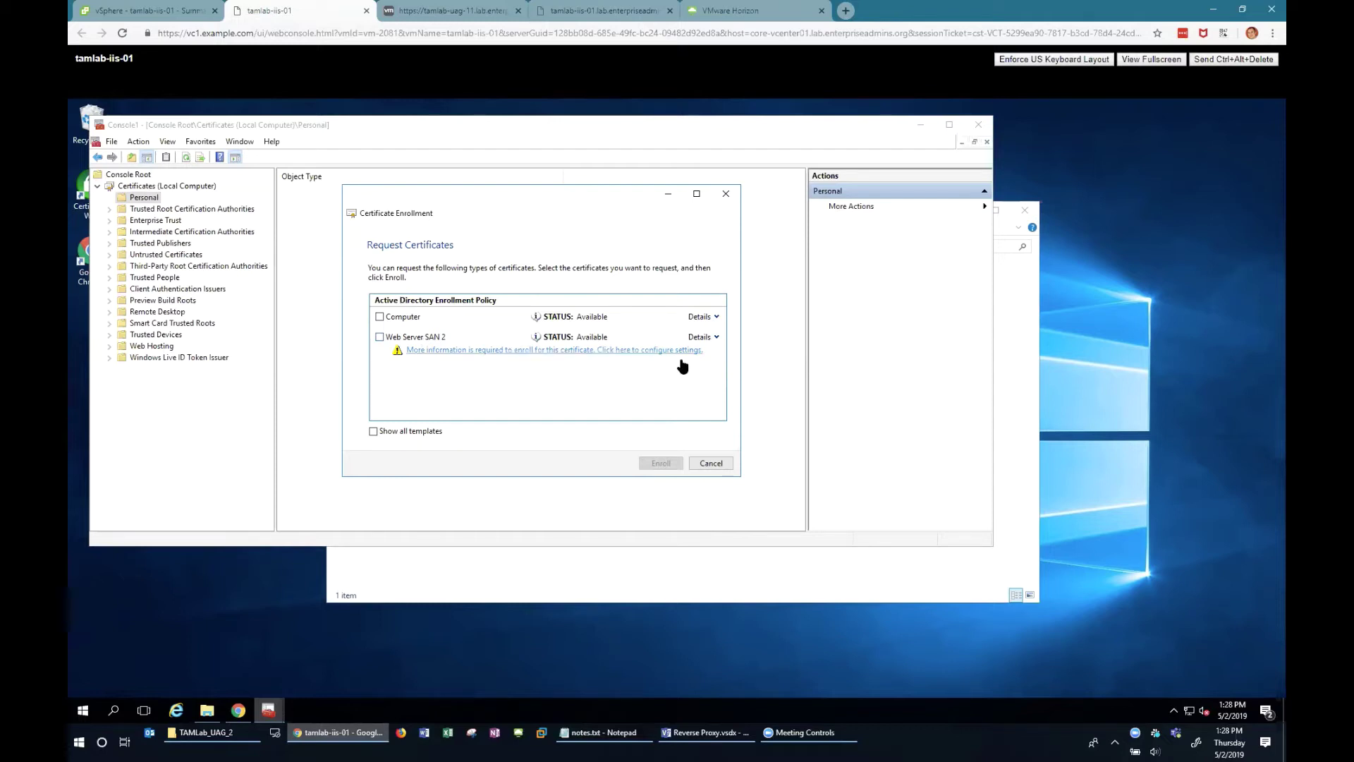
{"action": "left_click", "coordinate": [717, 337]}
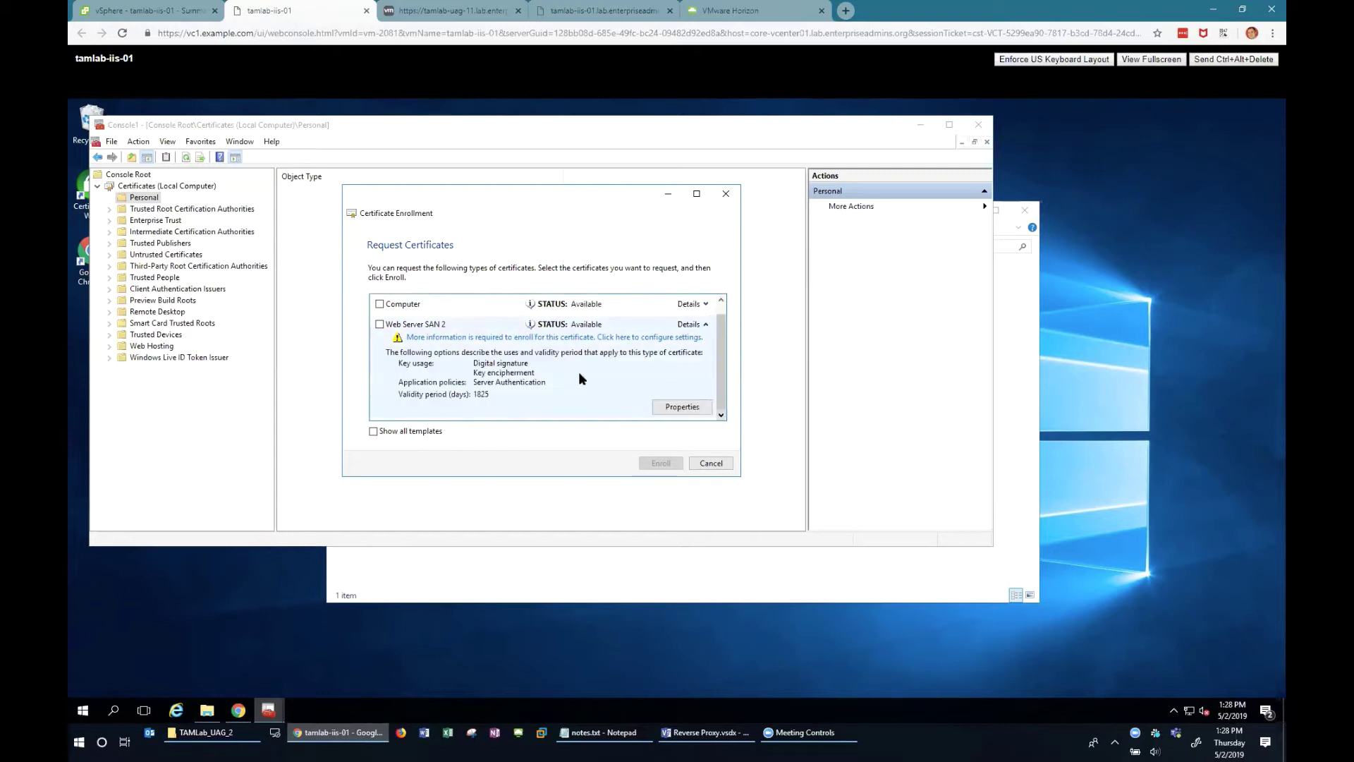
{"action": "left_click", "coordinate": [380, 324]}
{"action": "left_click", "coordinate": [479, 343]}
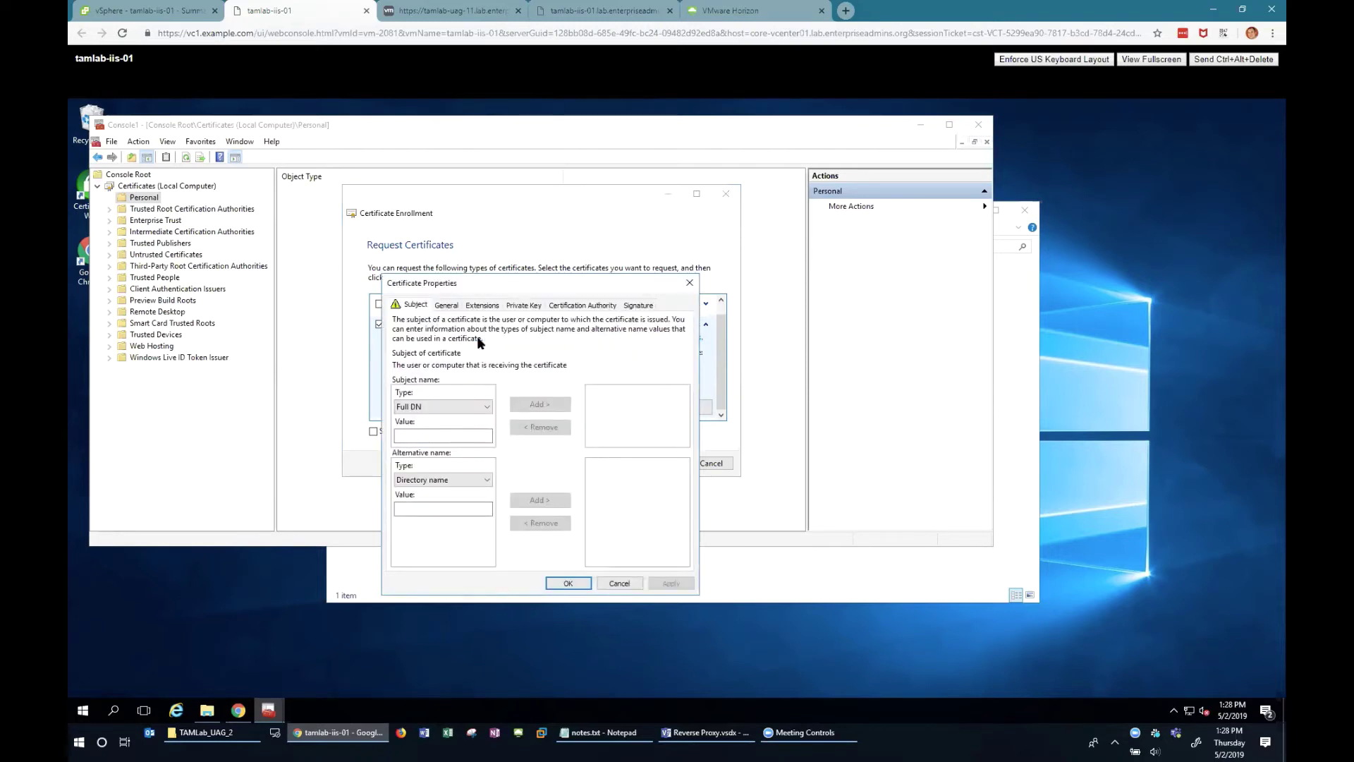
- Add subject Common name tamlab-uag-11.lab.enterpriseadmins.org and Organization unit TAMLab
{"action": "left_click", "coordinate": [450, 406]}
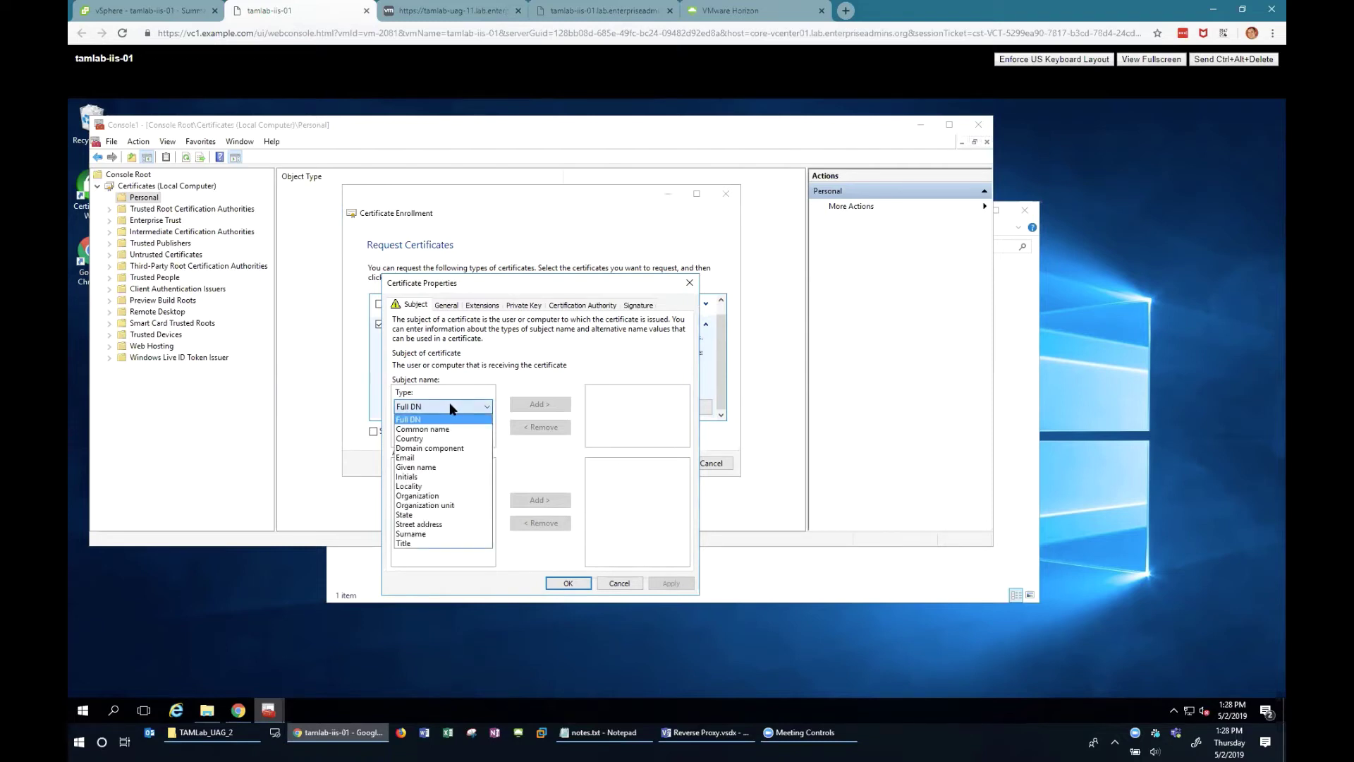
{"action": "left_click", "coordinate": [447, 428]}
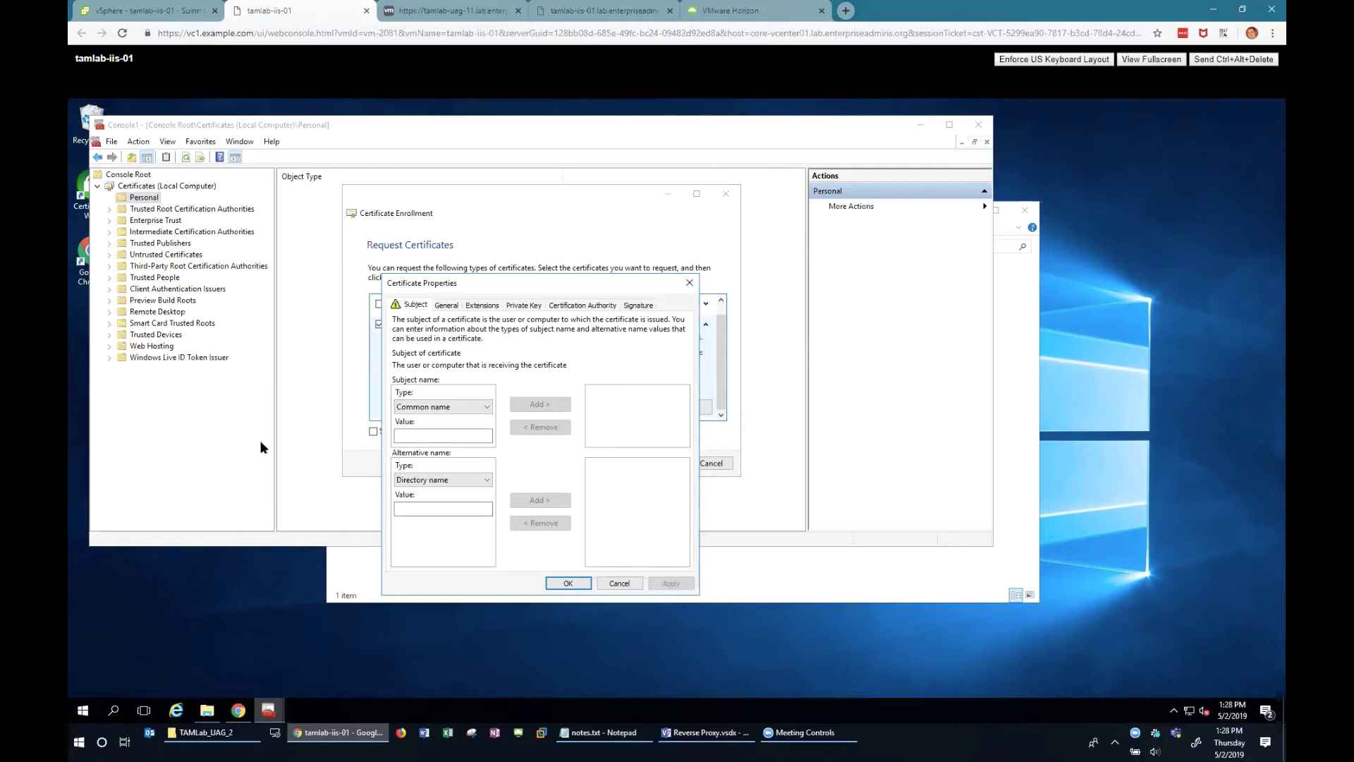
{"action": "left_click", "coordinate": [427, 437]}
{"action": "type", "text": "tamlab"}
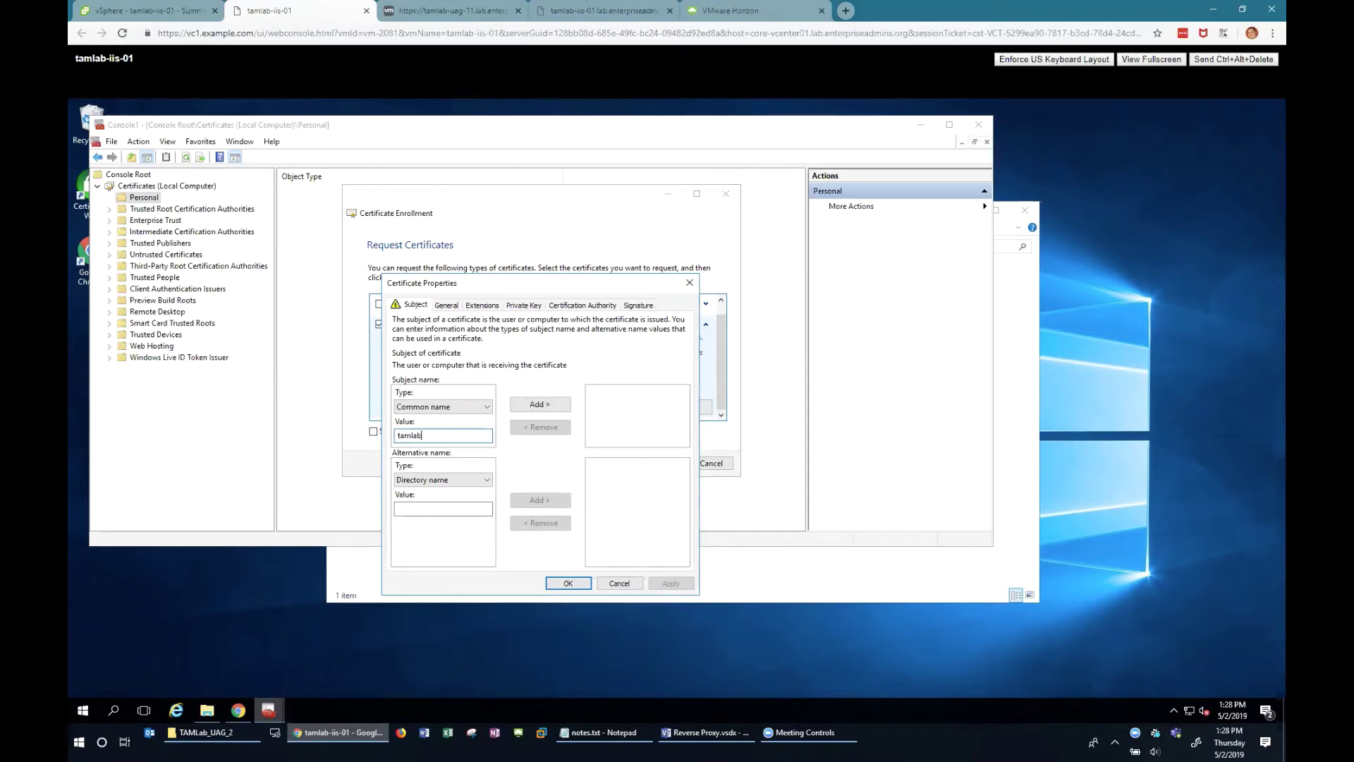
{"action": "type", "text": "-uag-11.lab"}
{"action": "type", "text": ".enterpriseadmins"}
{"action": "type", "text": ".org"}
{"action": "left_click", "coordinate": [562, 410]}
{"action": "left_click", "coordinate": [465, 409]}
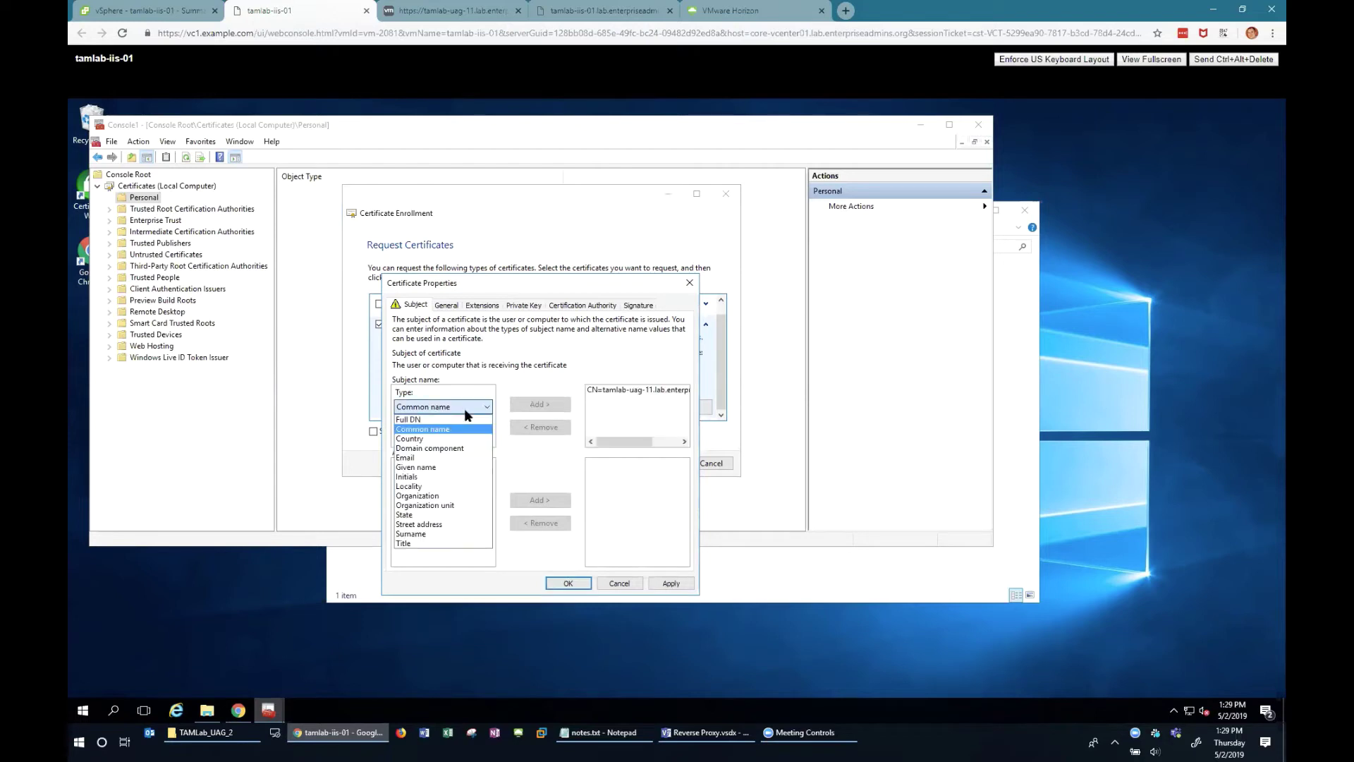
{"action": "left_click", "coordinate": [430, 505]}
{"action": "left_click", "coordinate": [430, 437]}
{"action": "type", "text": "TAMLab"}
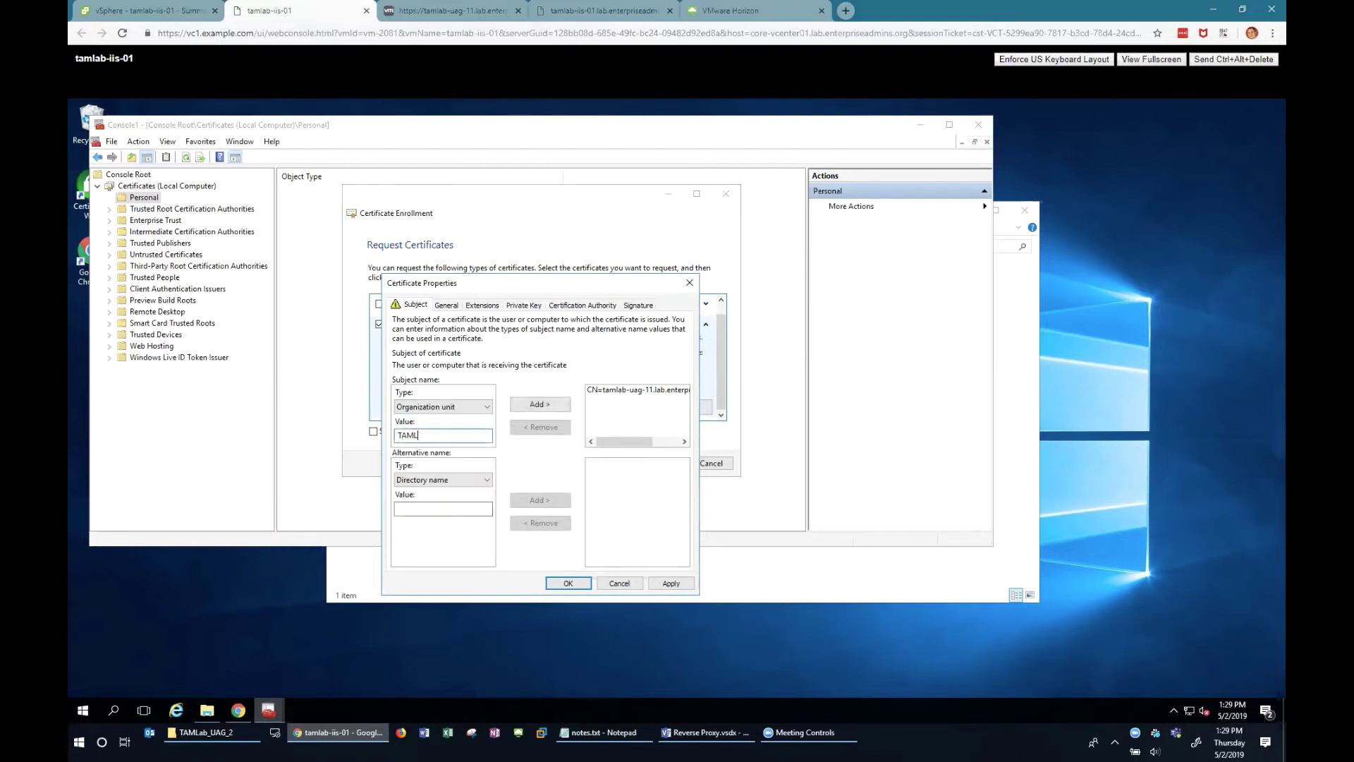
{"action": "left_click", "coordinate": [540, 405]}
- Add subject Organization TAM and Locality Greenfield
{"action": "left_click", "coordinate": [460, 408]}
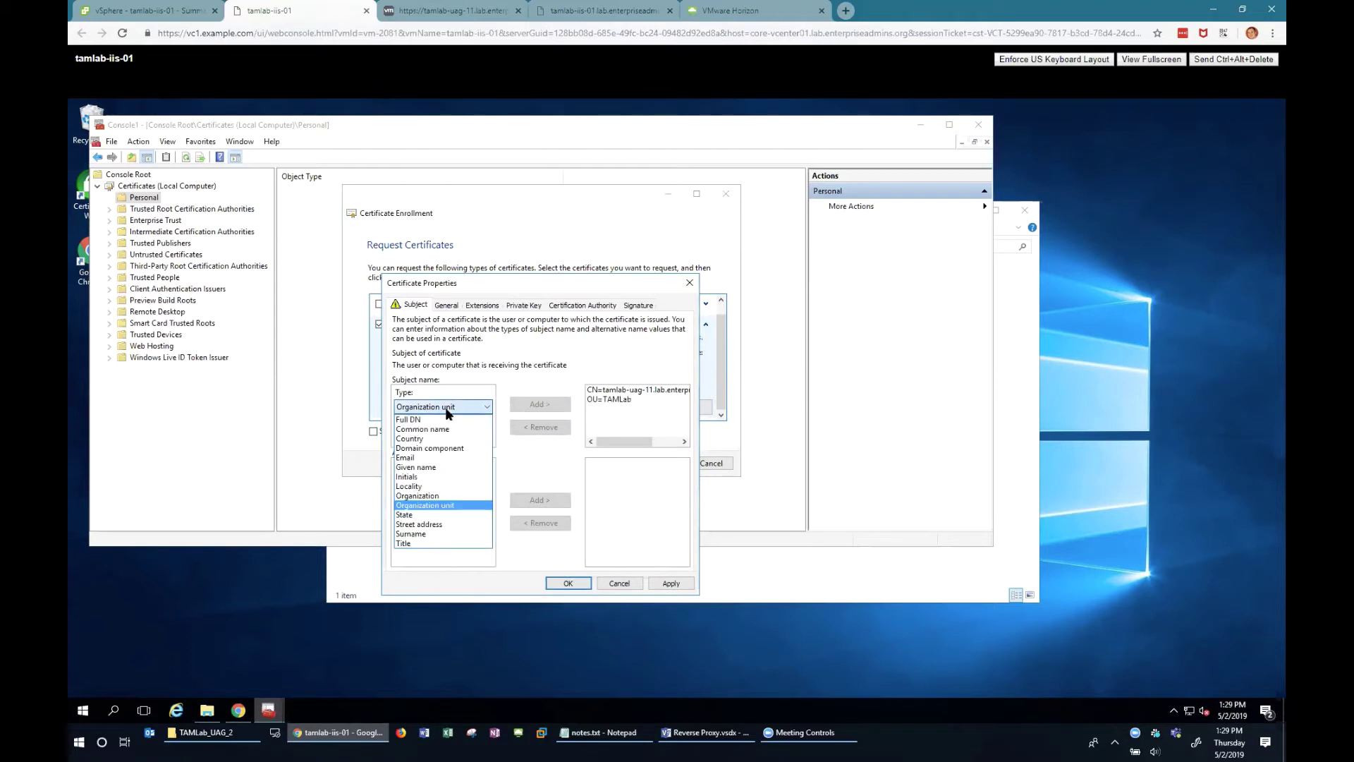
{"action": "left_click", "coordinate": [423, 496]}
{"action": "left_click", "coordinate": [443, 436]}
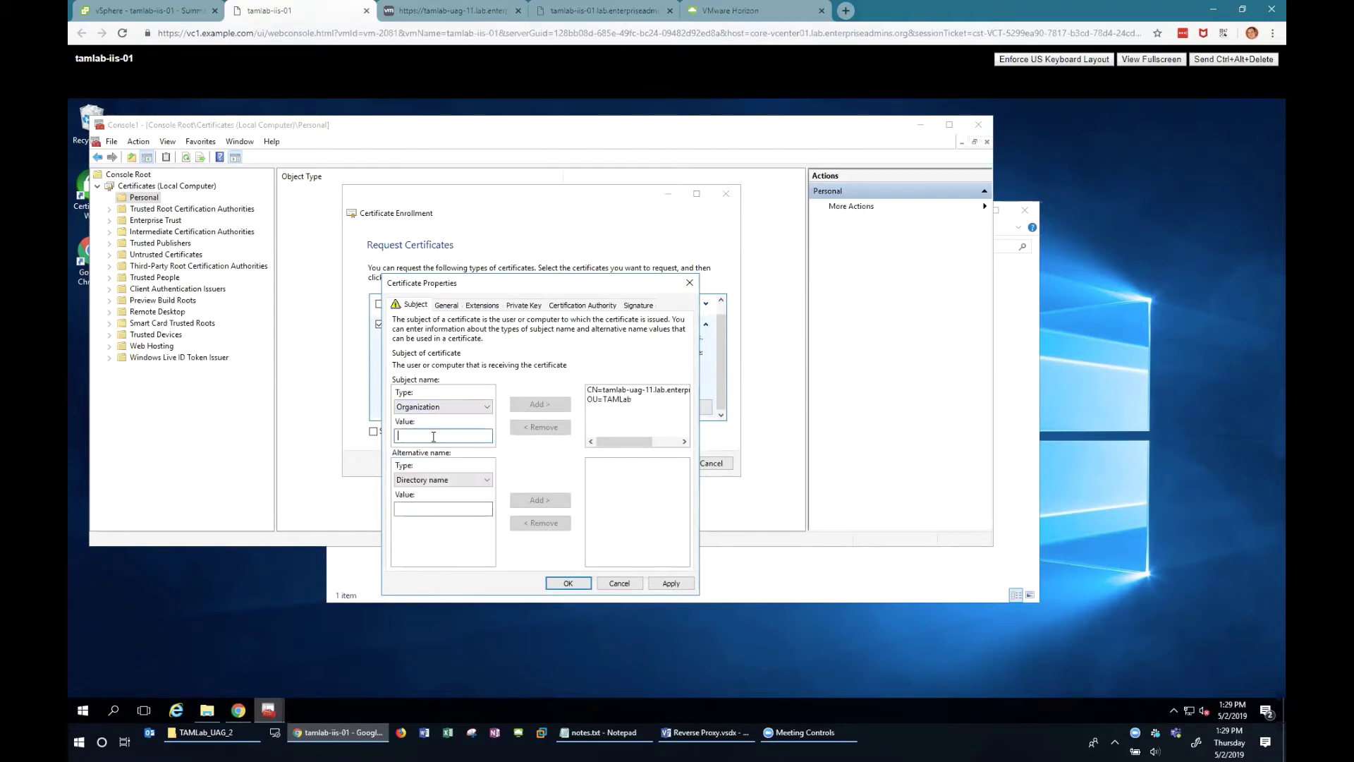
{"action": "type", "text": "TAM"}
{"action": "left_click", "coordinate": [541, 405]}
{"action": "left_click", "coordinate": [455, 407]}
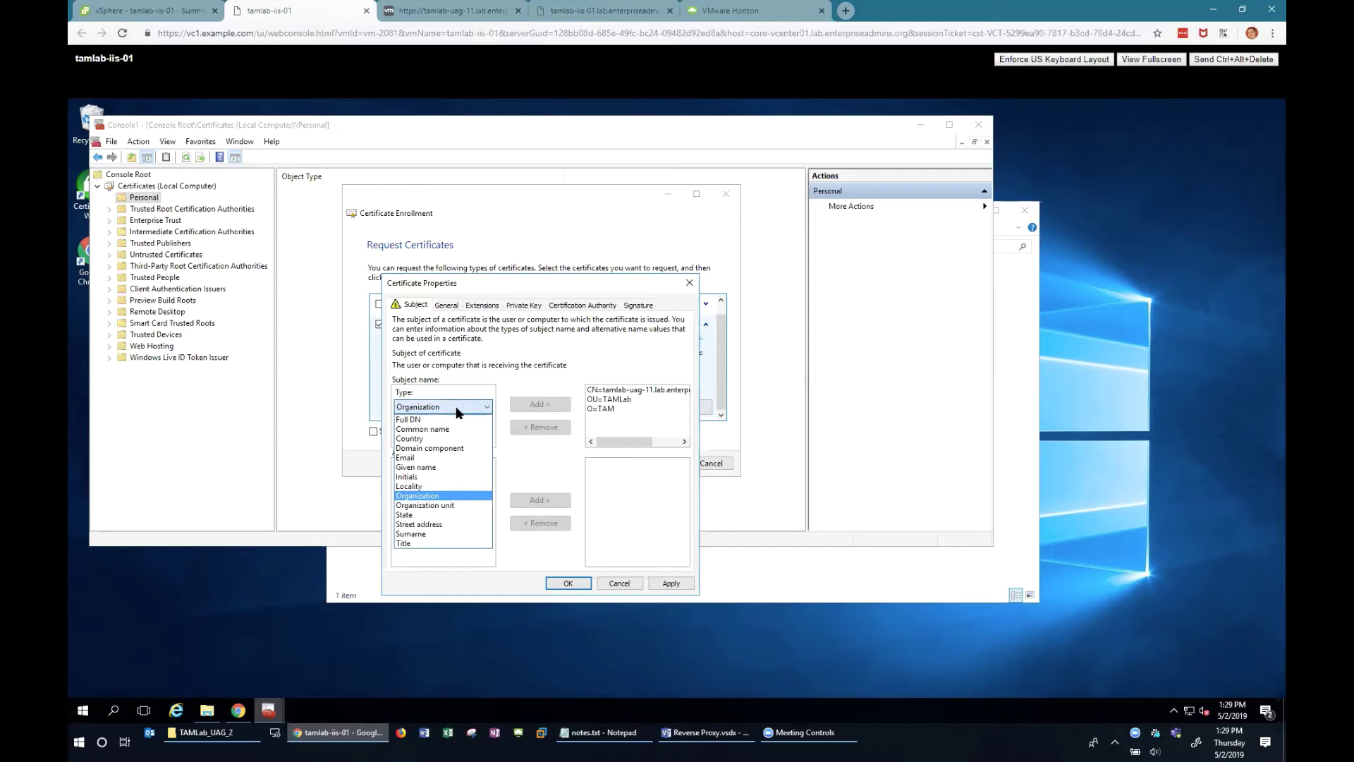
{"action": "left_click", "coordinate": [427, 486]}
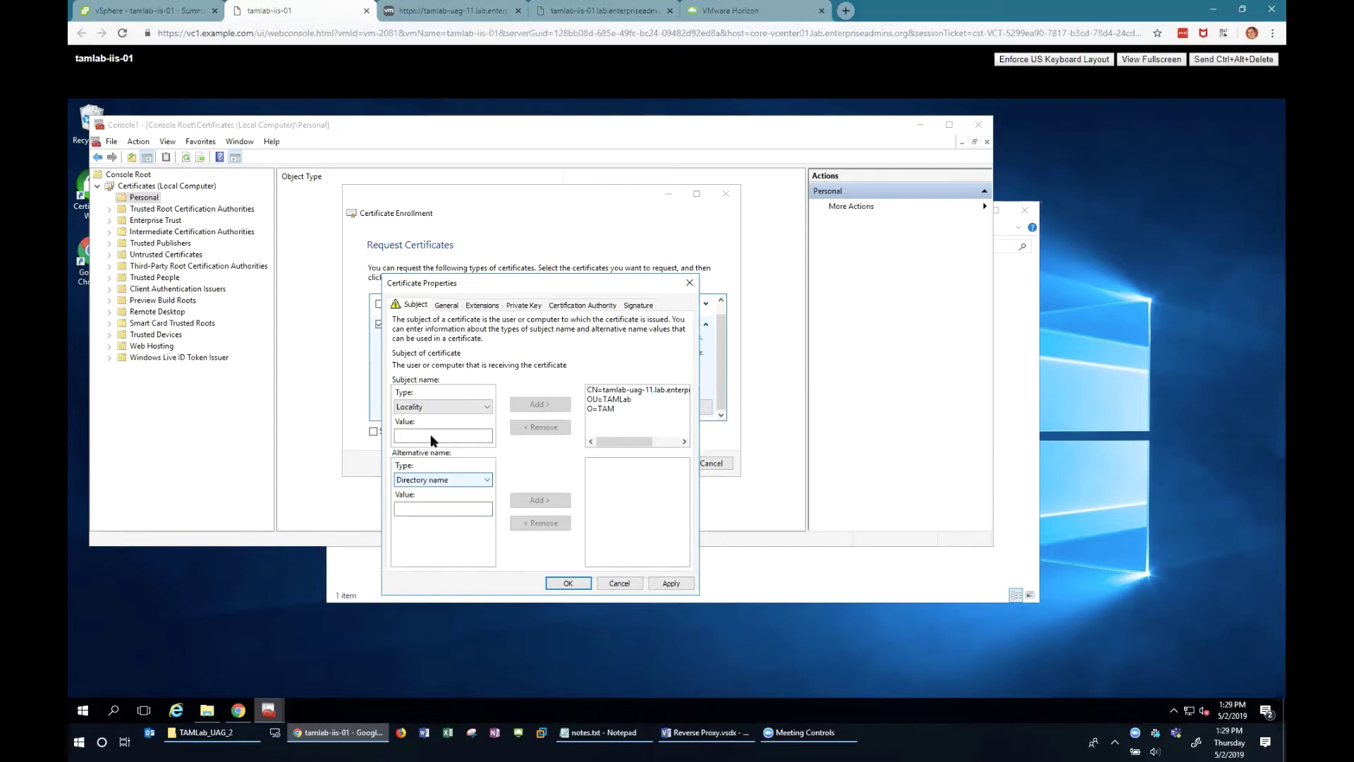
{"action": "left_click", "coordinate": [433, 437]}
{"action": "type", "text": "Greenfield"}
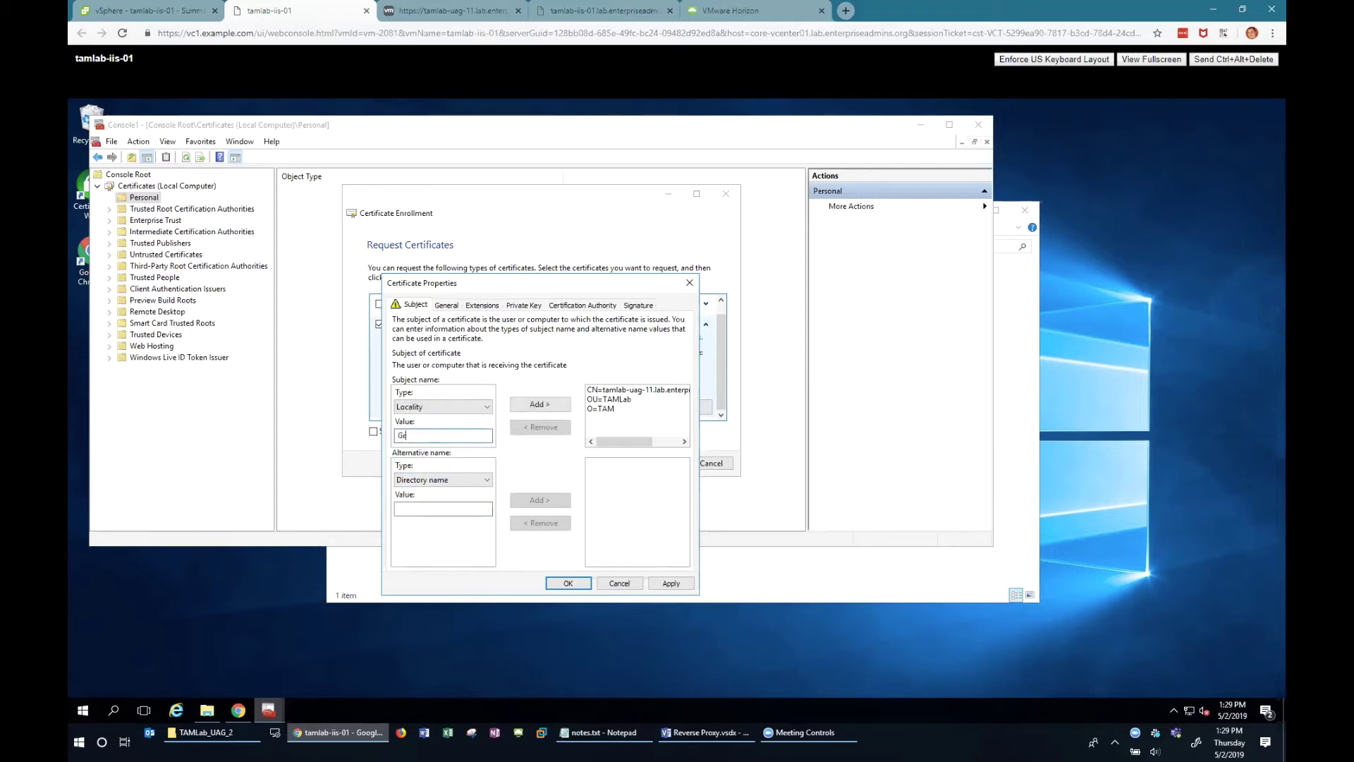
{"action": "left_click", "coordinate": [422, 405]}
{"action": "left_click", "coordinate": [404, 456]}
{"action": "left_click", "coordinate": [434, 405]}
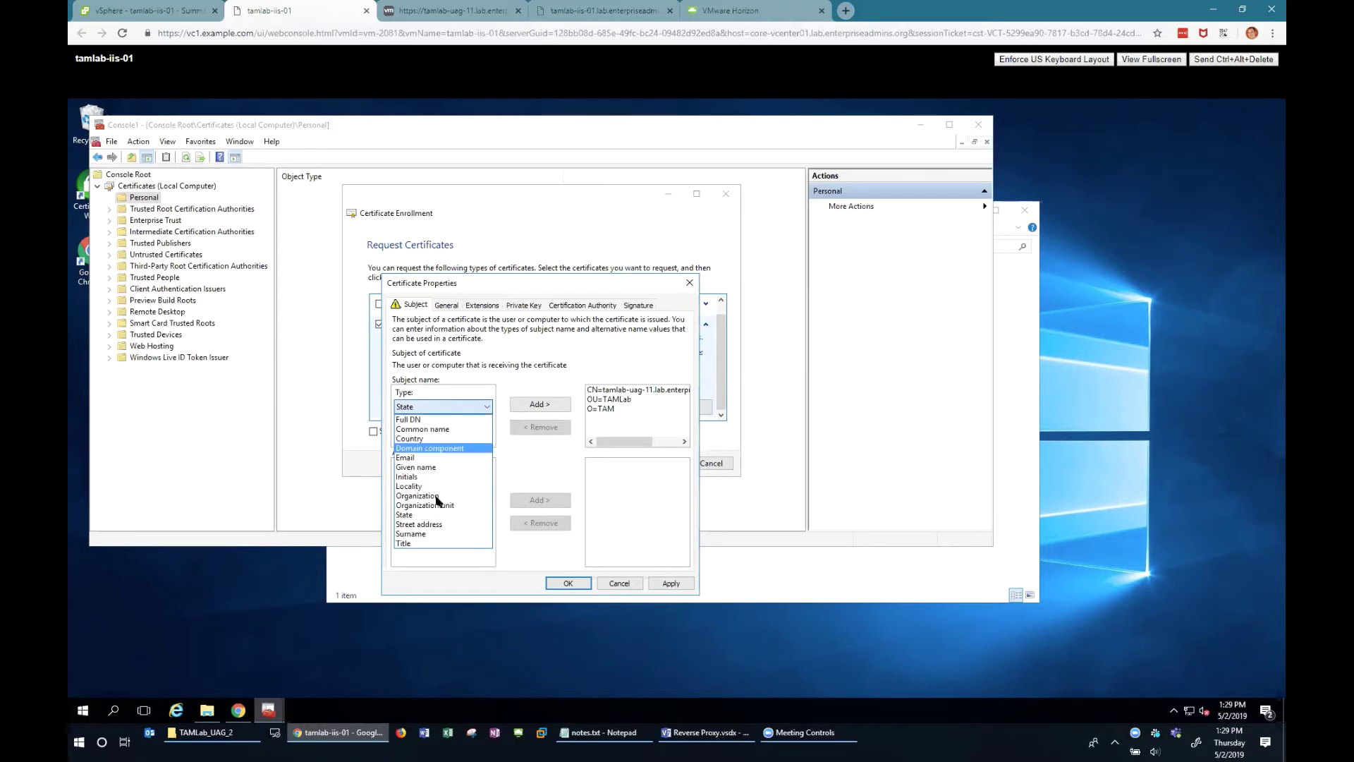
{"action": "left_click", "coordinate": [444, 486]}
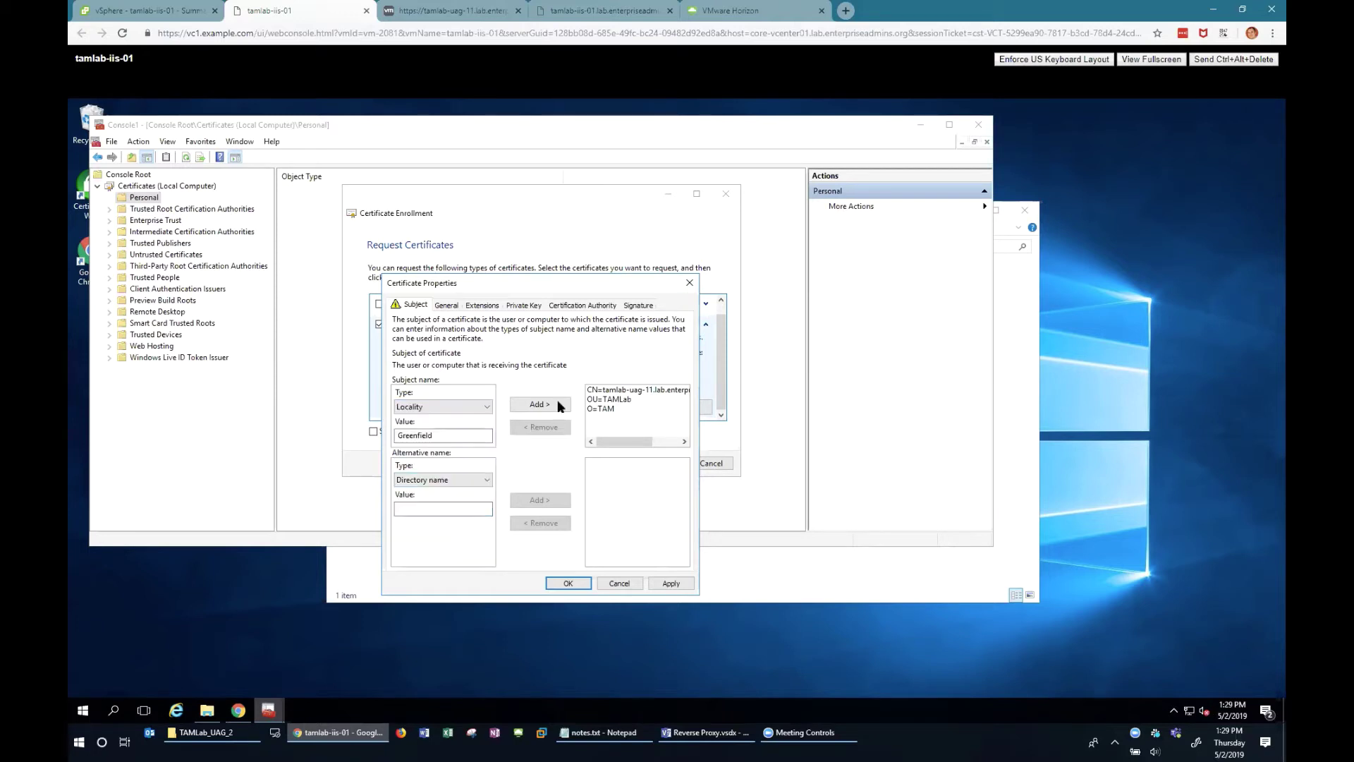
{"action": "left_click", "coordinate": [540, 403]}
- Add subject State IN and Country US
{"action": "left_click", "coordinate": [443, 406]}
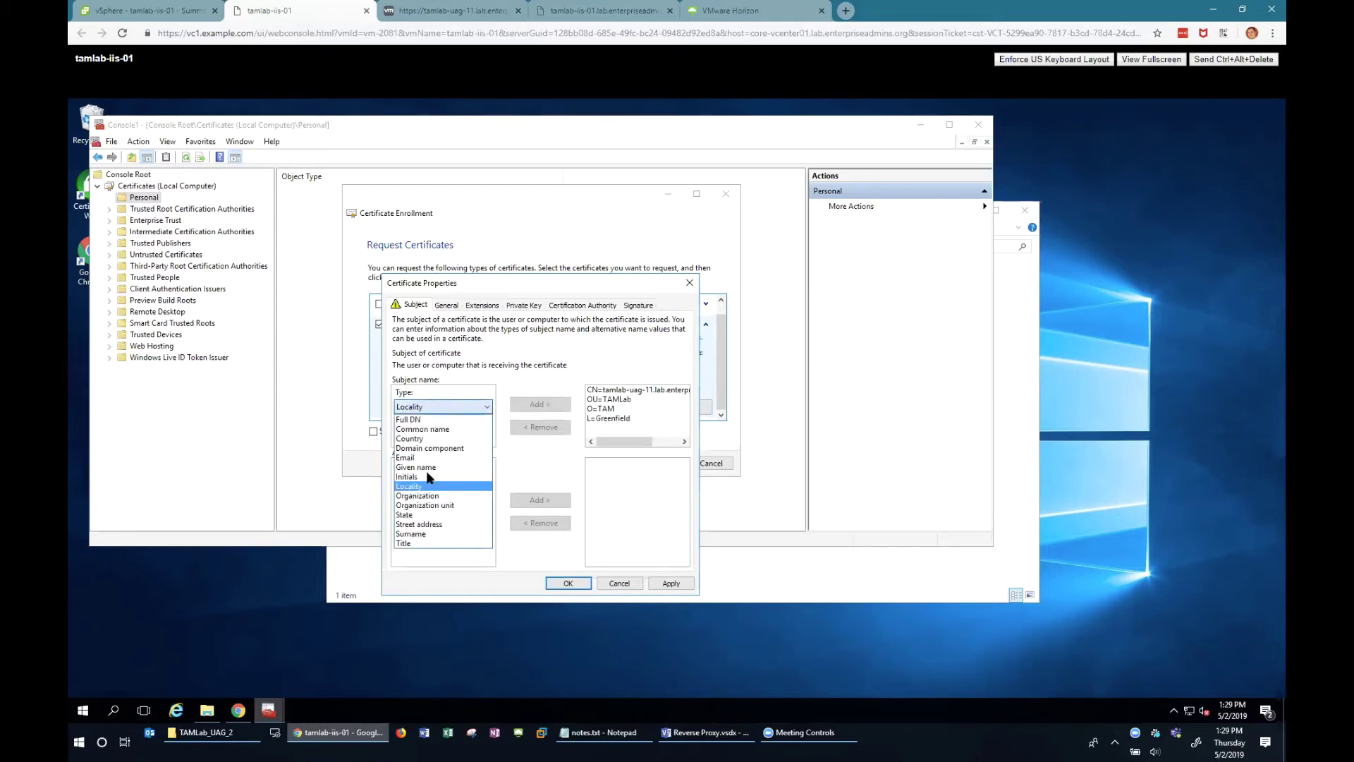
{"action": "left_click", "coordinate": [426, 514]}
{"action": "left_click", "coordinate": [421, 435]}
{"action": "type", "text": "IN"}
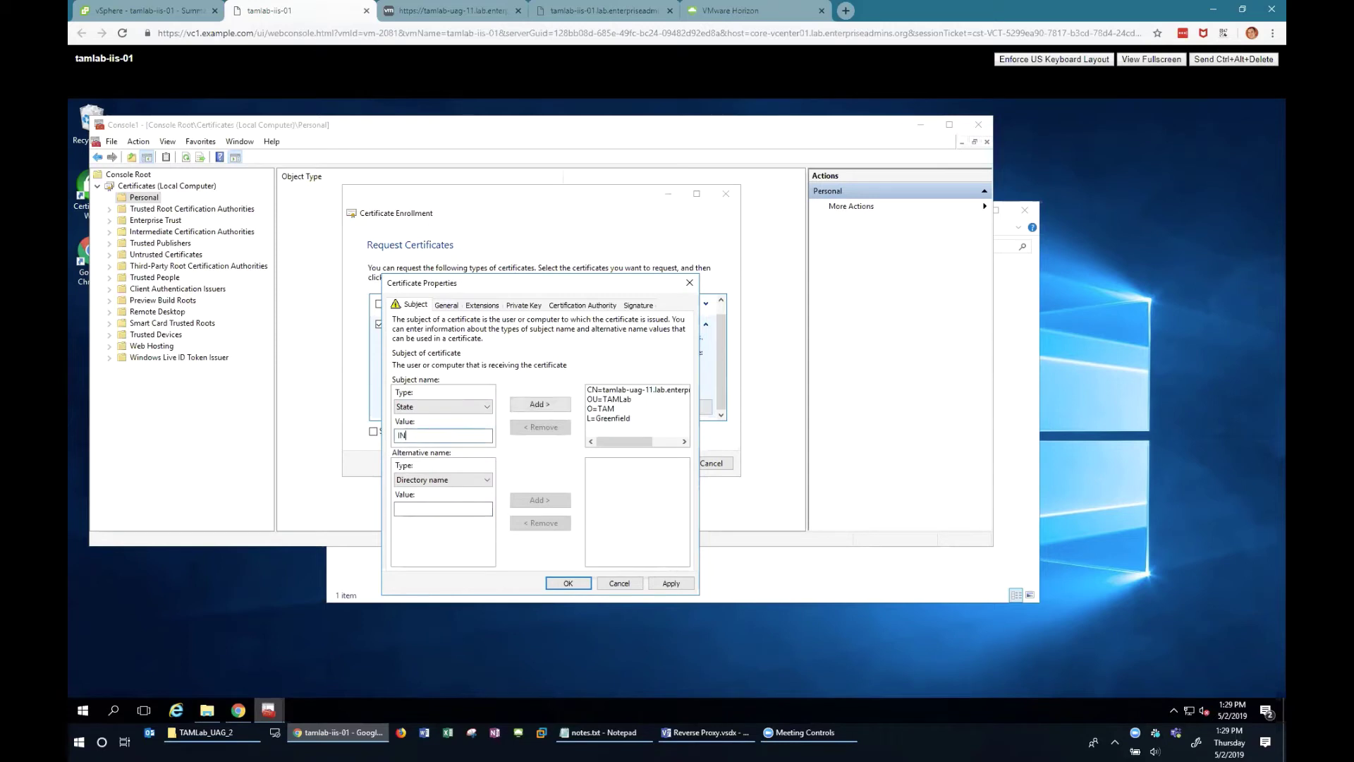
{"action": "left_click", "coordinate": [539, 406]}
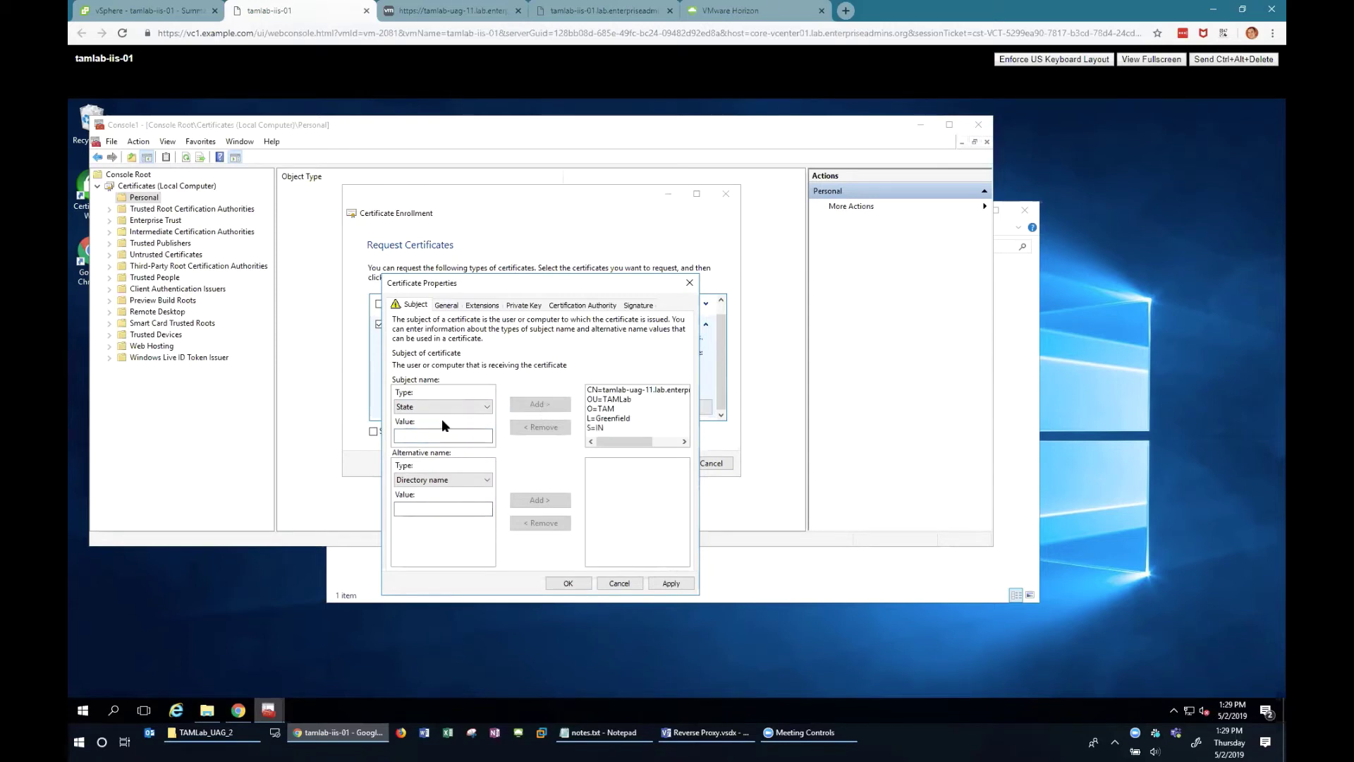
{"action": "left_click", "coordinate": [405, 408]}
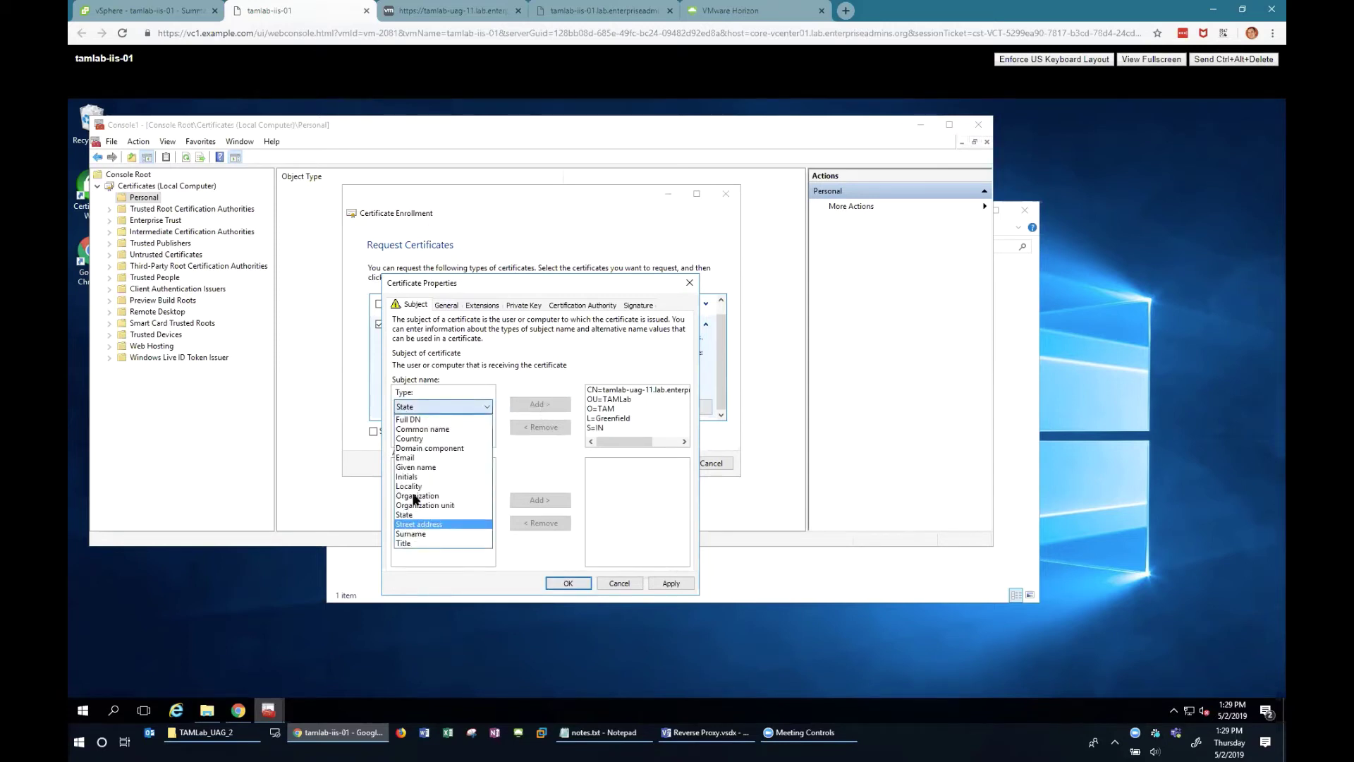
{"action": "left_click", "coordinate": [423, 439]}
{"action": "left_click", "coordinate": [427, 435]}
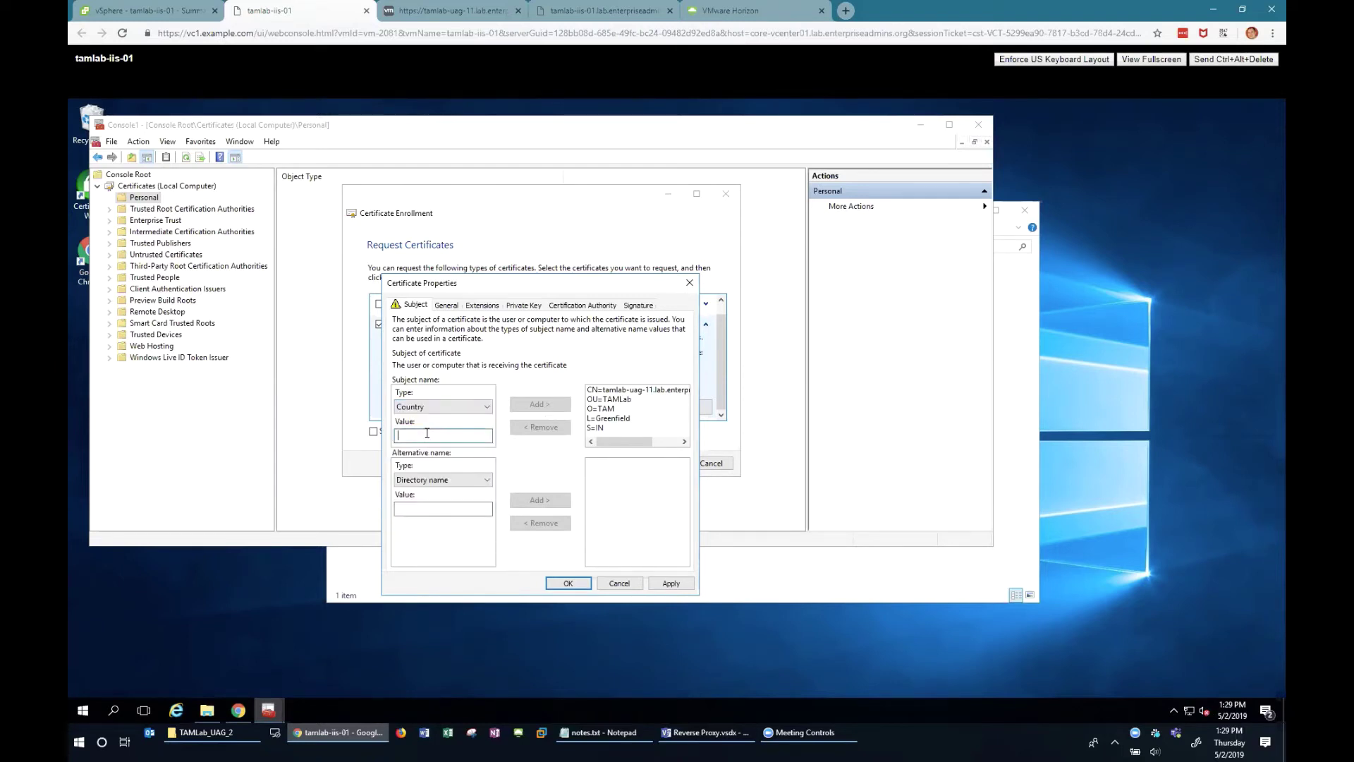
{"action": "type", "text": "US"}
{"action": "left_click", "coordinate": [562, 403]}
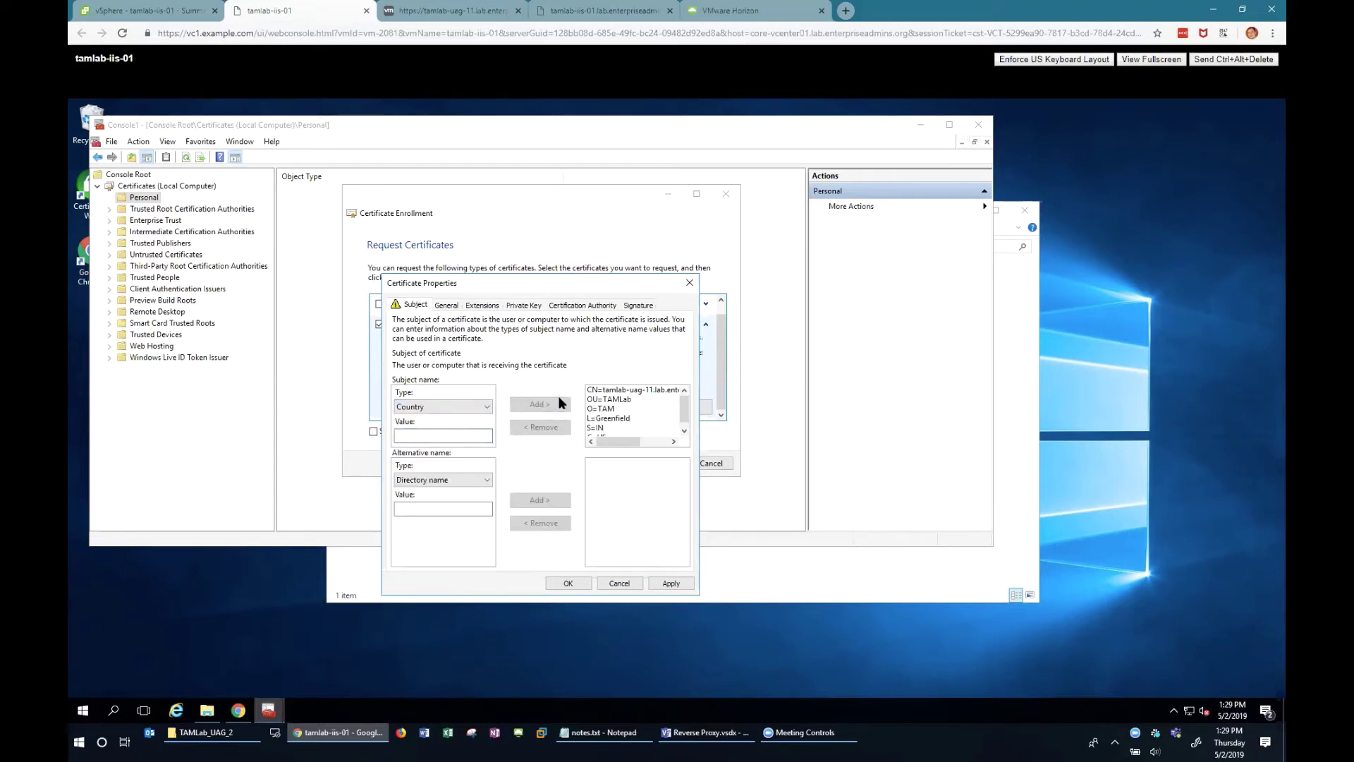
{"action": "left_click", "coordinate": [445, 506]}
{"action": "left_click", "coordinate": [426, 482]}
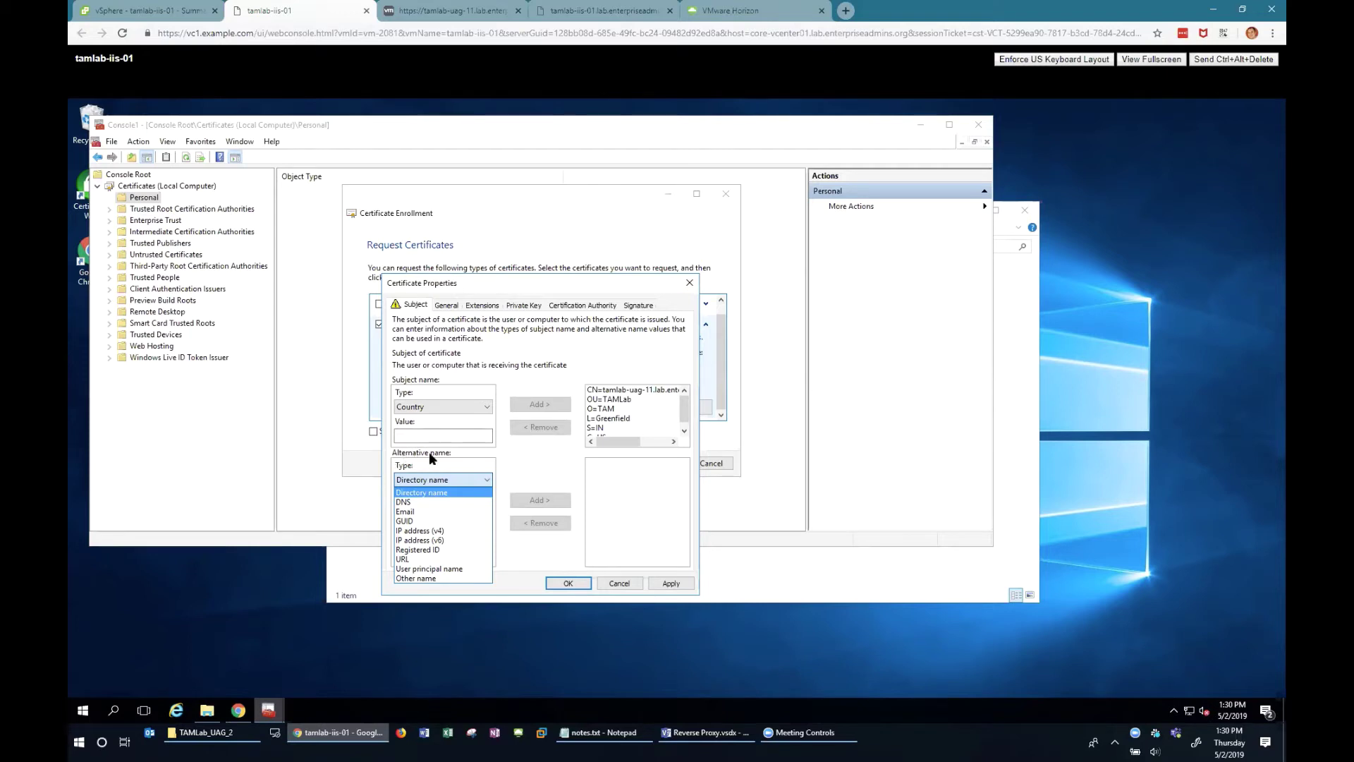
- Add alternative names DNS tamlab-uag-11.lab.enterpriseadmins.org and IPv4 address 192.168.36.11
{"action": "left_click", "coordinate": [437, 501]}
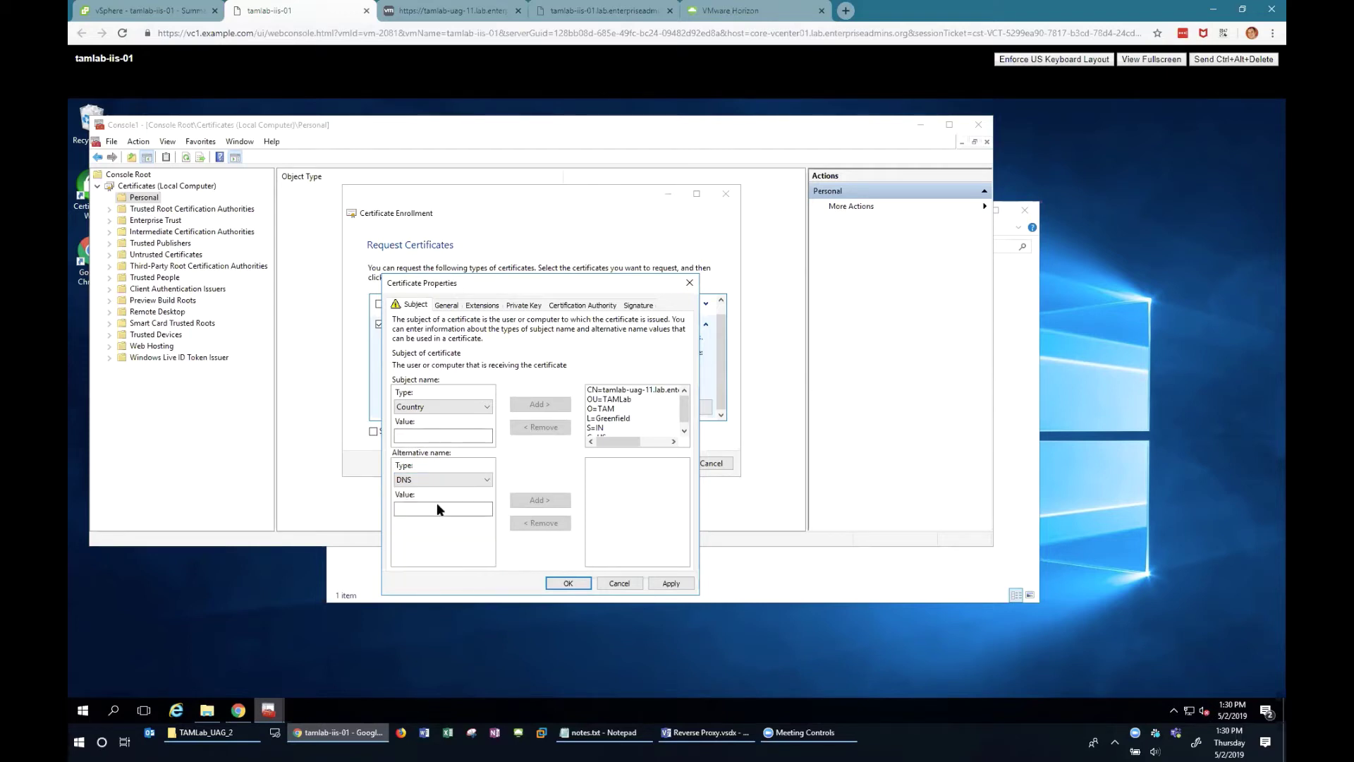
{"action": "left_click", "coordinate": [438, 506]}
{"action": "type", "text": "tam"}
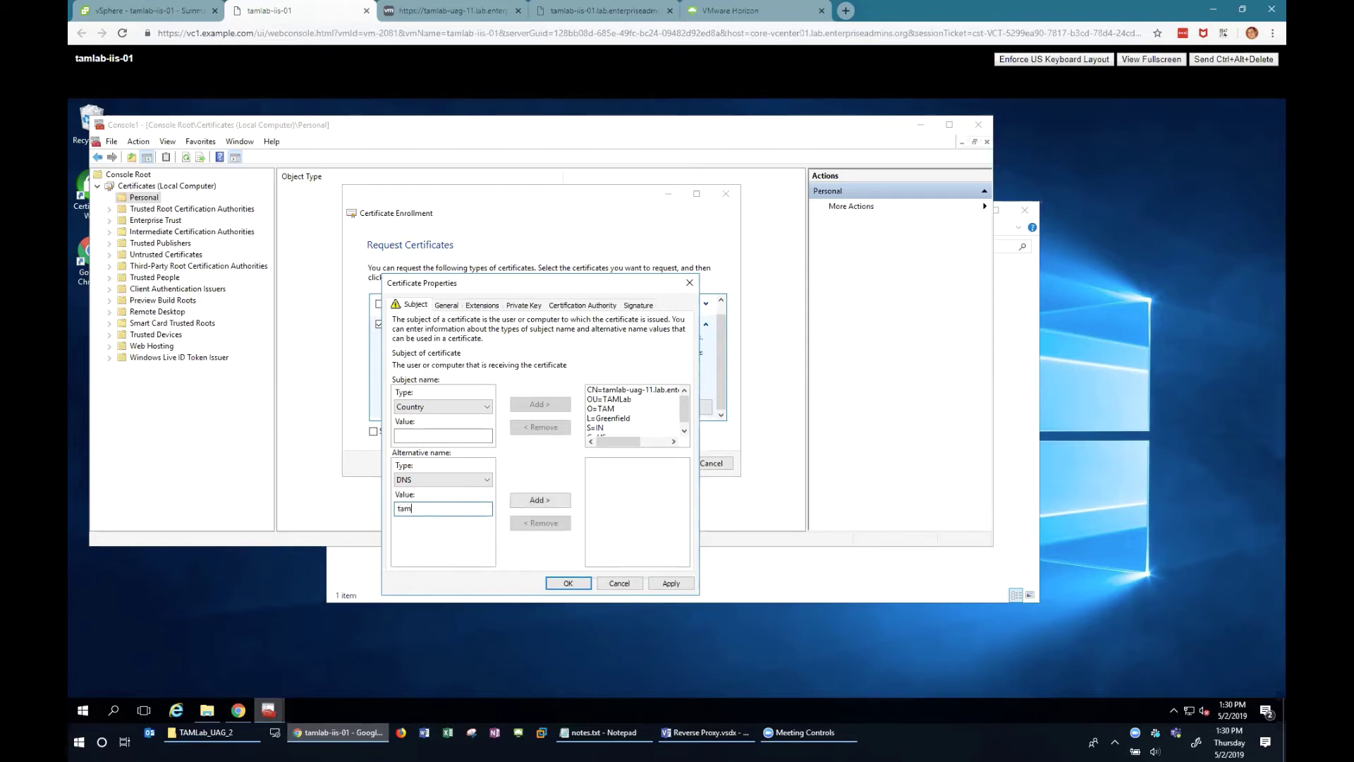
{"action": "type", "text": "-"}
{"action": "key", "text": "BackSpace"}
{"action": "type", "text": "lab"}
{"action": "type", "text": "-uag-11.lab.en"}
{"action": "type", "text": "terpr"}
{"action": "type", "text": "iseadmins.o"}
{"action": "type", "text": "rg"}
{"action": "left_click", "coordinate": [539, 499]}
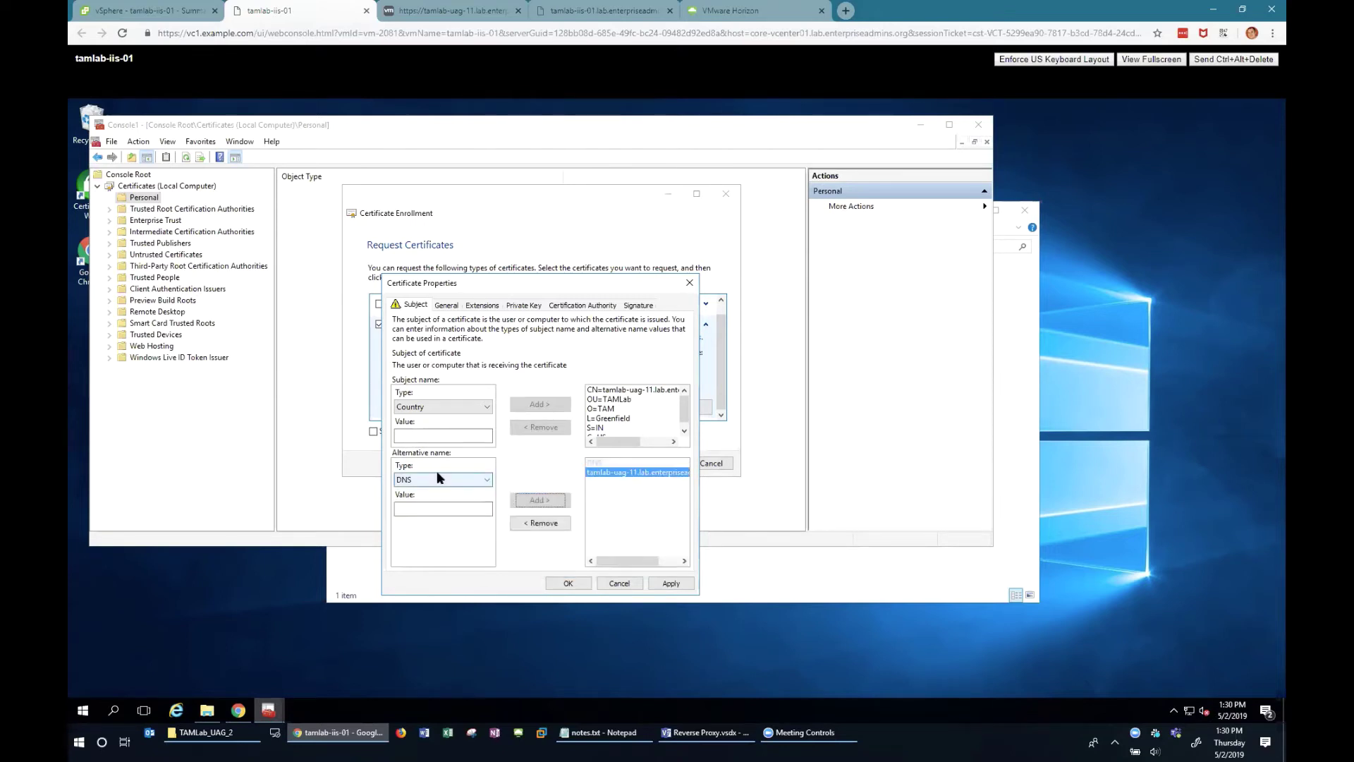
{"action": "left_click", "coordinate": [439, 480]}
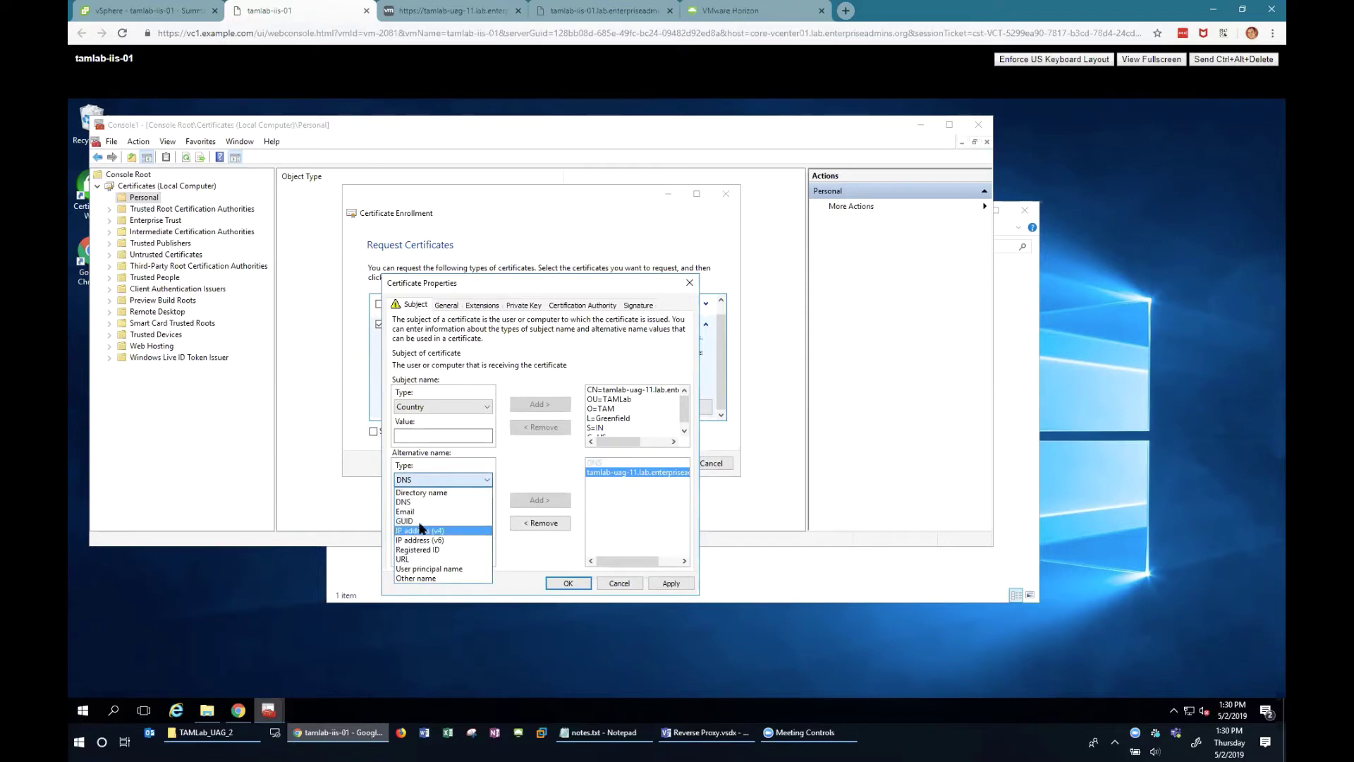
{"action": "left_click", "coordinate": [419, 530]}
{"action": "left_click", "coordinate": [484, 508]}
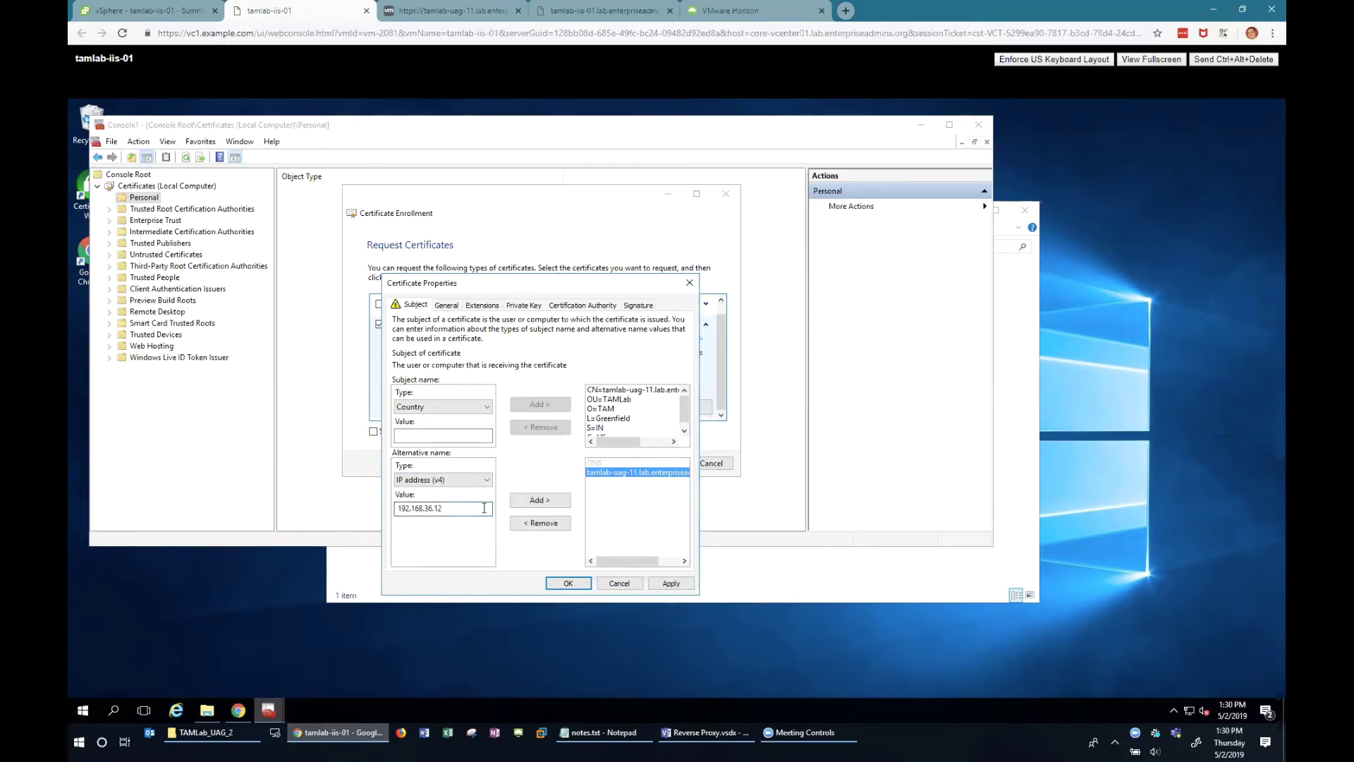
{"action": "left_click", "coordinate": [550, 502]}
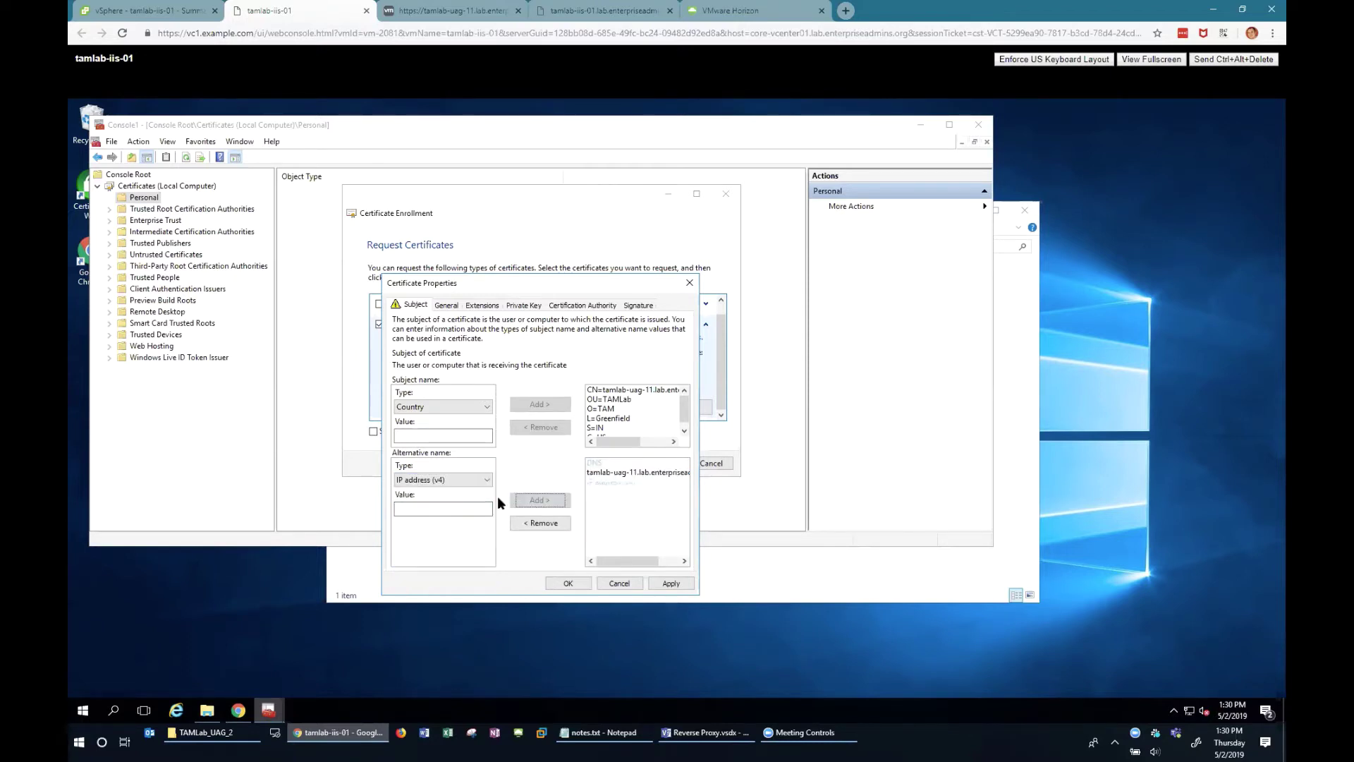
- Add DNS alternative name tamlab.enterpriseadmins.org and accept the certificate properties
{"action": "left_click", "coordinate": [430, 479]}
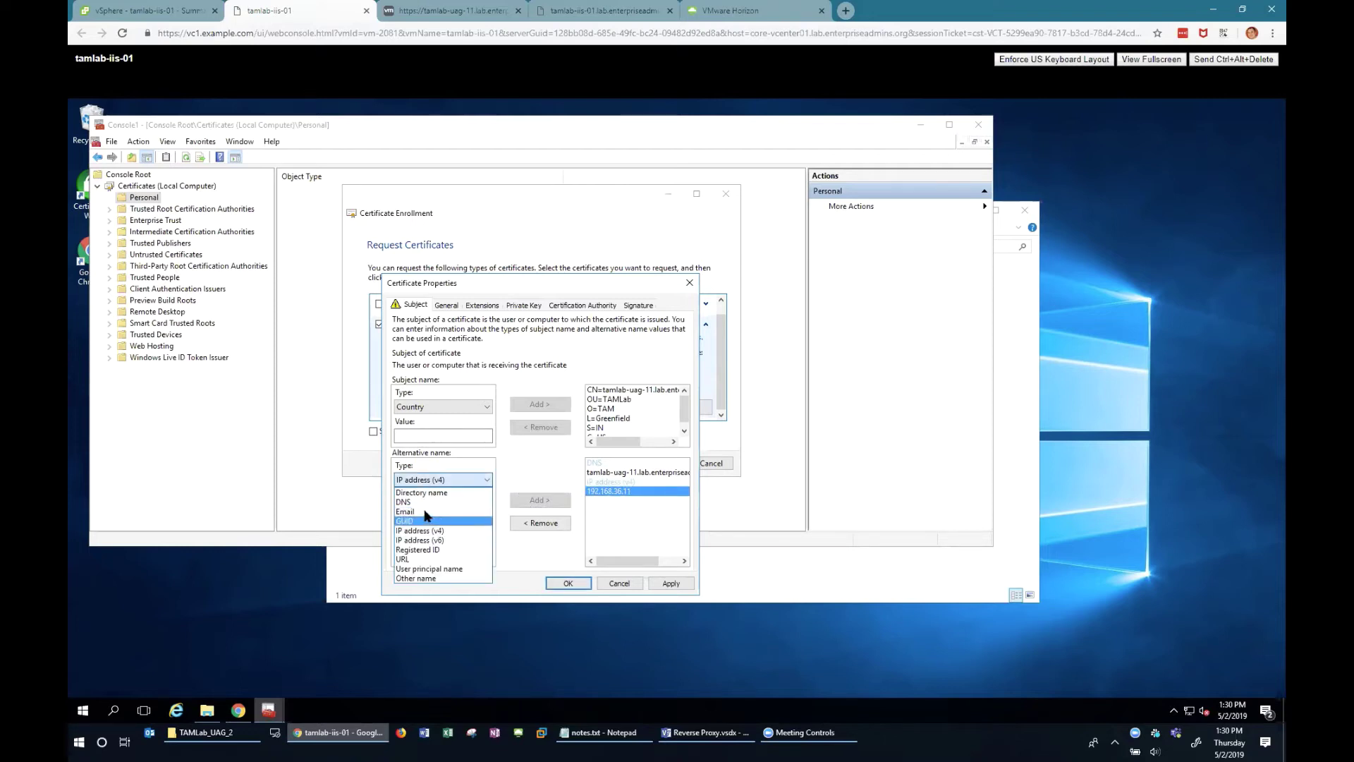
{"action": "left_click", "coordinate": [424, 502]}
{"action": "left_click", "coordinate": [433, 509]}
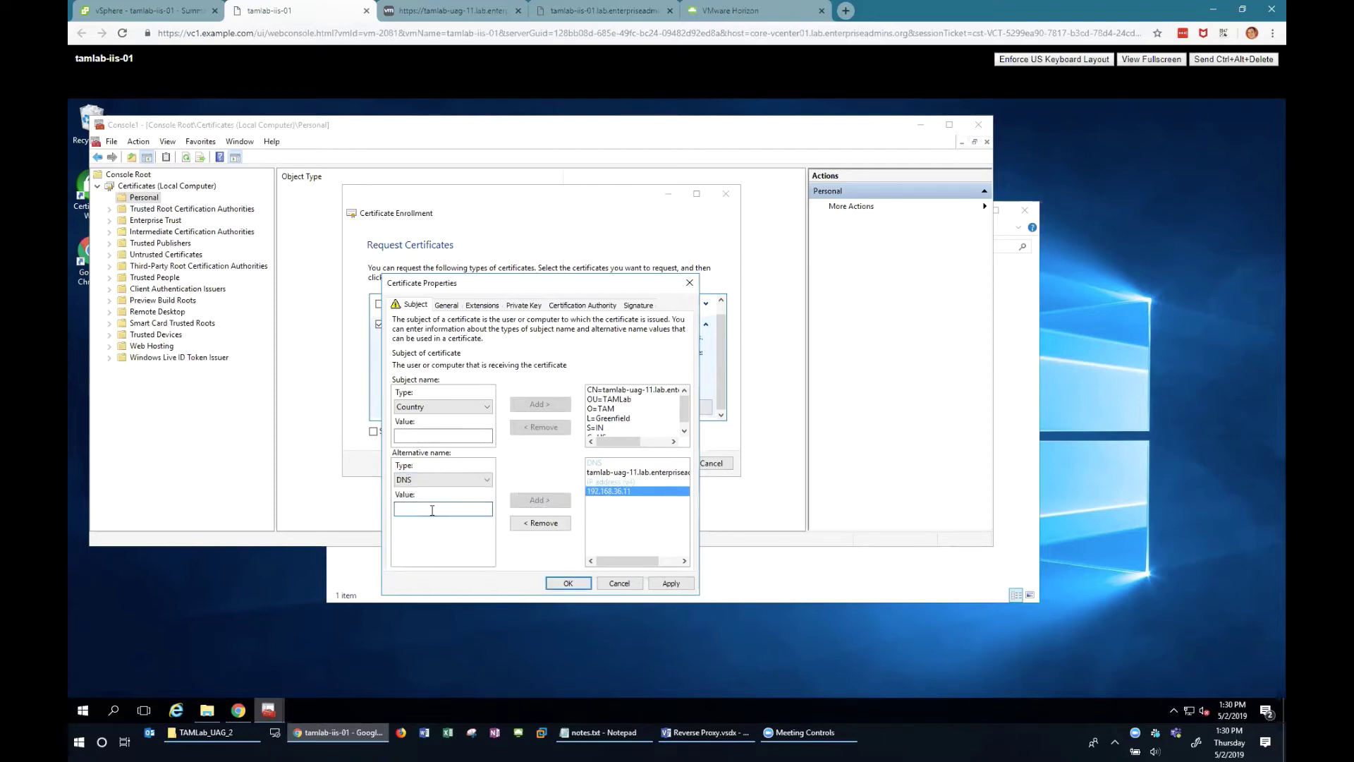
{"action": "type", "text": "tam"}
{"action": "type", "text": "lab.enterpriseadmins.org"}
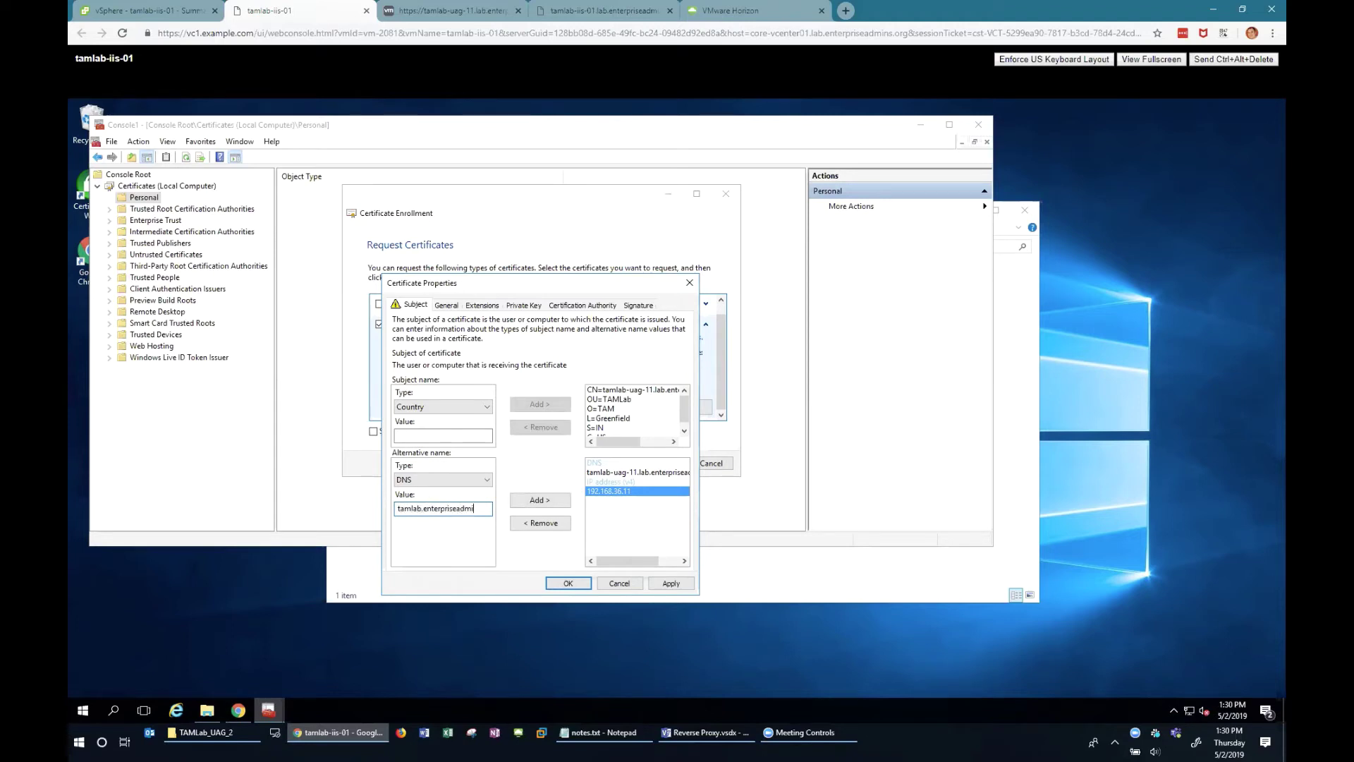
{"action": "left_click", "coordinate": [530, 499]}
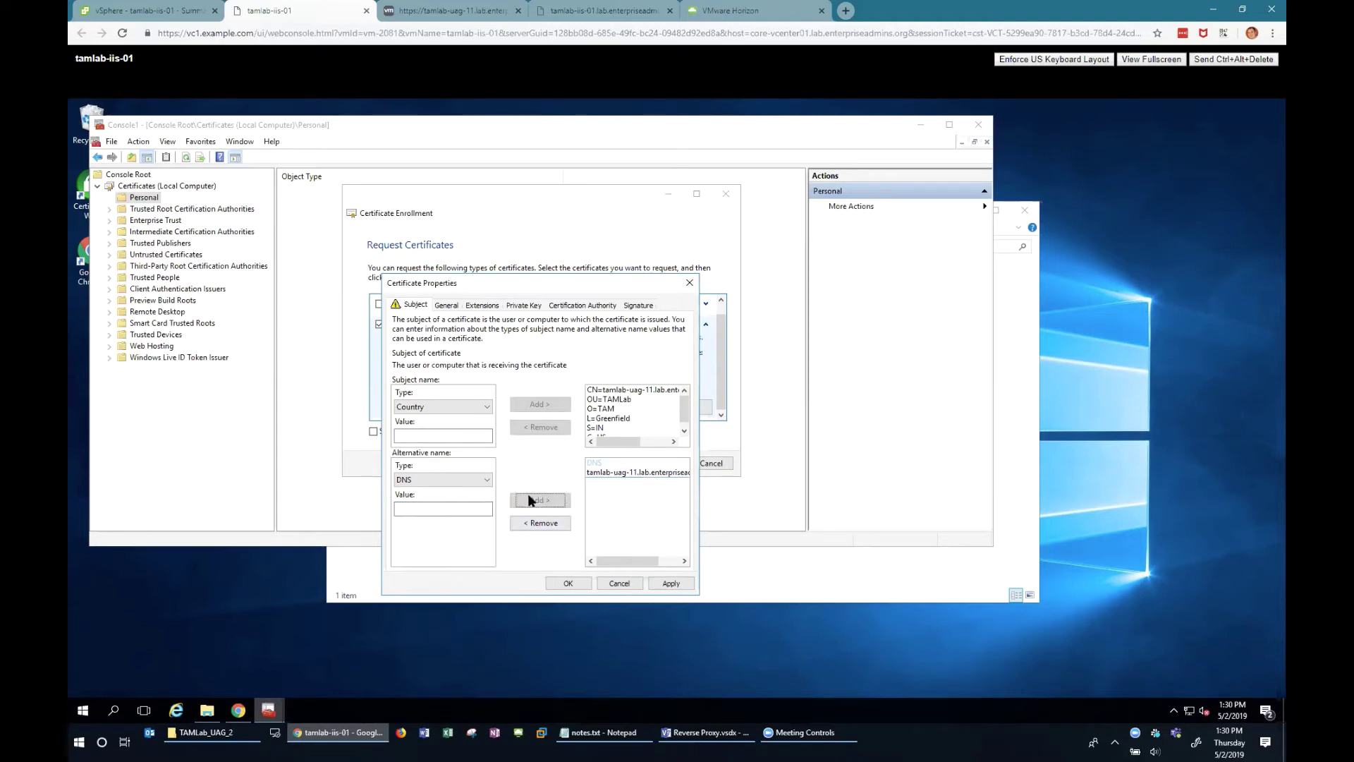
{"action": "left_click", "coordinate": [571, 583]}
- Enroll the Web Server SAN 2 certificate and select the new tamlab-uag-11 certificate under Personal > Certificates
{"action": "left_click", "coordinate": [663, 464]}
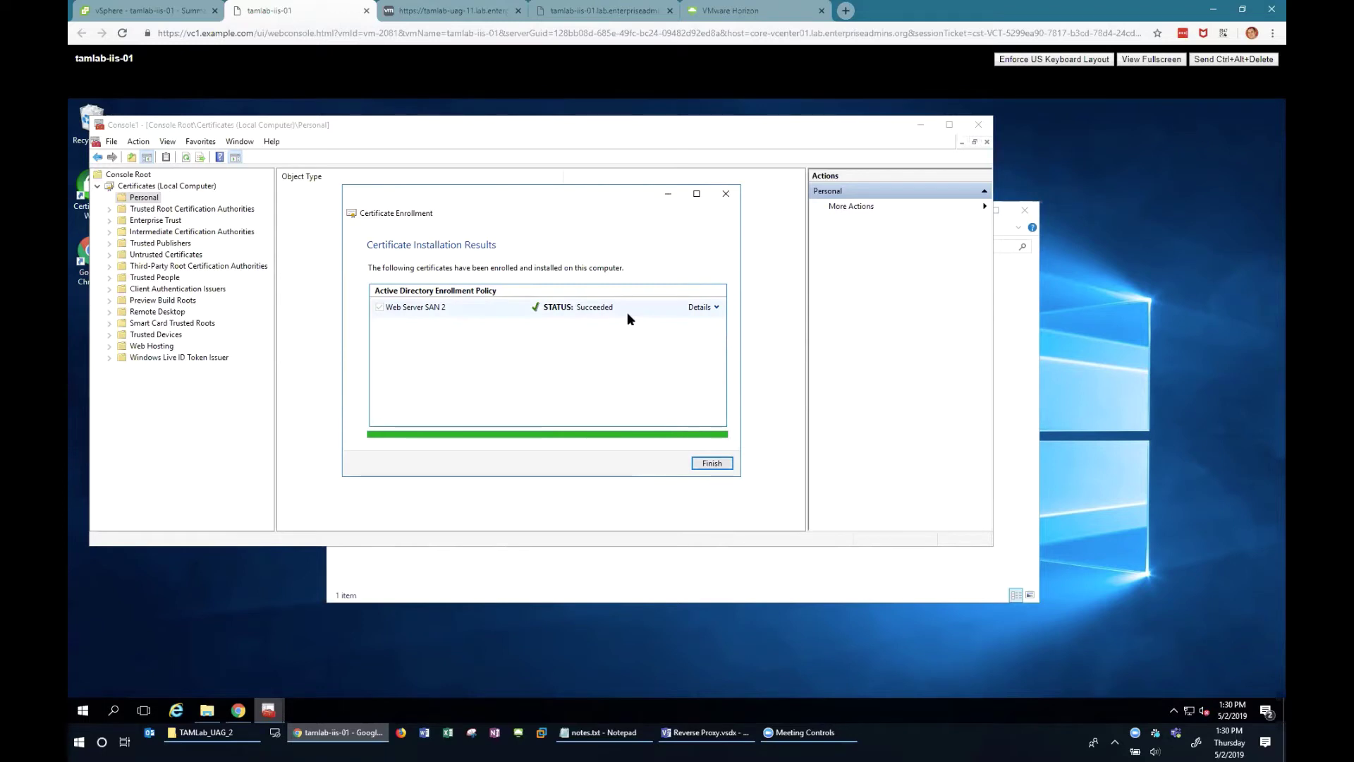
{"action": "left_click", "coordinate": [712, 463]}
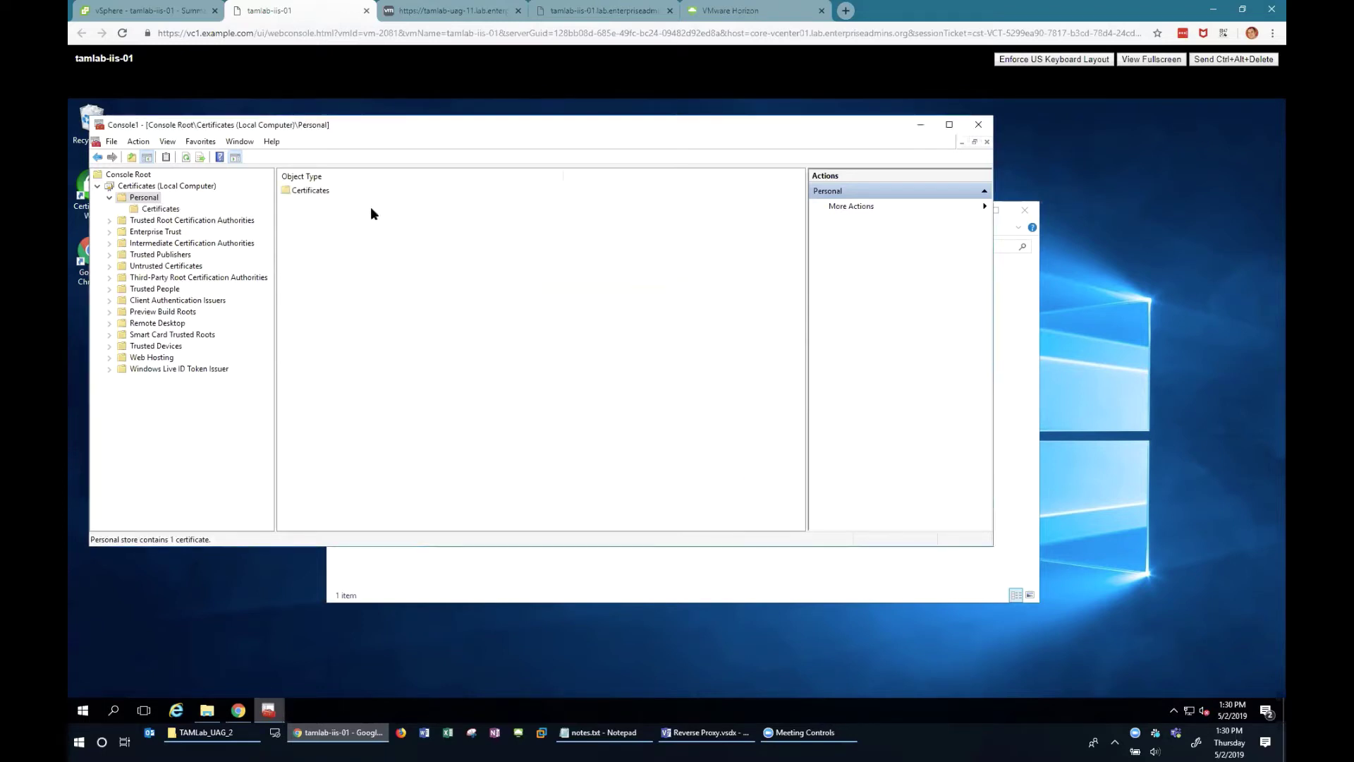
{"action": "left_click", "coordinate": [164, 209]}
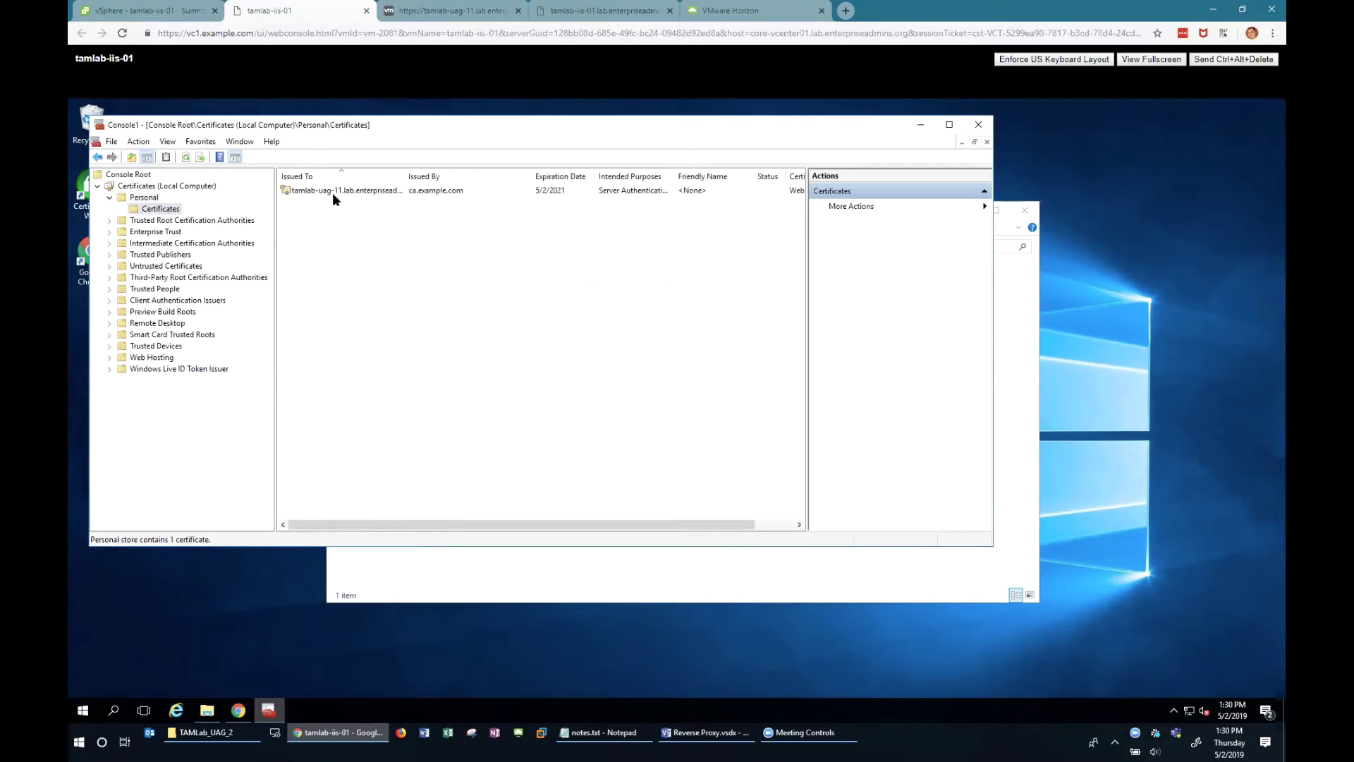
{"action": "left_click", "coordinate": [332, 195]}
- Start exporting the tamlab-uag-11 certificate with its private key as a password-protected PFX, entering the password
{"action": "right_click", "coordinate": [332, 195]}
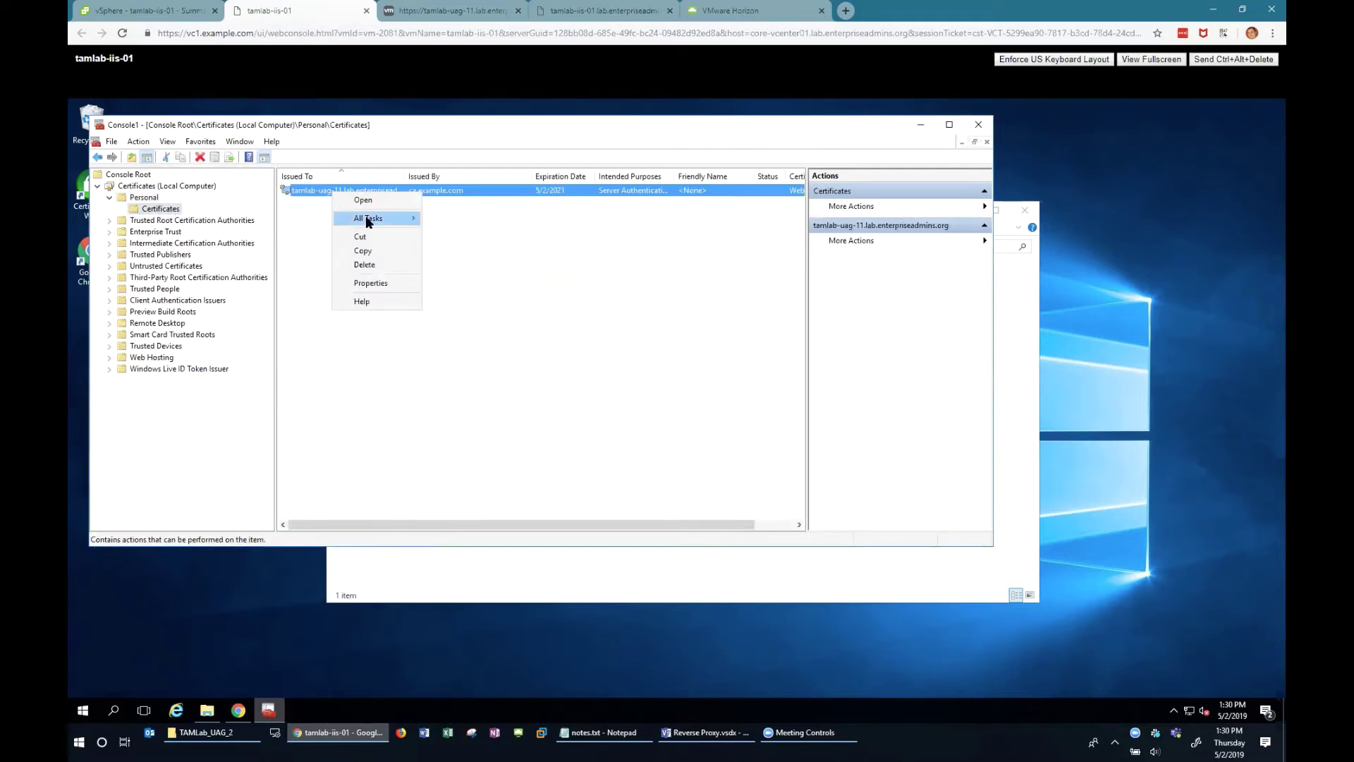
{"action": "mouse_move", "coordinate": [368, 218]}
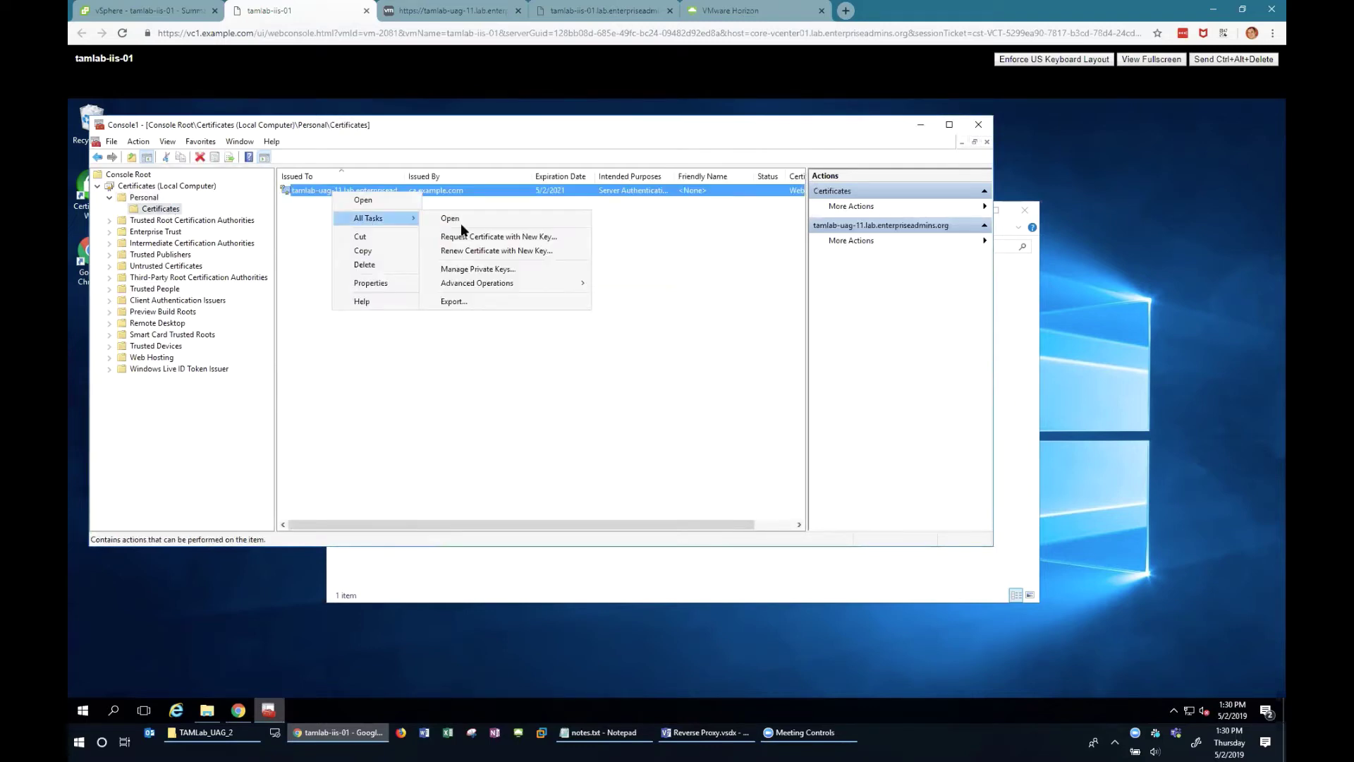
{"action": "left_click", "coordinate": [471, 300]}
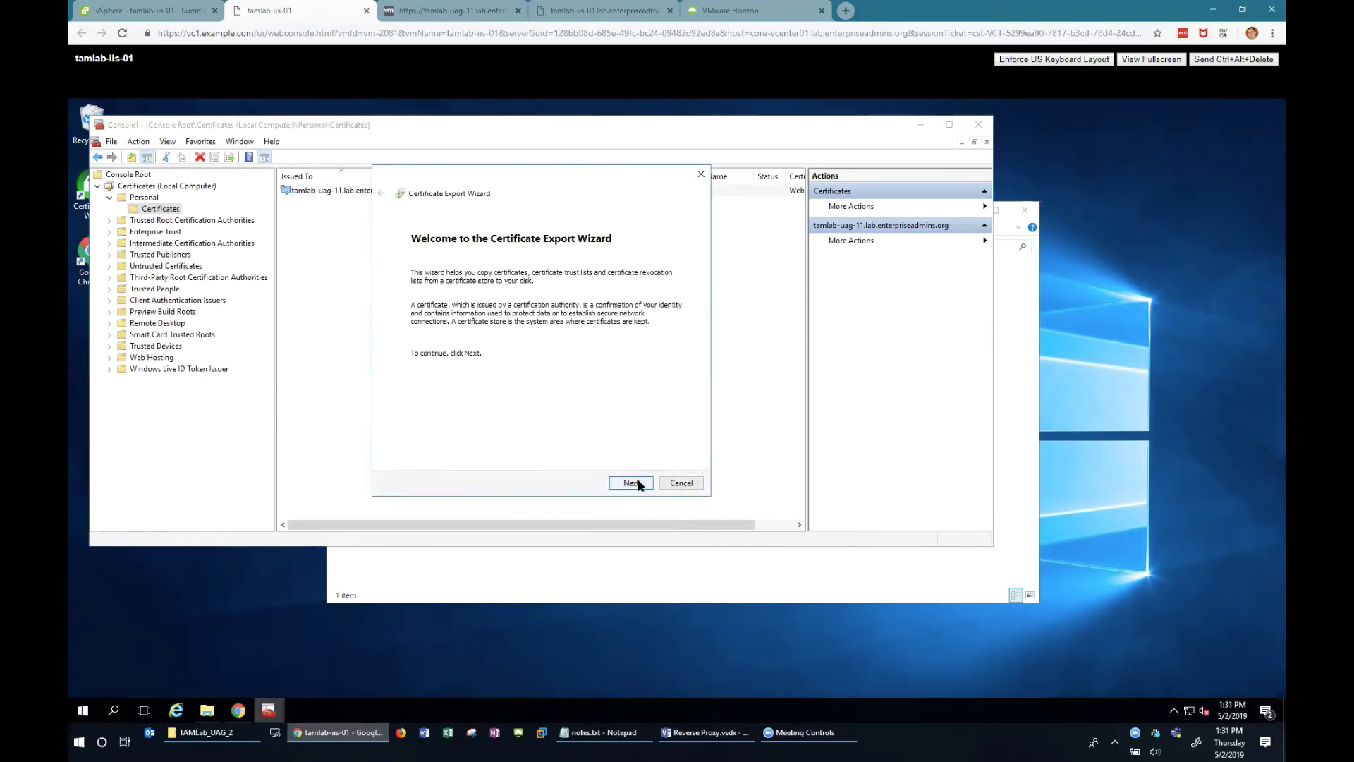
{"action": "left_click", "coordinate": [632, 482]}
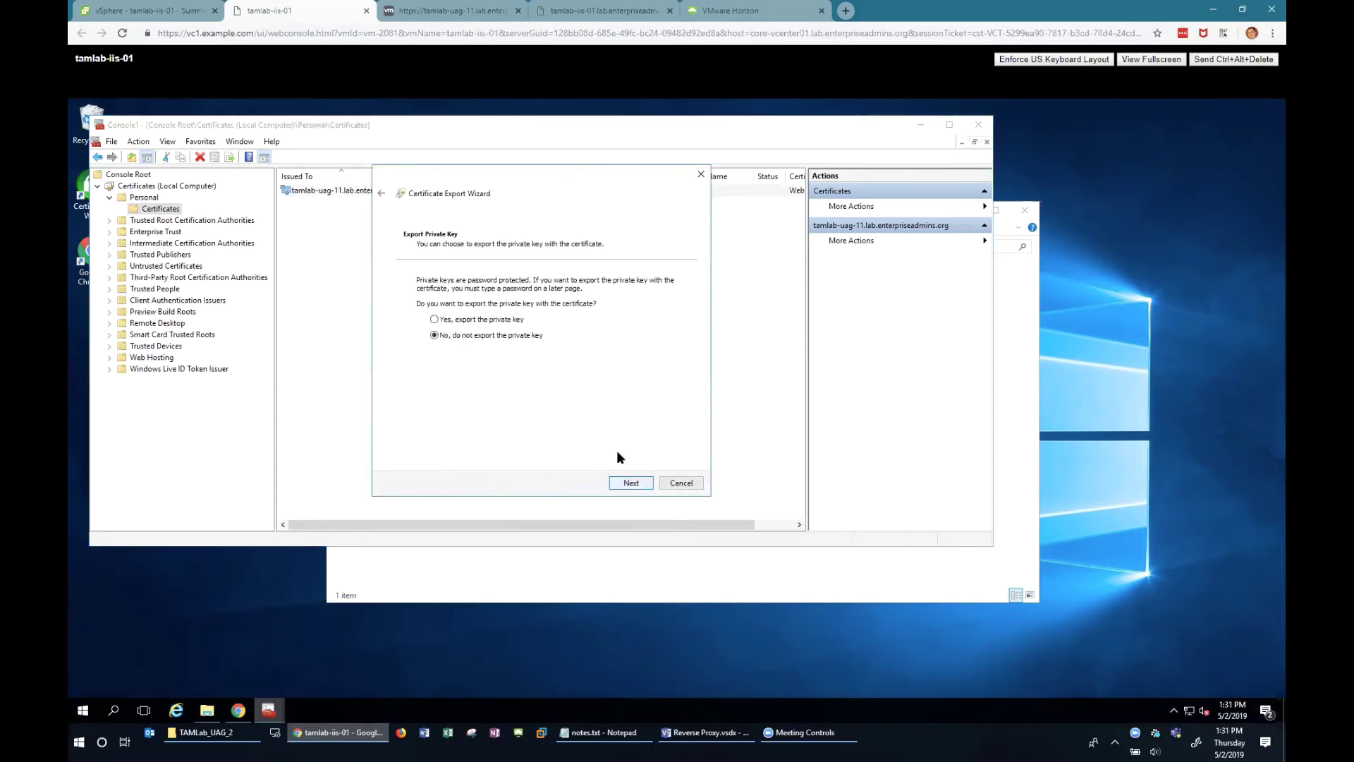
{"action": "left_click", "coordinate": [465, 322]}
{"action": "left_click", "coordinate": [637, 484]}
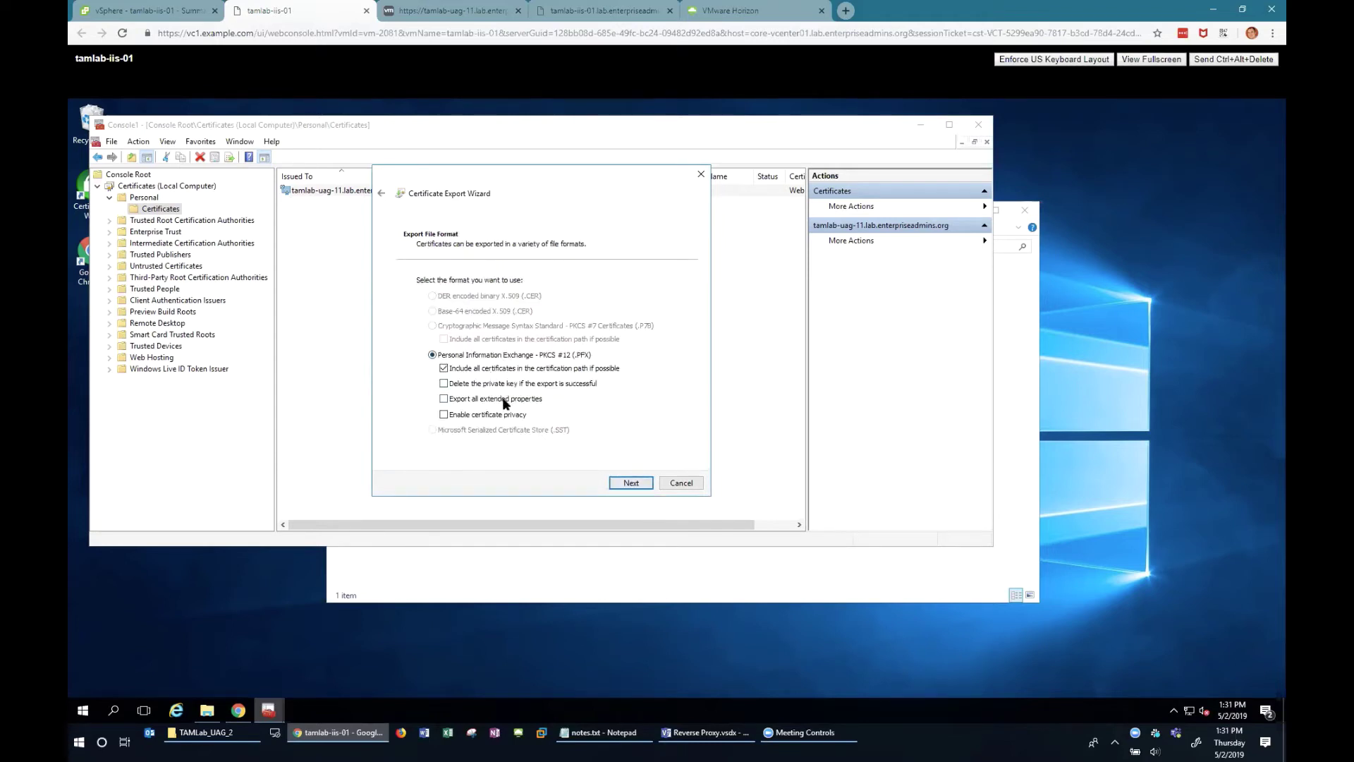
{"action": "left_click", "coordinate": [638, 484]}
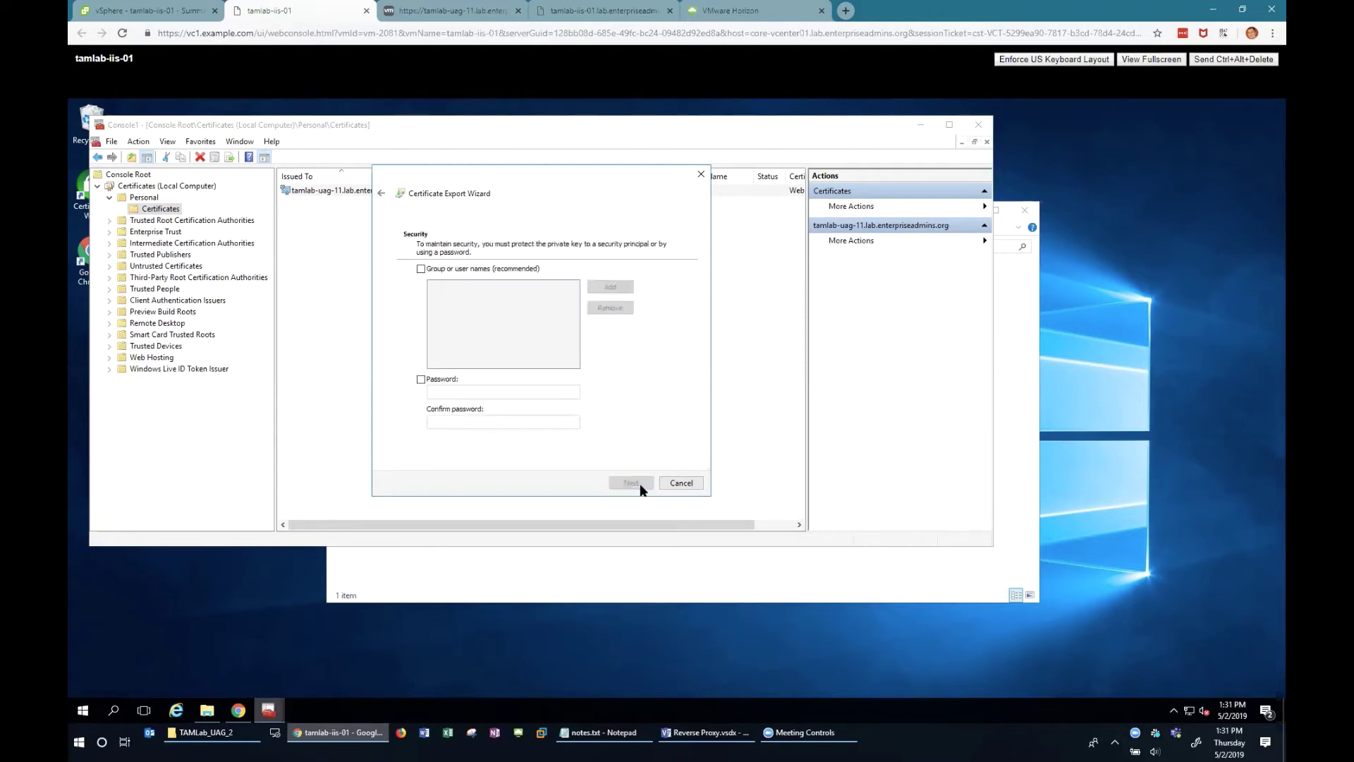
{"action": "left_click", "coordinate": [440, 381]}
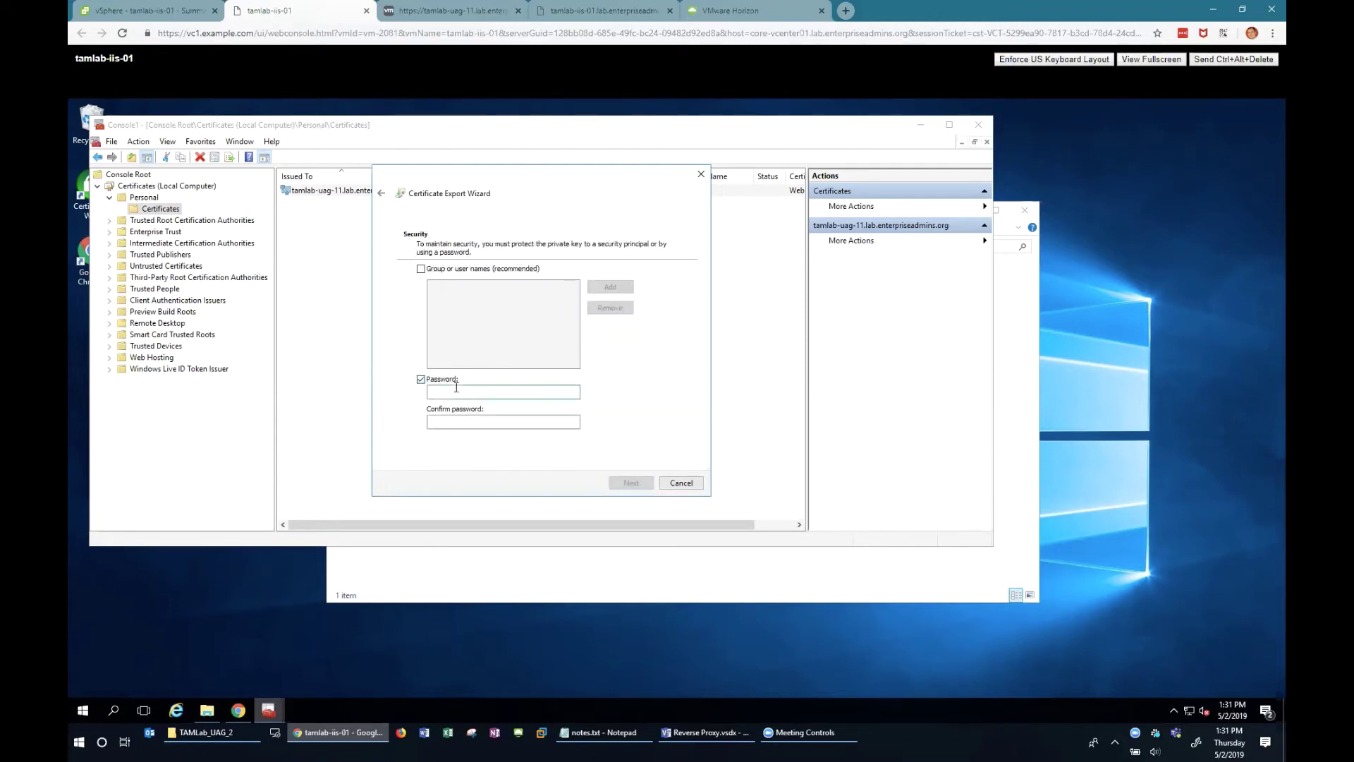
{"action": "key", "text": "Tab"}
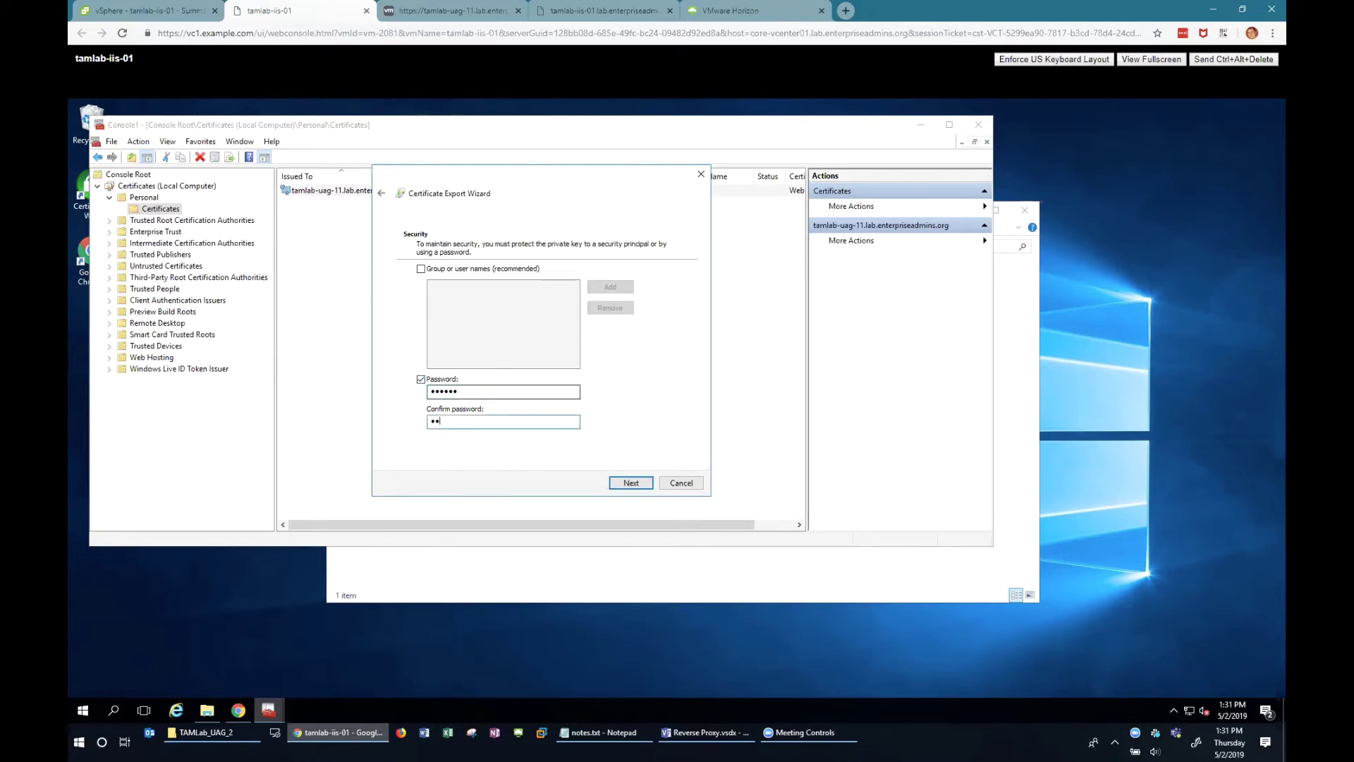
- Confirm the export password and save the PFX as tamlab-internal on the Desktop
{"action": "left_click", "coordinate": [644, 481]}
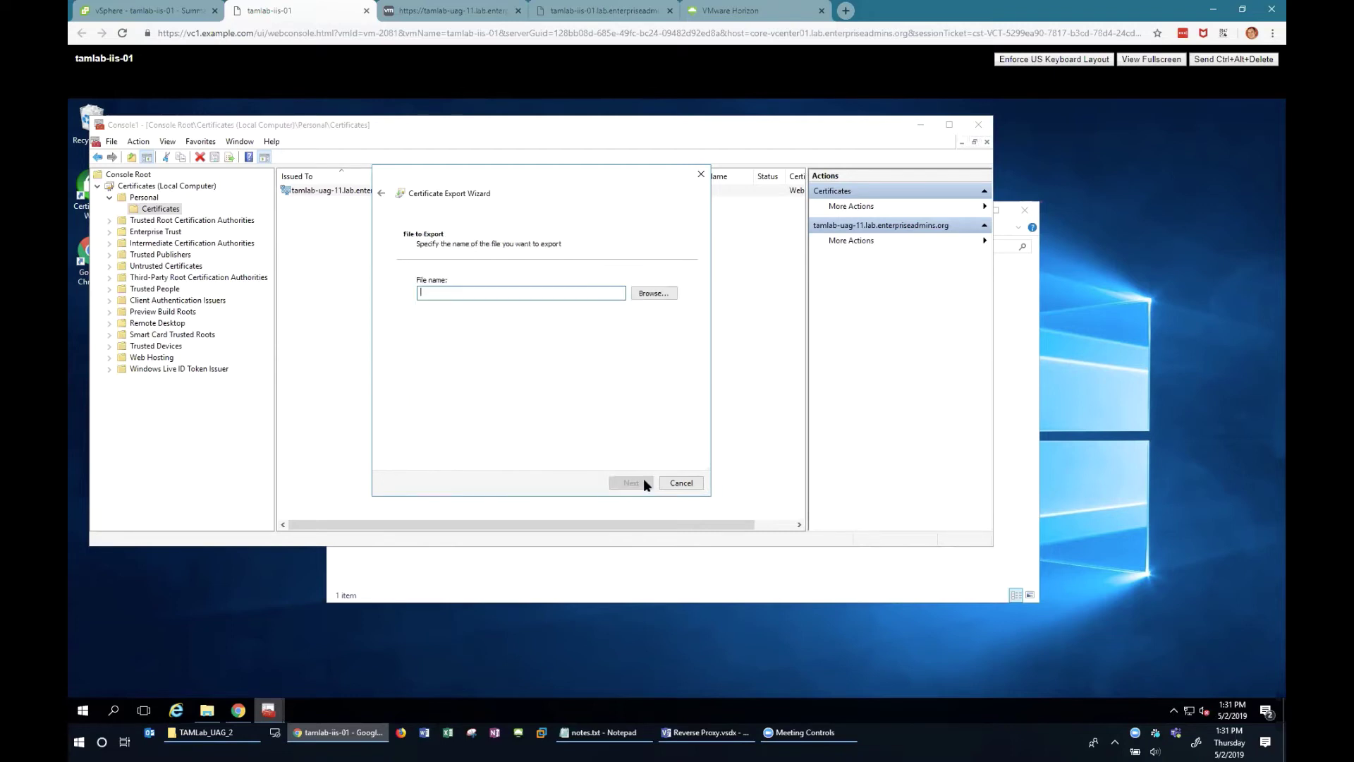
{"action": "left_click", "coordinate": [650, 292]}
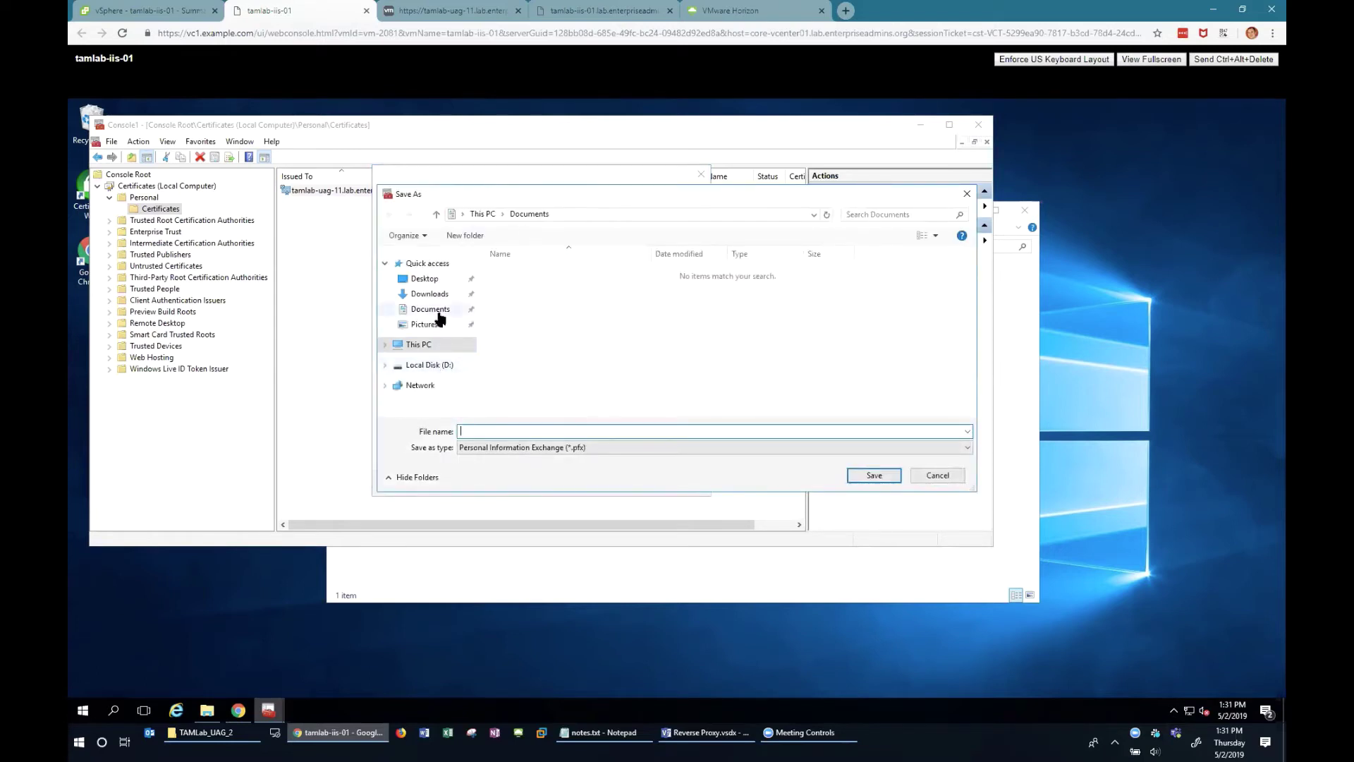
{"action": "left_click", "coordinate": [428, 280]}
{"action": "left_click", "coordinate": [534, 432]}
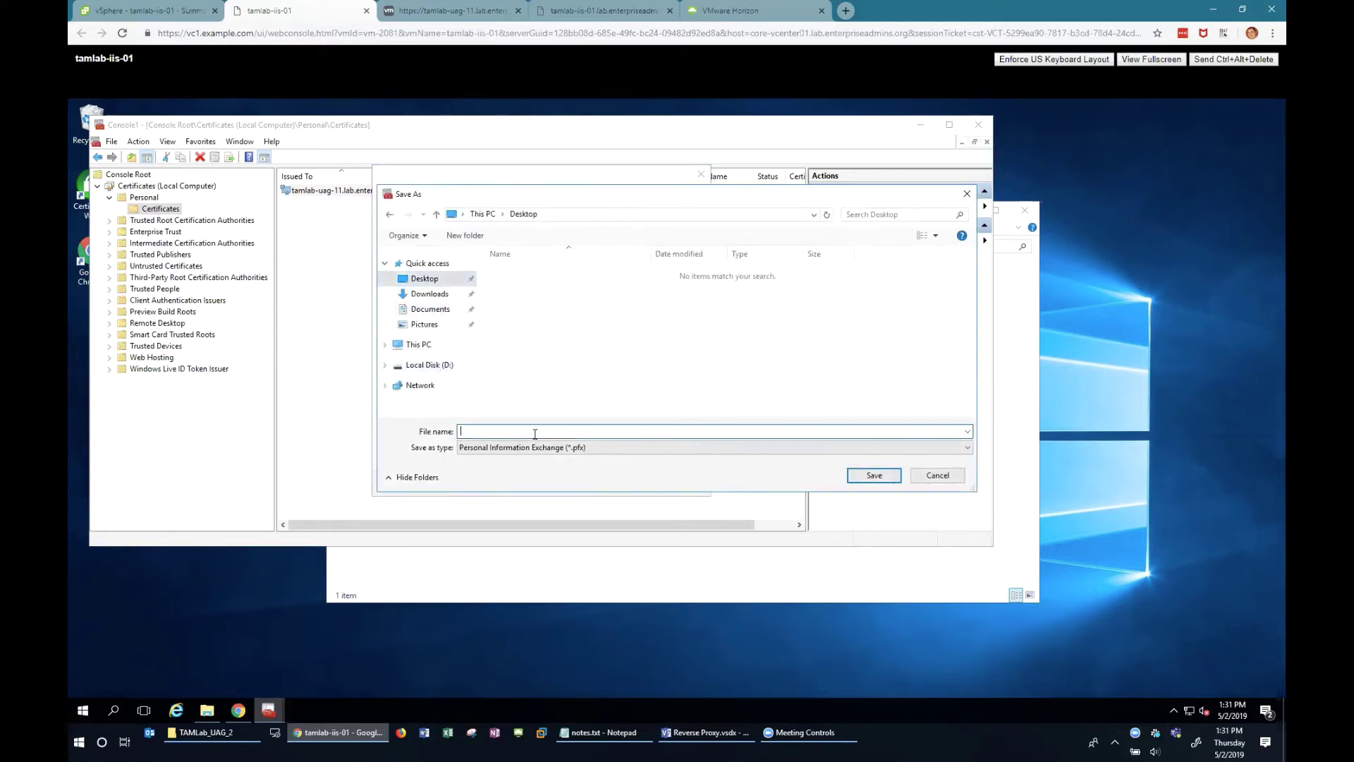
{"action": "type", "text": "tamlab-internal"}
{"action": "left_click", "coordinate": [885, 471]}
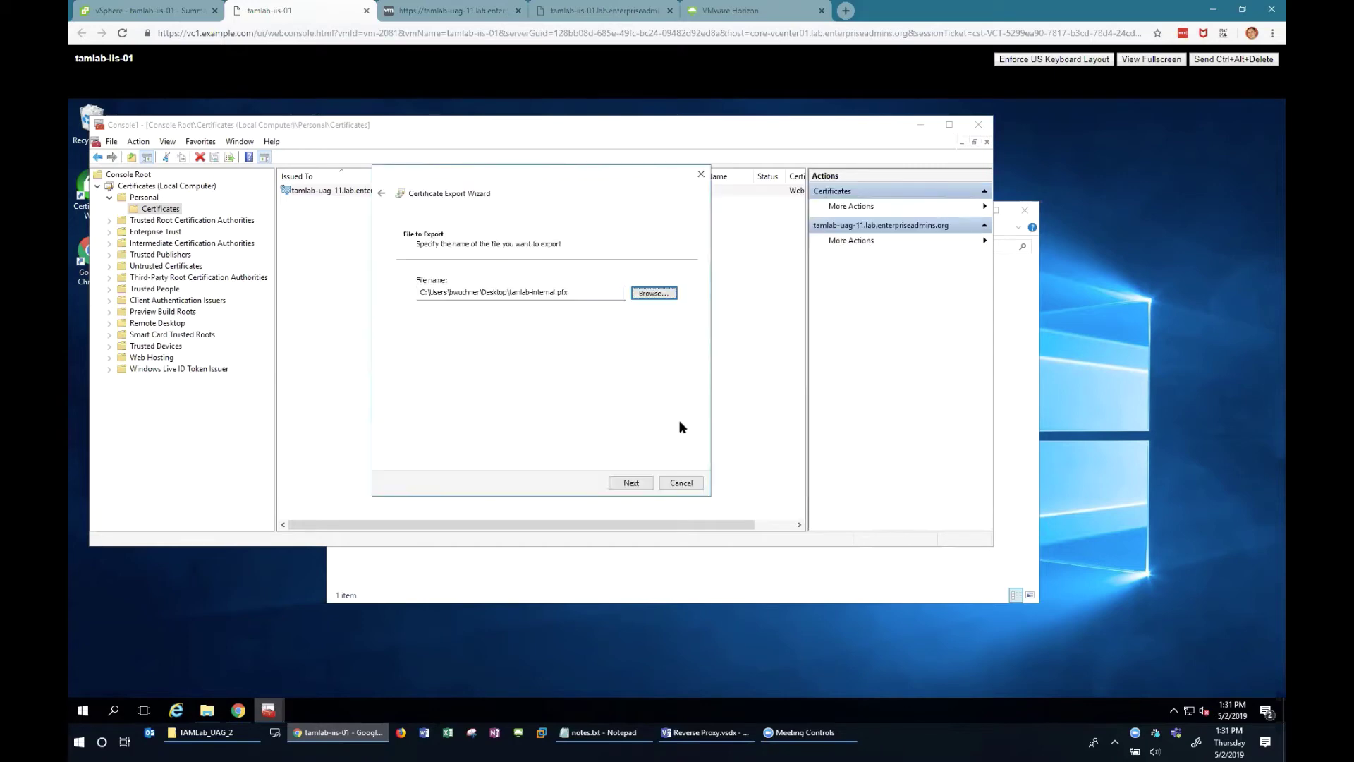
{"action": "left_click", "coordinate": [634, 482]}
- Complete the certificate export, minimize the console, and open tamlab-internal.pfx from the desktop
{"action": "left_click", "coordinate": [627, 483]}
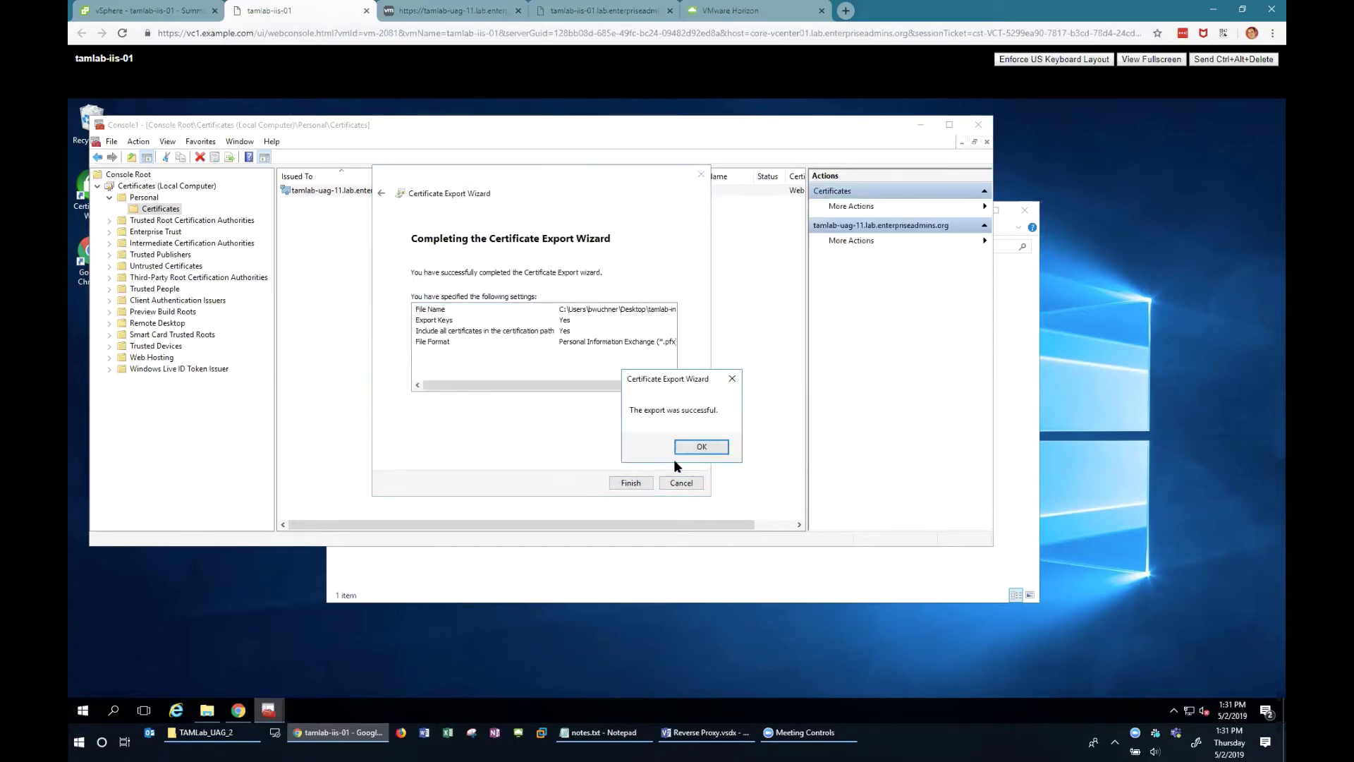
{"action": "left_click", "coordinate": [699, 447]}
{"action": "left_click", "coordinate": [920, 125]}
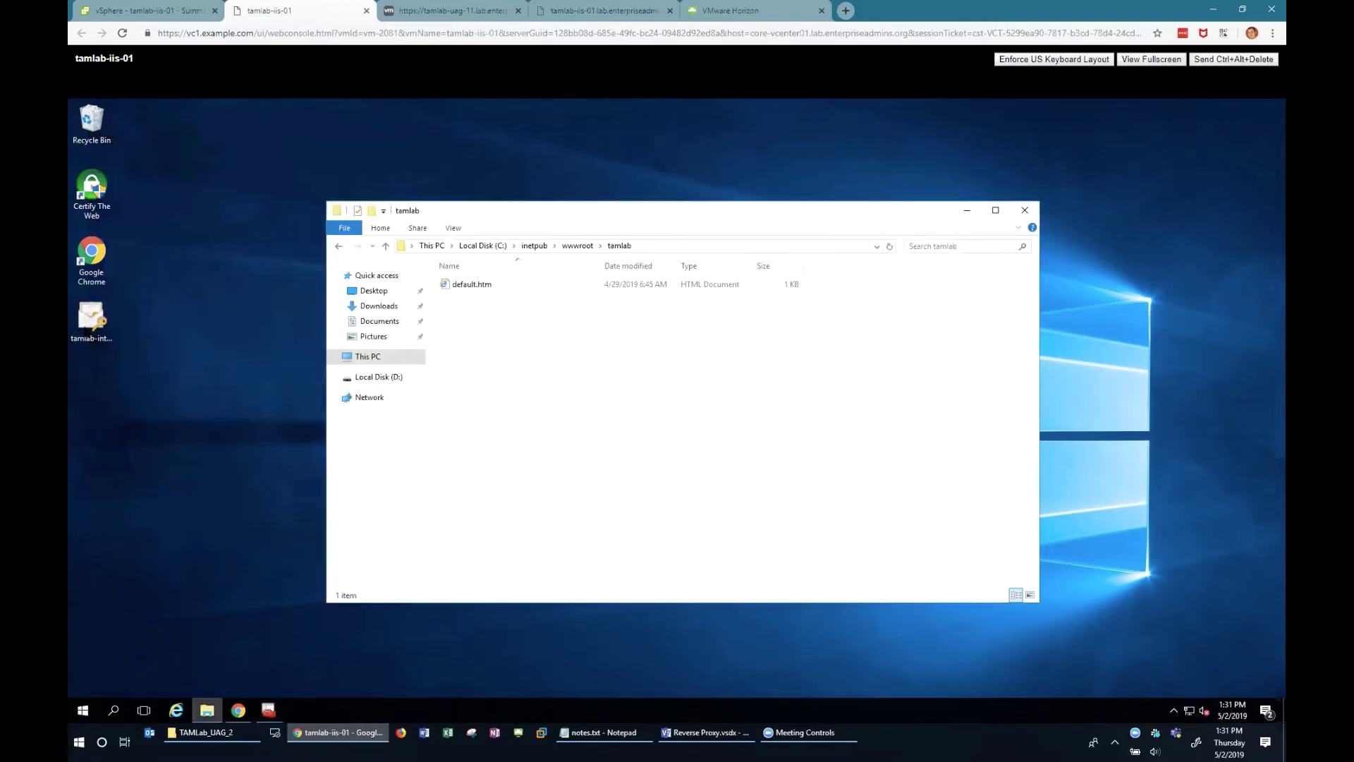
{"action": "left_click", "coordinate": [93, 322]}
{"action": "left_click_drag", "start_coordinate": [197, 208], "coordinate": [198, 205]}
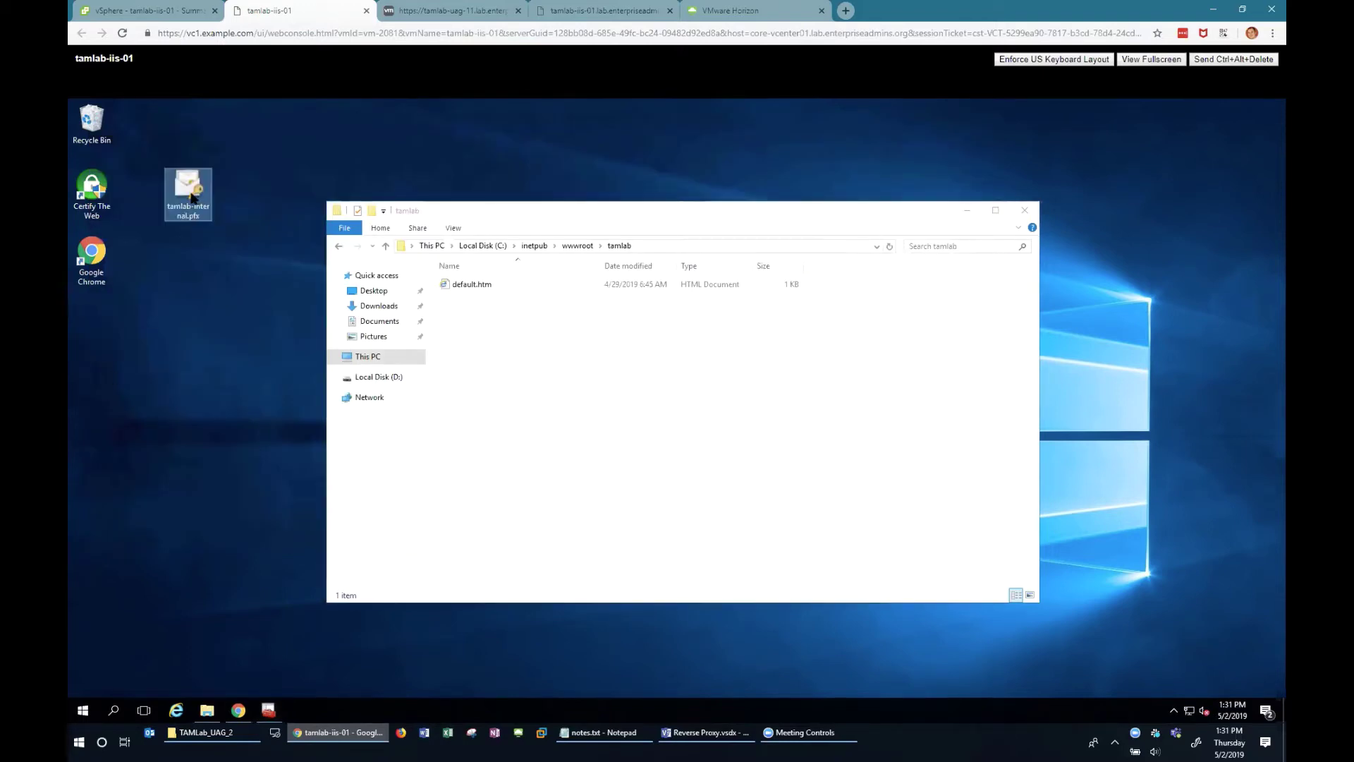
{"action": "right_click", "coordinate": [199, 205]}
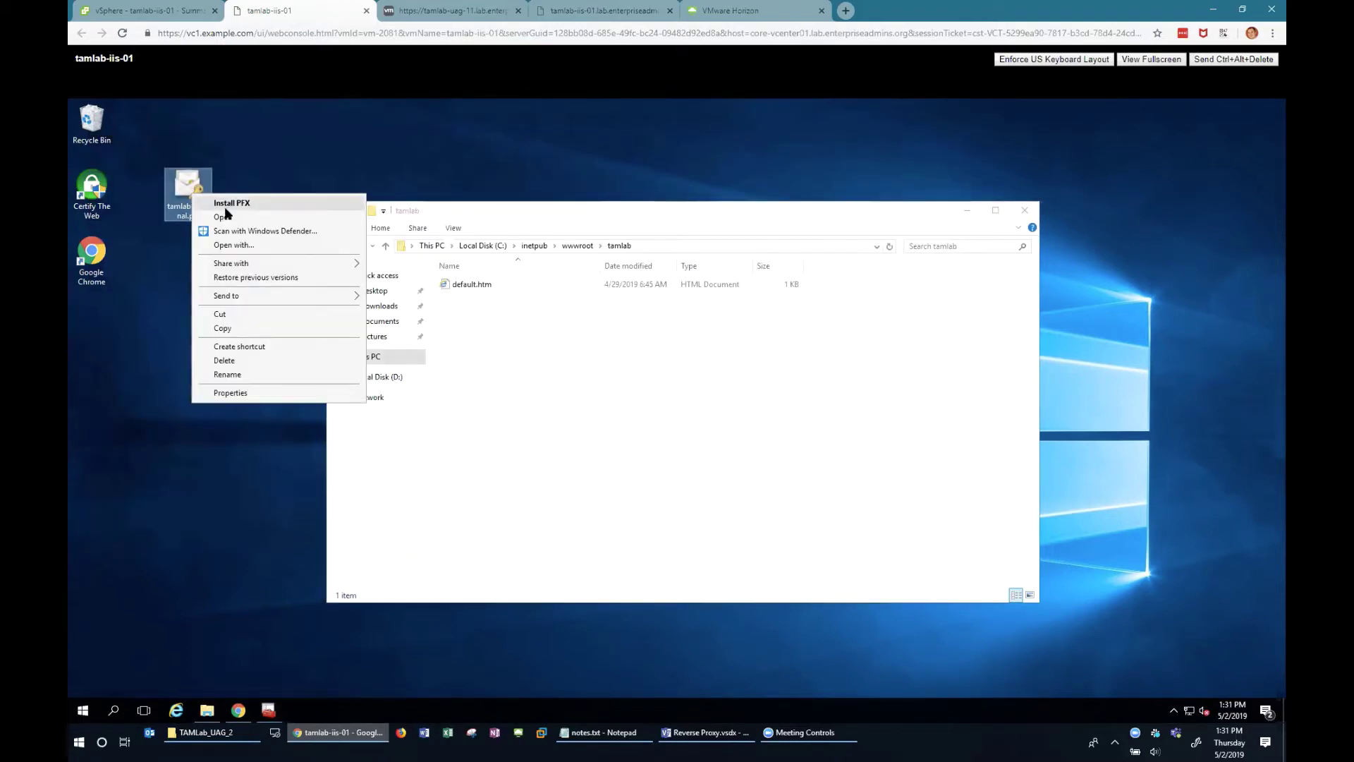
{"action": "left_click", "coordinate": [229, 217]}
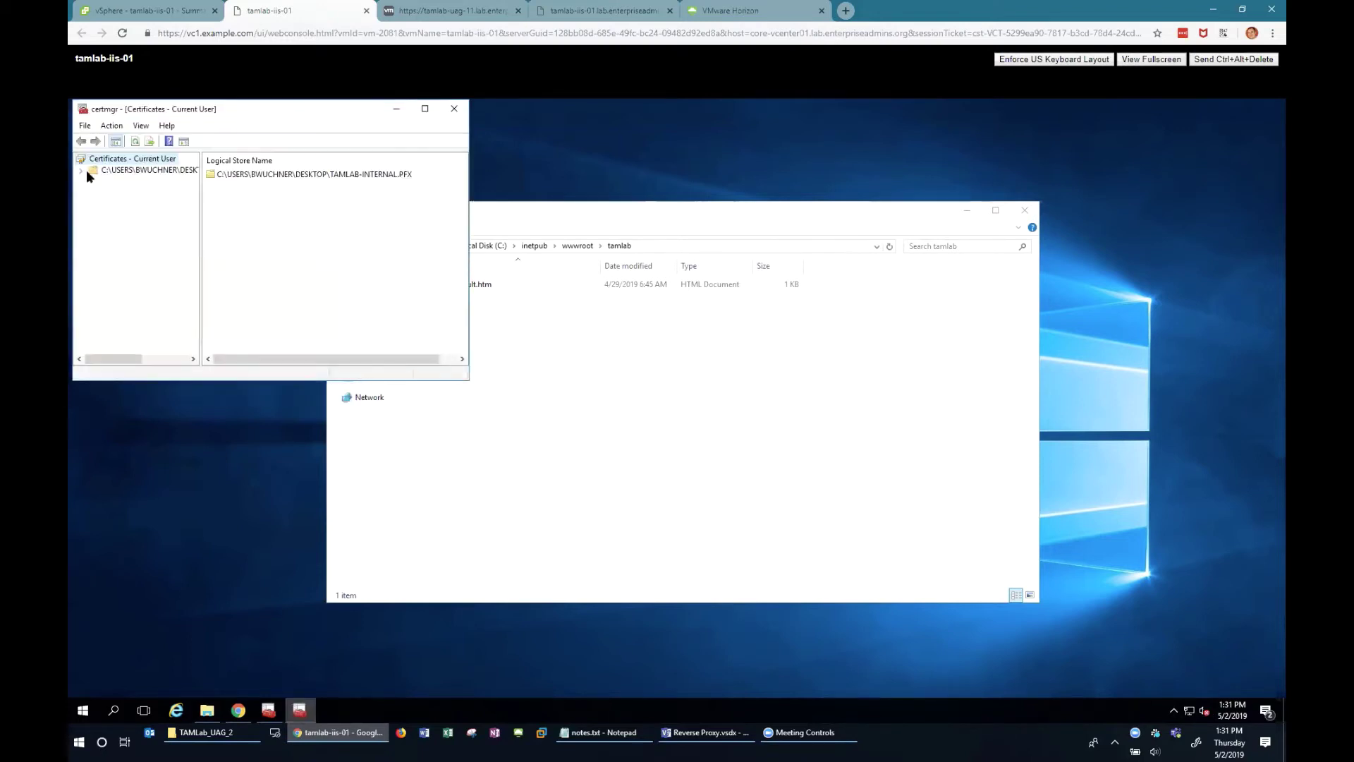
- Expand the PFX store to list its ca.example.com and tamlab-uag-11 certificates, widening the columns
{"action": "double_click", "coordinate": [121, 171]}
{"action": "left_click", "coordinate": [124, 182]}
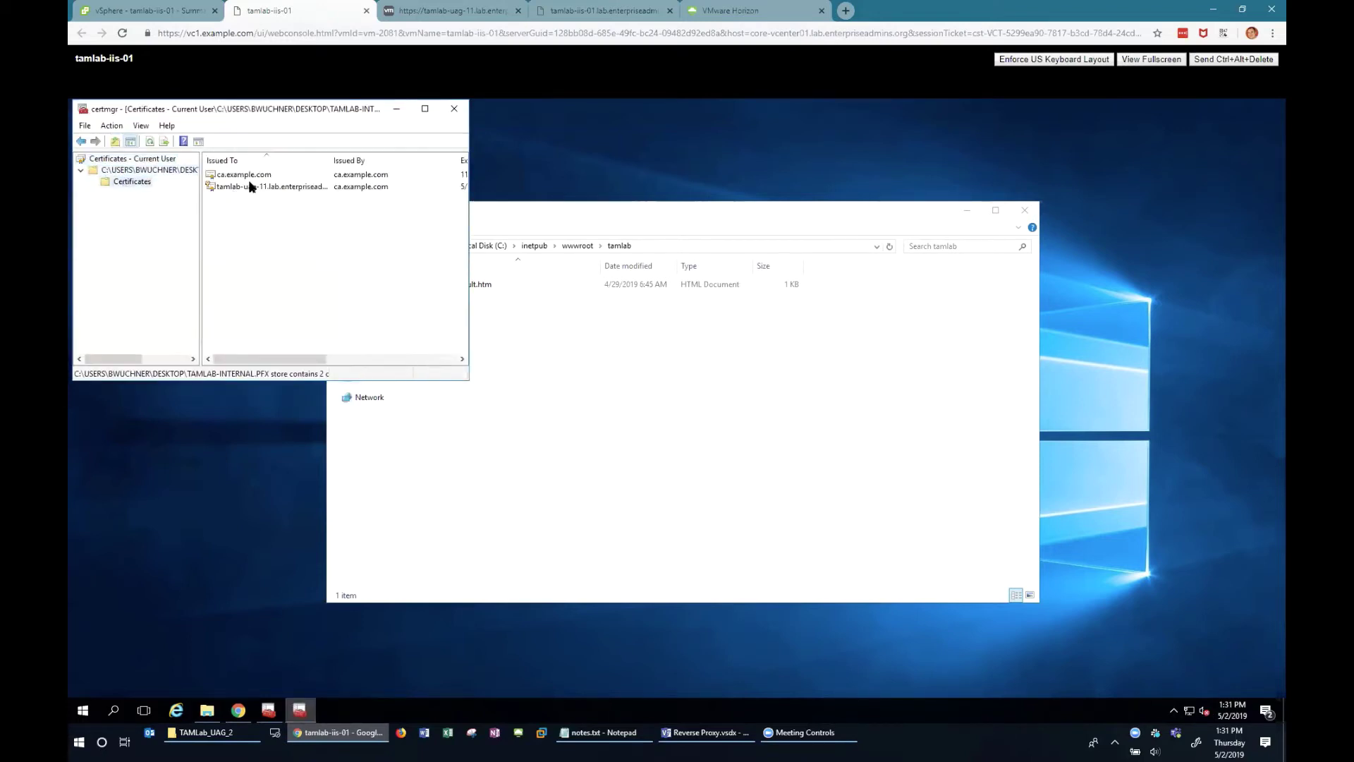
{"action": "left_click", "coordinate": [249, 188]}
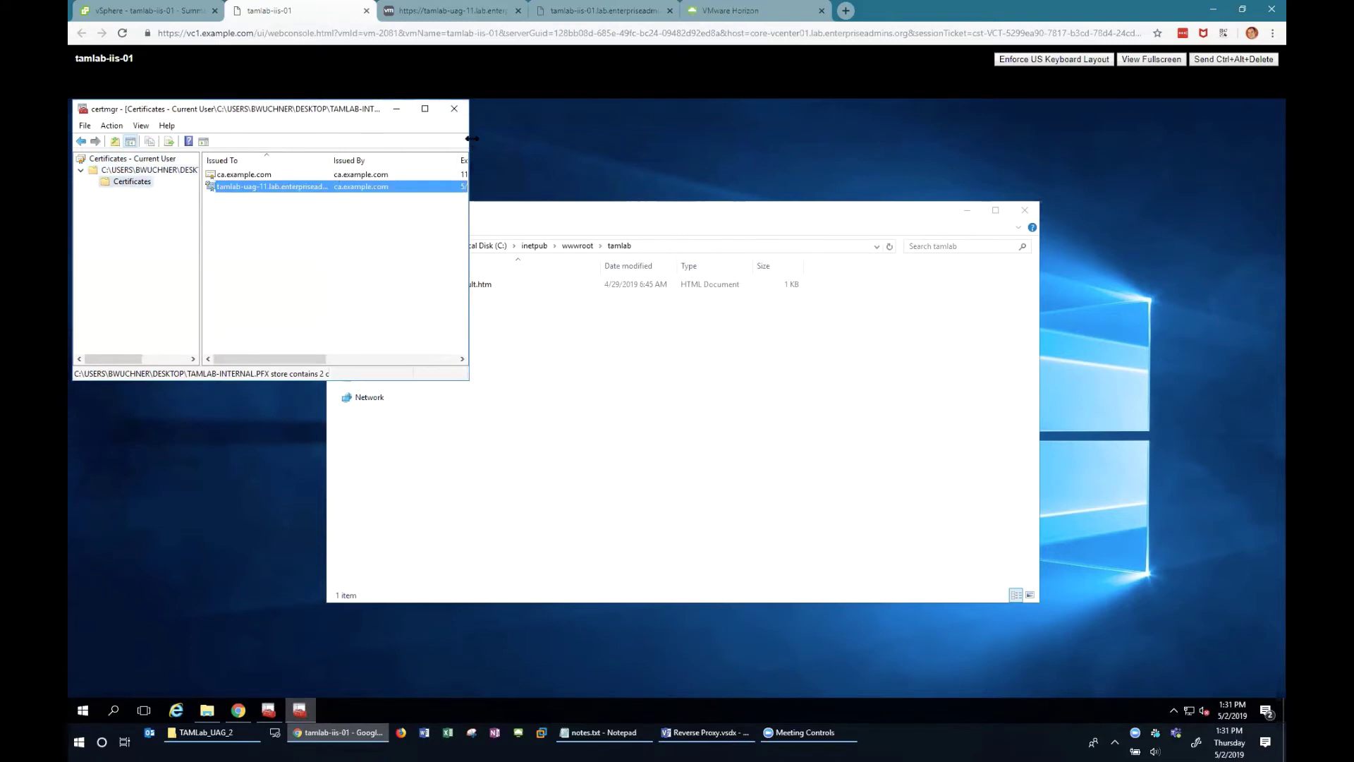
{"action": "left_click_drag", "start_coordinate": [471, 139], "coordinate": [611, 139]}
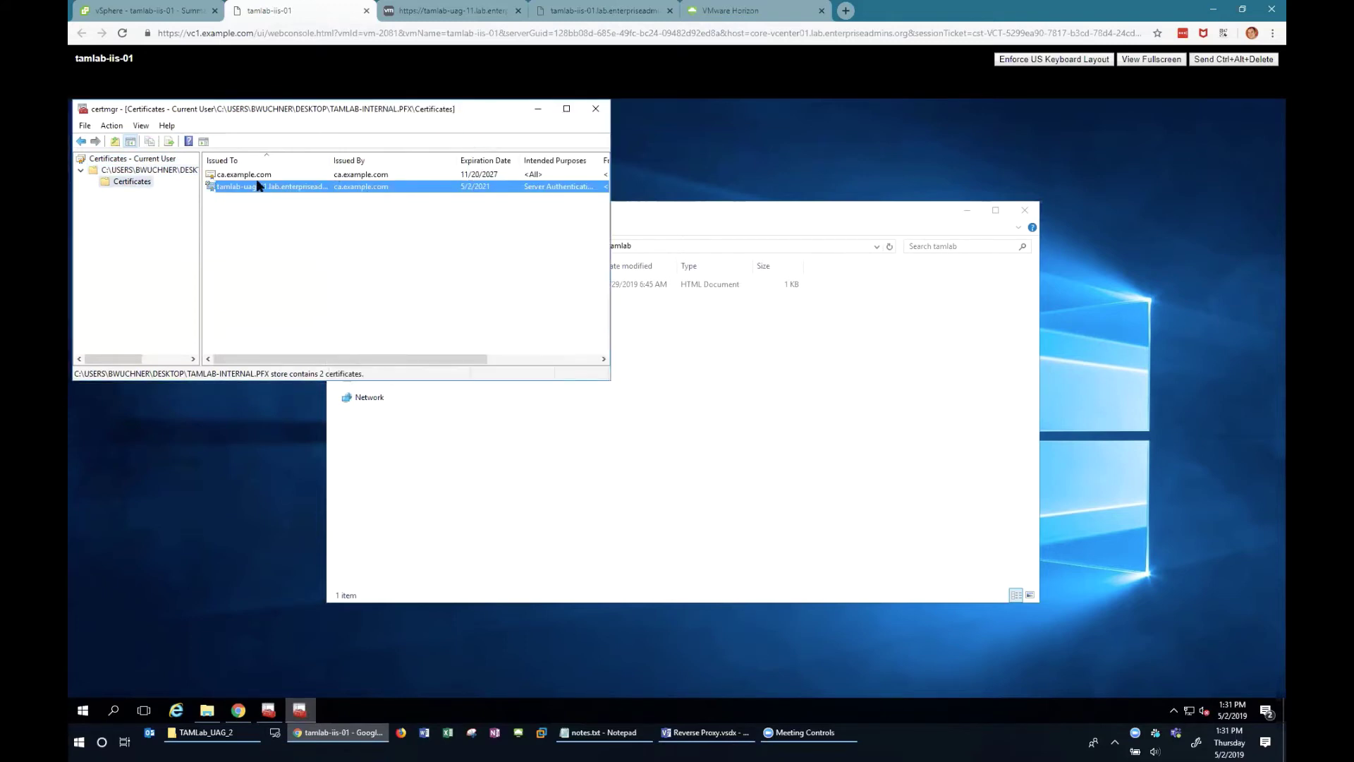
{"action": "left_click", "coordinate": [244, 177]}
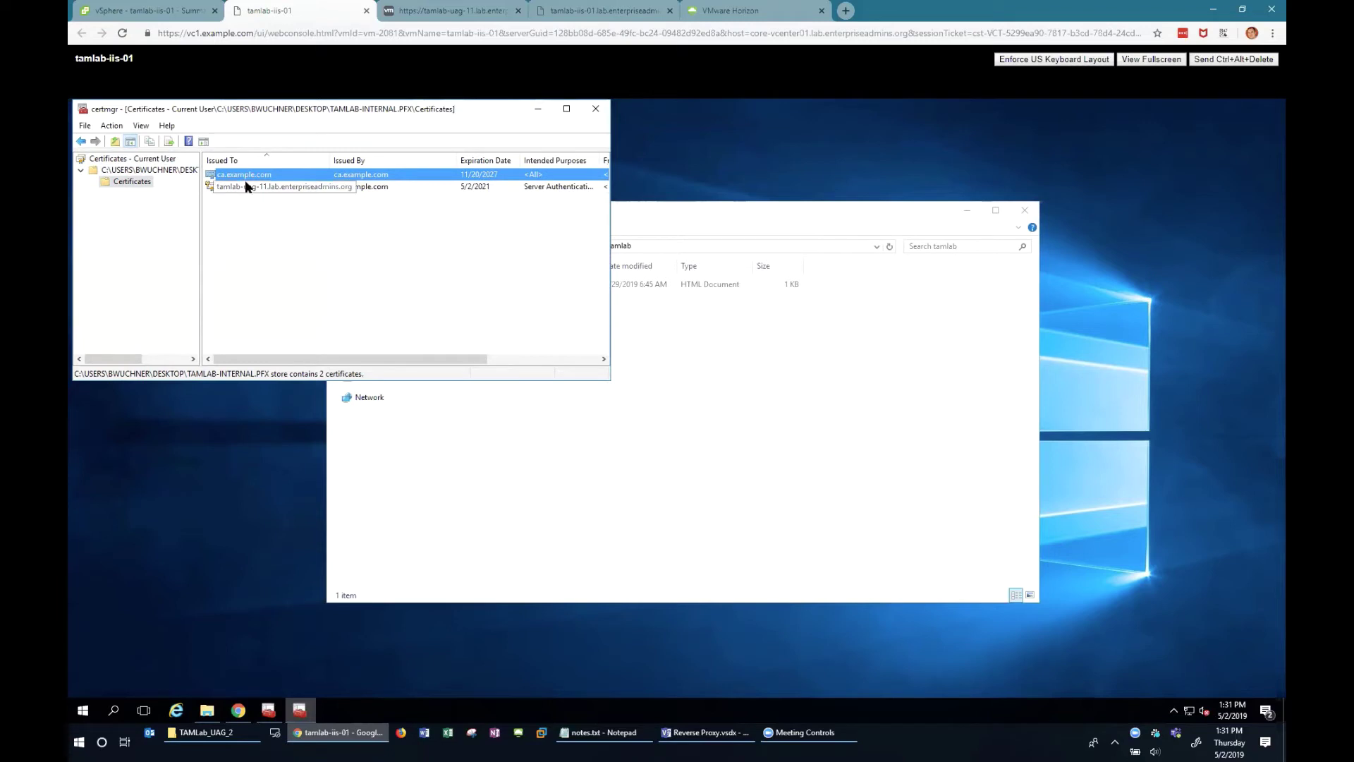
{"action": "right_click", "coordinate": [243, 188]}
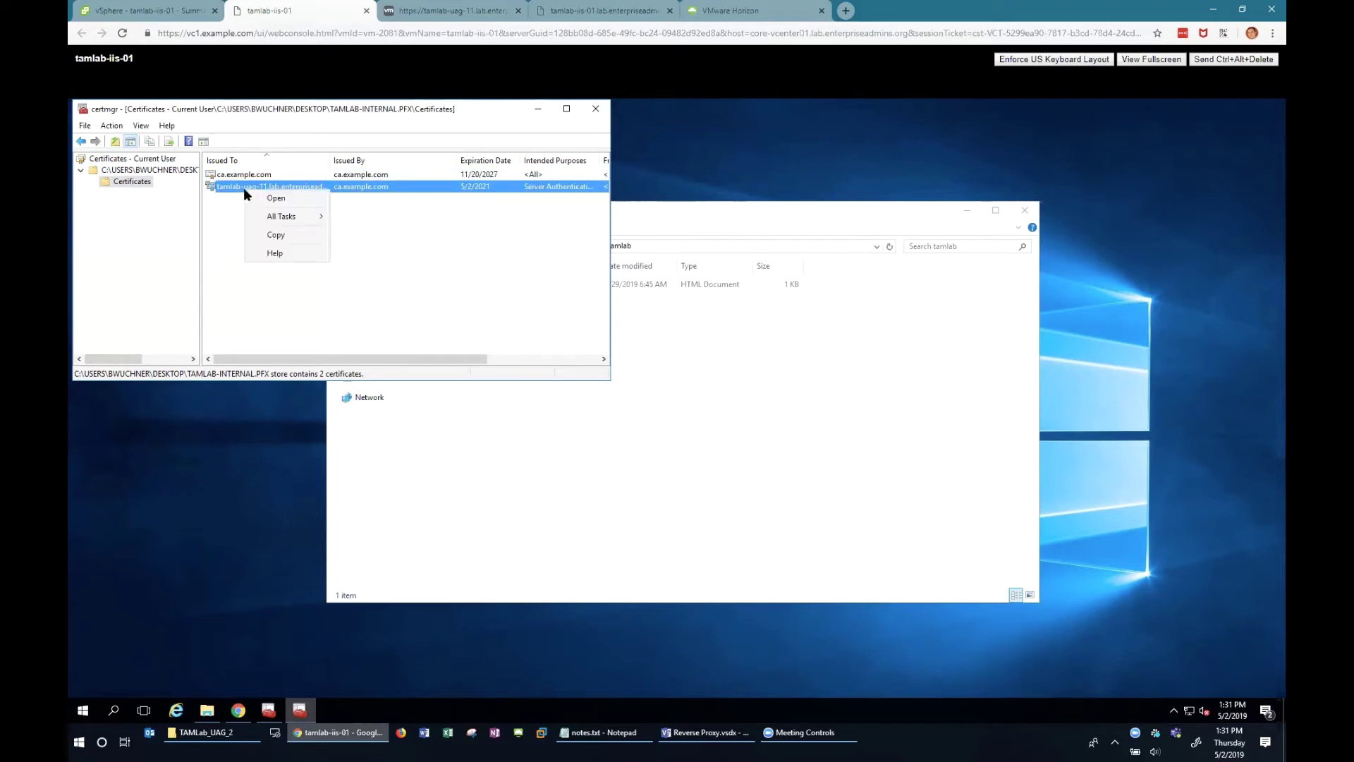
{"action": "left_click", "coordinate": [264, 196]}
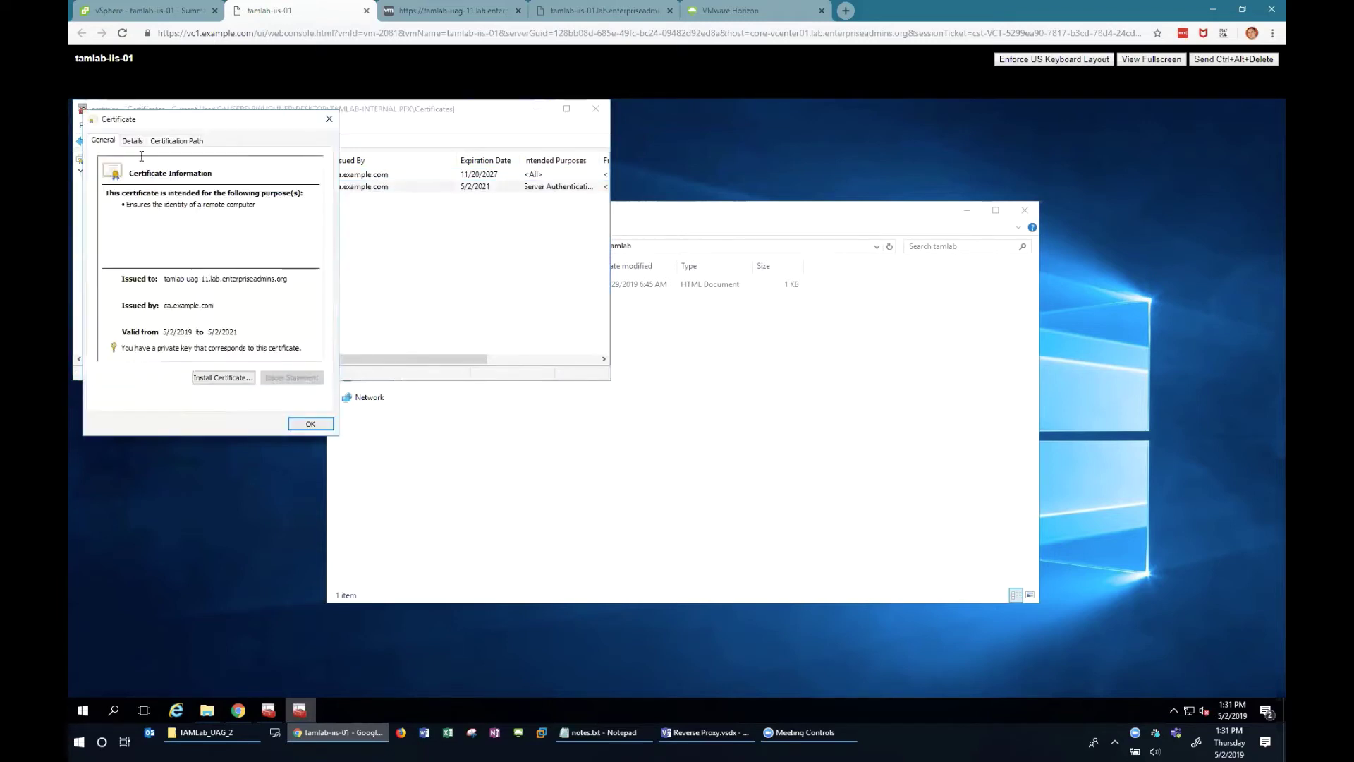
{"action": "left_click", "coordinate": [133, 141]}
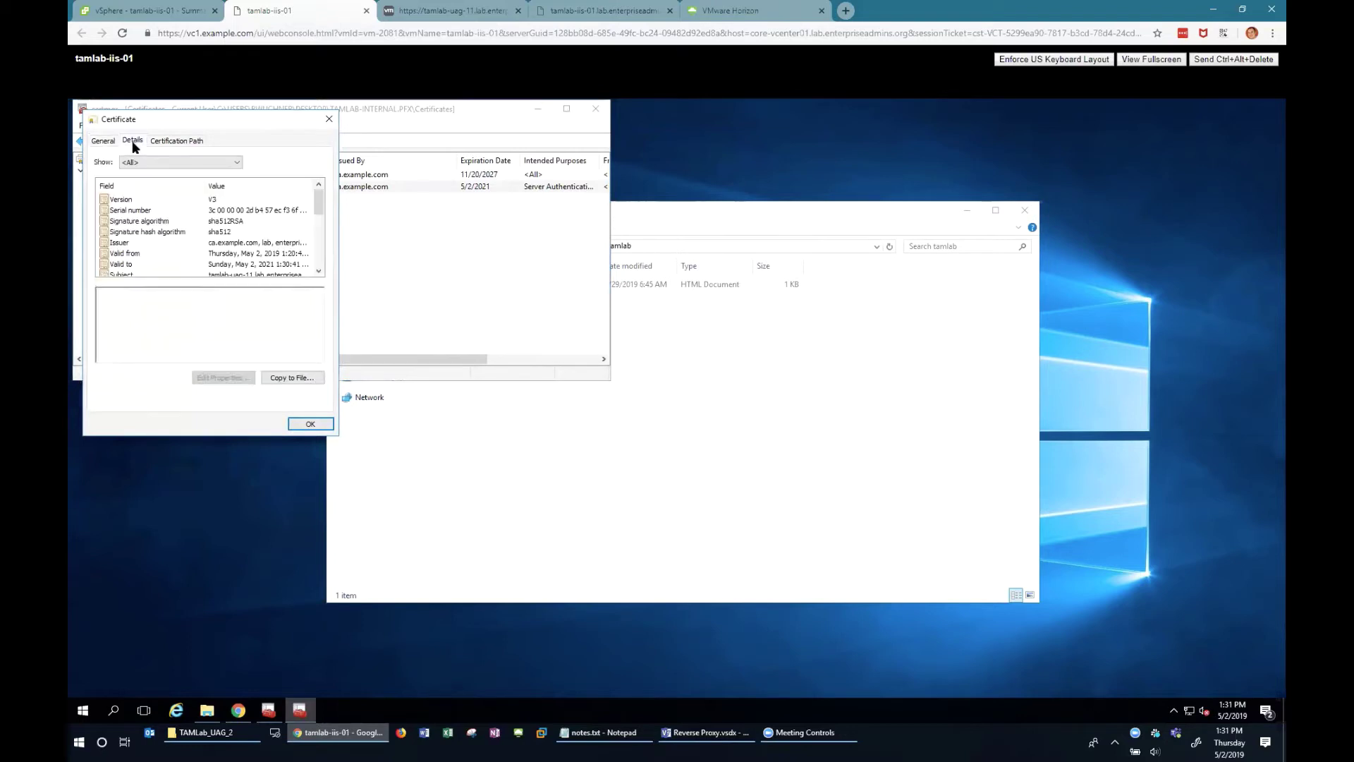
{"action": "left_click", "coordinate": [145, 252]}
{"action": "scroll", "coordinate": [146, 251], "scroll_direction": "down", "scroll_amount": 1}
{"action": "scroll", "coordinate": [144, 261], "scroll_direction": "down", "scroll_amount": 1}
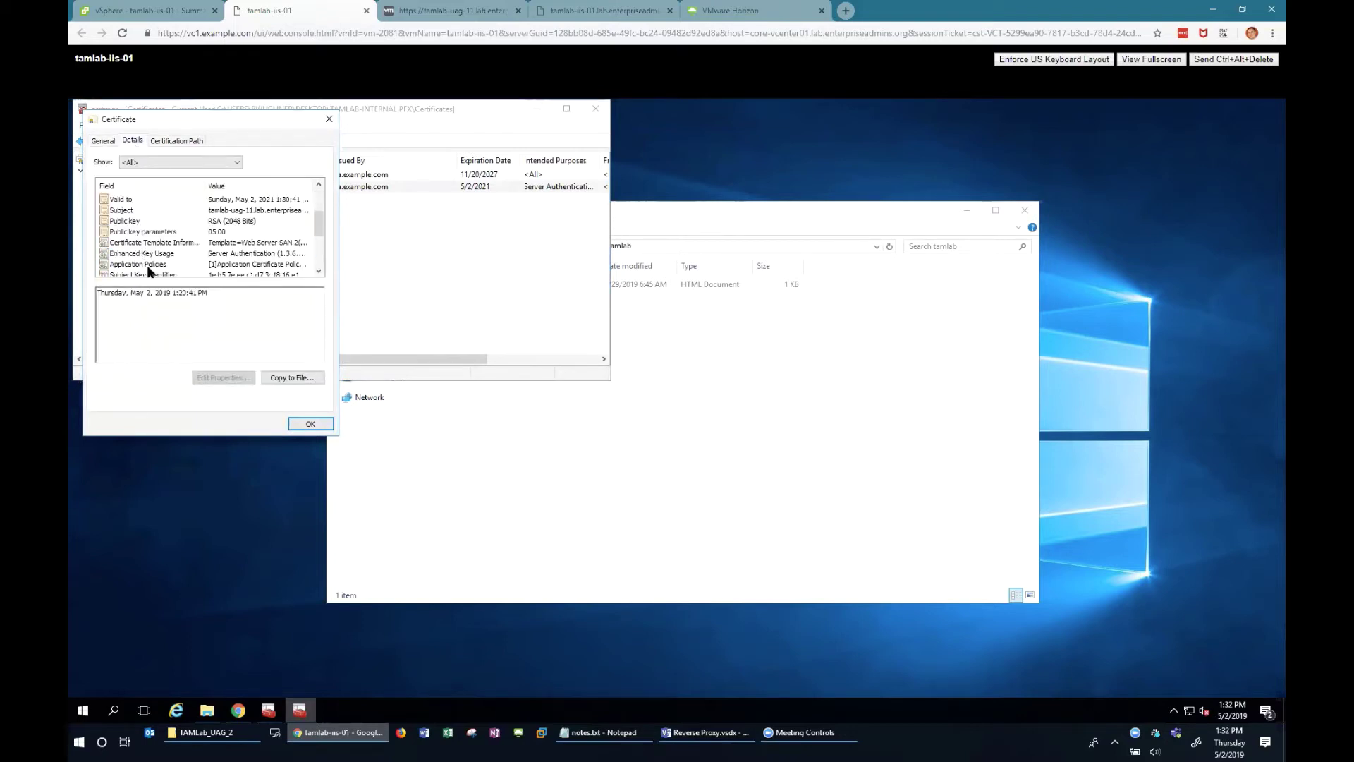
{"action": "scroll", "coordinate": [148, 264], "scroll_direction": "down", "scroll_amount": 1}
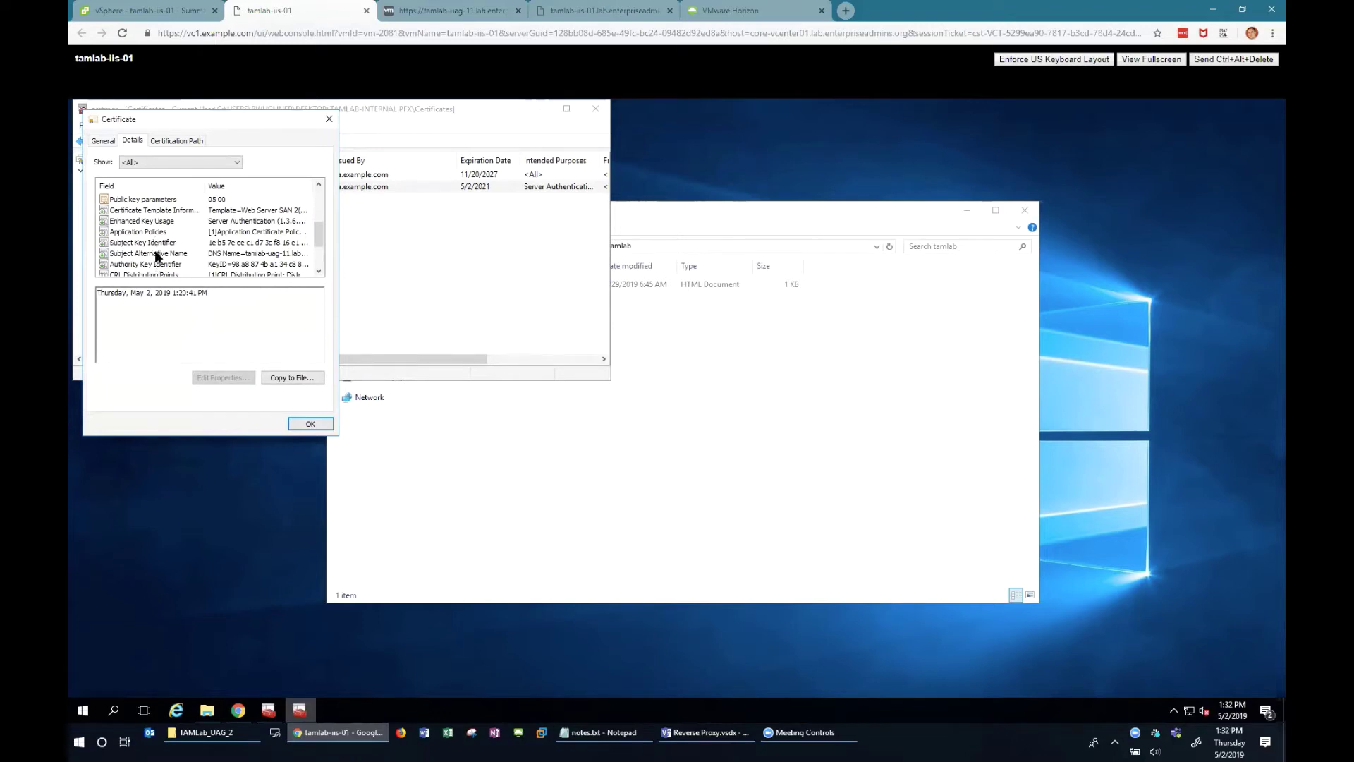
{"action": "left_click", "coordinate": [154, 251]}
{"action": "left_click_drag", "start_coordinate": [184, 313], "coordinate": [75, 284]}
{"action": "left_click", "coordinate": [218, 310]}
{"action": "left_click", "coordinate": [219, 310]}
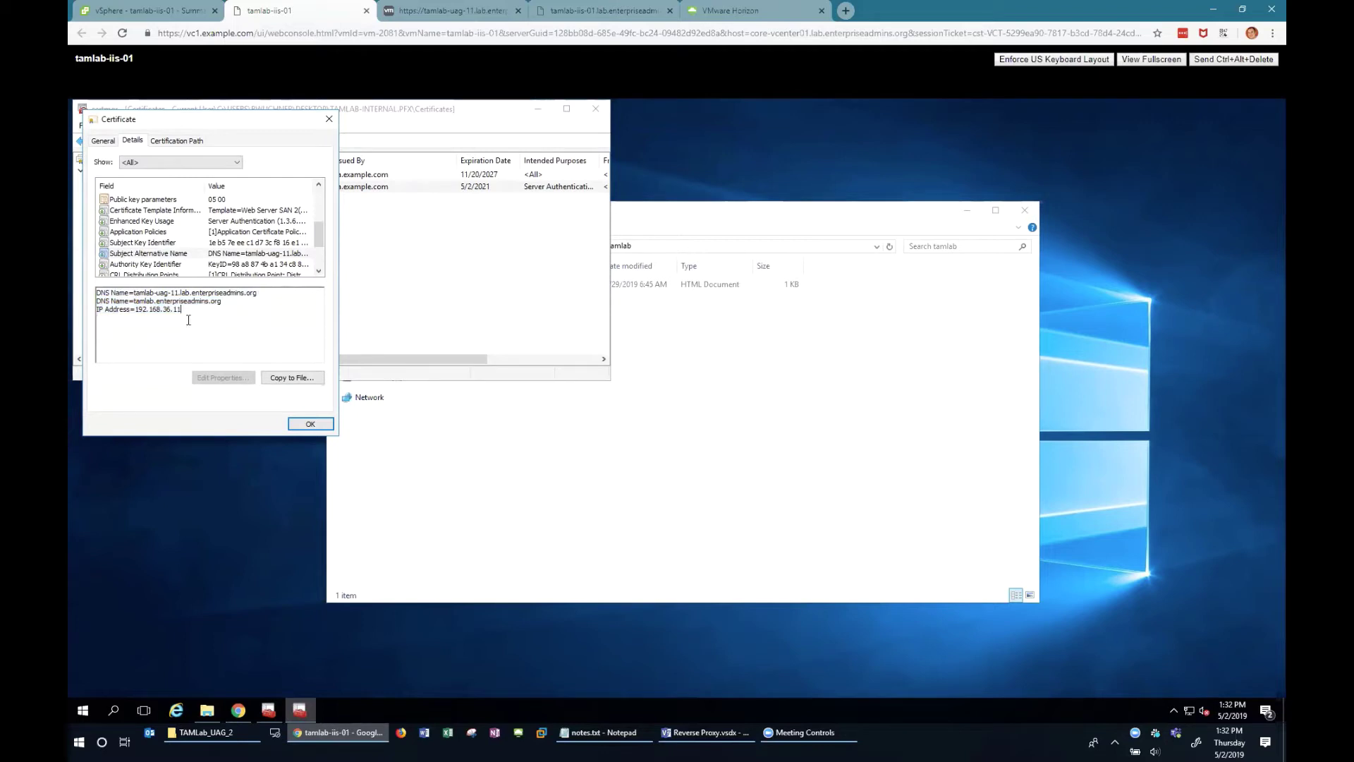
{"action": "key", "text": "ctrl+a"}
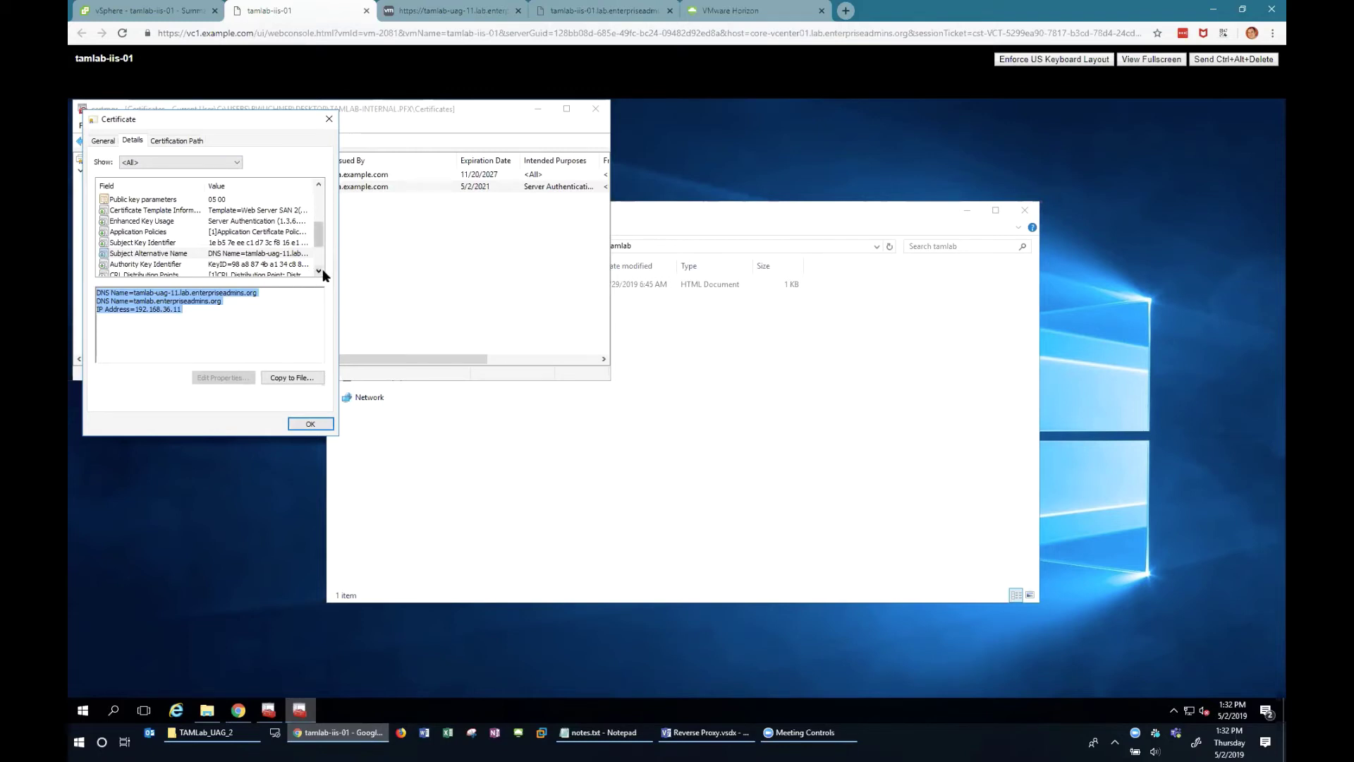
{"action": "left_click", "coordinate": [321, 427]}
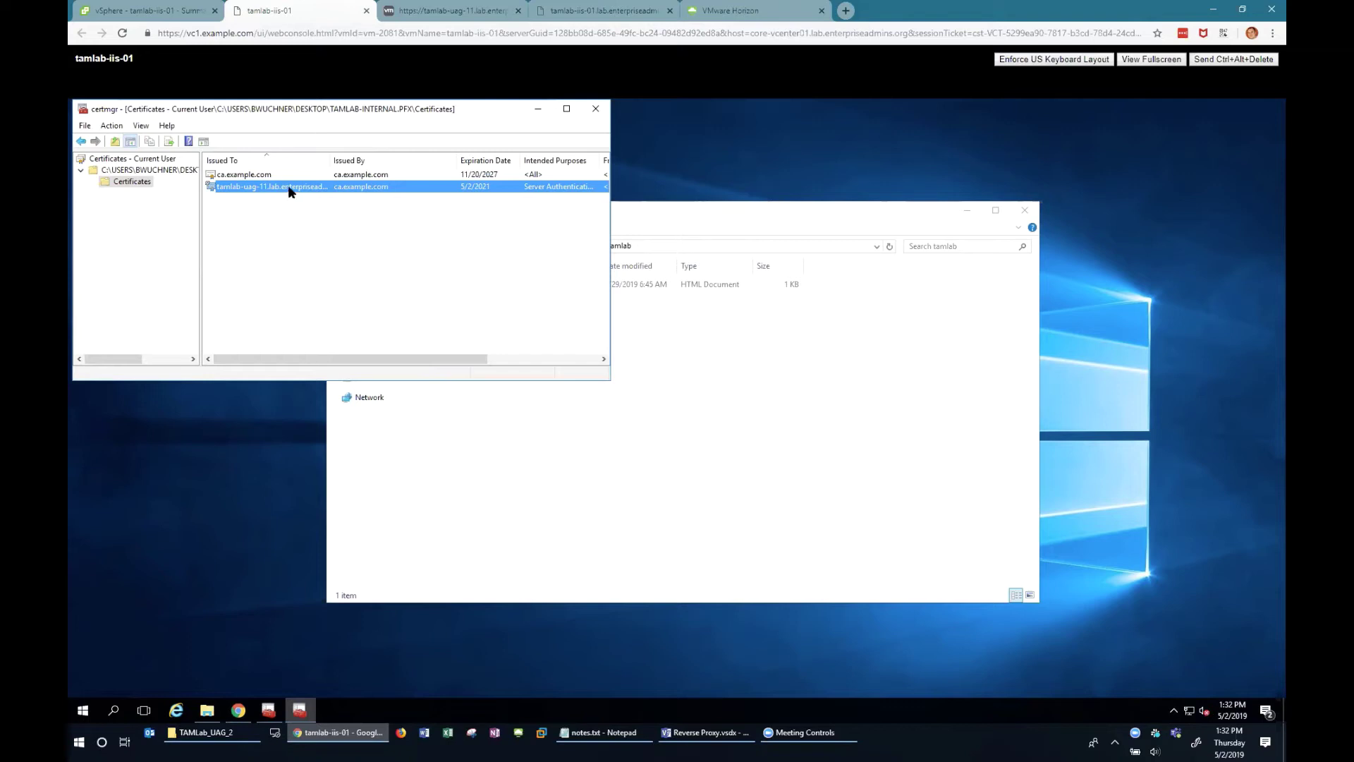
{"action": "left_click", "coordinate": [260, 175]}
- Review the tamlab-uag-11 and ca.example.com certificates against the Notepad notes, then close the PFX viewer
{"action": "left_click", "coordinate": [255, 183]}
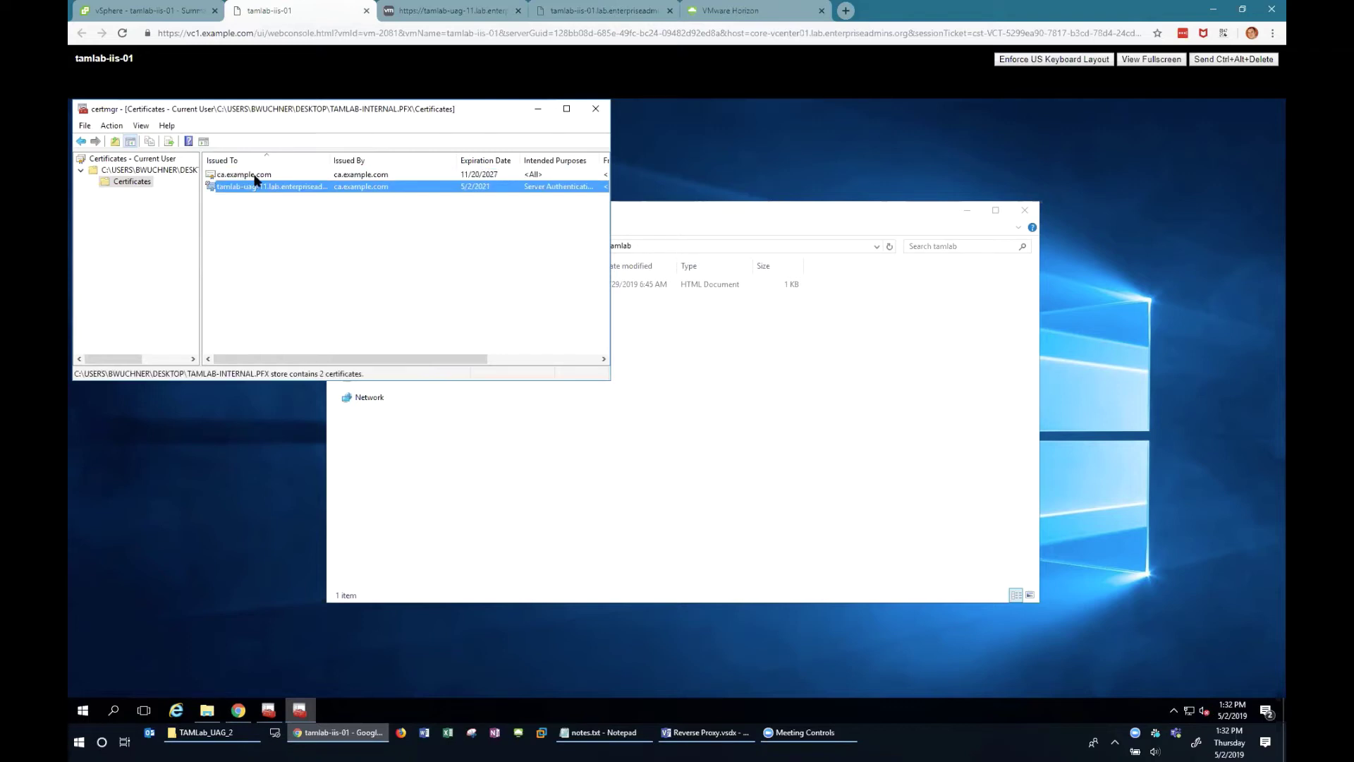
{"action": "left_click", "coordinate": [277, 213]}
{"action": "key", "text": "alt+Tab"}
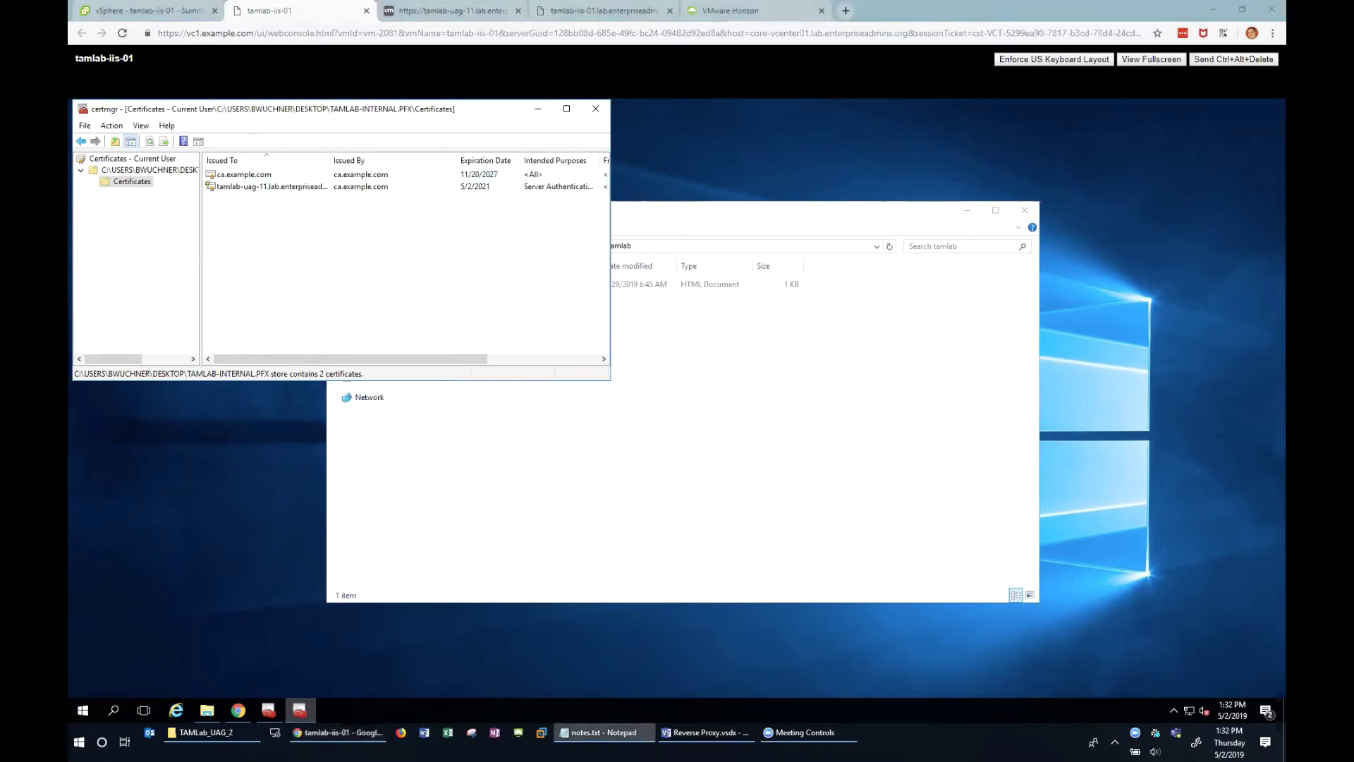
{"action": "left_click", "coordinate": [256, 185]}
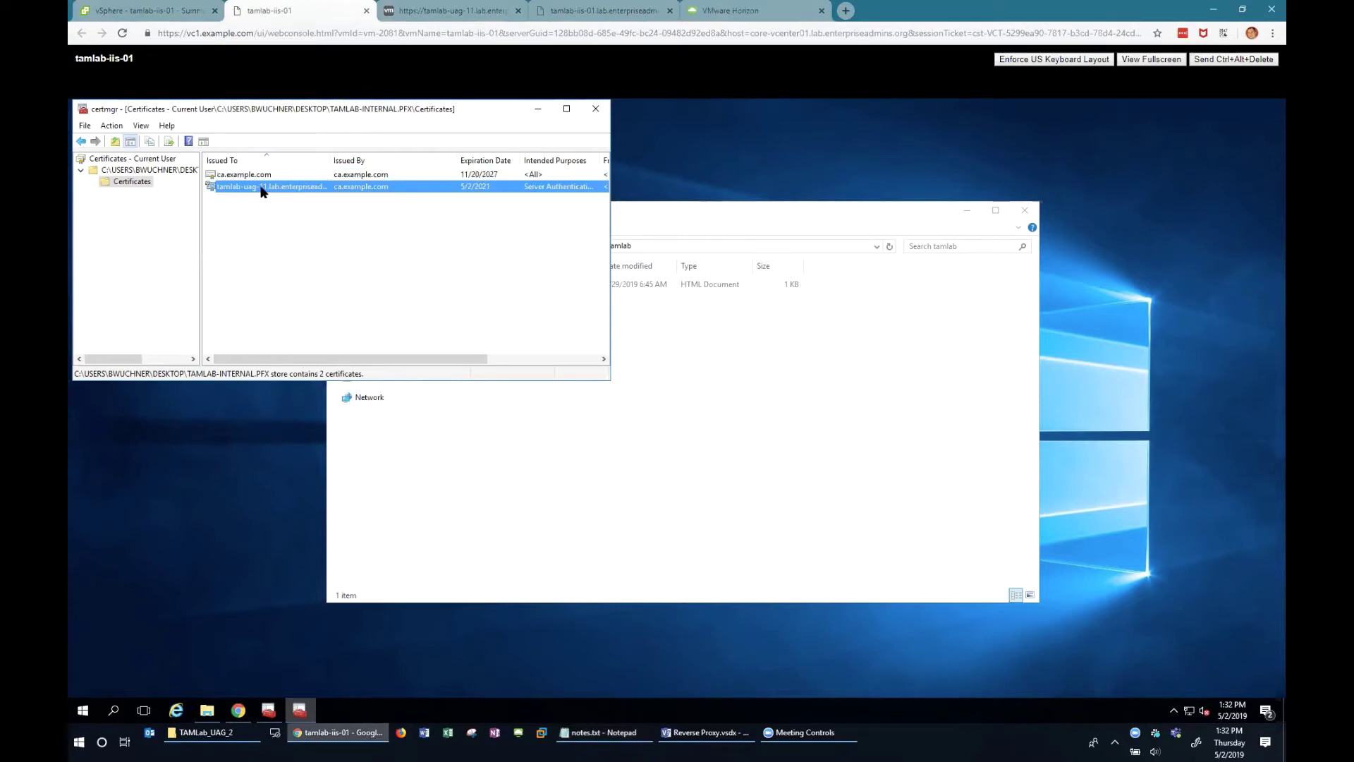
{"action": "left_click", "coordinate": [257, 176]}
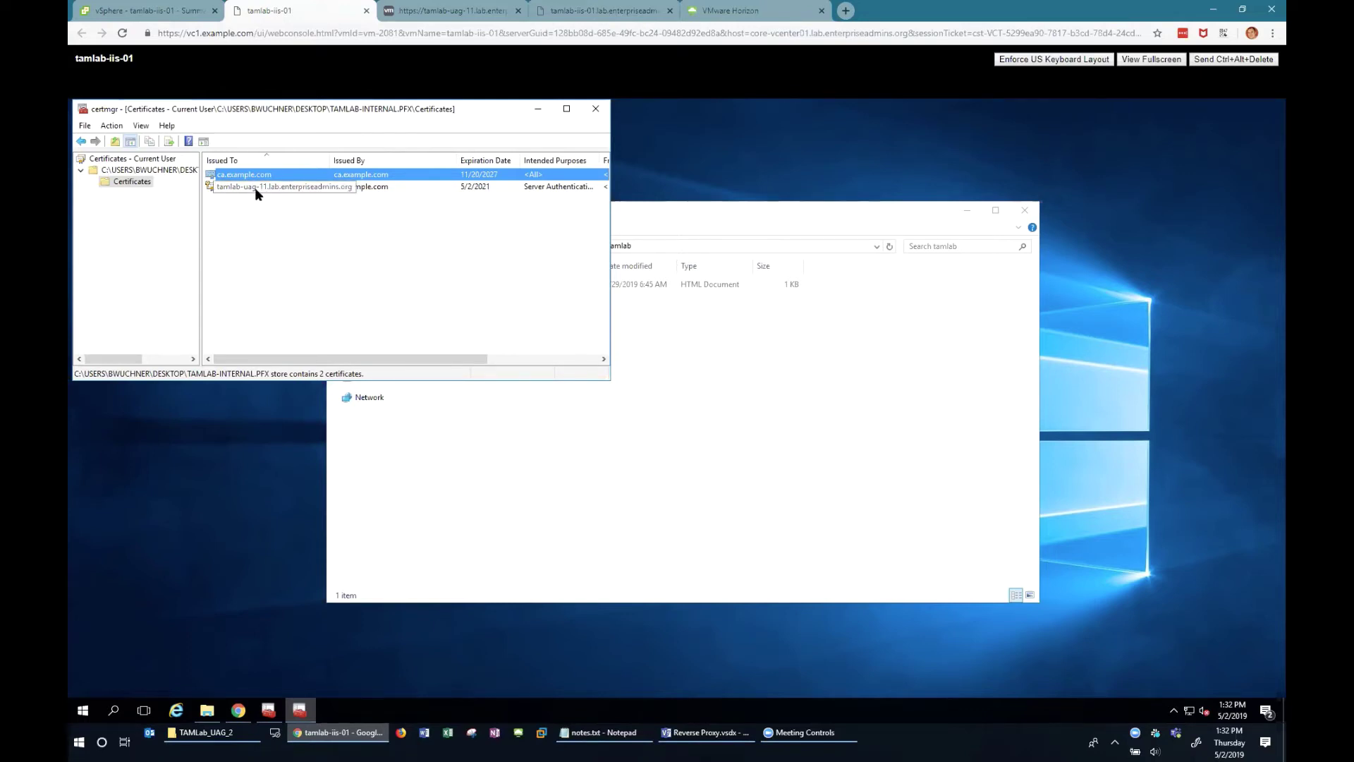
{"action": "left_click", "coordinate": [595, 109]}
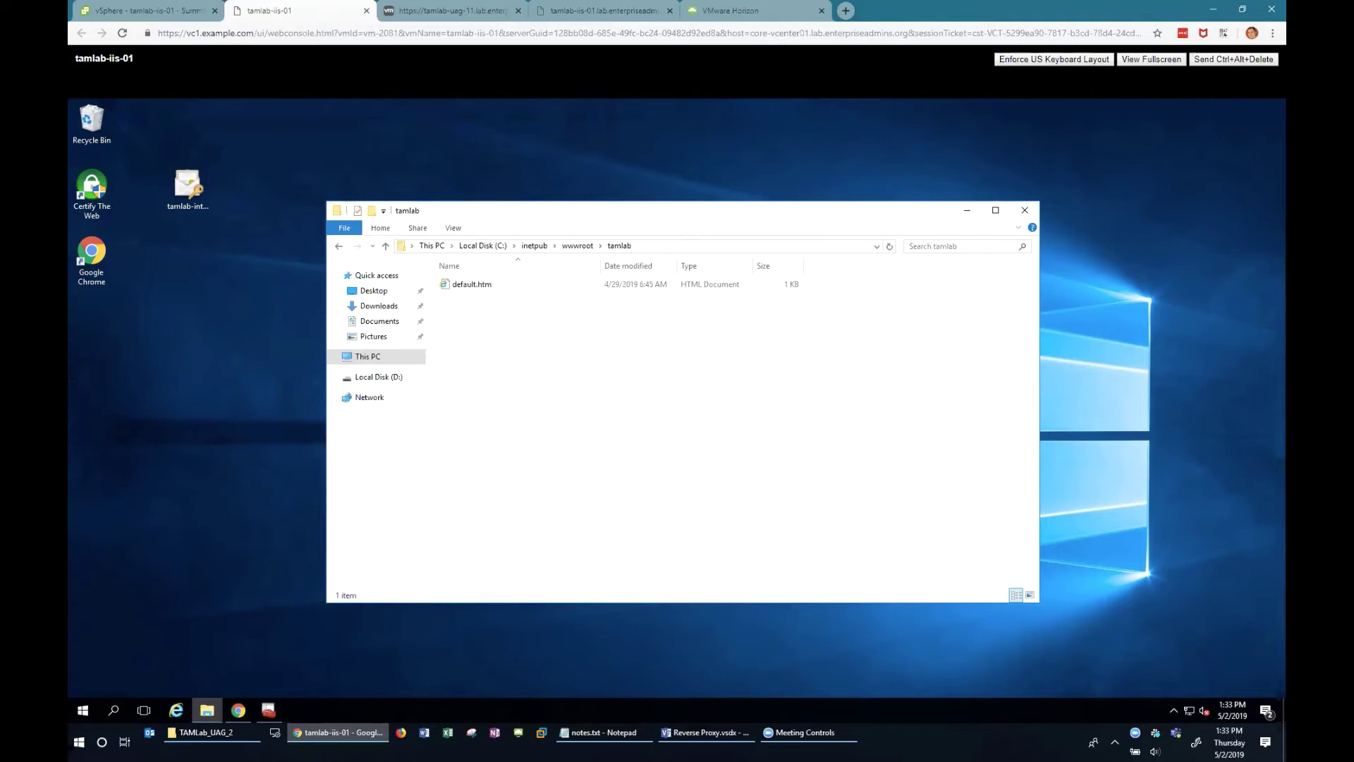
- Check the Notepad notes, then open a new Chrome tab ready to paste into the address bar
{"action": "left_click", "coordinate": [604, 732]}
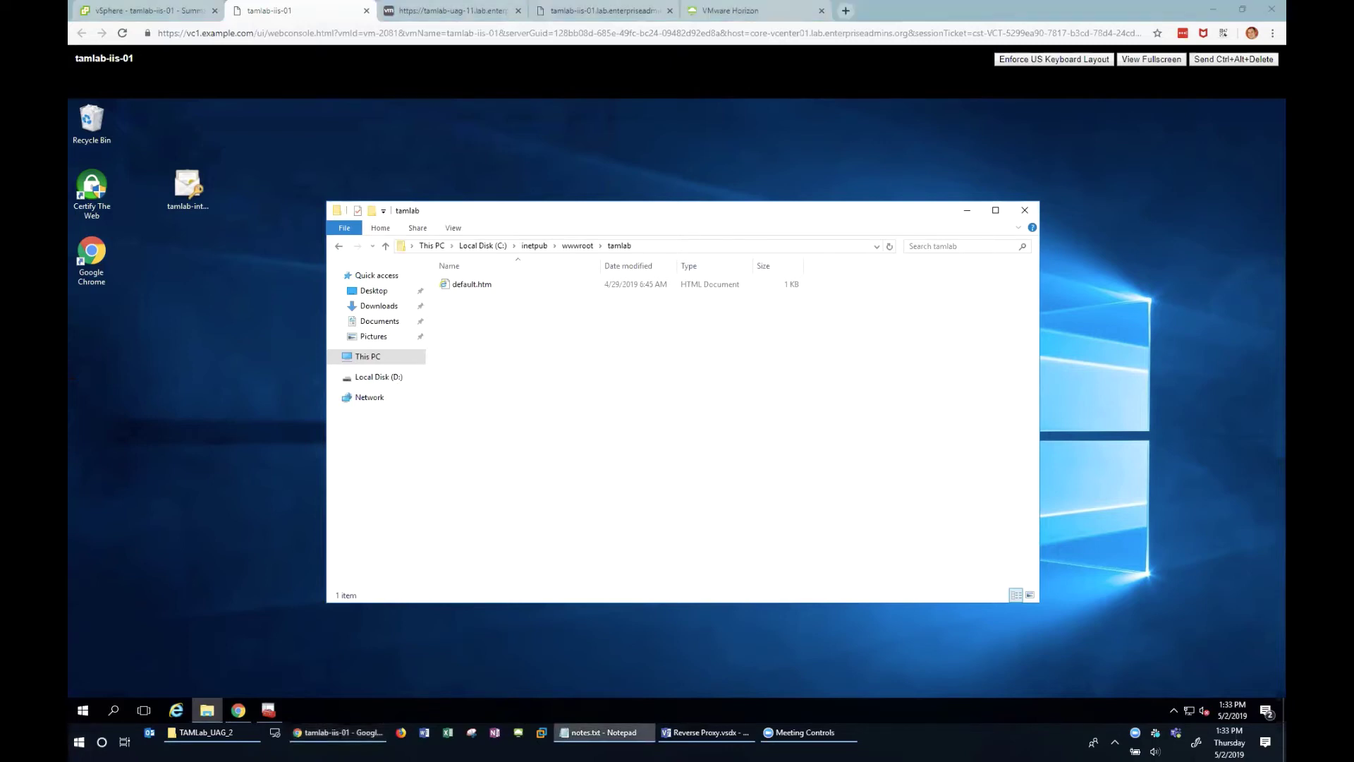
{"action": "left_click", "coordinate": [676, 392]}
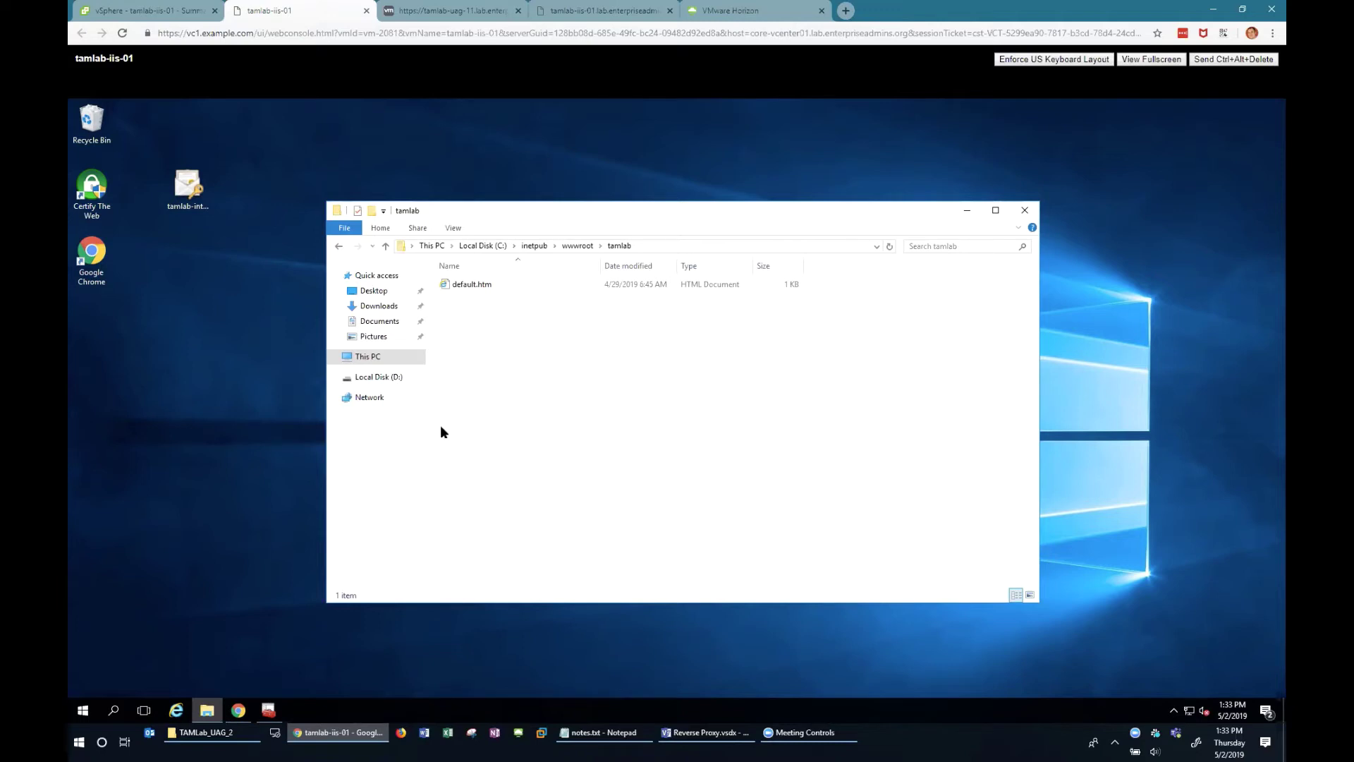
{"action": "key", "text": "alt+Tab"}
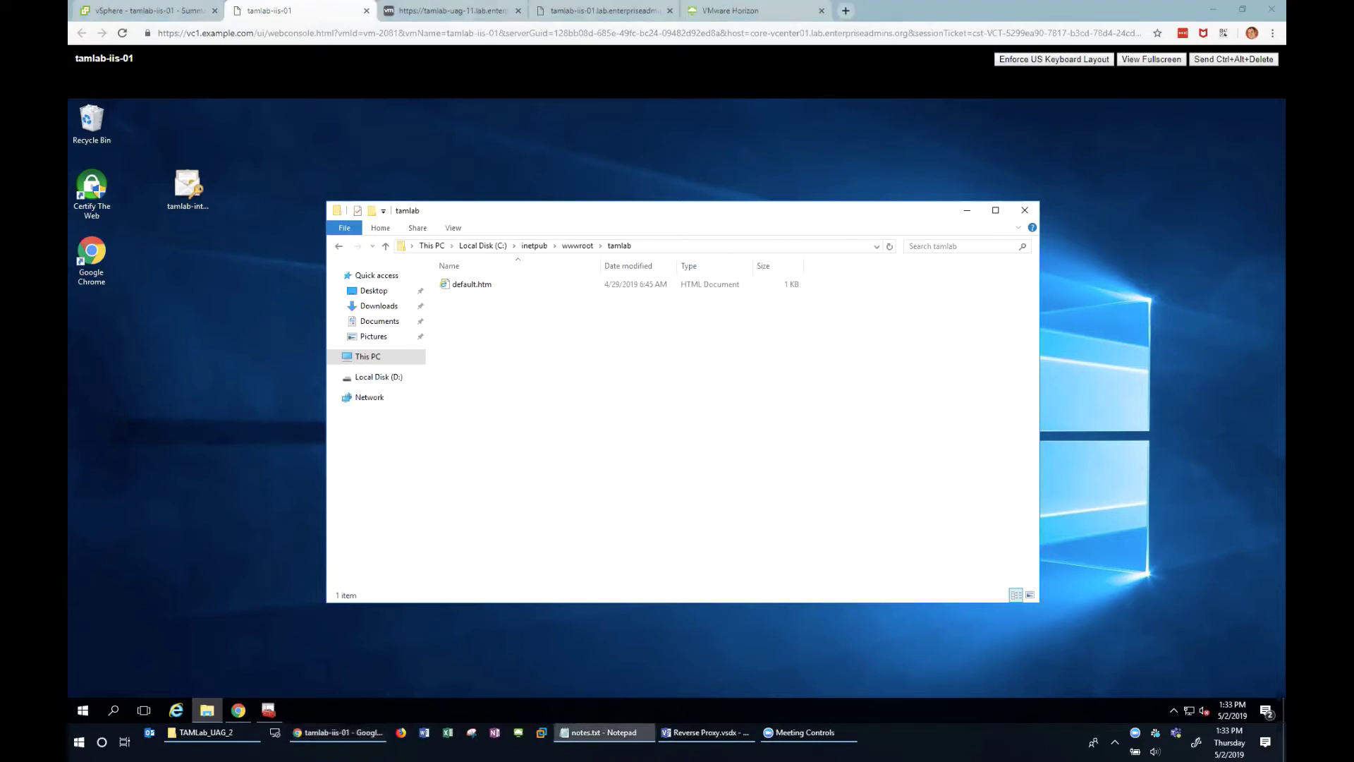
{"action": "left_click", "coordinate": [845, 11]}
{"action": "right_click", "coordinate": [841, 34]}
- Paste and search for LetsEncrypt, then look over the letsencrypt.org homepage
{"action": "left_click", "coordinate": [880, 132]}
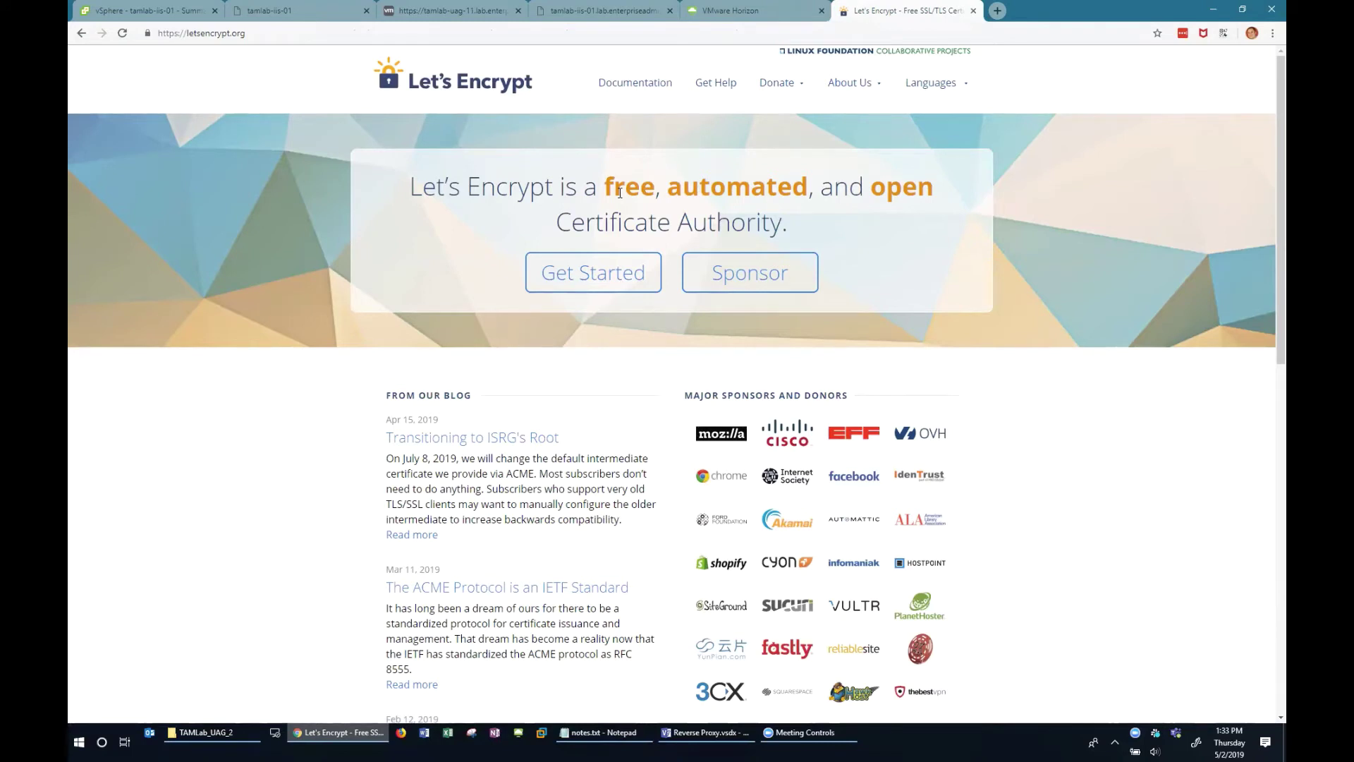
{"action": "scroll", "coordinate": [561, 258], "scroll_direction": "down", "scroll_amount": 8}
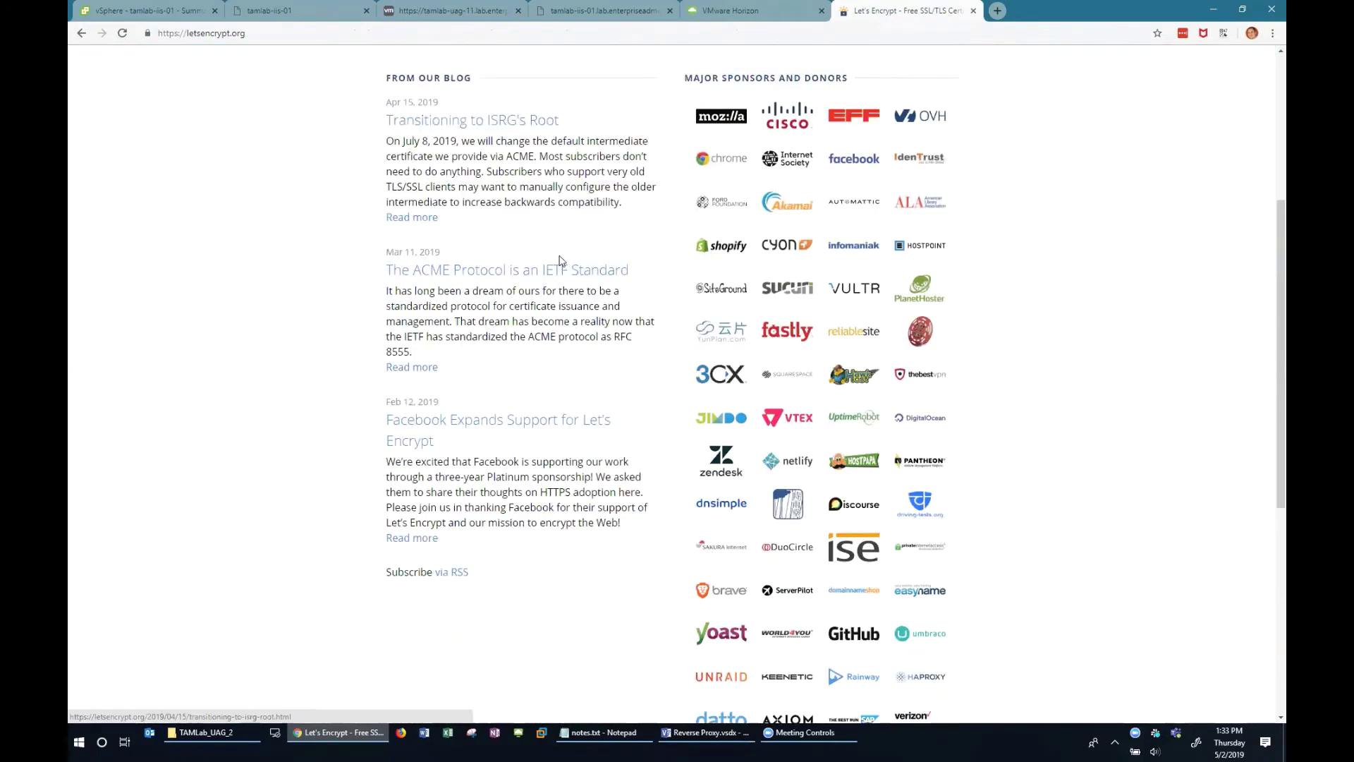
{"action": "scroll", "coordinate": [561, 261], "scroll_direction": "up", "scroll_amount": 8}
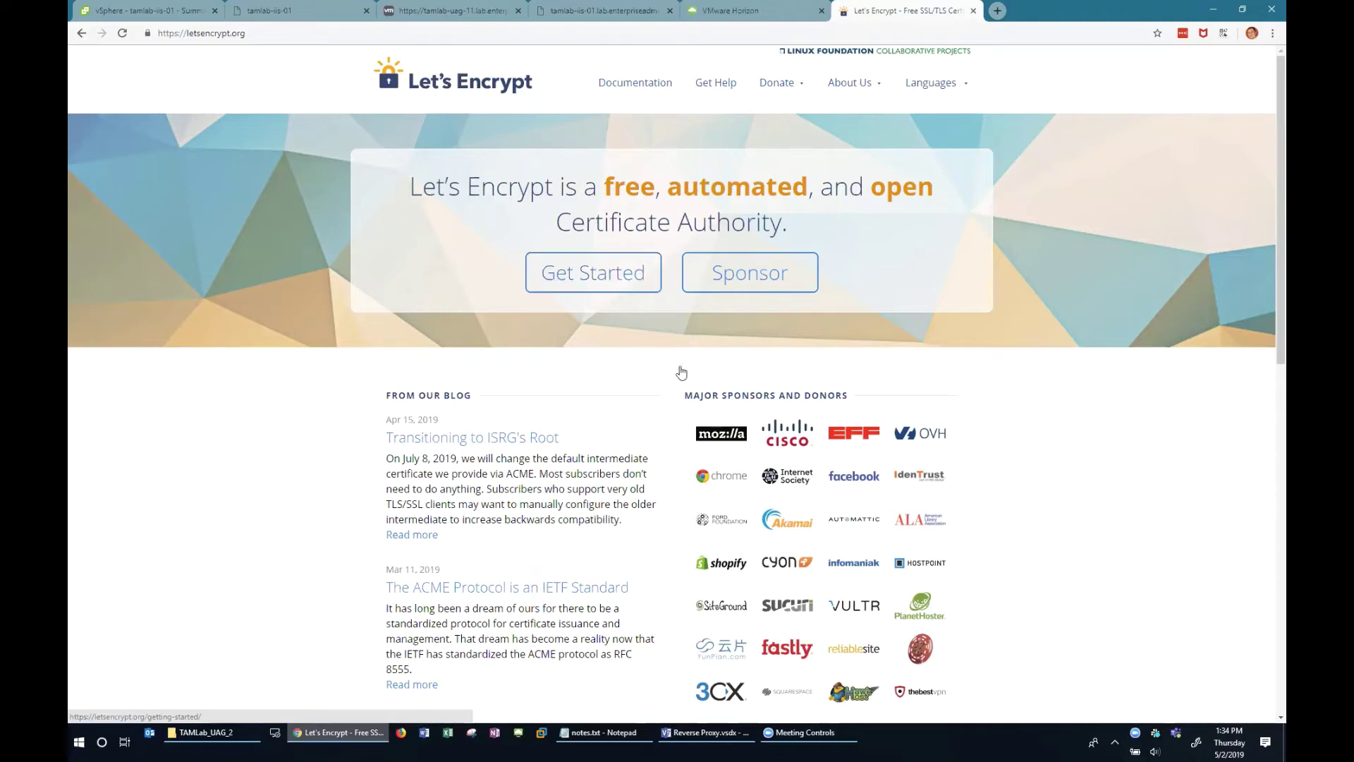
- Launch Certify The Web on tamlab-iis-01, review its Settings, and return to Managed Certificates
{"action": "left_click", "coordinate": [318, 7]}
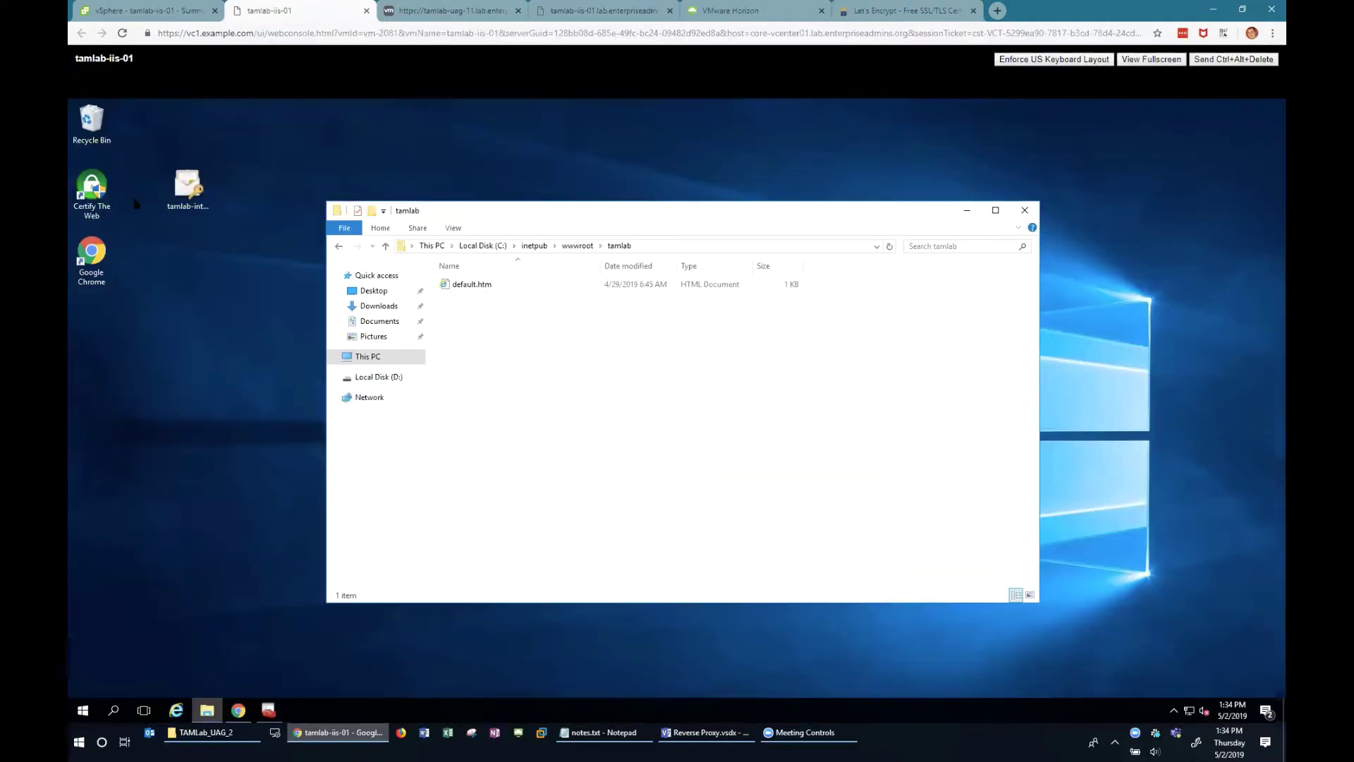
{"action": "left_click", "coordinate": [97, 197]}
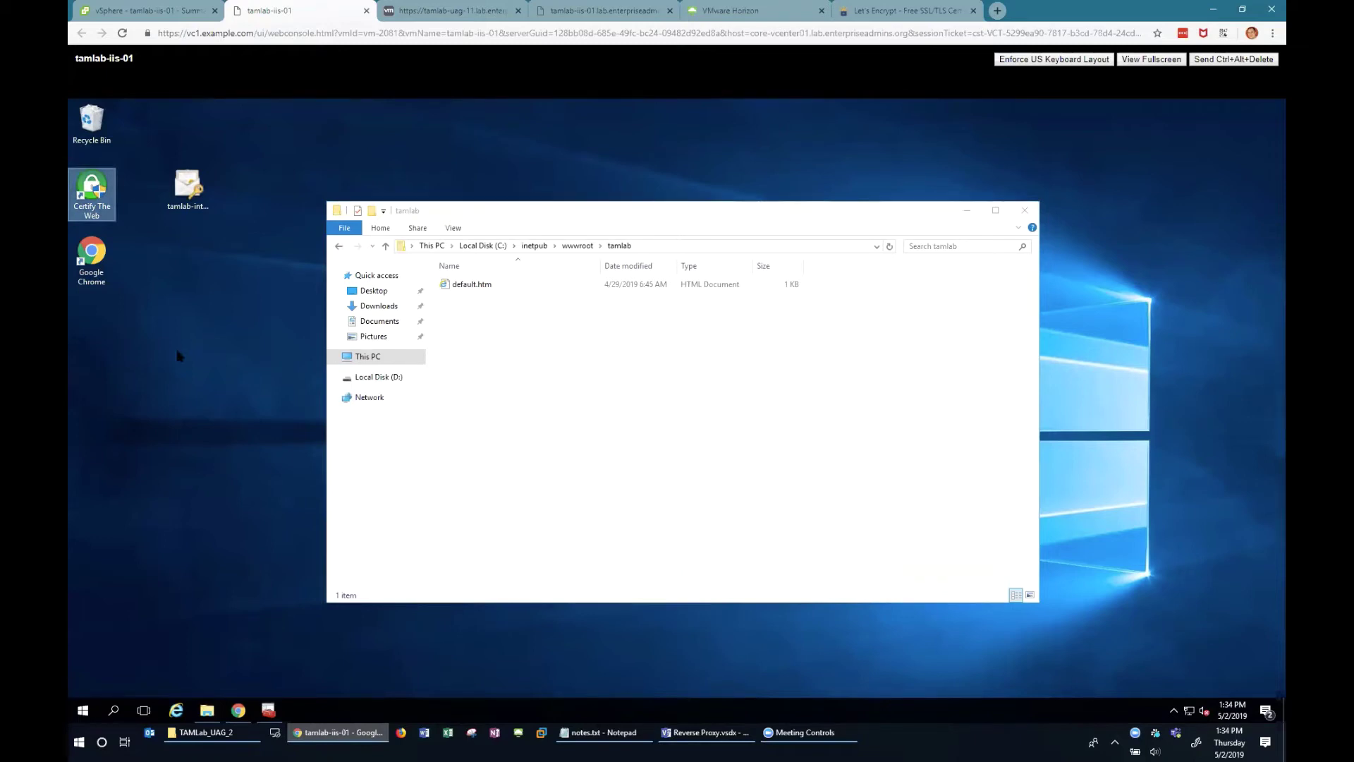
{"action": "double_click", "coordinate": [95, 196]}
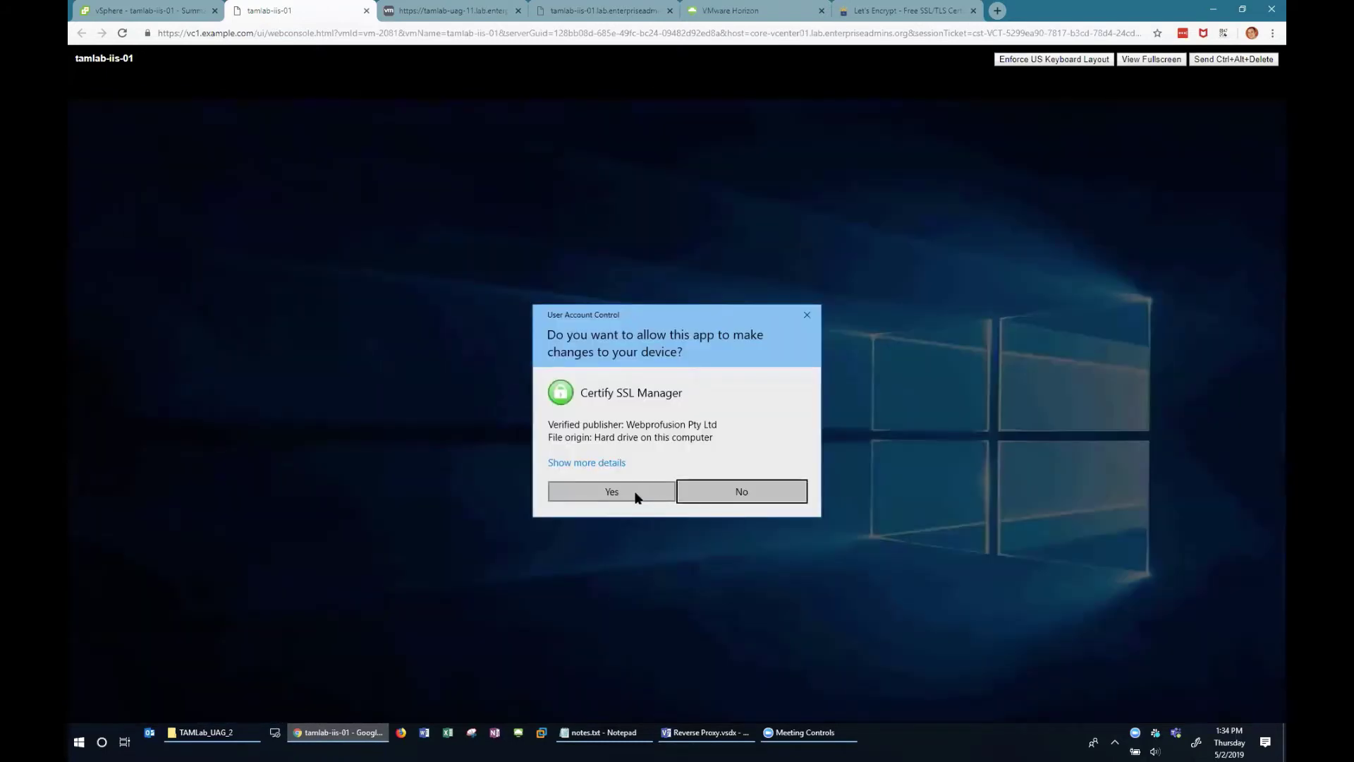
{"action": "left_click", "coordinate": [636, 496]}
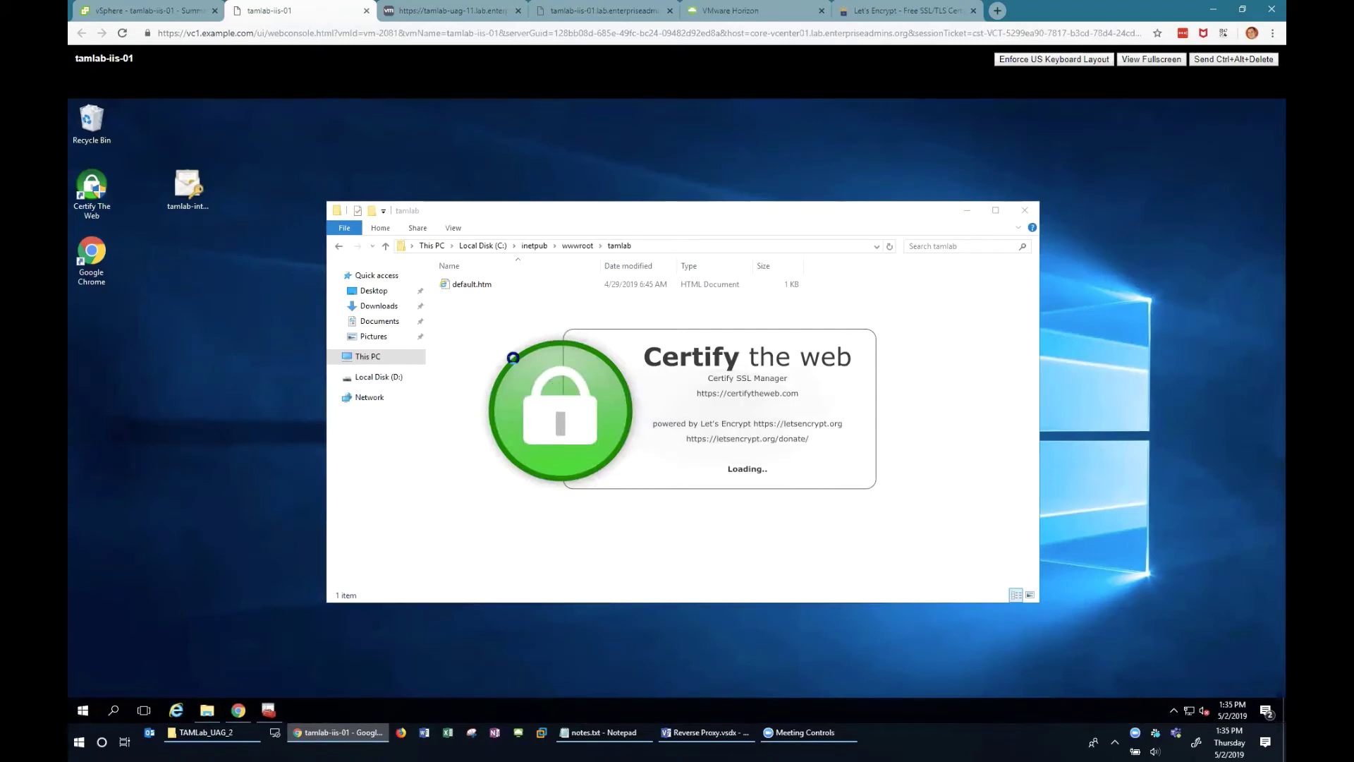
{"action": "left_click", "coordinate": [968, 210]}
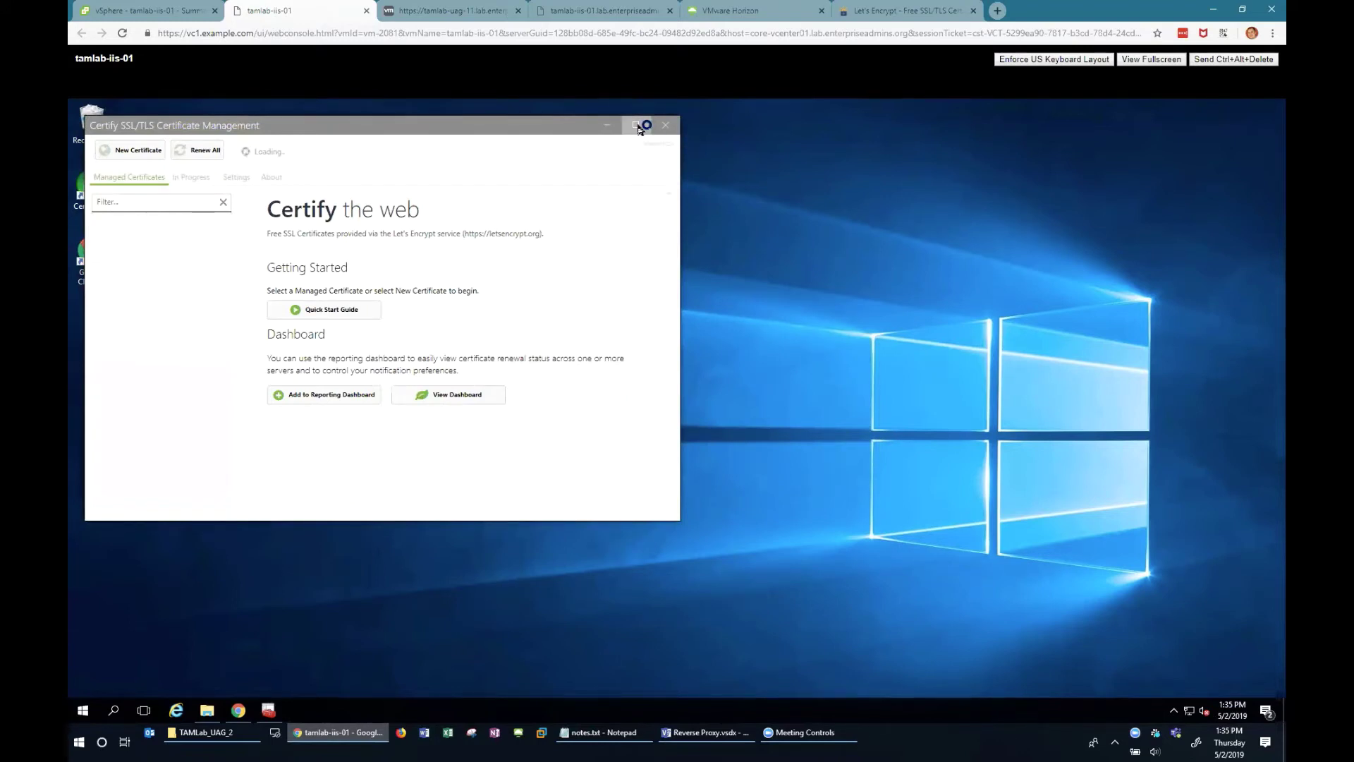
{"action": "left_click", "coordinate": [235, 181]}
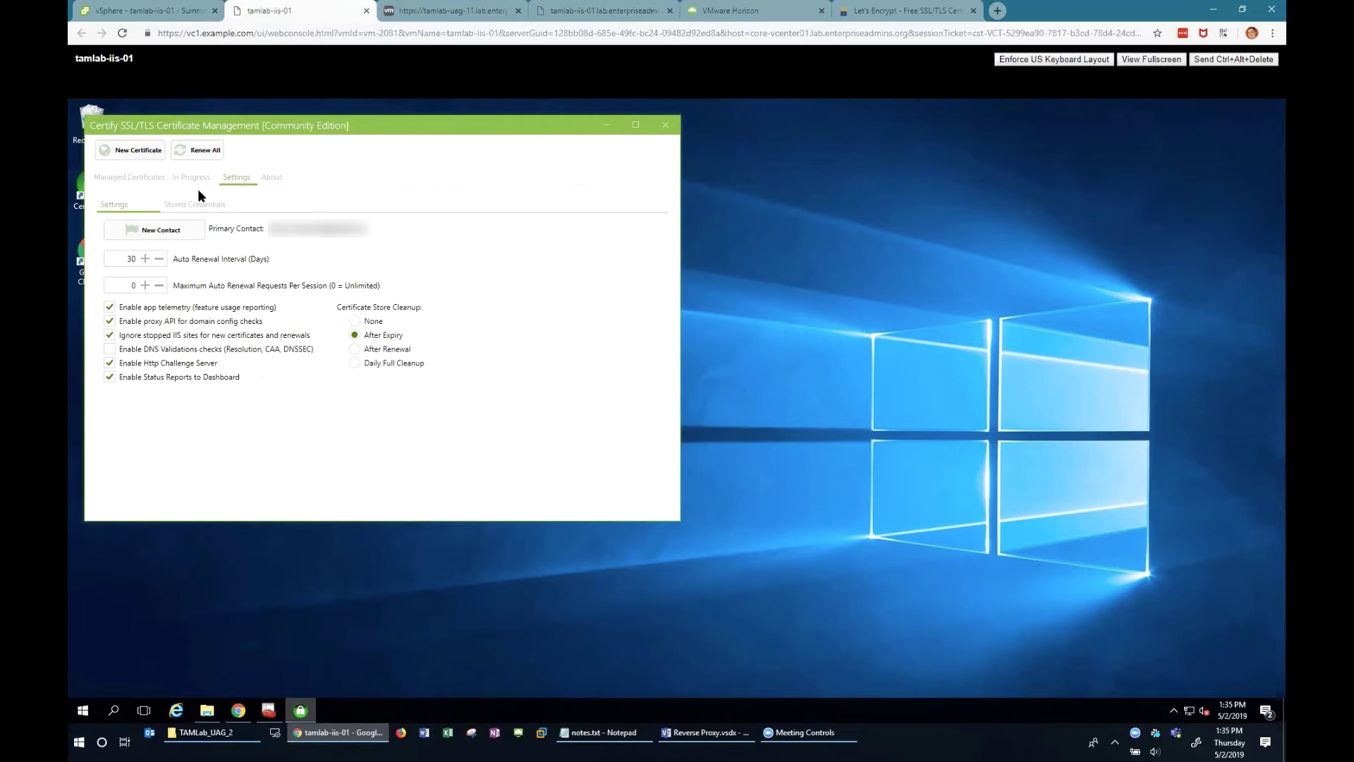
{"action": "left_click", "coordinate": [132, 180]}
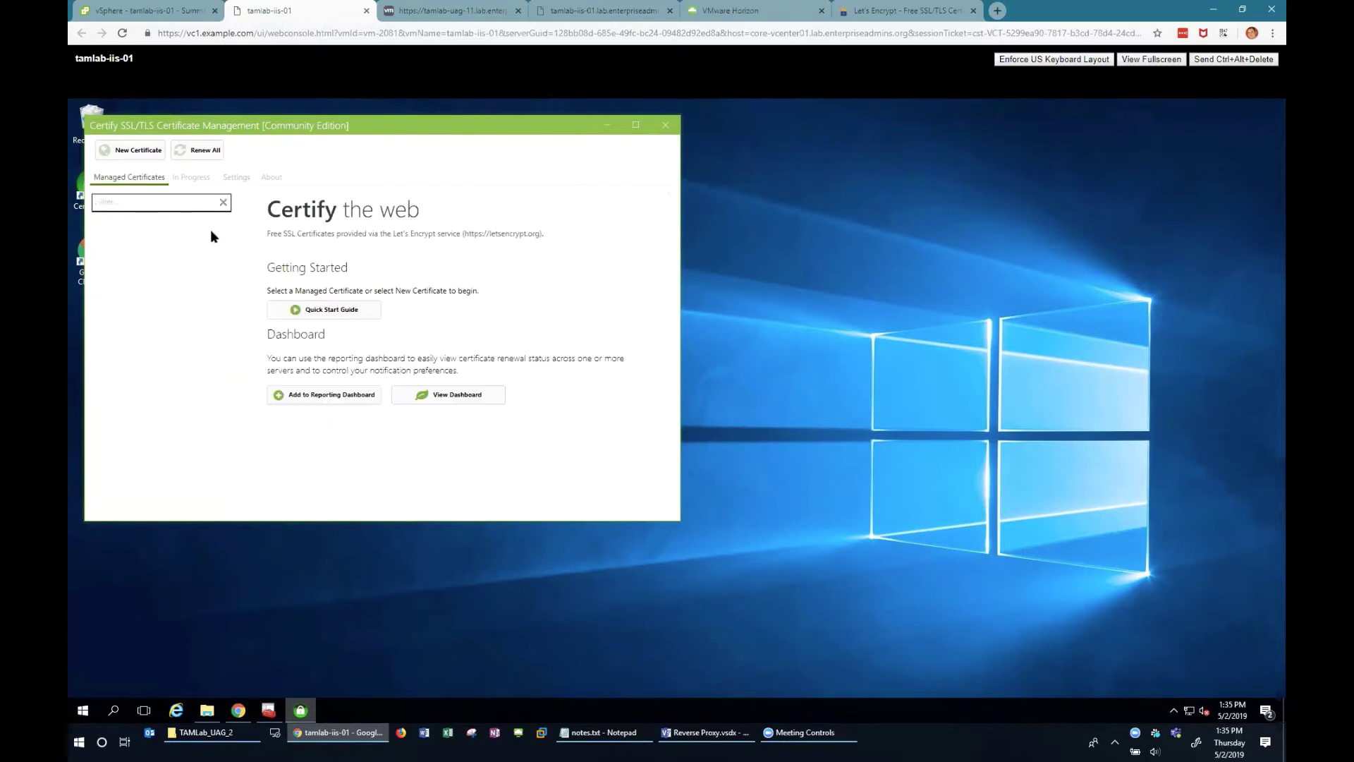
- Create a new certificate on Default Web Site and add the domain tamlab.enterpriseadmins.org
{"action": "left_click", "coordinate": [133, 155]}
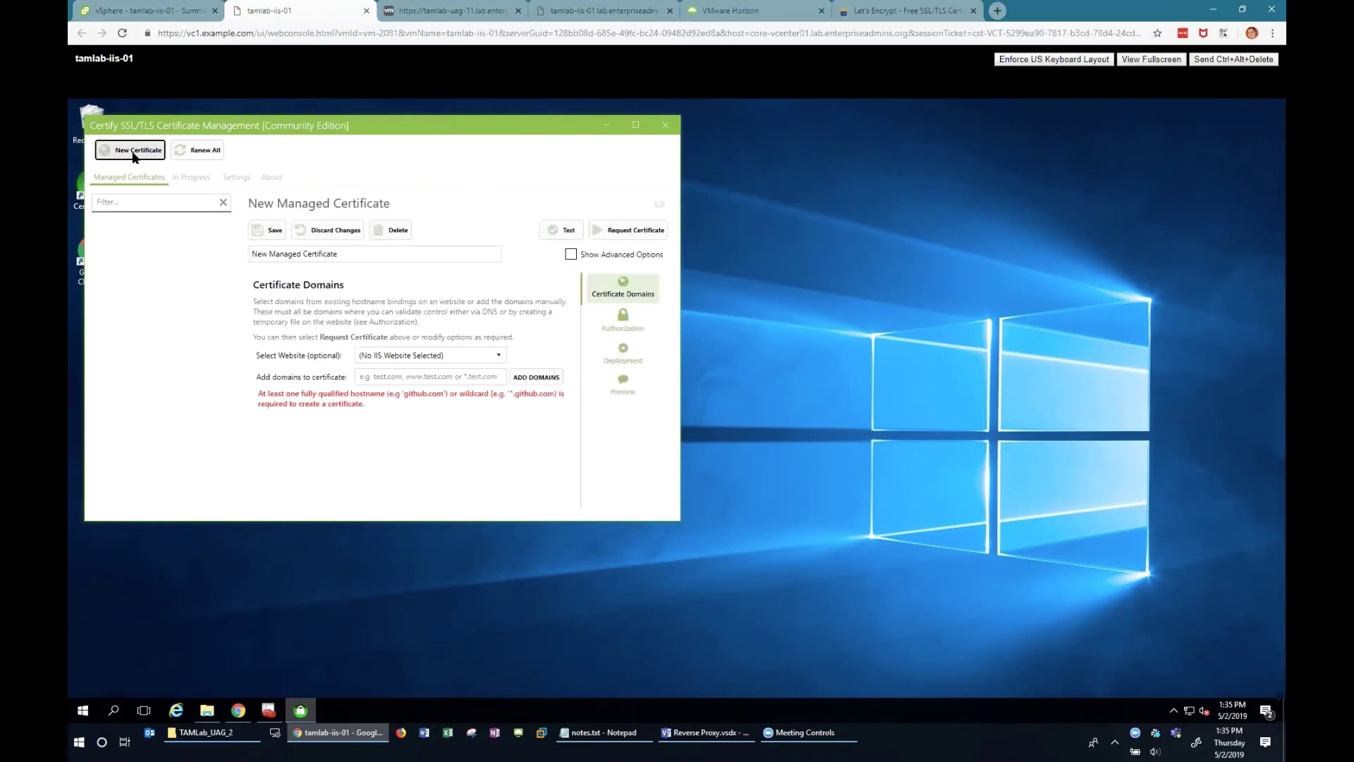
{"action": "left_click", "coordinate": [436, 357]}
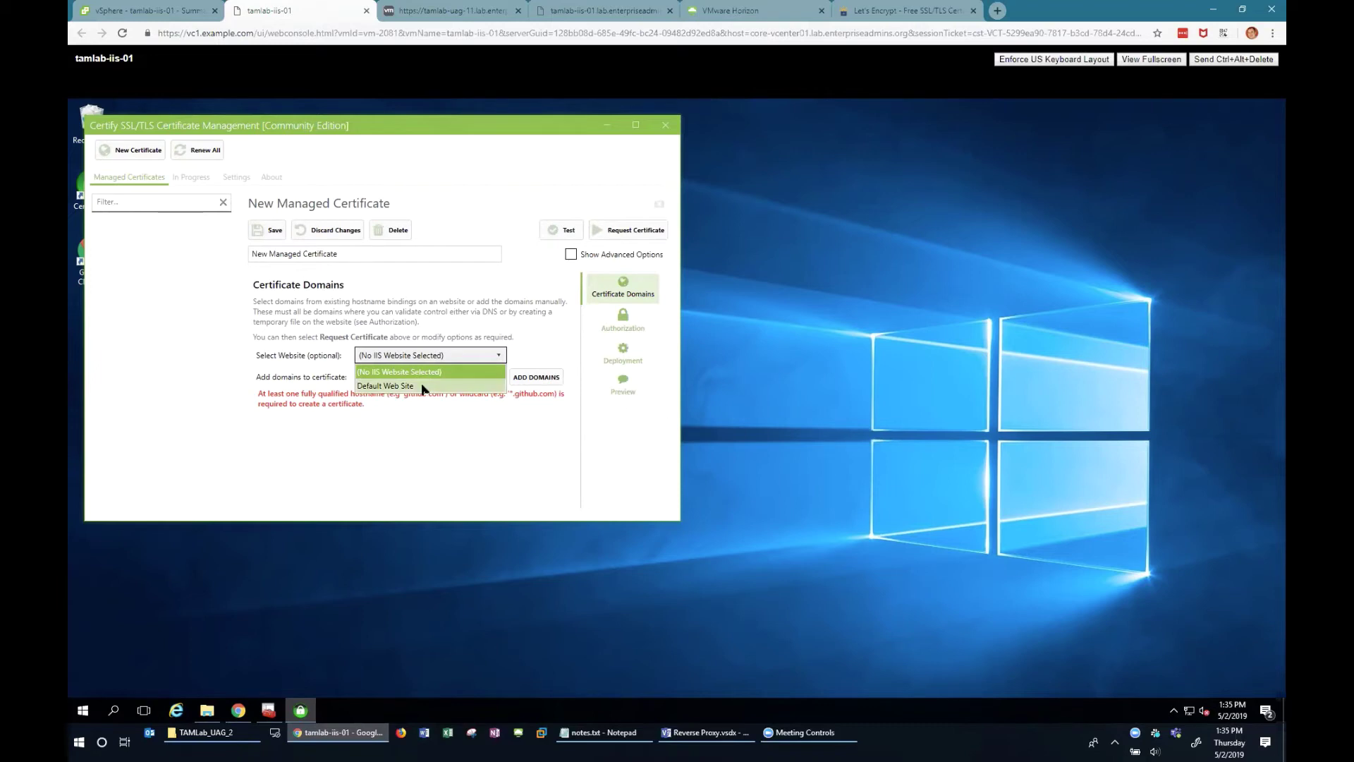
{"action": "left_click", "coordinate": [419, 384]}
{"action": "left_click", "coordinate": [404, 378]}
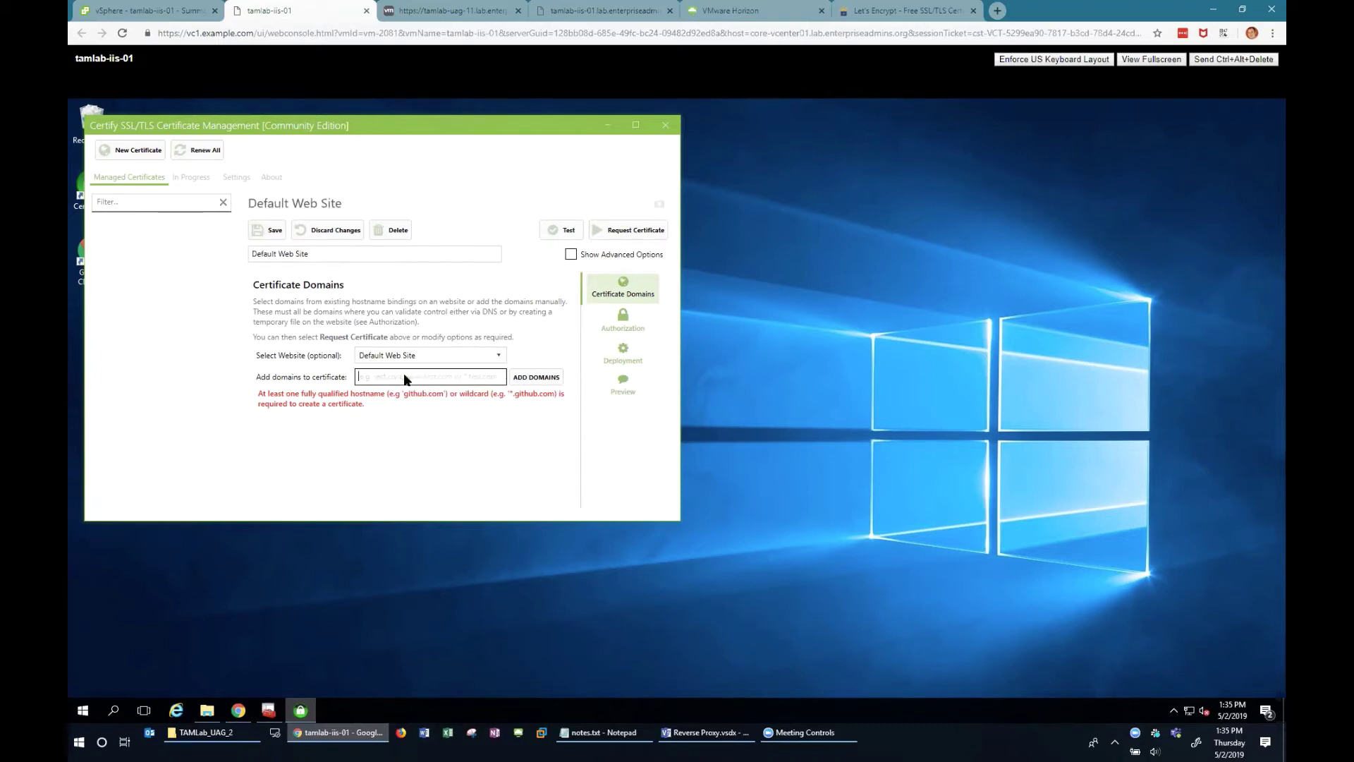
{"action": "type", "text": "tamlab.enterpriseadmins.org"}
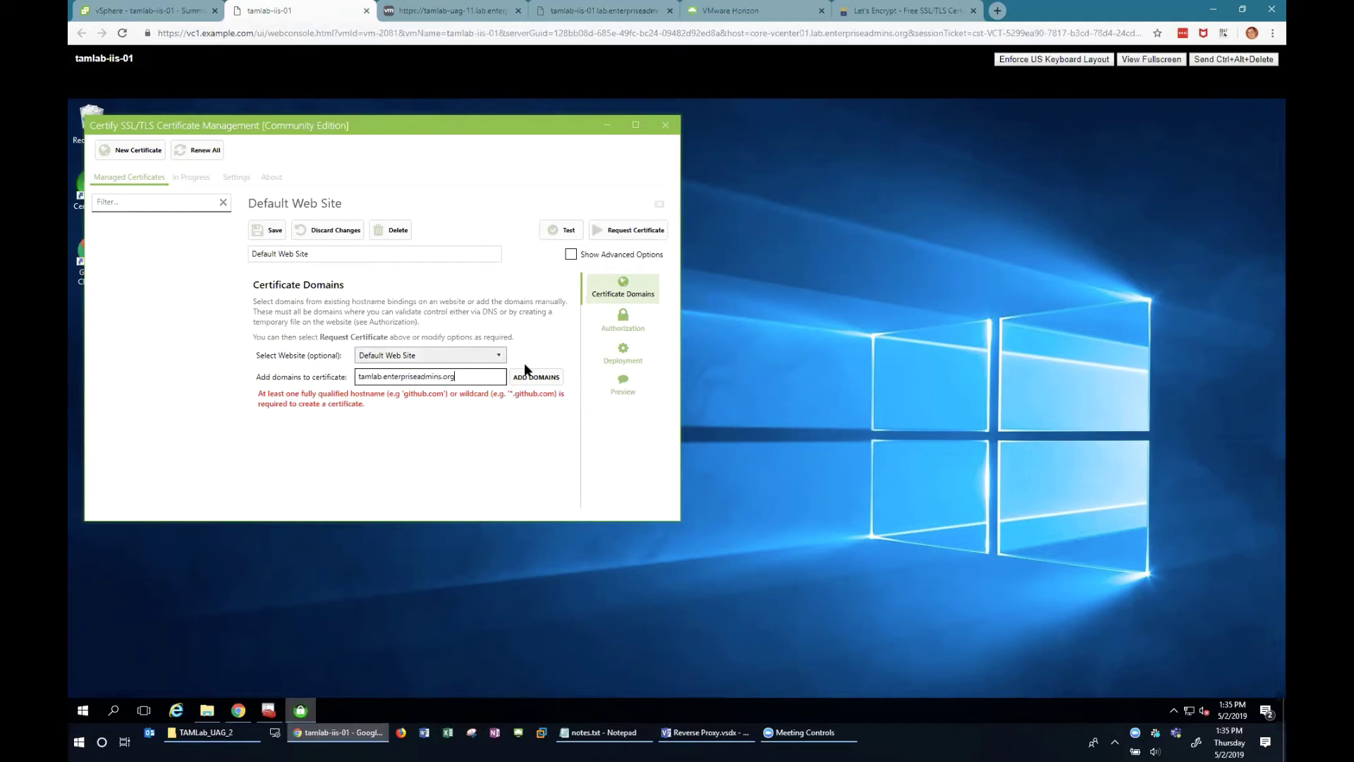
{"action": "left_click", "coordinate": [549, 377]}
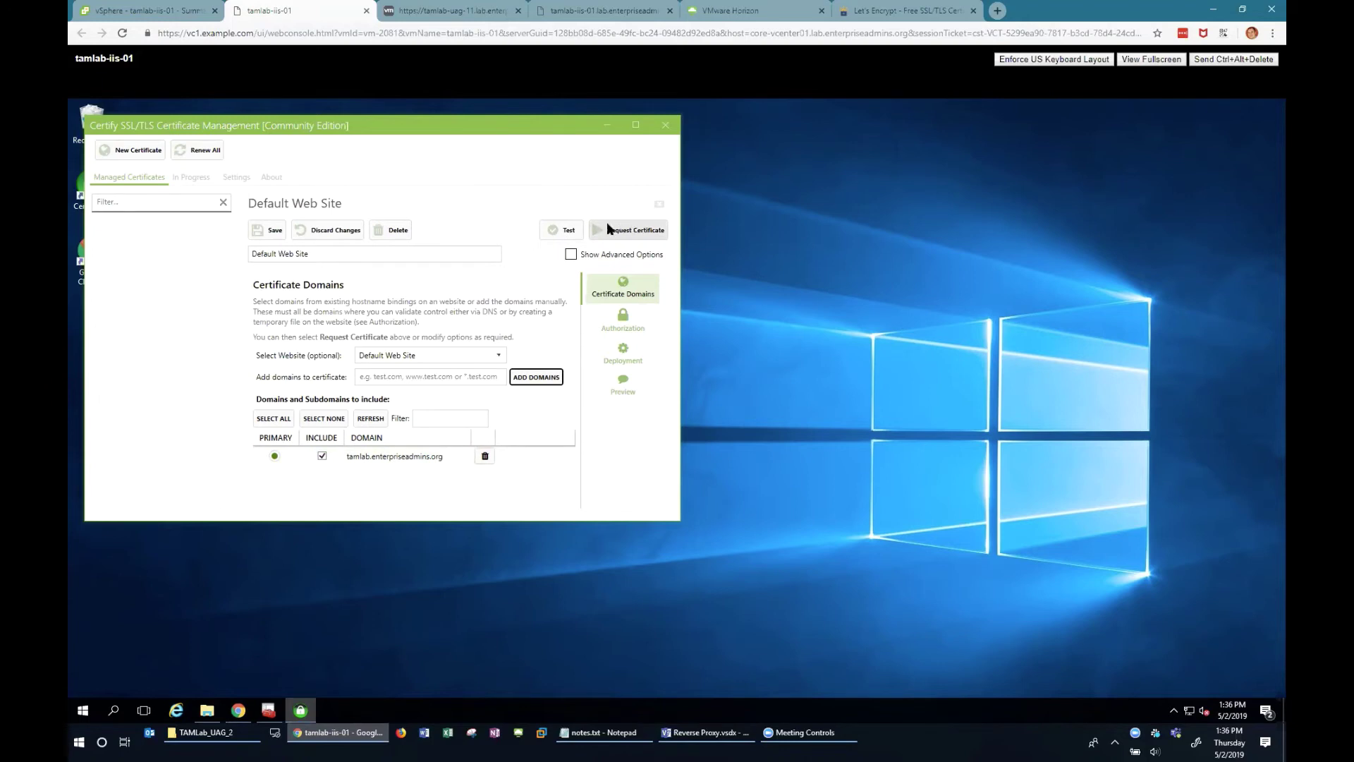
- Run the Default Web Site configuration test and bring File Explorer to the front
{"action": "left_click", "coordinate": [572, 227]}
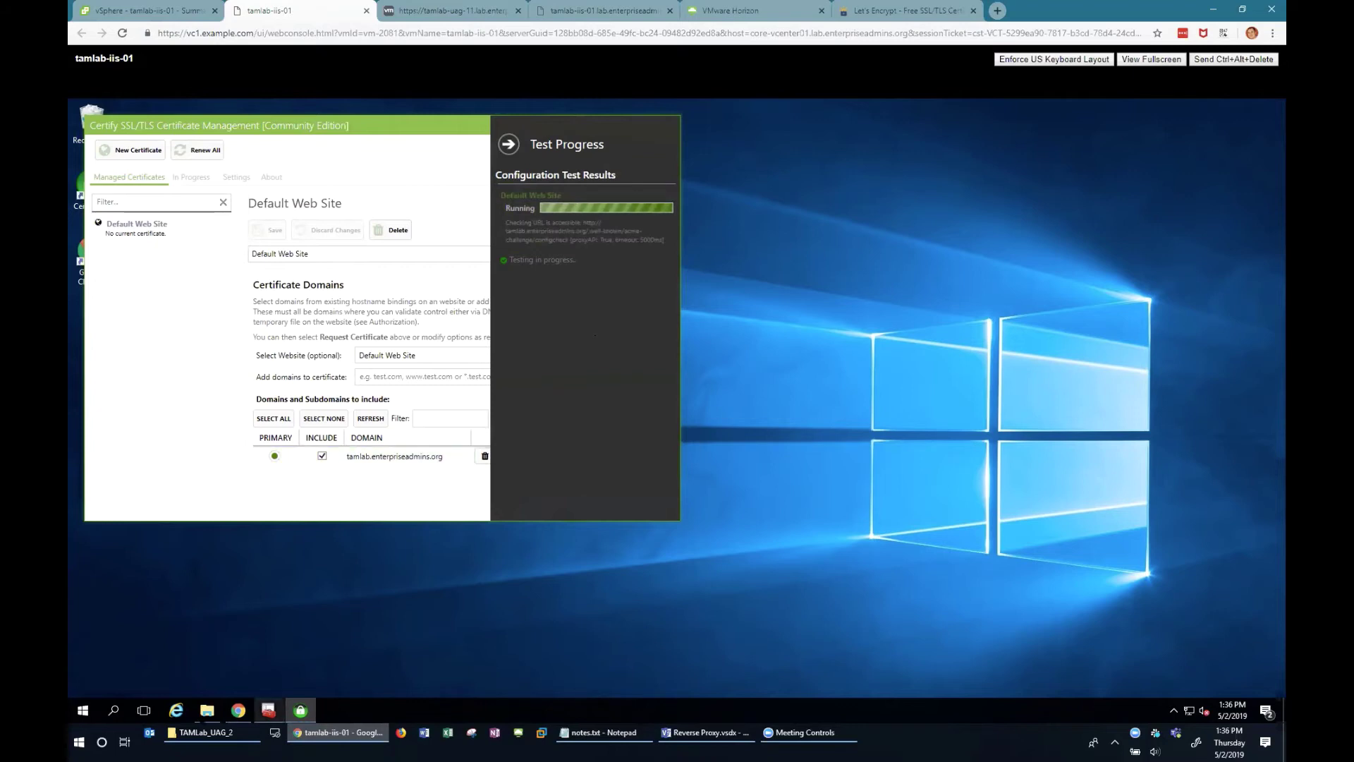
{"action": "left_click", "coordinate": [207, 710]}
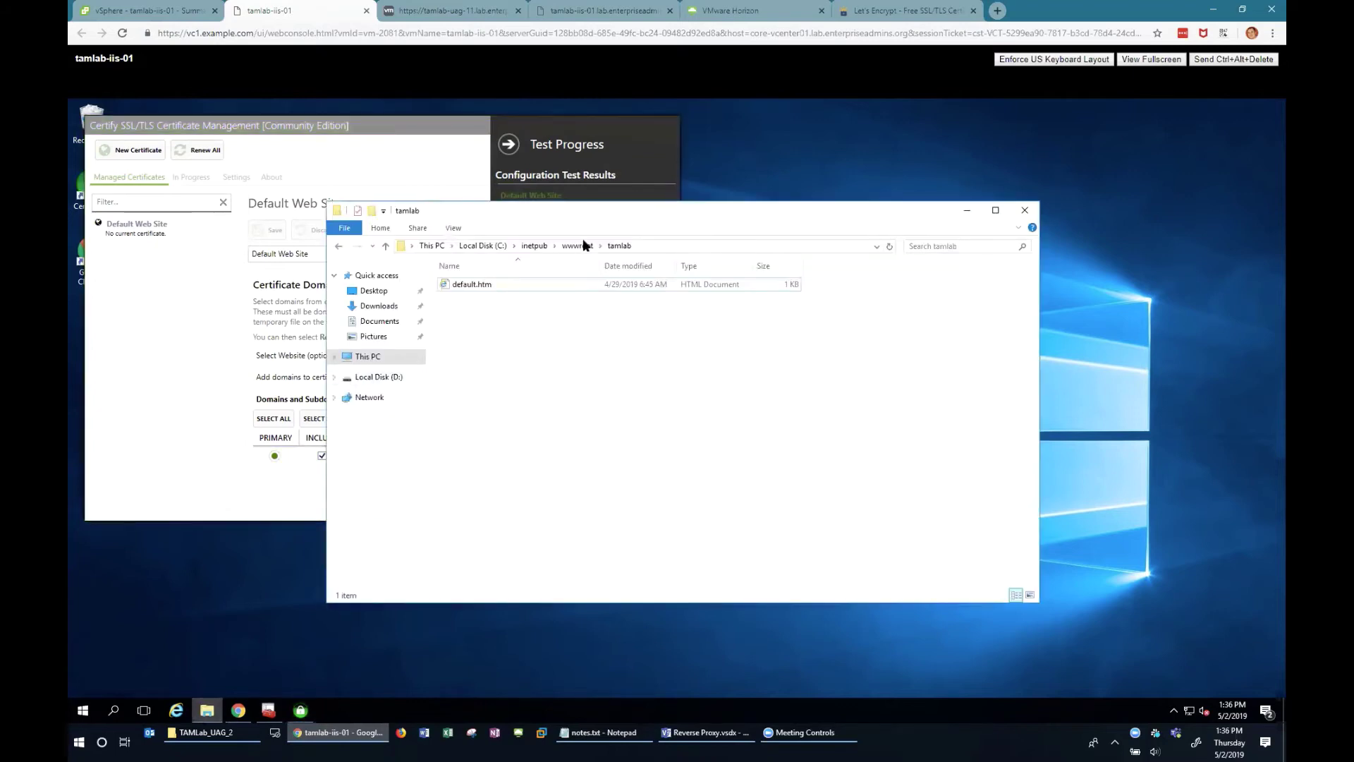
- Browse to wwwroot\.well-known\acme-challenge and copy the failing check's URL from Certify's test results
{"action": "left_click", "coordinate": [584, 247]}
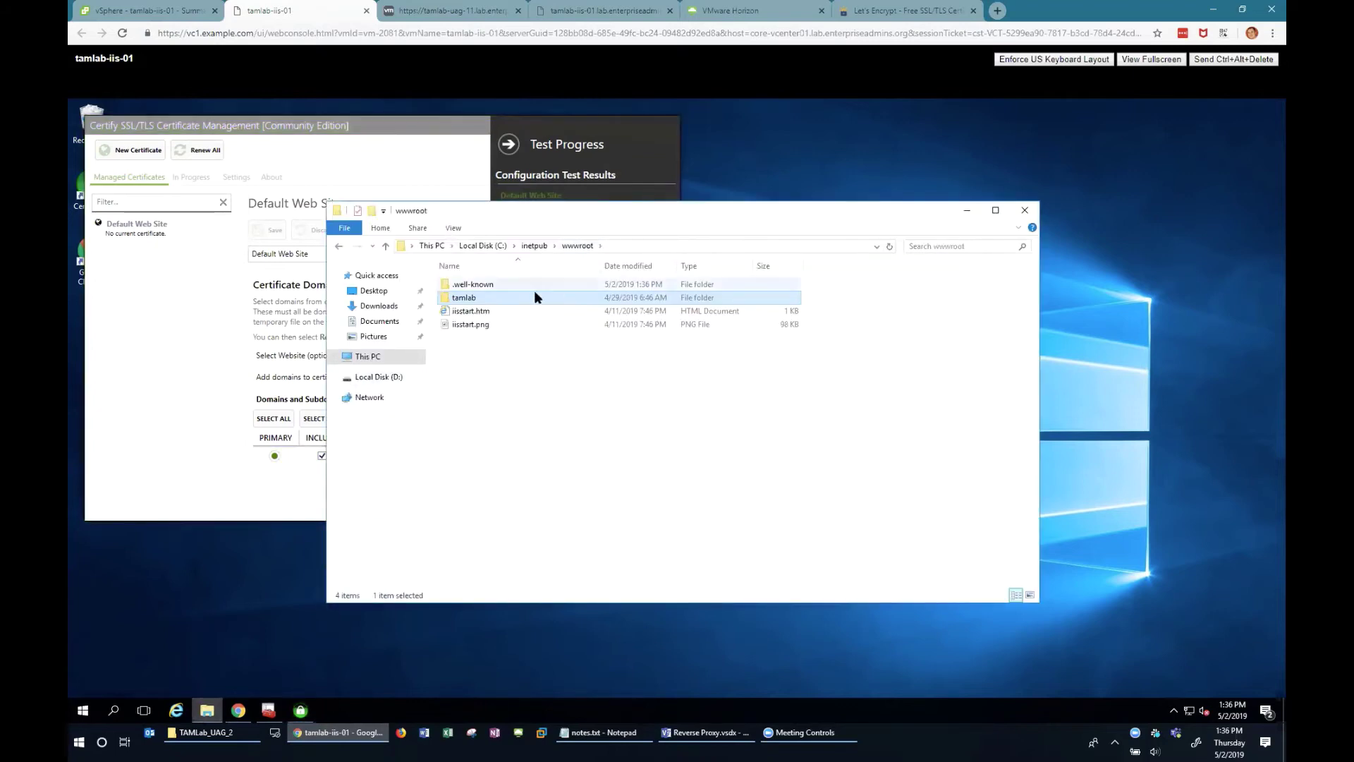
{"action": "left_click", "coordinate": [484, 285]}
{"action": "left_click_drag", "start_coordinate": [561, 223], "coordinate": [677, 333]}
{"action": "double_click", "coordinate": [586, 395]}
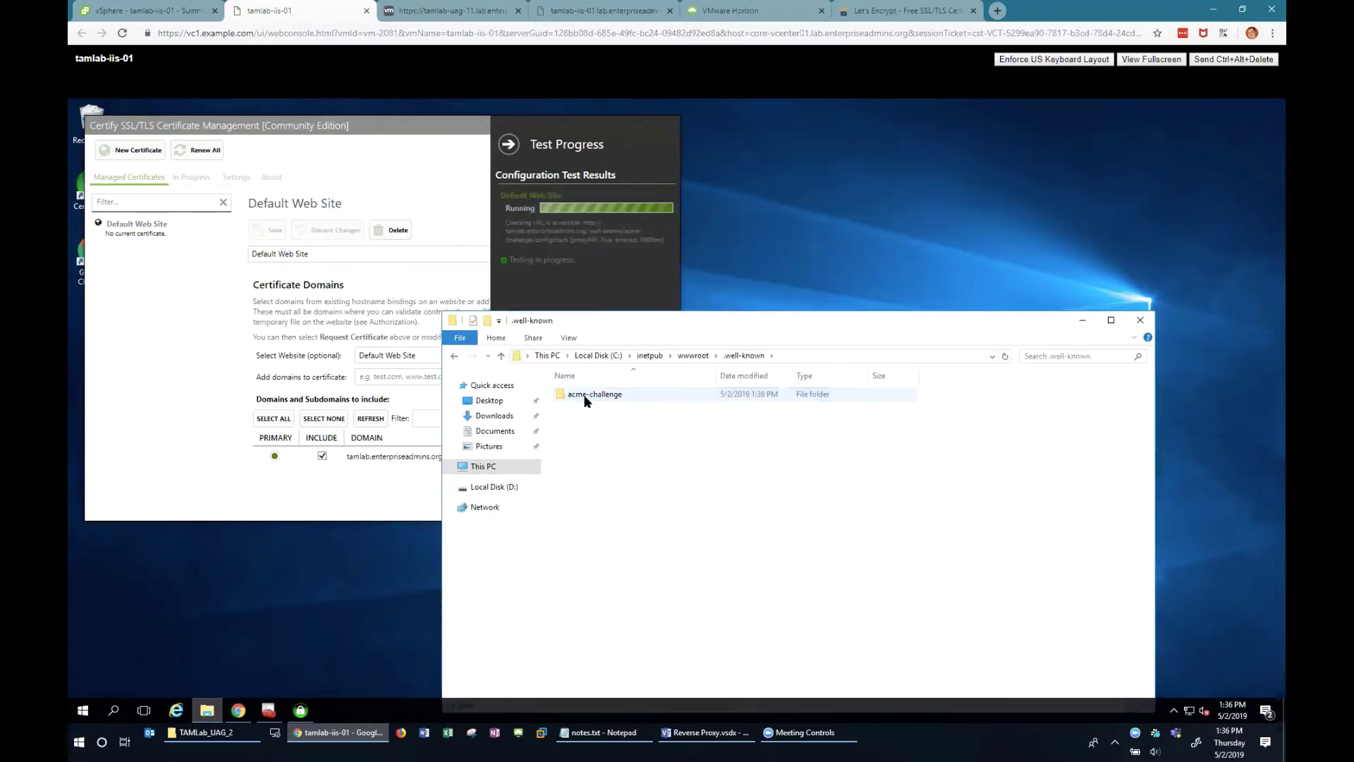
{"action": "double_click", "coordinate": [585, 395]}
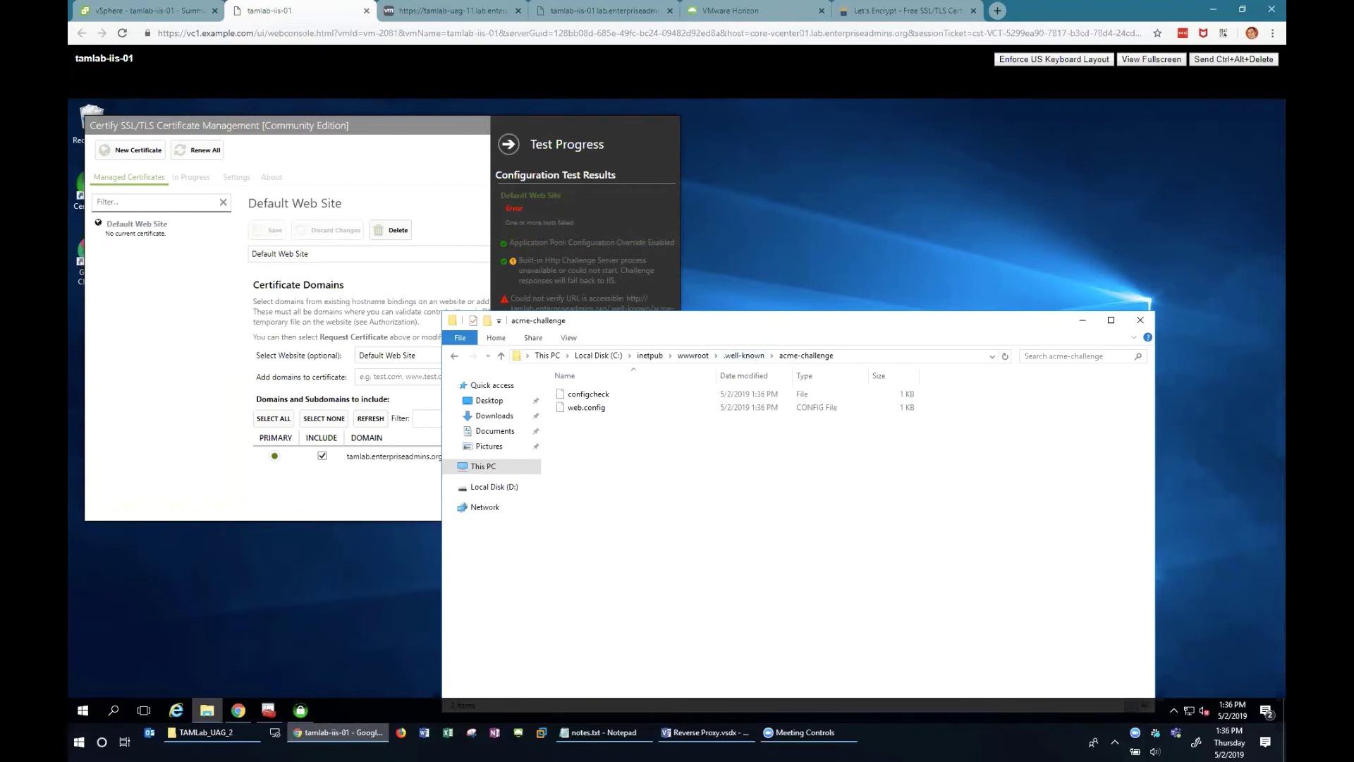
{"action": "left_click_drag", "start_coordinate": [783, 337], "coordinate": [863, 358]}
{"action": "left_click", "coordinate": [530, 308]}
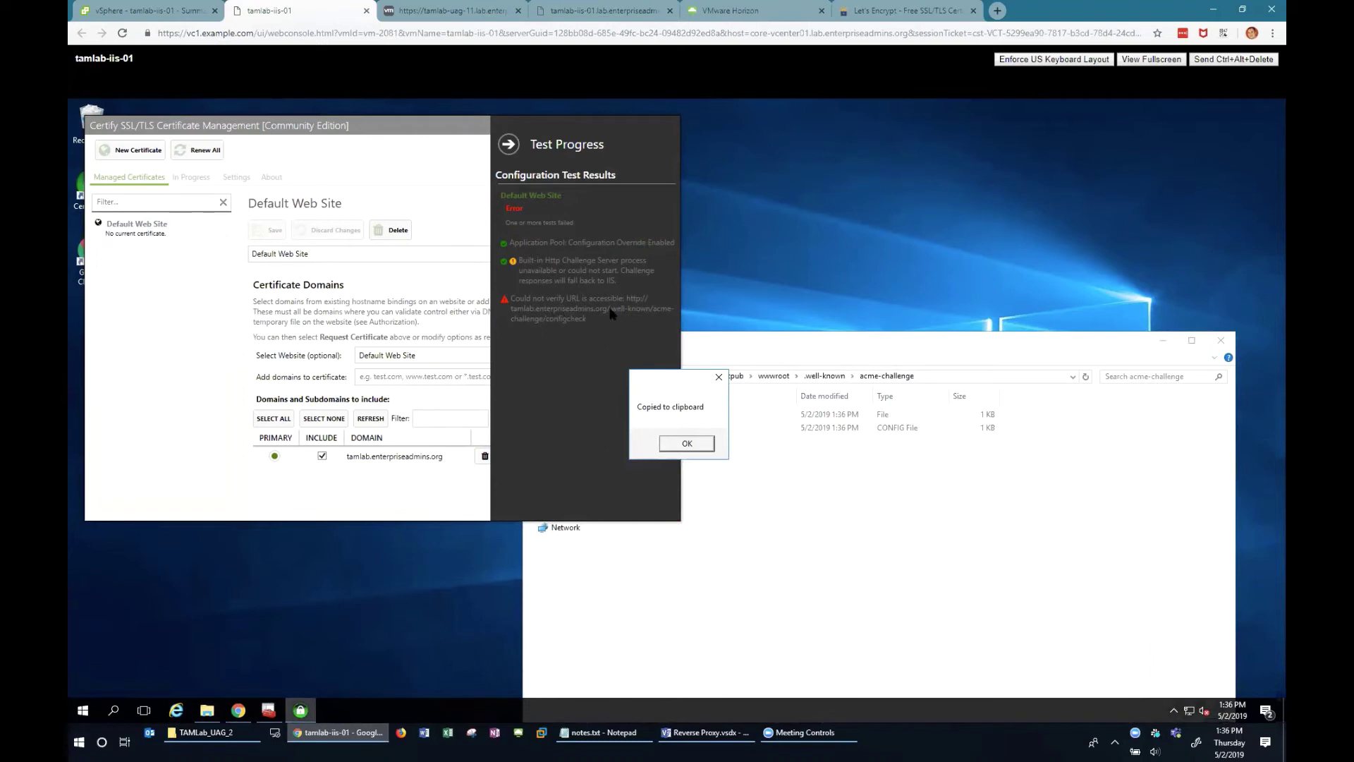
- Dismiss the Copied to clipboard notice and switch to the UAG admin console tab in Chrome
{"action": "left_click", "coordinate": [705, 443]}
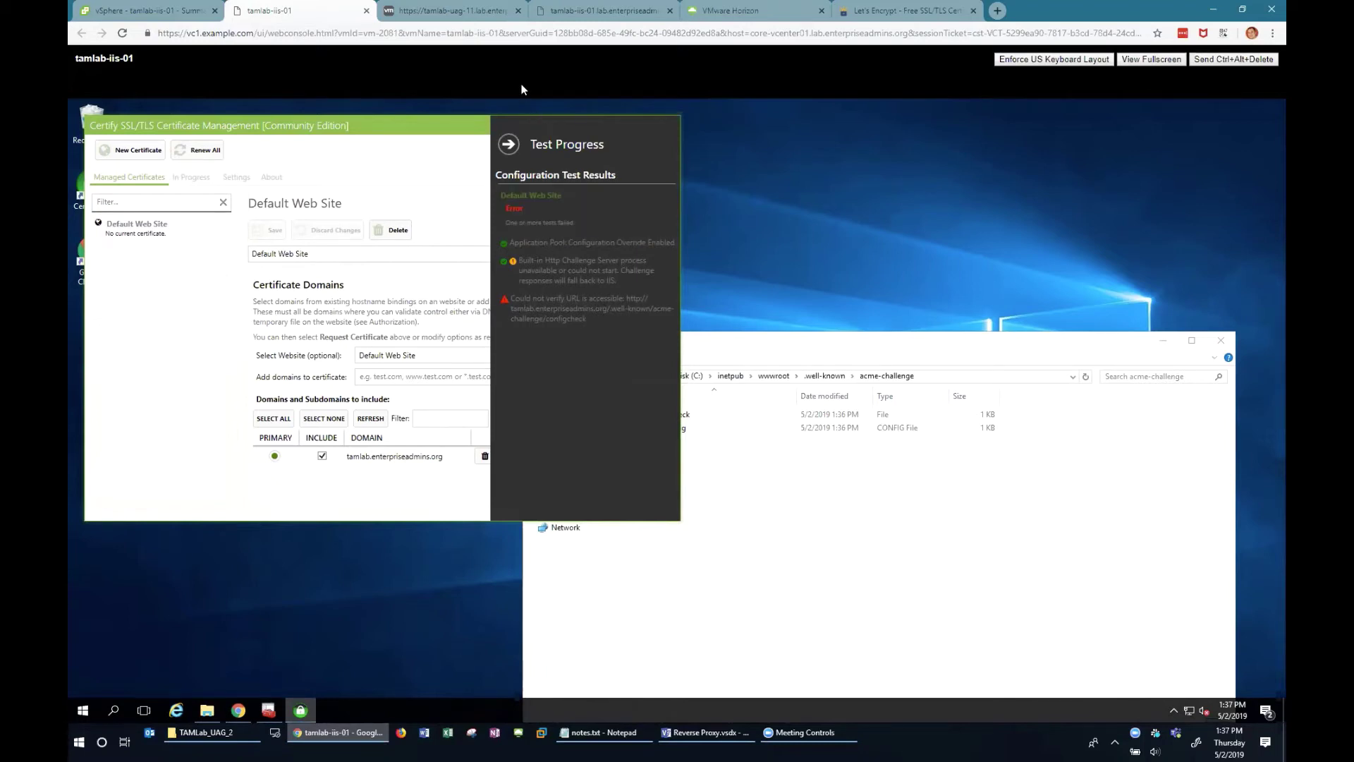
{"action": "left_click", "coordinate": [472, 9]}
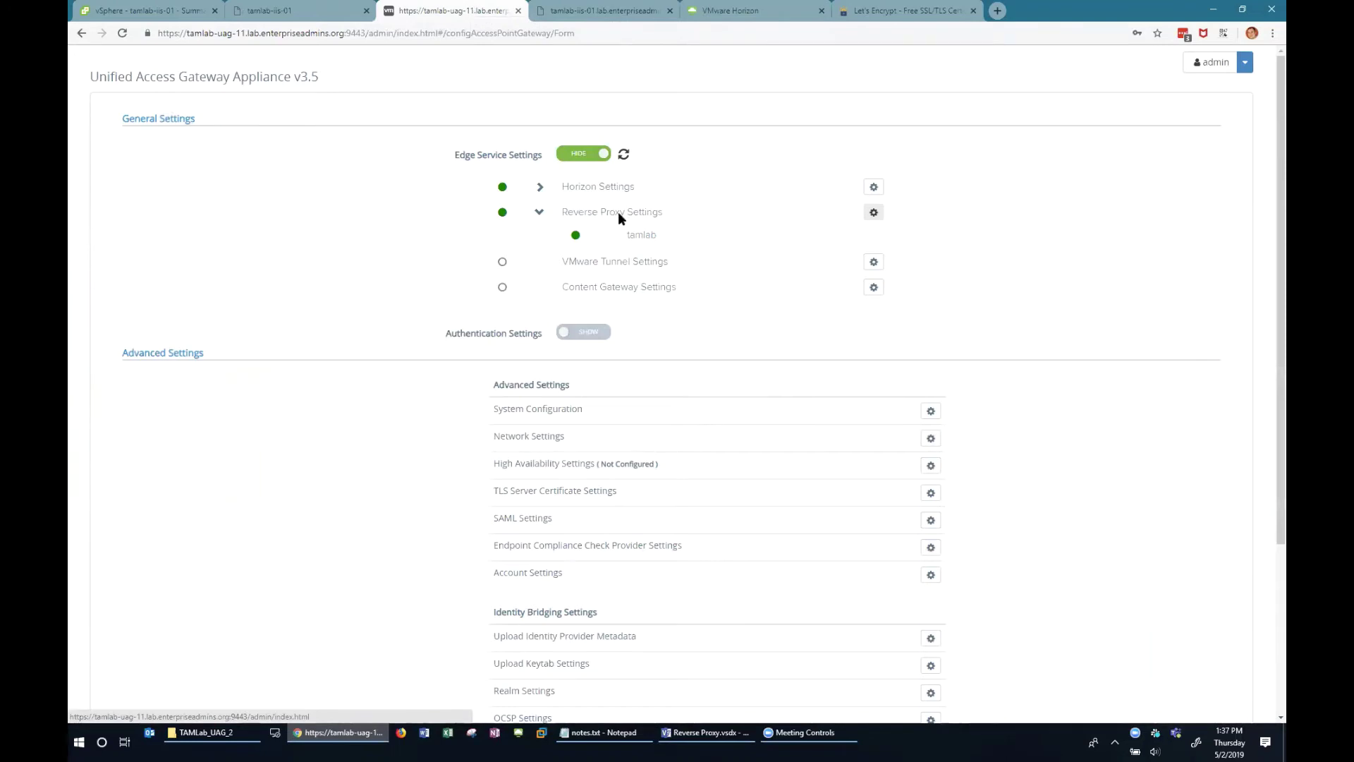
- Add a new enabled reverse proxy entry with Instance Id wellknown
{"action": "left_click", "coordinate": [873, 214]}
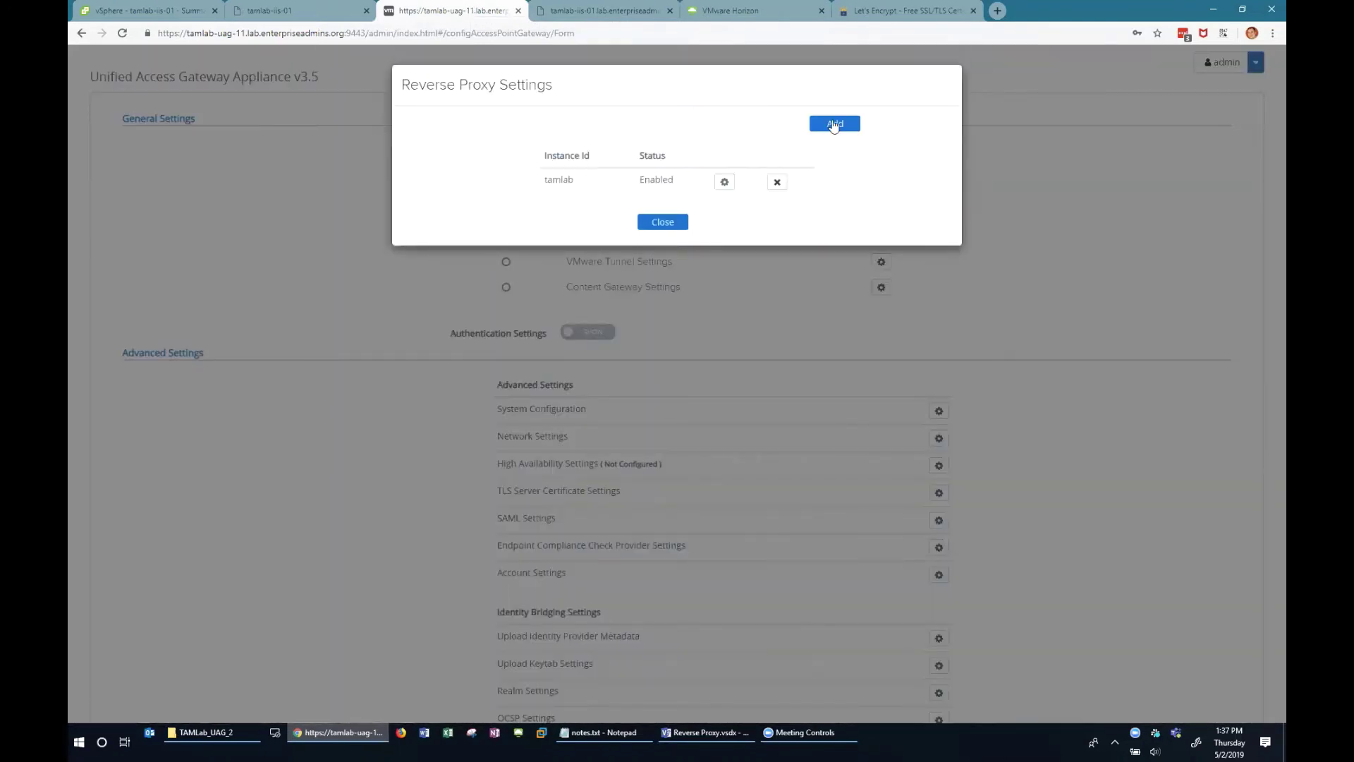
{"action": "left_click", "coordinate": [834, 125]}
{"action": "left_click", "coordinate": [613, 131]}
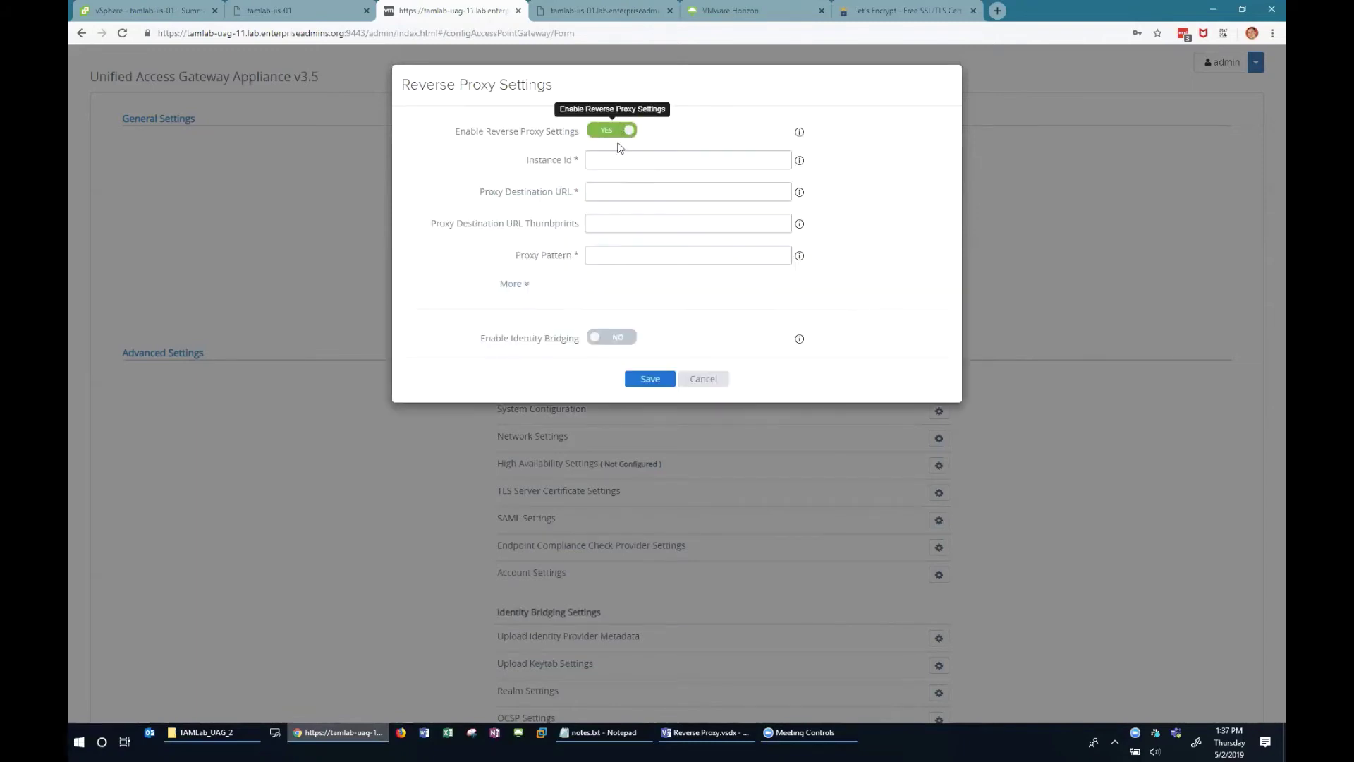
{"action": "left_click", "coordinate": [615, 160]}
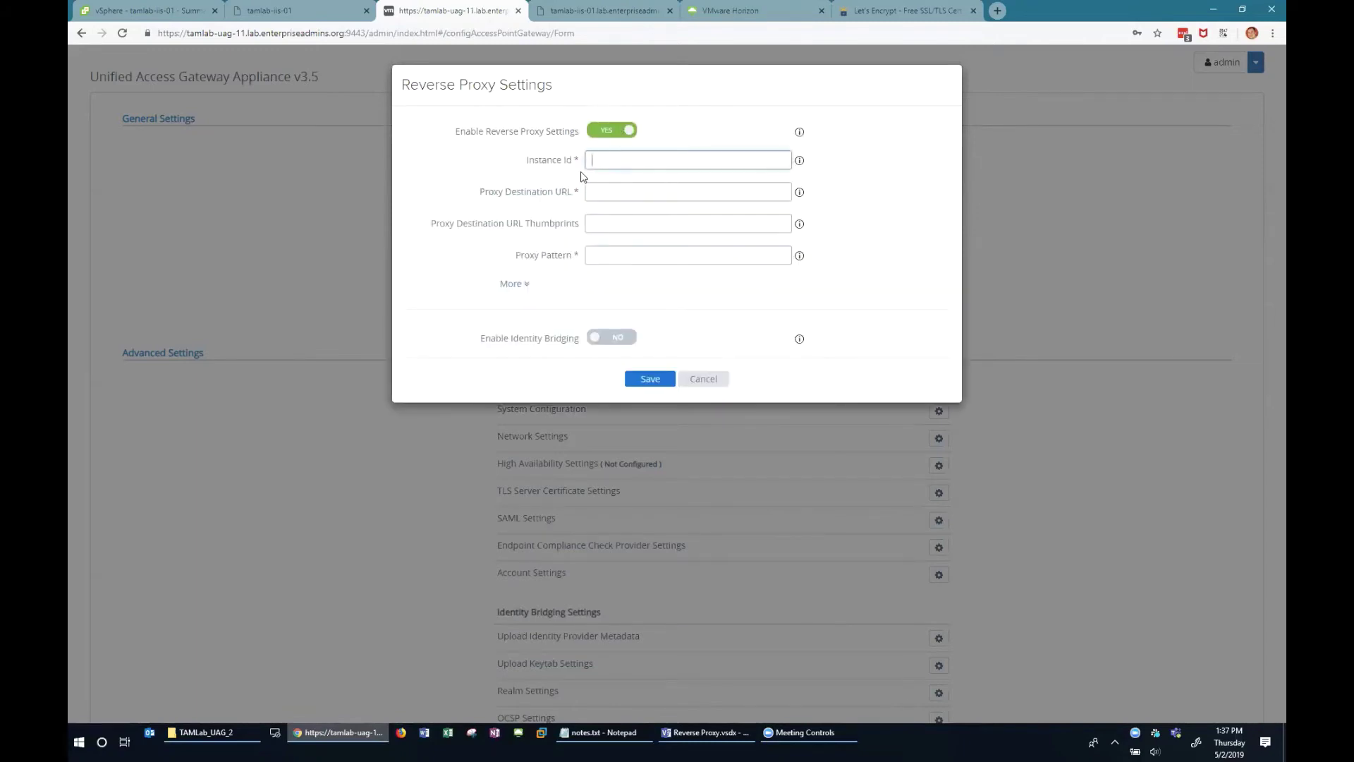
{"action": "type", "text": "well known"}
- Check the IIS site test page on the server console, then return to the reverse proxy form
{"action": "key", "text": "alt+Tab"}
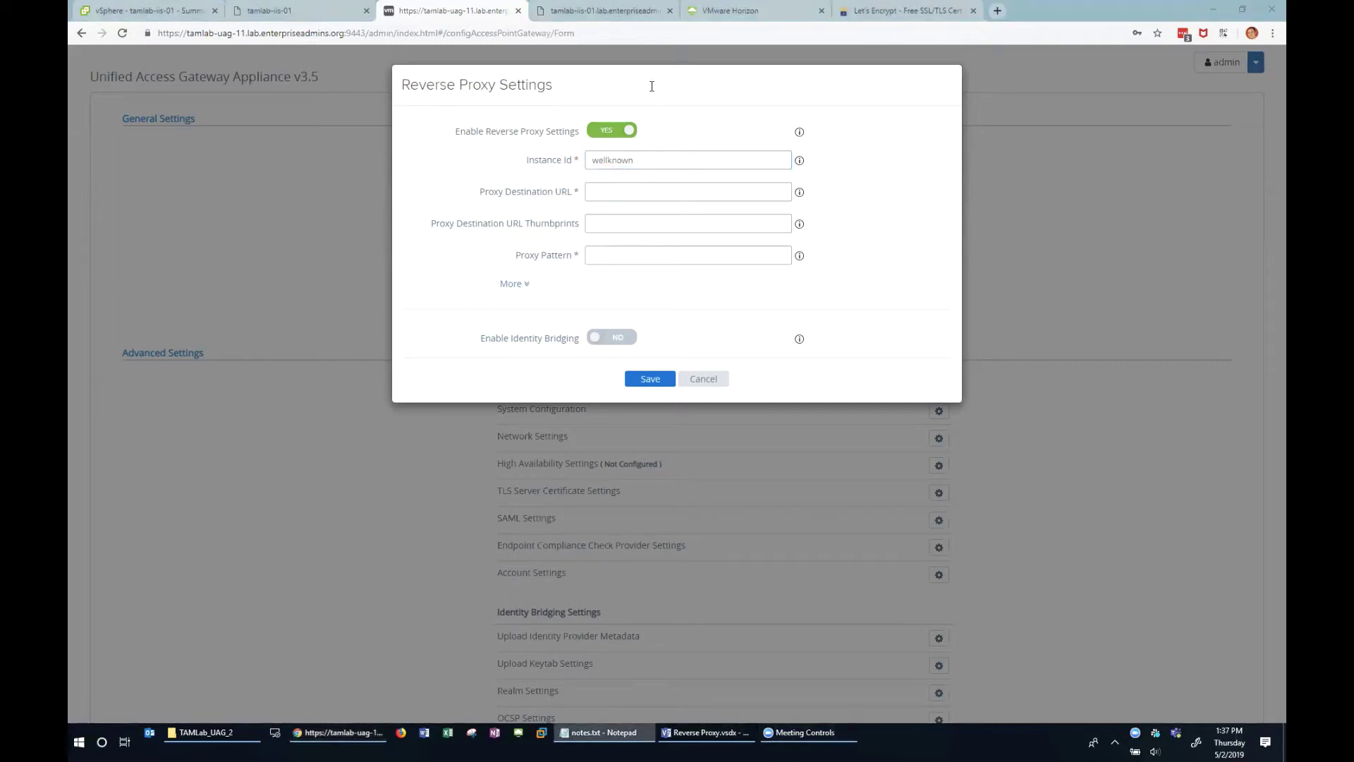
{"action": "left_click", "coordinate": [332, 11]}
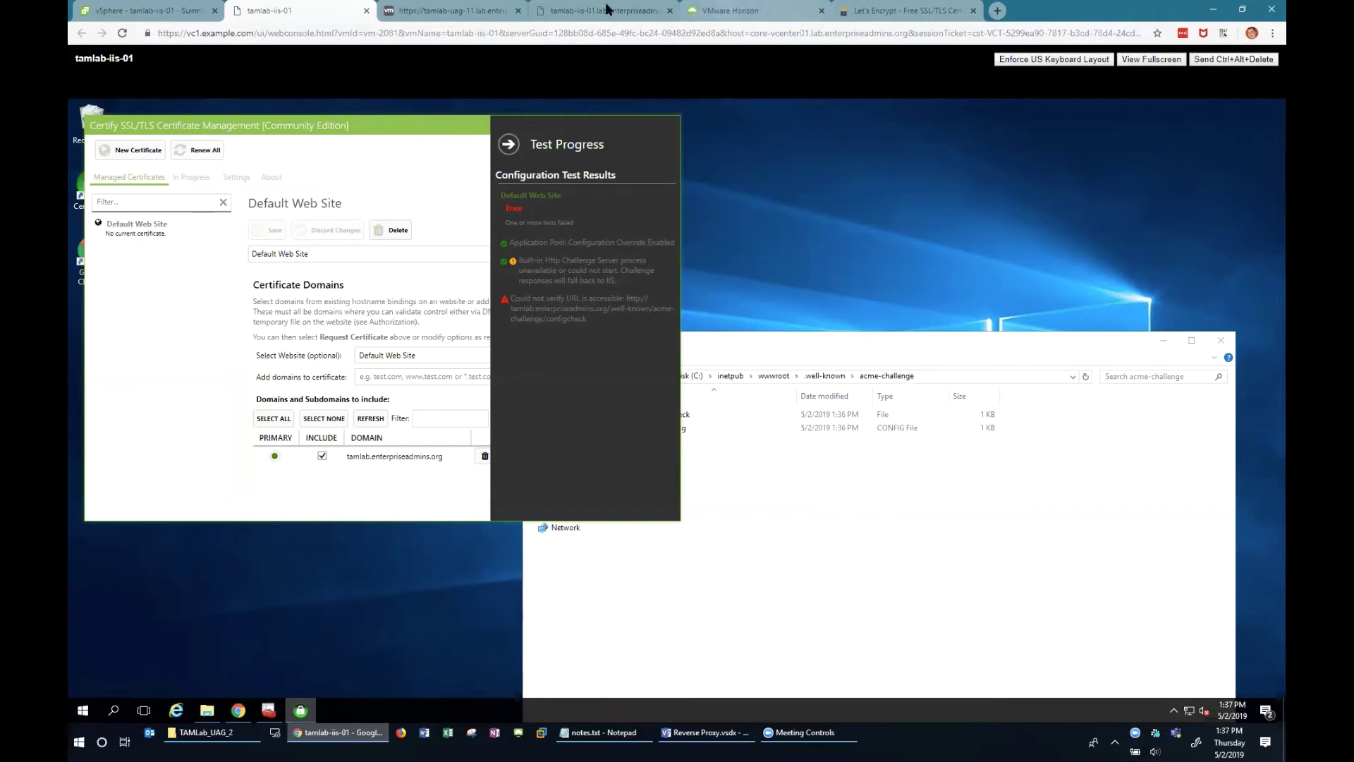
{"action": "left_click", "coordinate": [654, 7]}
{"action": "left_click", "coordinate": [493, 10]}
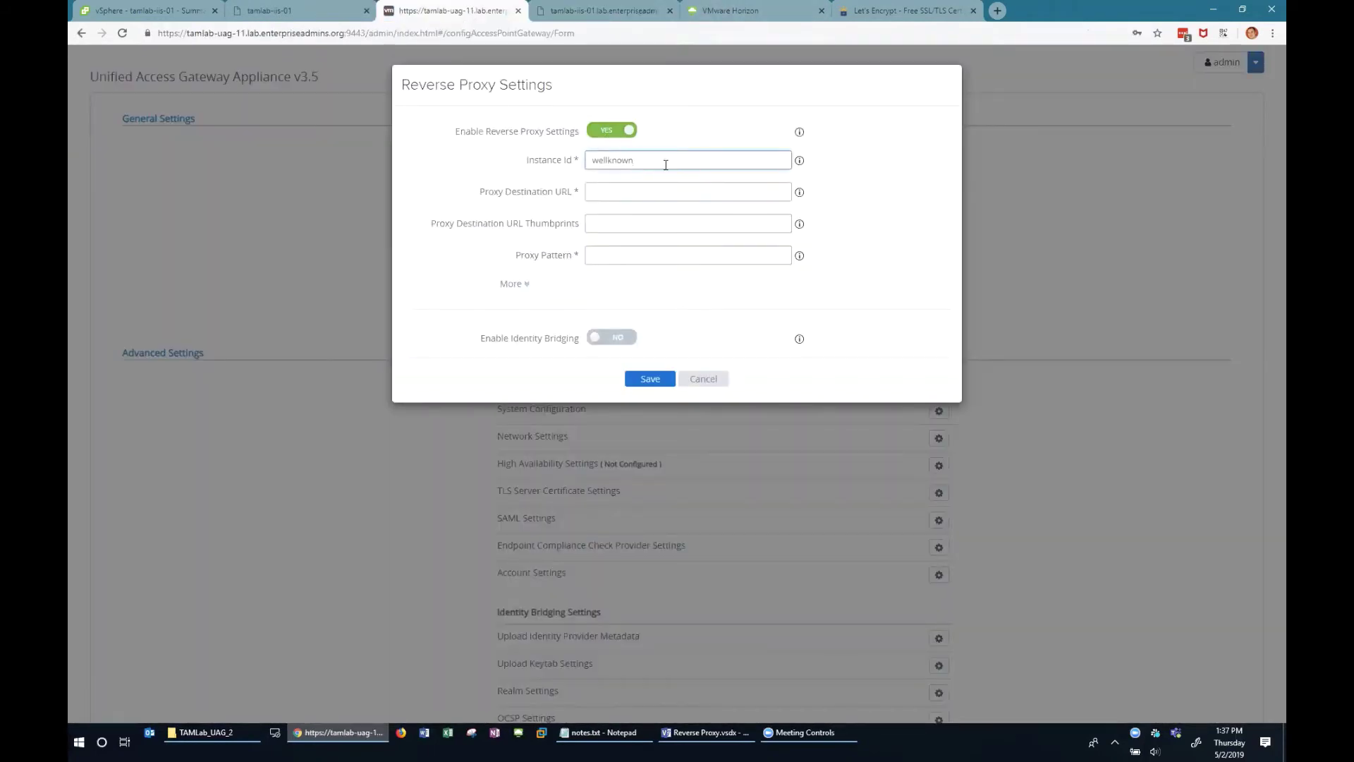
- Set the reverse proxy's Proxy Pattern to /.well-known(.*)
{"action": "left_click_drag", "start_coordinate": [665, 160], "coordinate": [560, 169]}
{"action": "left_click_drag", "start_coordinate": [676, 163], "coordinate": [574, 169]}
{"action": "key", "text": "alt+Tab"}
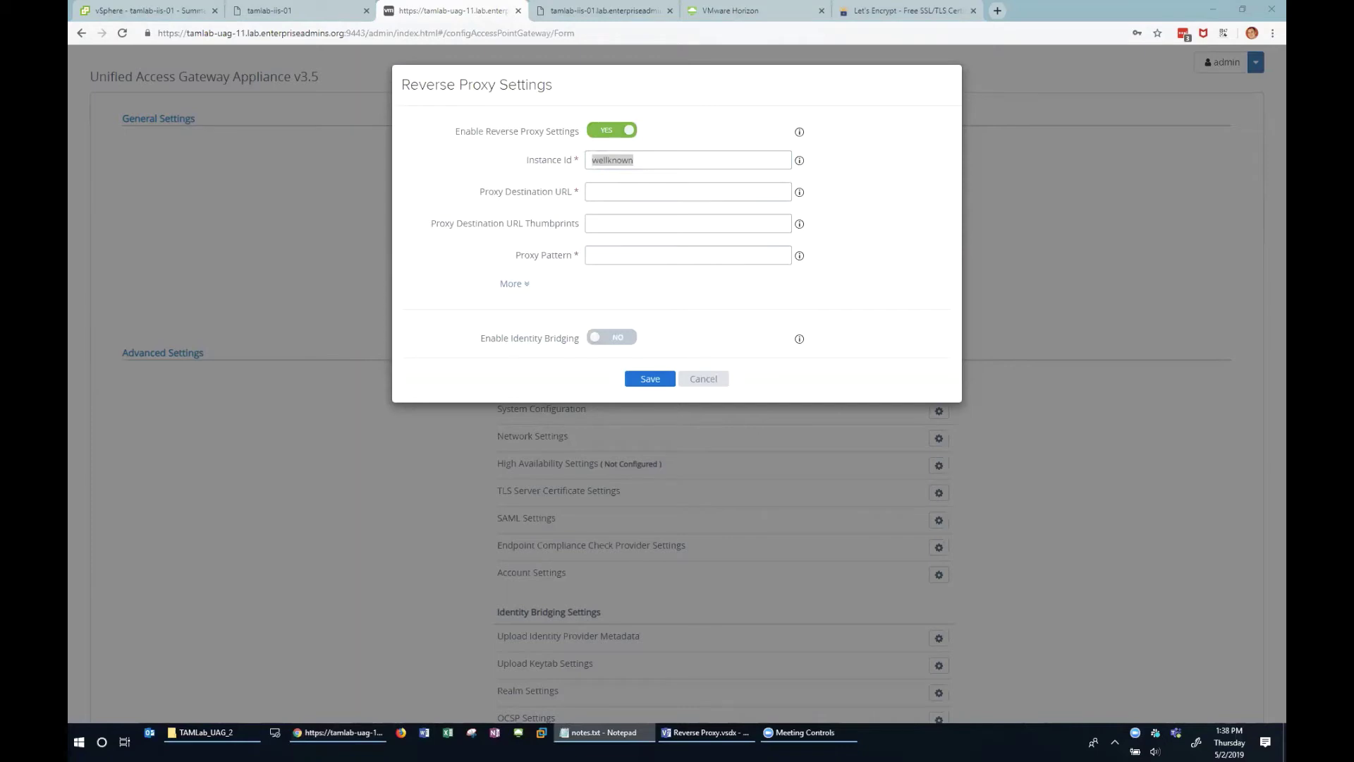
{"action": "left_click", "coordinate": [613, 255]}
{"action": "key", "text": "ctrl+v"}
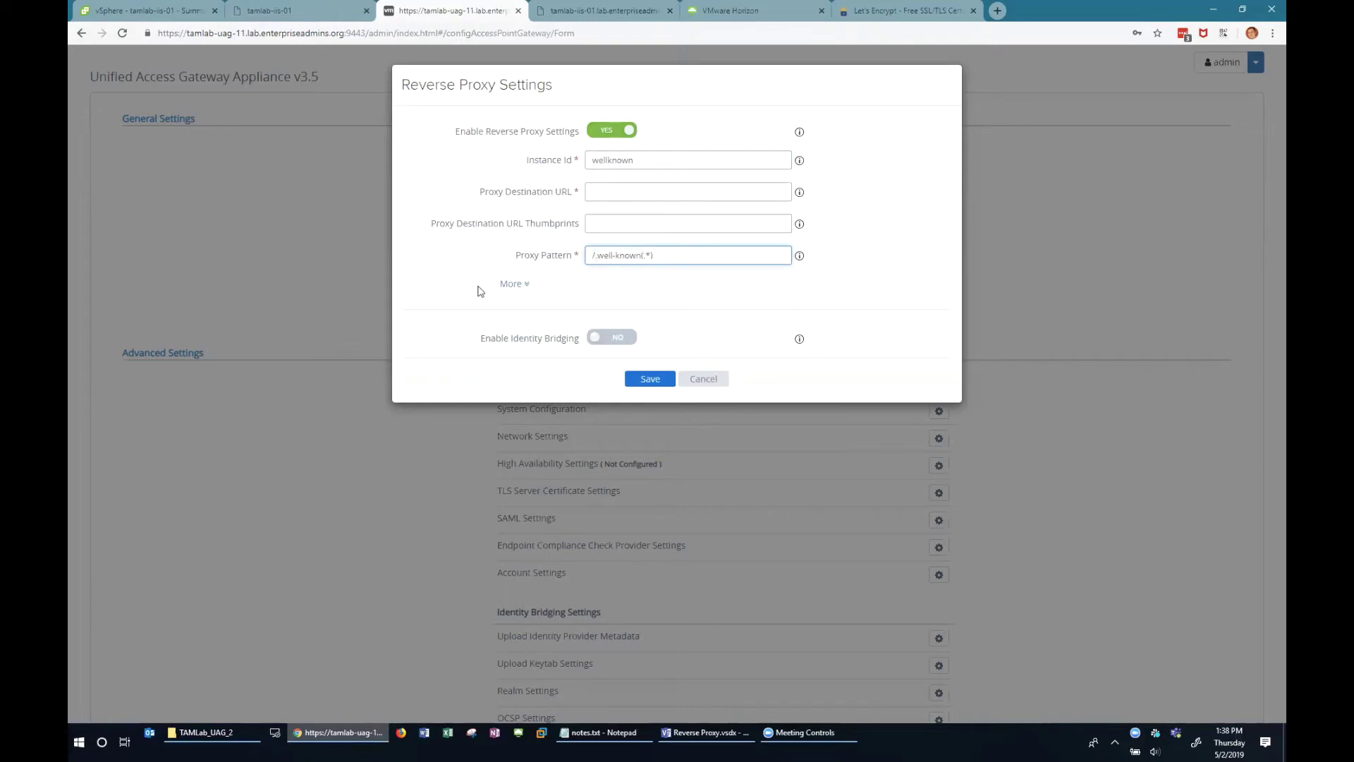
{"action": "key", "text": "alt+Tab"}
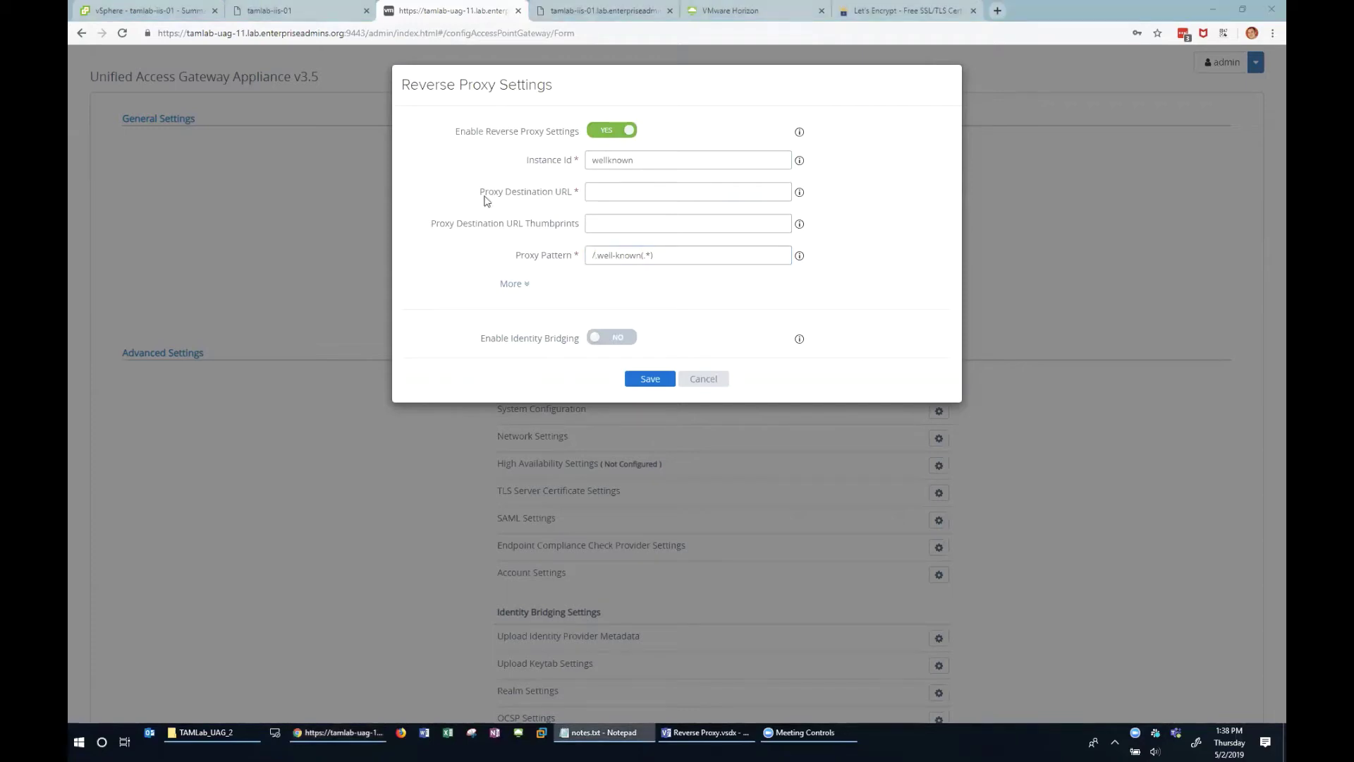
{"action": "left_click", "coordinate": [618, 194]}
{"action": "key", "text": "ctrl+v"}
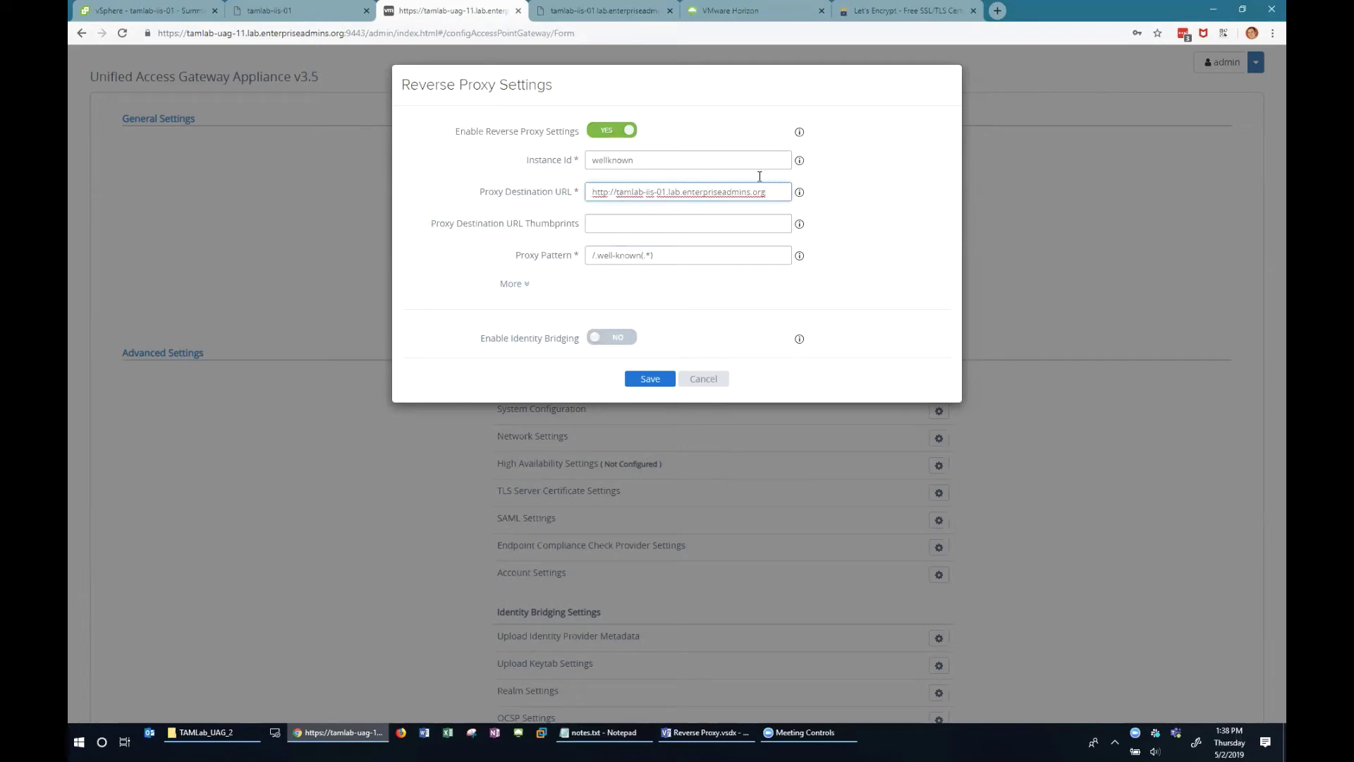
{"action": "left_click", "coordinate": [650, 380]}
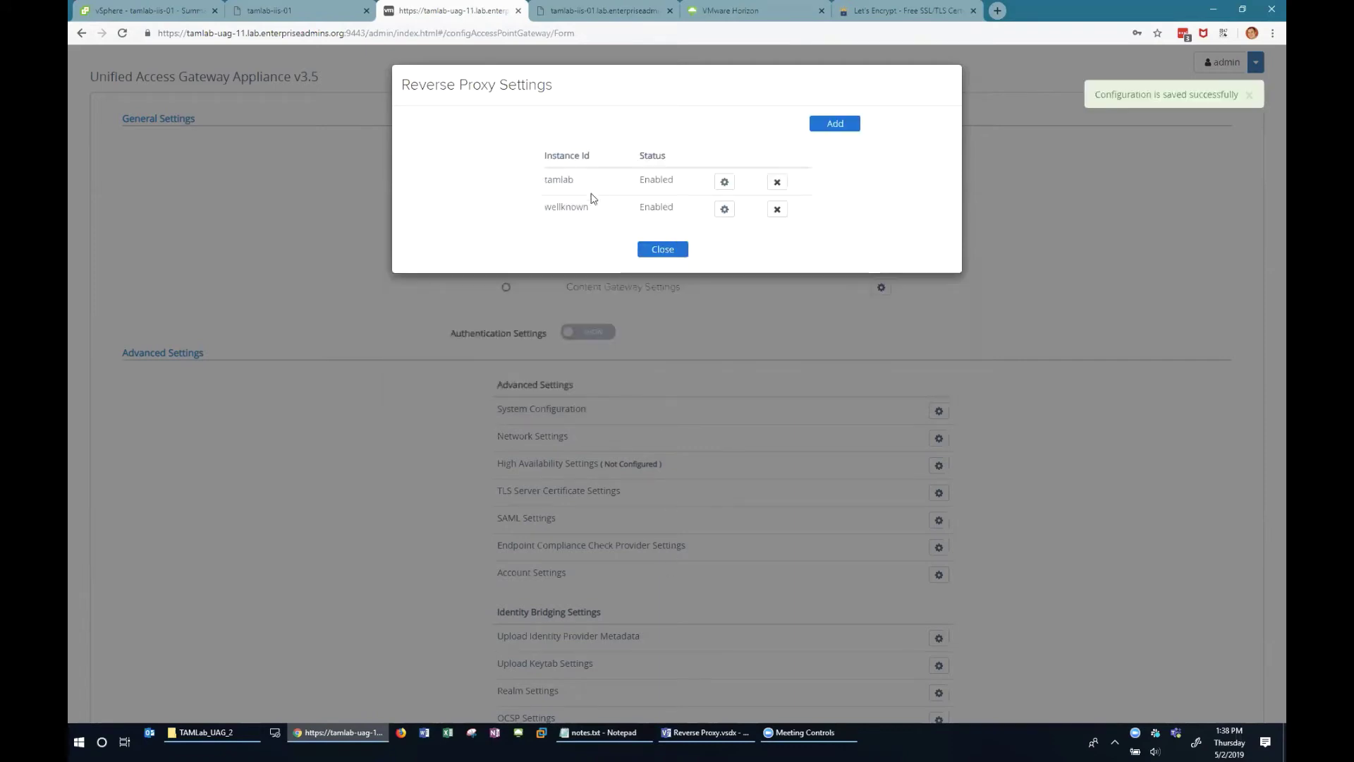
{"action": "left_click", "coordinate": [659, 249]}
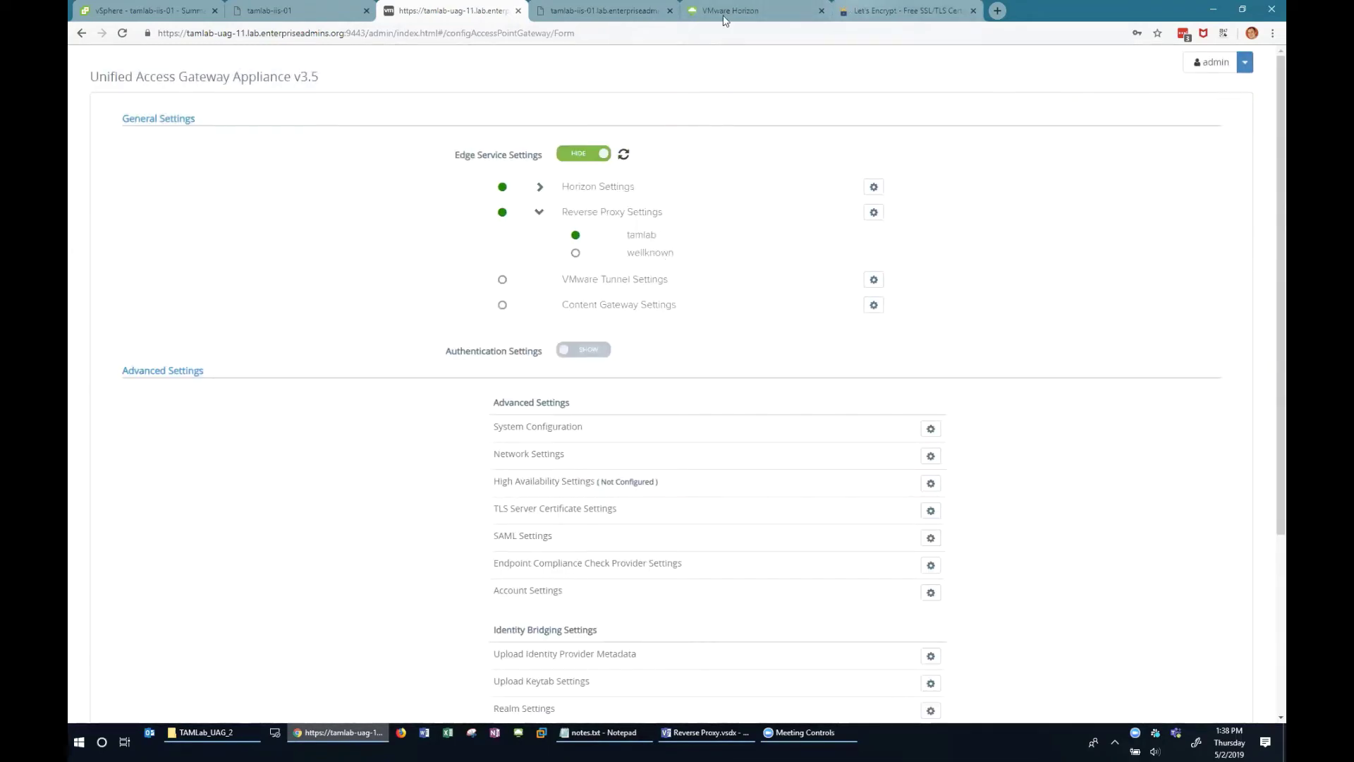
{"action": "left_click", "coordinate": [313, 10]}
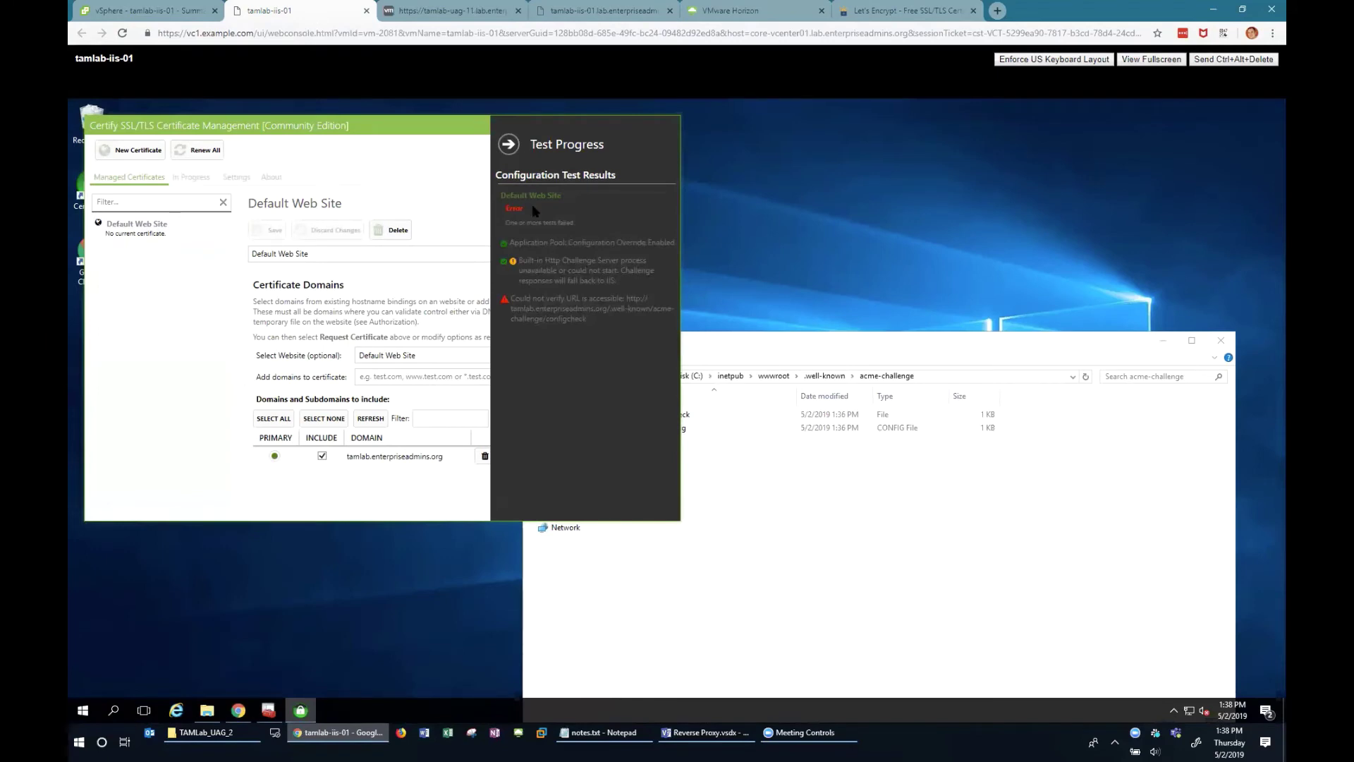
- Close the old Test Progress results and rerun the Default Web Site test beside the acme-challenge folder
{"action": "left_click", "coordinate": [472, 303]}
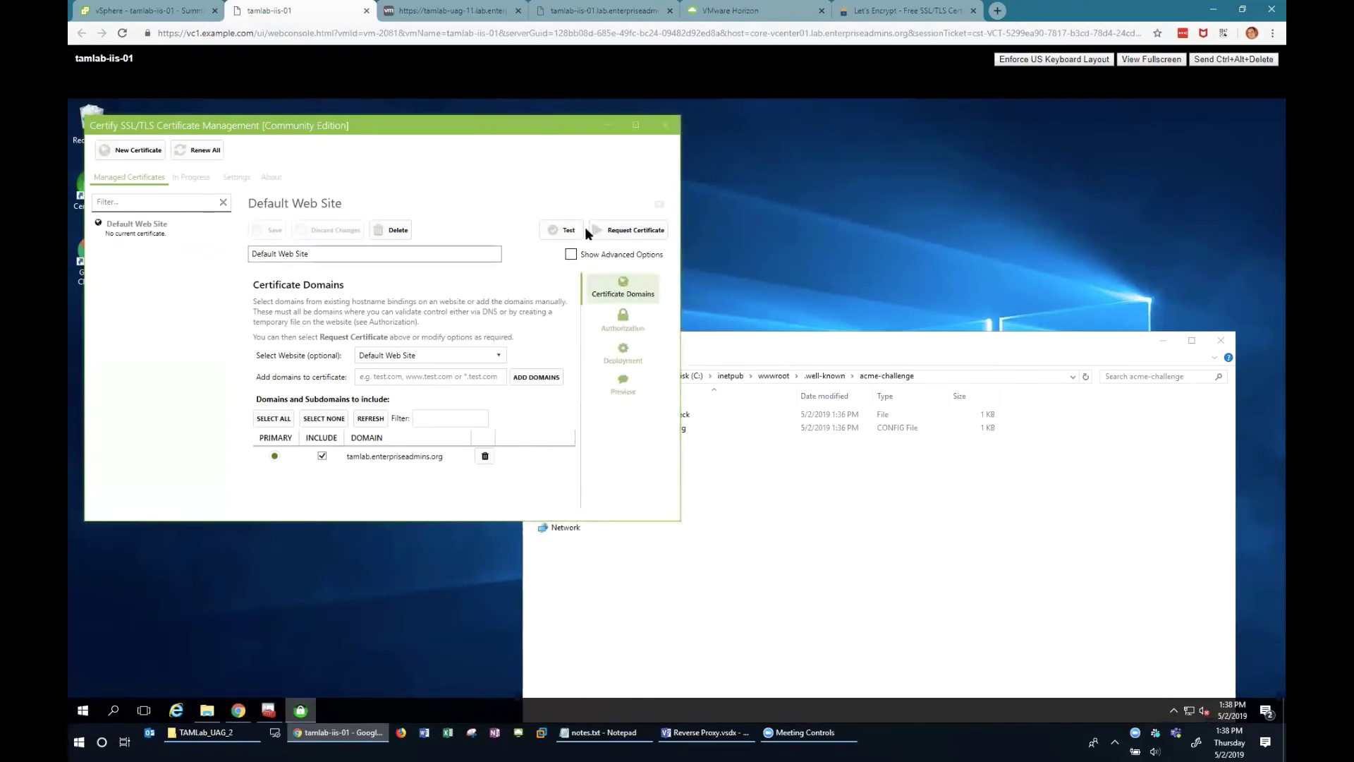
{"action": "left_click", "coordinate": [561, 229]}
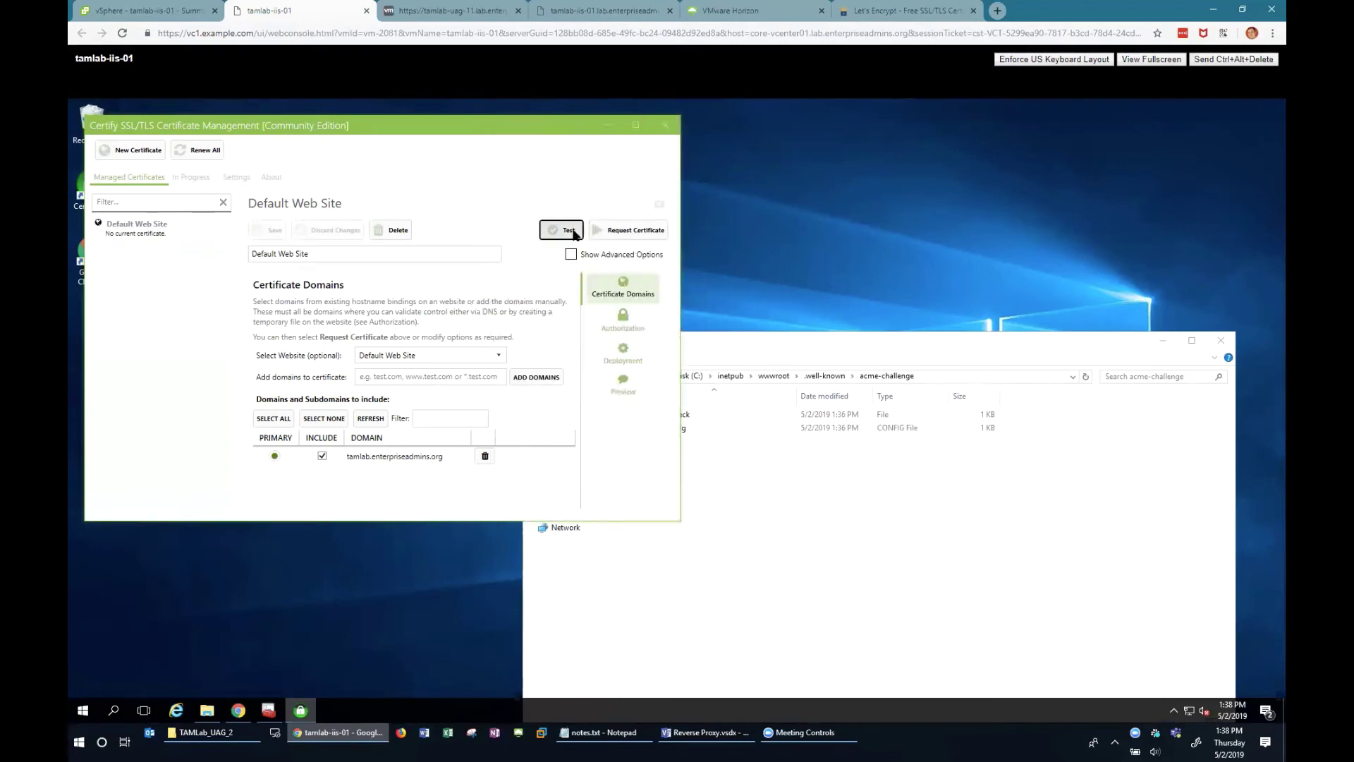
{"action": "left_click", "coordinate": [870, 548]}
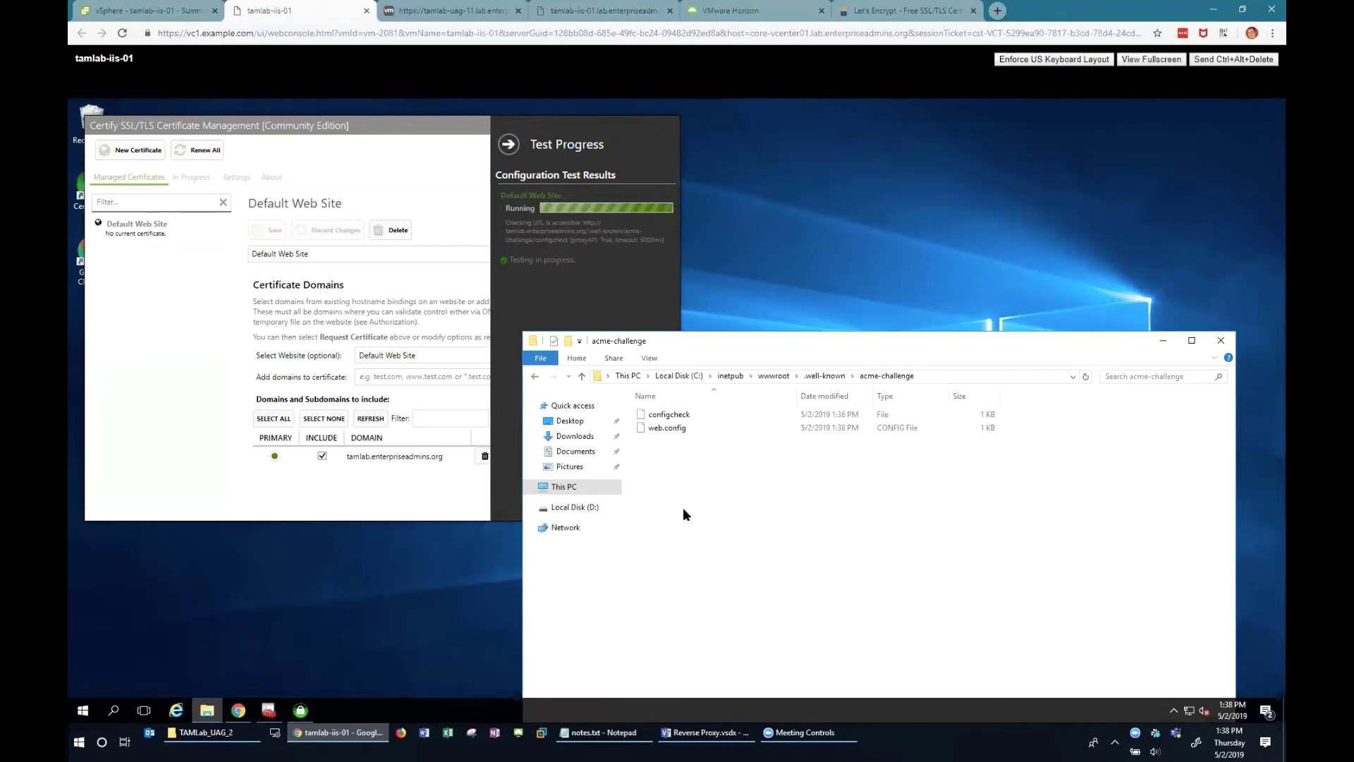
{"action": "left_click", "coordinate": [688, 417]}
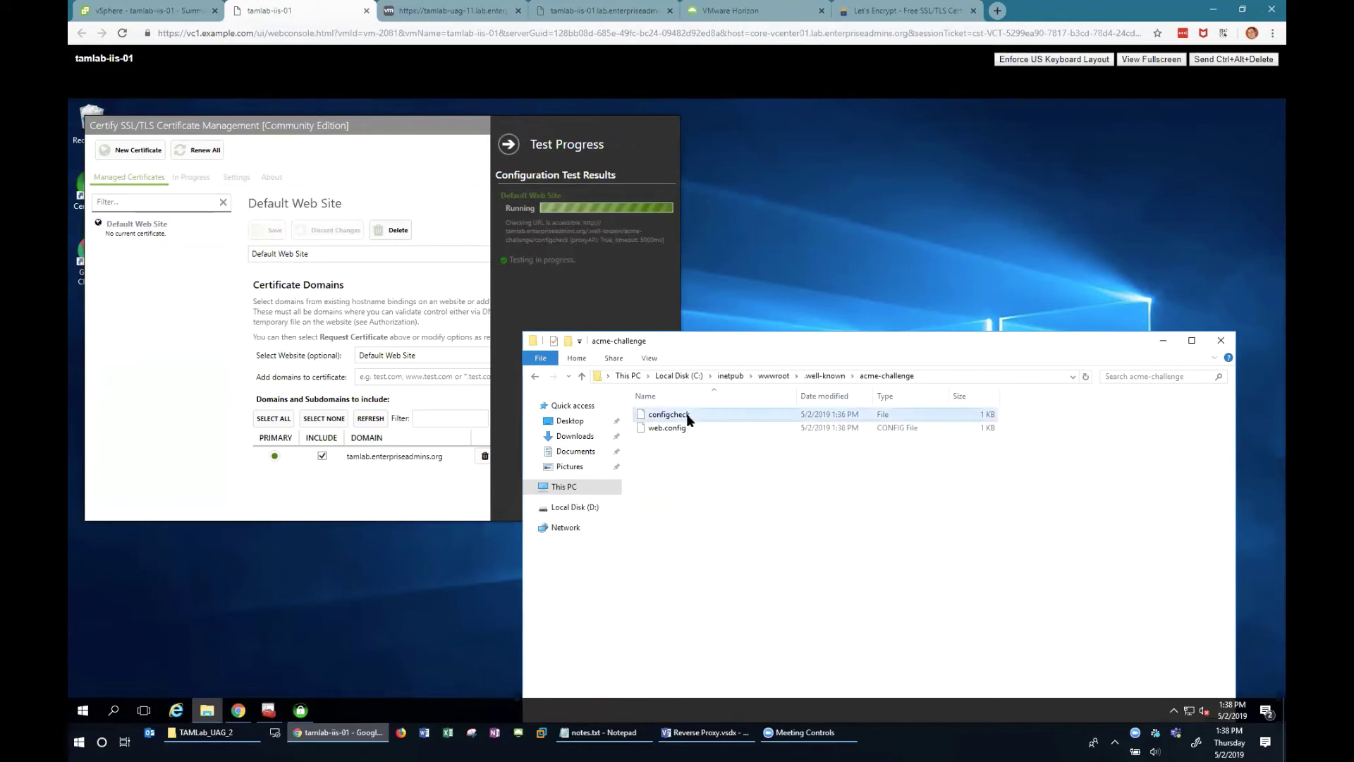
{"action": "right_click", "coordinate": [689, 417]}
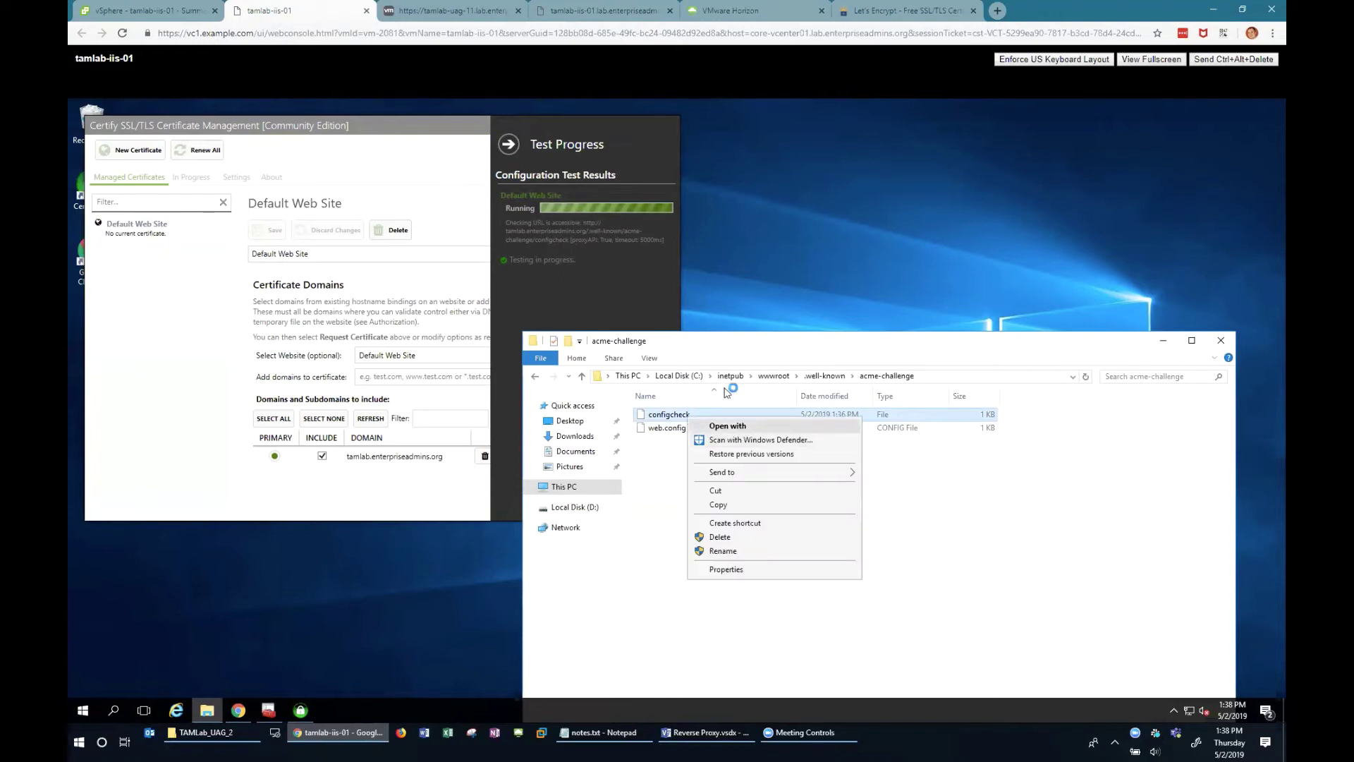
{"action": "key", "text": "Escape"}
{"action": "double_click", "coordinate": [654, 413]}
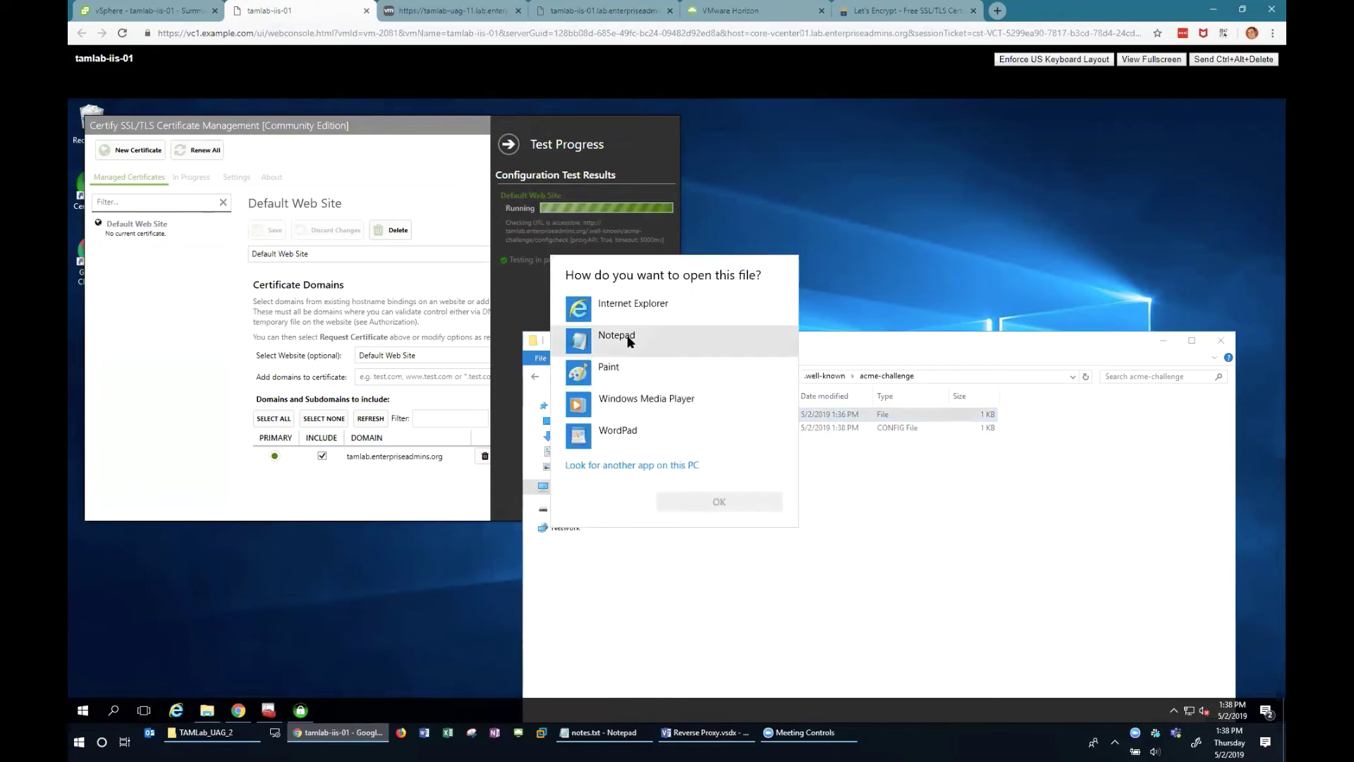
{"action": "left_click", "coordinate": [649, 335]}
{"action": "left_click", "coordinate": [744, 496]}
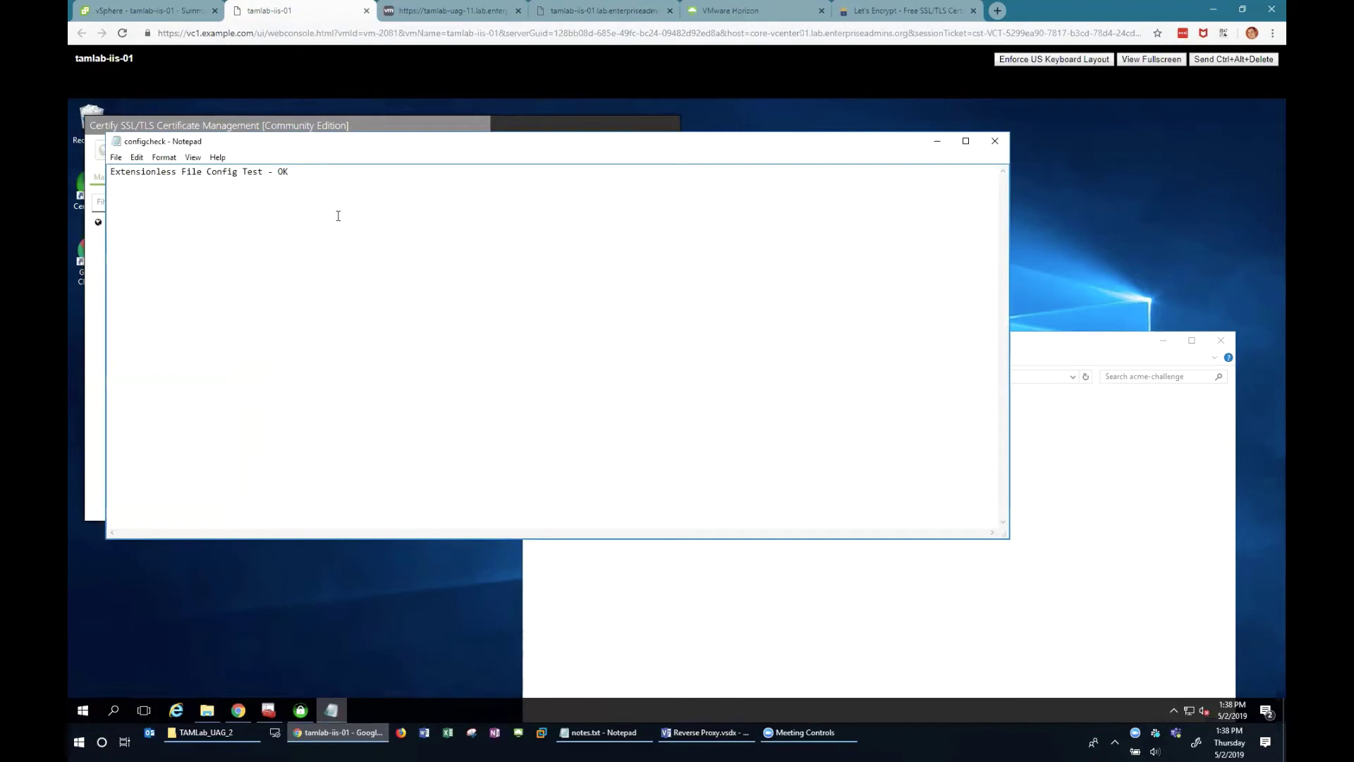
{"action": "left_click", "coordinate": [995, 141]}
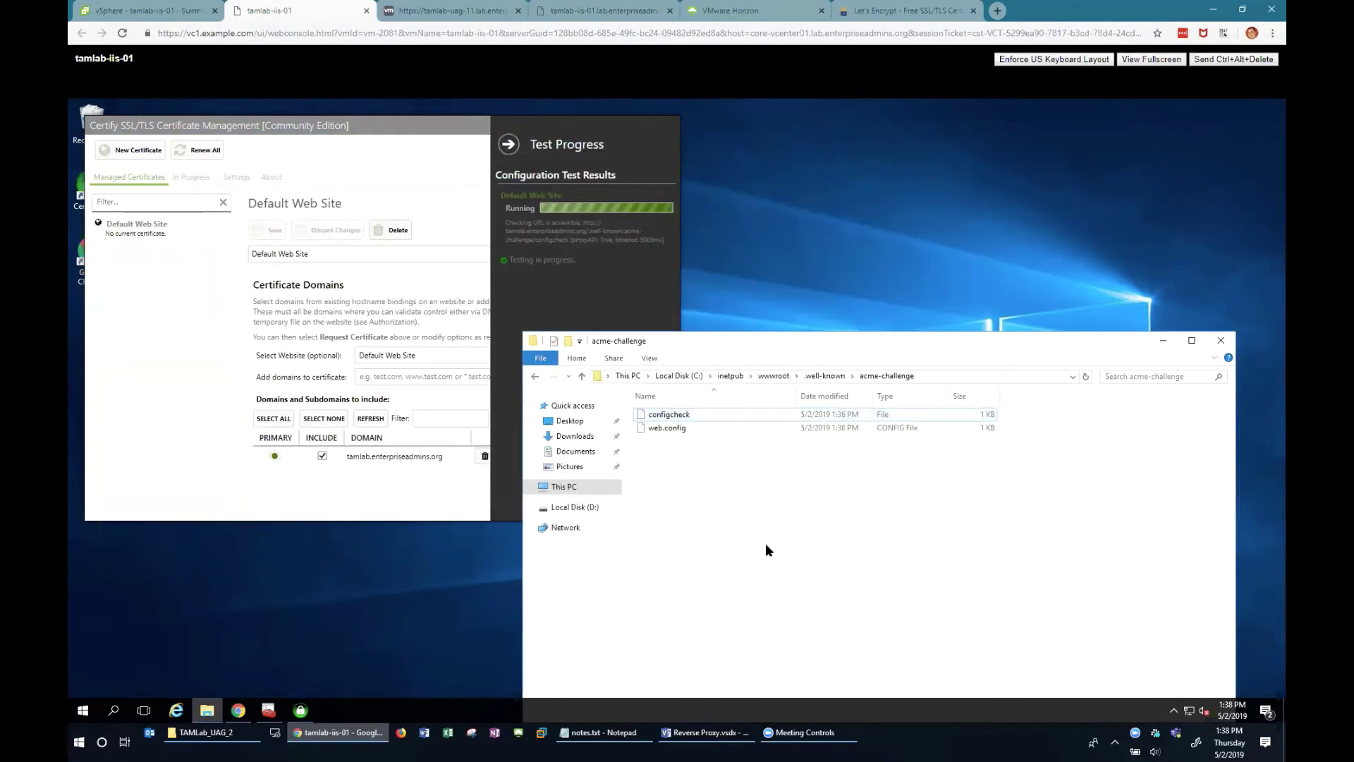
- Open a new blank Chrome tab from the Let's Encrypt page, then return to the tamlab-iis-01 console
{"action": "left_click", "coordinate": [549, 119]}
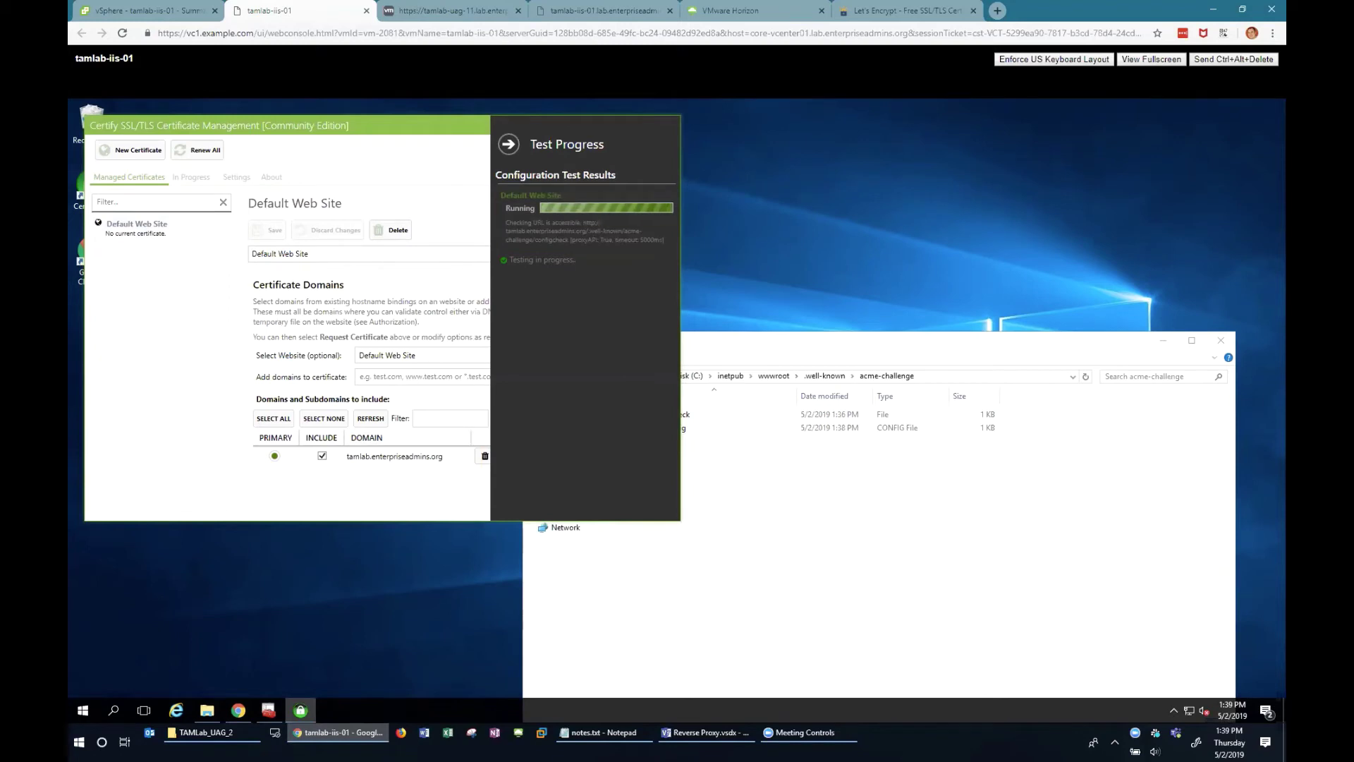
{"action": "left_click", "coordinate": [894, 11]}
{"action": "left_click", "coordinate": [997, 12]}
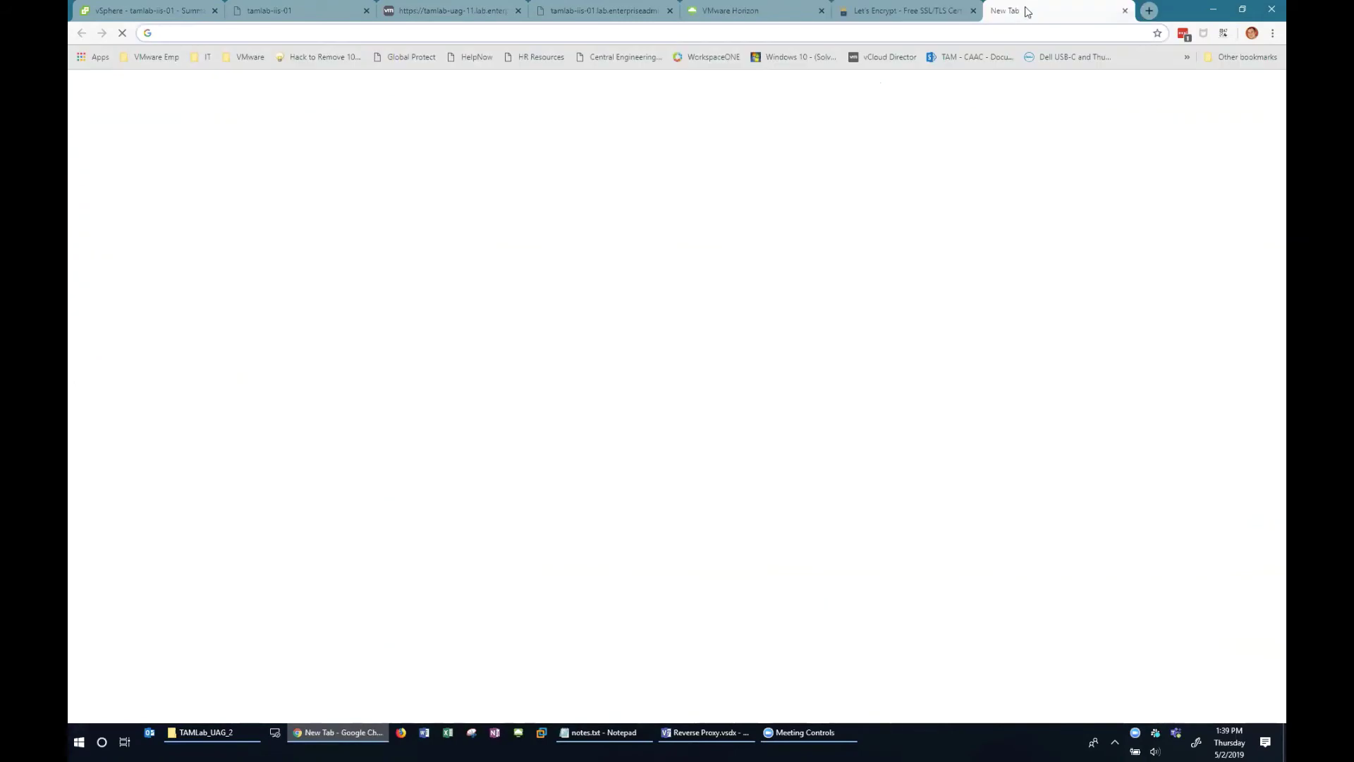
{"action": "key", "text": "alt+Tab"}
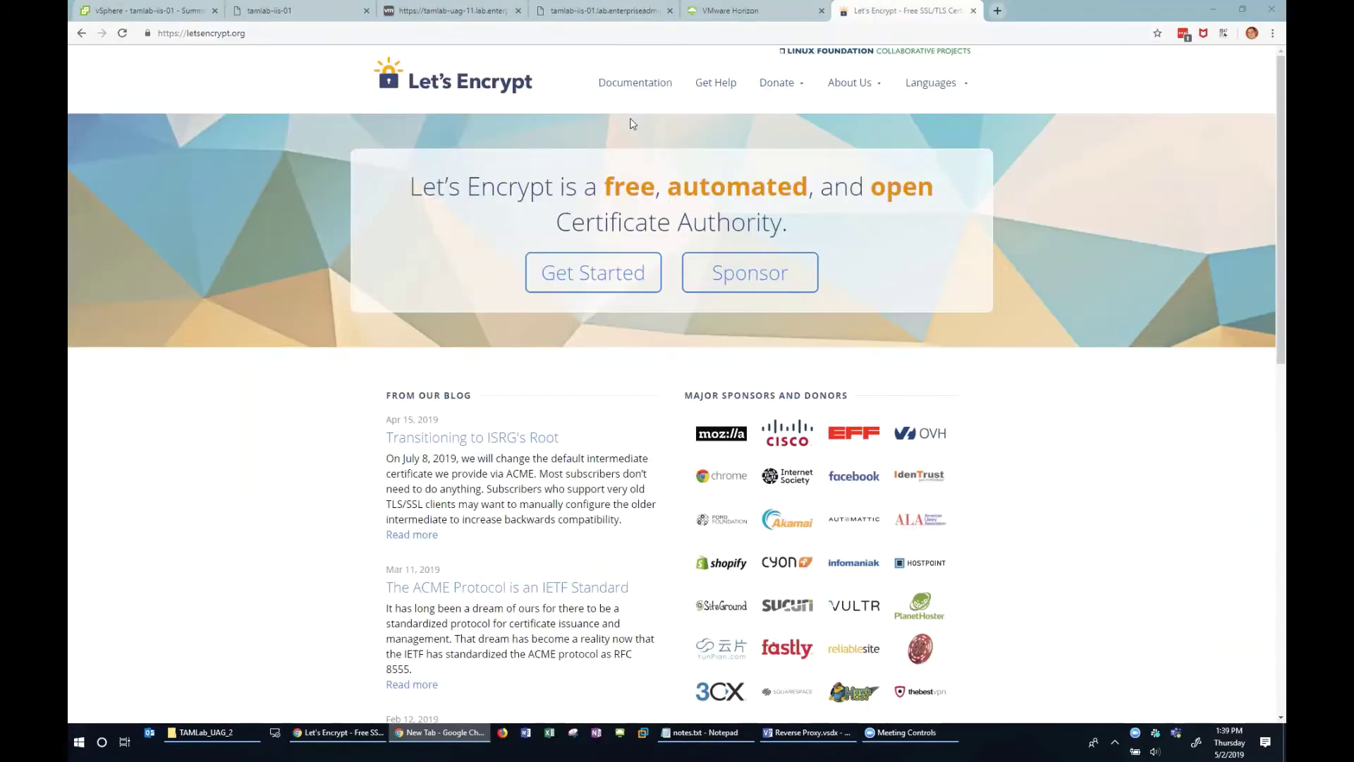
{"action": "left_click", "coordinate": [451, 11]}
{"action": "left_click", "coordinate": [319, 10]}
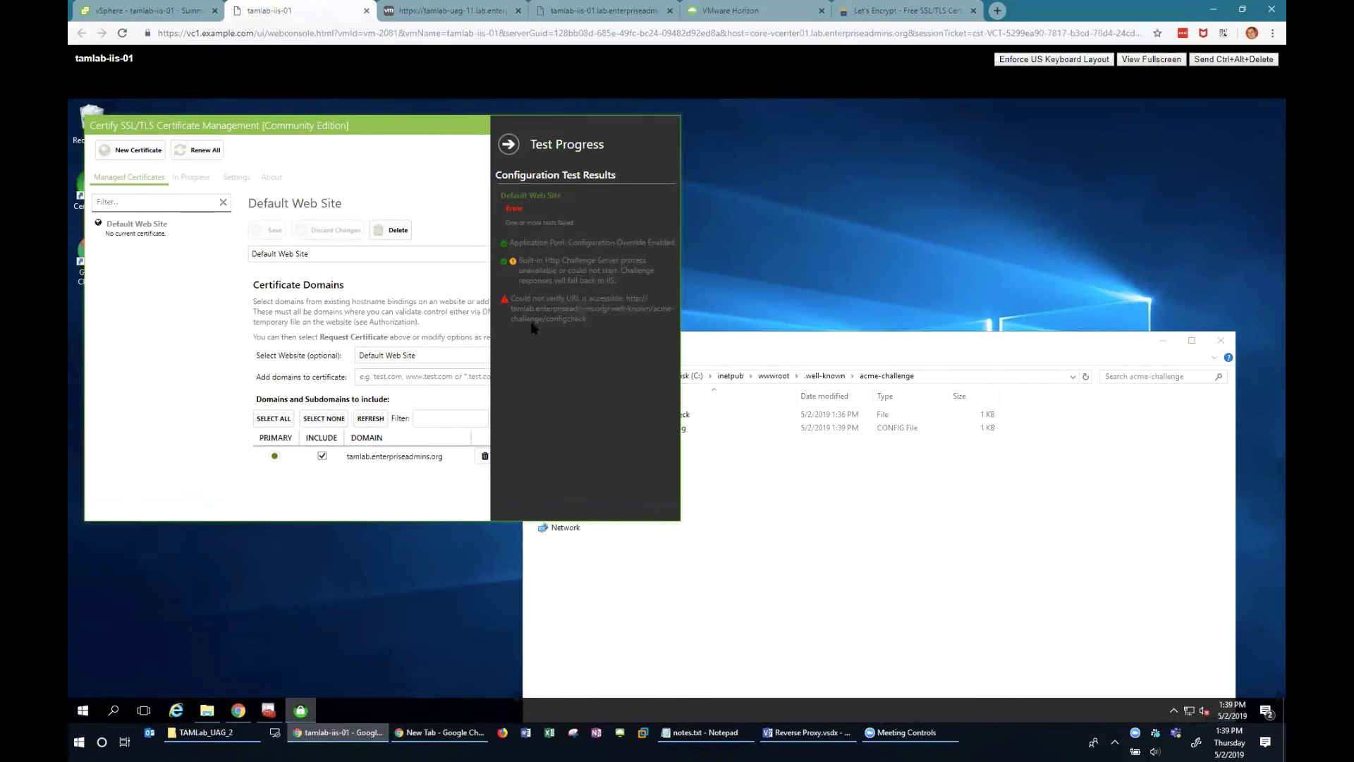
- Copy the configcheck URL-accessibility error to the clipboard and close the Test Progress flyout
{"action": "left_click", "coordinate": [608, 323]}
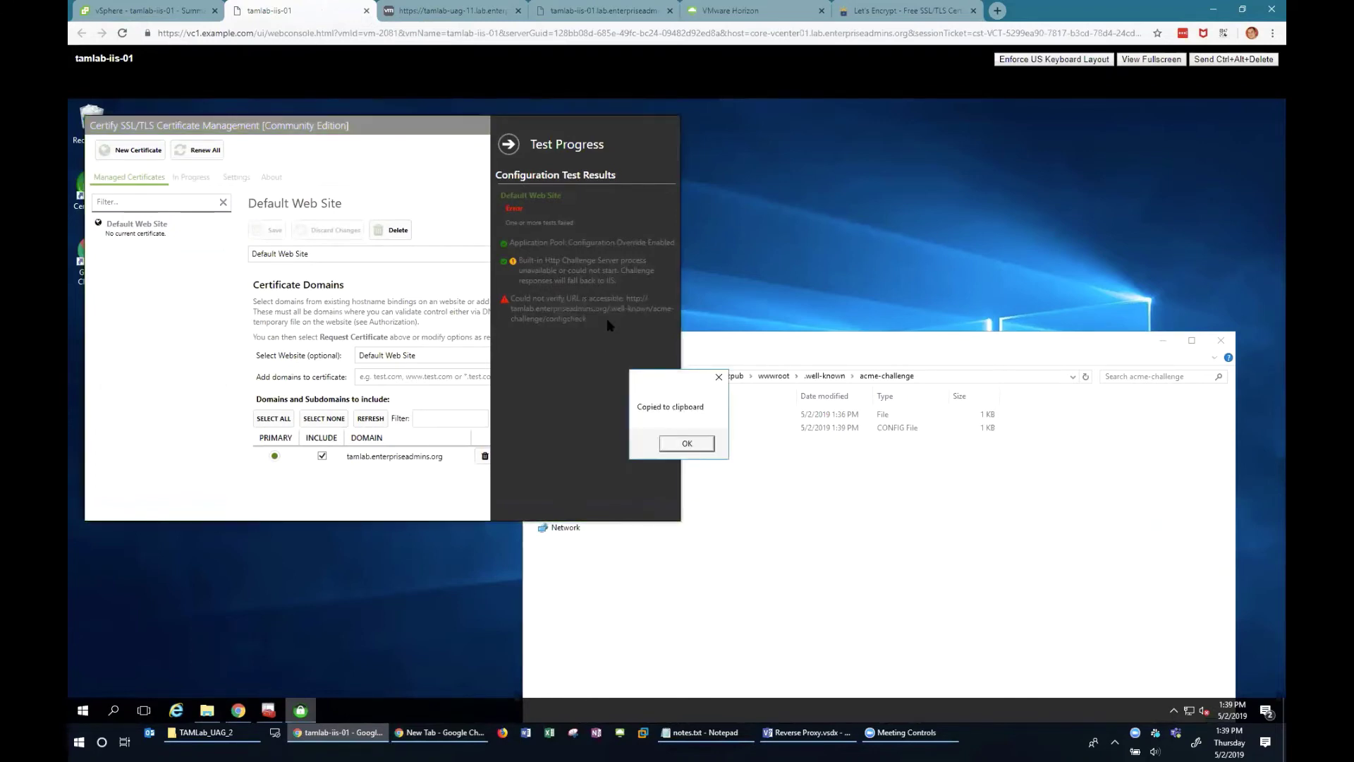
{"action": "left_click", "coordinate": [670, 445]}
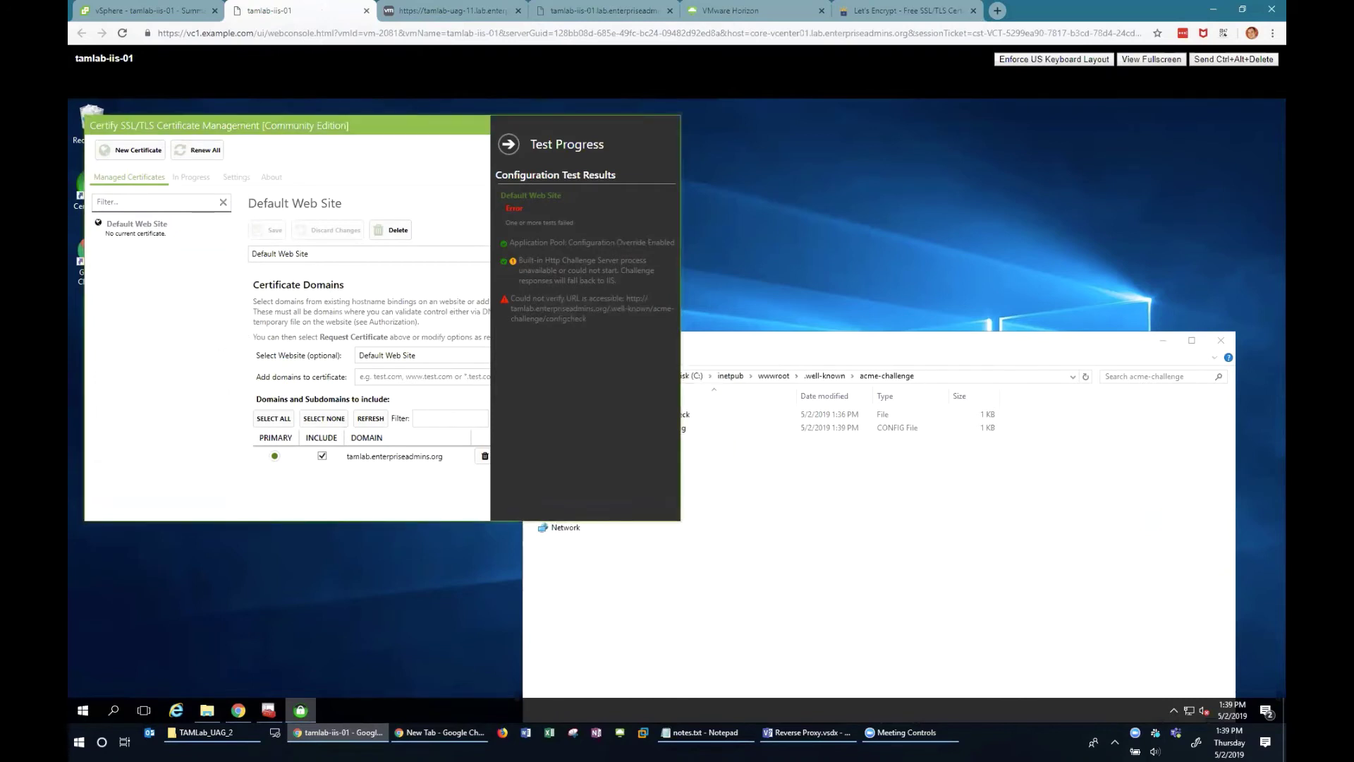
{"action": "key", "text": "alt+Tab"}
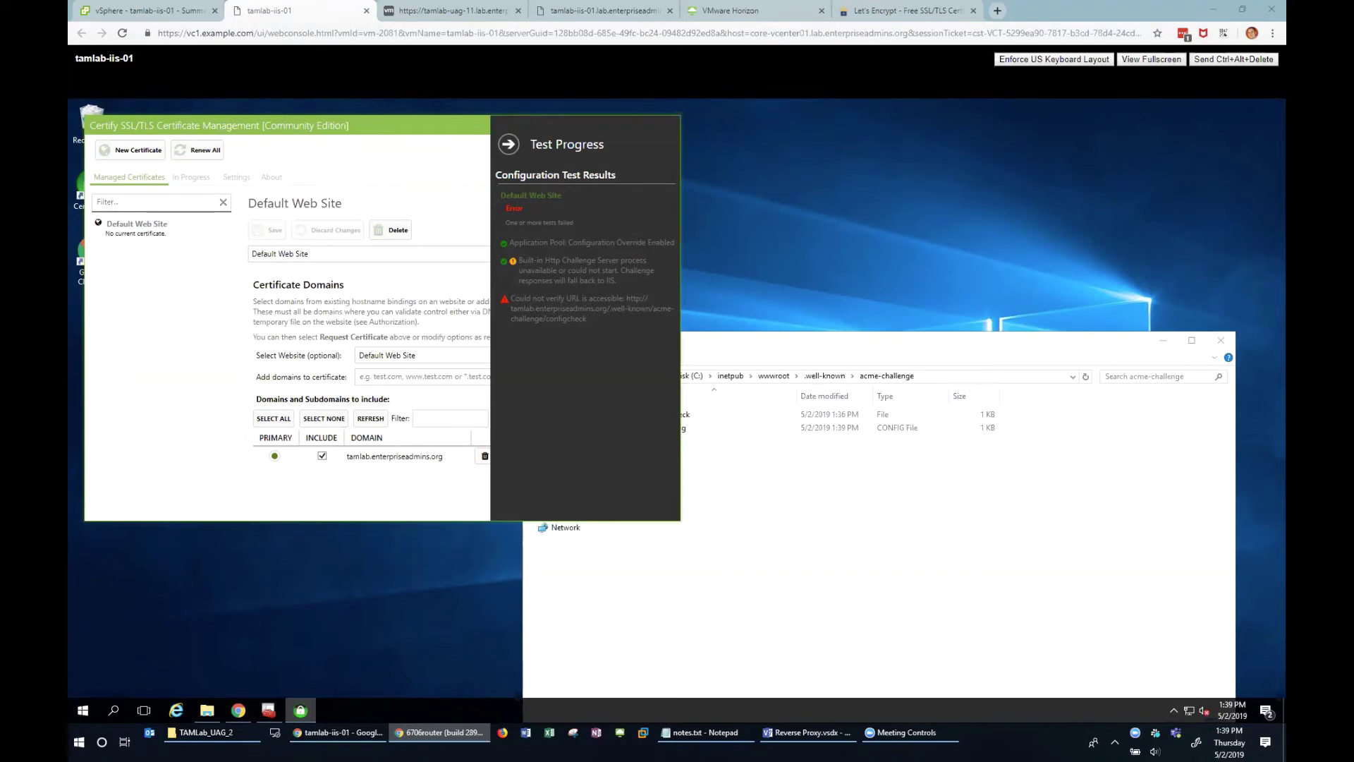
{"action": "key", "text": "alt+Tab"}
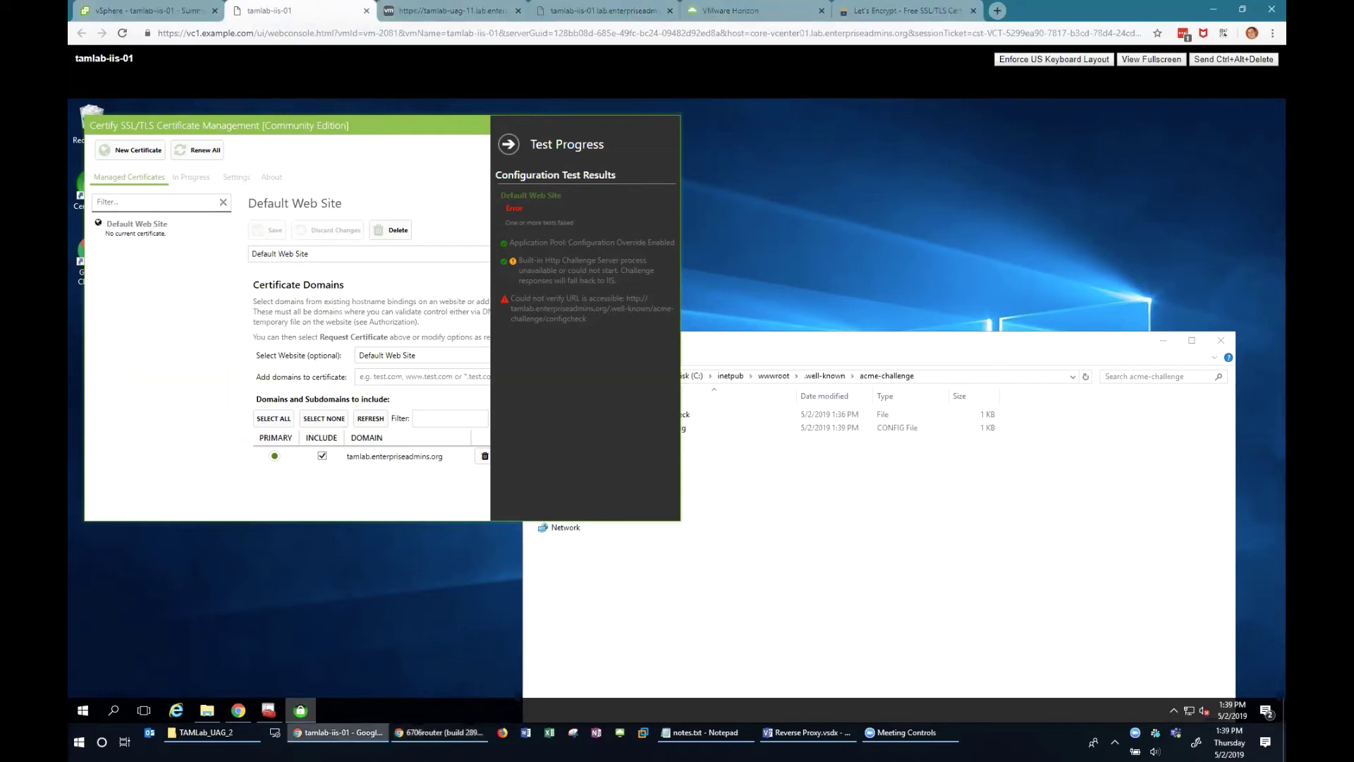
{"action": "key", "text": "alt+Tab"}
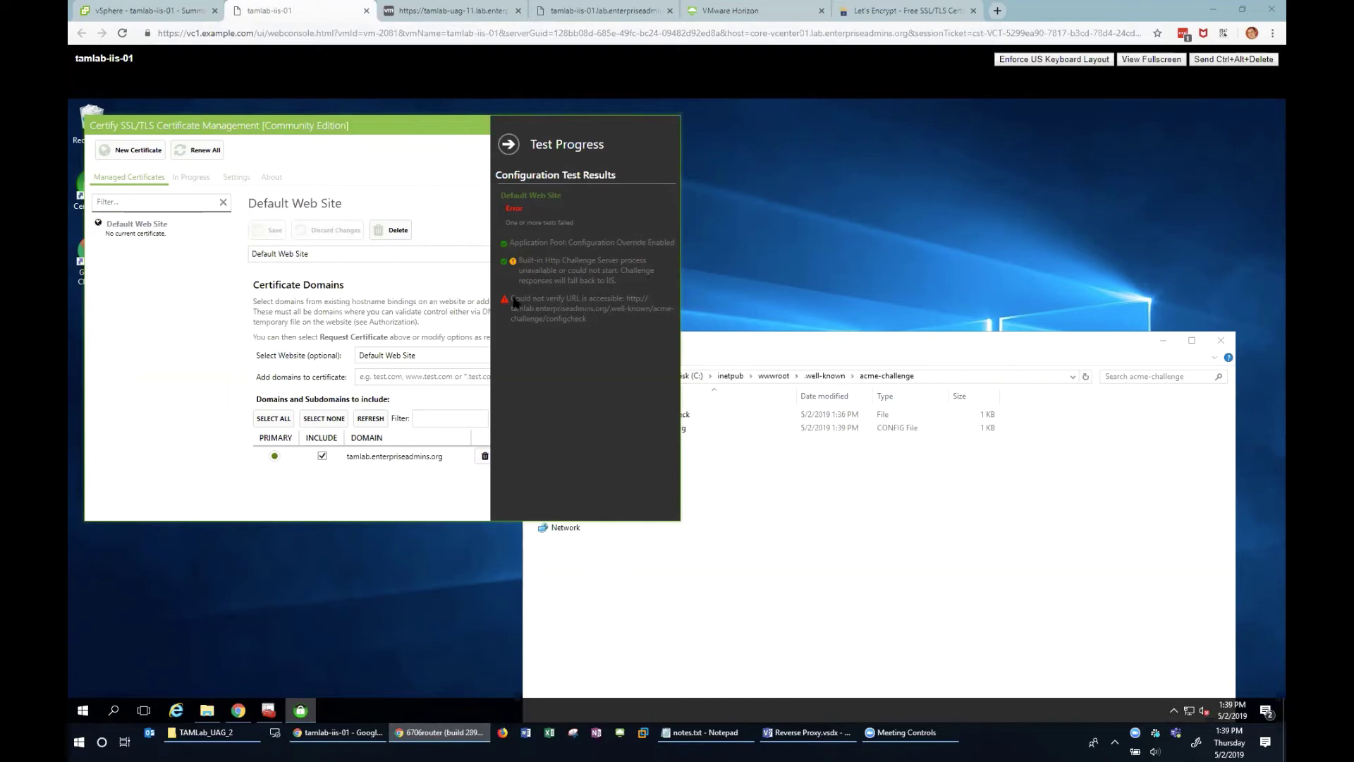
{"action": "left_click", "coordinate": [764, 243]}
{"action": "left_click", "coordinate": [508, 146]}
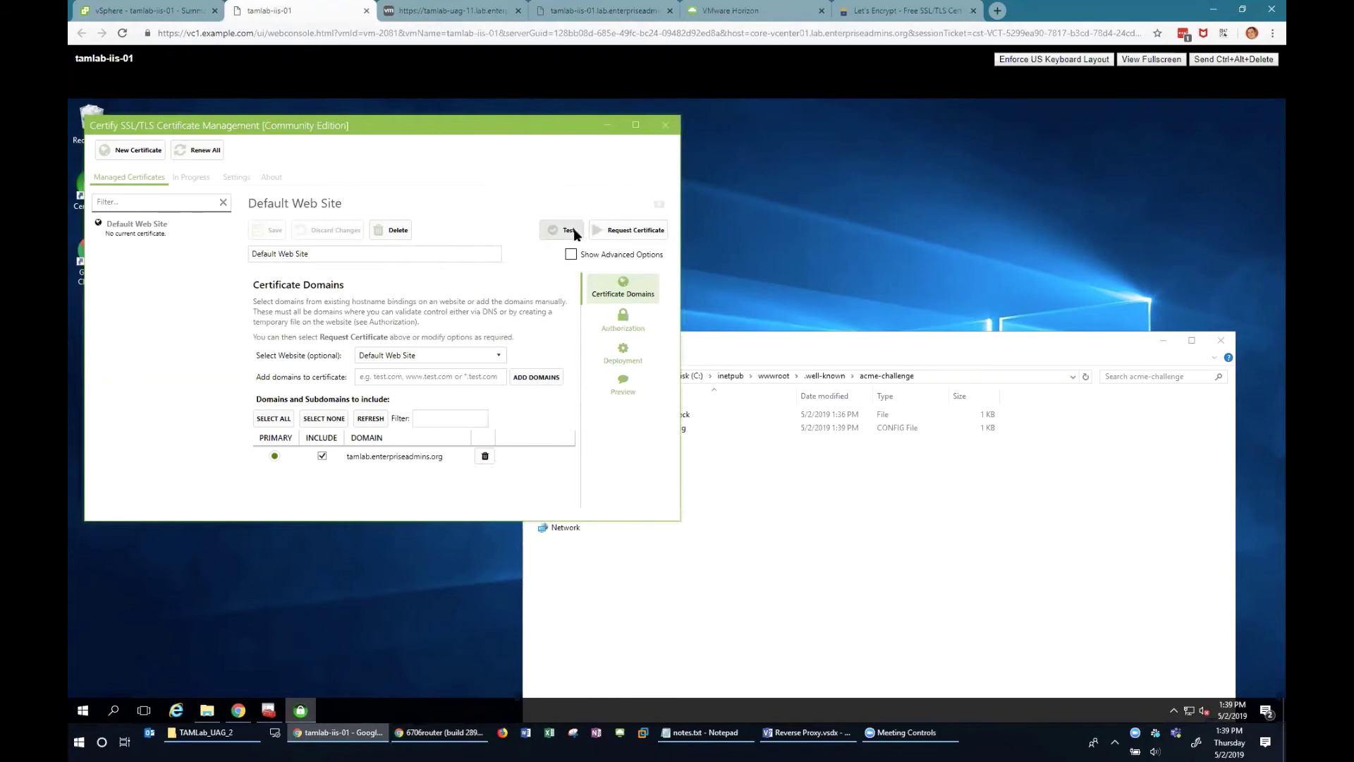
- Rerun the Default Web Site test until all tests pass, then open Reverse Proxy.vsdx in Visio
{"action": "left_click", "coordinate": [572, 236]}
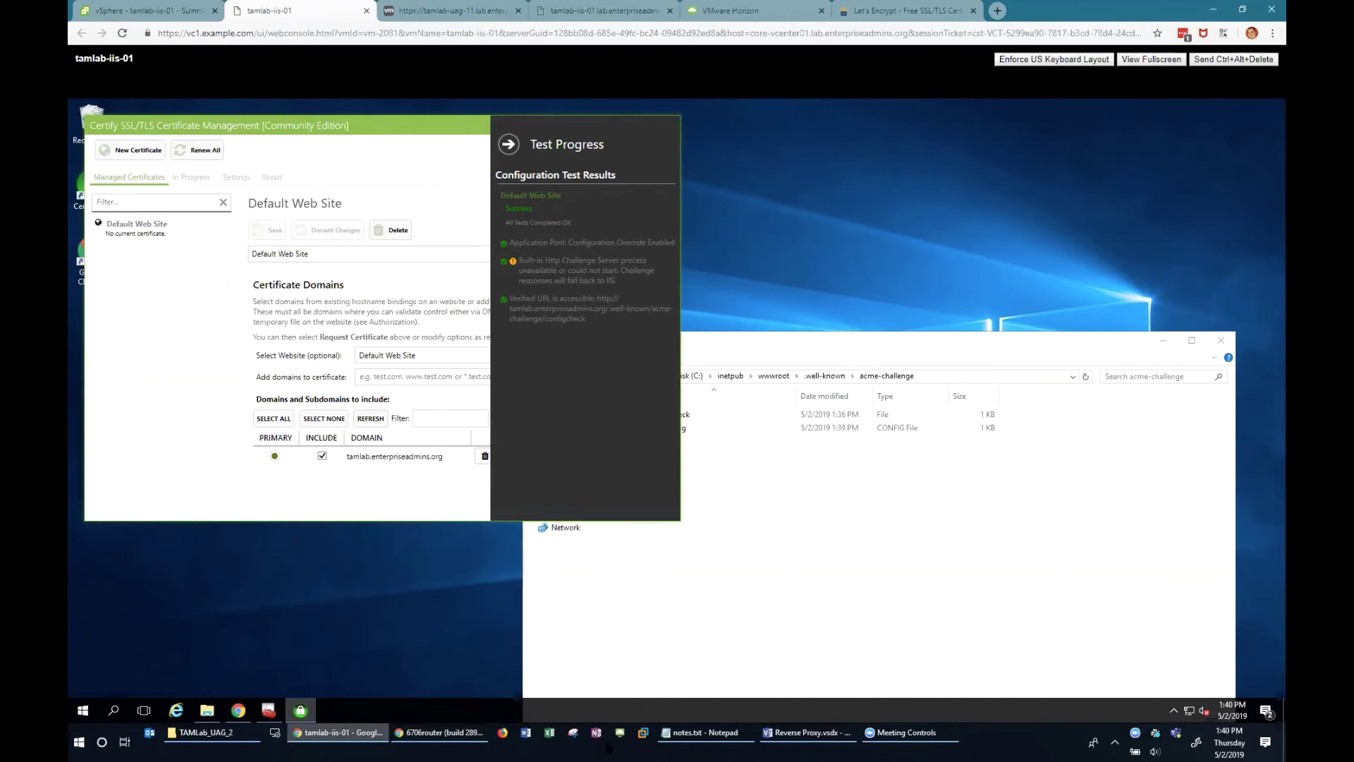
{"action": "left_click", "coordinate": [808, 732]}
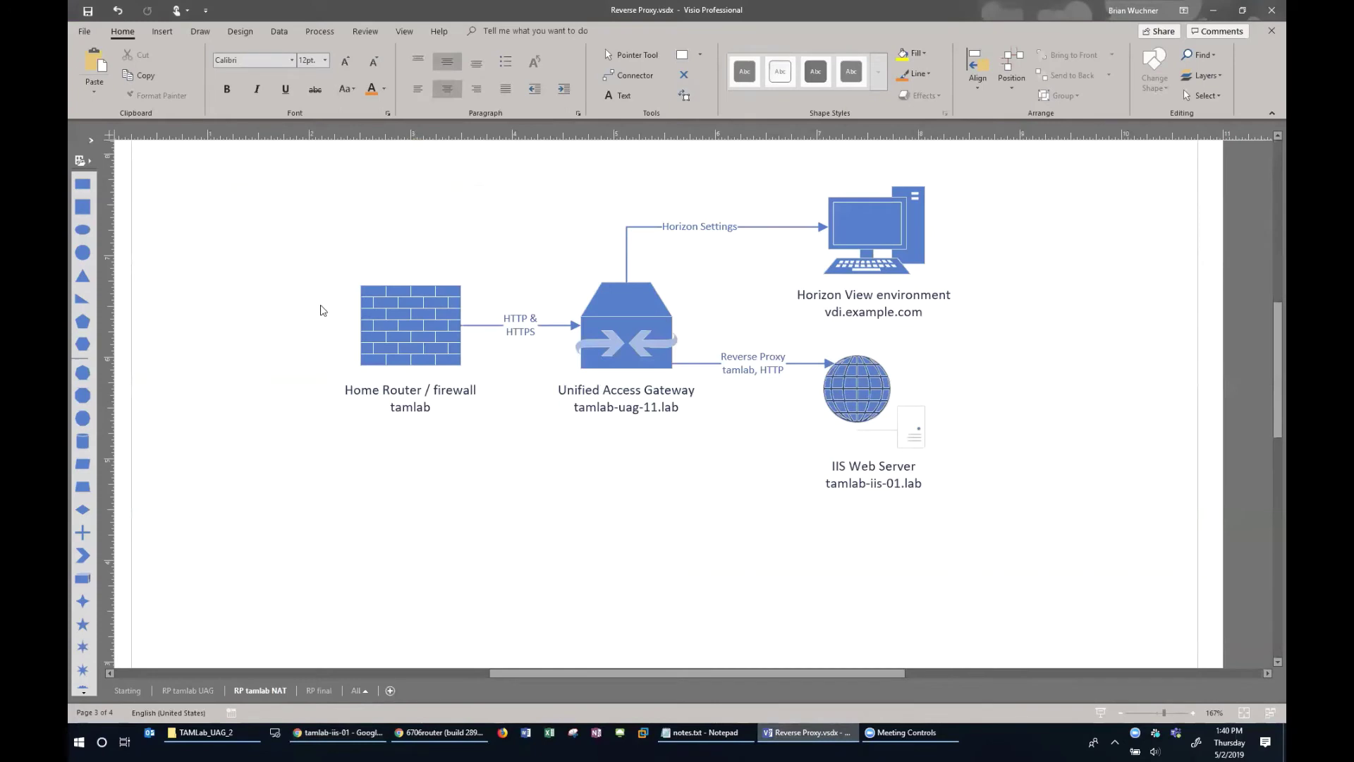
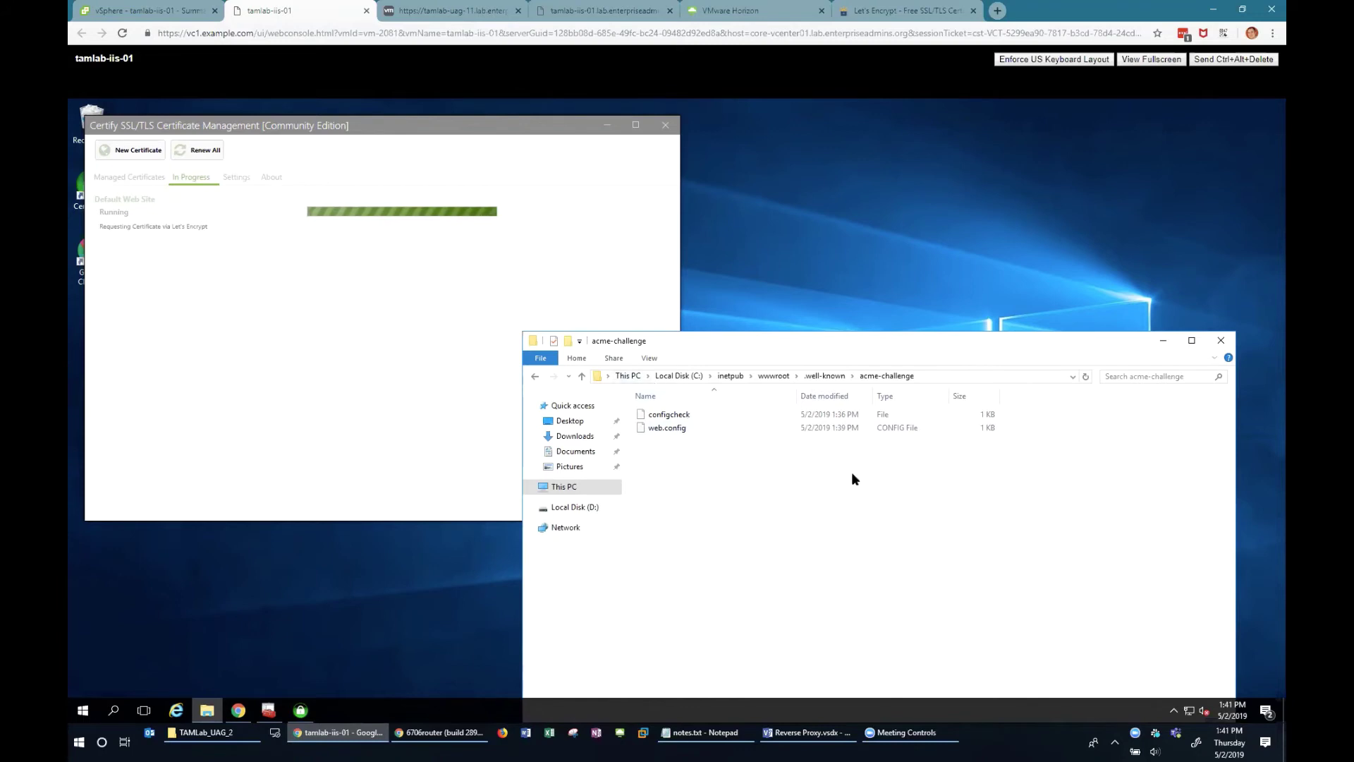
- Confirm the Default Web Site request shows Success, then close the certificates console without saving
{"action": "left_click", "coordinate": [504, 129]}
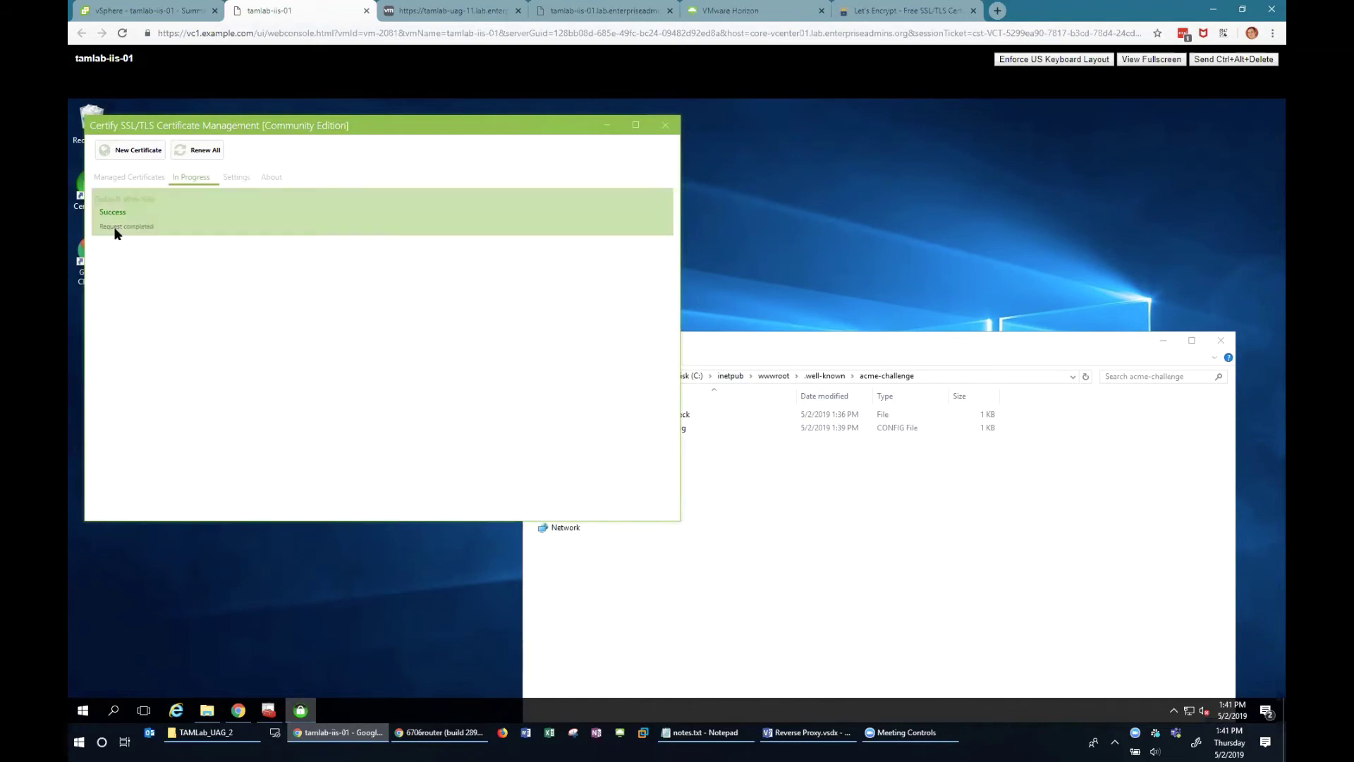
{"action": "left_click", "coordinate": [268, 711]}
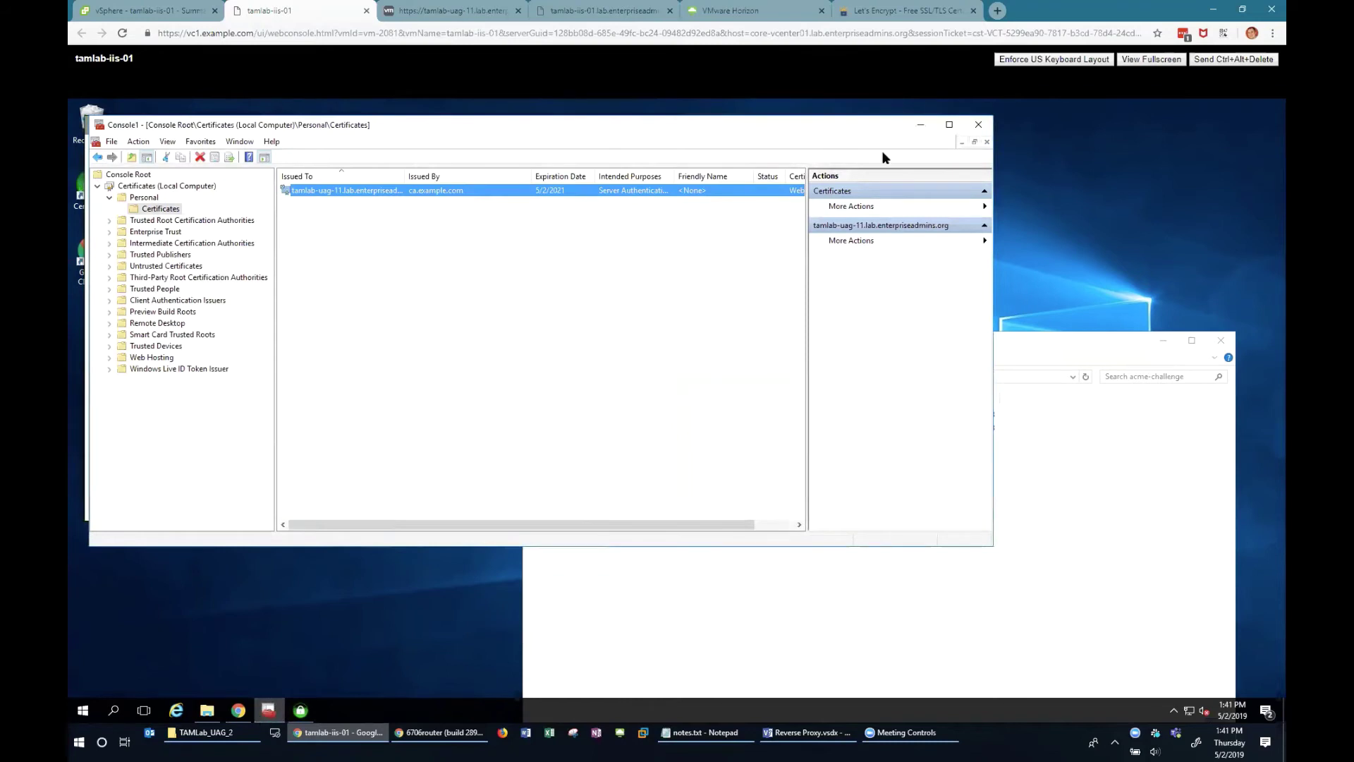
{"action": "left_click", "coordinate": [978, 124]}
{"action": "left_click", "coordinate": [631, 366]}
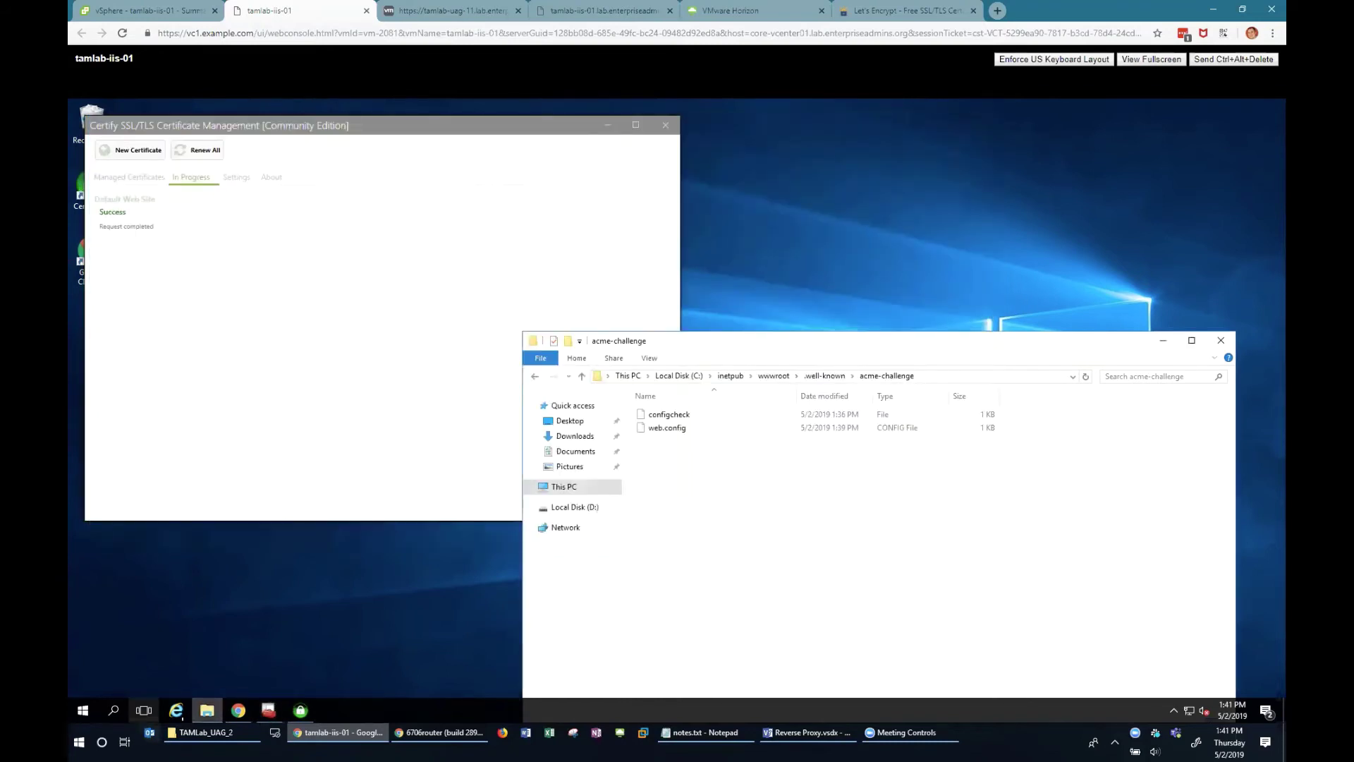
{"action": "left_click", "coordinate": [82, 710]}
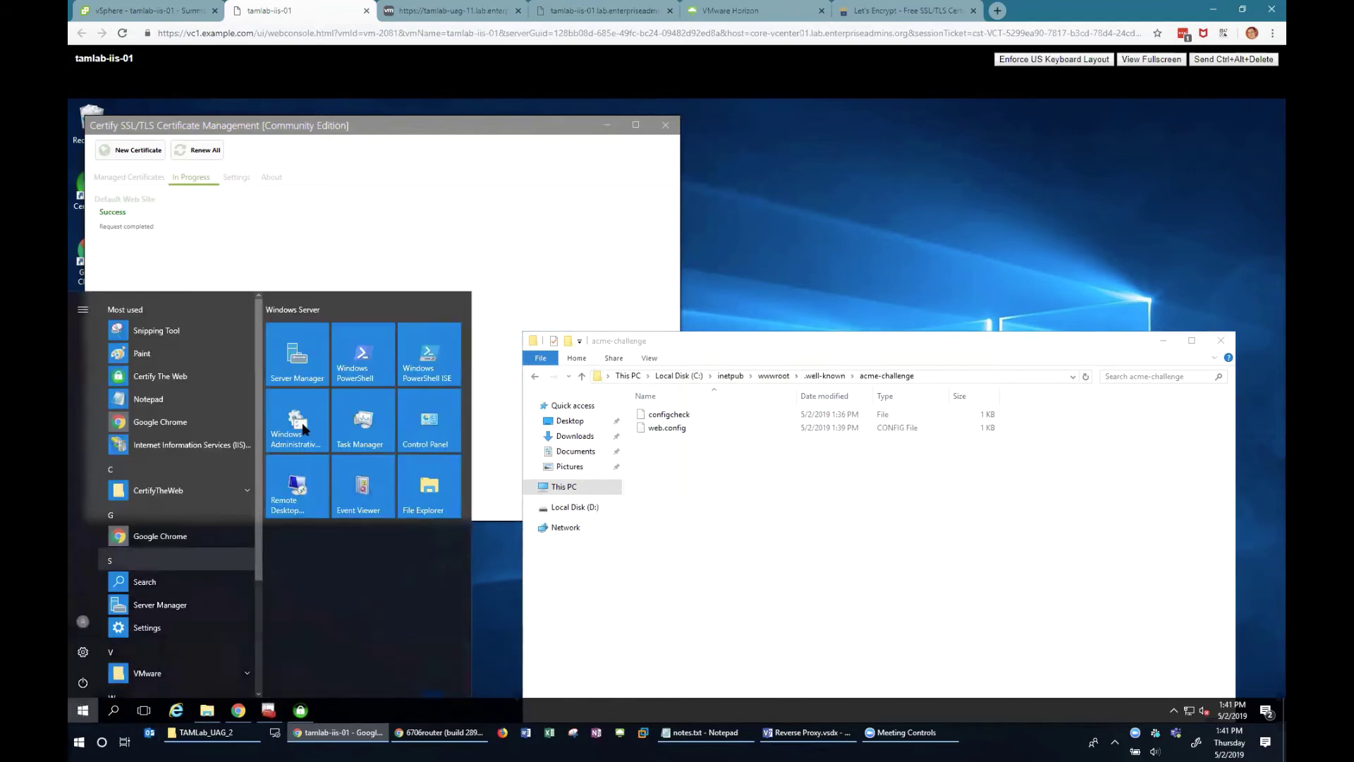
- Launch IIS Manager from Administrative Tools and open the Default Web Site
{"action": "left_click", "coordinate": [301, 421]}
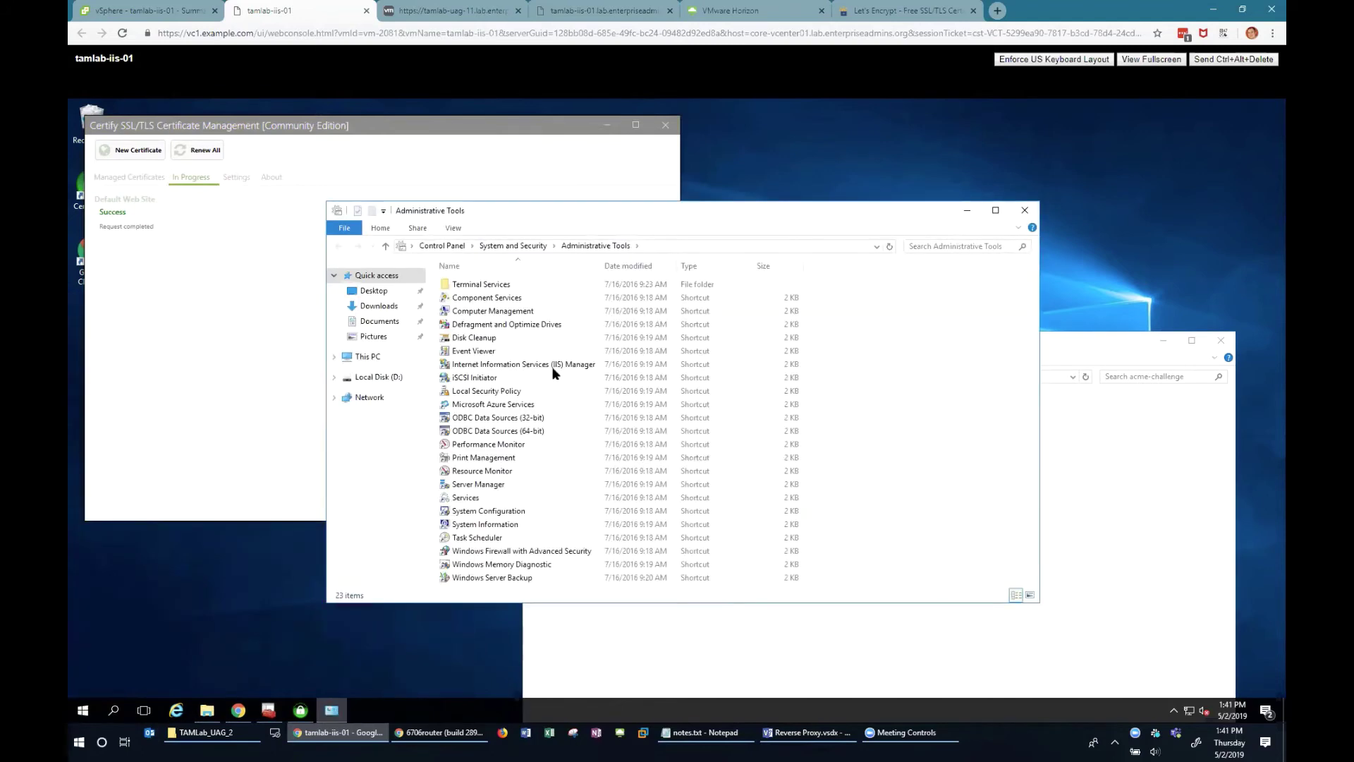
{"action": "double_click", "coordinate": [554, 366]}
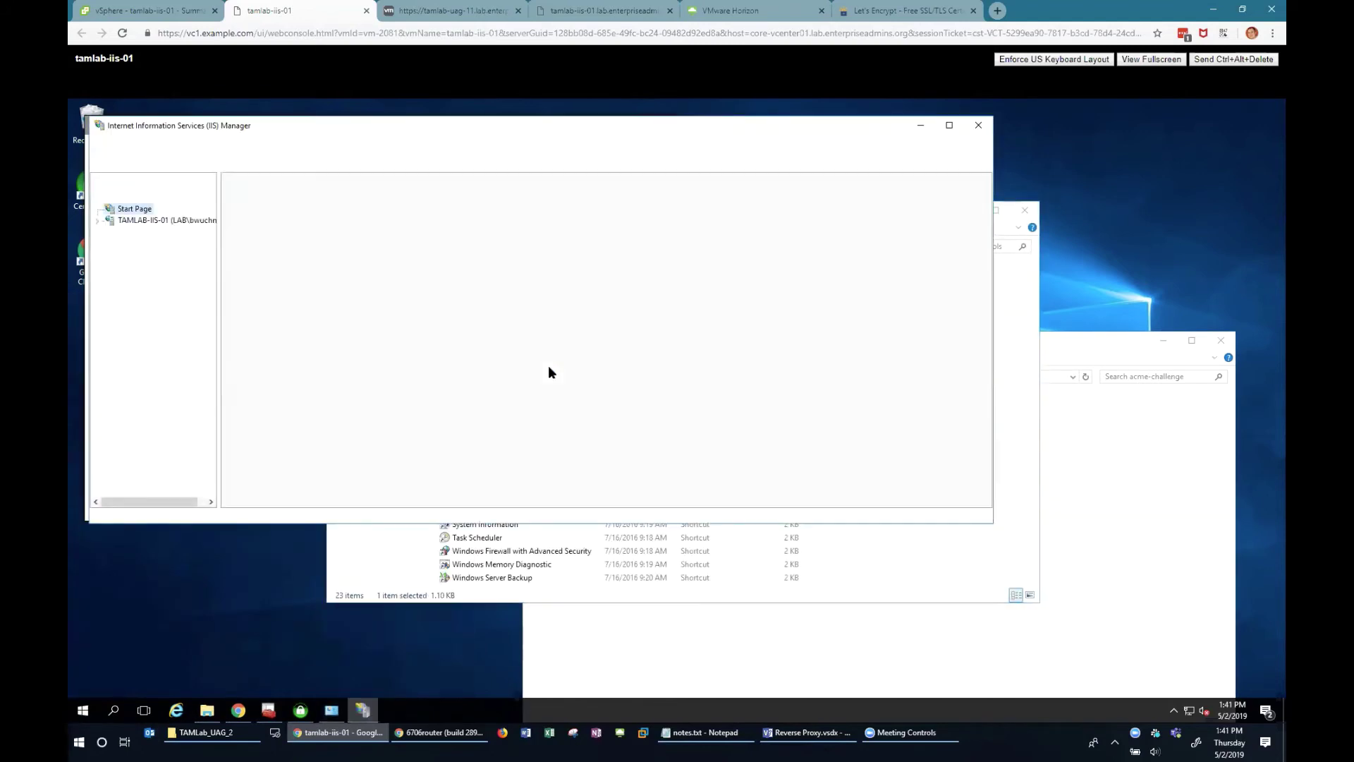
{"action": "double_click", "coordinate": [102, 221]}
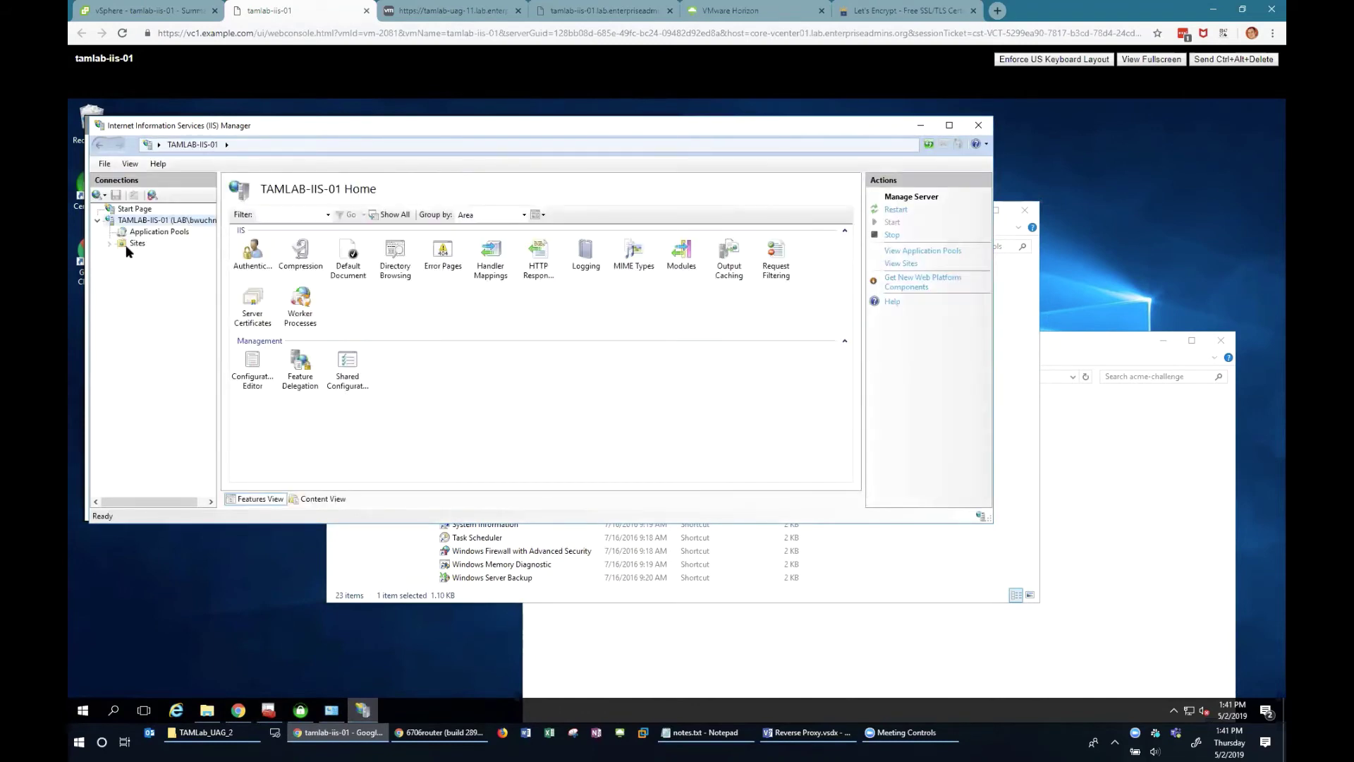
{"action": "left_click", "coordinate": [109, 242]}
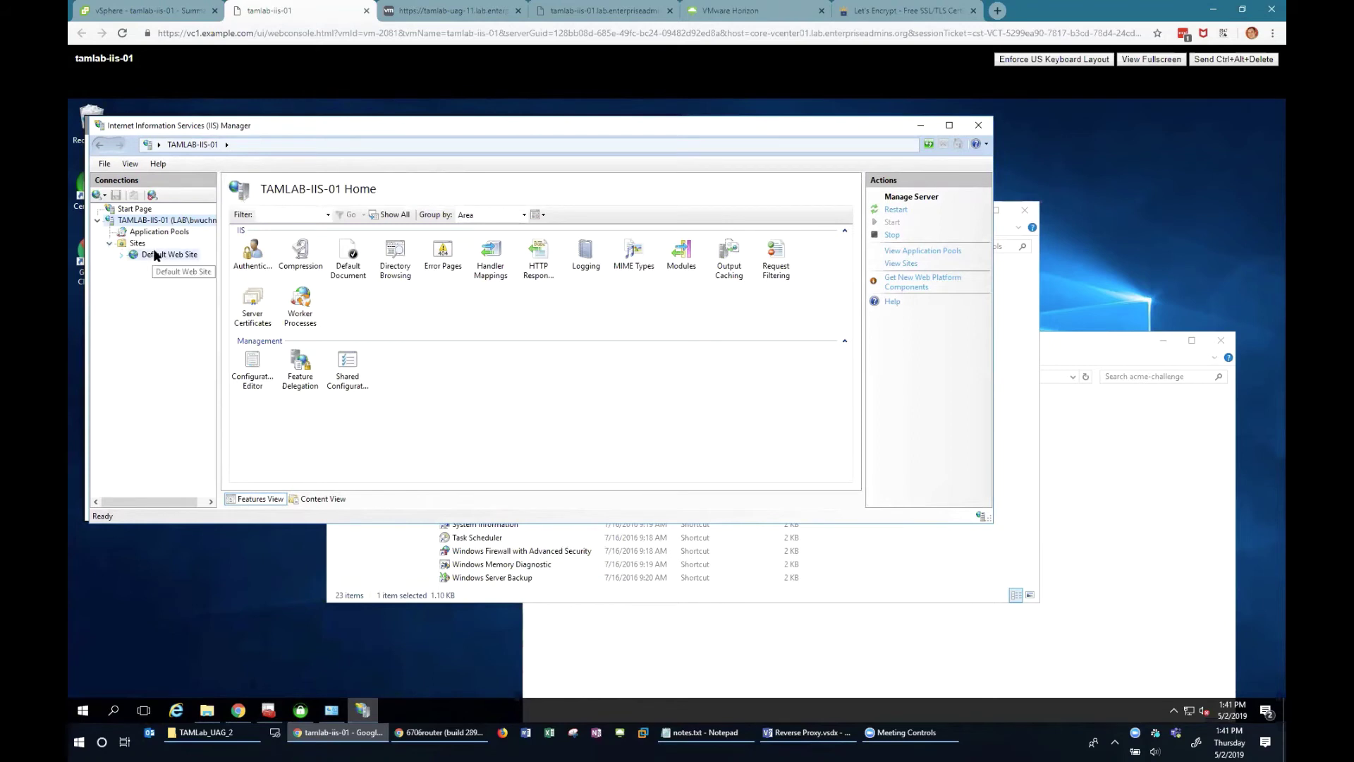
{"action": "left_click", "coordinate": [167, 255]}
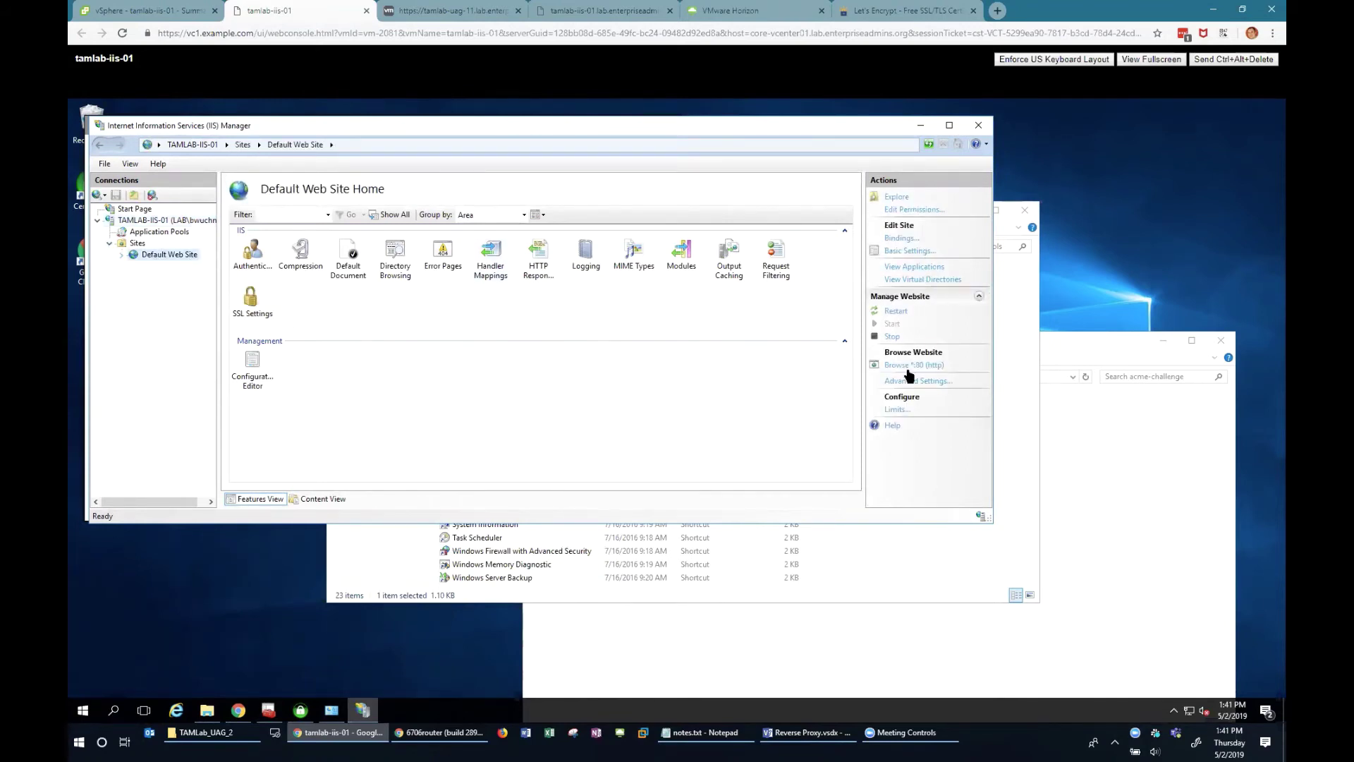
- Check Default Web Site has only an http port 80 binding, view its SSL Settings, then minimize
{"action": "left_click", "coordinate": [903, 239]}
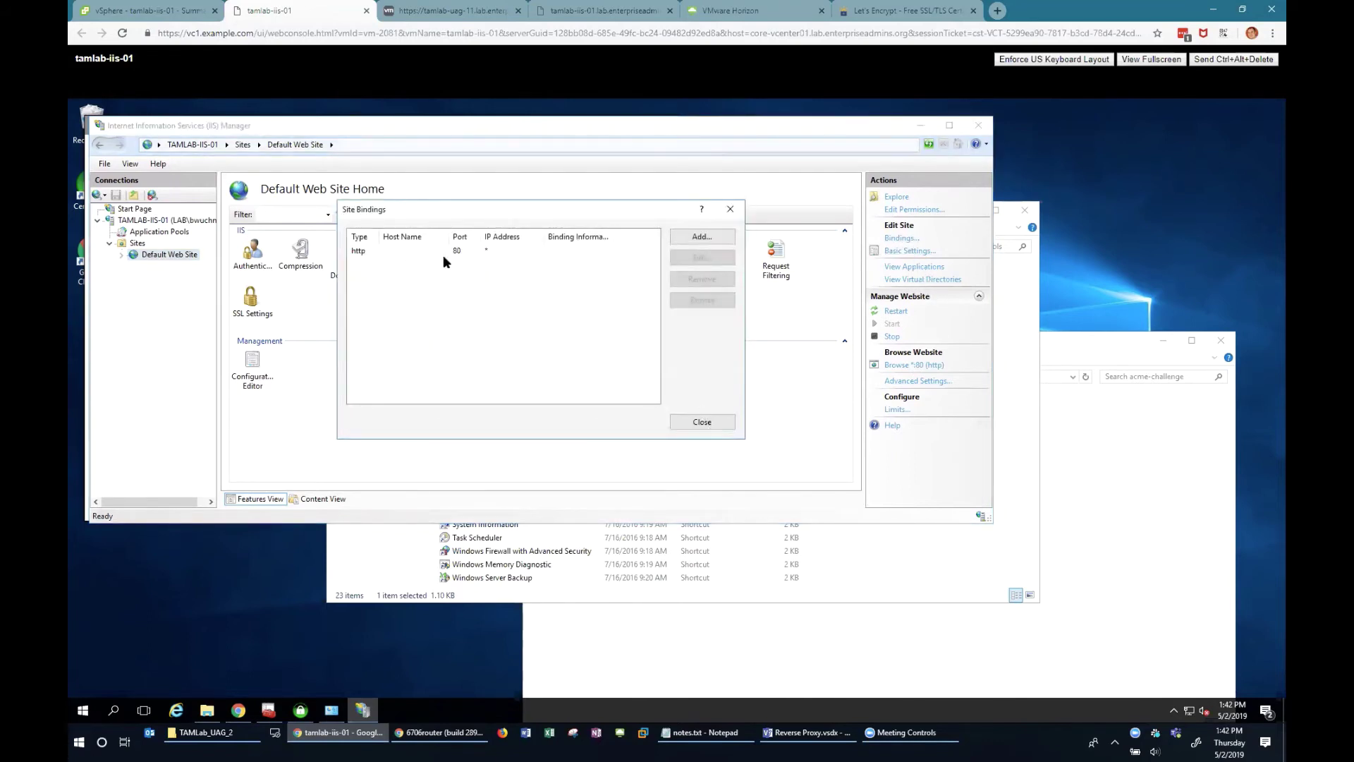
{"action": "left_click", "coordinate": [723, 426]}
{"action": "left_click", "coordinate": [258, 298]}
{"action": "double_click", "coordinate": [259, 299]}
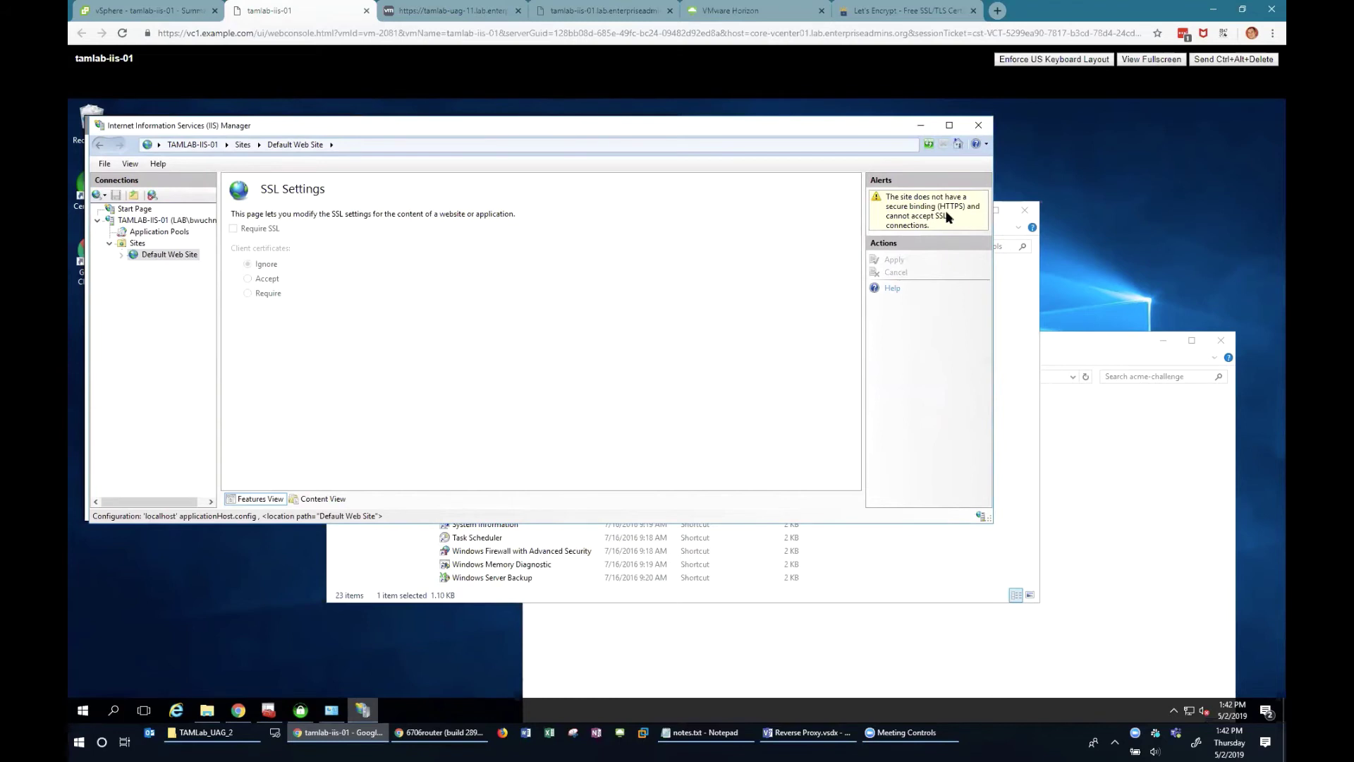
{"action": "left_click", "coordinate": [135, 244]}
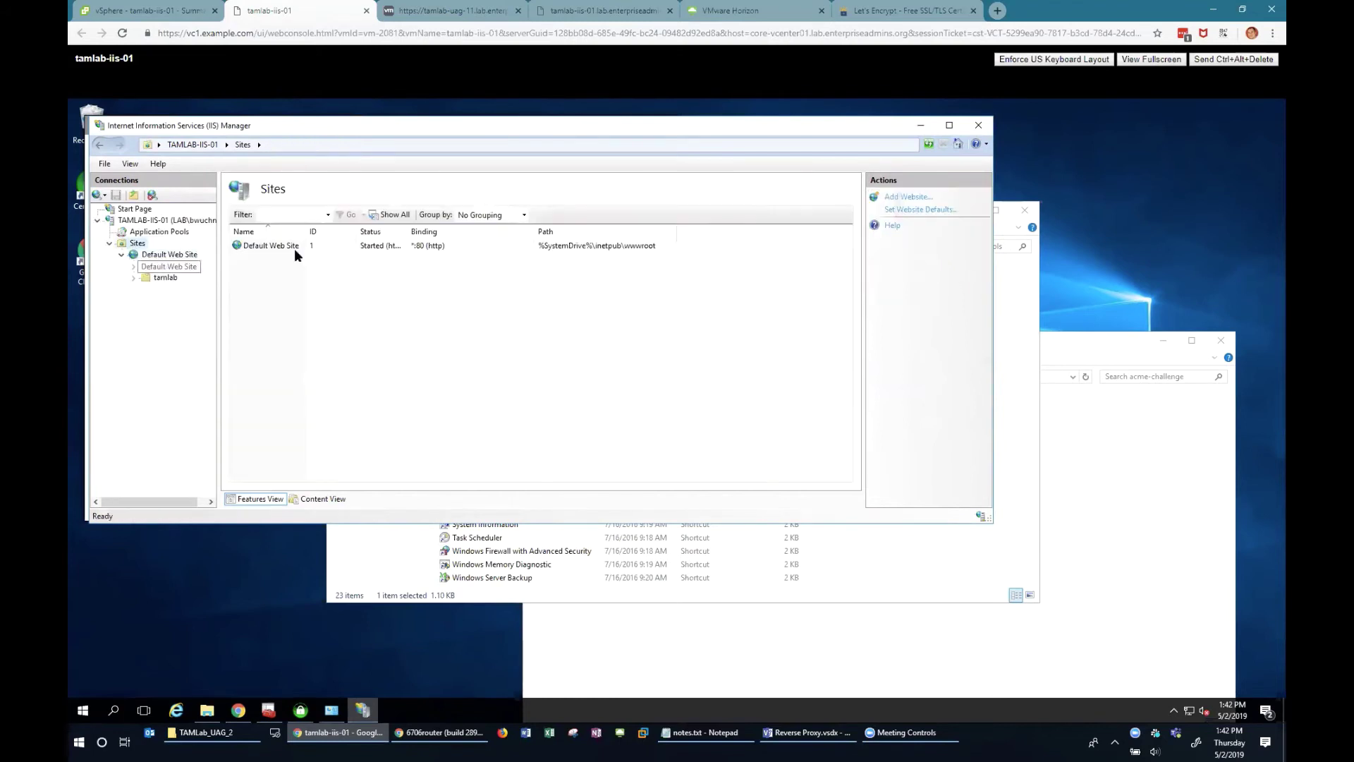
{"action": "left_click", "coordinate": [919, 124]}
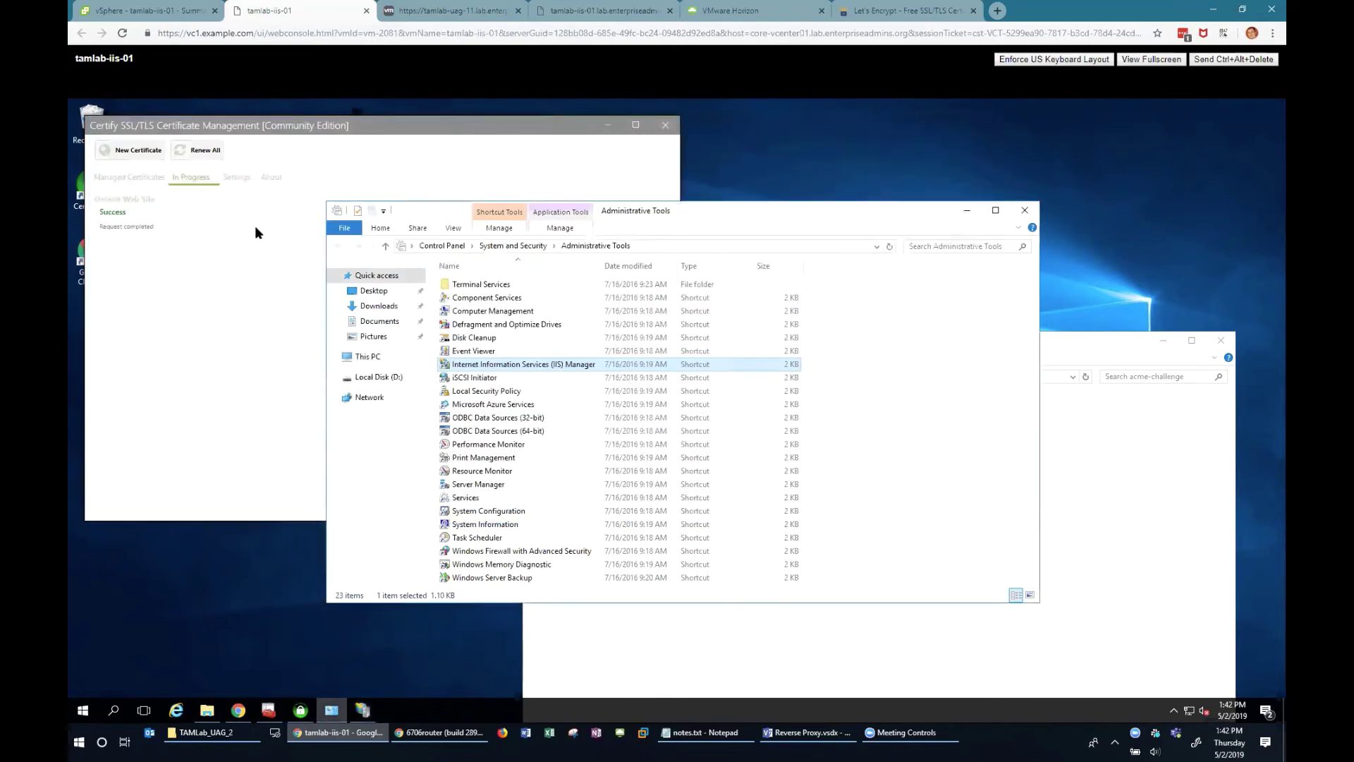
- Read the request log's automated IIS certificate binding entries in Notepad, then minimize it
{"action": "left_click", "coordinate": [217, 213]}
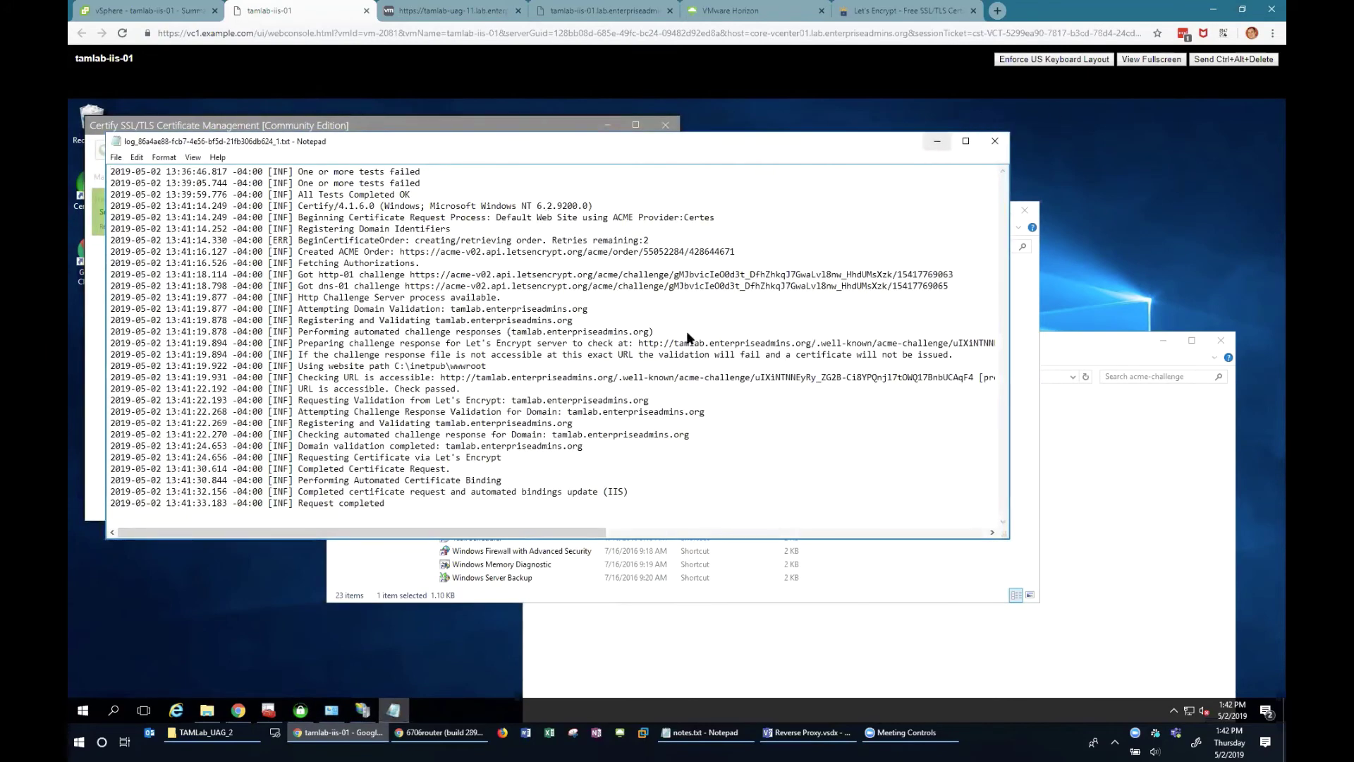
{"action": "left_click_drag", "start_coordinate": [540, 495], "coordinate": [642, 494]}
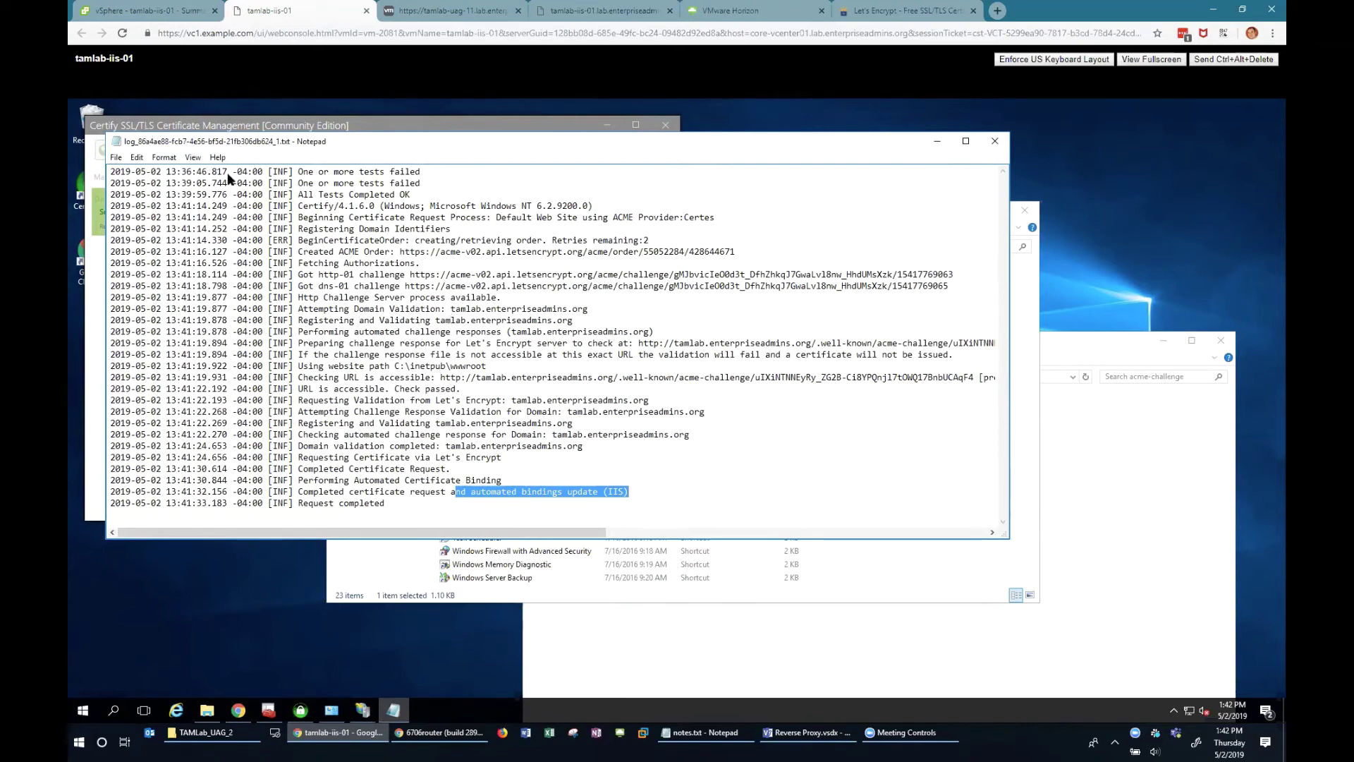
{"action": "left_click", "coordinate": [374, 491]}
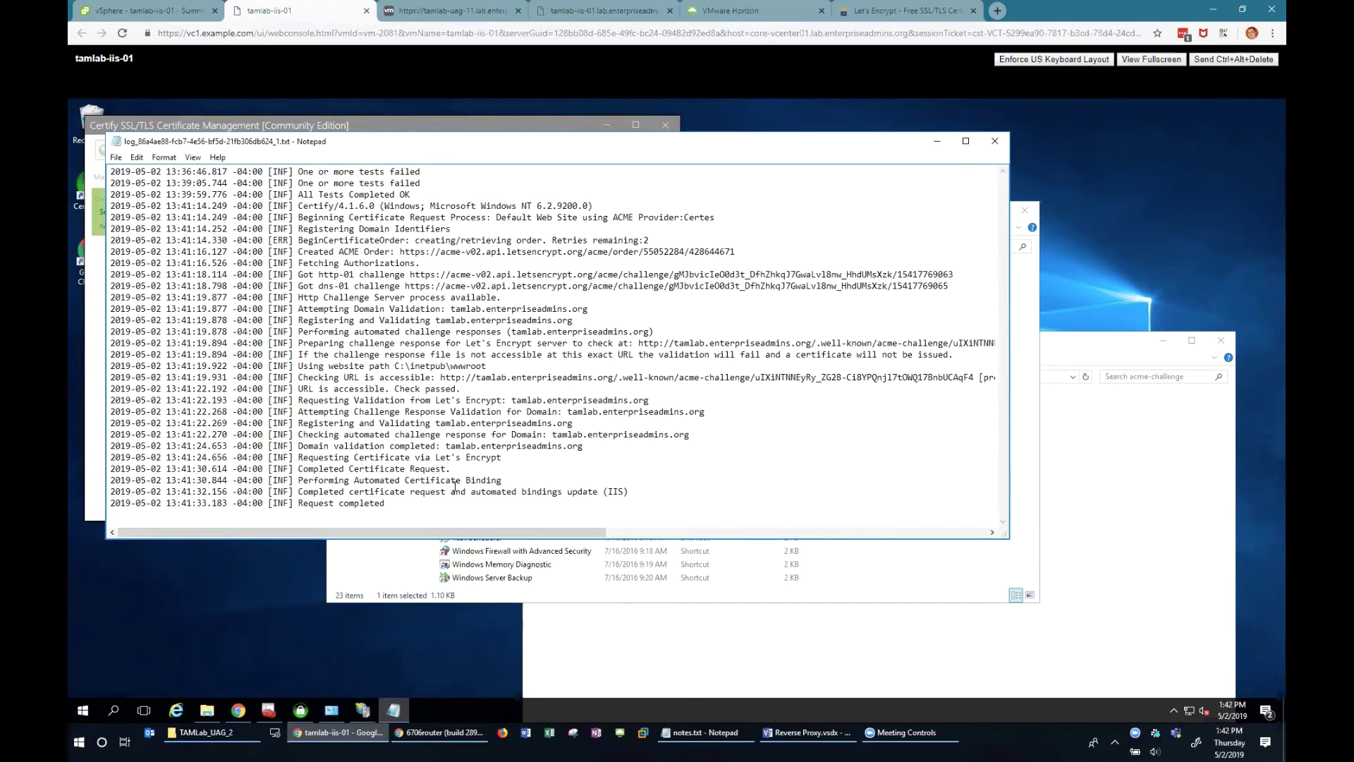
{"action": "left_click_drag", "start_coordinate": [435, 480], "coordinate": [507, 480]}
{"action": "left_click", "coordinate": [507, 480]}
{"action": "left_click", "coordinate": [935, 141]}
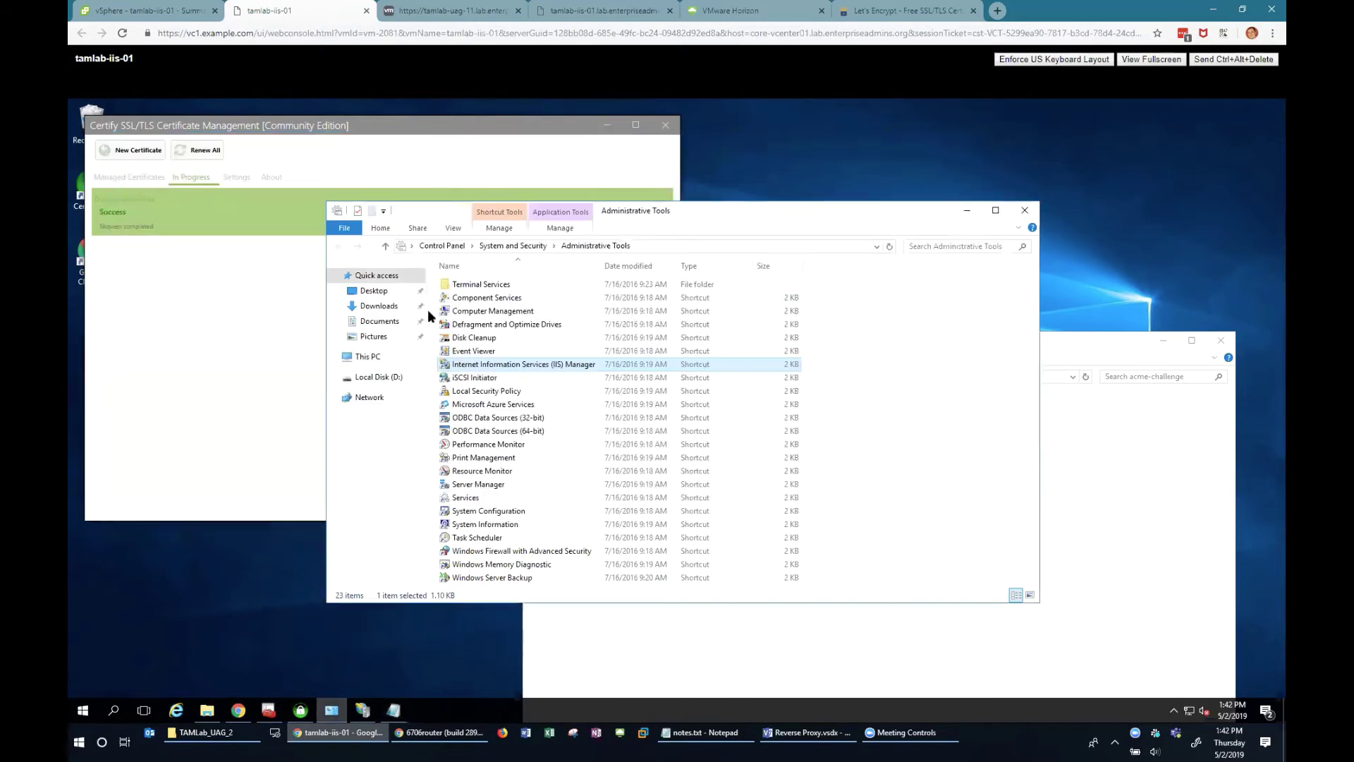
- Review Certify's Default Web Site certificate, In Progress, Settings and About views, then minimize it
{"action": "left_click", "coordinate": [207, 331]}
{"action": "left_click", "coordinate": [127, 177]}
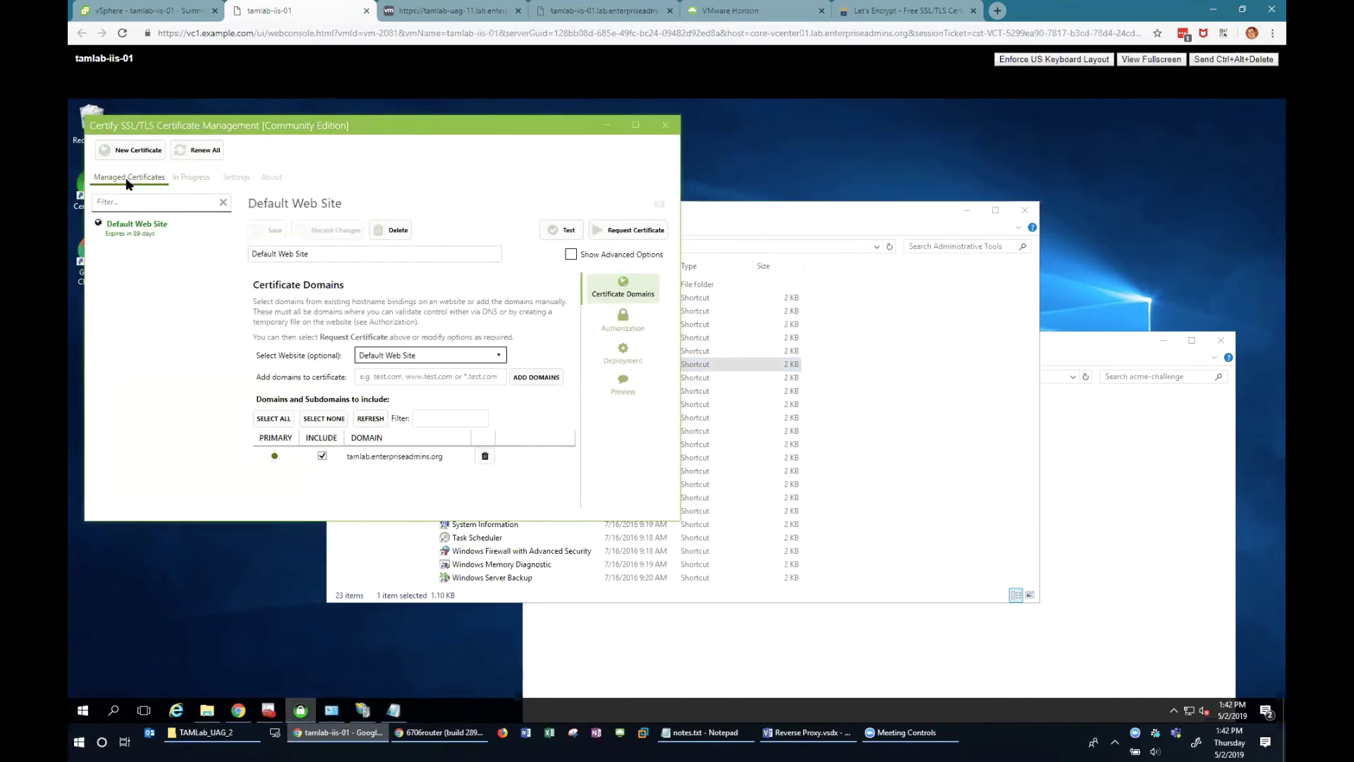
{"action": "left_click", "coordinate": [191, 177]}
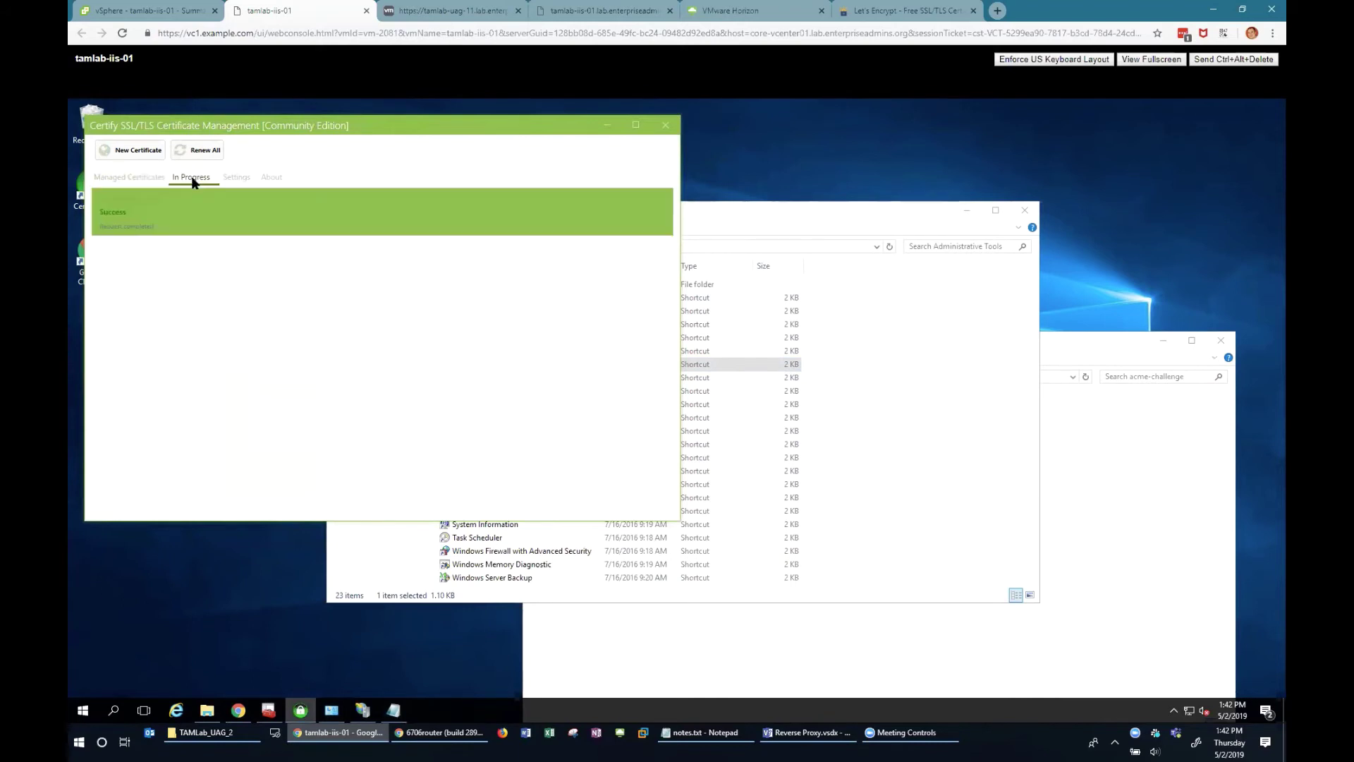
{"action": "left_click", "coordinate": [139, 177]}
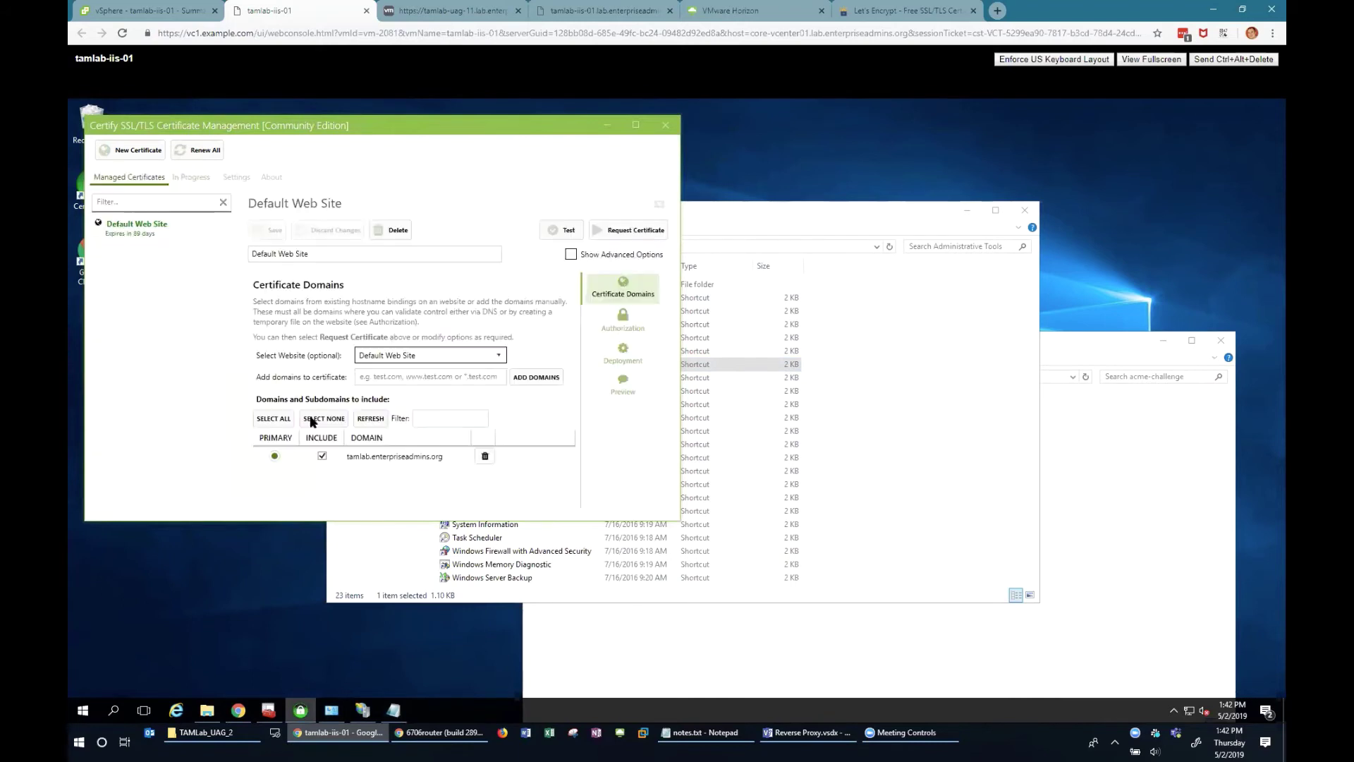
{"action": "left_click", "coordinate": [395, 356]}
{"action": "left_click", "coordinate": [395, 384]}
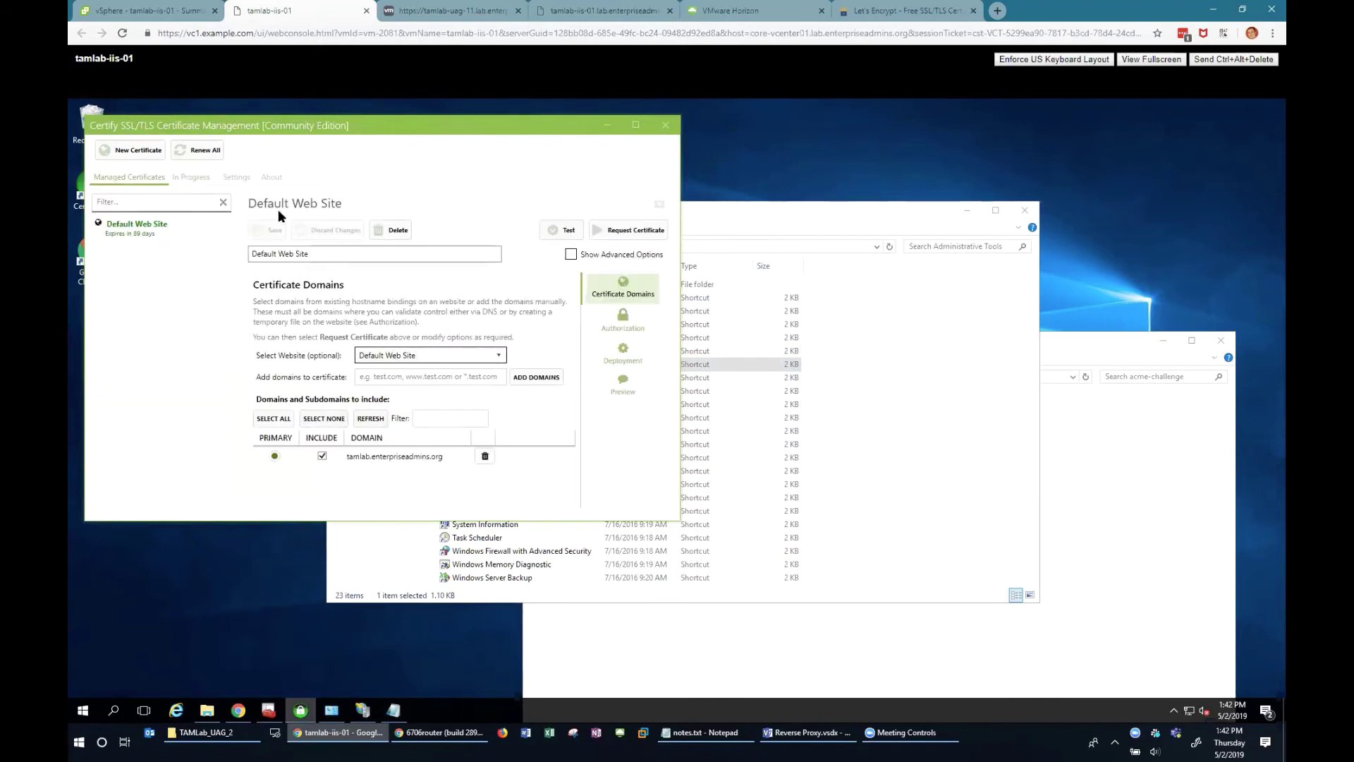
{"action": "left_click", "coordinate": [201, 178]}
{"action": "left_click", "coordinate": [241, 179]}
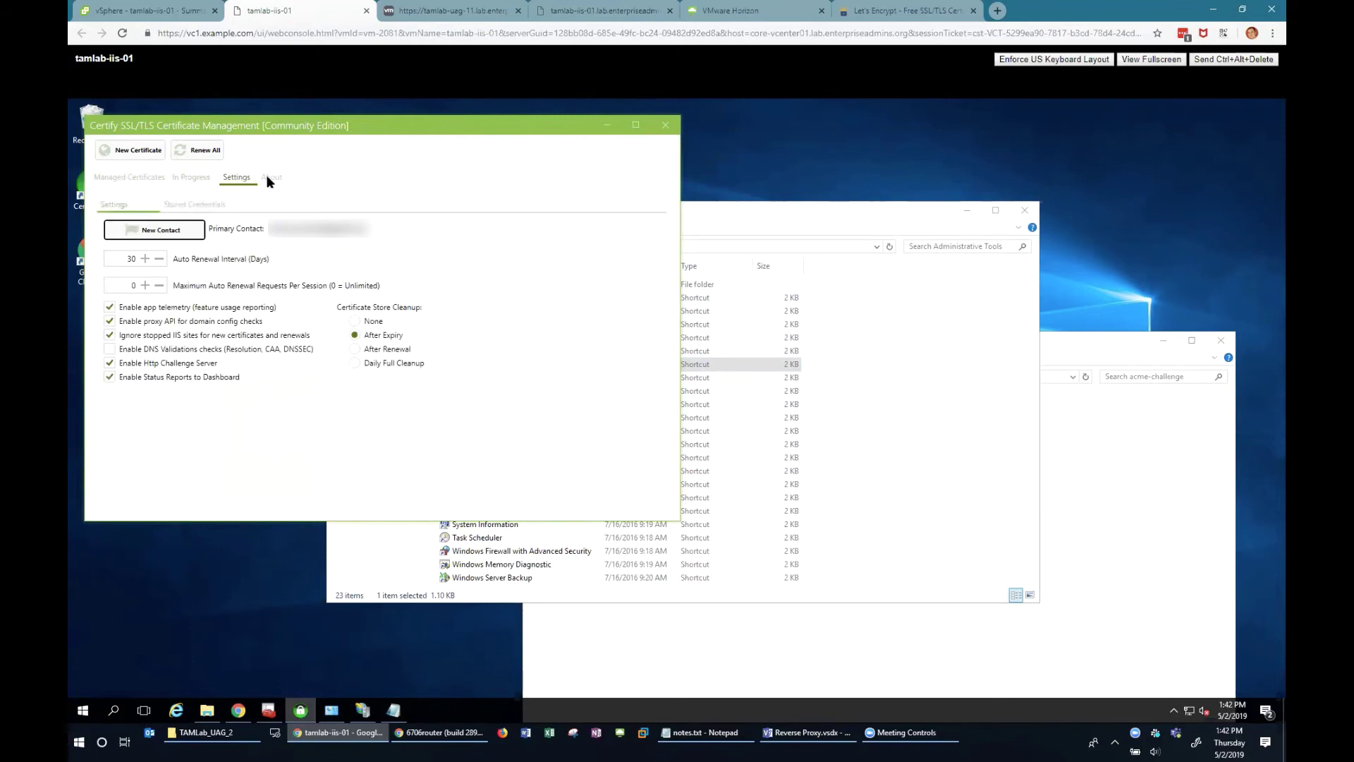
{"action": "left_click", "coordinate": [271, 179]}
{"action": "left_click", "coordinate": [130, 177]}
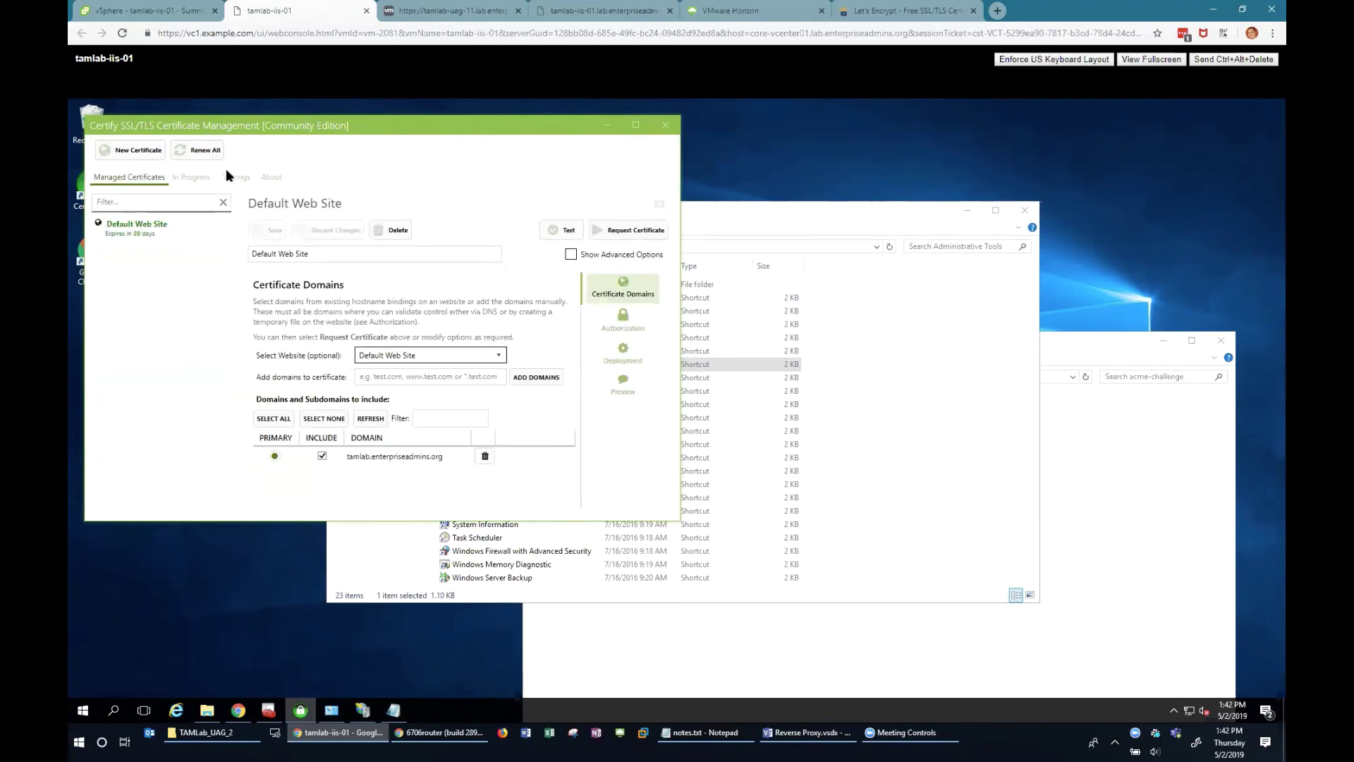
{"action": "left_click", "coordinate": [607, 125]}
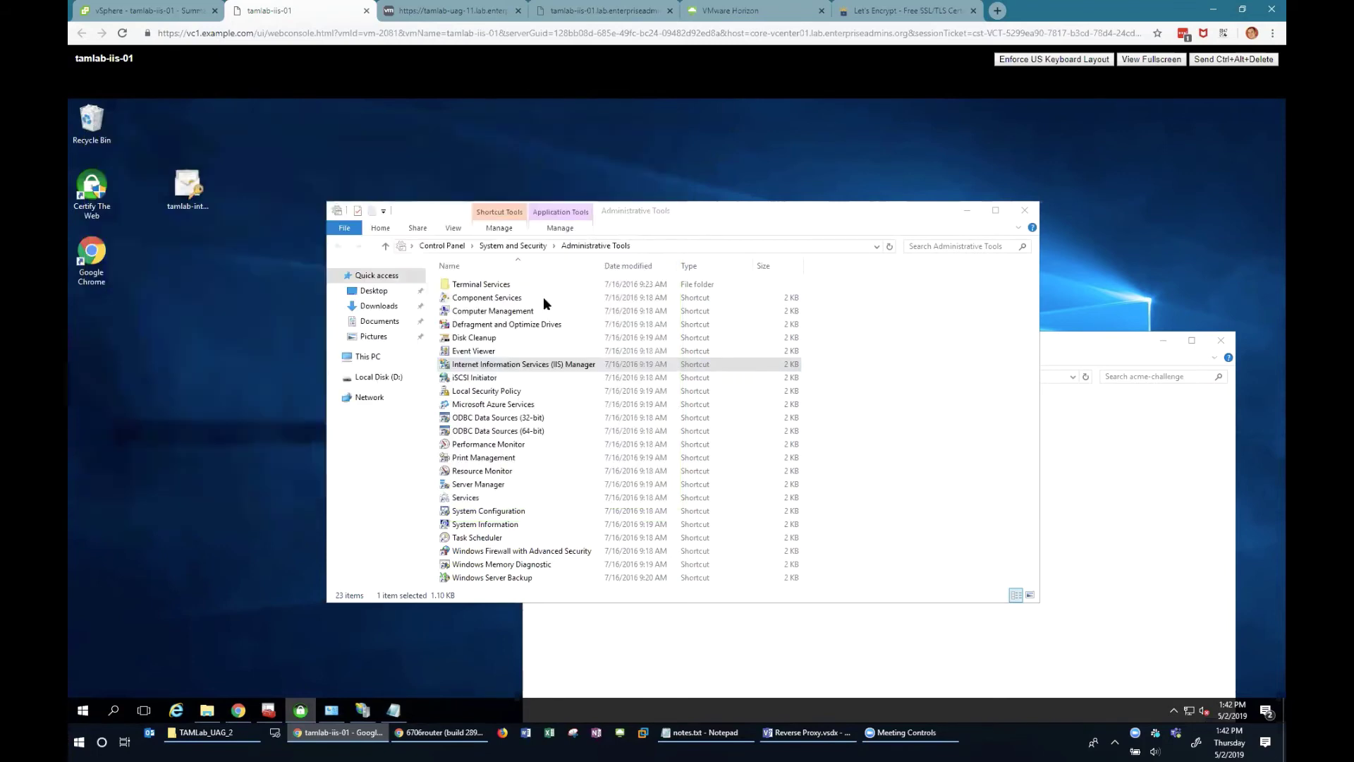
- Recheck the Default Web Site's bindings and SSL Settings in IIS Manager
{"action": "left_click", "coordinate": [968, 210]}
{"action": "left_click", "coordinate": [363, 710]}
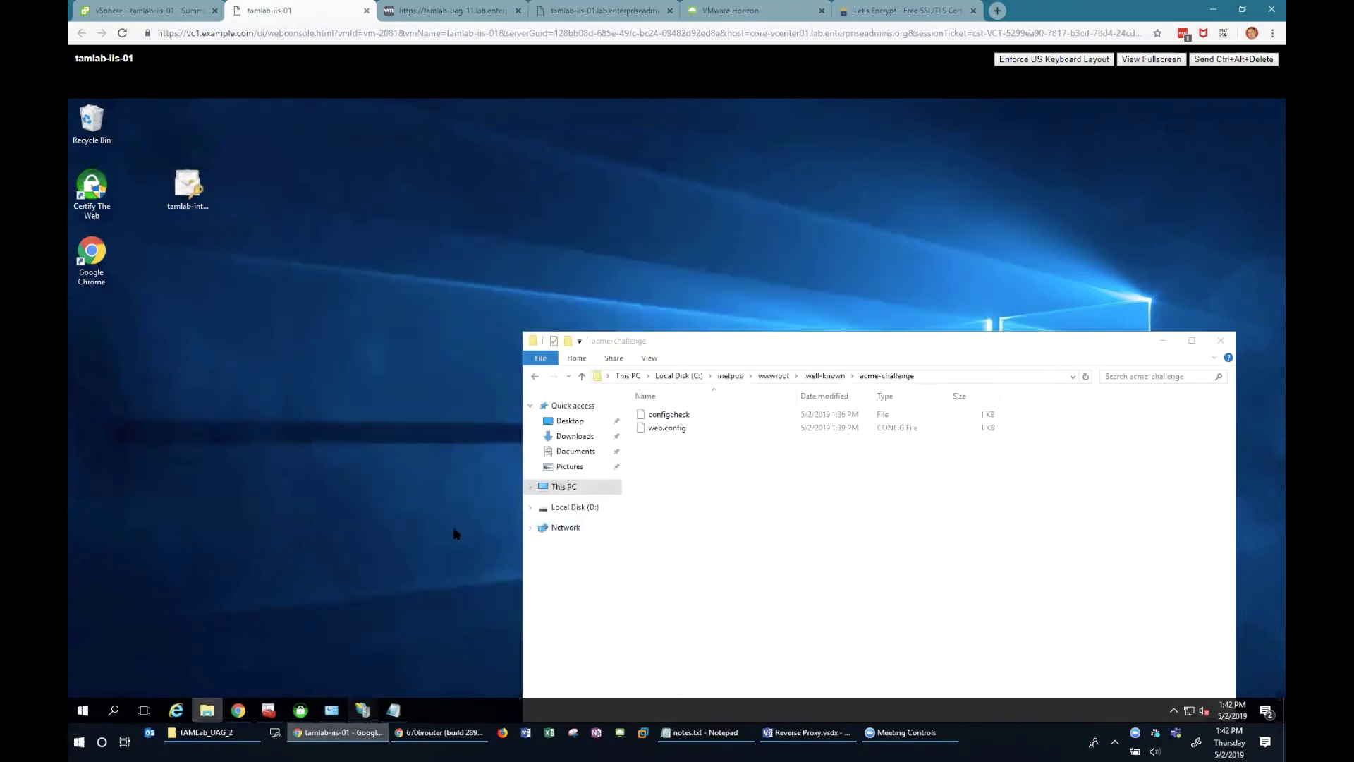
{"action": "double_click", "coordinate": [239, 248]}
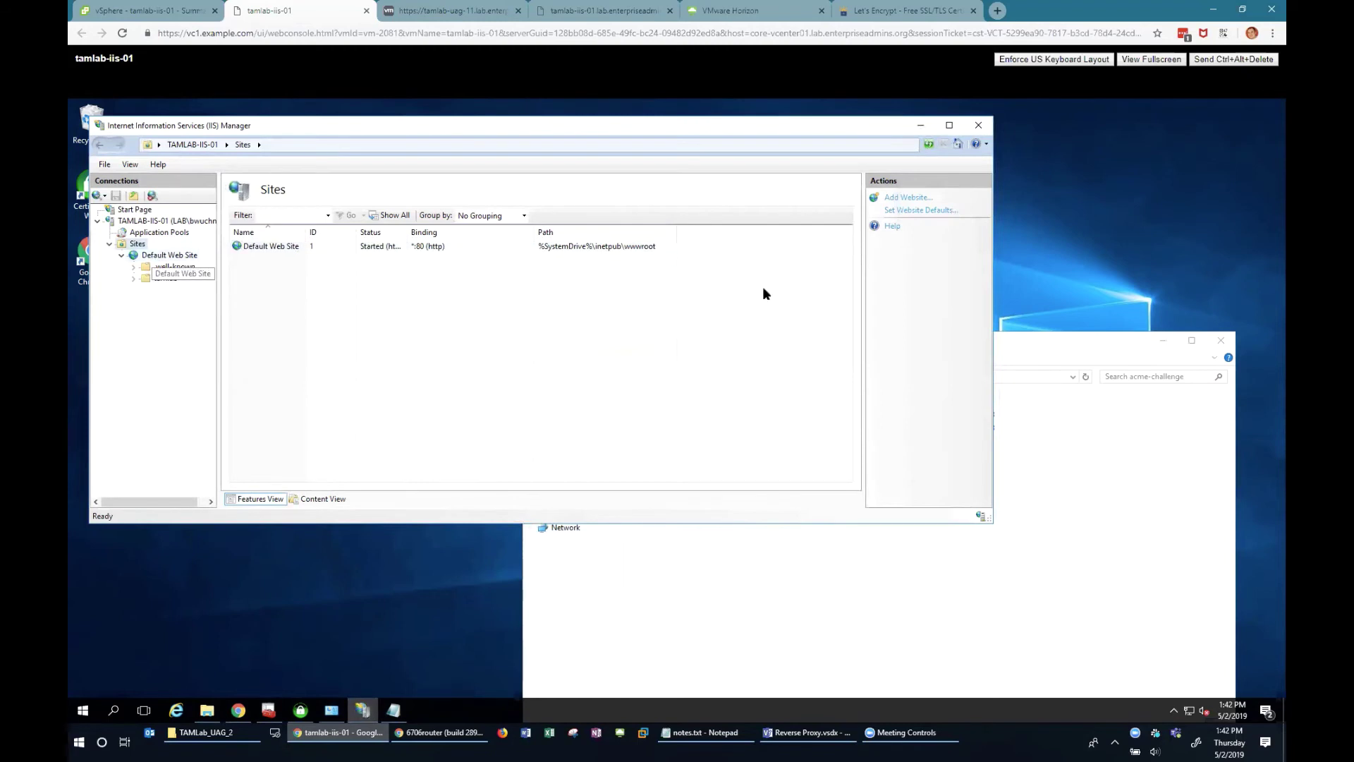
{"action": "left_click", "coordinate": [899, 239]}
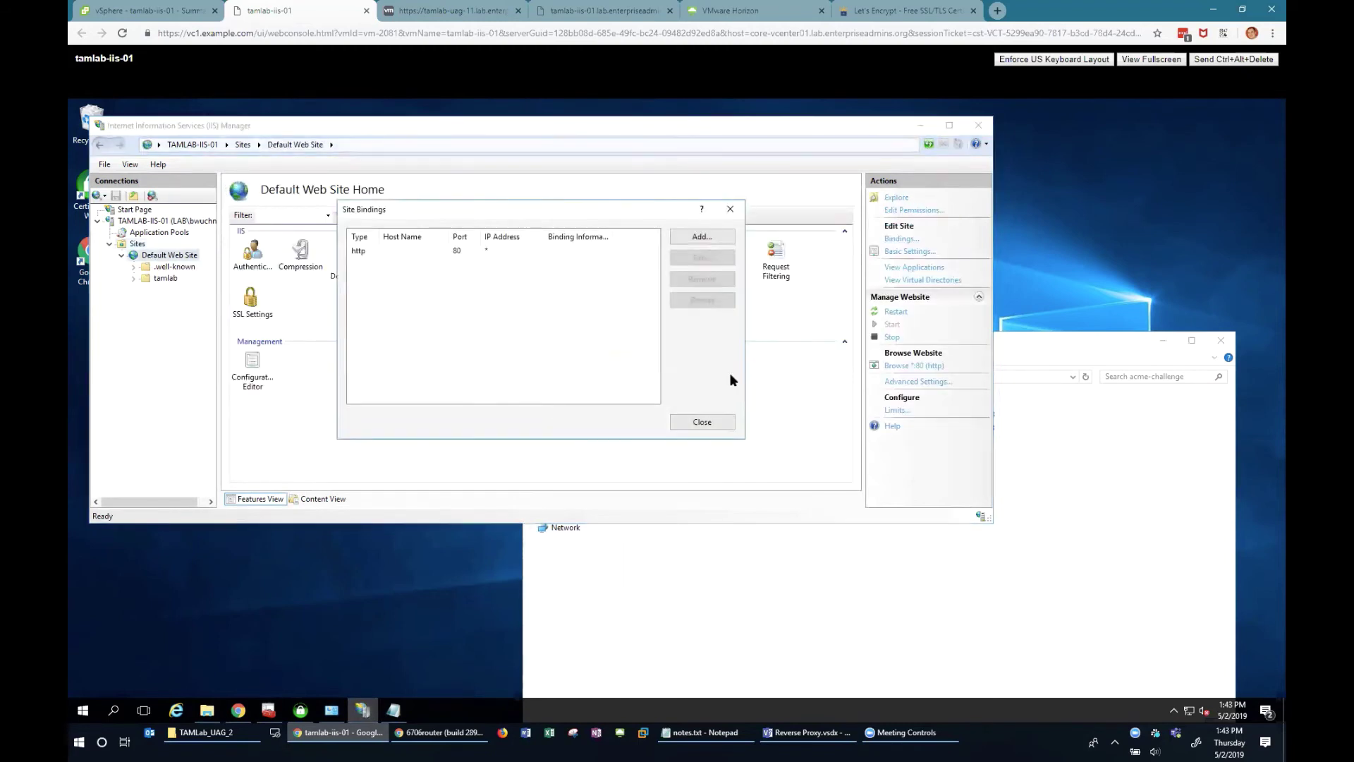
{"action": "left_click", "coordinate": [699, 422]}
{"action": "double_click", "coordinate": [252, 298]}
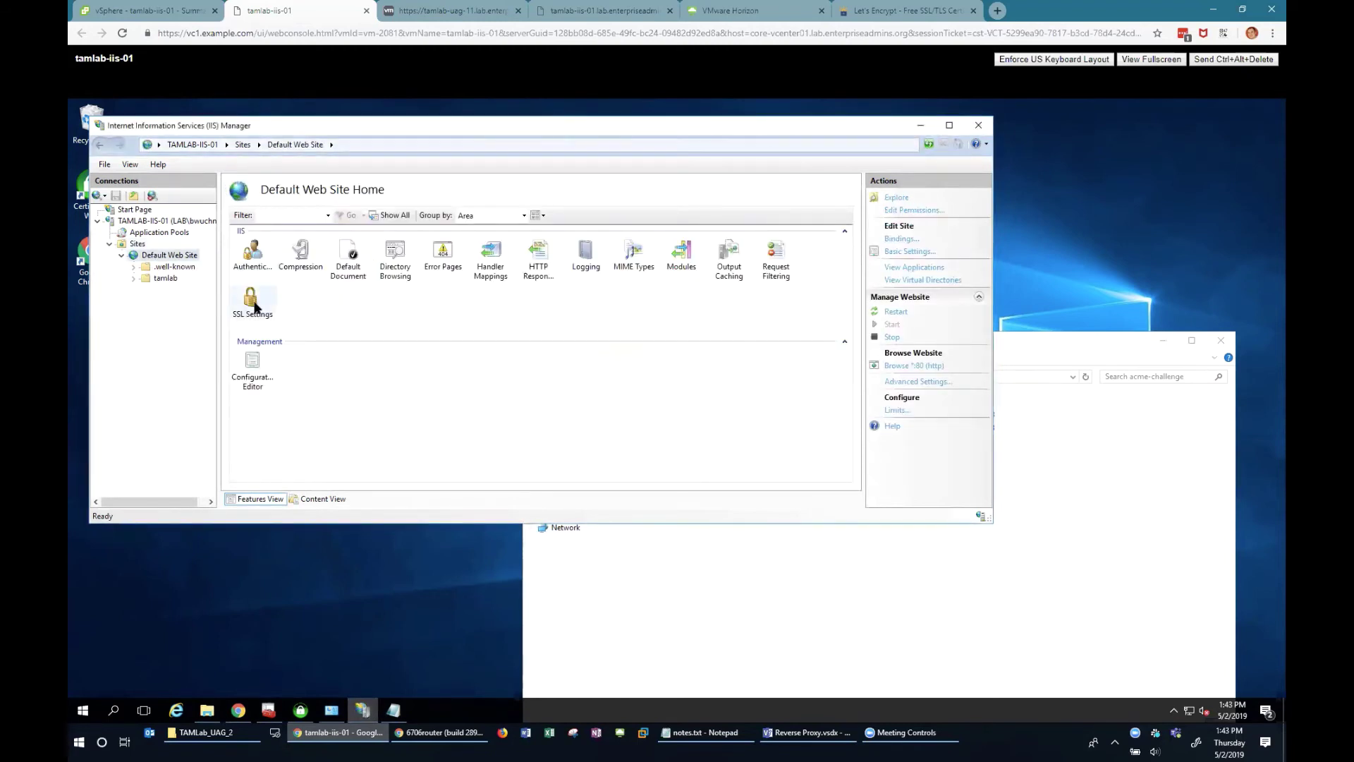
- Open Server Certificates and select the Let's Encrypt tamlab.enterpriseadmins.org certificate
{"action": "left_click", "coordinate": [135, 209]}
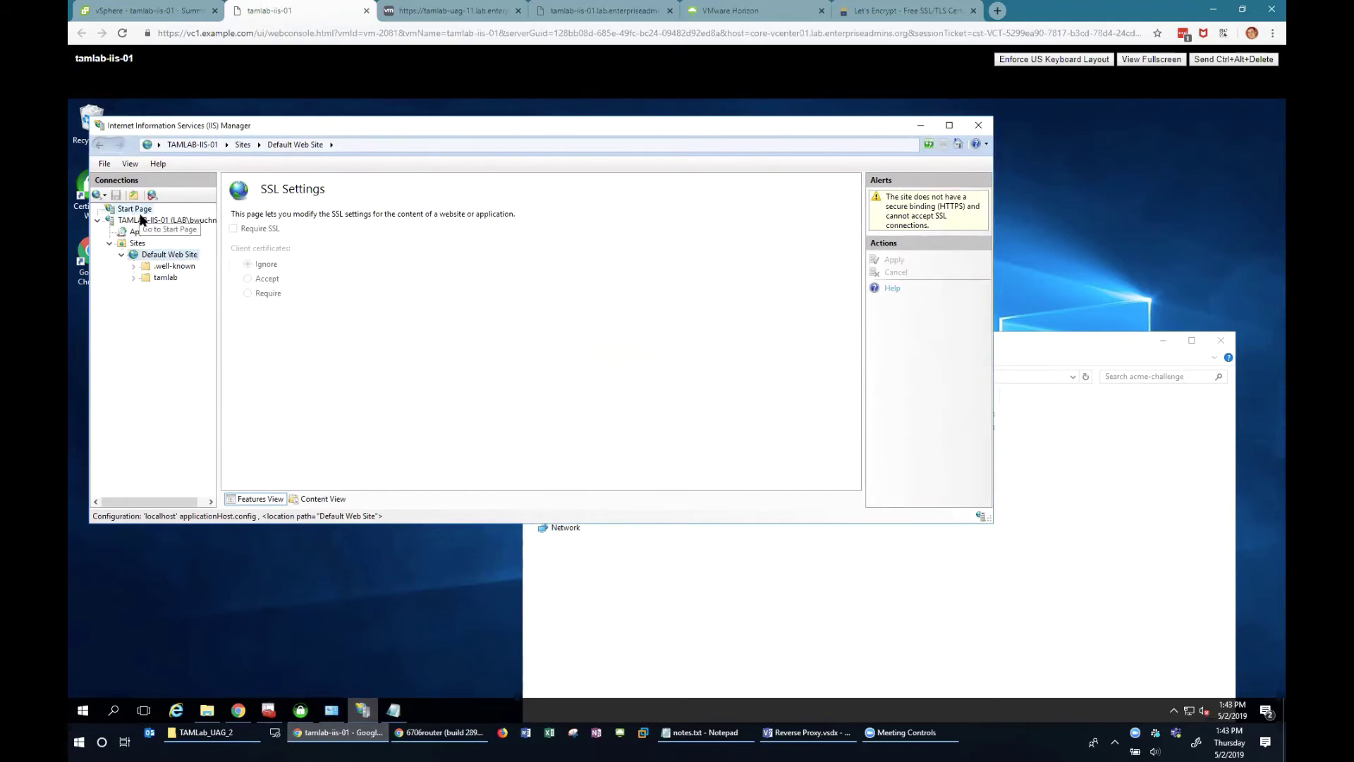
{"action": "left_click", "coordinate": [148, 219]}
{"action": "double_click", "coordinate": [255, 303]}
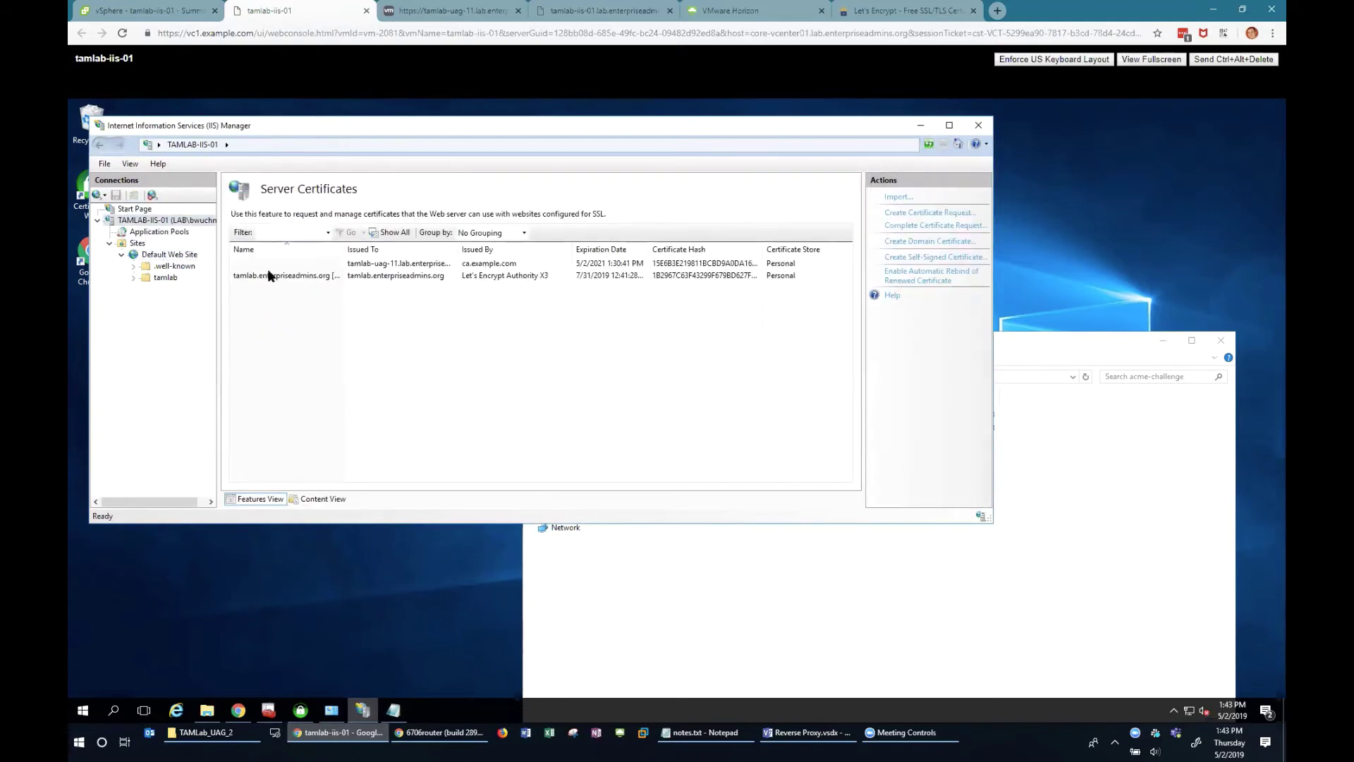
{"action": "left_click", "coordinate": [281, 276]}
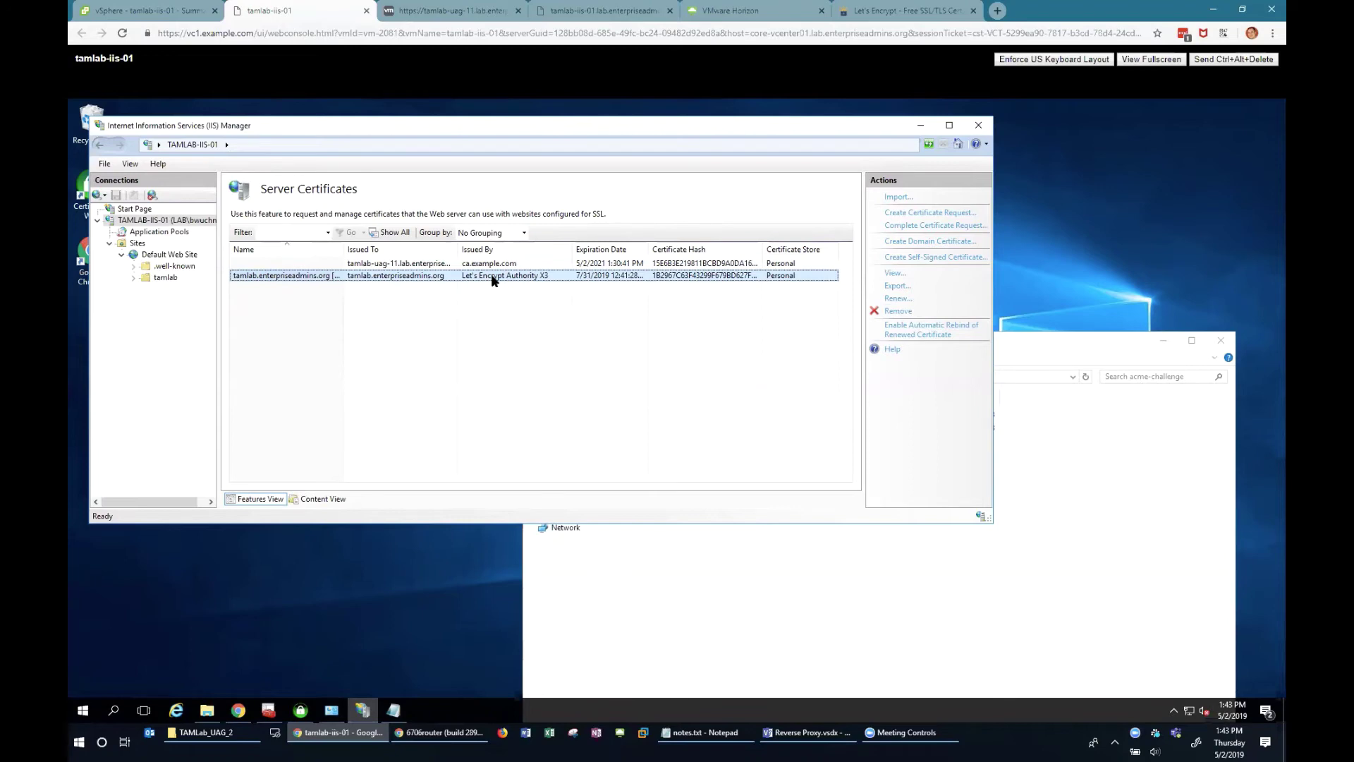
- Expand the site's .well-known folder to reveal acme-challenge, then minimize IIS Manager
{"action": "left_click", "coordinate": [158, 253]}
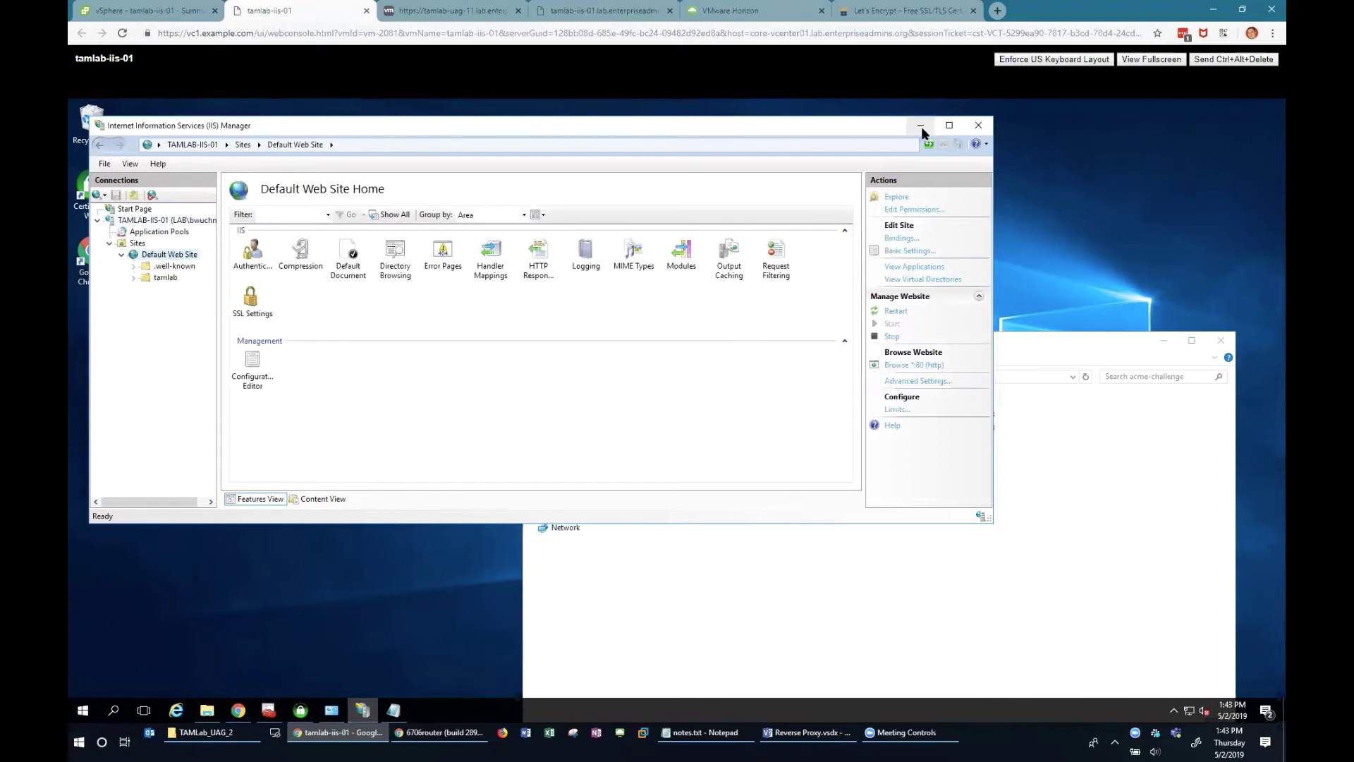
{"action": "left_click", "coordinate": [175, 267]}
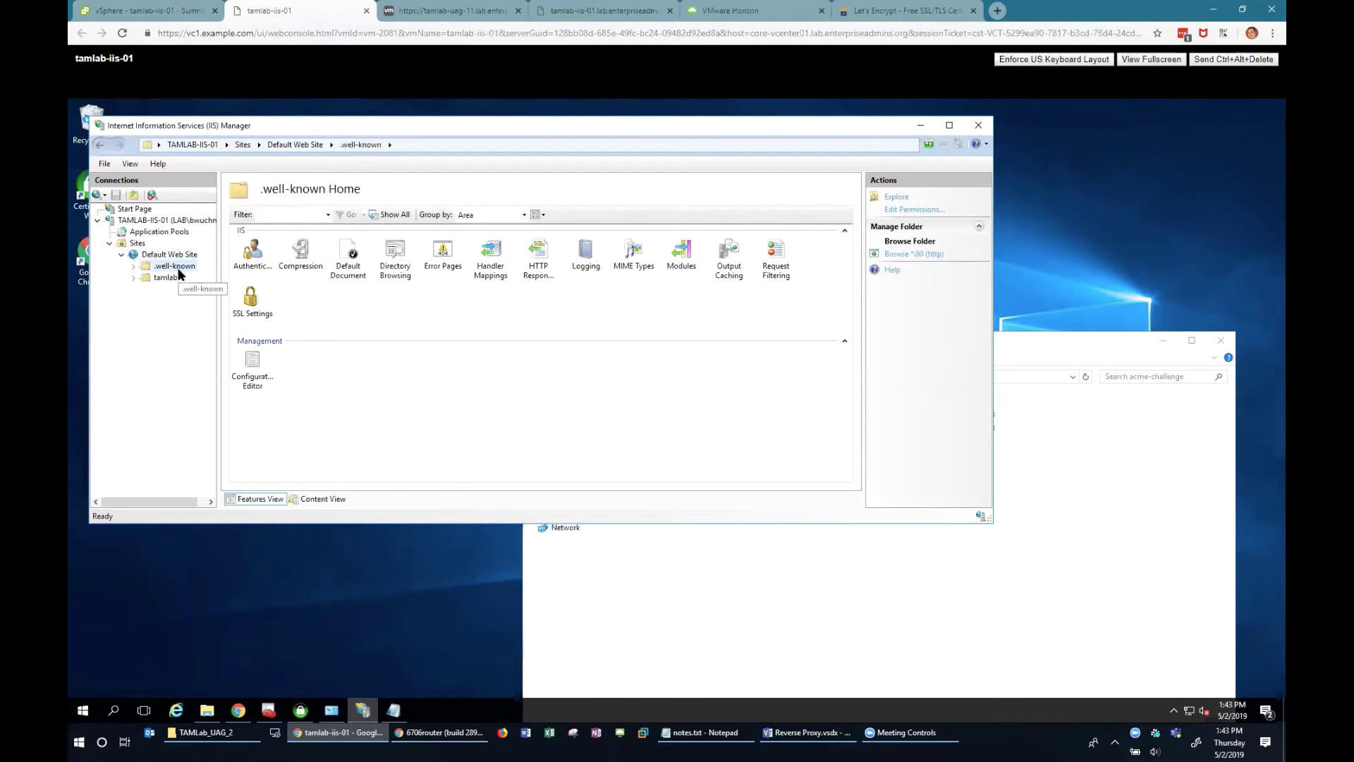
{"action": "double_click", "coordinate": [177, 271]}
{"action": "left_click", "coordinate": [920, 127]}
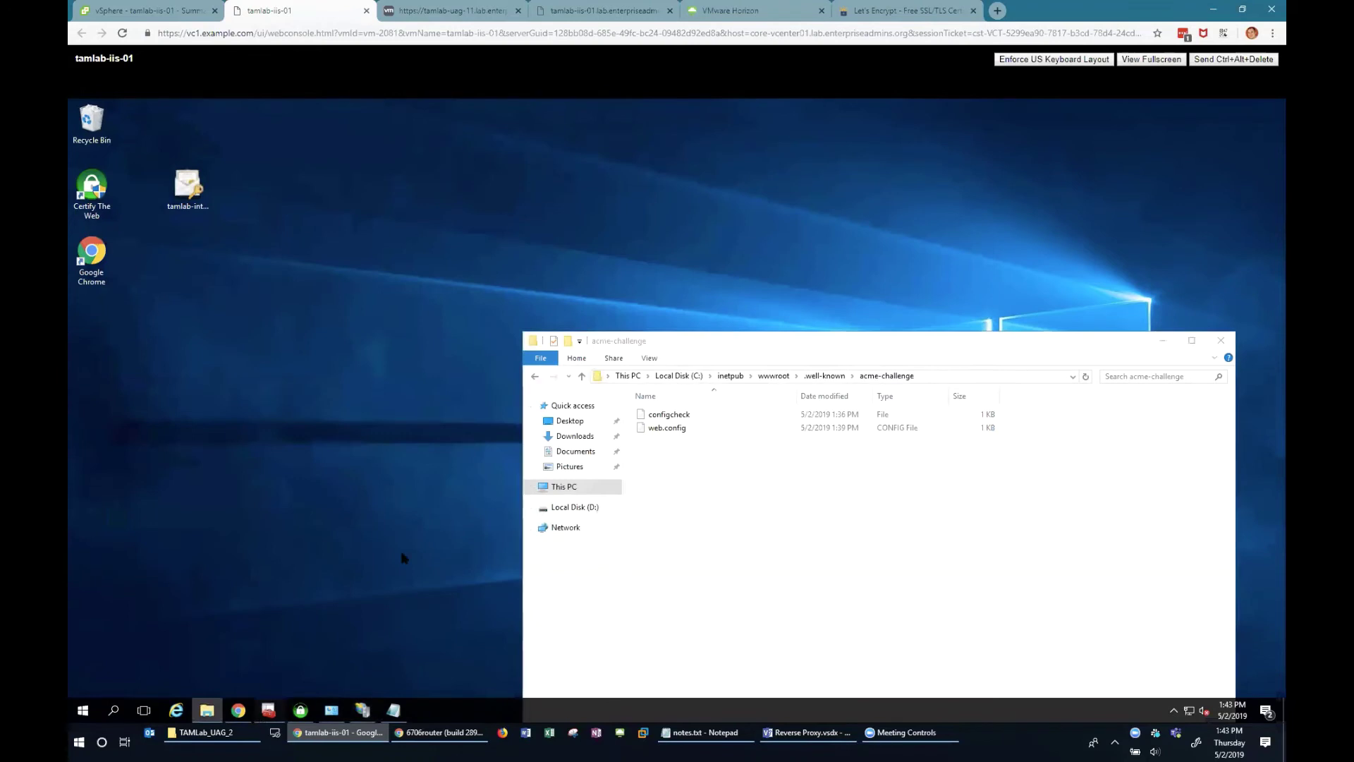
{"action": "key", "text": "alt+Tab"}
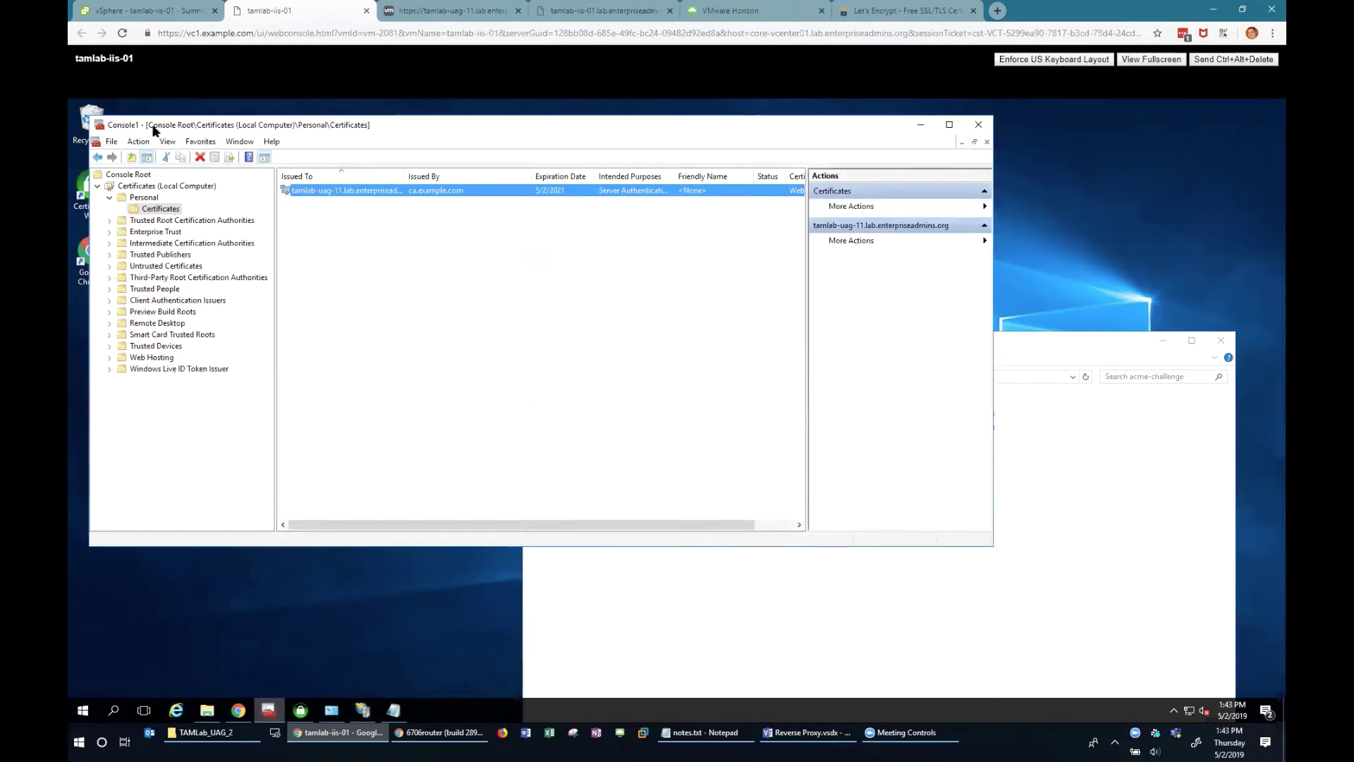
- Refresh the Personal certificates store so the Let's Encrypt certificate appears
{"action": "right_click", "coordinate": [147, 216]}
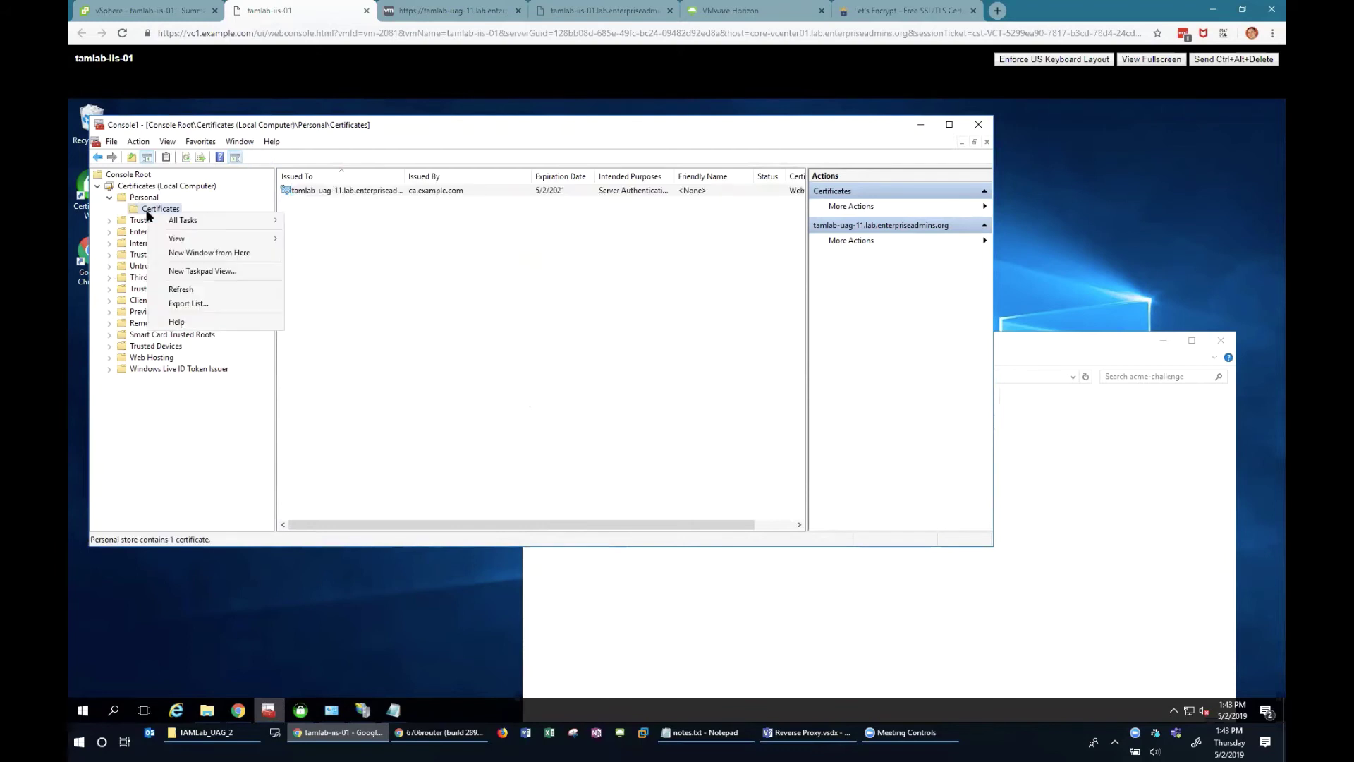
{"action": "left_click", "coordinate": [198, 287]}
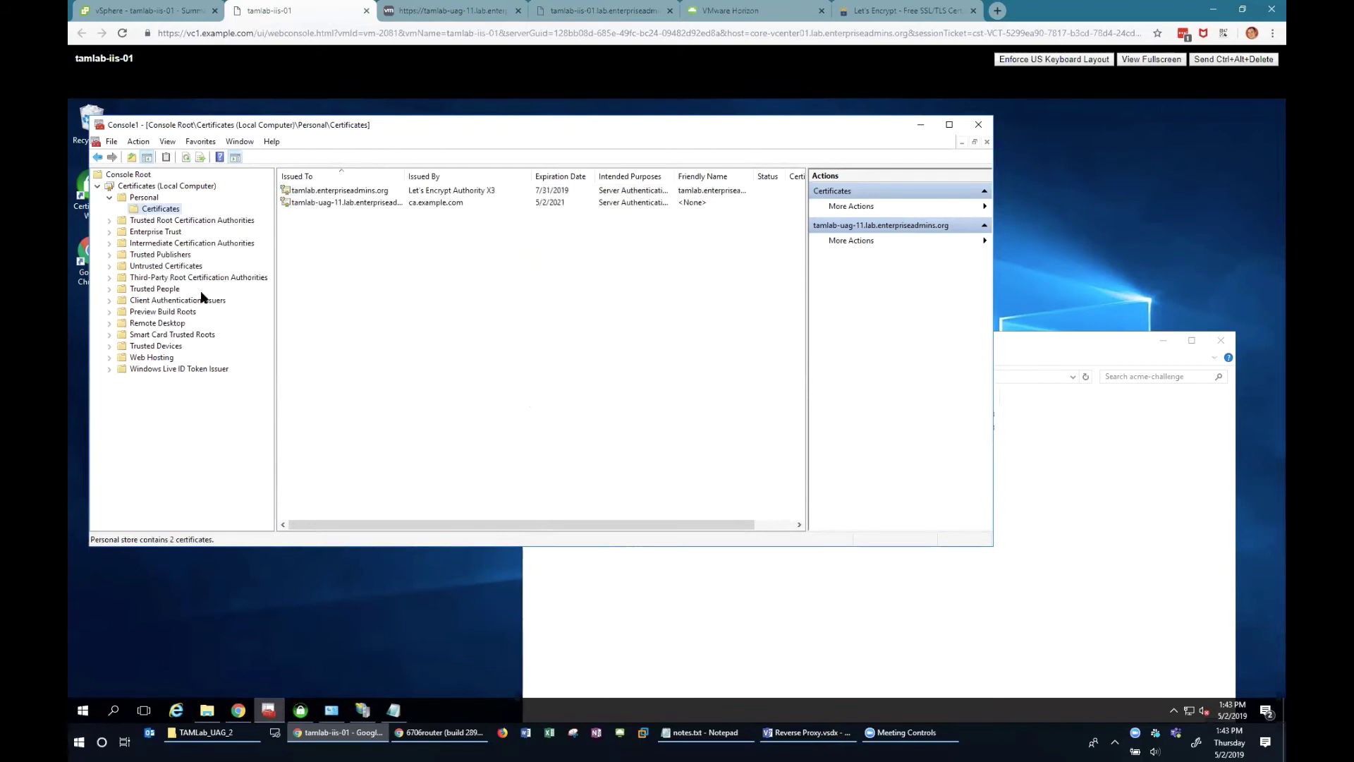
{"action": "left_click", "coordinate": [353, 190]}
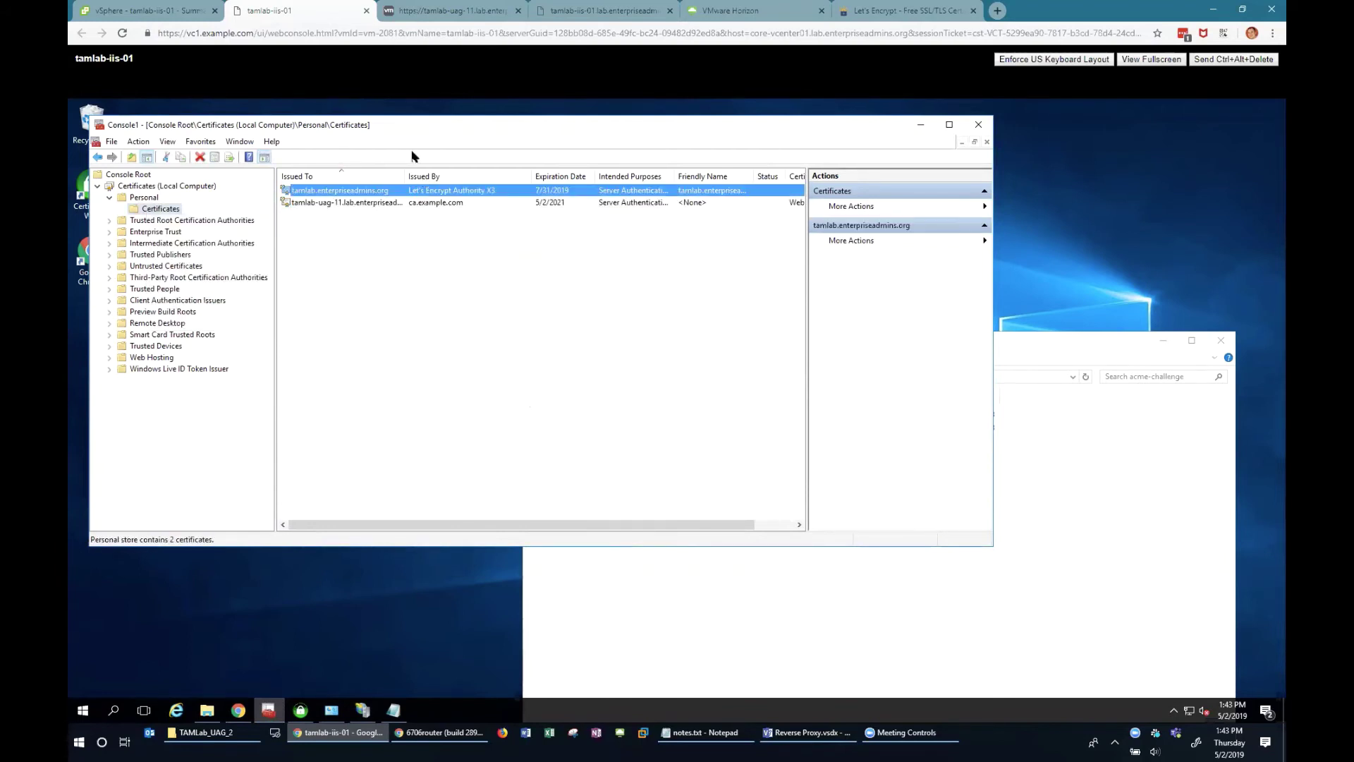
{"action": "left_click_drag", "start_coordinate": [343, 124], "coordinate": [555, 148]}
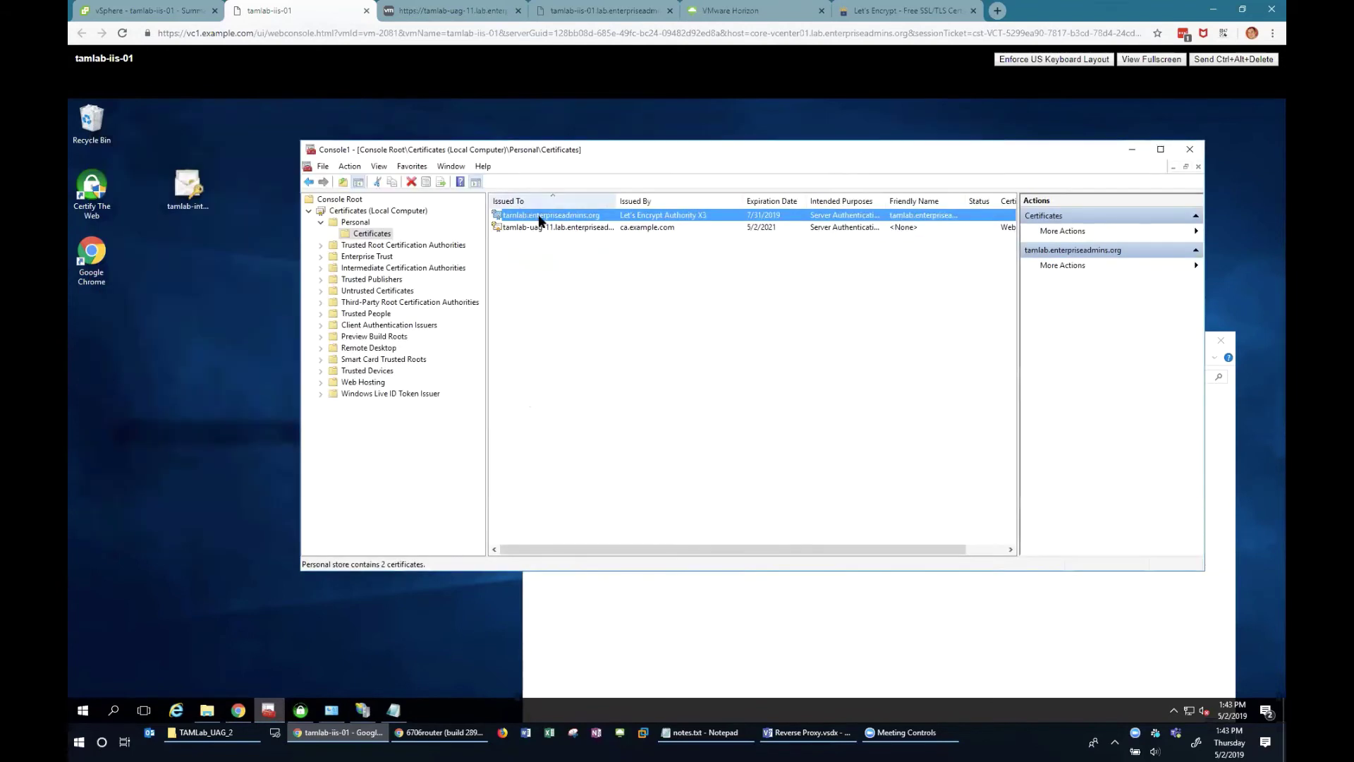
- Start the export of the Let's Encrypt certificate via All Tasks > Export
{"action": "right_click", "coordinate": [540, 216]}
{"action": "mouse_move", "coordinate": [574, 244]}
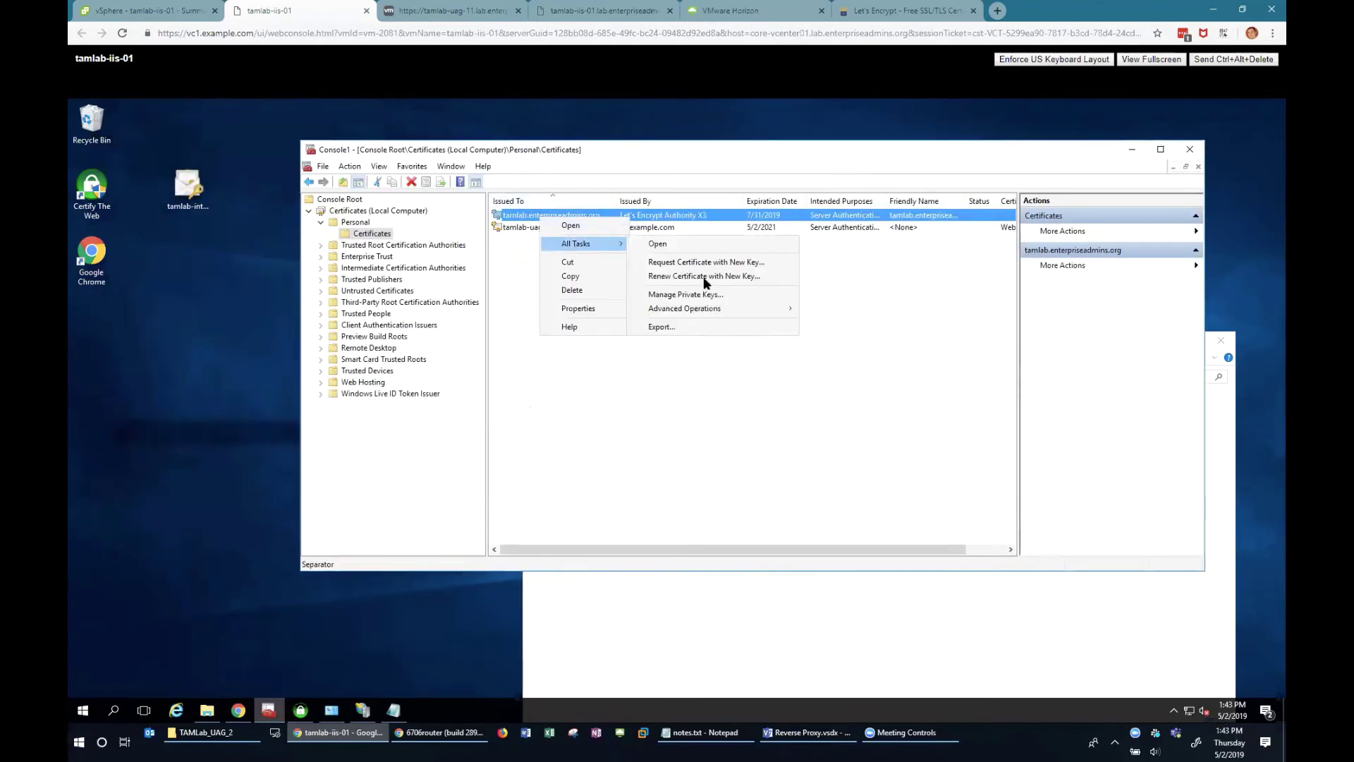
{"action": "left_click", "coordinate": [522, 226]}
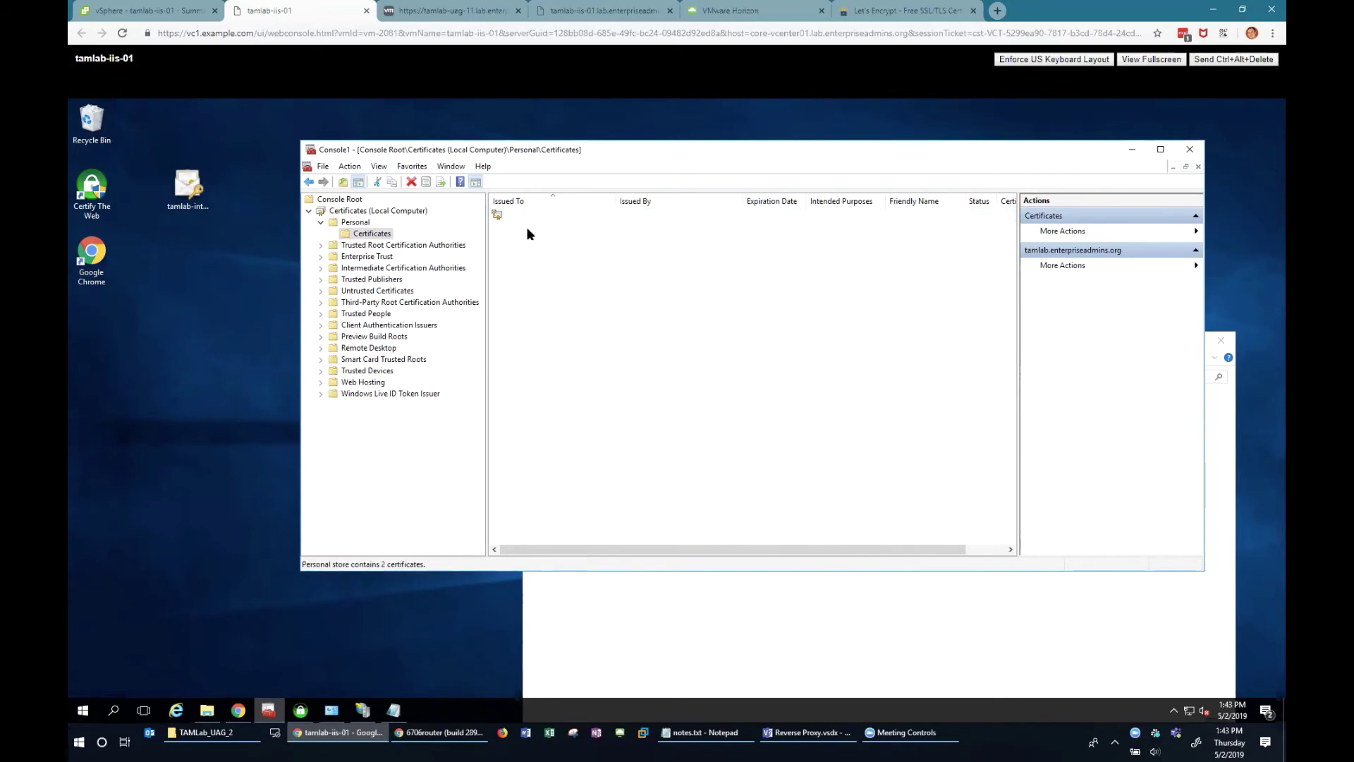
{"action": "right_click", "coordinate": [524, 226]}
{"action": "left_click", "coordinate": [525, 216]}
{"action": "right_click", "coordinate": [525, 216]}
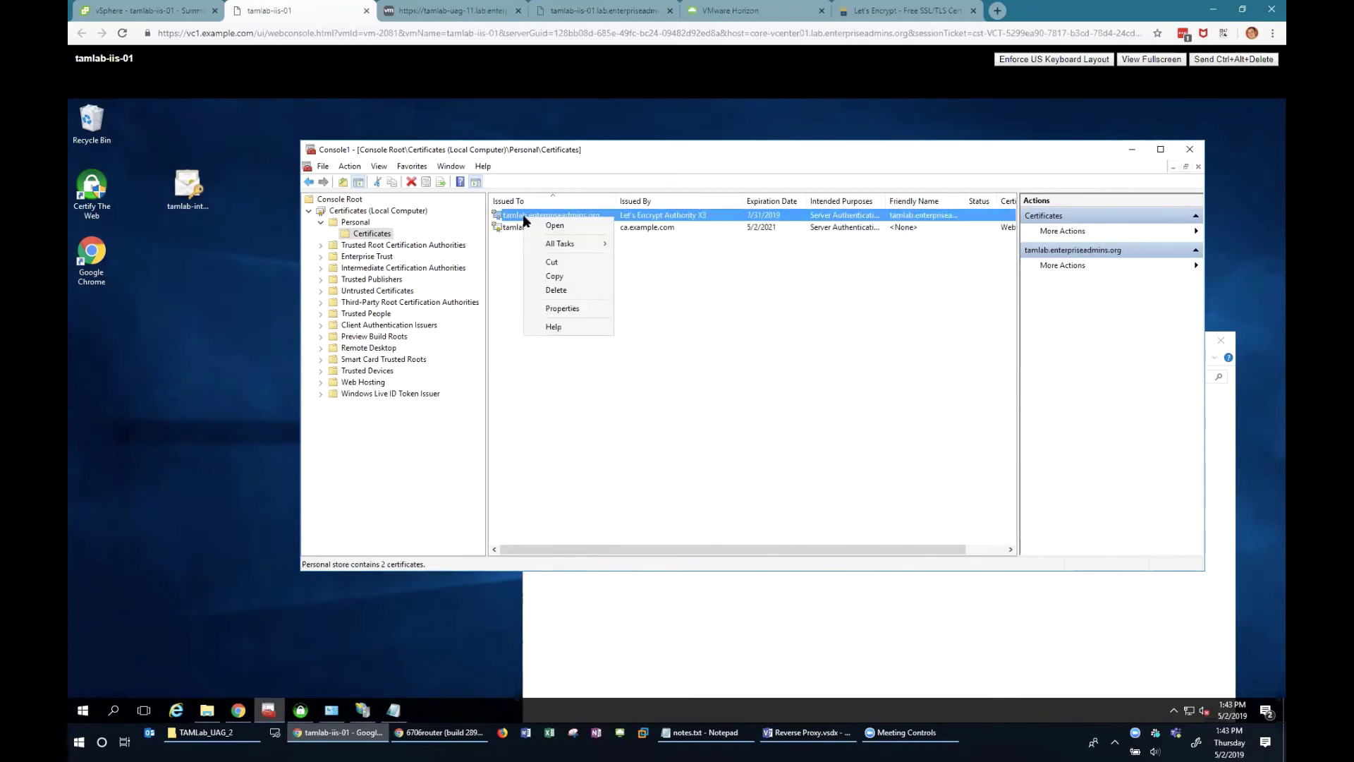
{"action": "mouse_move", "coordinate": [595, 244]}
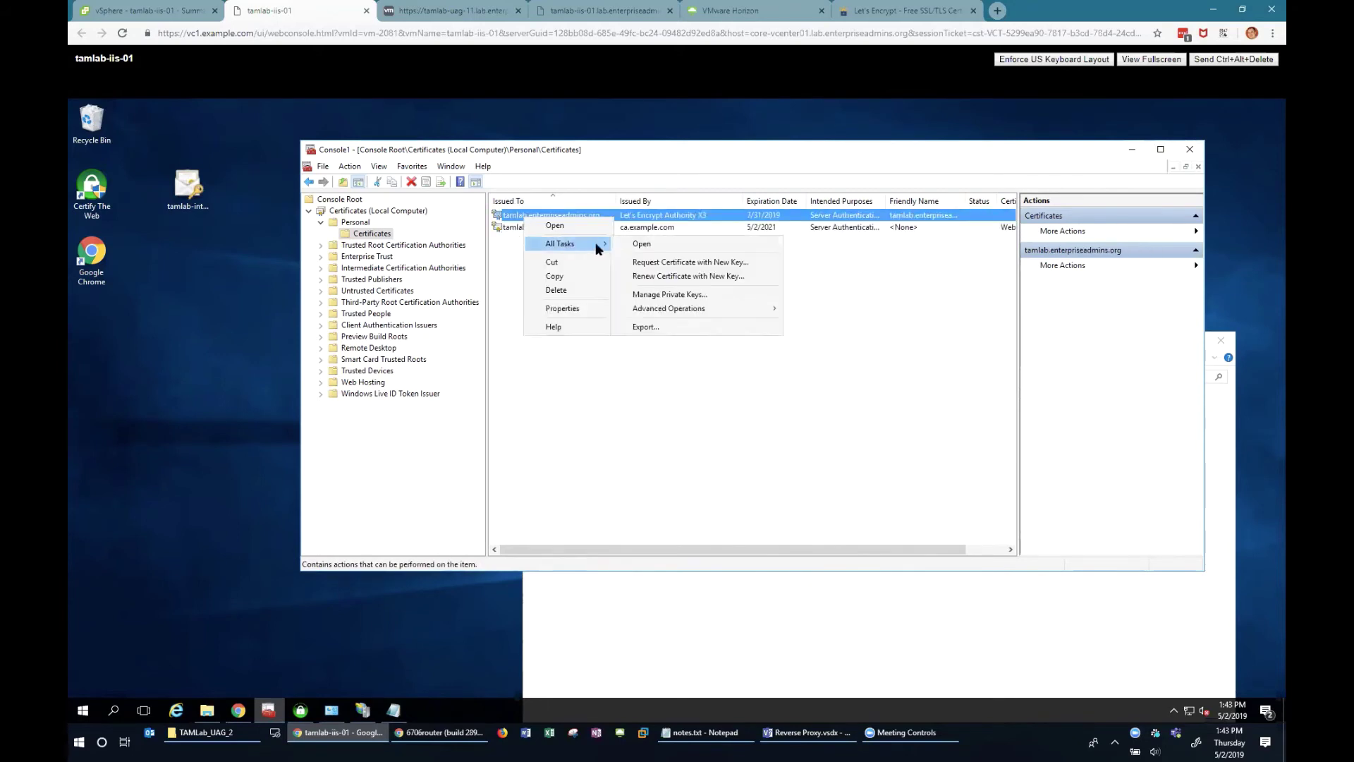
{"action": "left_click", "coordinate": [681, 324]}
- Export the private key in PFX format, protected by a password entered and confirmed
{"action": "left_click", "coordinate": [850, 507]}
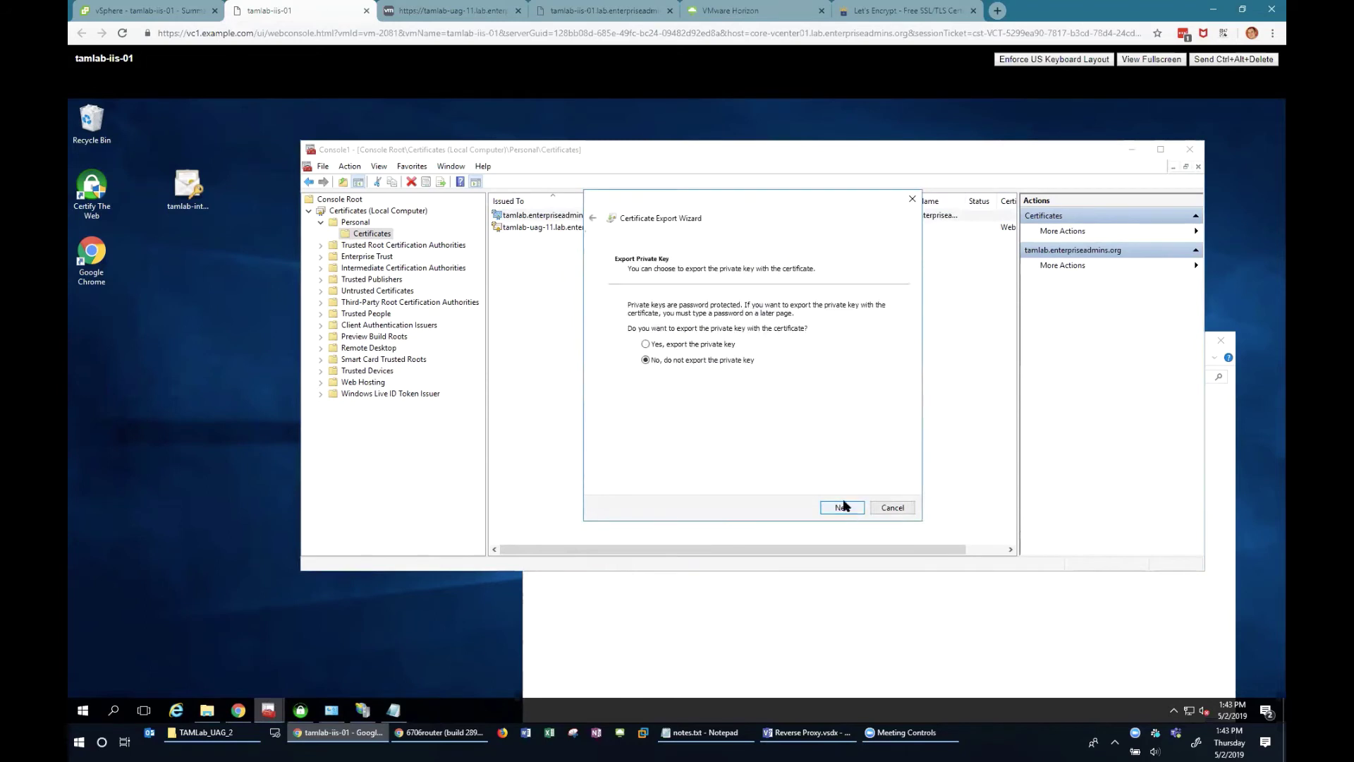
{"action": "left_click", "coordinate": [690, 345]}
{"action": "left_click", "coordinate": [839, 507]}
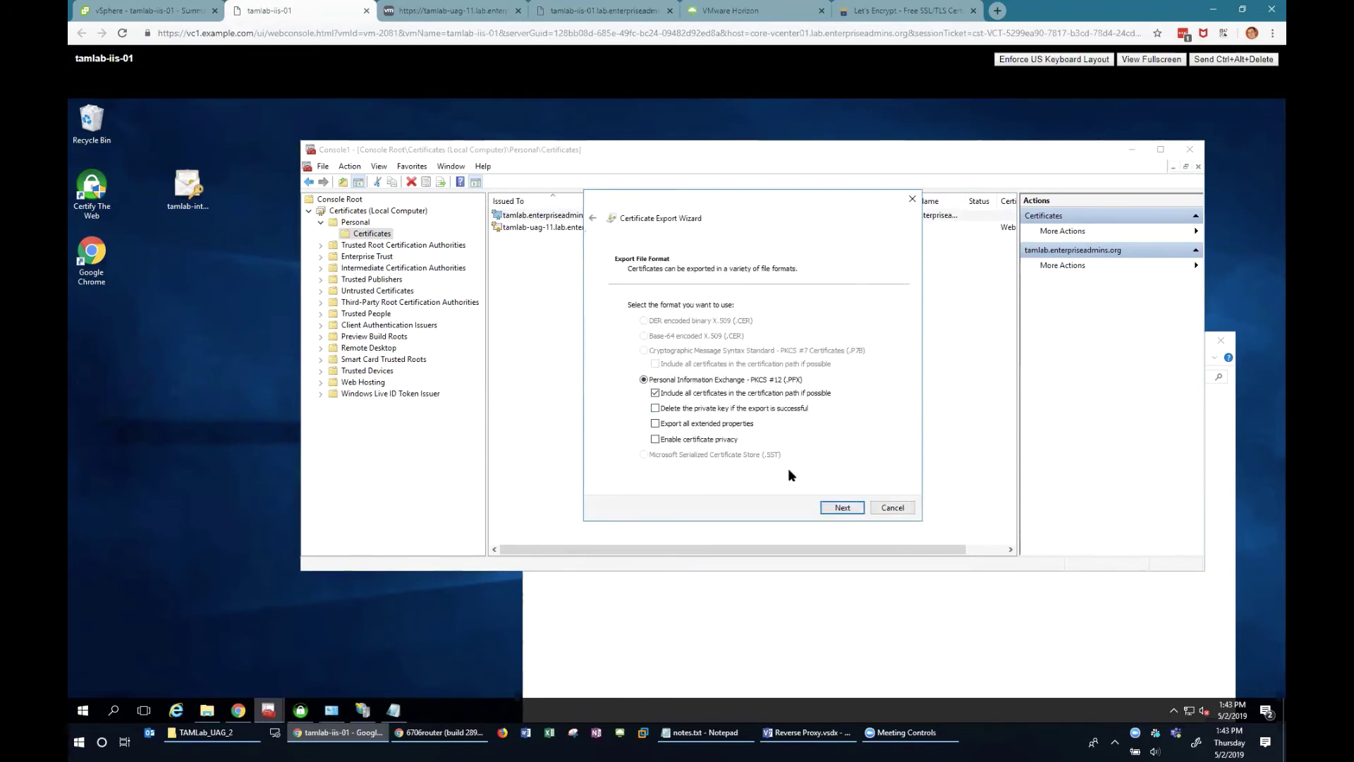
{"action": "left_click", "coordinate": [847, 507]}
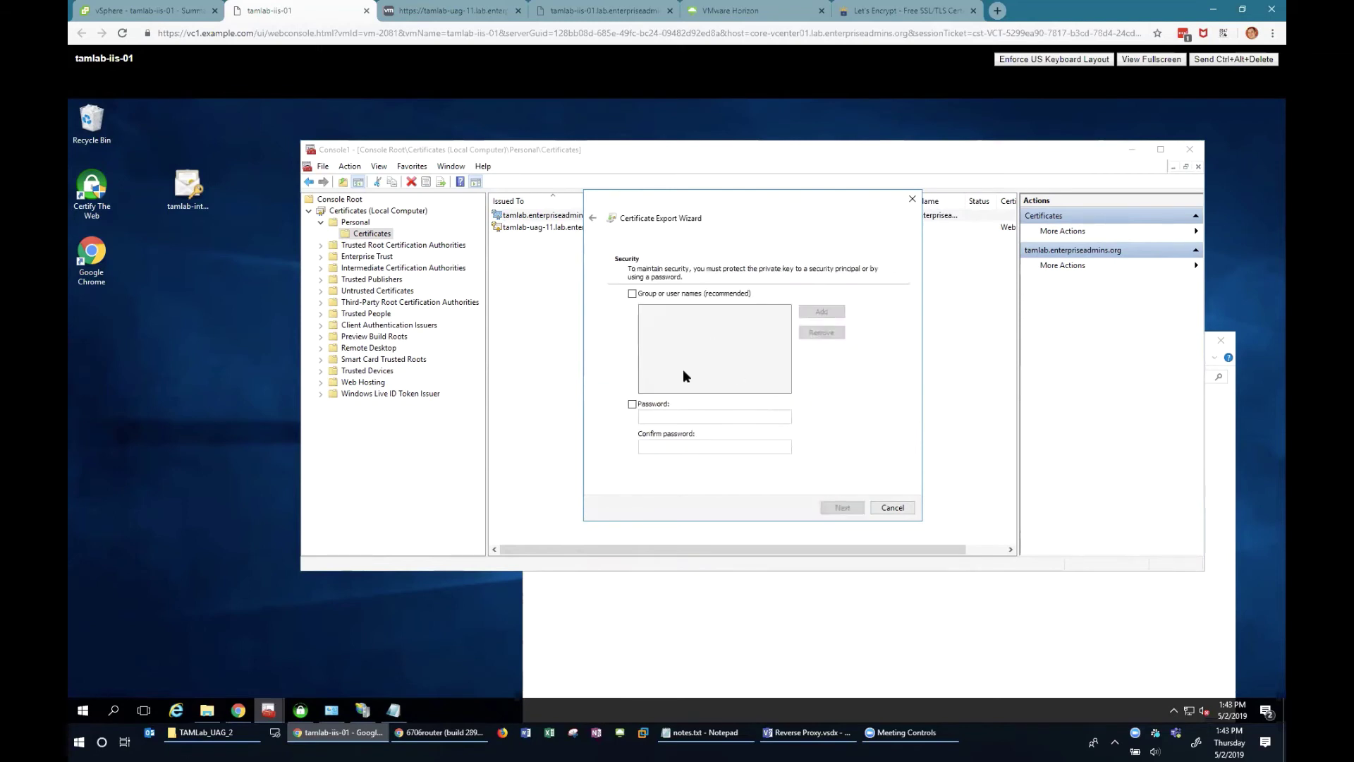
{"action": "left_click", "coordinate": [665, 405]}
{"action": "left_click", "coordinate": [682, 418]}
{"action": "type", "text": "*****"}
{"action": "left_click", "coordinate": [714, 446]}
{"action": "type", "text": "******"}
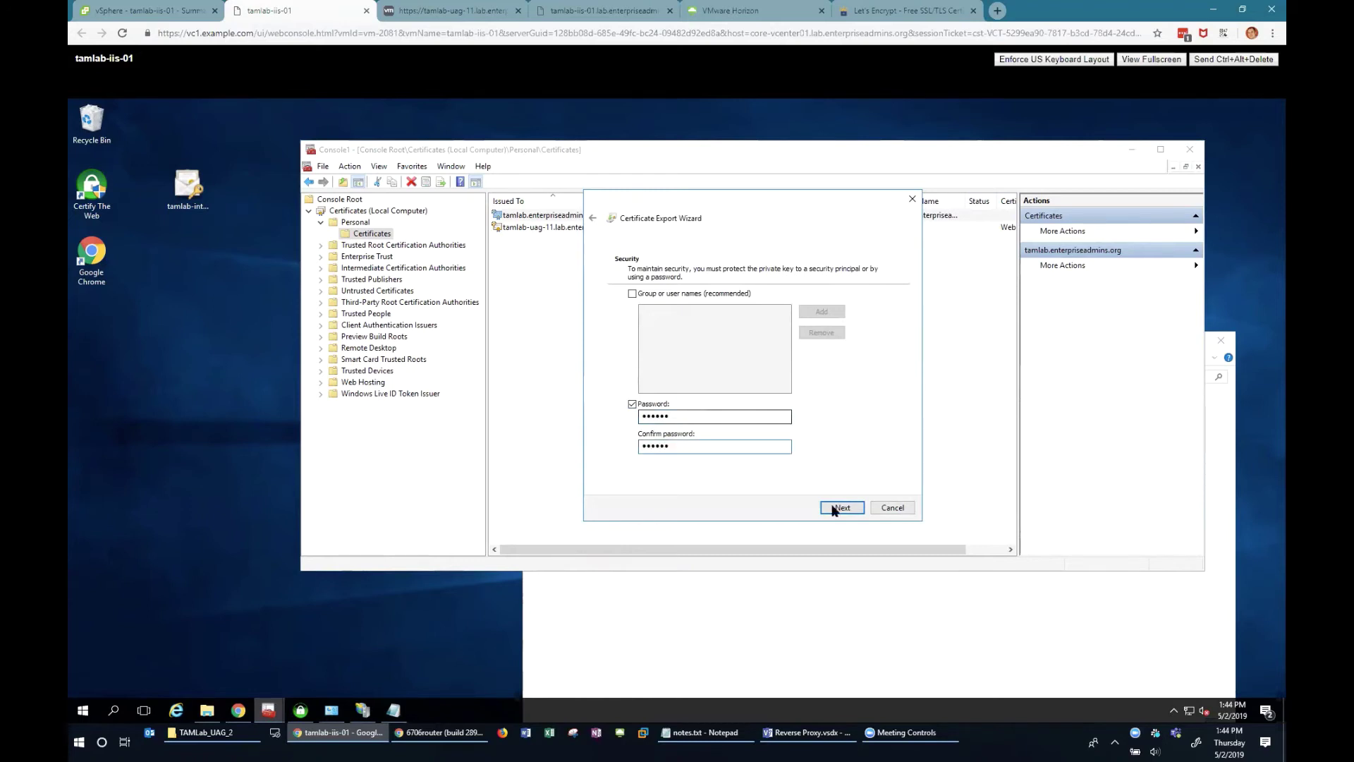
{"action": "left_click", "coordinate": [834, 508]}
- Save the export as tamlab-le.pfx on the desktop and finish the wizard
{"action": "left_click", "coordinate": [866, 318]}
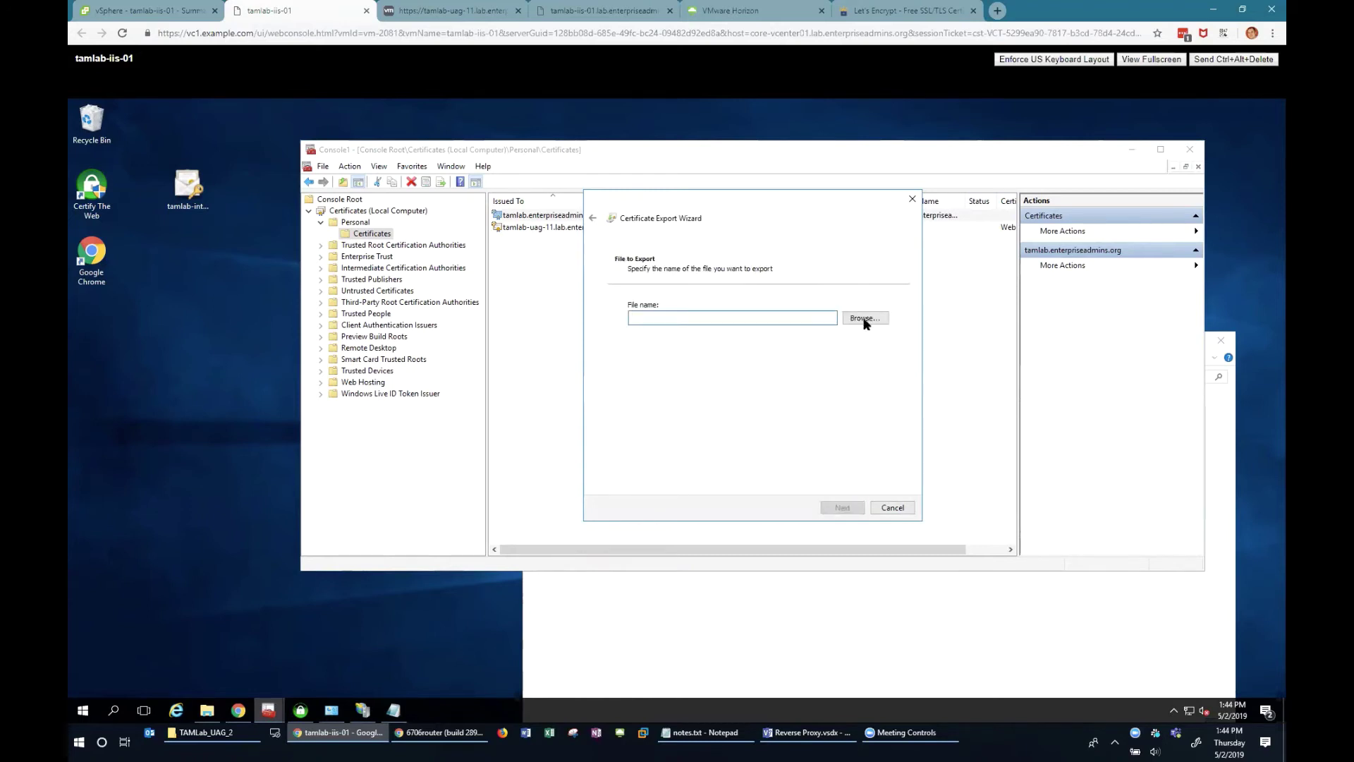
{"action": "left_click", "coordinate": [722, 452]}
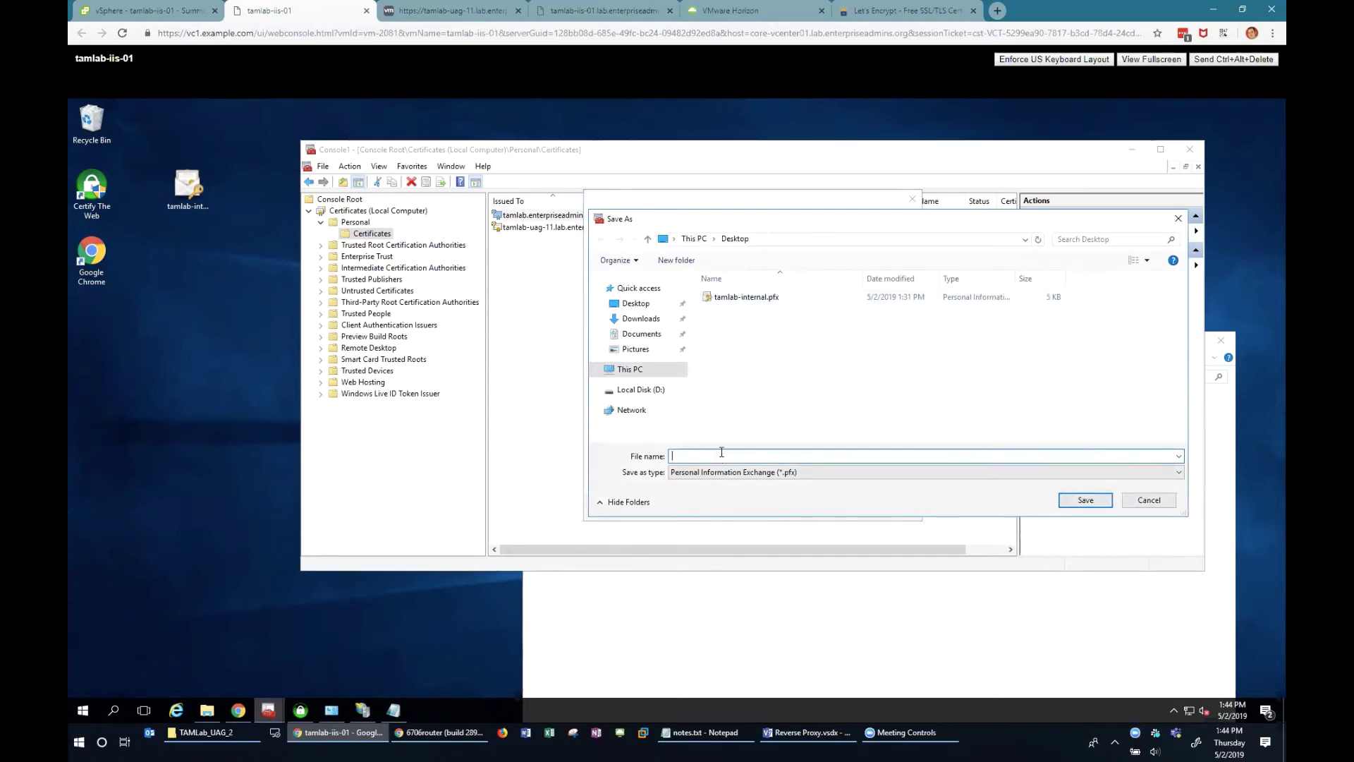
{"action": "type", "text": "tam"}
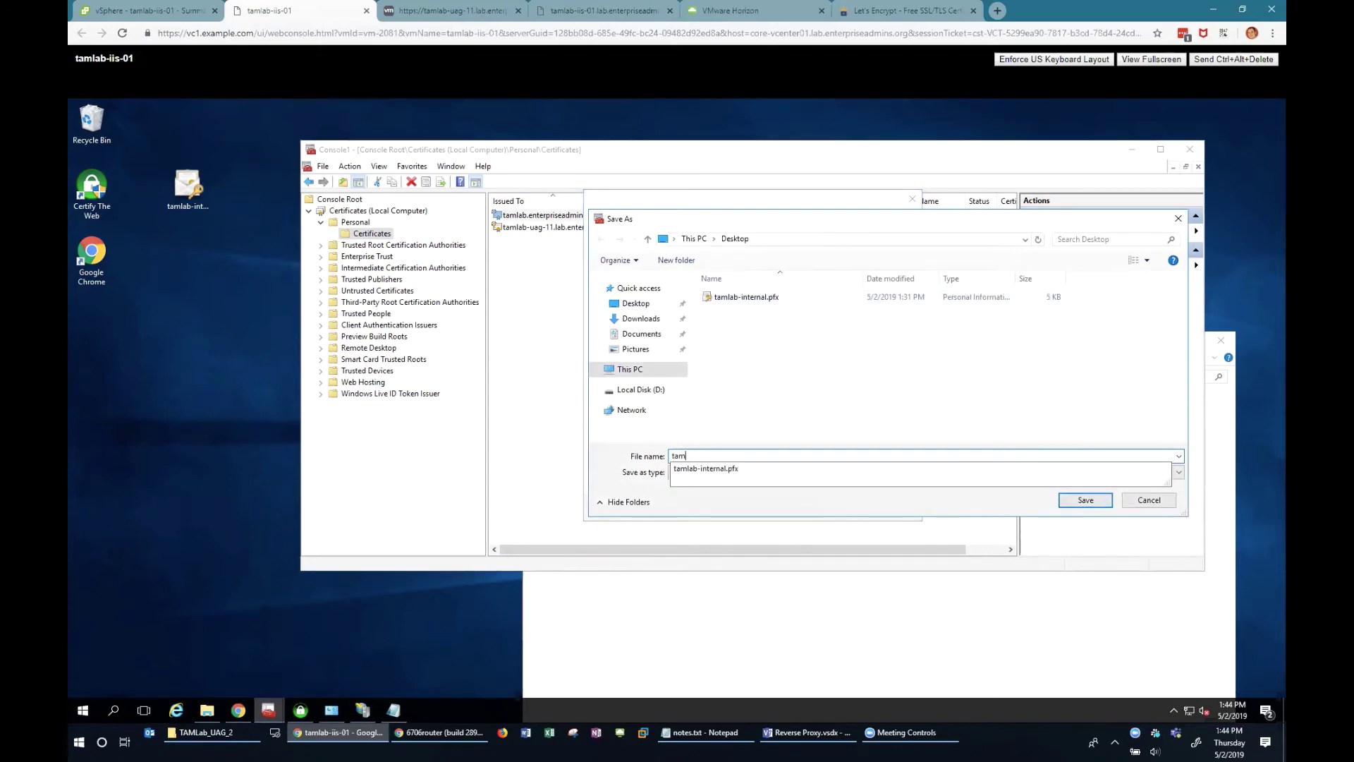
{"action": "type", "text": "lab-internal"}
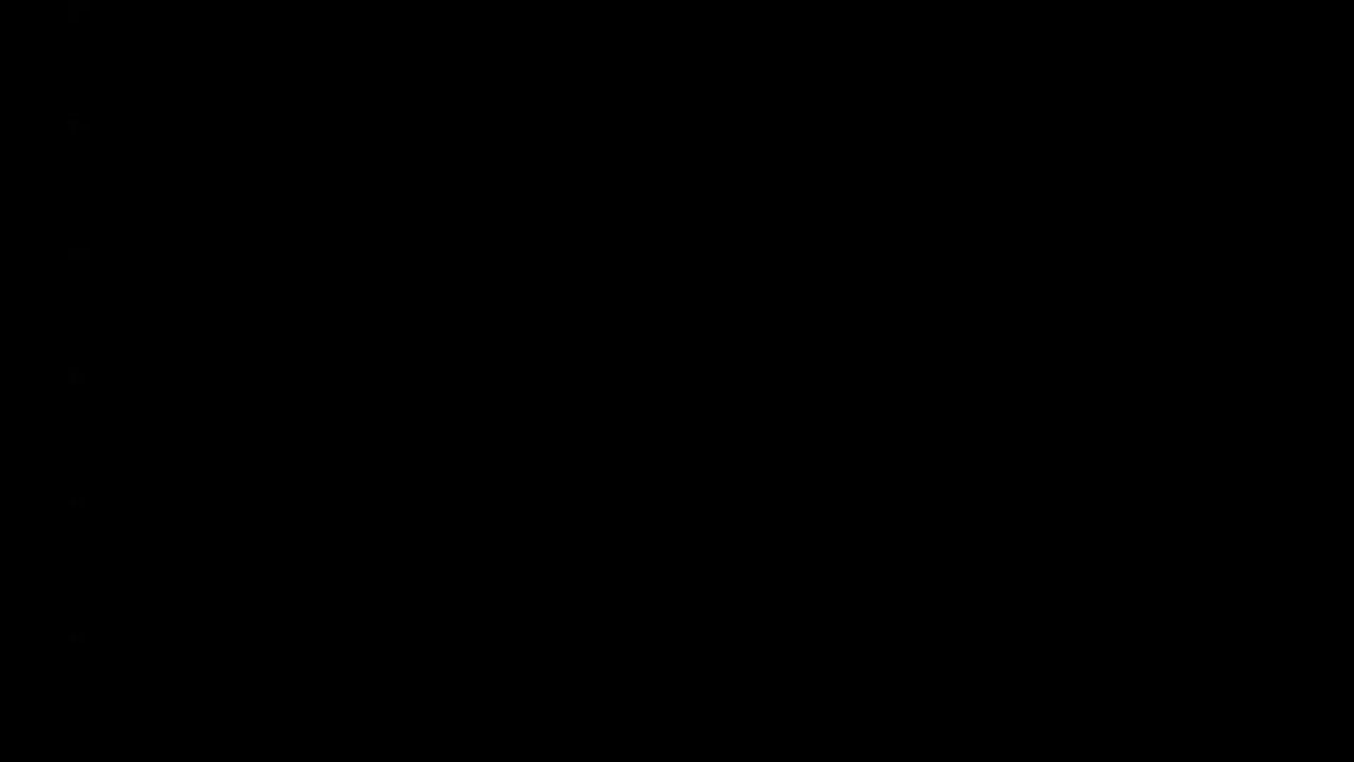
{"action": "key", "text": "Return"}
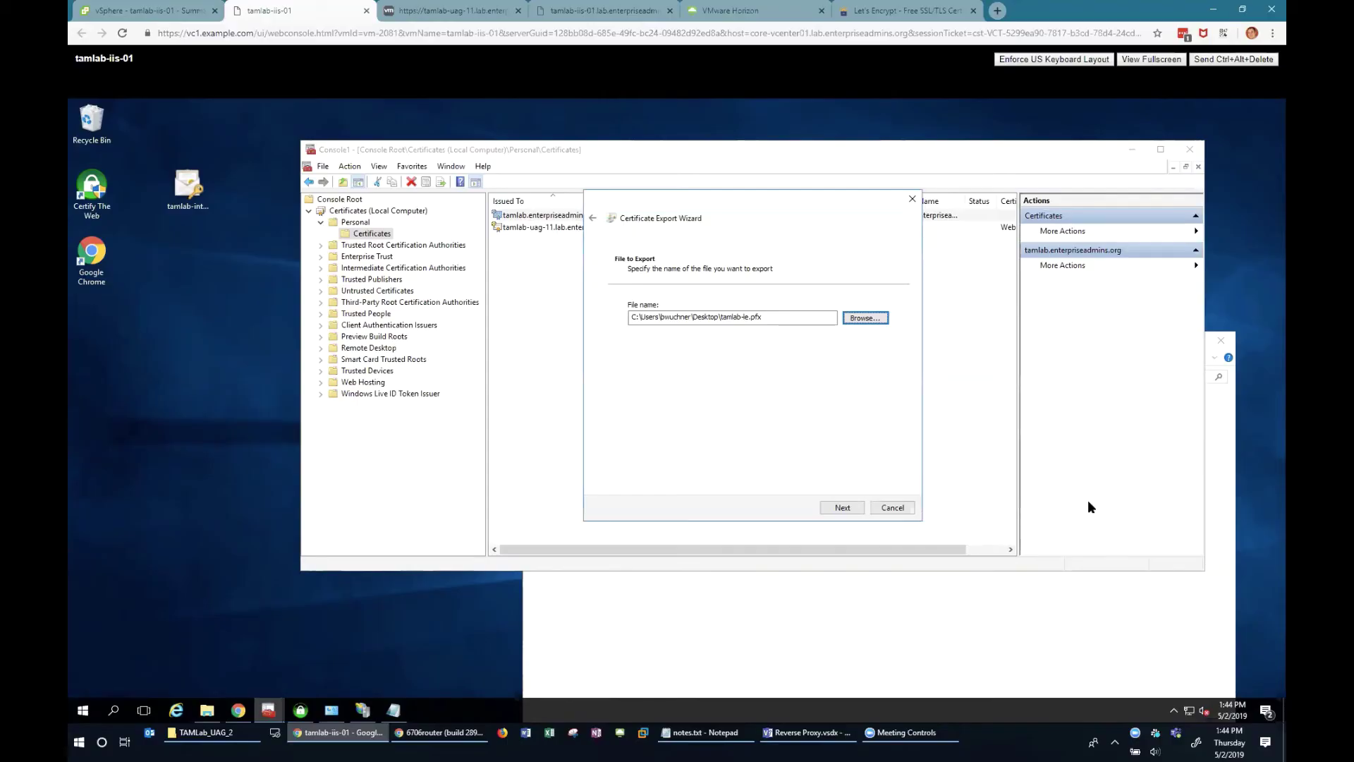
{"action": "left_click", "coordinate": [841, 508]}
{"action": "left_click", "coordinate": [840, 508]}
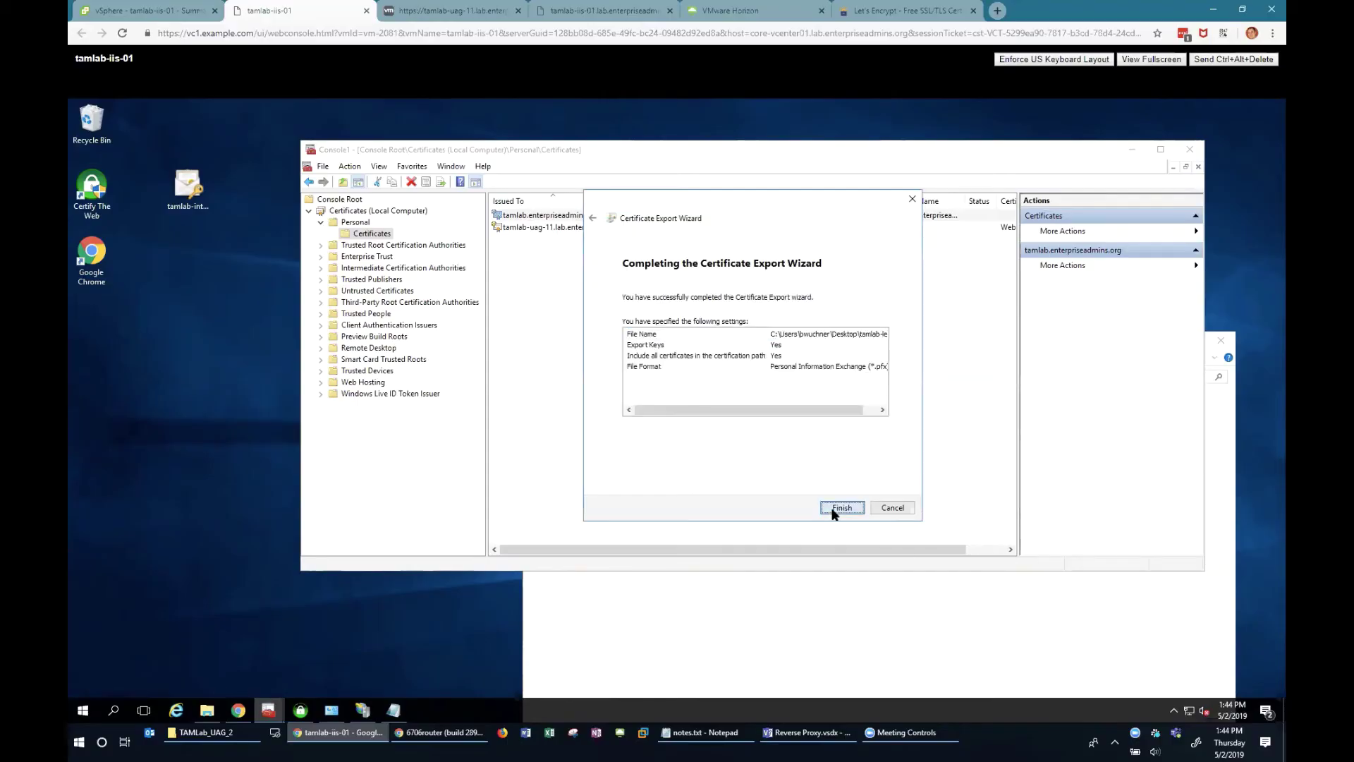
{"action": "left_click", "coordinate": [723, 449]}
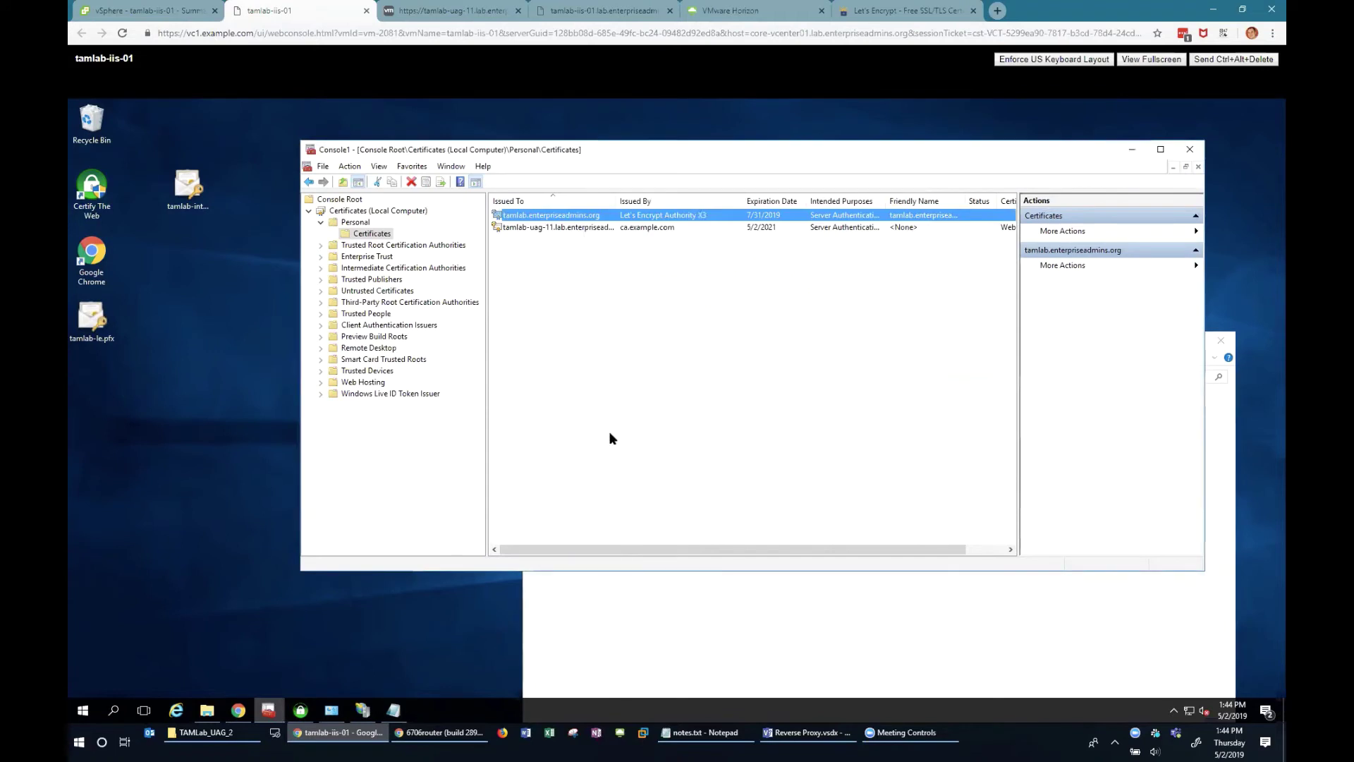
{"action": "left_click", "coordinate": [161, 331]}
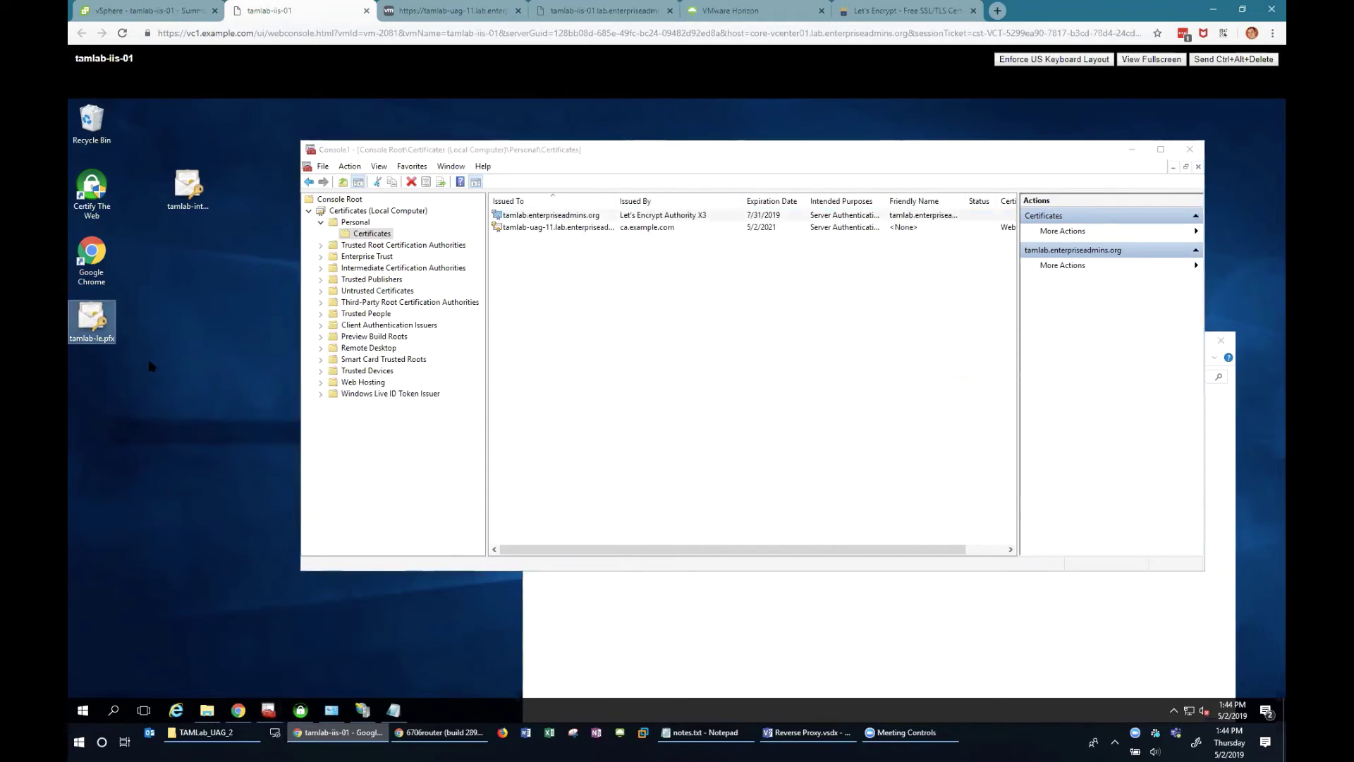
- Load tamlab-uag-11.lab.enterpriseadmins.org:9443 in Chrome's address bar
{"action": "left_click", "coordinate": [238, 709]}
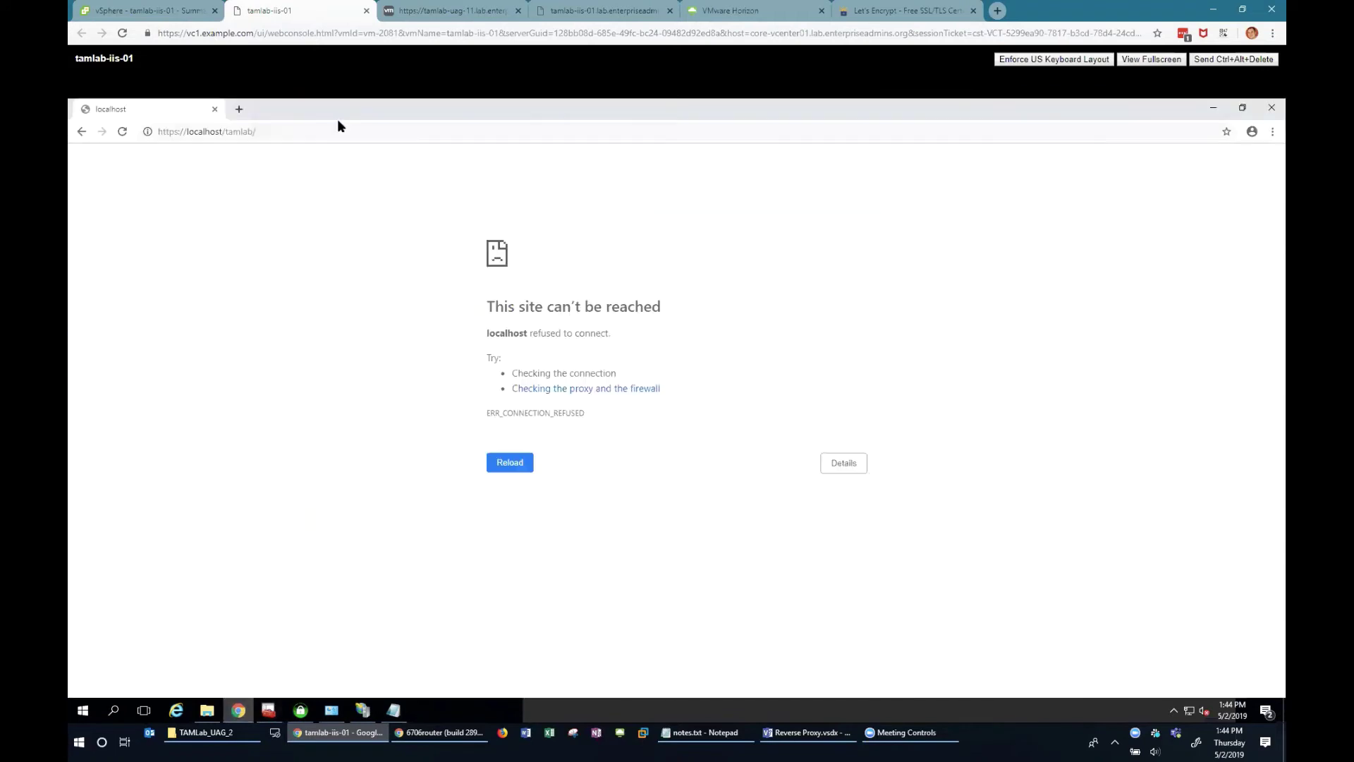
{"action": "left_click", "coordinate": [277, 132]}
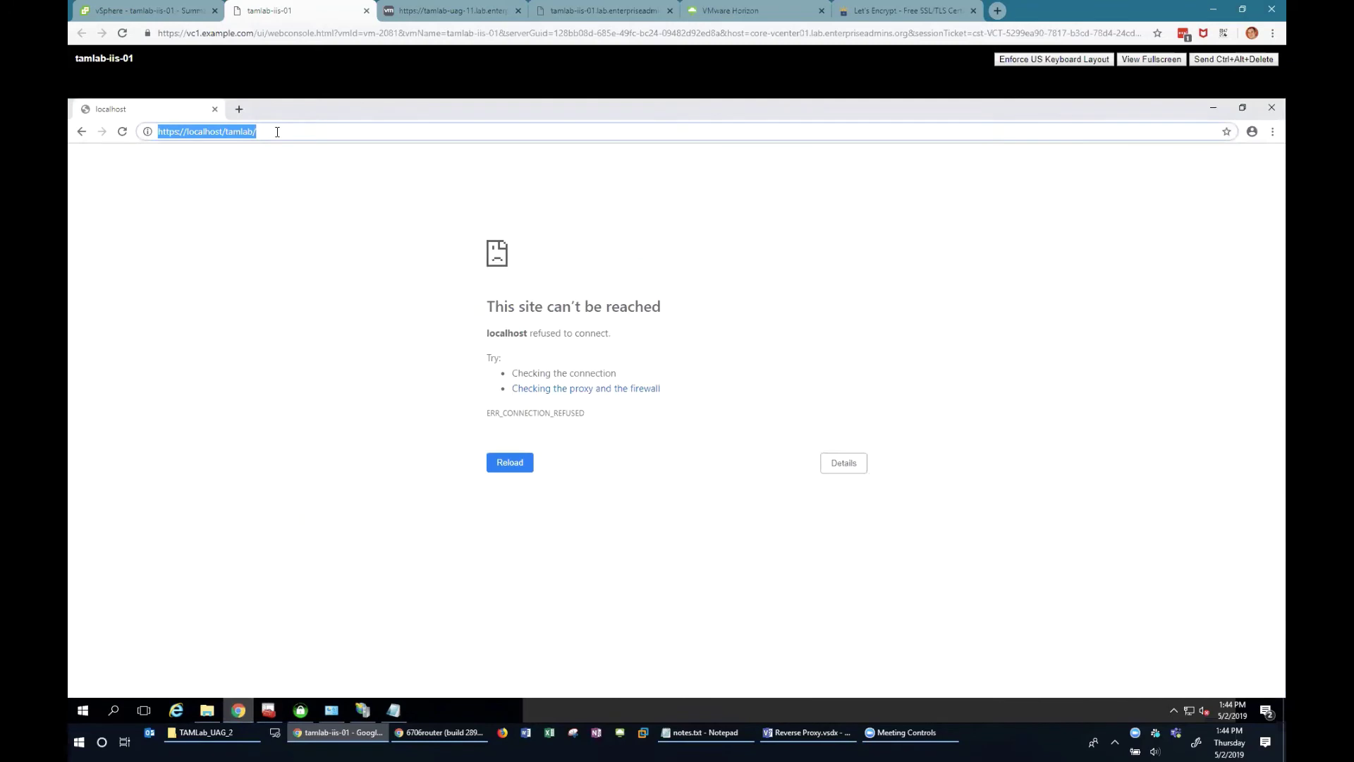
{"action": "type", "text": "tamla"}
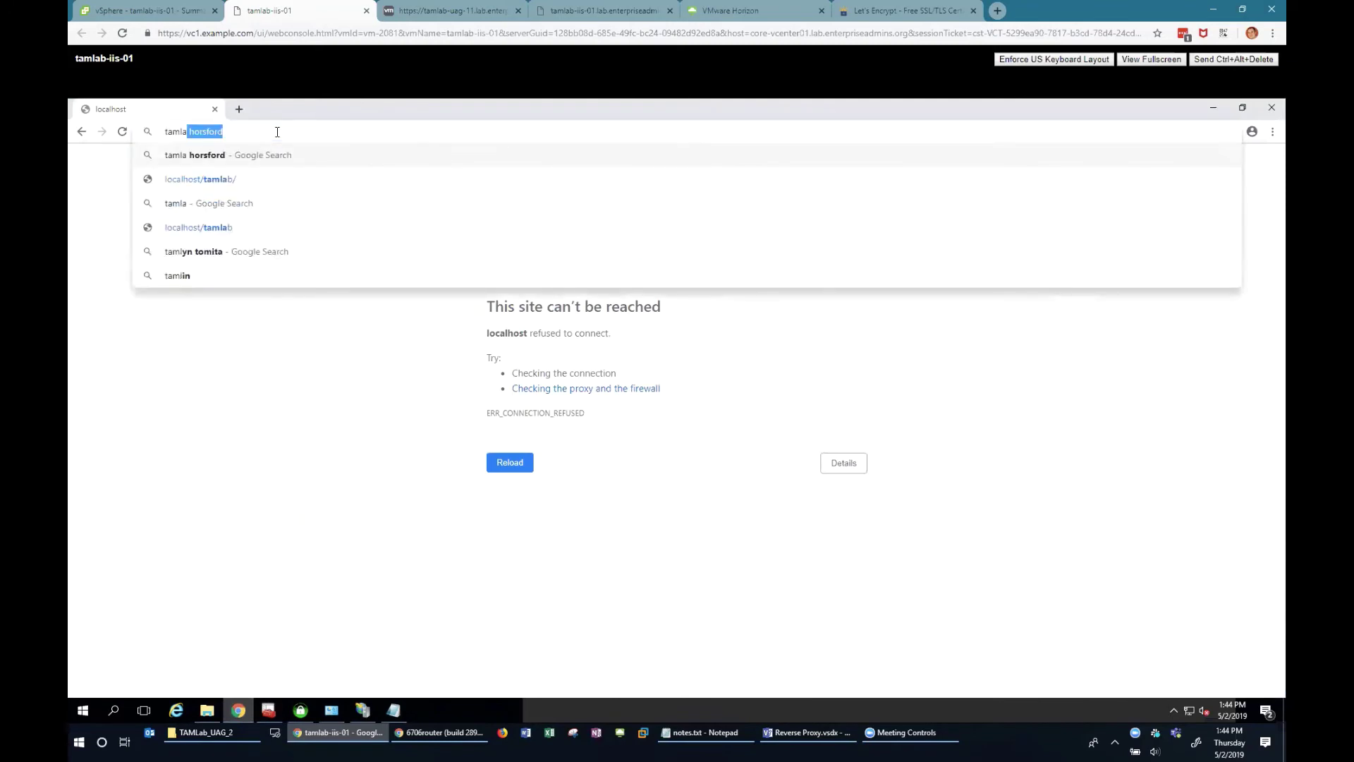
{"action": "type", "text": "b-uag-11."}
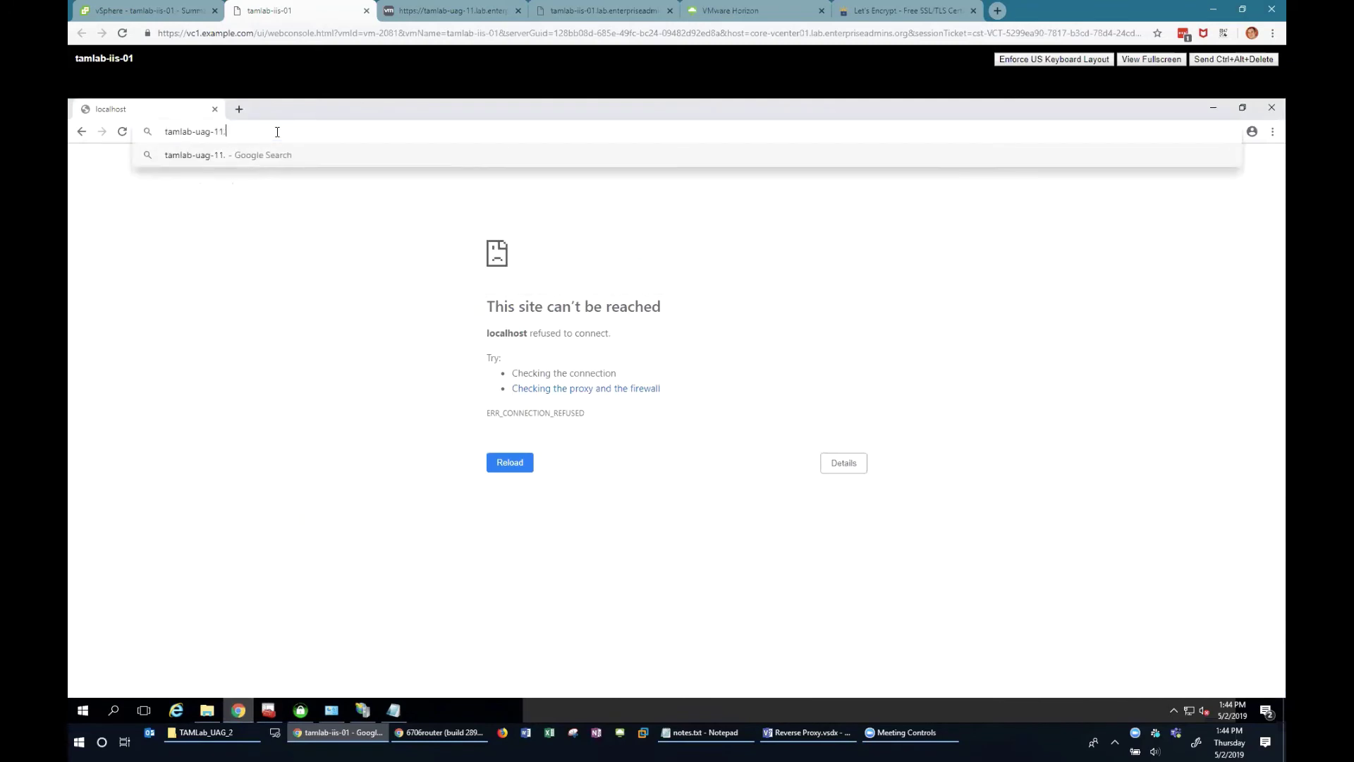
{"action": "type", "text": "lab.enterprisea"}
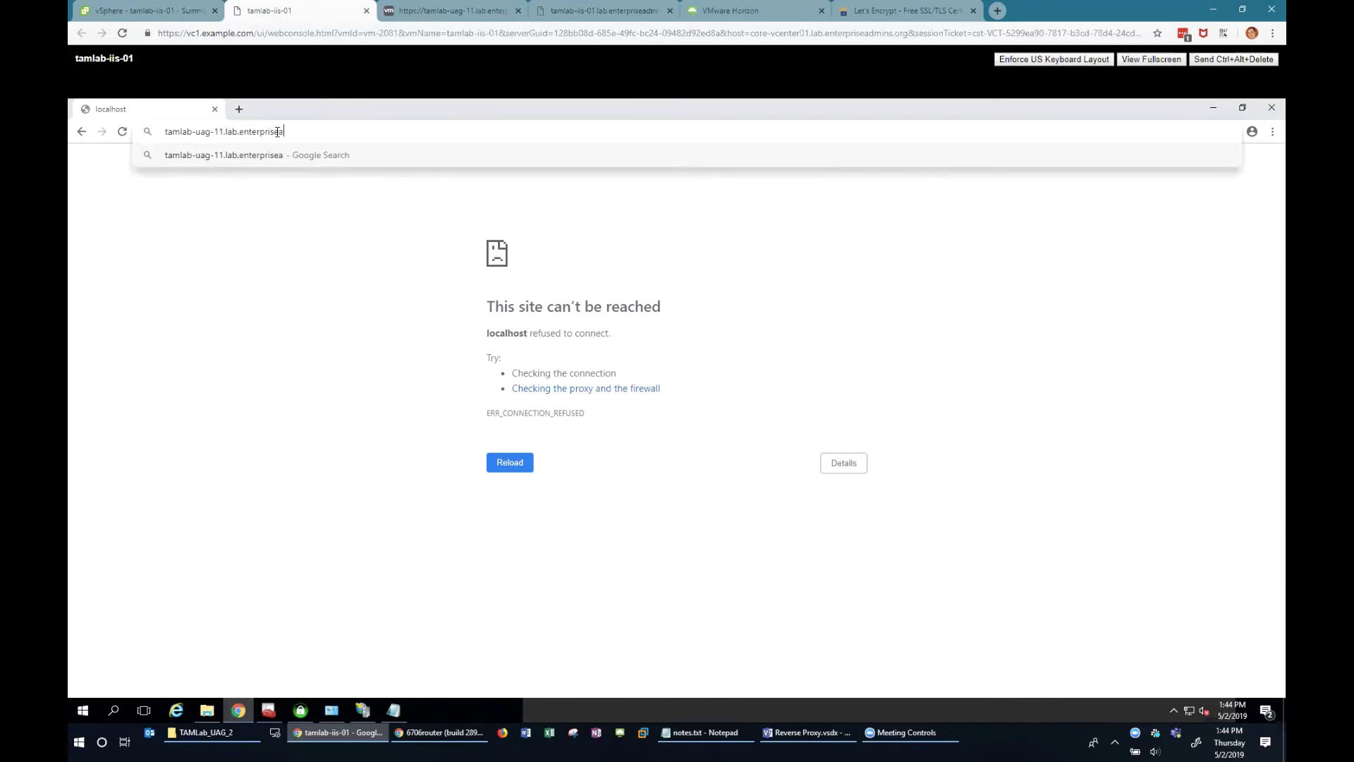
{"action": "type", "text": "dmins.org"}
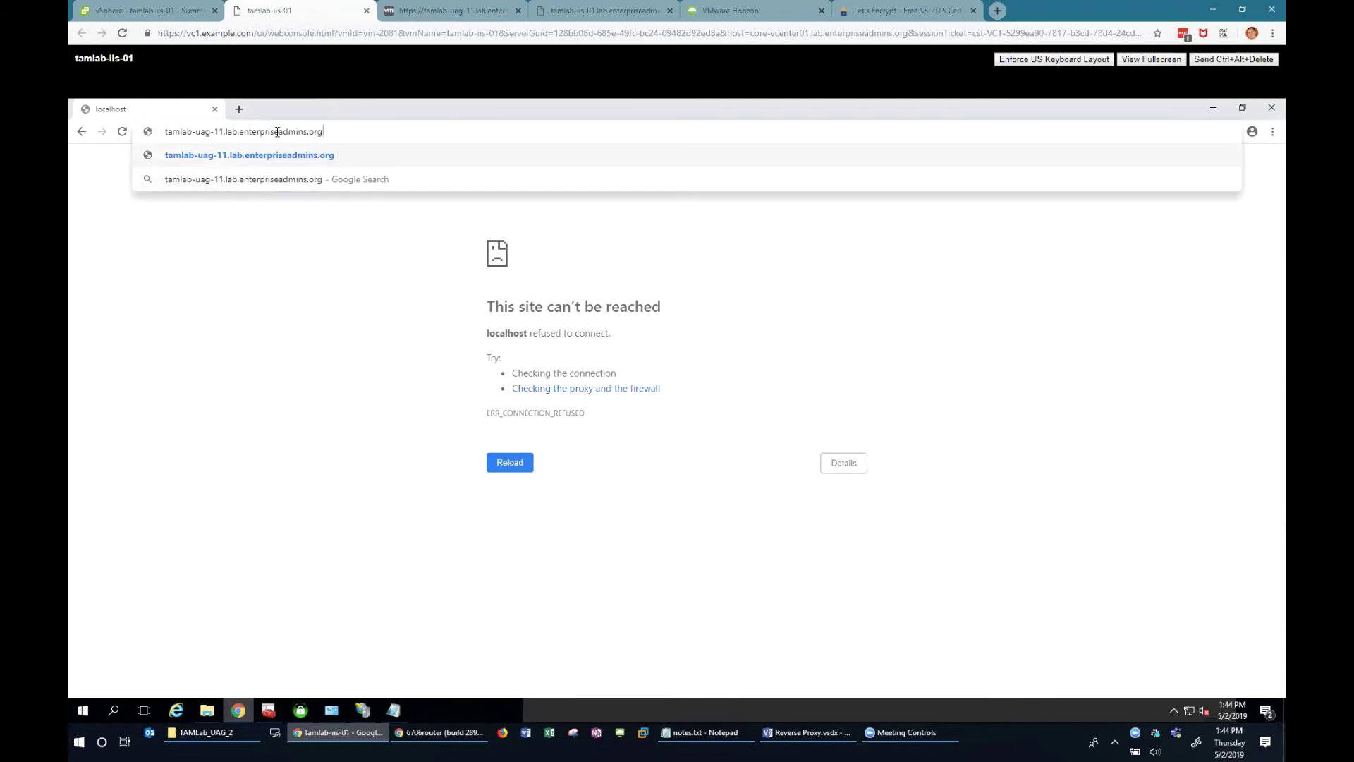
{"action": "type", "text": ":9443"}
{"action": "key", "text": "Return"}
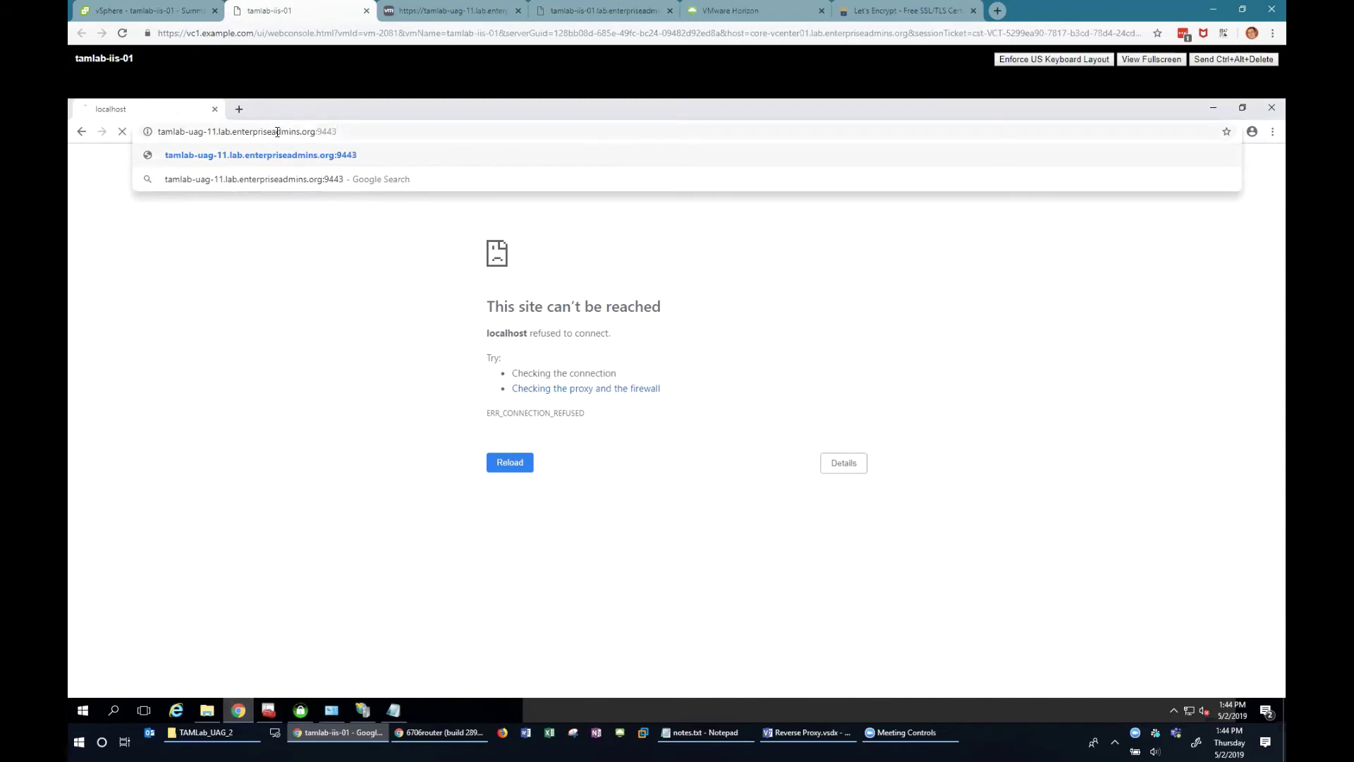
{"action": "left_click", "coordinate": [378, 127]}
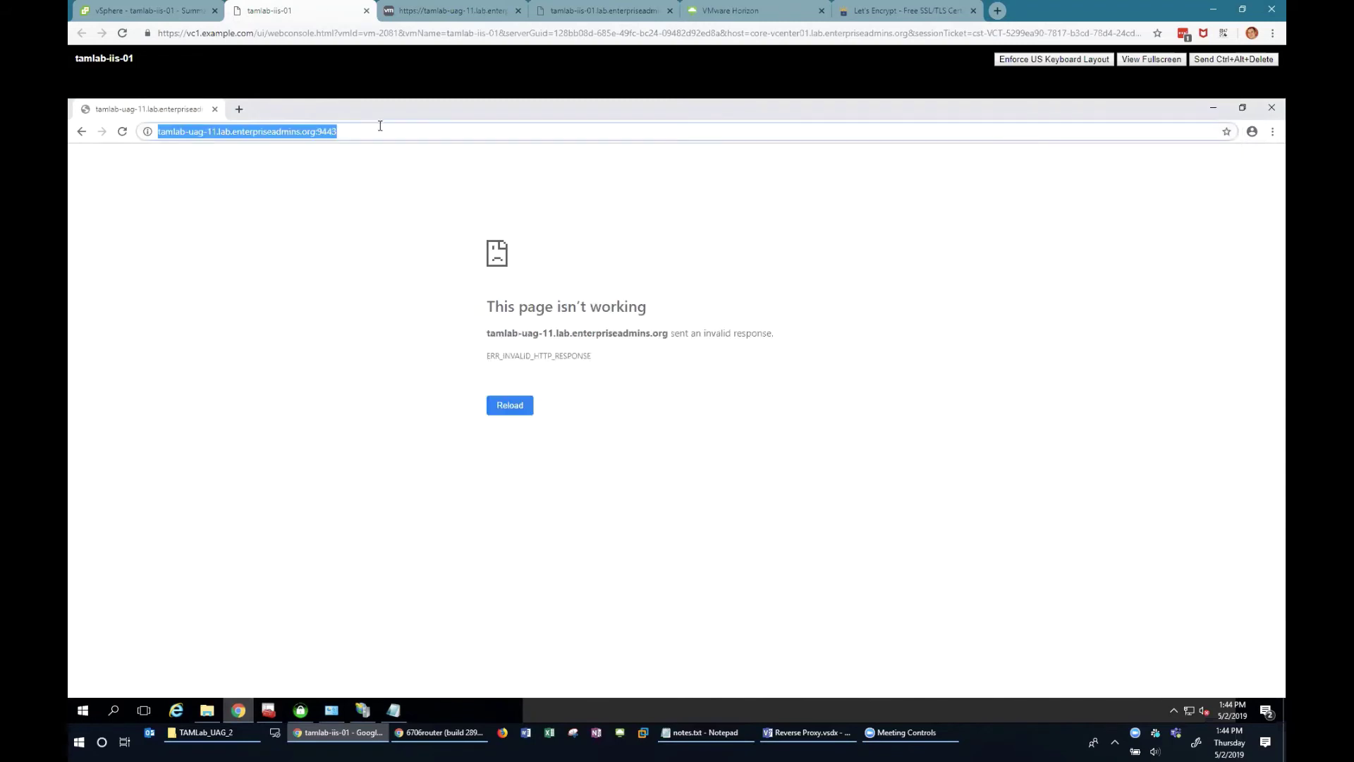
{"action": "key", "text": "Home"}
{"action": "type", "text": "https"}
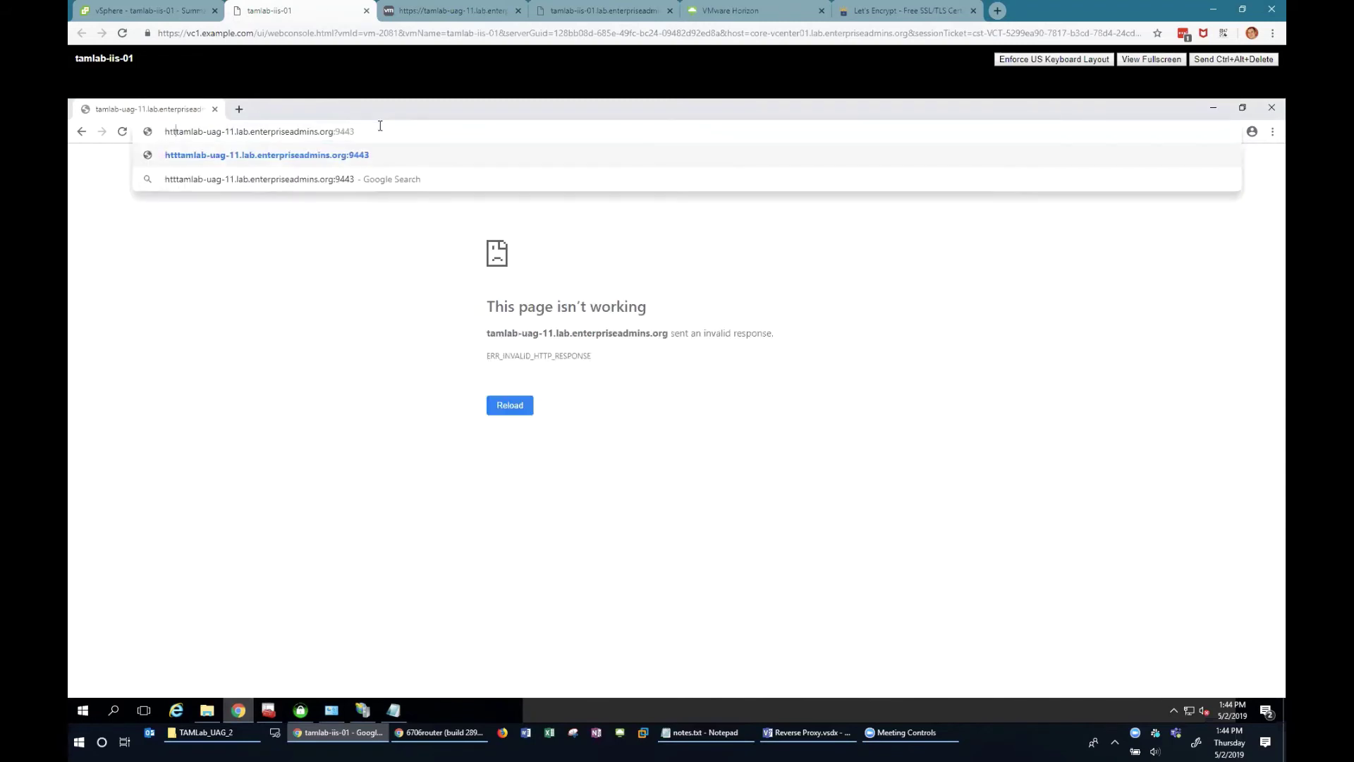
{"action": "type", "text": "://"}
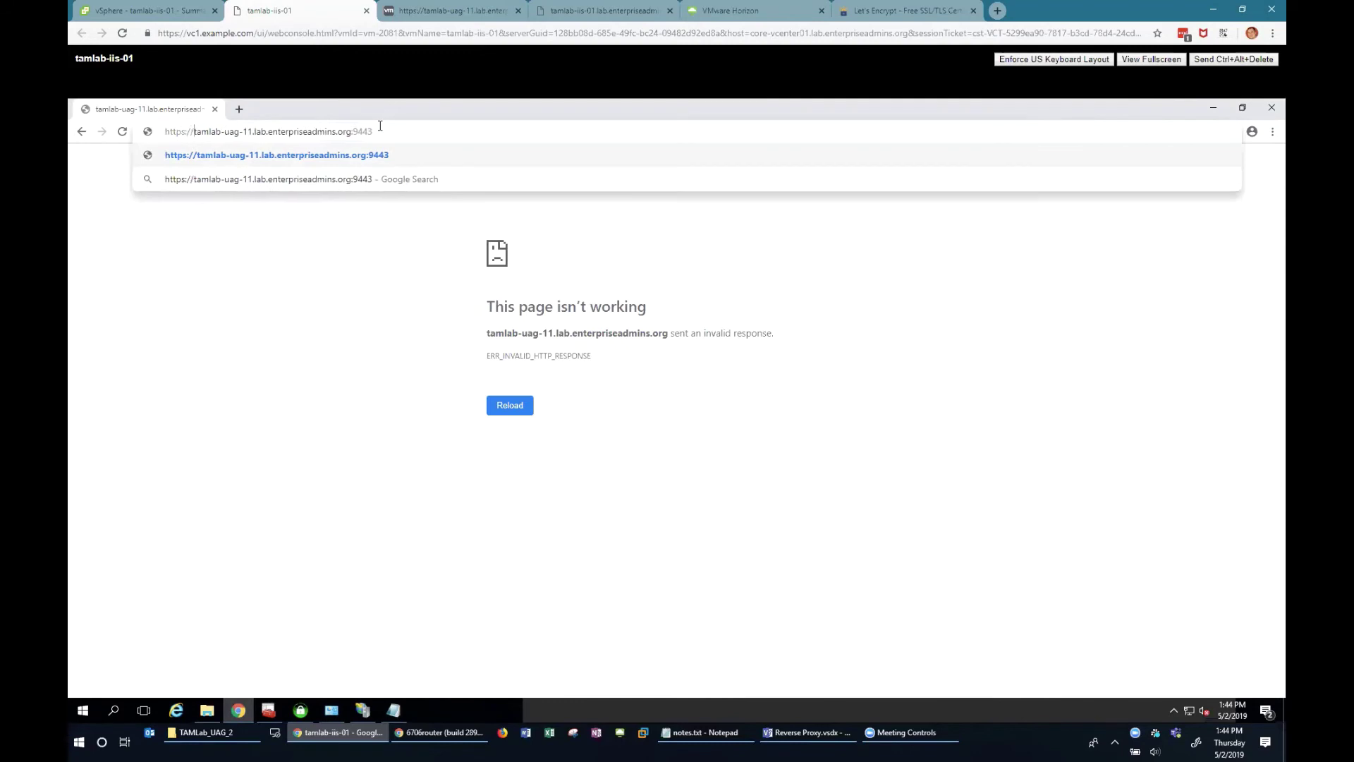
{"action": "key", "text": "Return"}
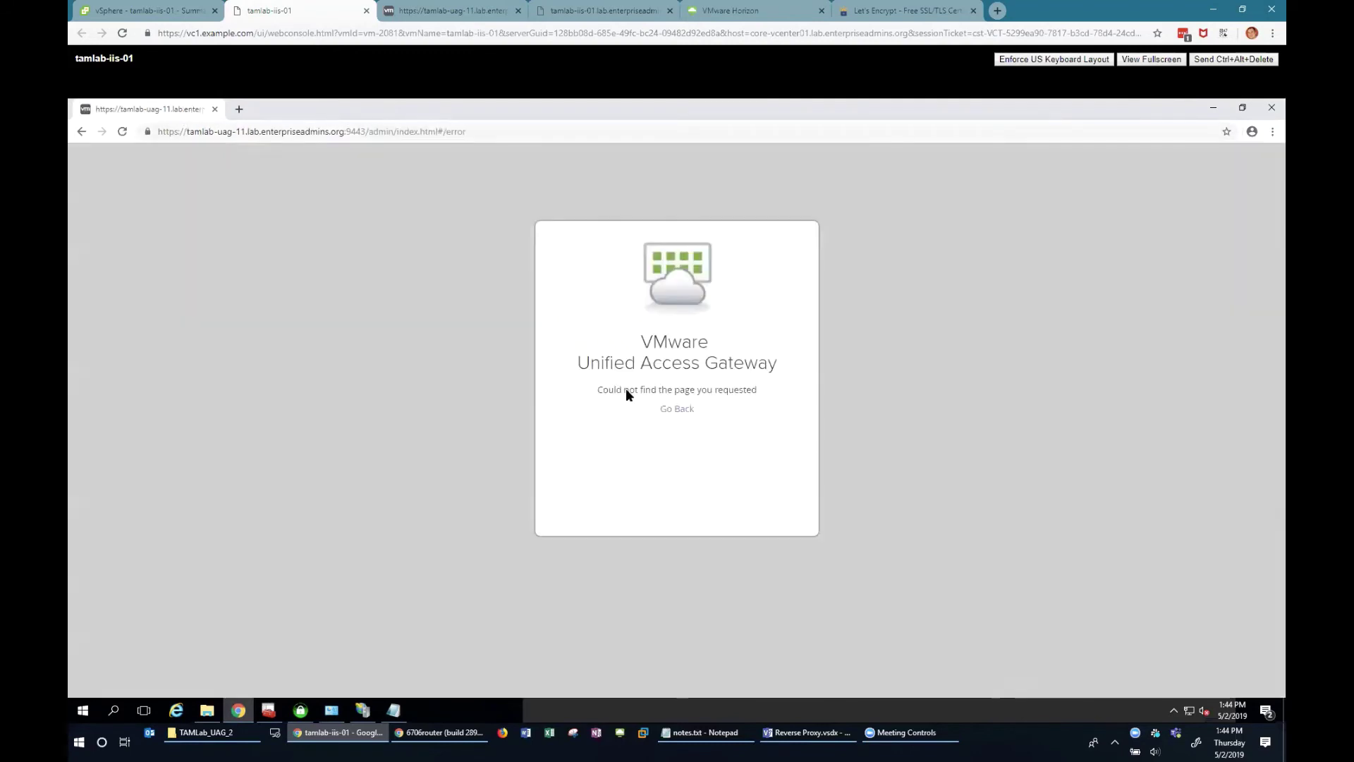
- Sign in with the administrator credentials, decline saving the password, and choose Configure Manually
{"action": "type", "text": "admin"}
{"action": "key", "text": "Tab"}
{"action": "type", "text": "********"}
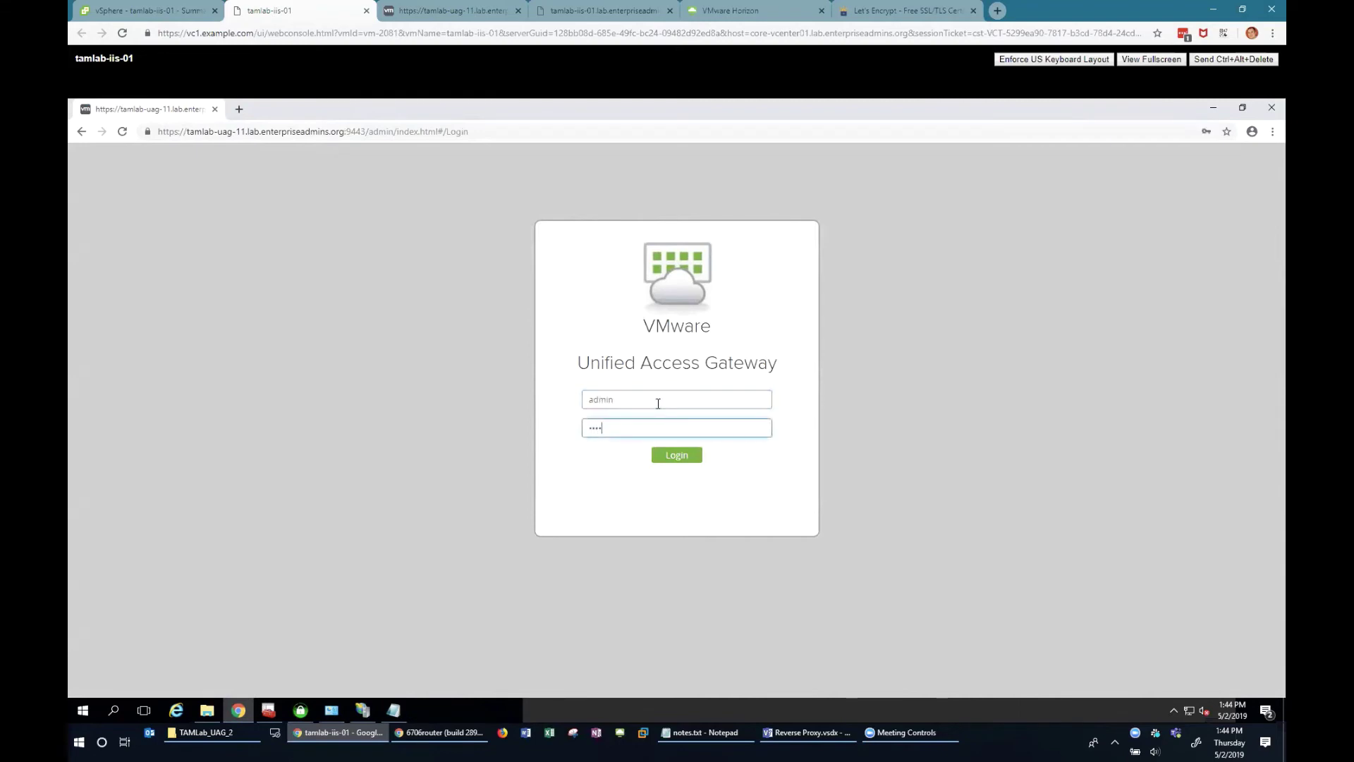
{"action": "key", "text": "Return"}
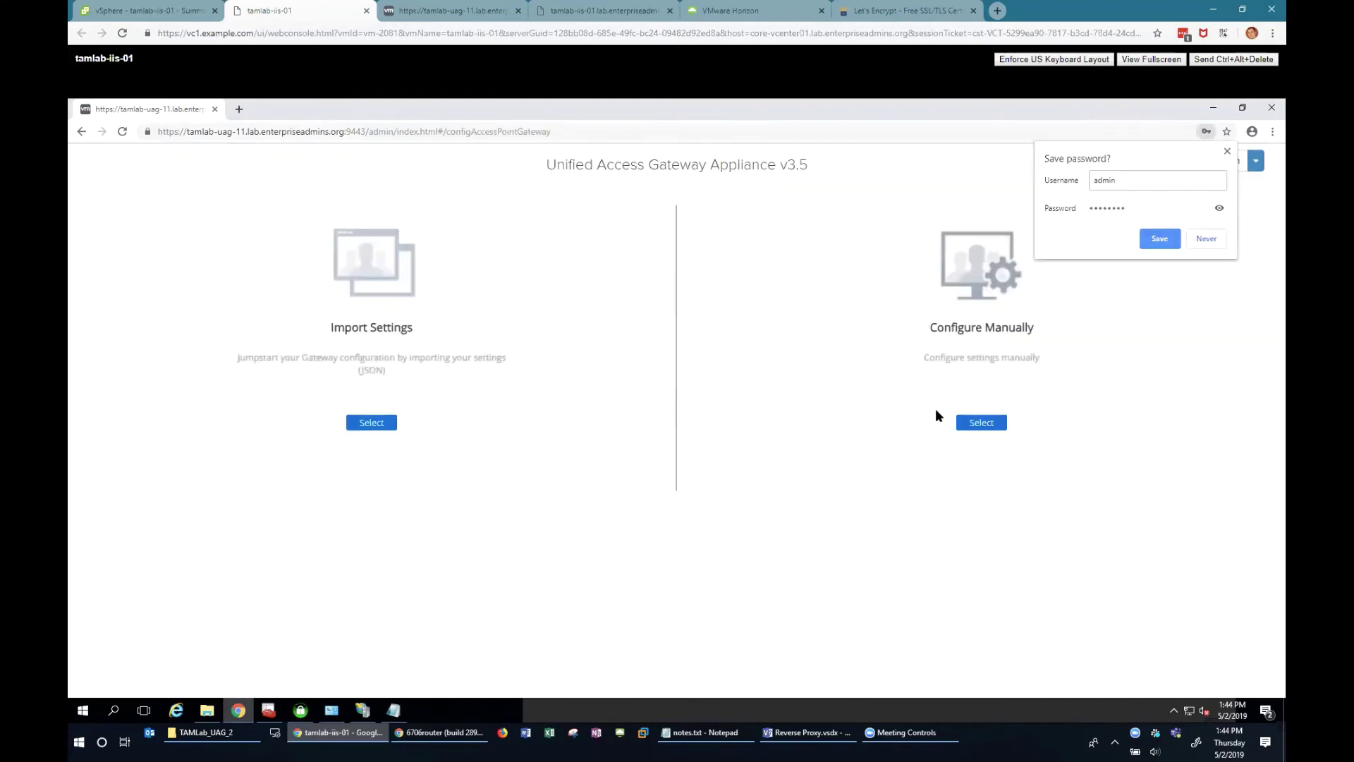
{"action": "left_click", "coordinate": [1202, 238]}
{"action": "left_click", "coordinate": [989, 427]}
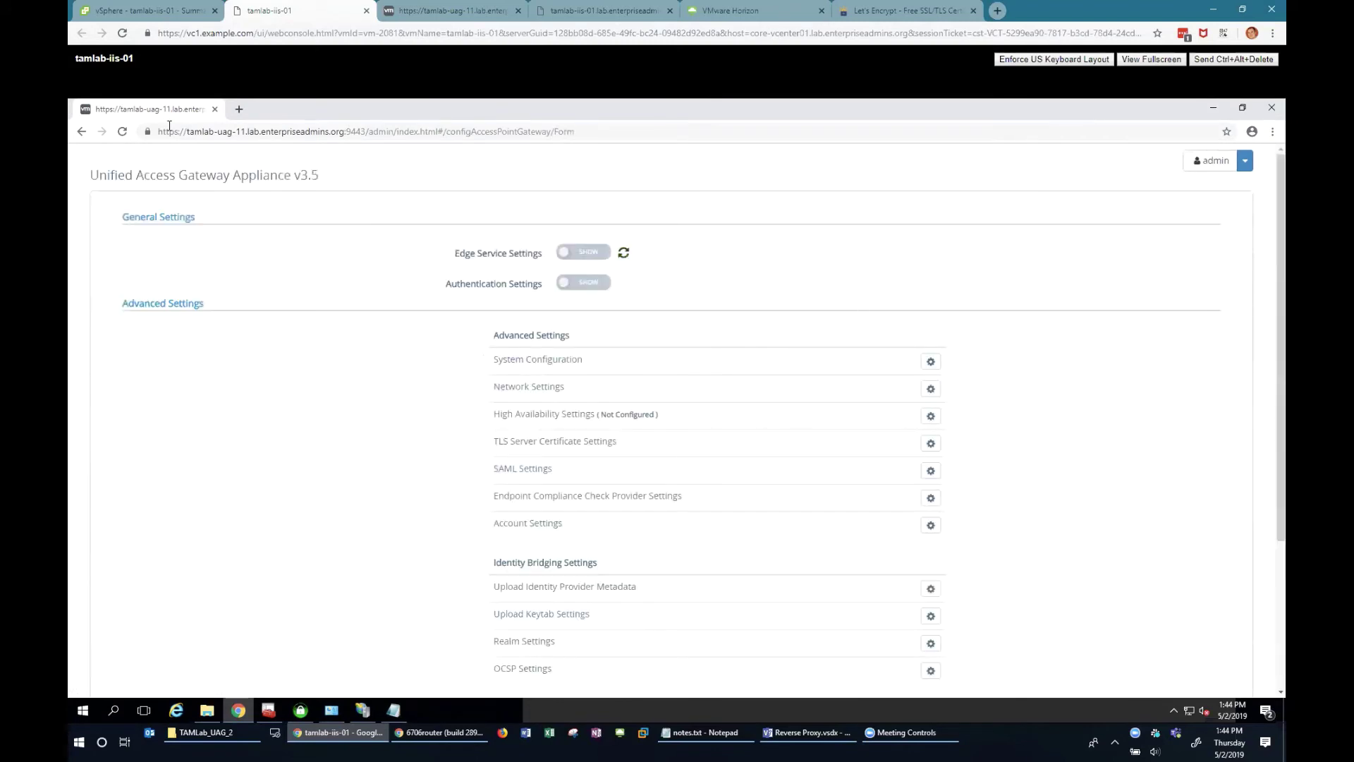
{"action": "left_click", "coordinate": [196, 135]}
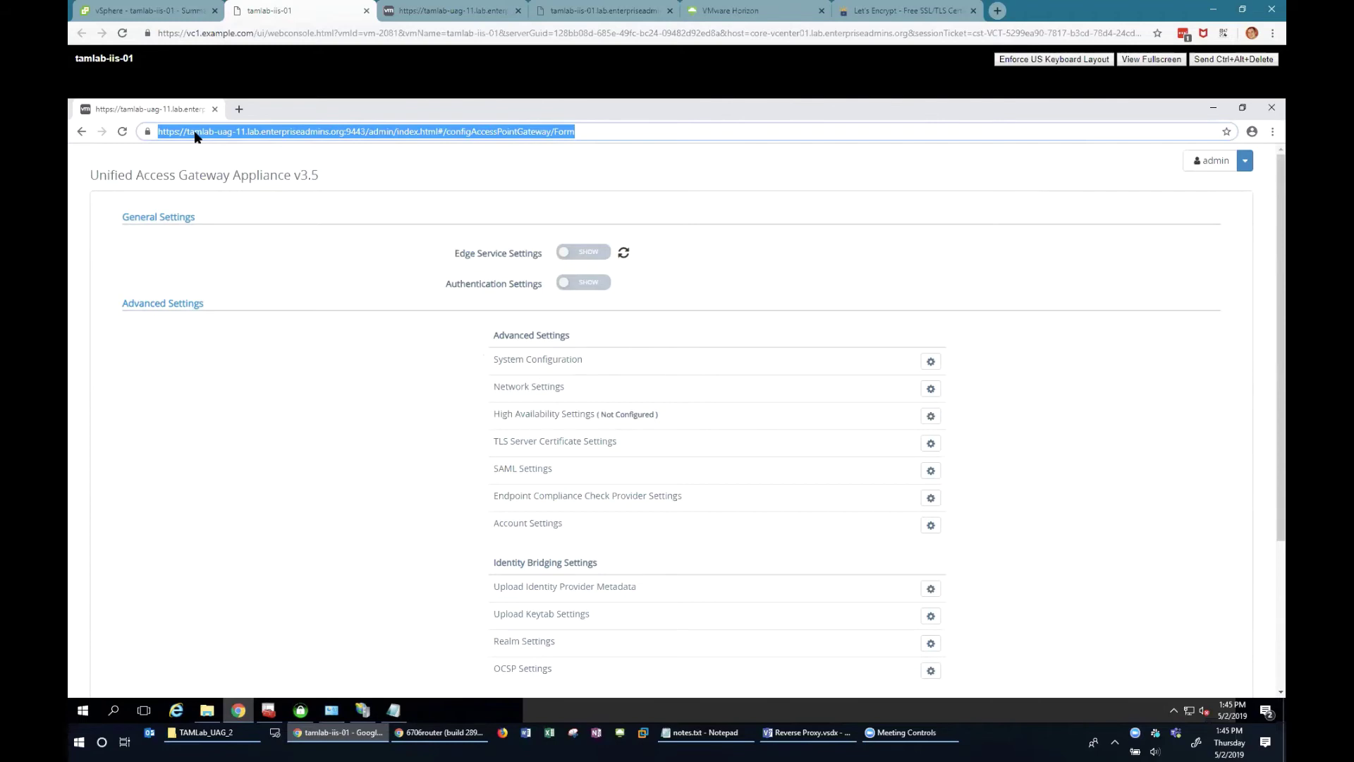
- Open tamlab-uag-11.ini from the TAMLab_UAG folder in Notepad
{"action": "left_click", "coordinate": [1214, 105]}
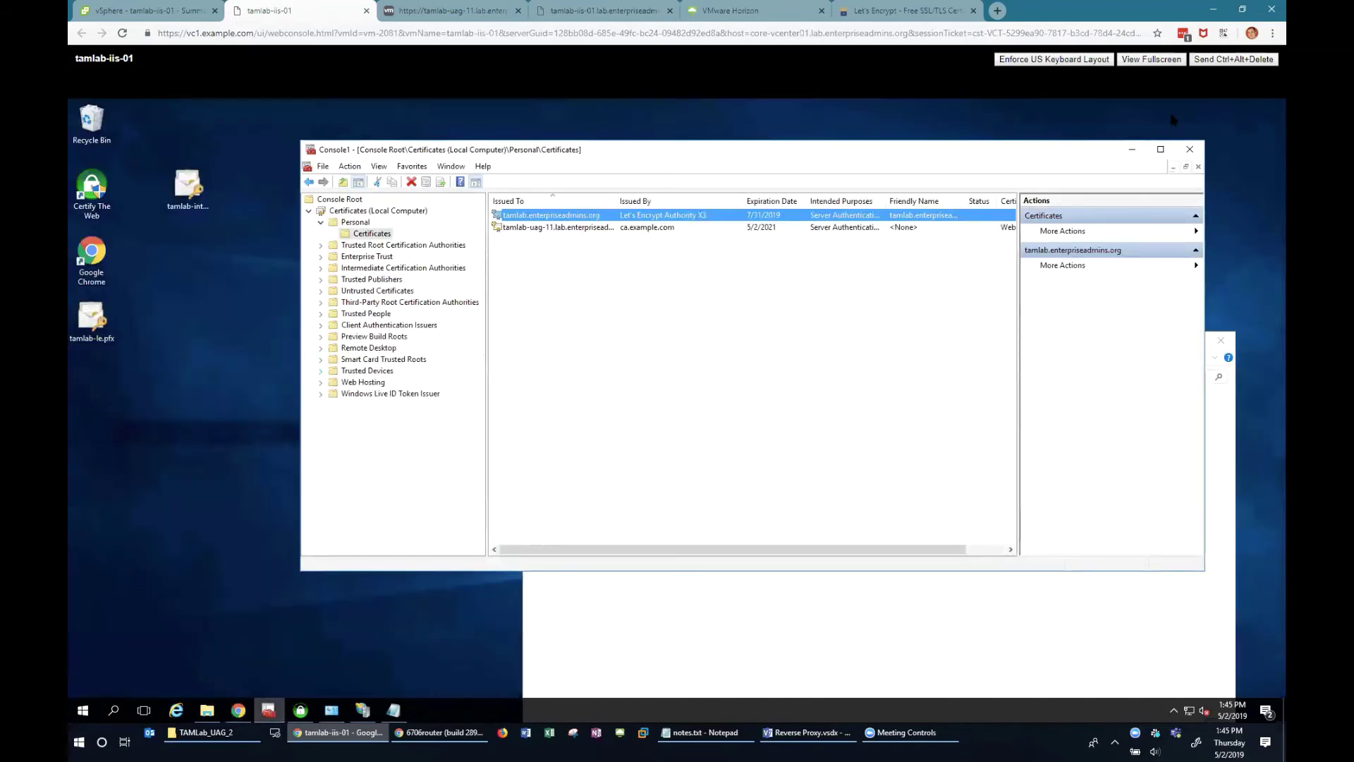
{"action": "left_click", "coordinate": [205, 734]}
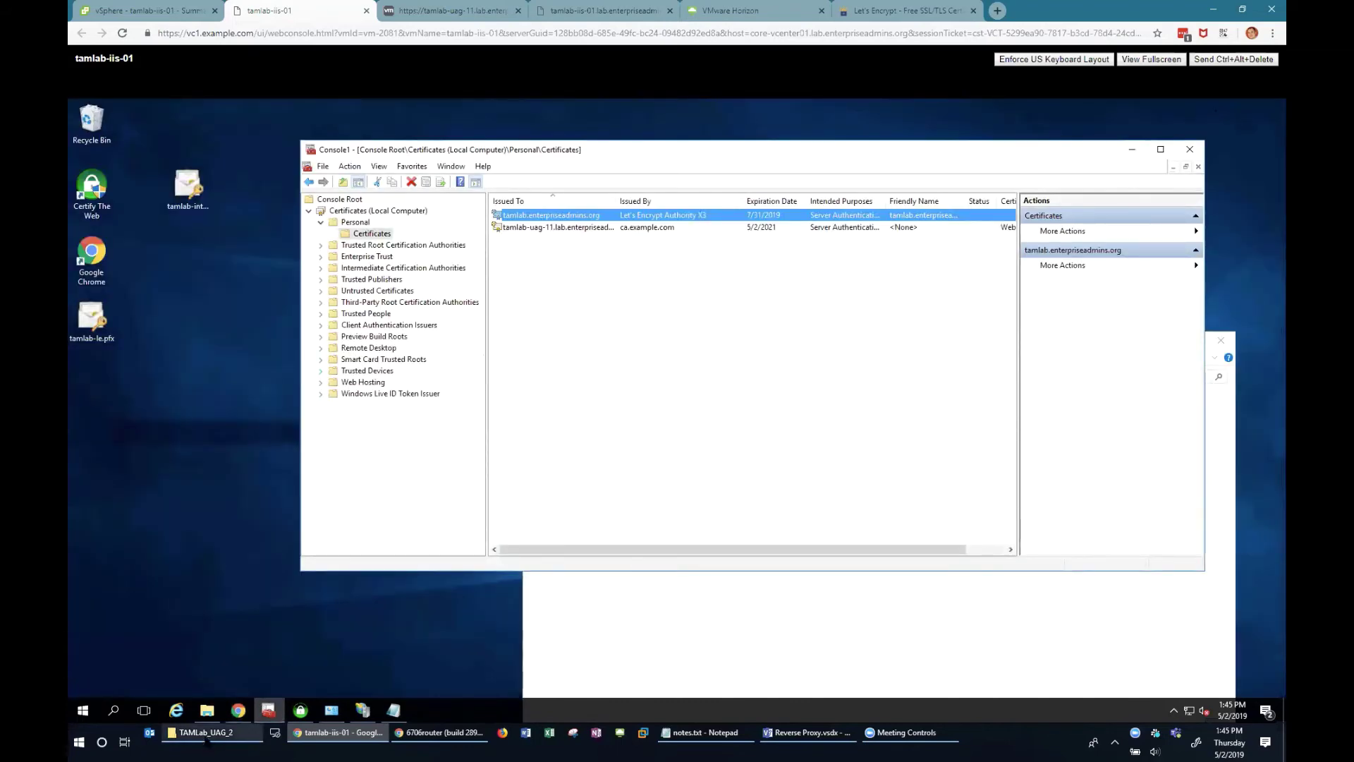
{"action": "left_click", "coordinate": [696, 163]}
{"action": "left_click", "coordinate": [720, 314]}
{"action": "double_click", "coordinate": [719, 308]}
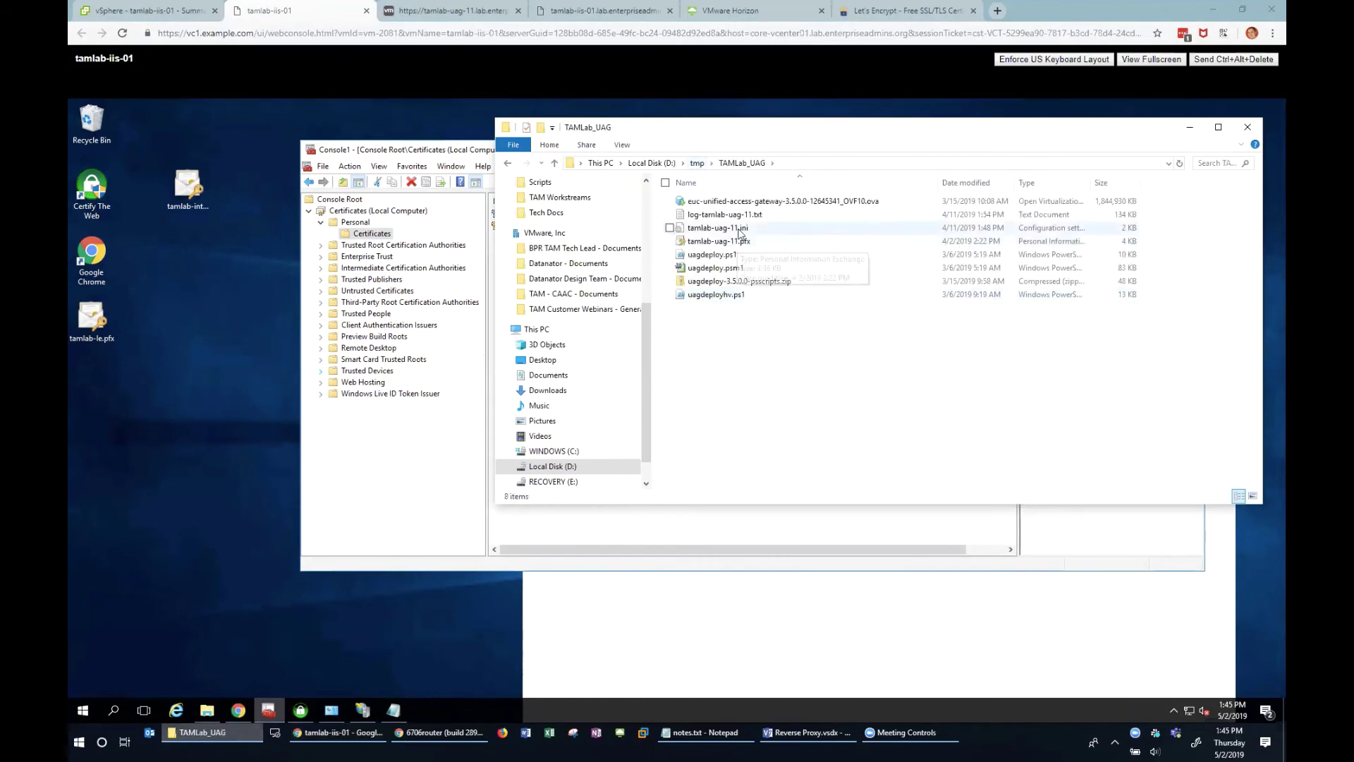
{"action": "left_click", "coordinate": [738, 229]}
{"action": "double_click", "coordinate": [738, 229]}
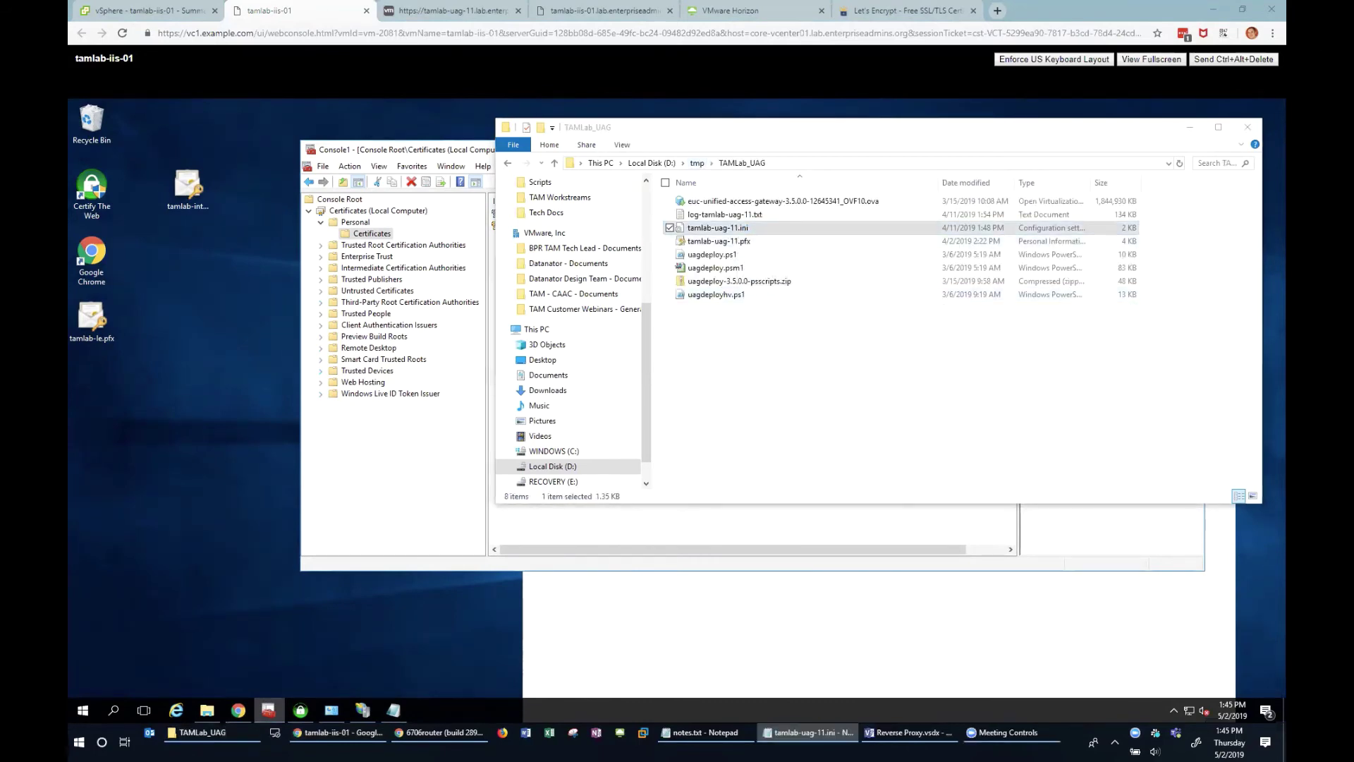
- Check the tamlab-uag-11.pfx name under [SSLCert], then minimize the windows and return to the UAG page
{"action": "scroll", "coordinate": [508, 459], "scroll_direction": "down", "scroll_amount": 5}
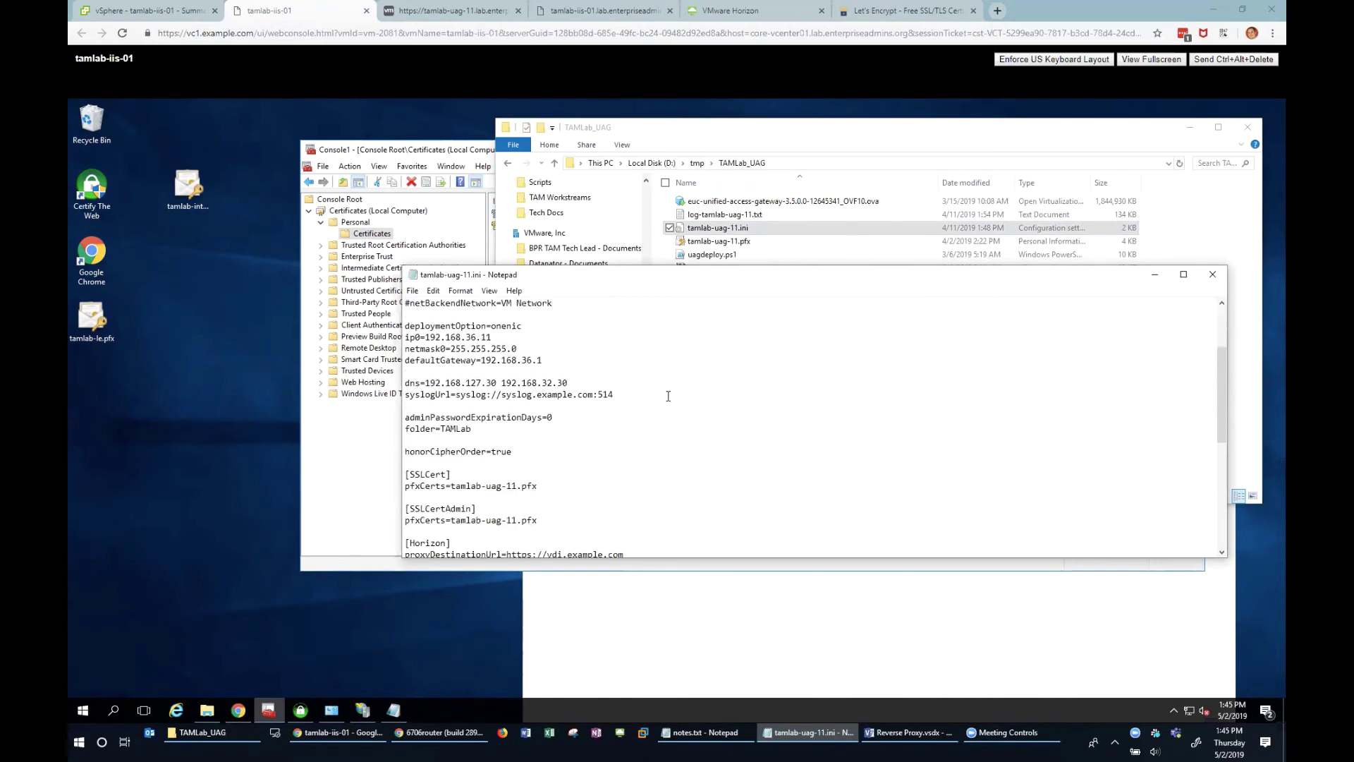
{"action": "left_click_drag", "start_coordinate": [451, 452], "coordinate": [542, 452]}
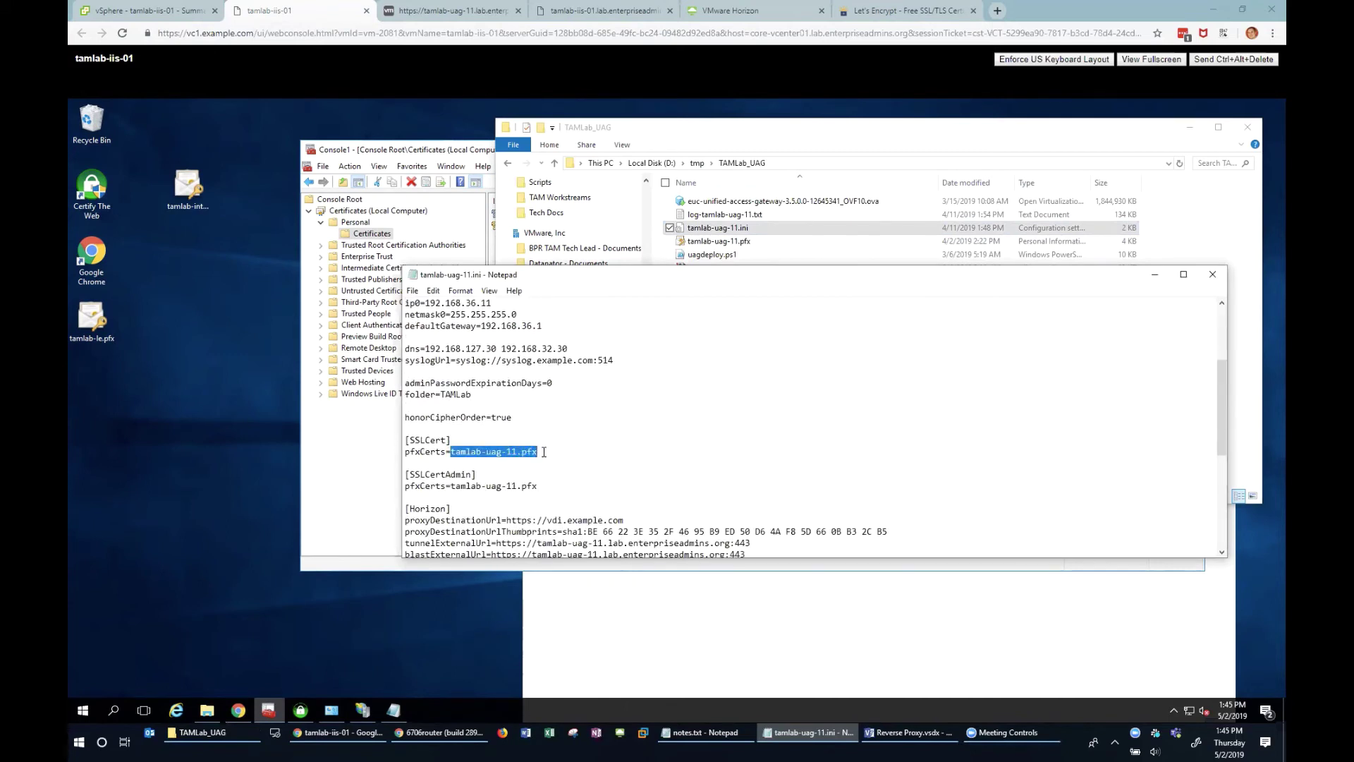
{"action": "left_click_drag", "start_coordinate": [451, 452], "coordinate": [537, 452]}
{"action": "left_click", "coordinate": [1154, 275]}
{"action": "left_click", "coordinate": [1190, 127]}
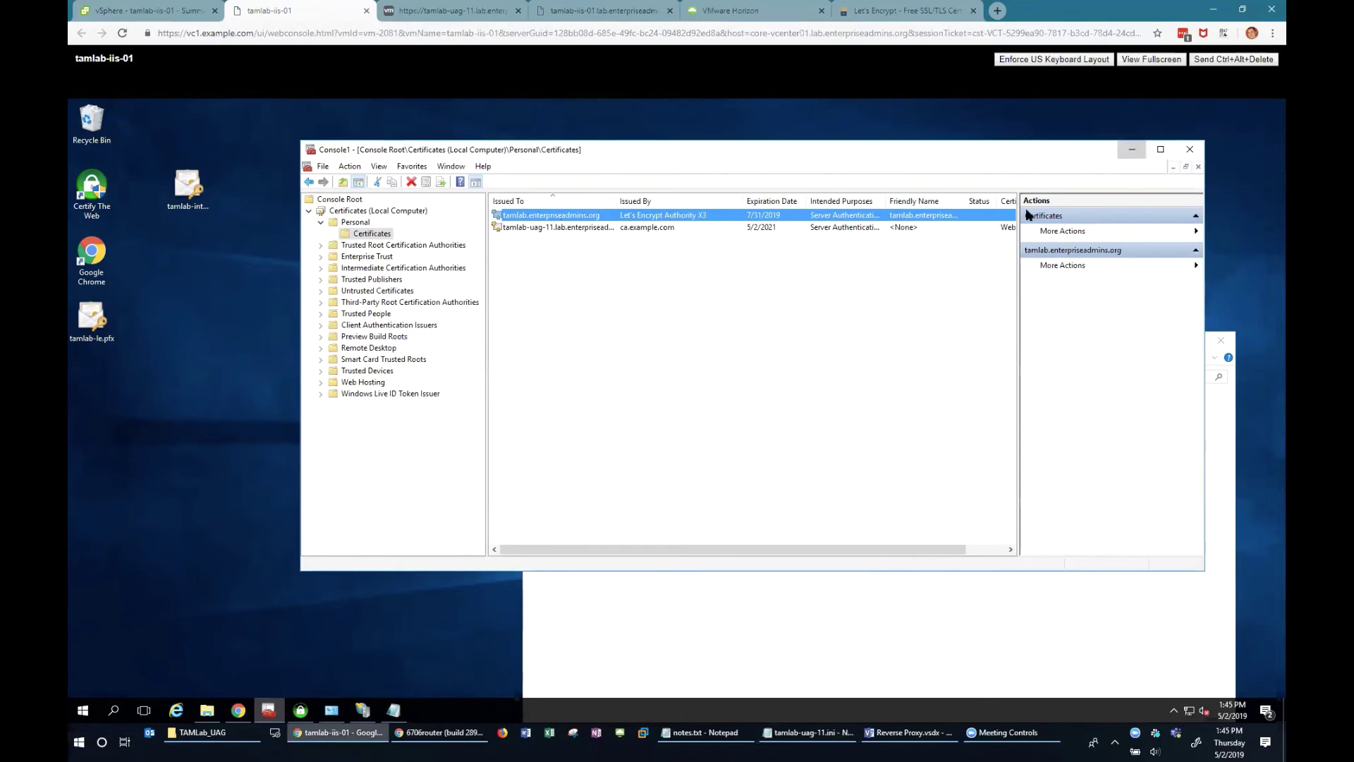
{"action": "left_click", "coordinate": [1132, 149]}
{"action": "left_click", "coordinate": [238, 710]}
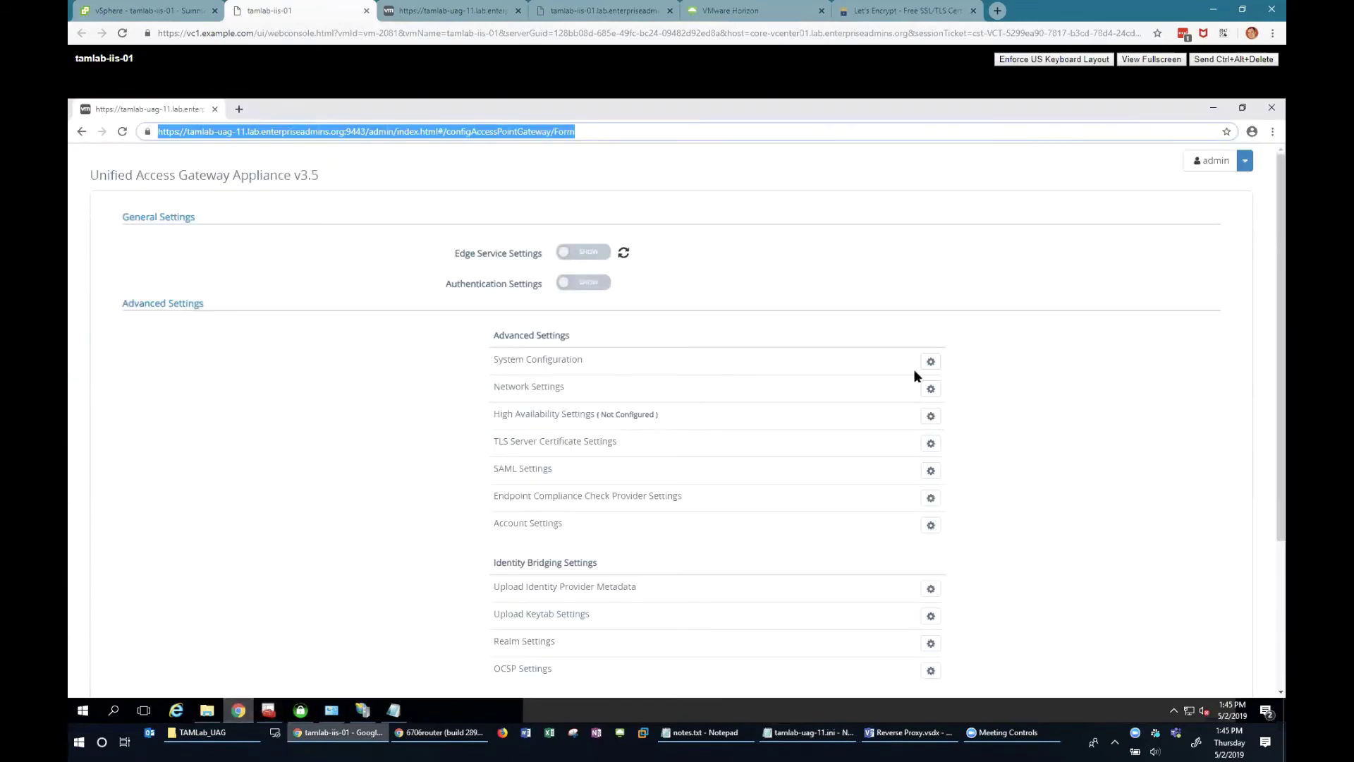
- In TLS Server Certificate Settings, target the Internet interface with certificate type PFX
{"action": "left_click", "coordinate": [931, 443]}
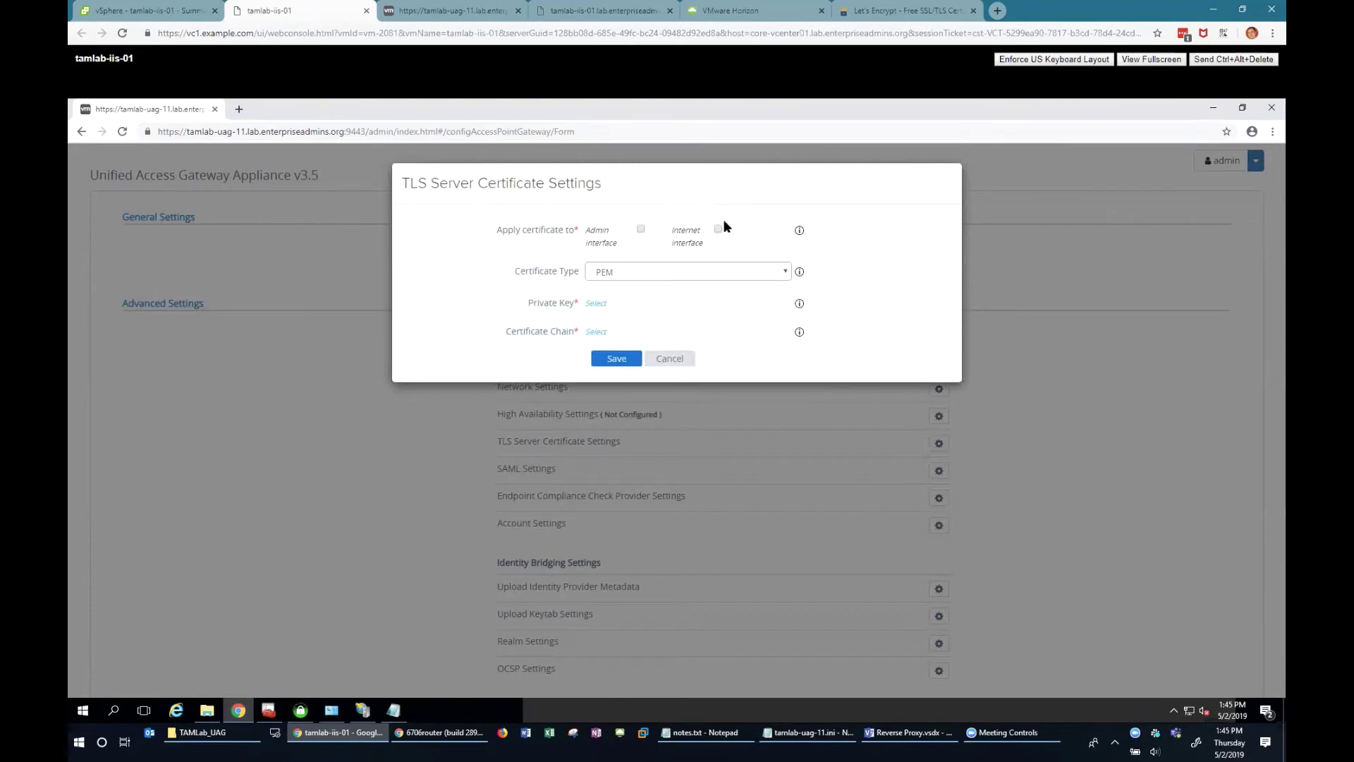
{"action": "left_click", "coordinate": [718, 230]}
{"action": "left_click", "coordinate": [710, 274]}
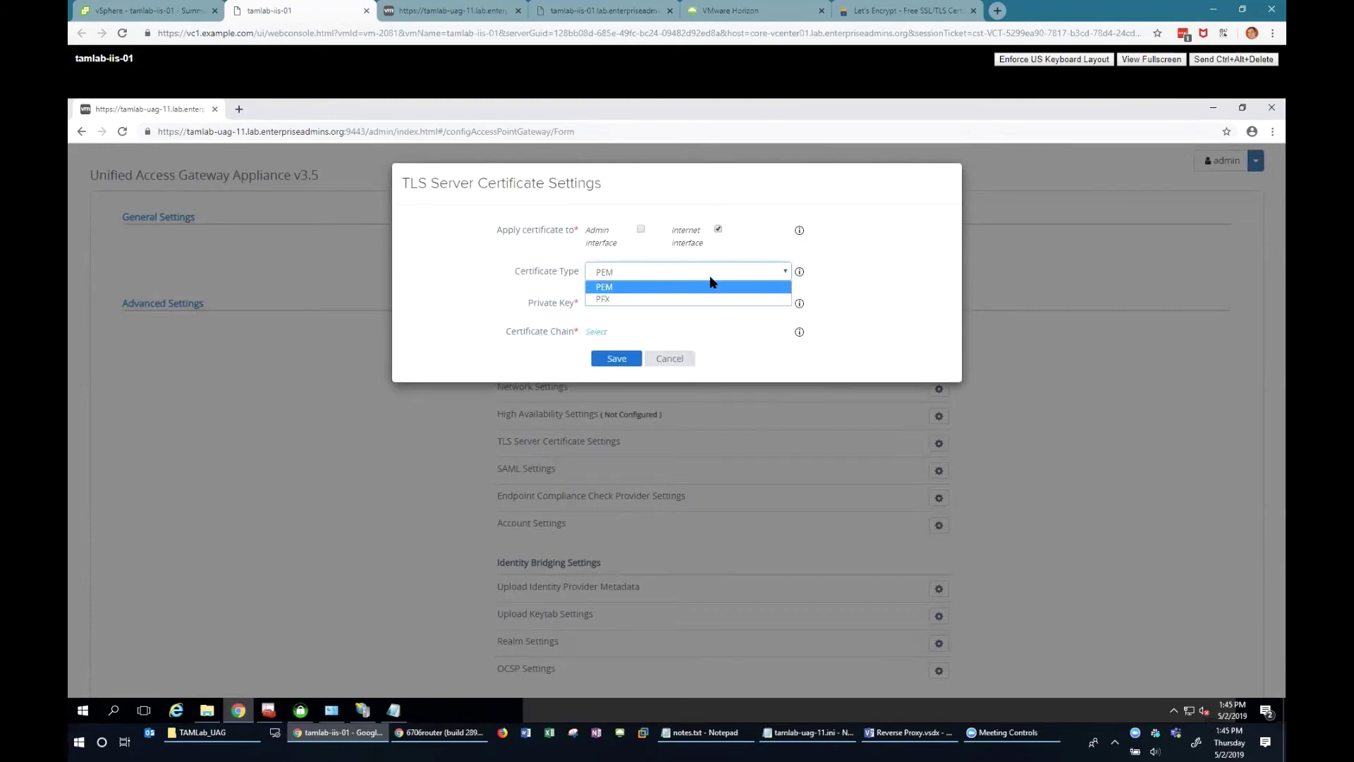
{"action": "left_click", "coordinate": [695, 299]}
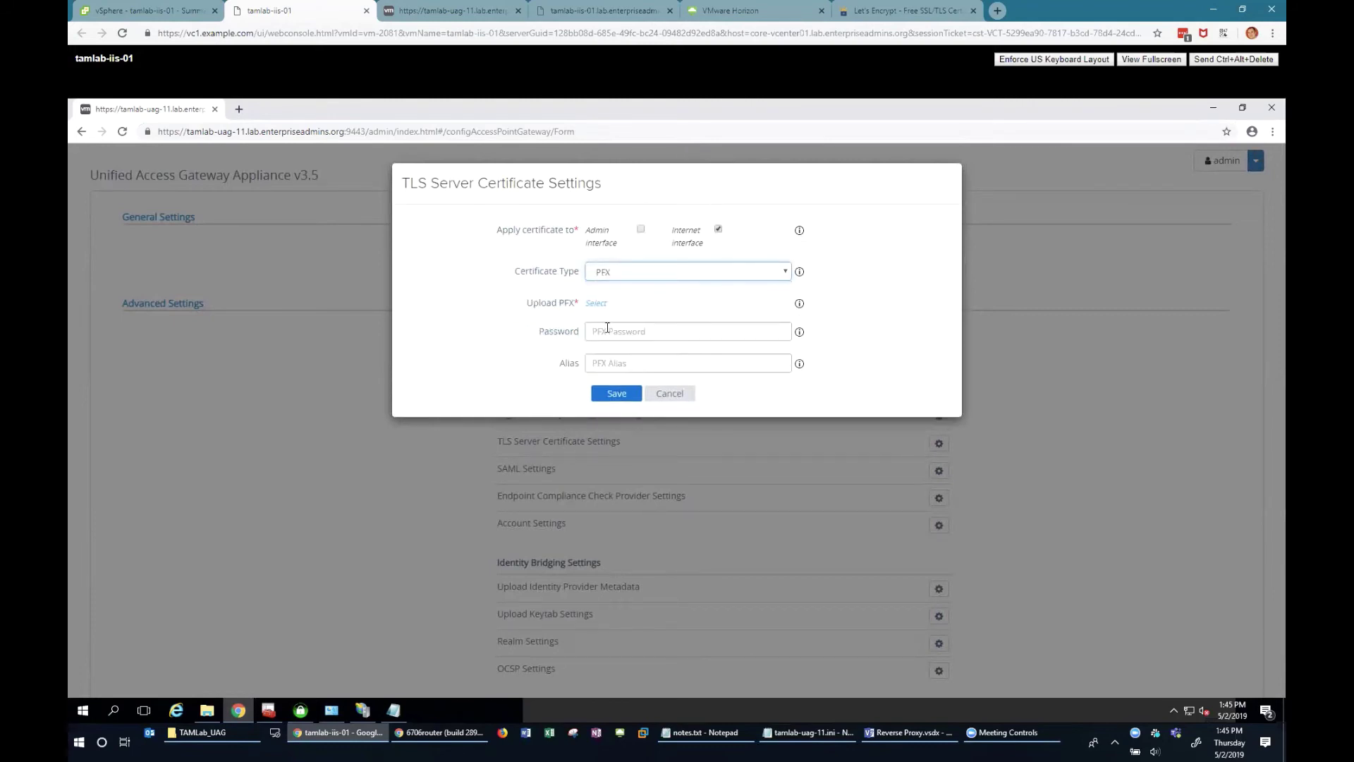
- Upload tamlab-le.pfx from the Desktop with its password and save the settings
{"action": "left_click", "coordinate": [596, 303]}
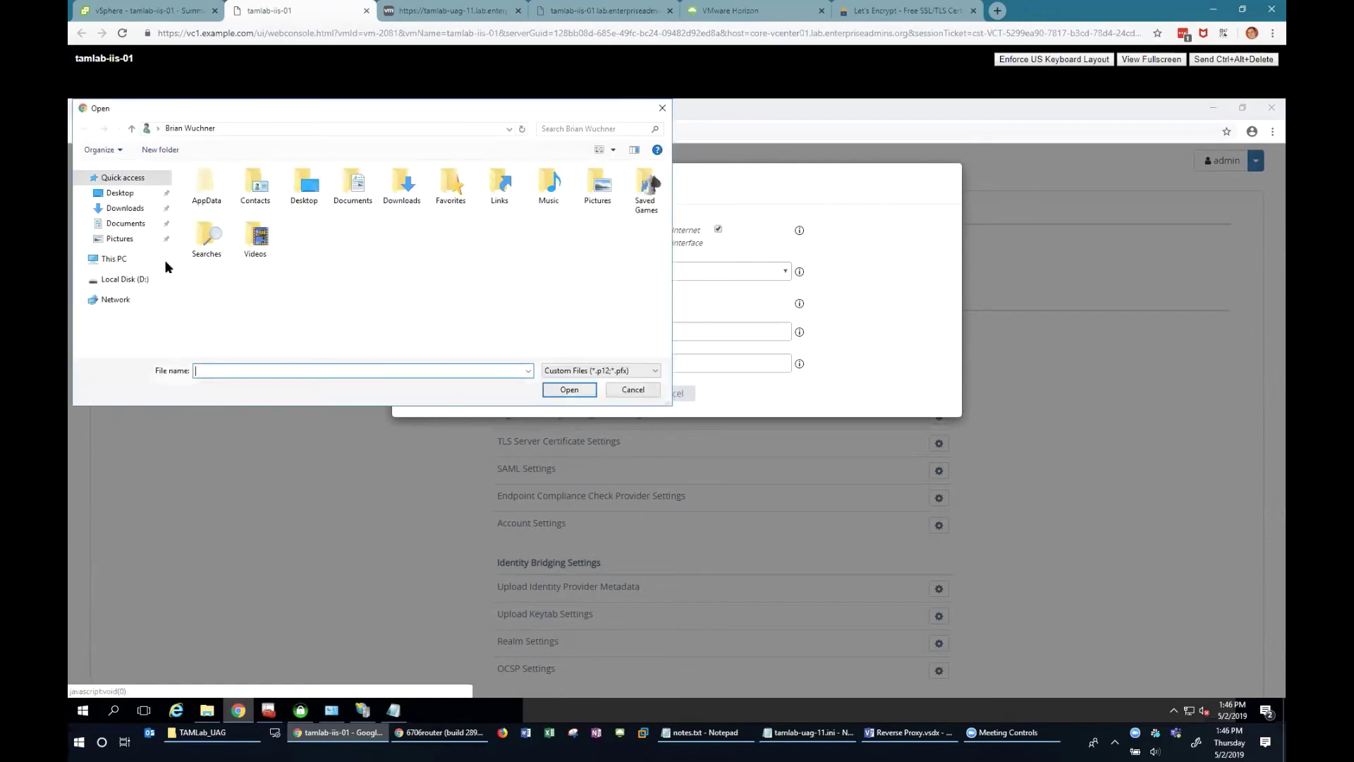
{"action": "left_click", "coordinate": [121, 196]}
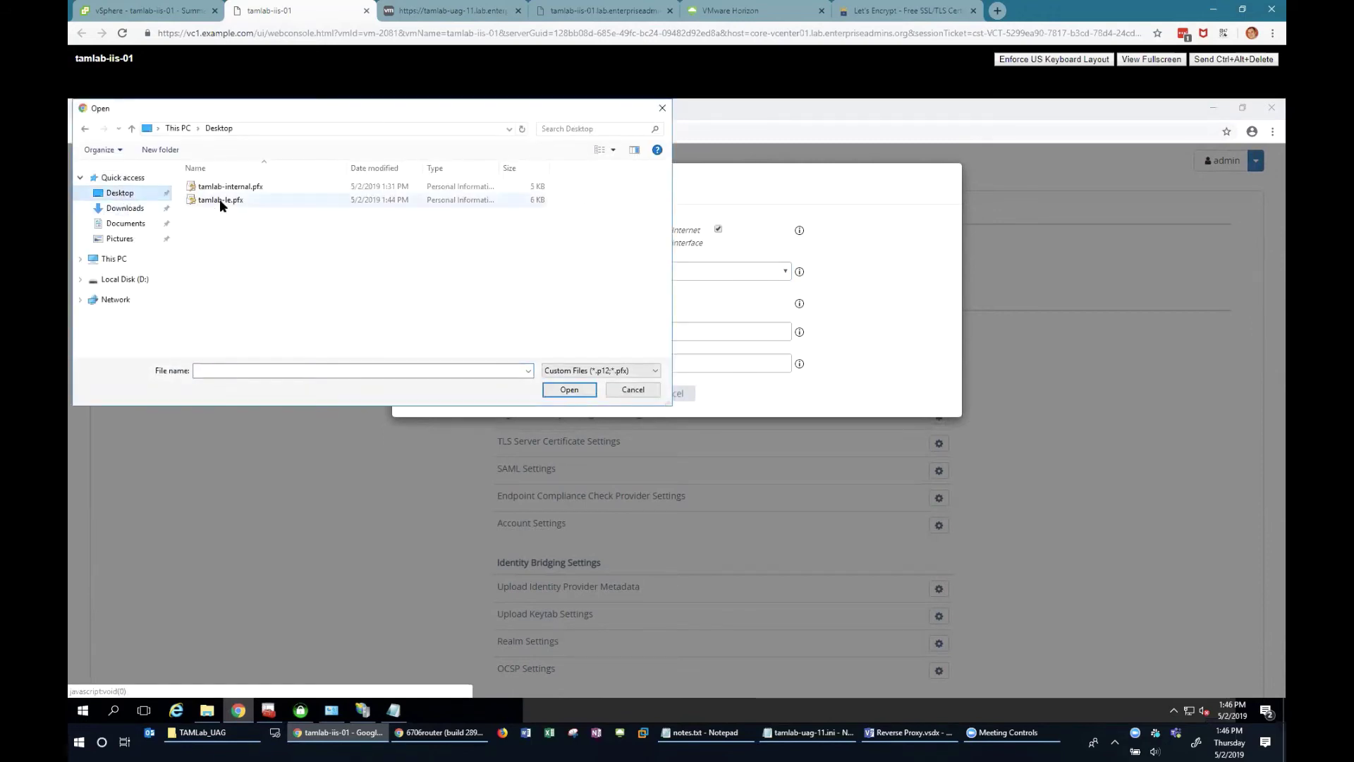
{"action": "double_click", "coordinate": [219, 199]}
{"action": "left_click", "coordinate": [637, 333]}
{"action": "type", "text": "******"}
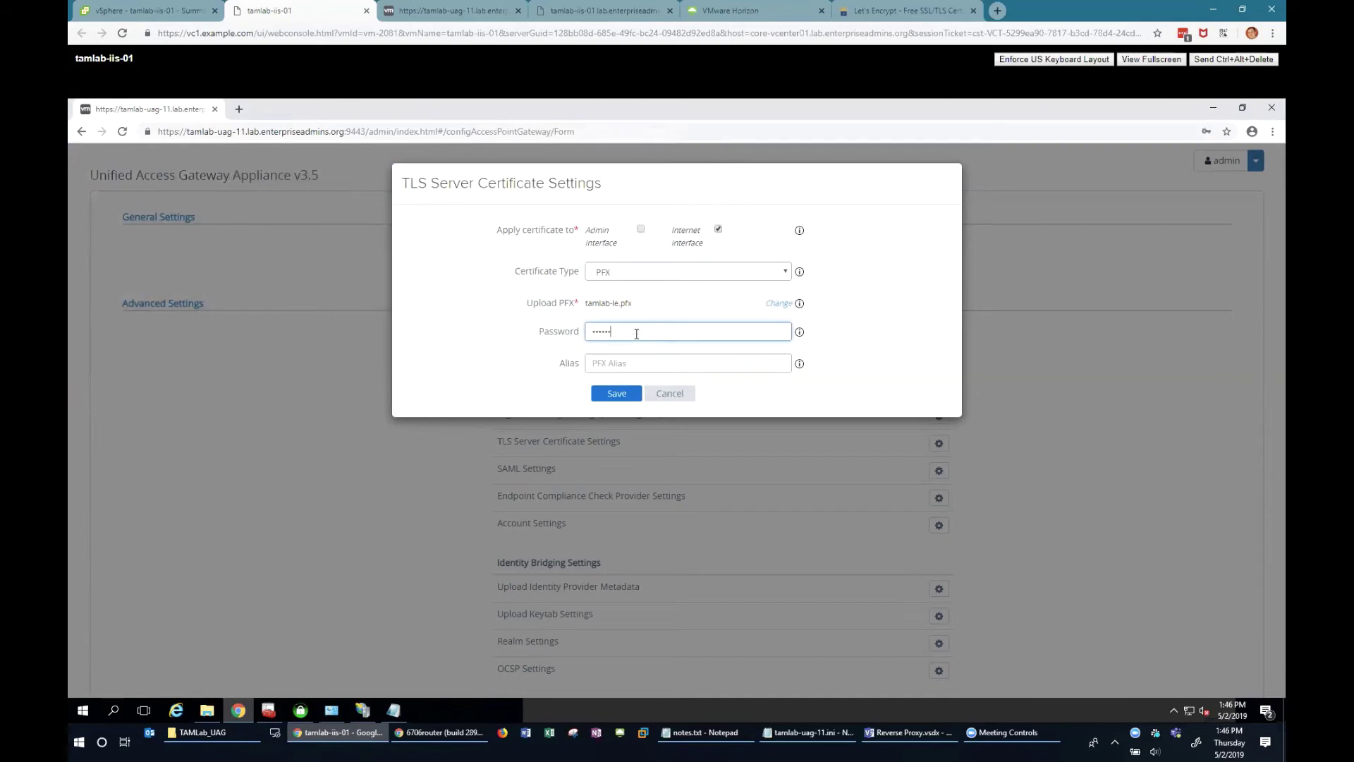
{"action": "key", "text": "Tab"}
{"action": "type", "text": "ta"}
{"action": "key", "text": "BackSpace"}
{"action": "key", "text": "BackSpace"}
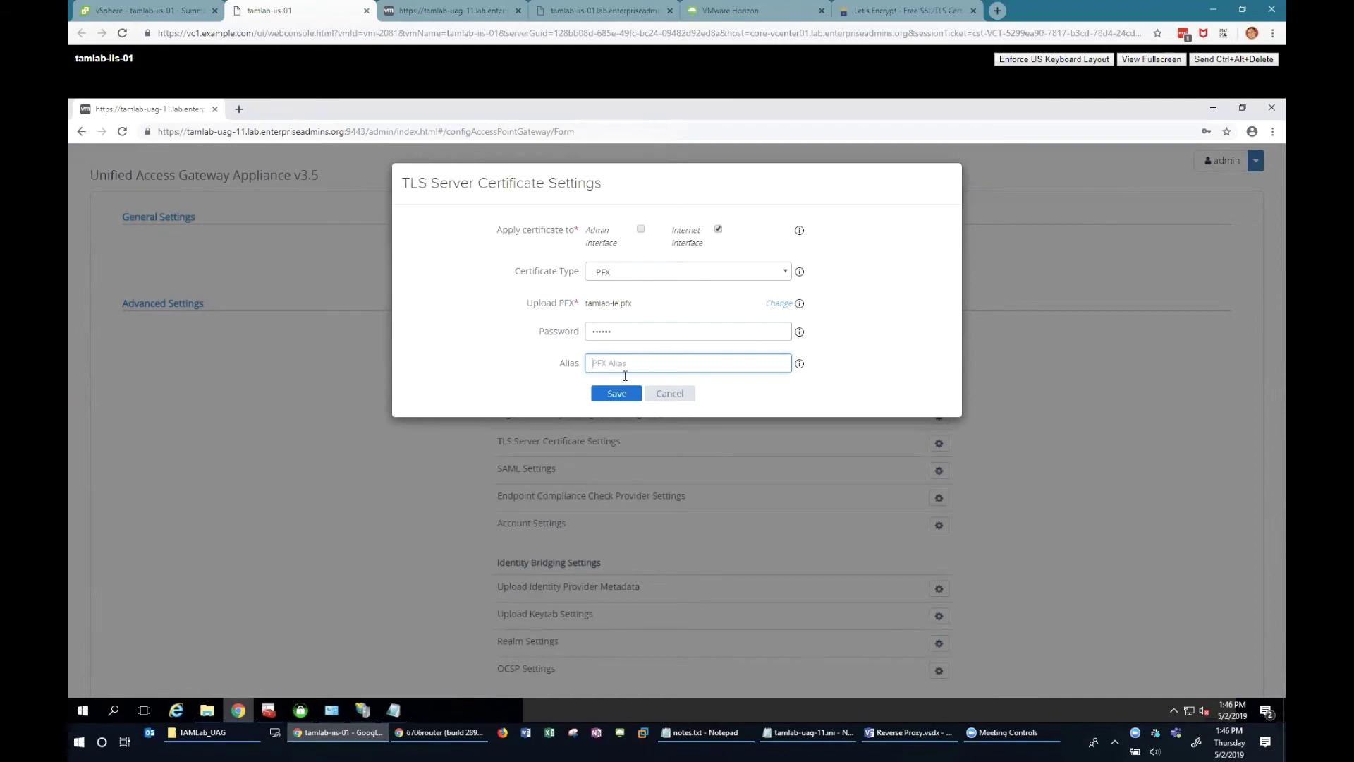
{"action": "left_click", "coordinate": [631, 395]}
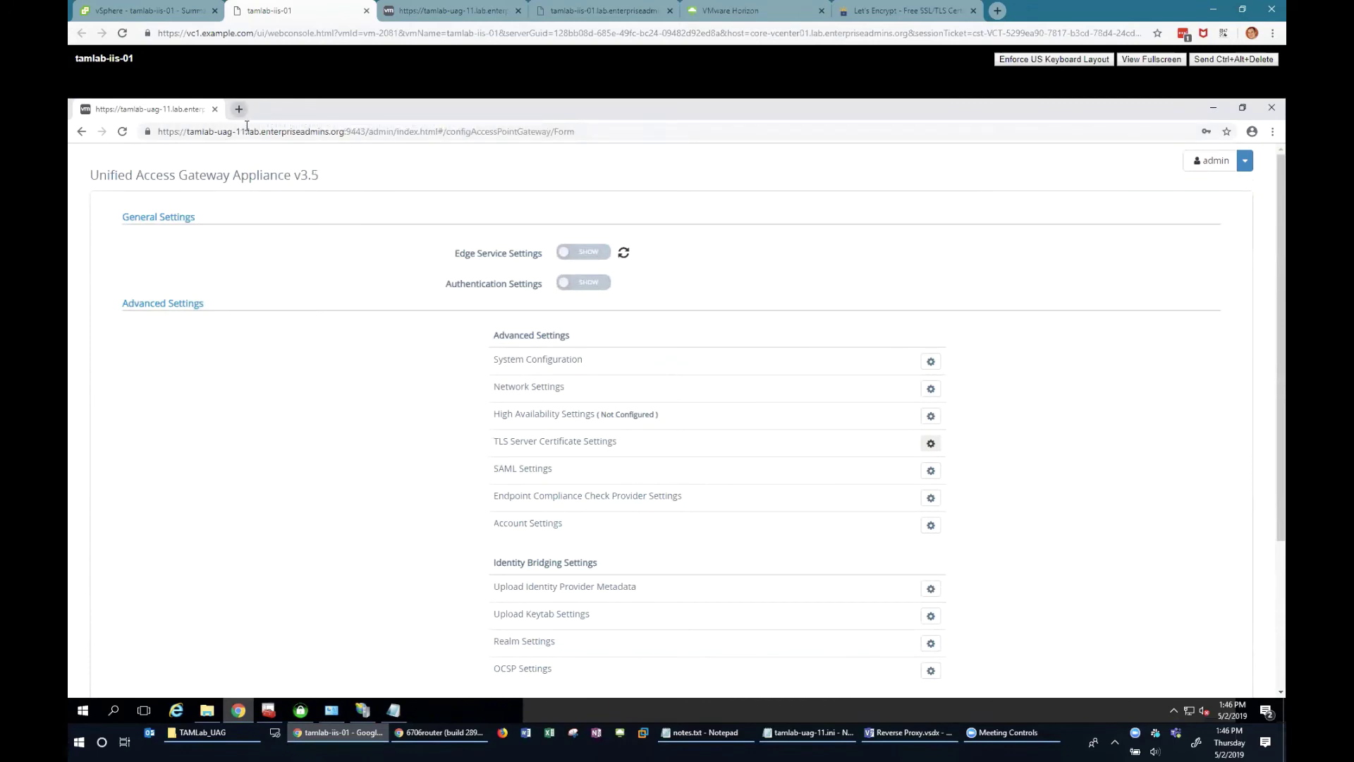
{"action": "key", "text": "ctrl+t"}
{"action": "type", "text": "t"}
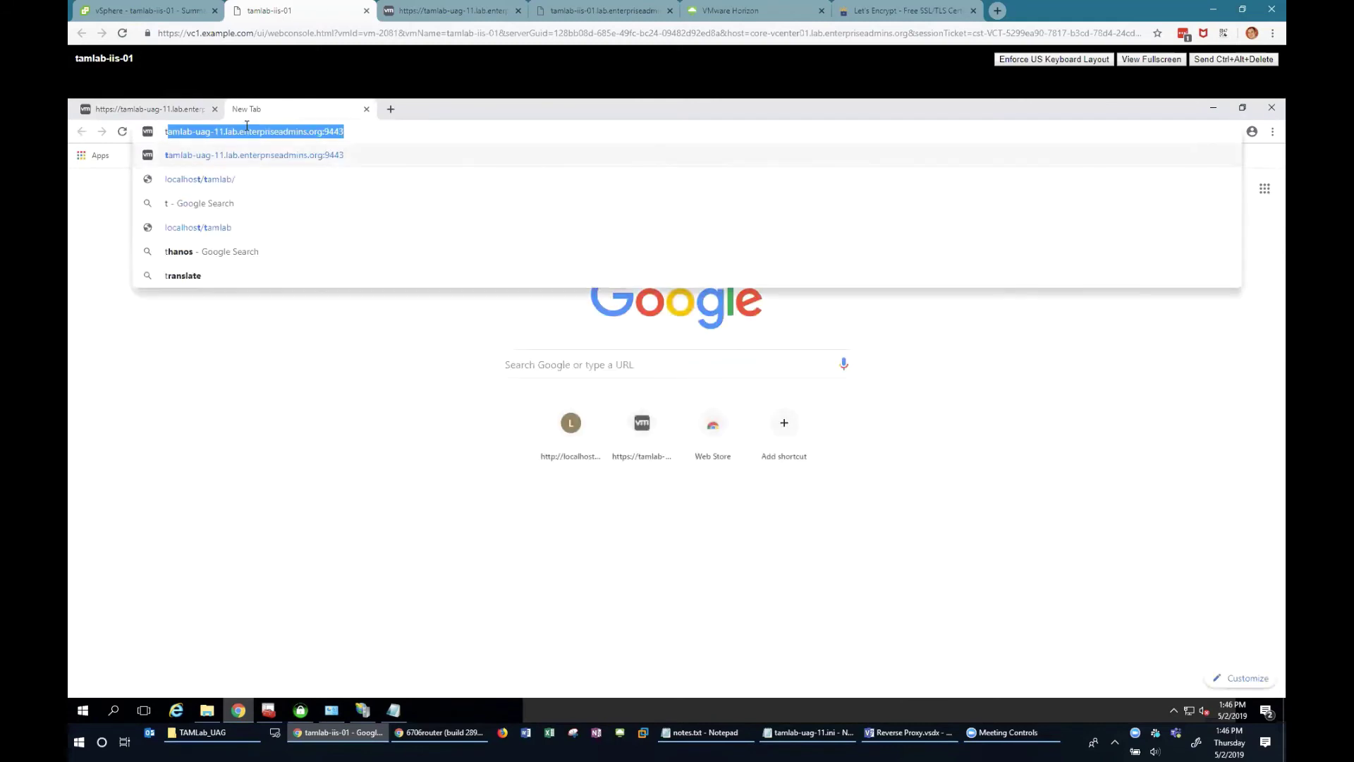
{"action": "key", "text": "Right"}
{"action": "key", "text": "BackSpace"}
{"action": "key", "text": "BackSpace"}
{"action": "key", "text": "BackSpace"}
{"action": "key", "text": "BackSpace"}
{"action": "key", "text": "BackSpace"}
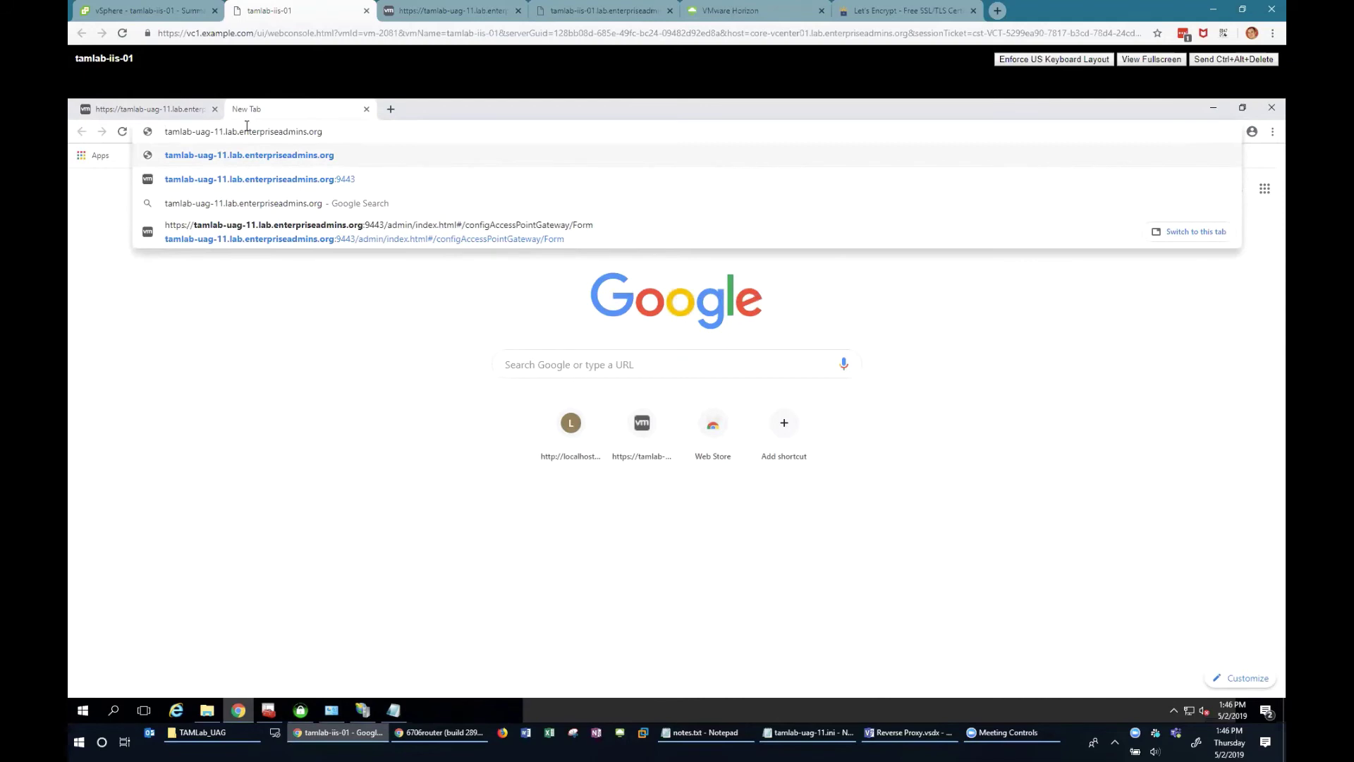
{"action": "key", "text": "Home"}
{"action": "type", "text": "https://"}
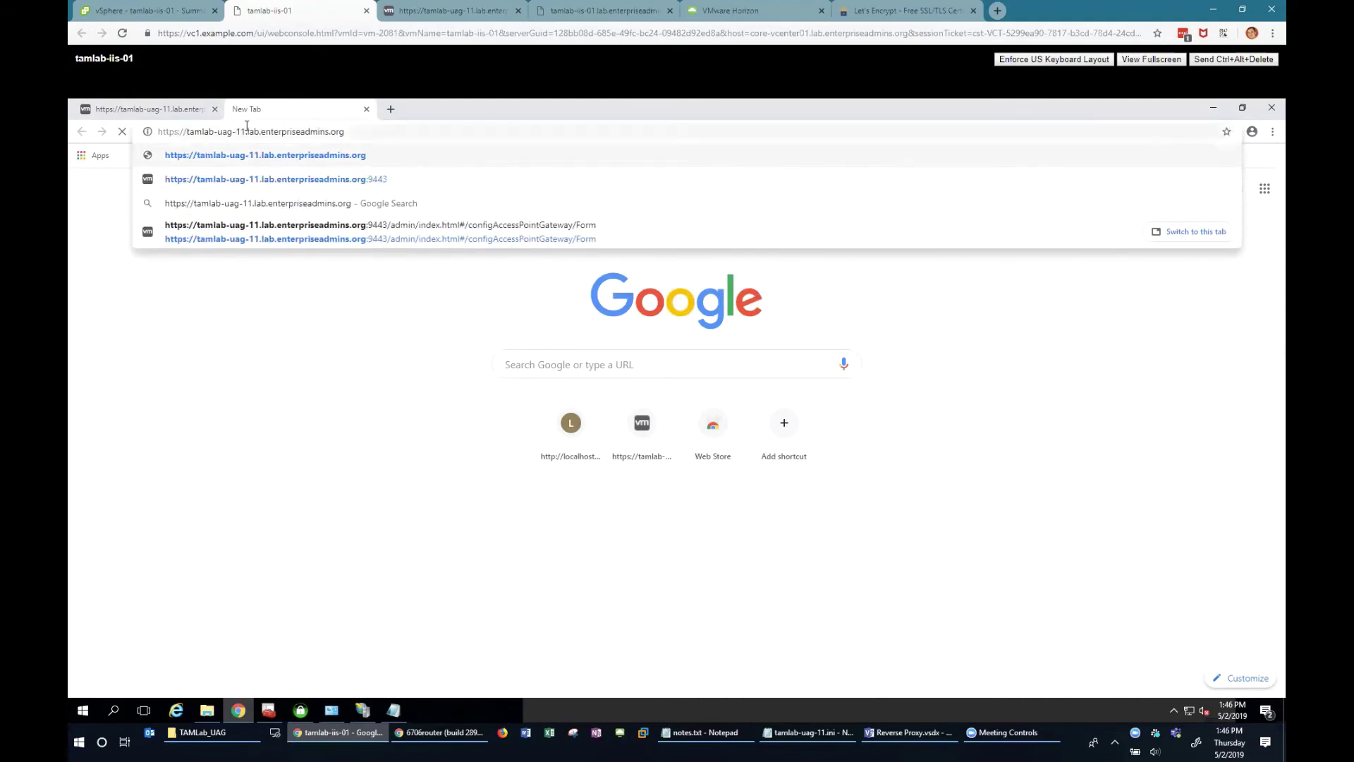
{"action": "key", "text": "Return"}
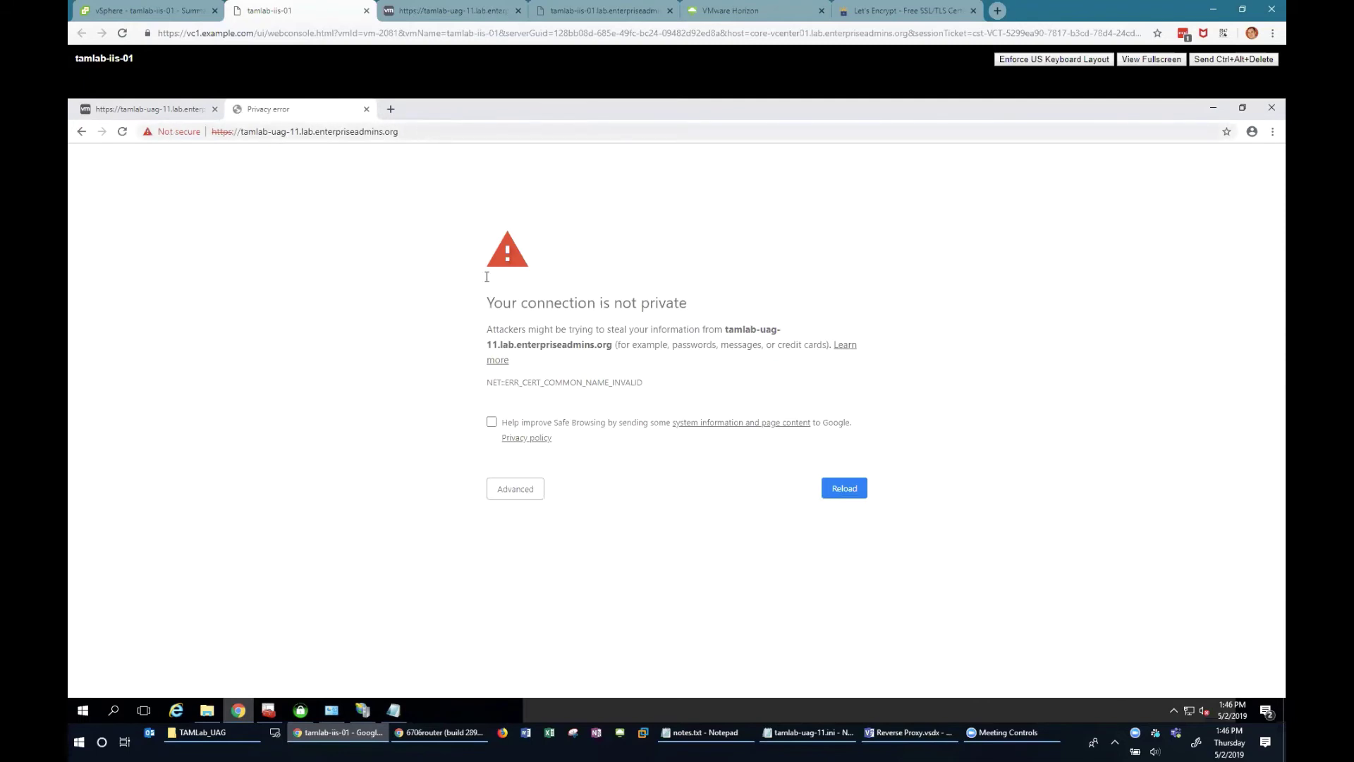
- Expand the privacy error's advanced details and reload to see the HSTS-blocked error
{"action": "left_click", "coordinate": [514, 490]}
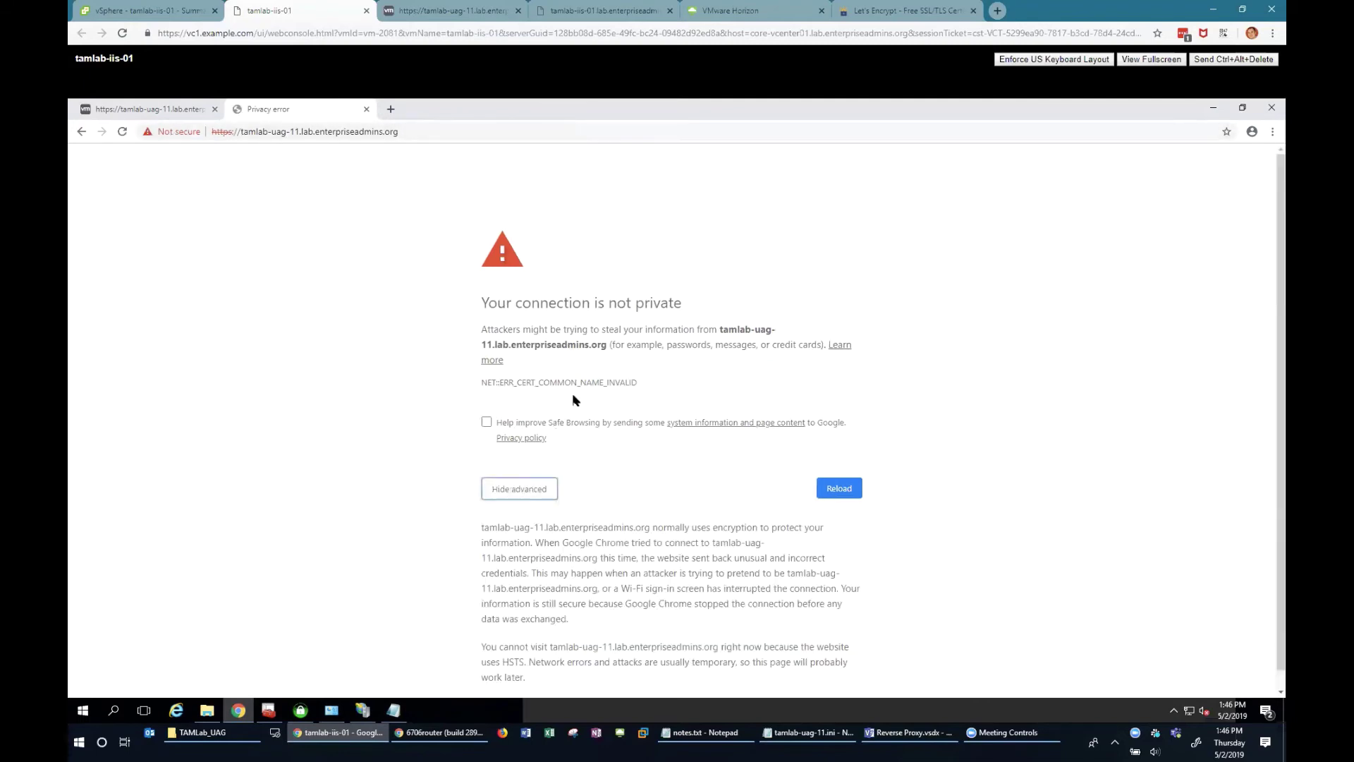
{"action": "scroll", "coordinate": [567, 480], "scroll_direction": "down", "scroll_amount": 1}
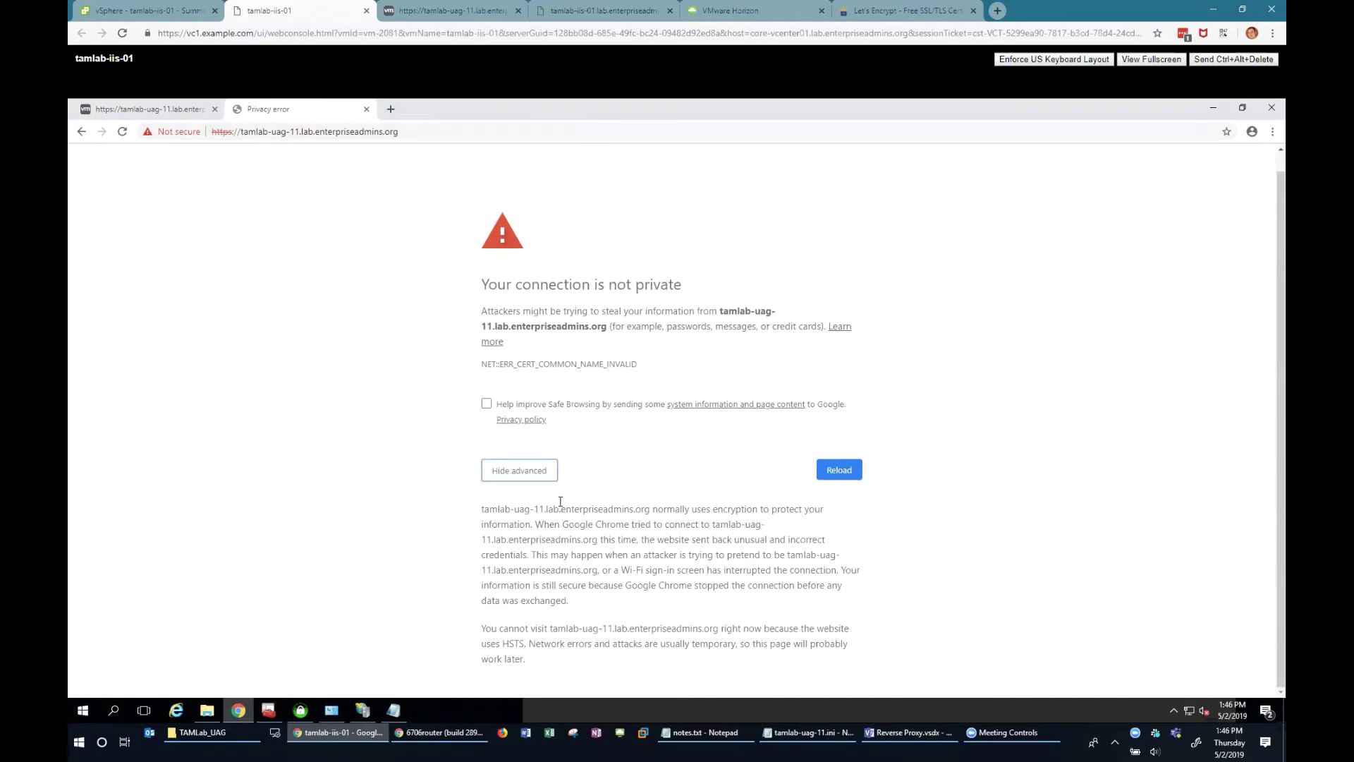
{"action": "key", "text": "F5"}
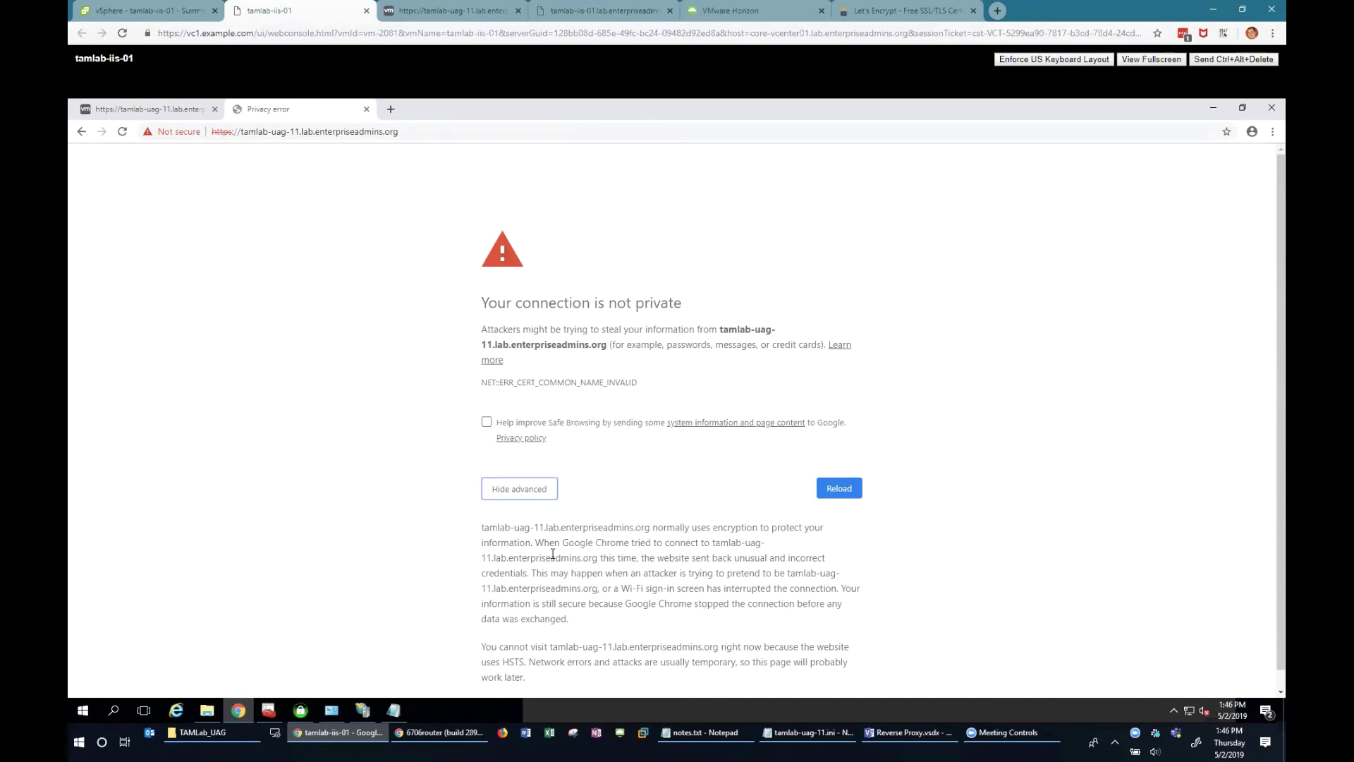
{"action": "scroll", "coordinate": [553, 554], "scroll_direction": "down", "scroll_amount": 1}
- View the site's certificate, issued to tamlab.enterpriseadmins.org by Let's Encrypt Authority X3
{"action": "double_click", "coordinate": [515, 643]}
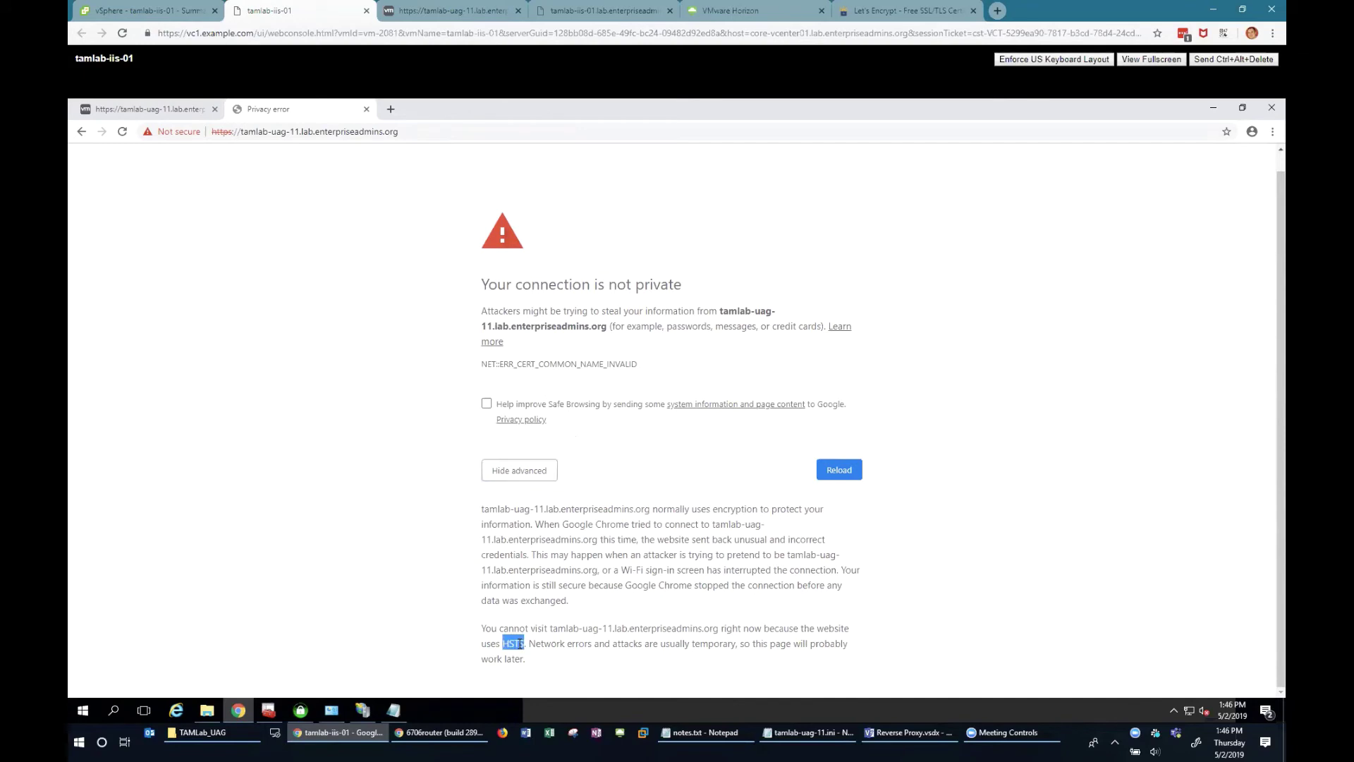
{"action": "left_click", "coordinate": [394, 133]}
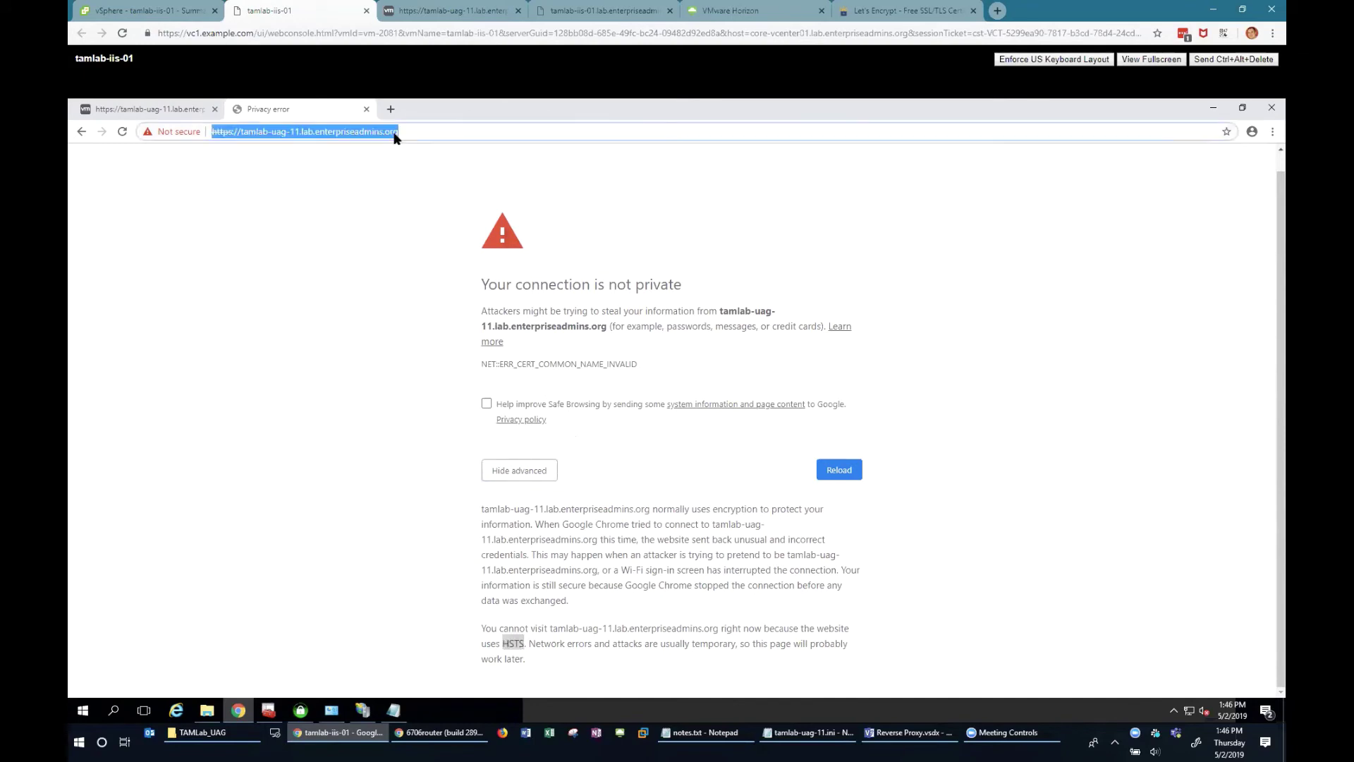
{"action": "left_click", "coordinate": [408, 134]}
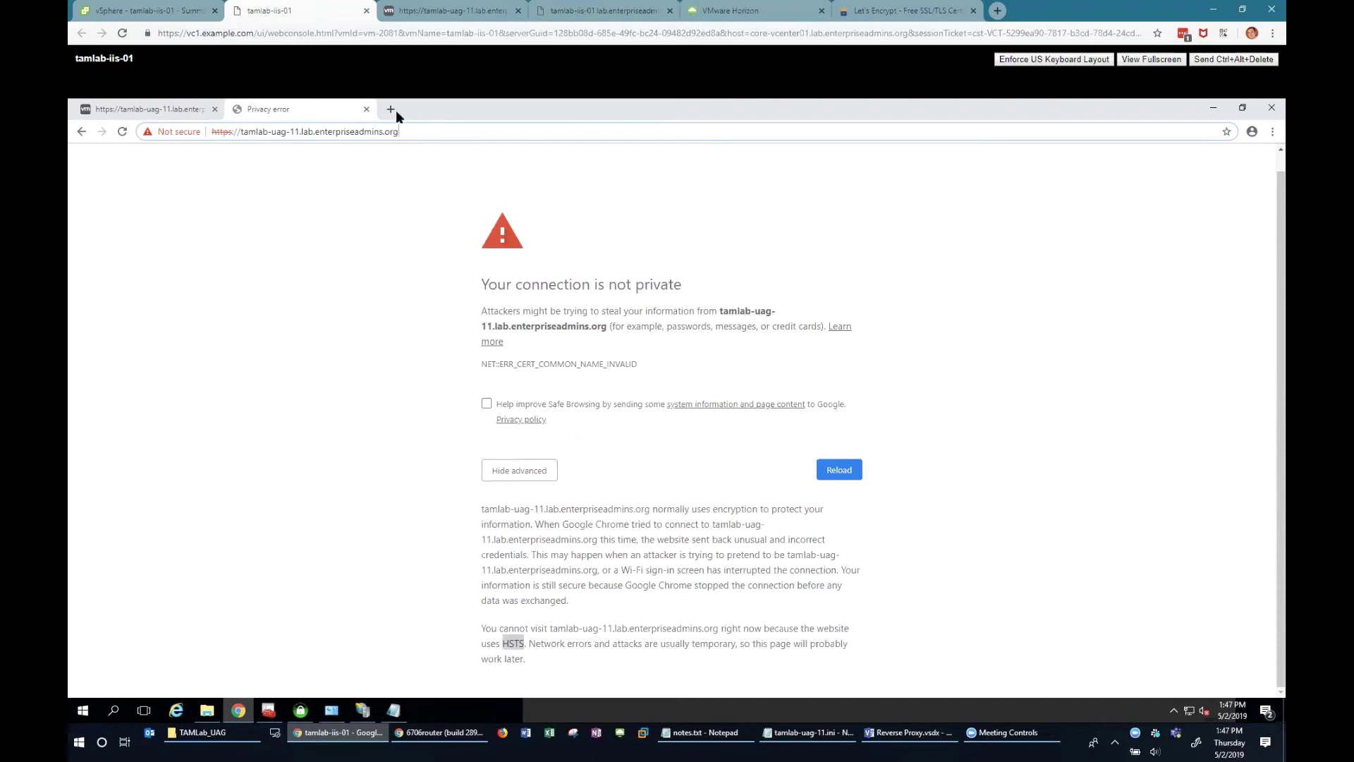
{"action": "left_click", "coordinate": [170, 135]}
{"action": "left_click", "coordinate": [185, 247]}
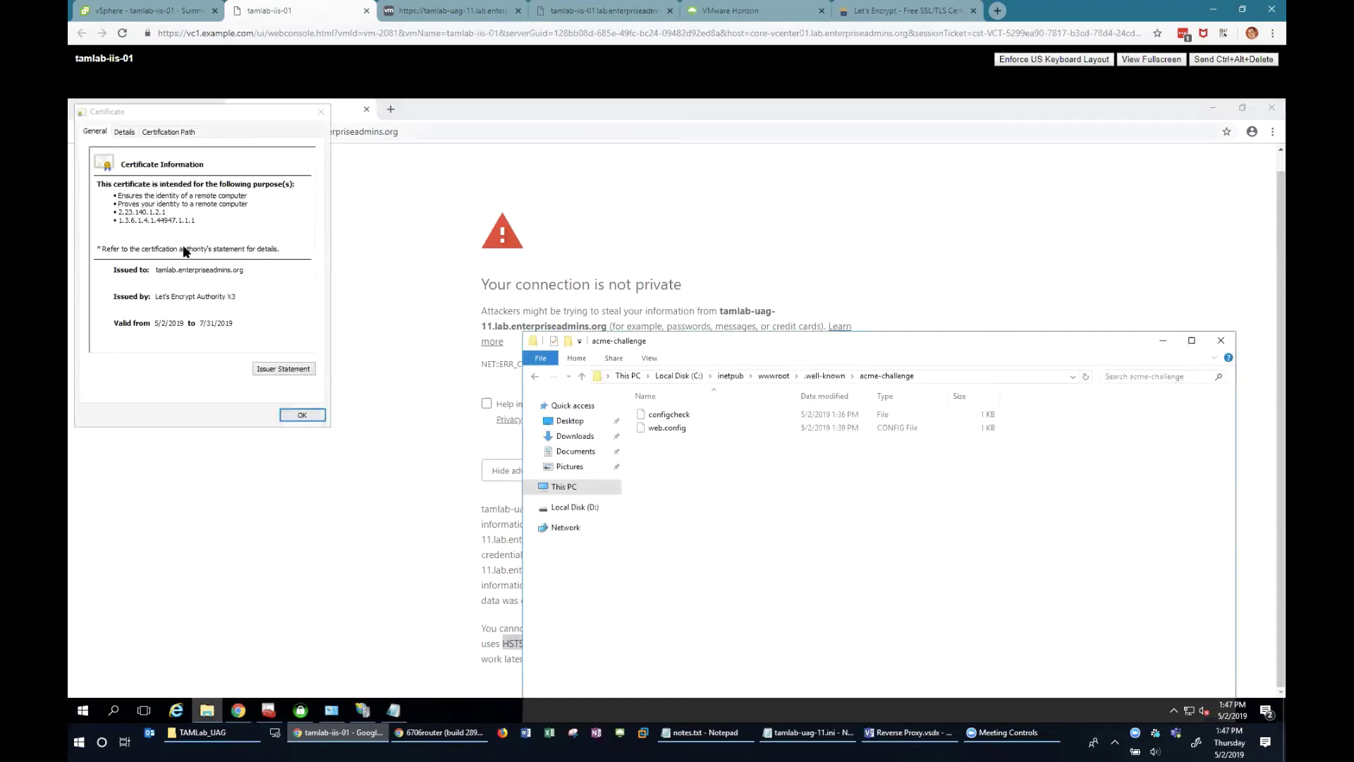
{"action": "left_click", "coordinate": [156, 295]}
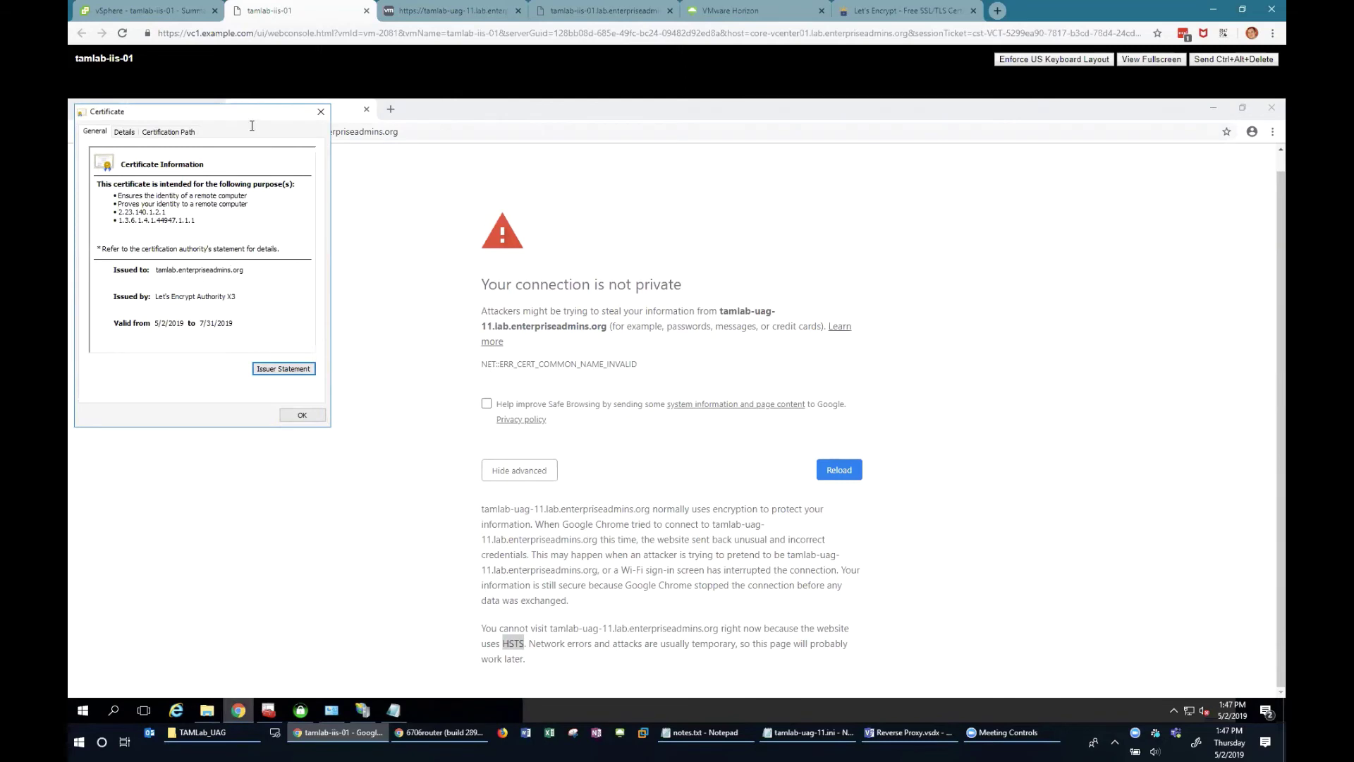
{"action": "left_click_drag", "start_coordinate": [212, 111], "coordinate": [227, 201]}
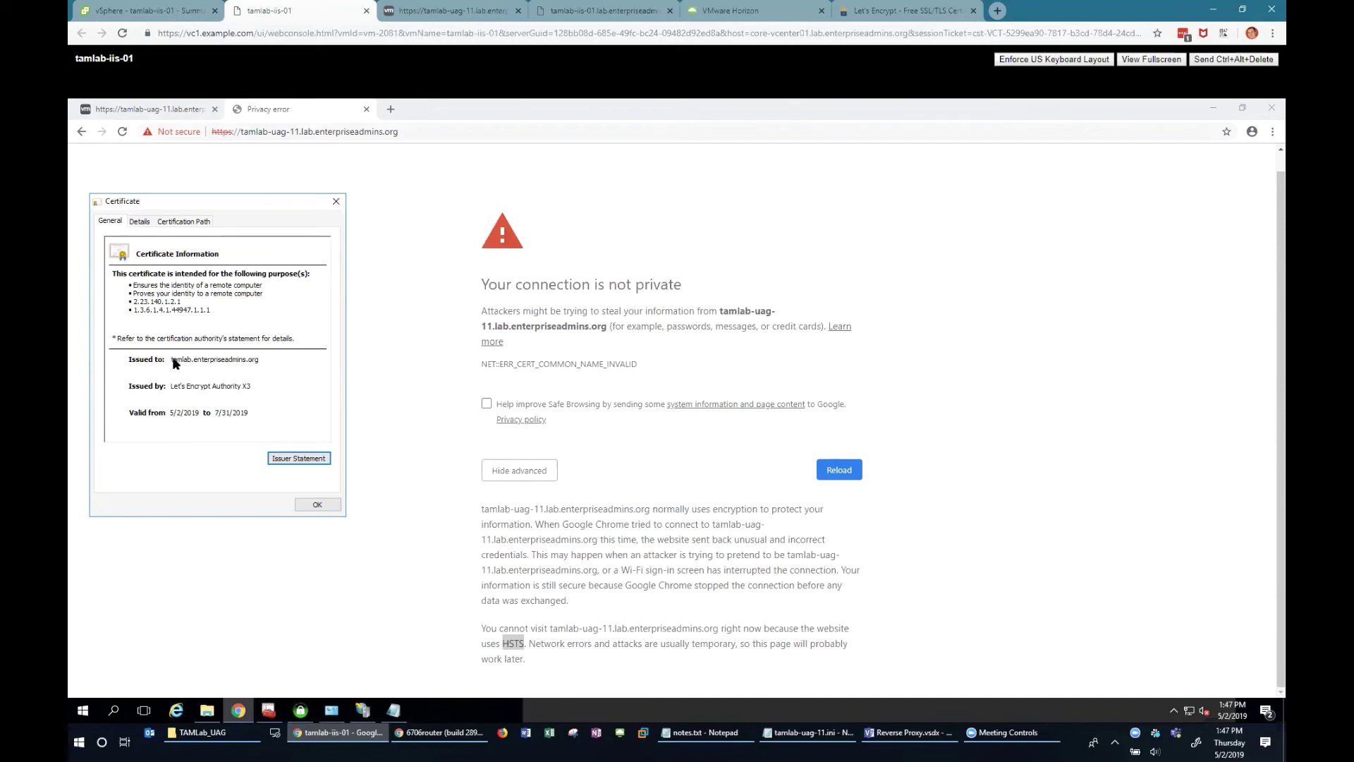
- Close the certificate viewer and start deleting -uag-11 from the address
{"action": "left_click", "coordinate": [317, 505]}
{"action": "left_click", "coordinate": [267, 132]}
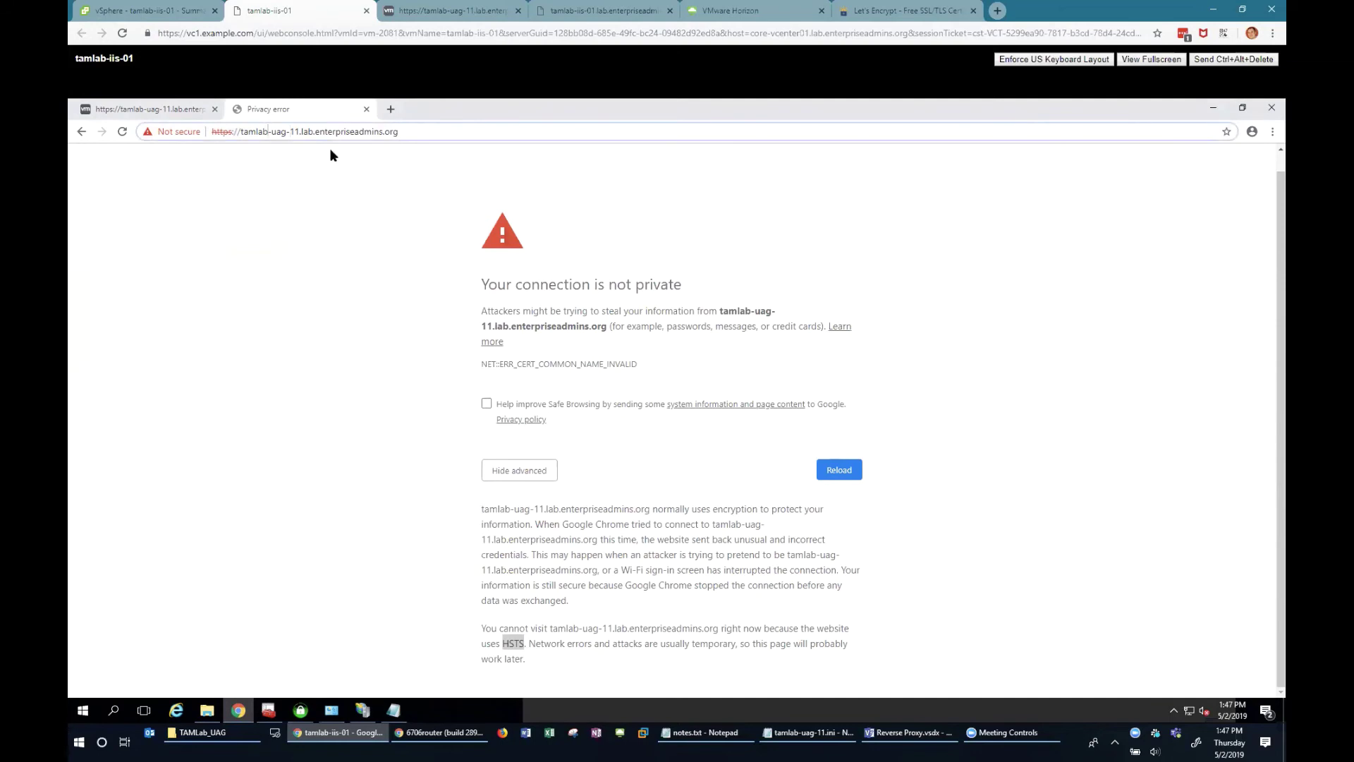
{"action": "key", "text": "Delete"}
{"action": "key", "text": "Delete"}
{"action": "key", "text": "Delete"}
{"action": "key", "text": "Delete"}
{"action": "key", "text": "Delete"}
{"action": "key", "text": "Delete"}
{"action": "key", "text": "Delete"}
{"action": "key", "text": "Delete"}
{"action": "key", "text": "Delete"}
{"action": "key", "text": "Delete"}
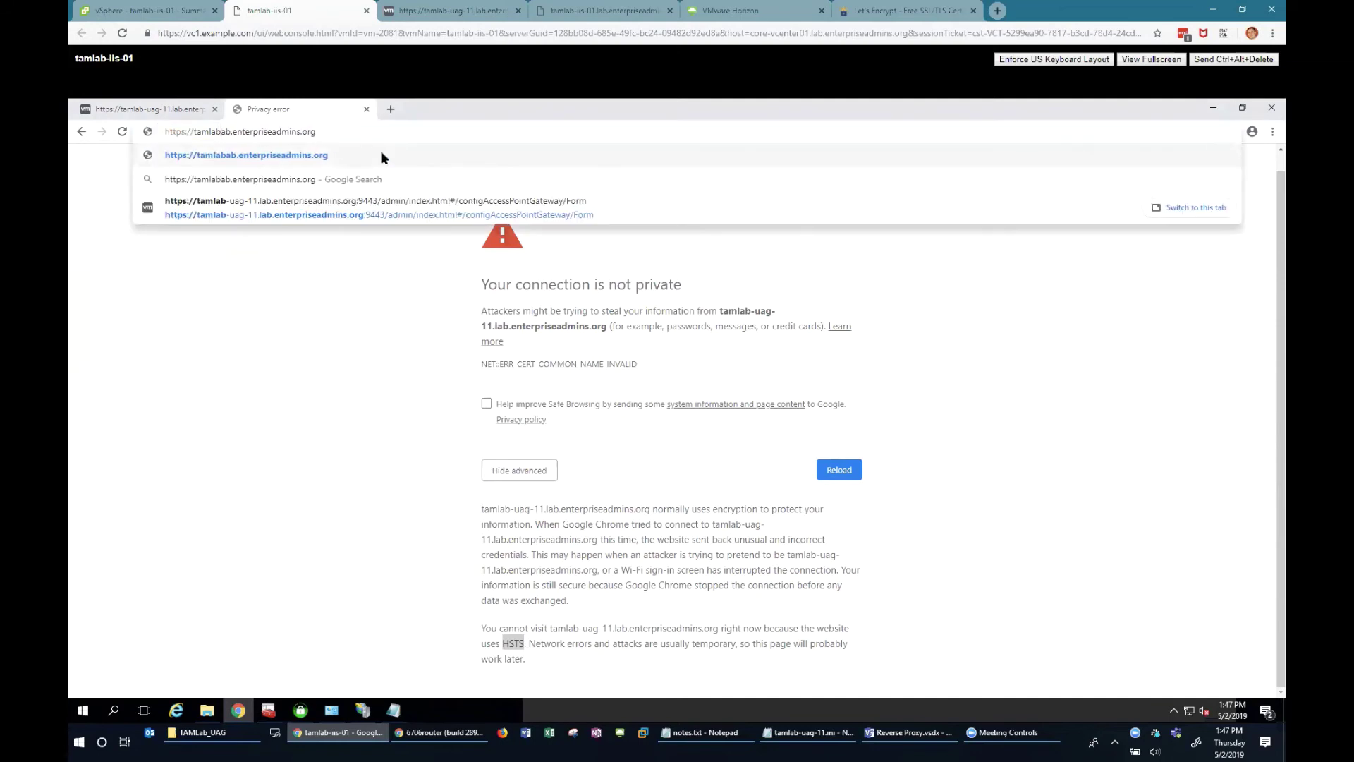
{"action": "key", "text": "Delete"}
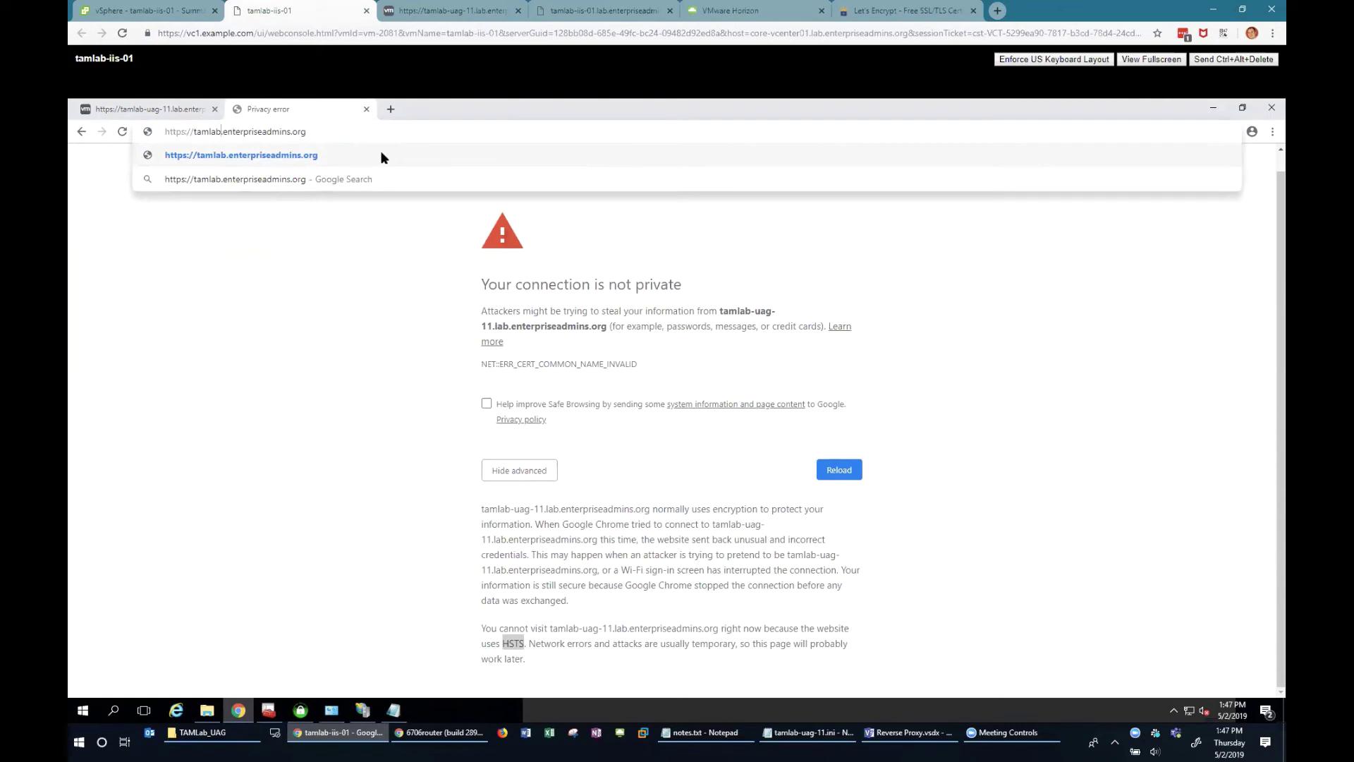
{"action": "key", "text": "Return"}
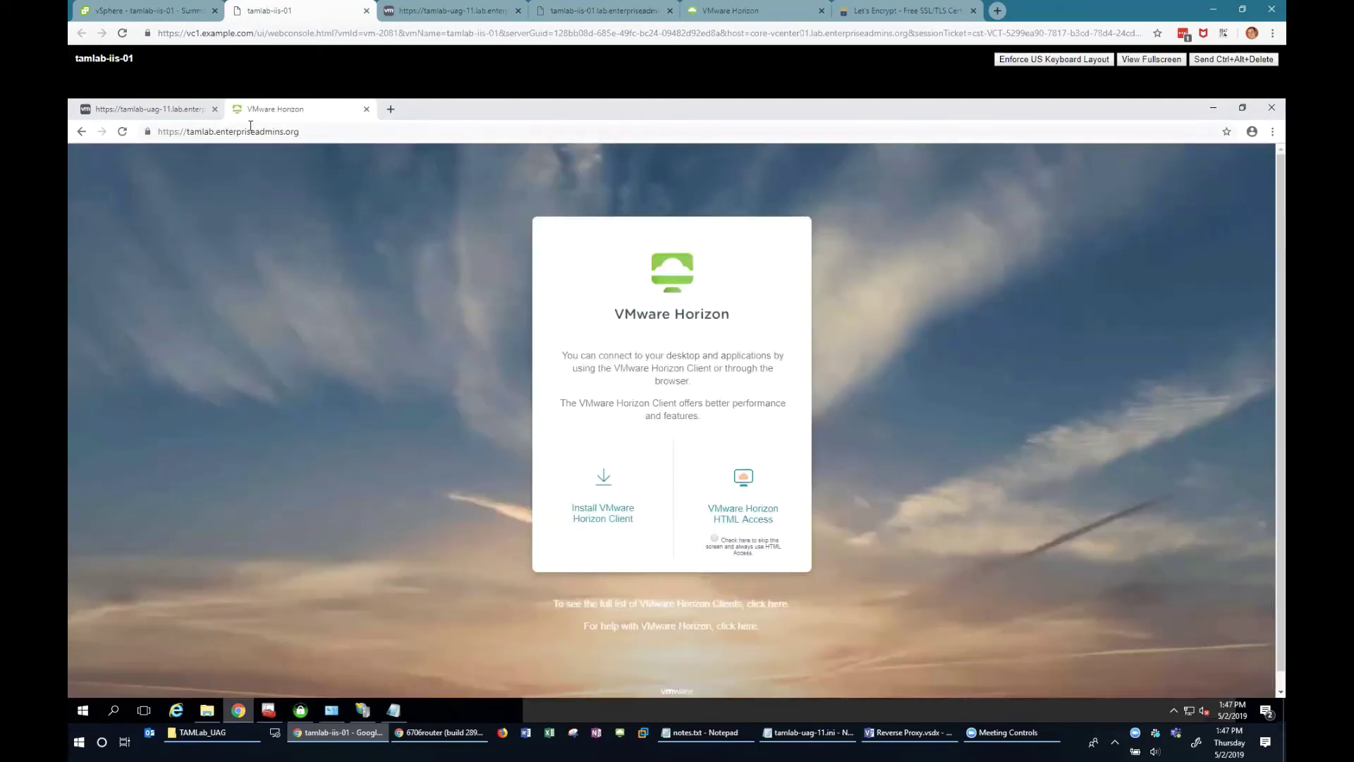
{"action": "left_click", "coordinate": [252, 133]}
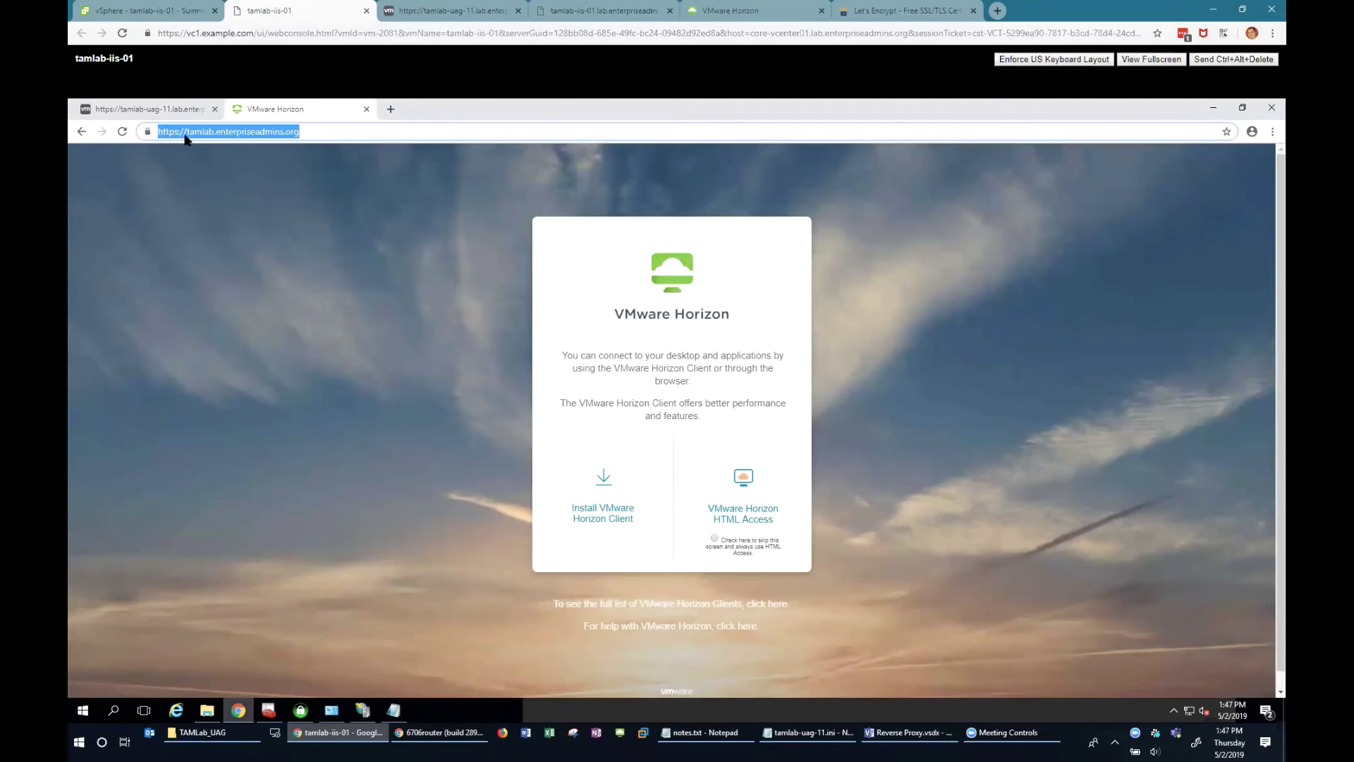
{"action": "left_click", "coordinate": [243, 131]}
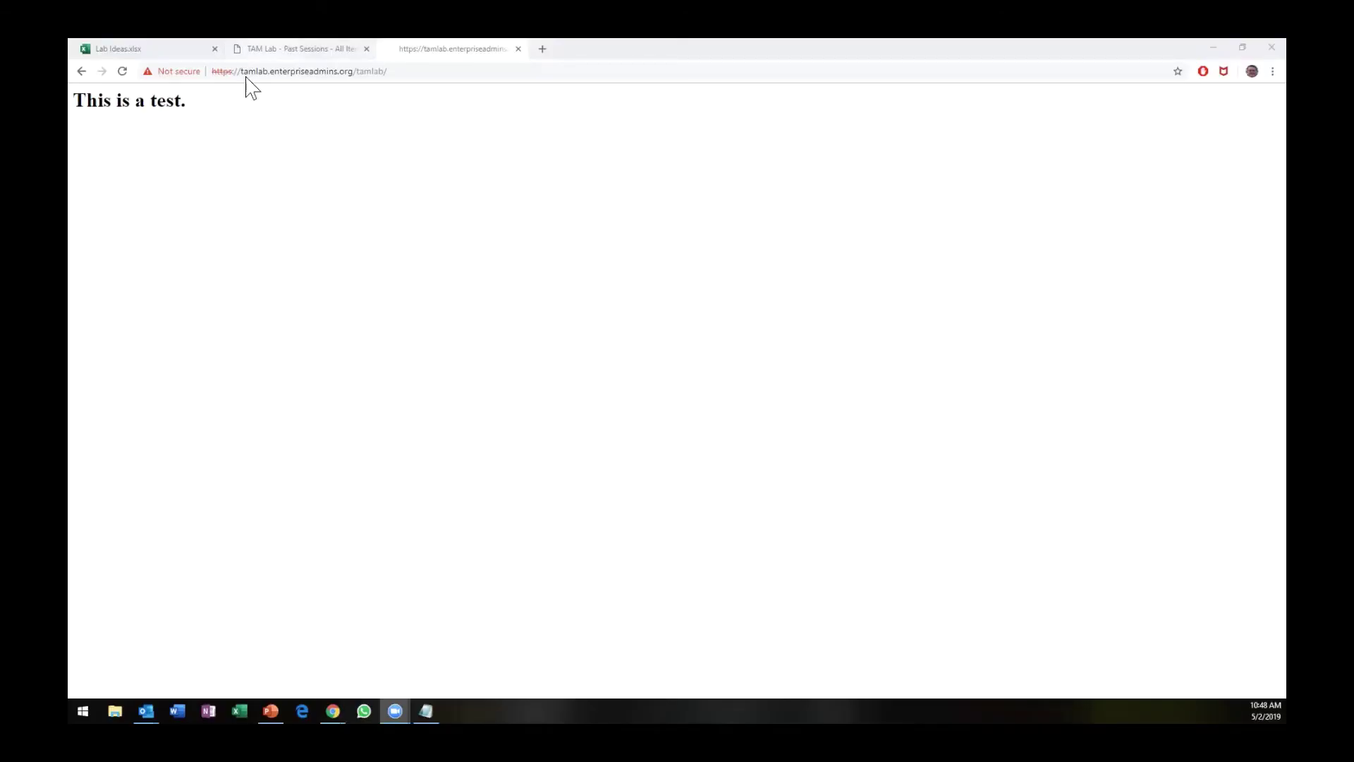
{"action": "left_click", "coordinate": [409, 72]}
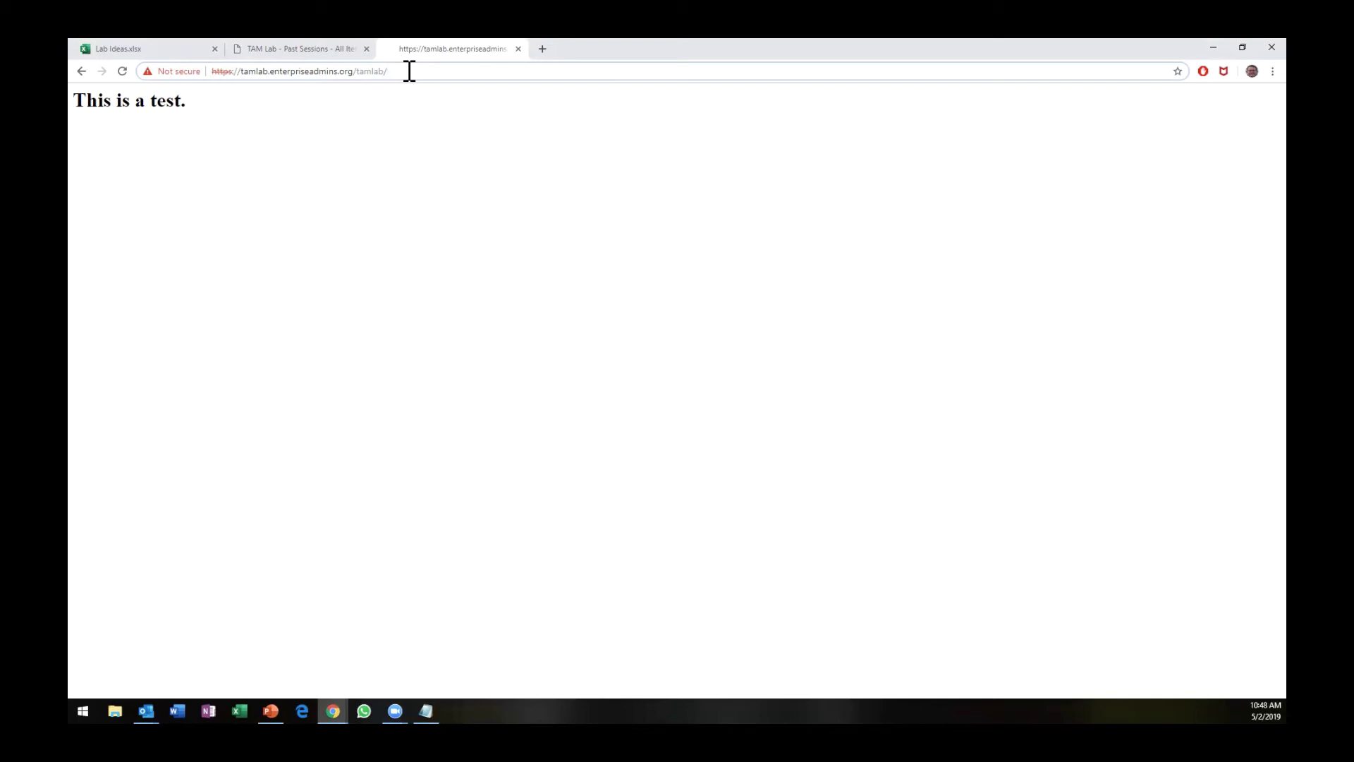
{"action": "key", "text": "Return"}
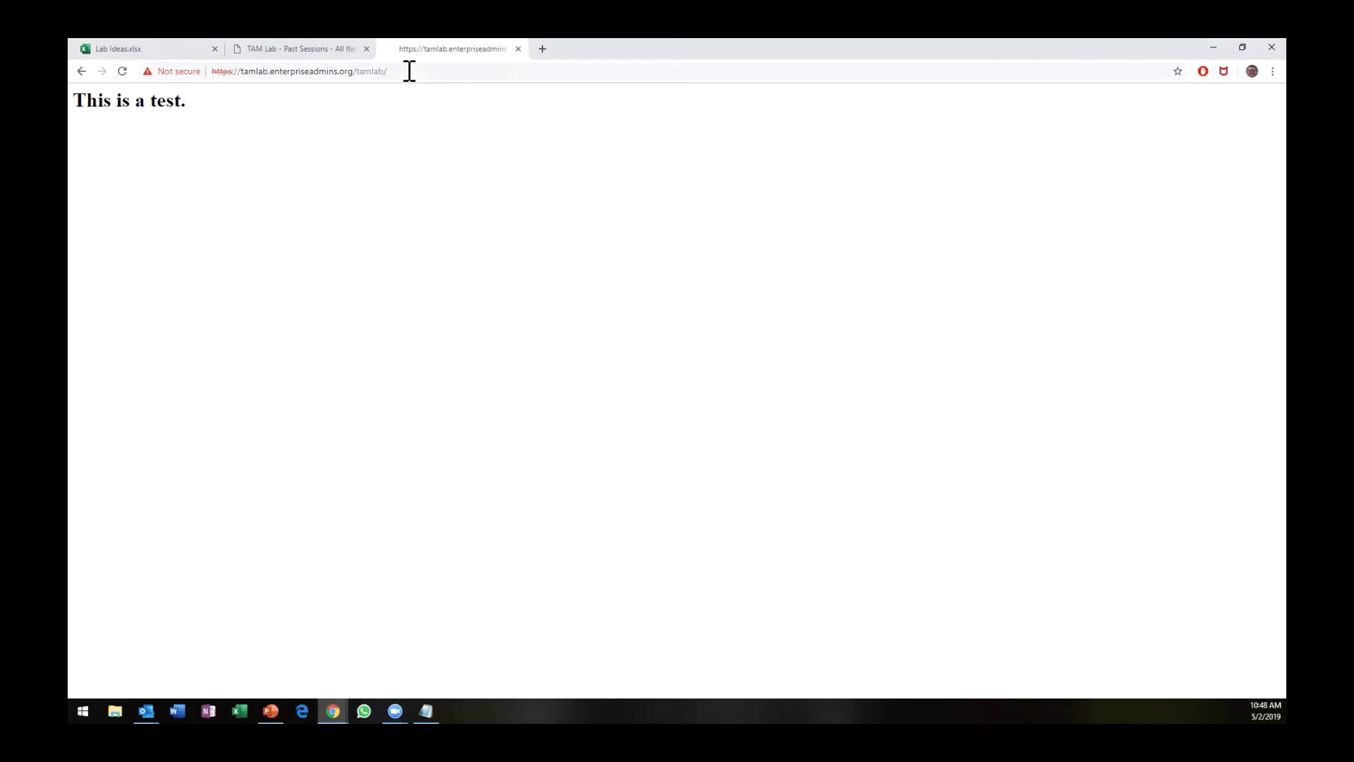
{"action": "left_click", "coordinate": [409, 72]}
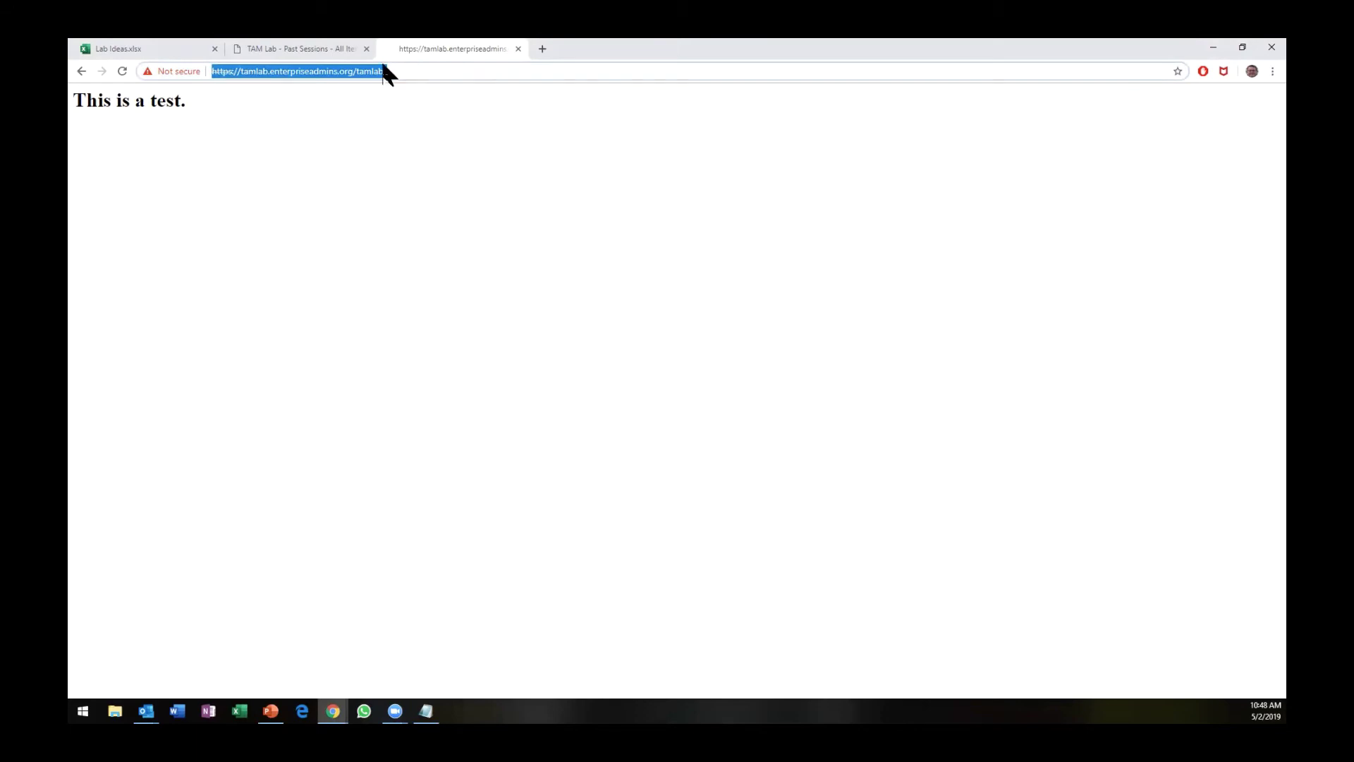
{"action": "left_click_drag", "start_coordinate": [356, 72], "coordinate": [217, 72]}
{"action": "left_click", "coordinate": [272, 71]}
{"action": "left_click_drag", "start_coordinate": [414, 71], "coordinate": [185, 83]}
{"action": "key", "text": "ctrl+c"}
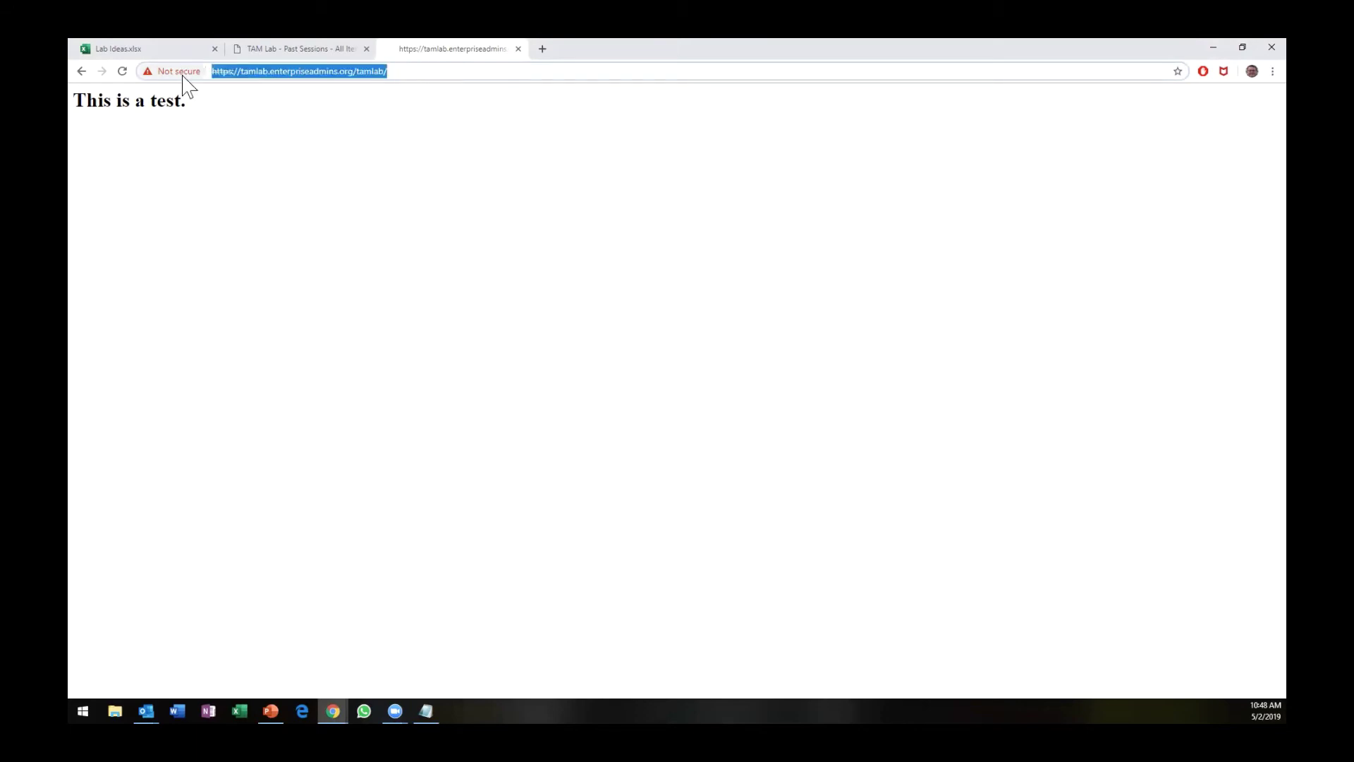
{"action": "key", "text": "ctrl+w"}
{"action": "key", "text": "ctrl+t"}
{"action": "key", "text": "ctrl+v"}
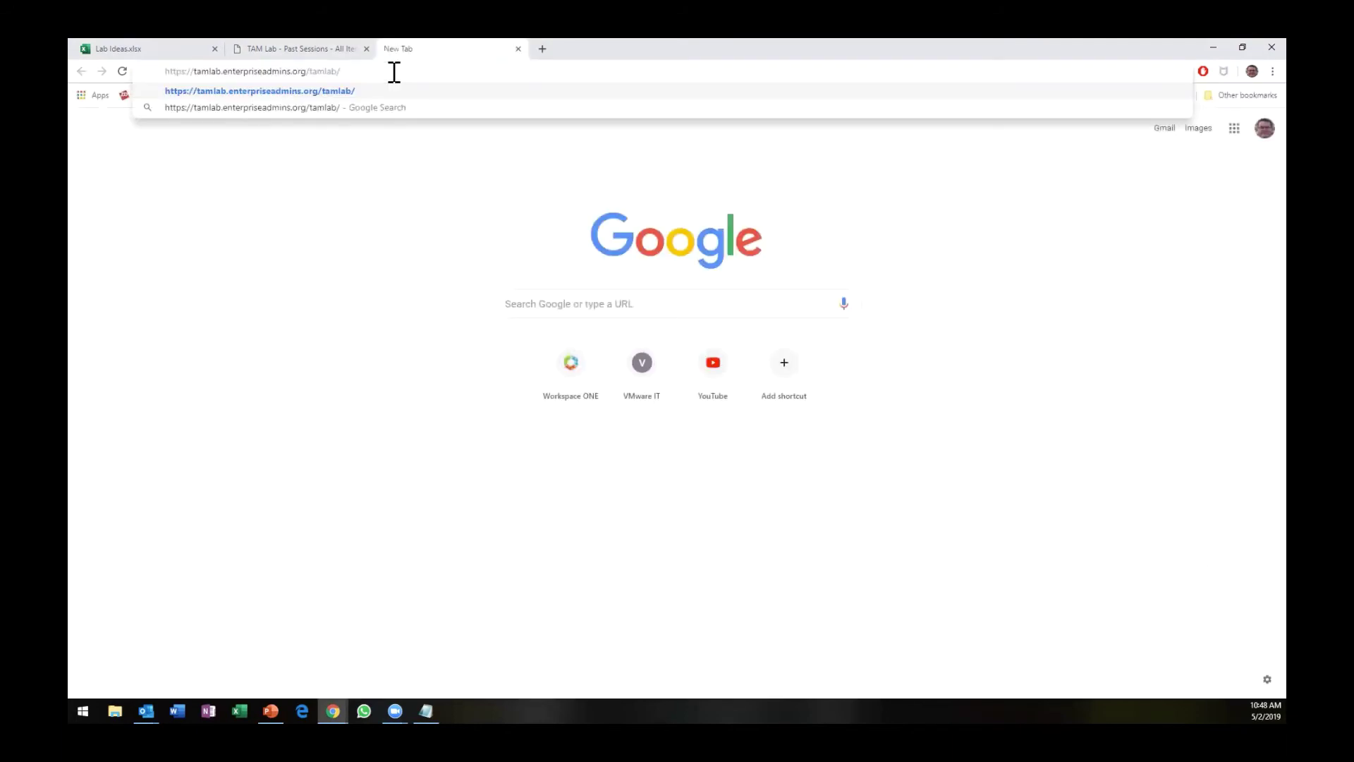
{"action": "key", "text": "Return"}
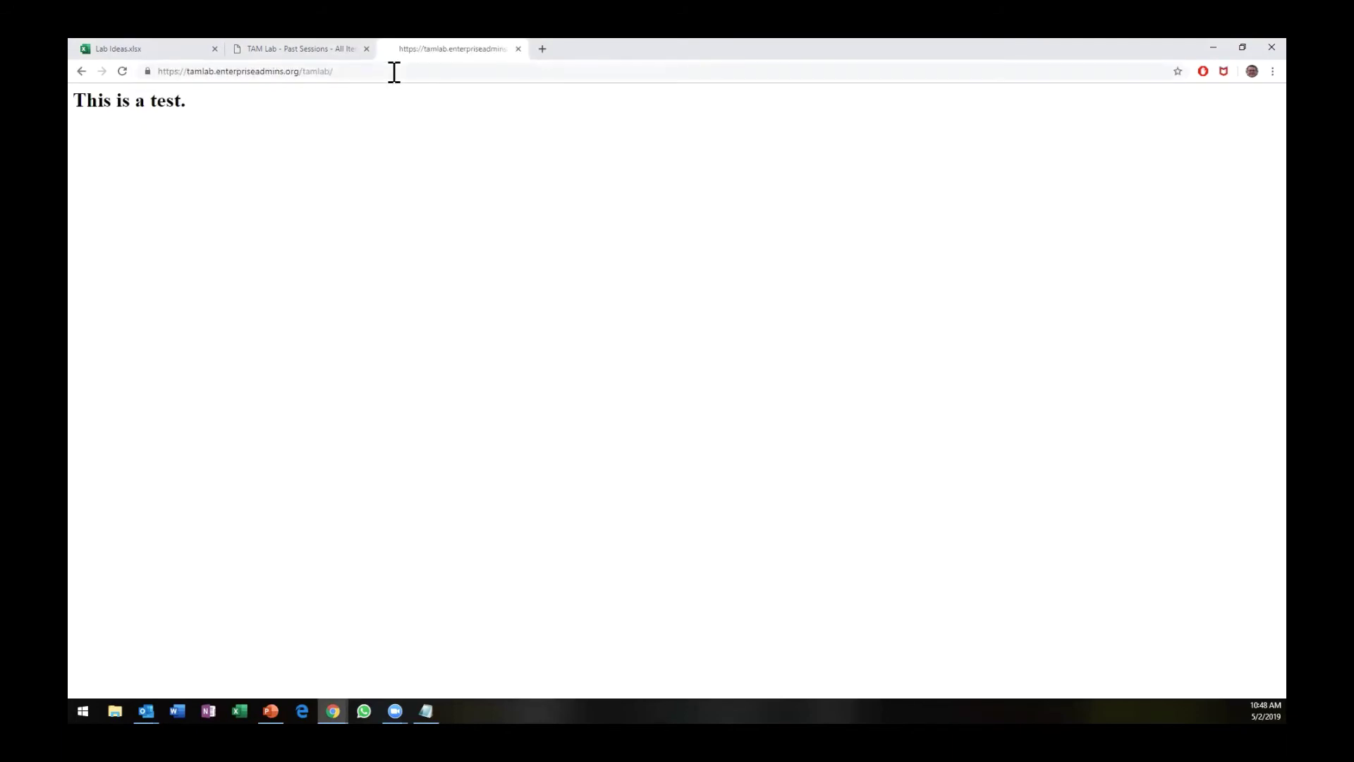
{"action": "left_click", "coordinate": [148, 72]}
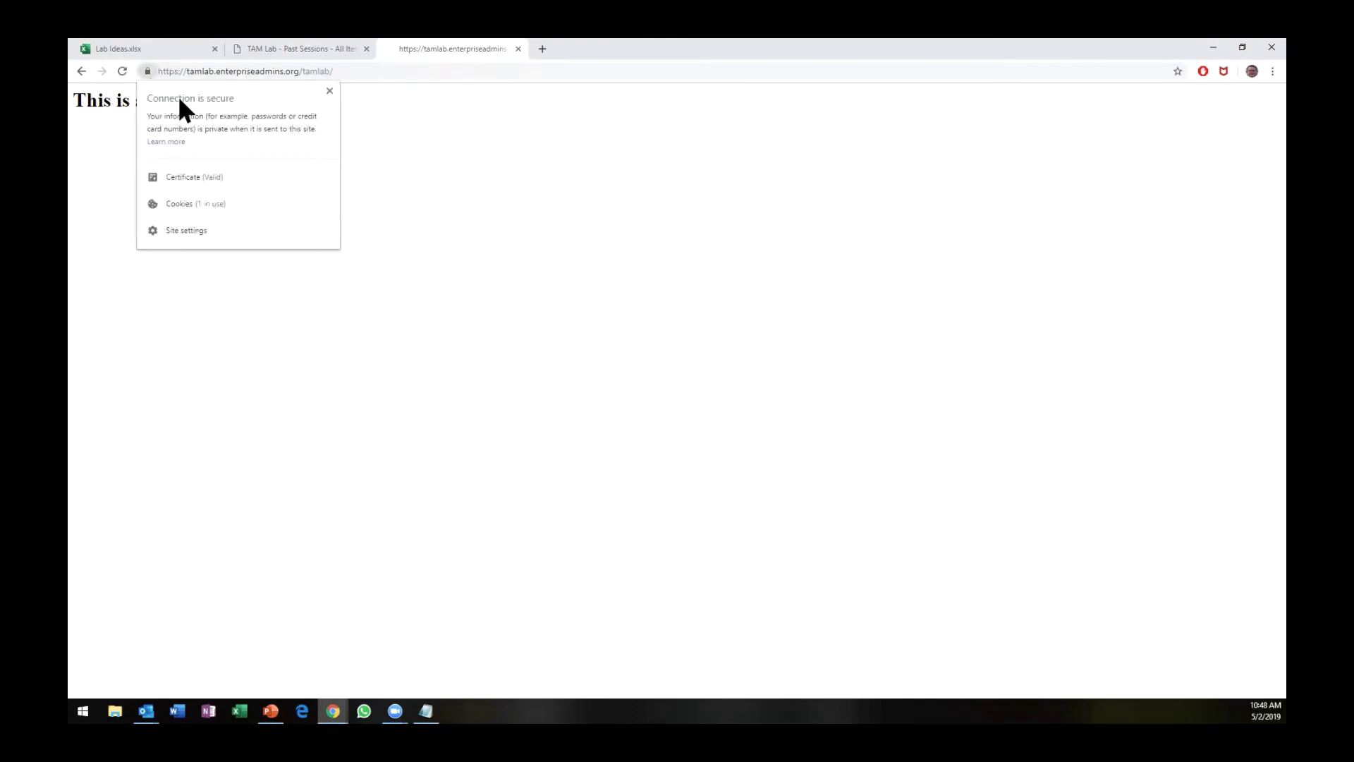
{"action": "left_click", "coordinate": [191, 178]}
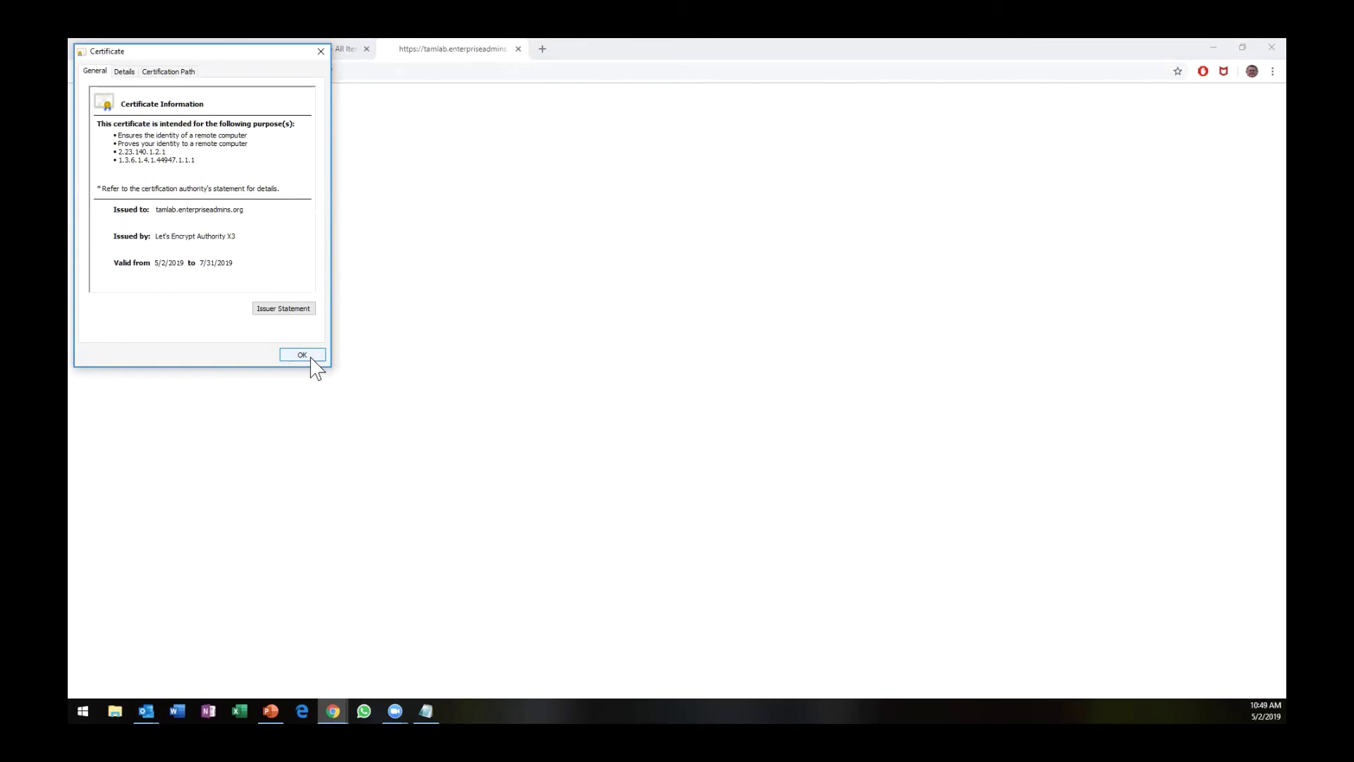
{"action": "left_click", "coordinate": [303, 355]}
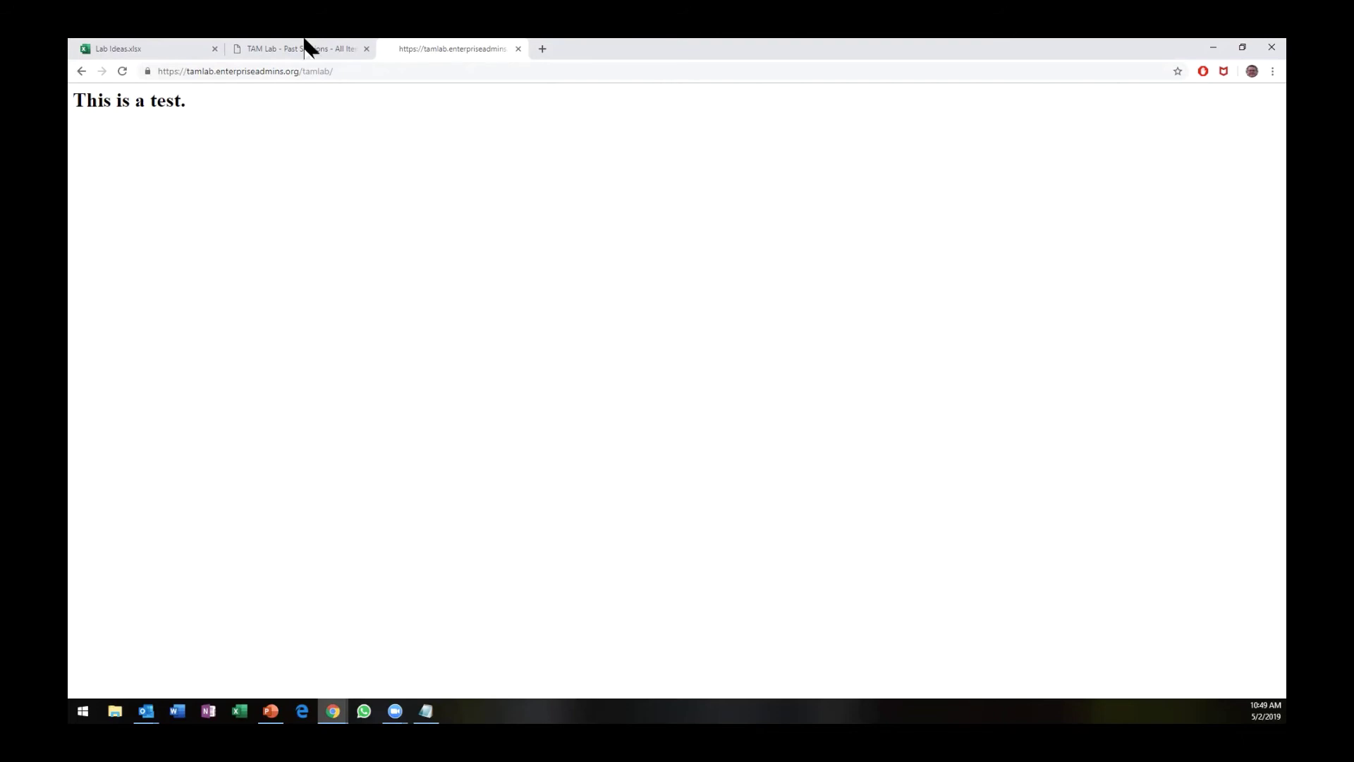
- Strip tamlab/ from the address, load the portal root, and confirm the padlock shows it's secure
{"action": "left_click", "coordinate": [307, 71]}
{"action": "double_click", "coordinate": [306, 72]}
{"action": "left_click", "coordinate": [336, 71]}
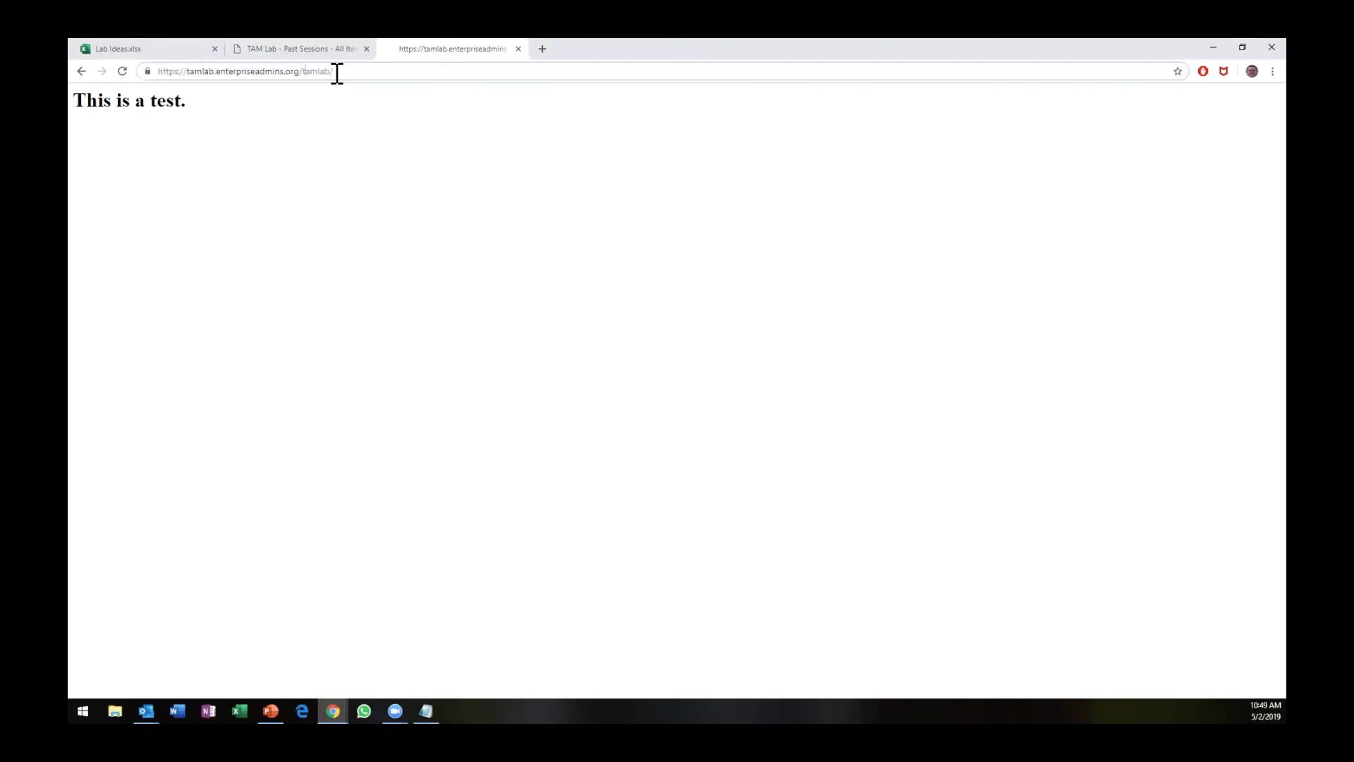
{"action": "key", "text": "BackSpace"}
{"action": "key", "text": "BackSpace"}
{"action": "key", "text": "BackSpace"}
{"action": "key", "text": "BackSpace"}
{"action": "key", "text": "BackSpace"}
{"action": "key", "text": "BackSpace"}
{"action": "key", "text": "BackSpace"}
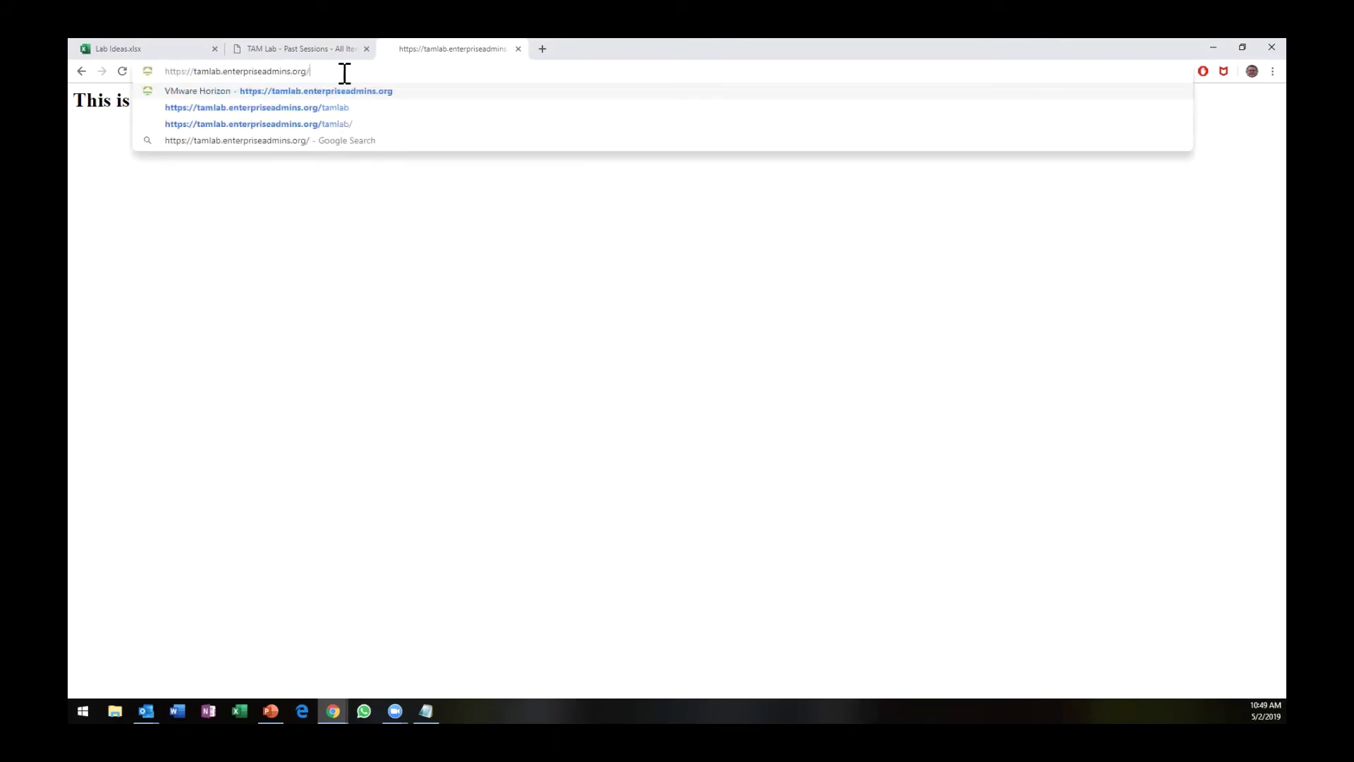
{"action": "key", "text": "Return"}
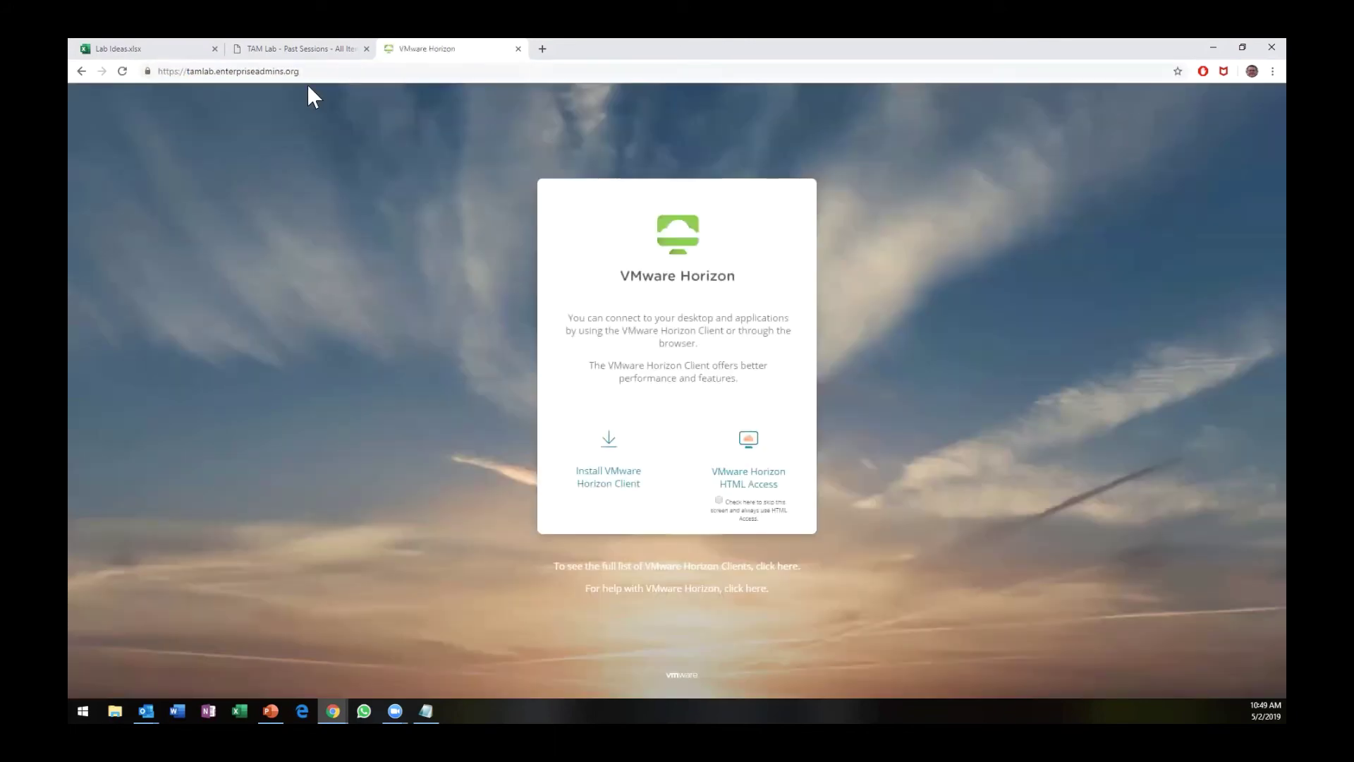
{"action": "left_click", "coordinate": [148, 72]}
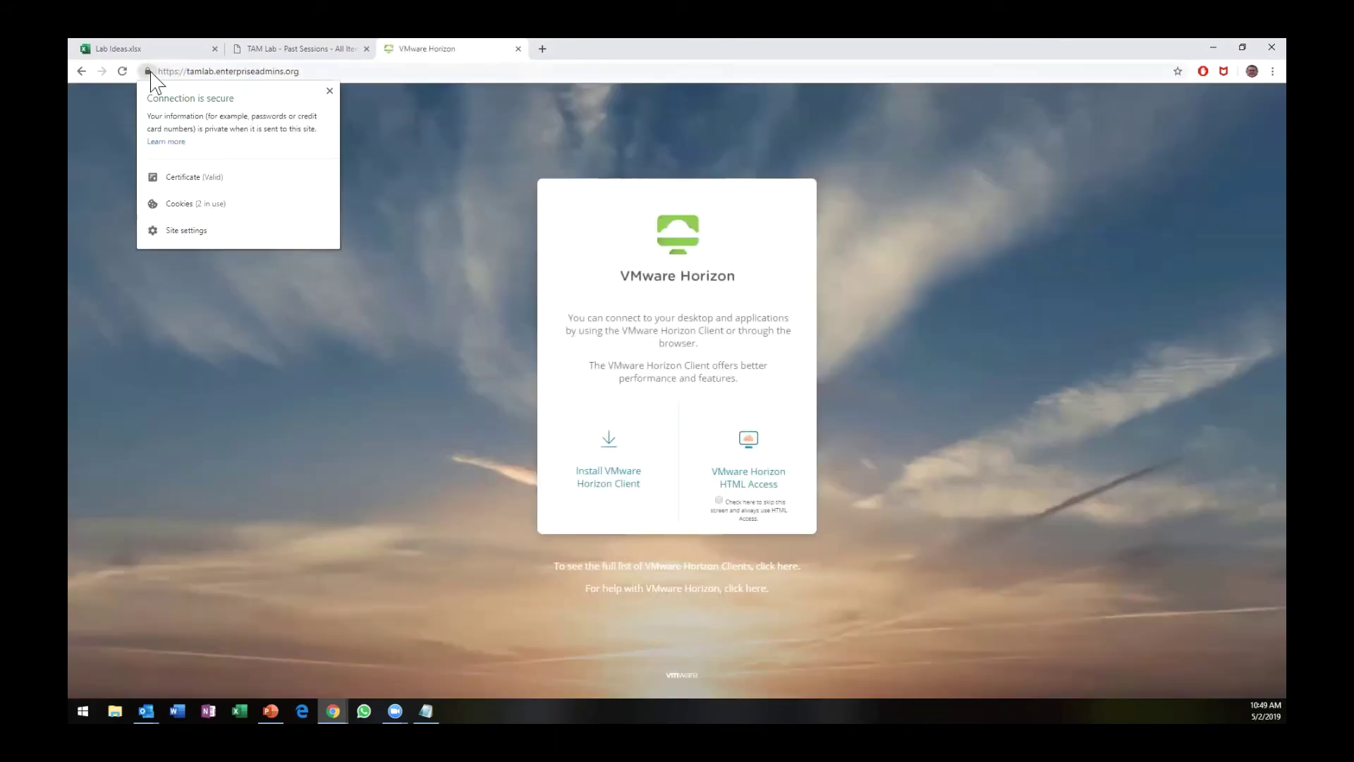
{"action": "left_click", "coordinate": [331, 71]}
{"action": "key", "text": "Escape"}
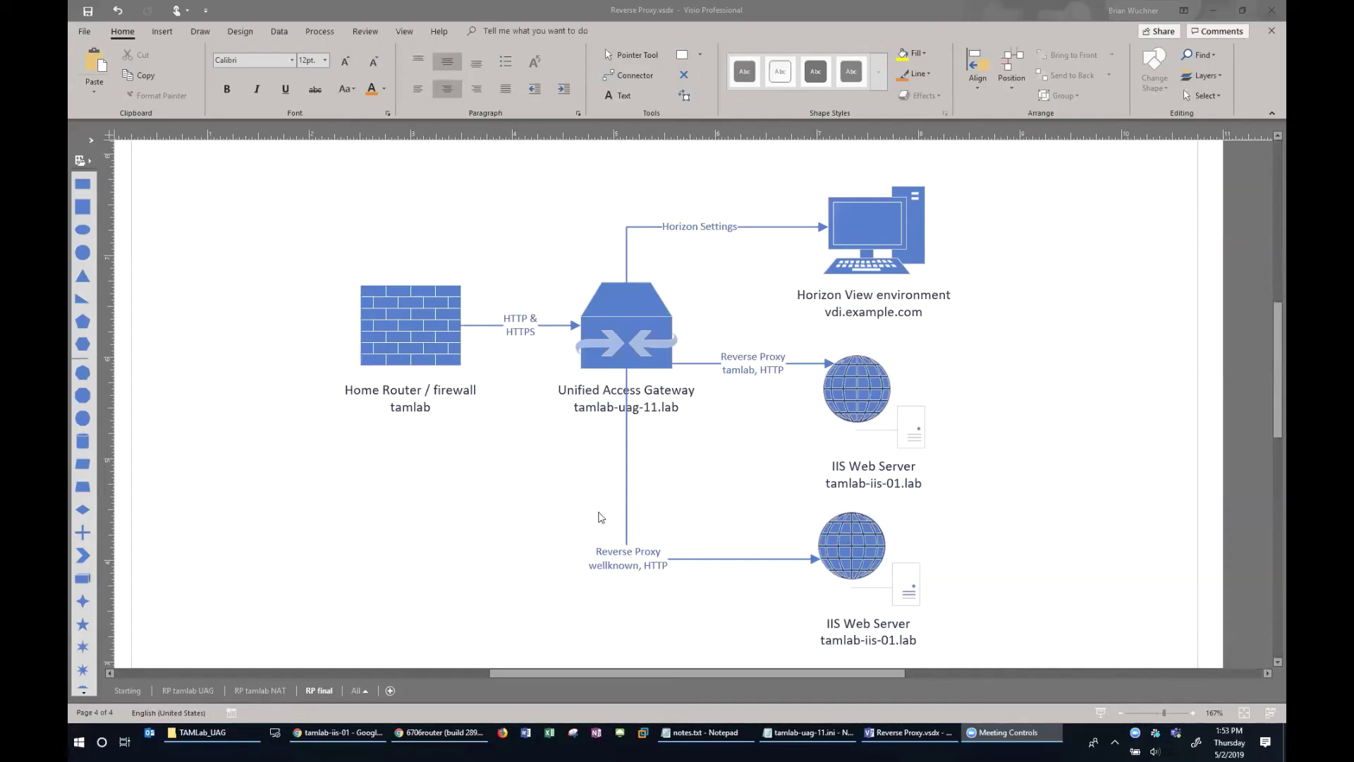
{"action": "left_click", "coordinate": [127, 693]}
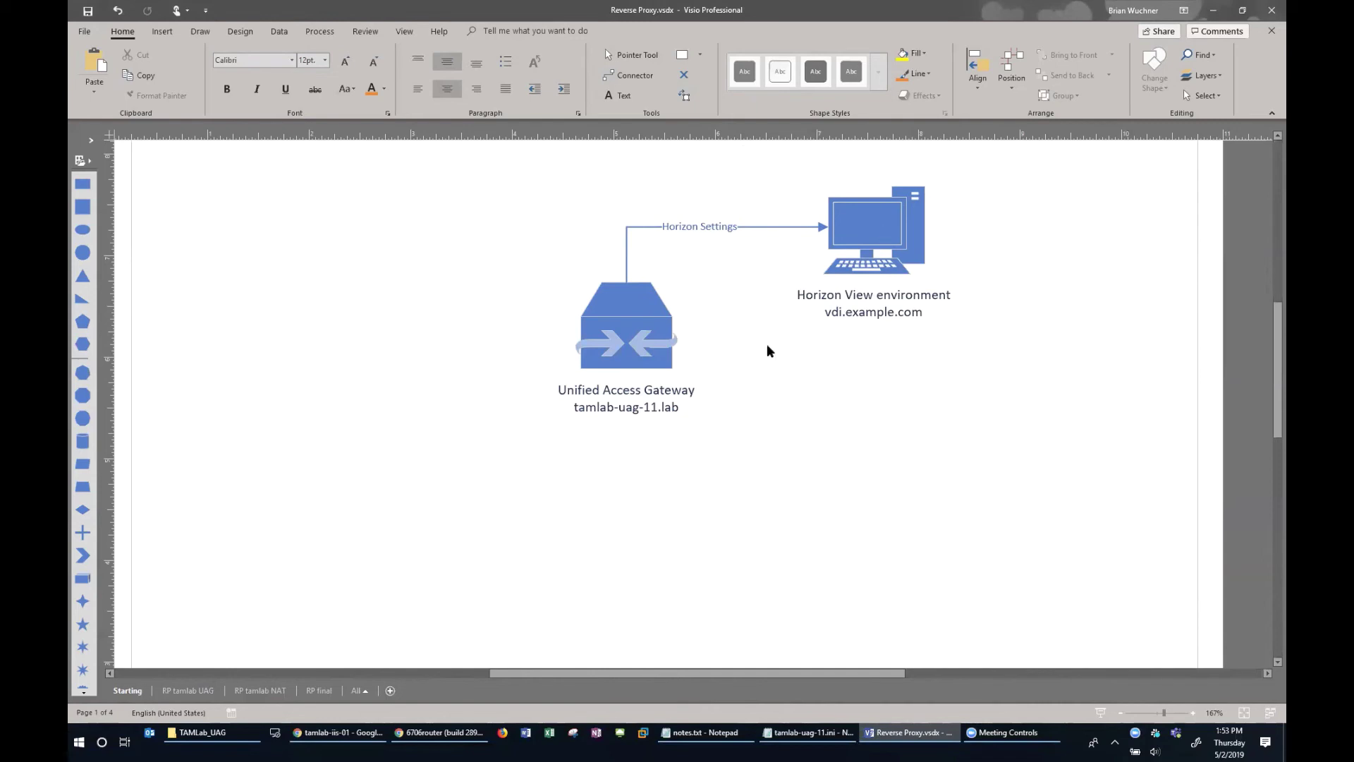
{"action": "left_click", "coordinate": [188, 691]}
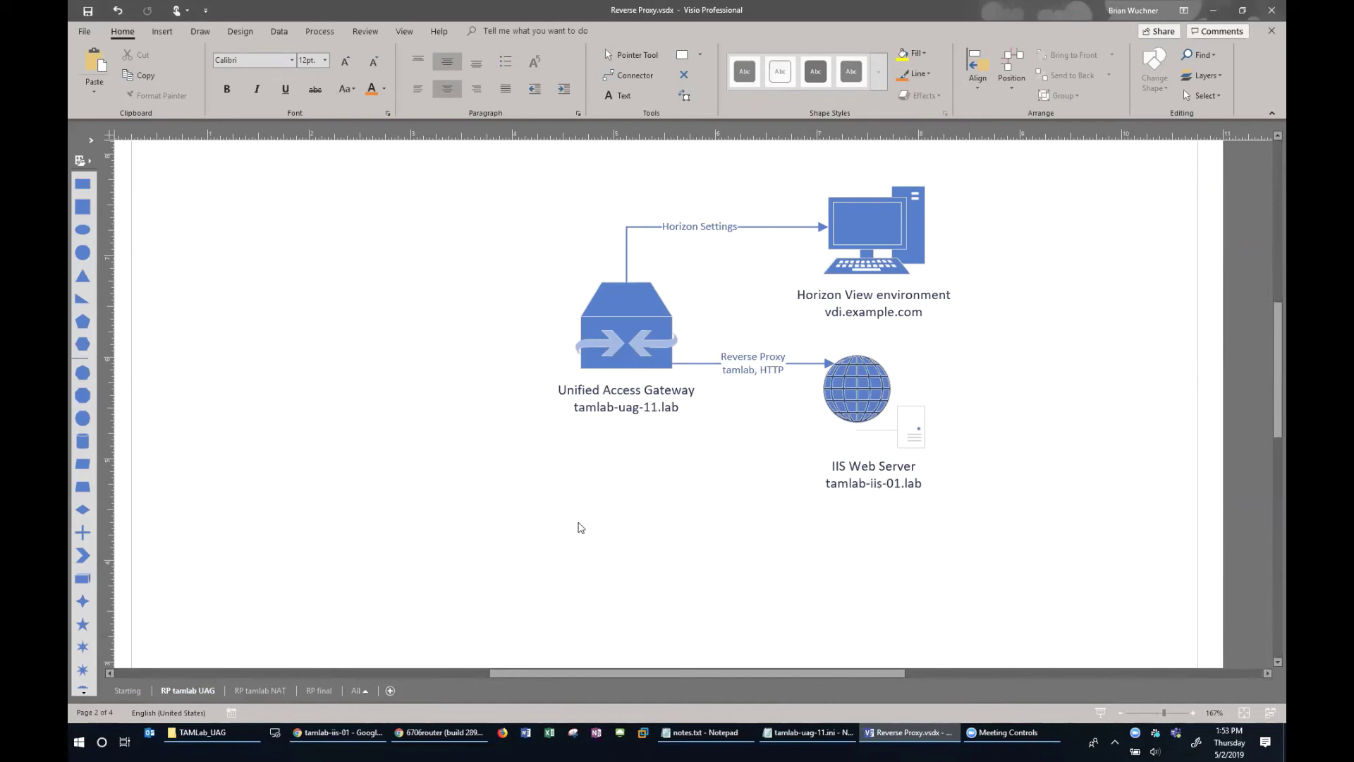
{"action": "left_click", "coordinate": [259, 690]}
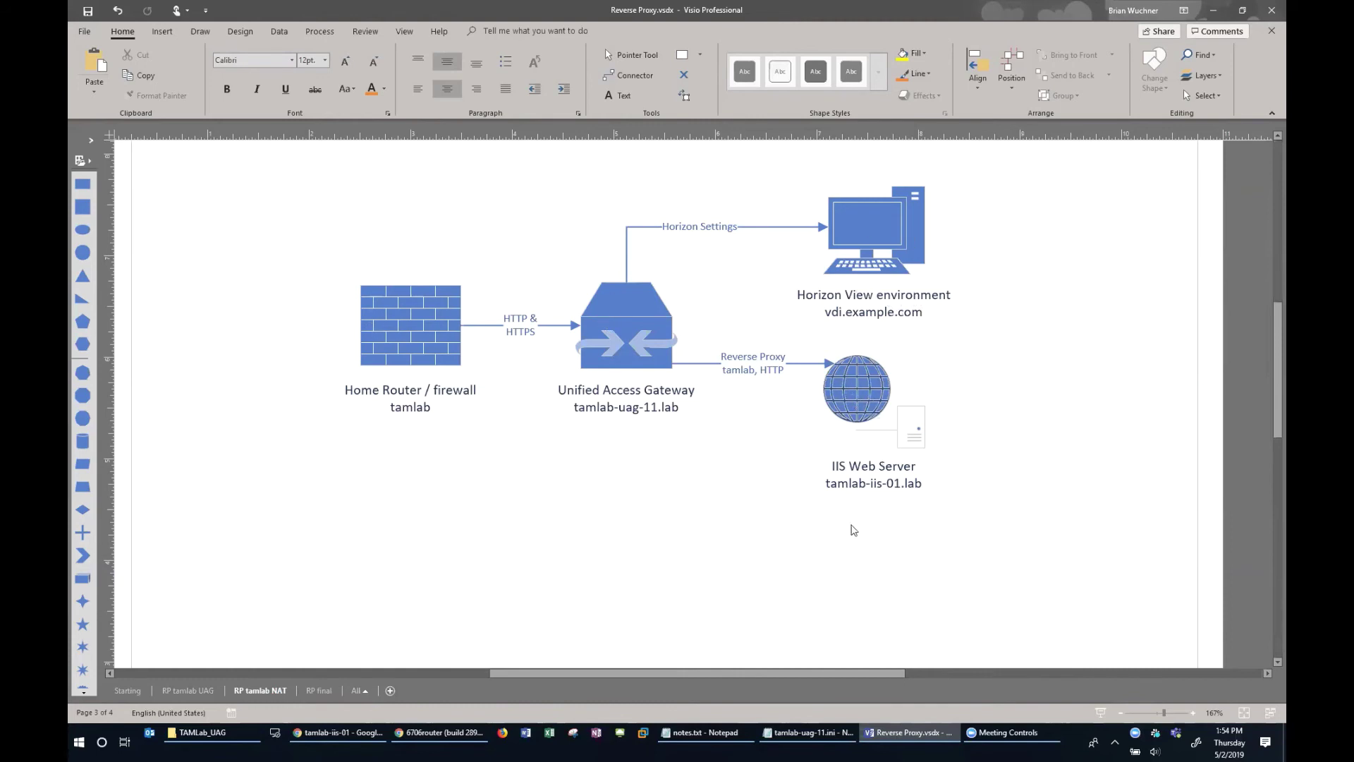
{"action": "left_click", "coordinate": [318, 694]}
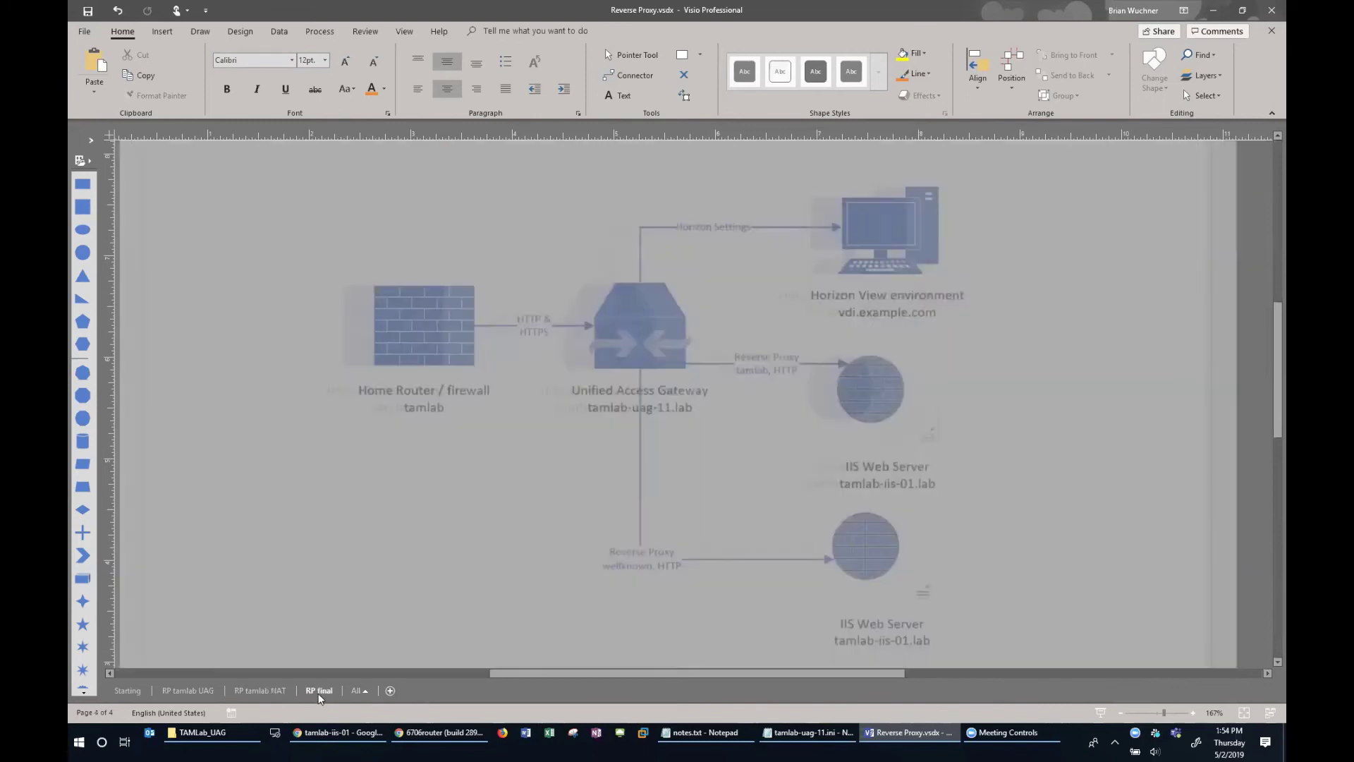
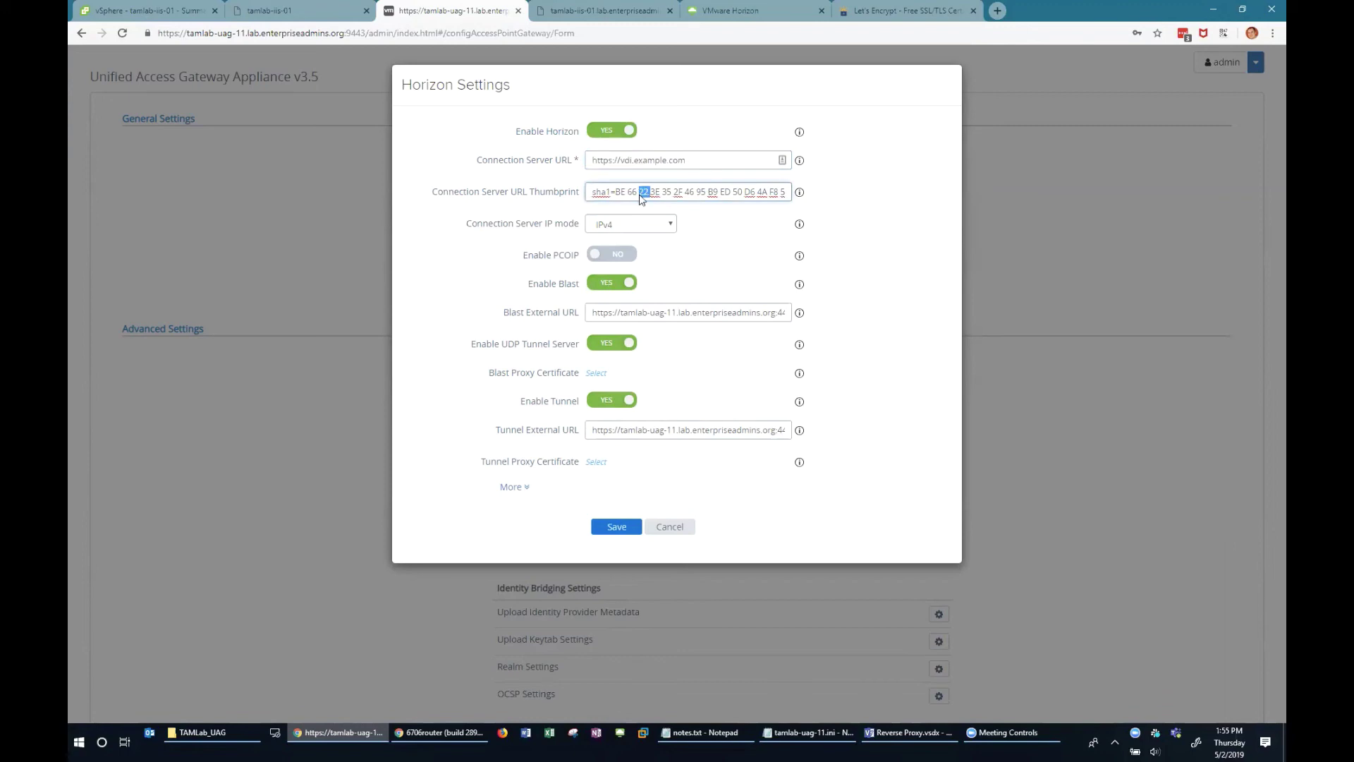
- Leave Horizon settings unsaved and inspect the tamlab reverse proxy instance's destination URL
{"action": "left_click", "coordinate": [670, 529]}
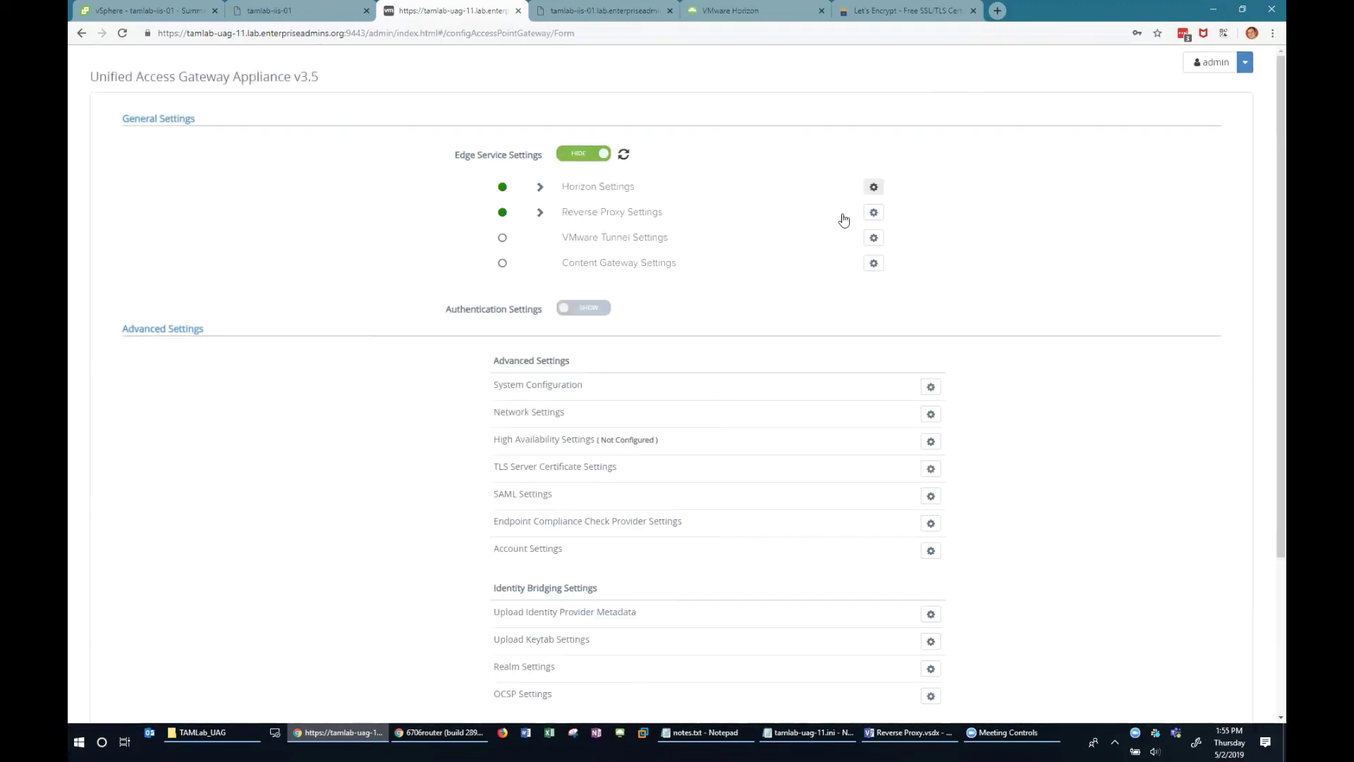
{"action": "left_click", "coordinate": [874, 213]}
{"action": "left_click", "coordinate": [725, 182]}
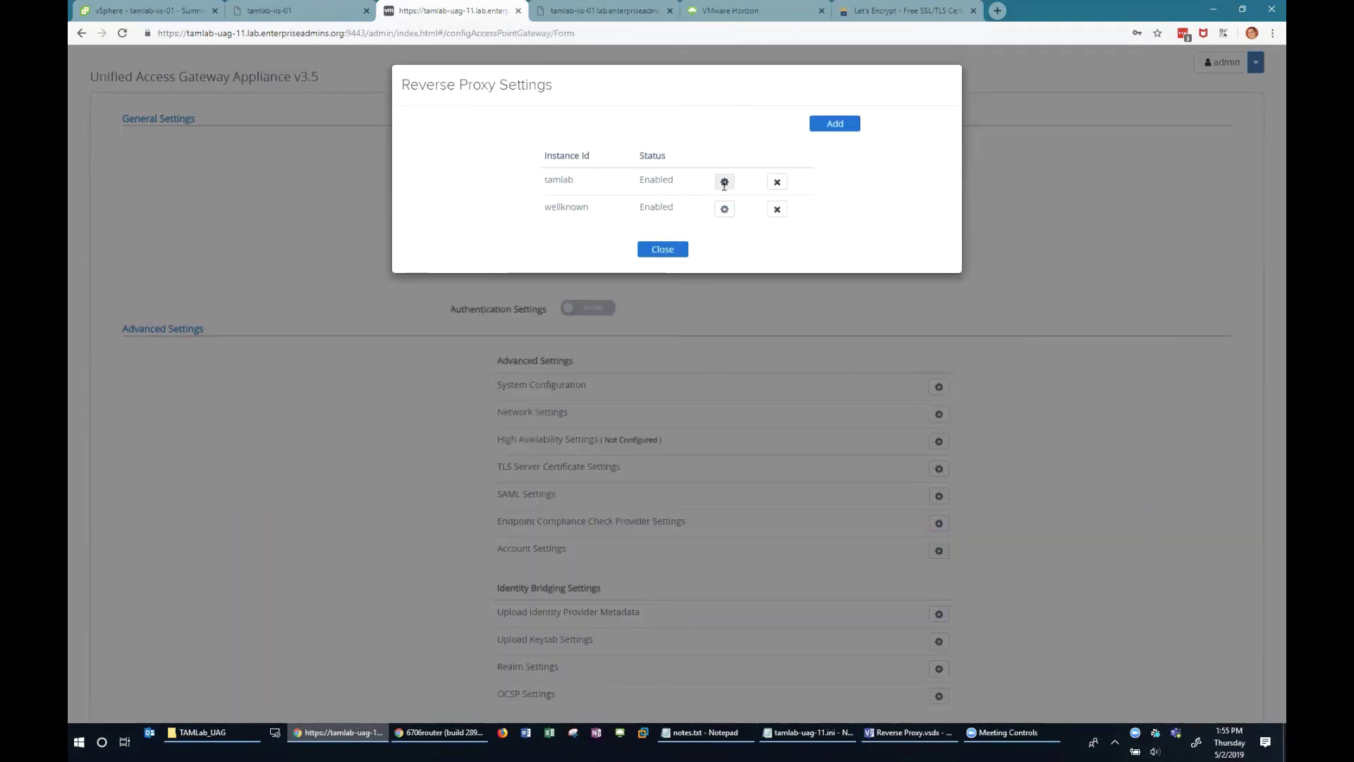
{"action": "left_click_drag", "start_coordinate": [605, 193], "coordinate": [582, 199]}
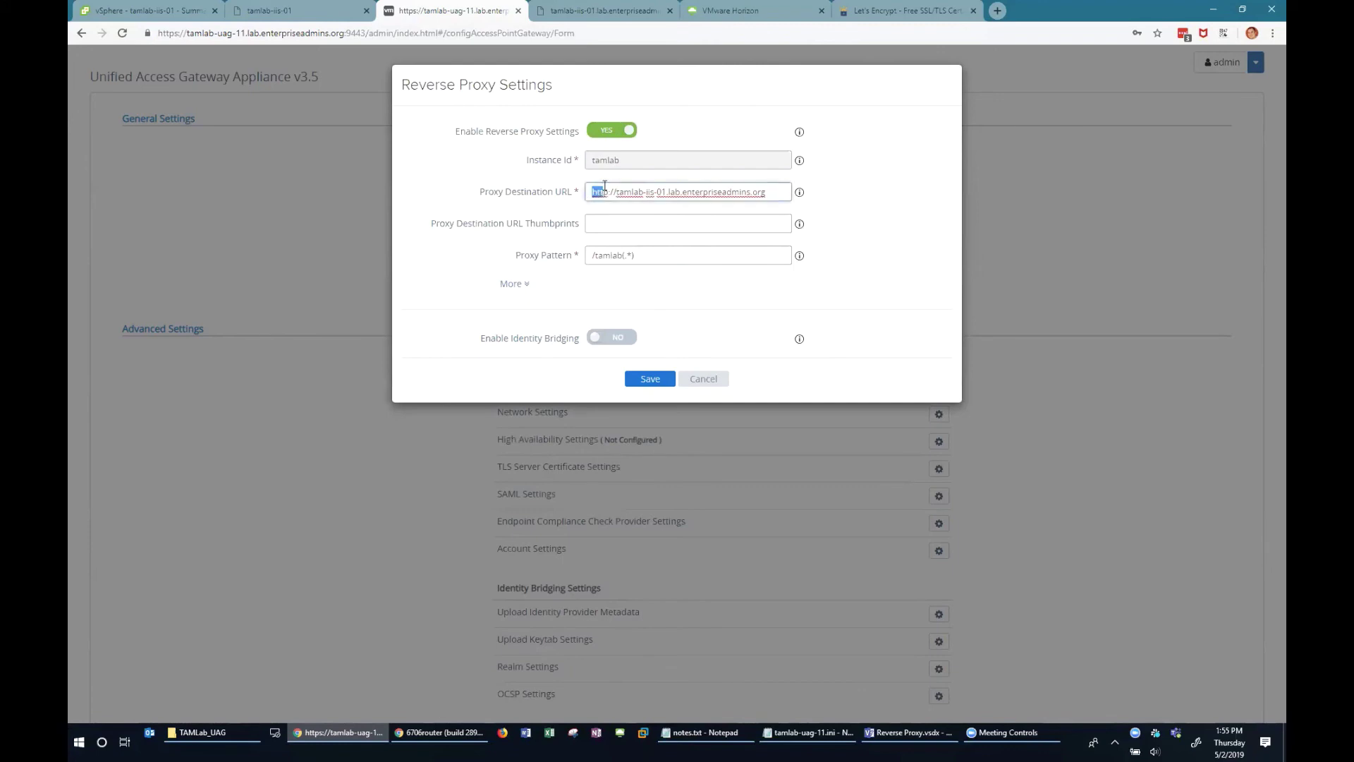
{"action": "left_click", "coordinate": [607, 223]}
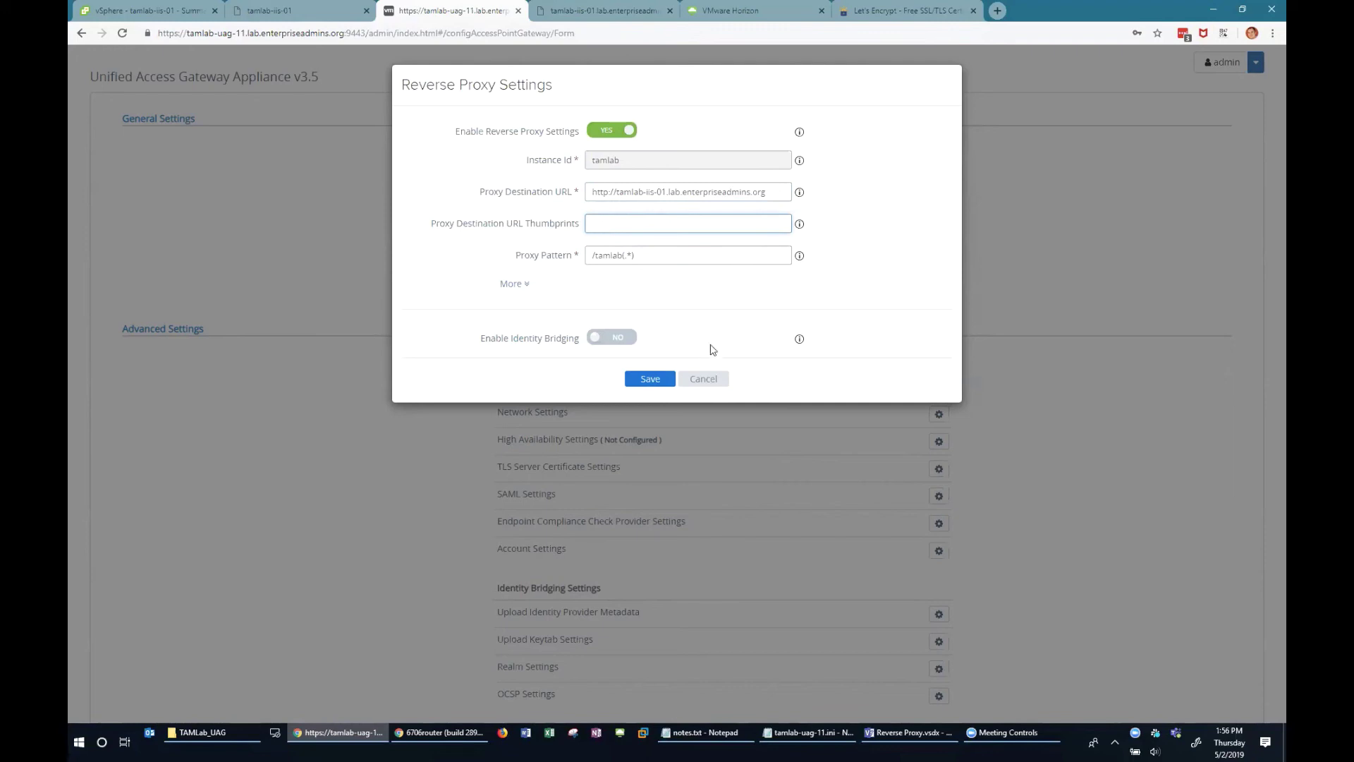
{"action": "left_click", "coordinate": [706, 380]}
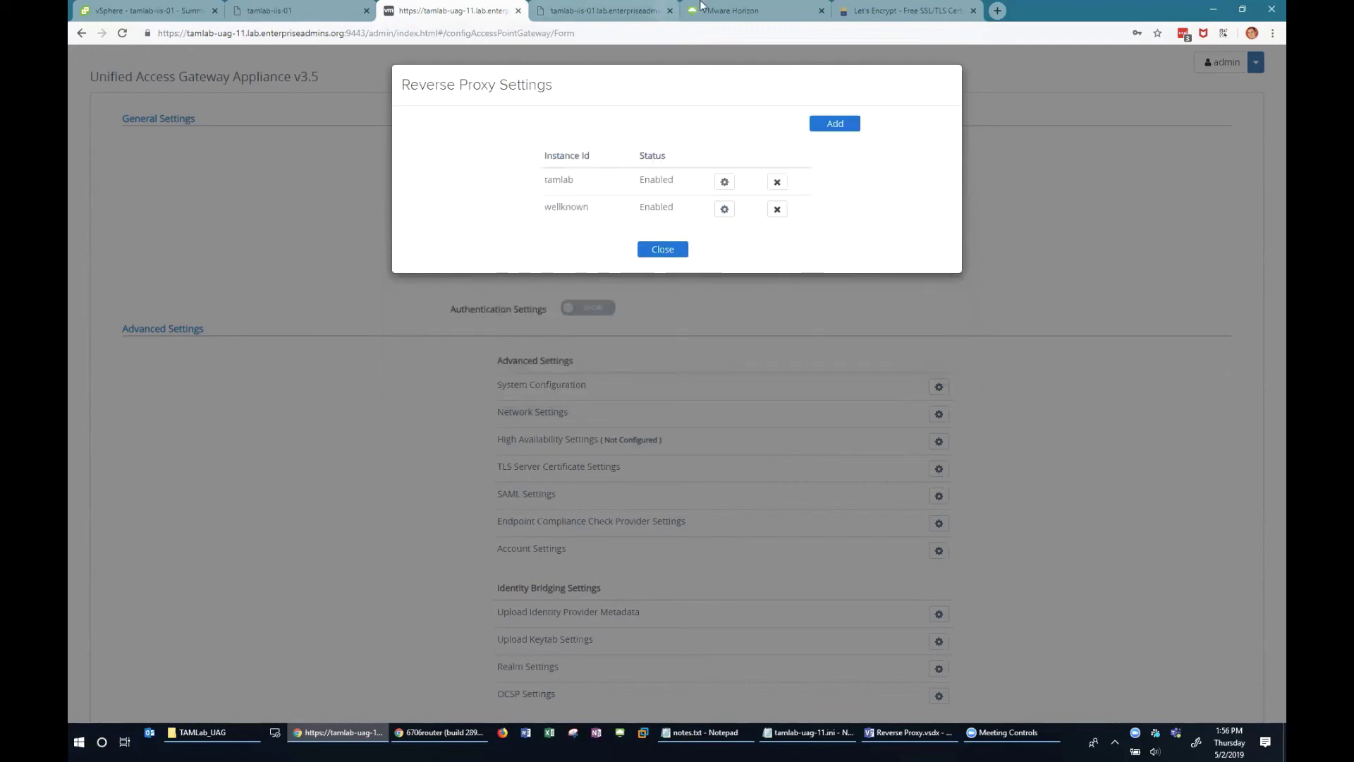
- Switch browser tabs over to the tamlab-iis-01 console
{"action": "left_click", "coordinate": [727, 11]}
{"action": "left_click", "coordinate": [448, 10]}
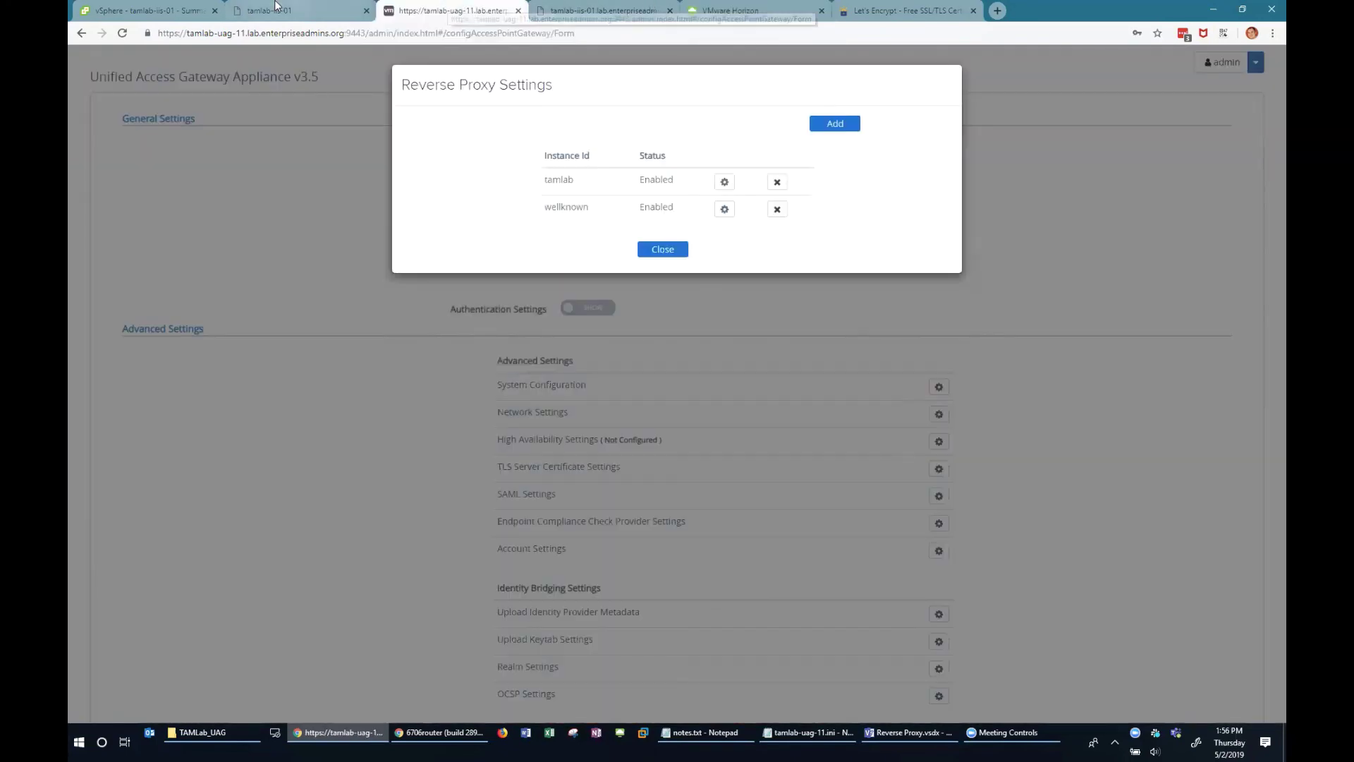
{"action": "left_click", "coordinate": [300, 10]}
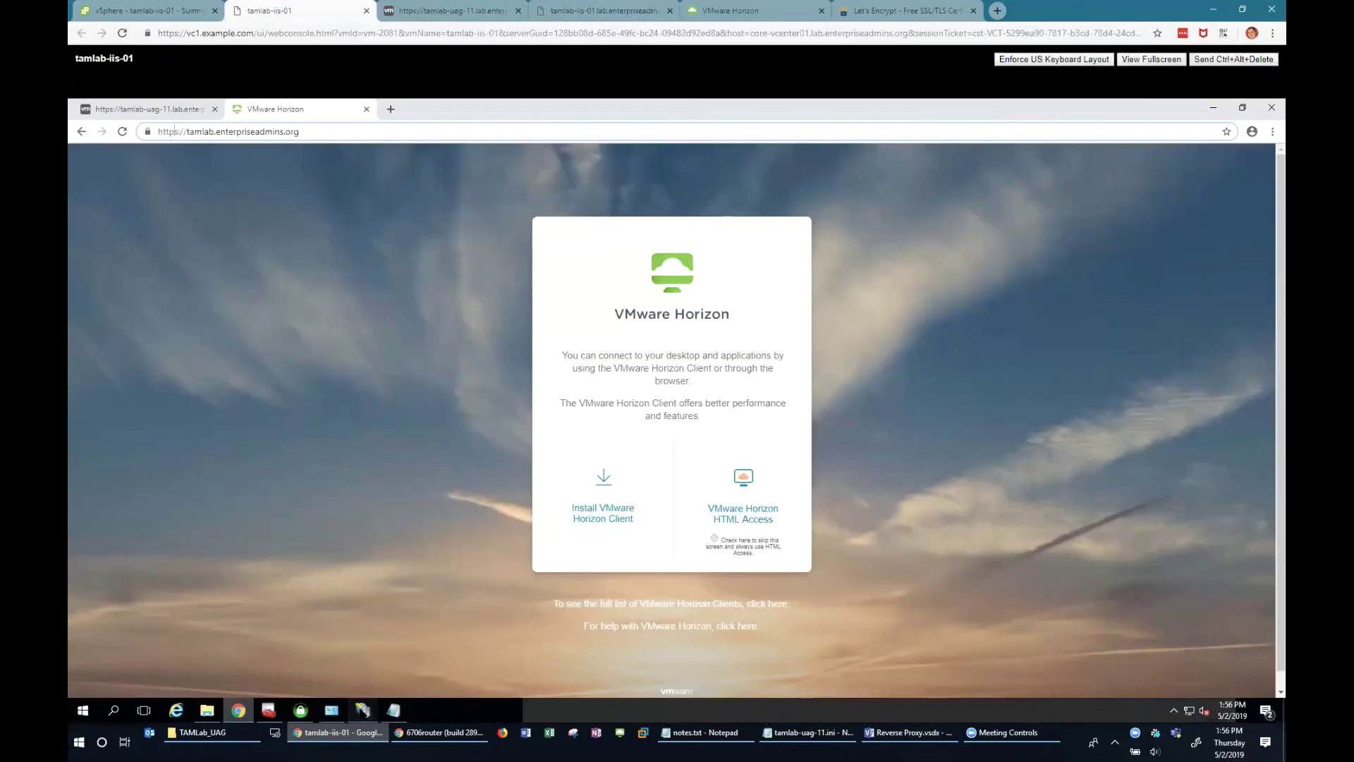
- Start a new https binding on port 443 for the Default Web Site
{"action": "left_click", "coordinate": [362, 709]}
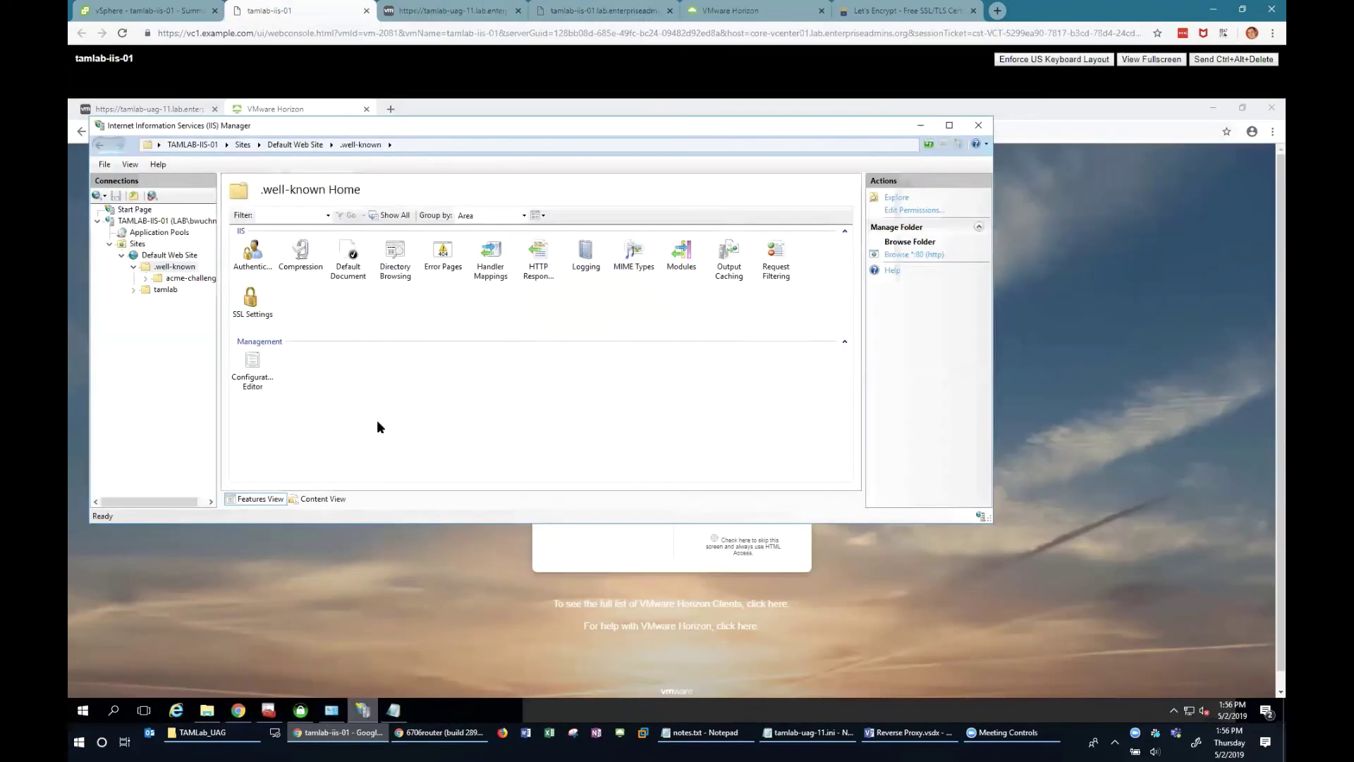
{"action": "left_click", "coordinate": [164, 255]}
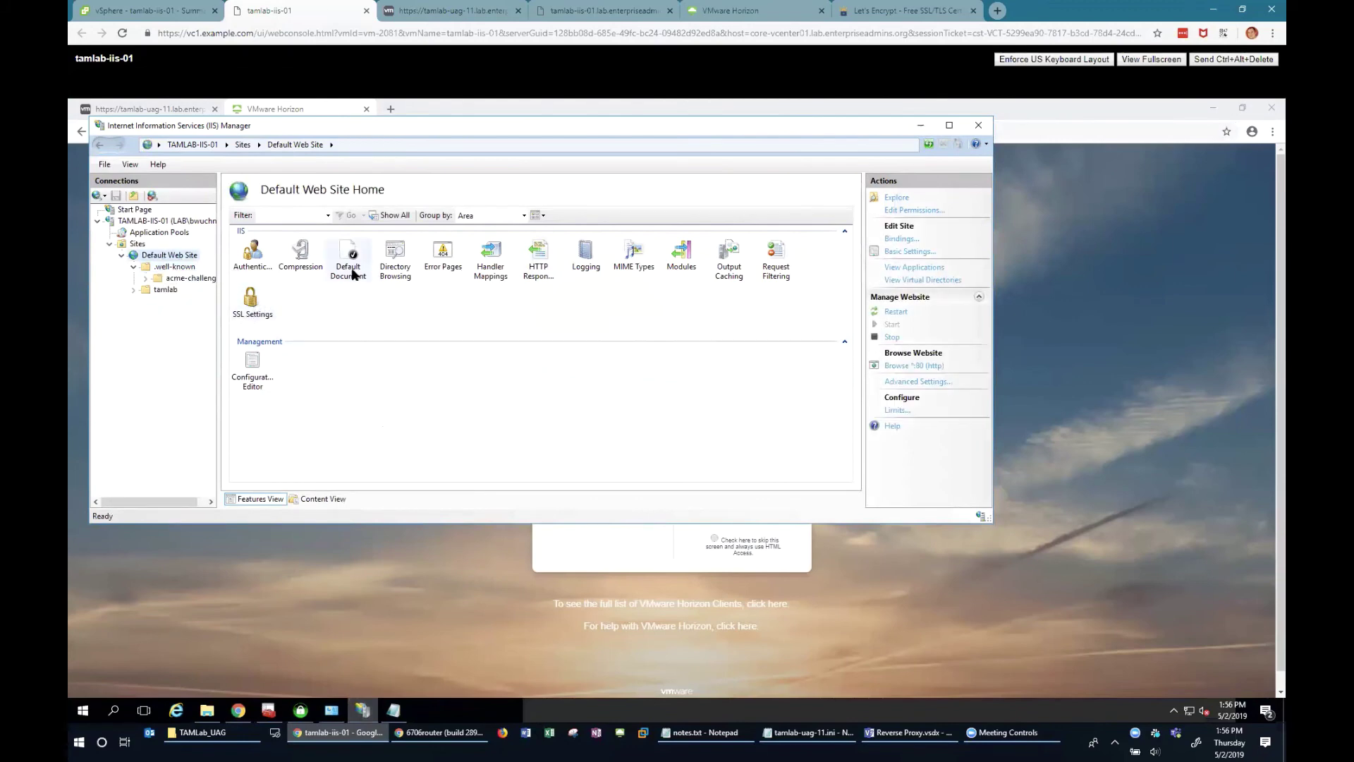
{"action": "left_click", "coordinate": [902, 239]}
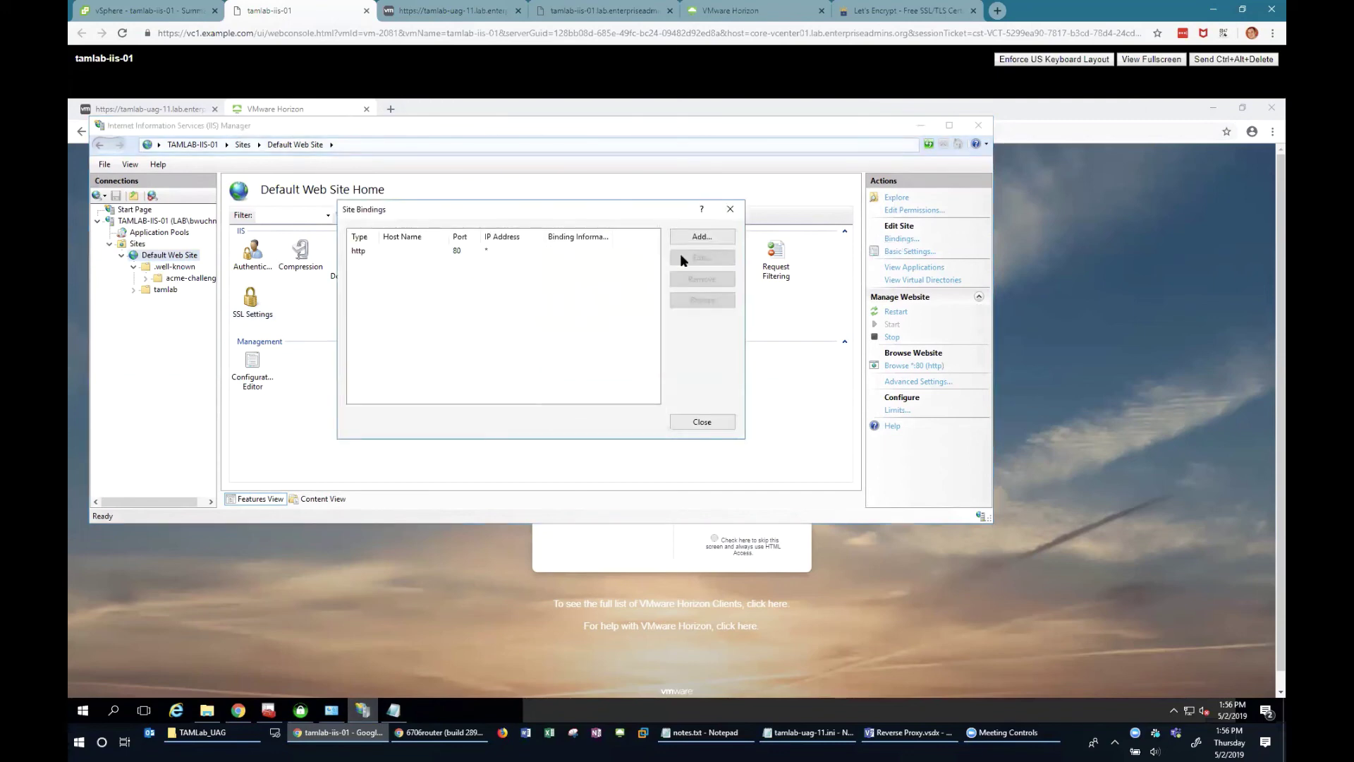
{"action": "left_click", "coordinate": [694, 237]}
{"action": "left_click", "coordinate": [466, 267]}
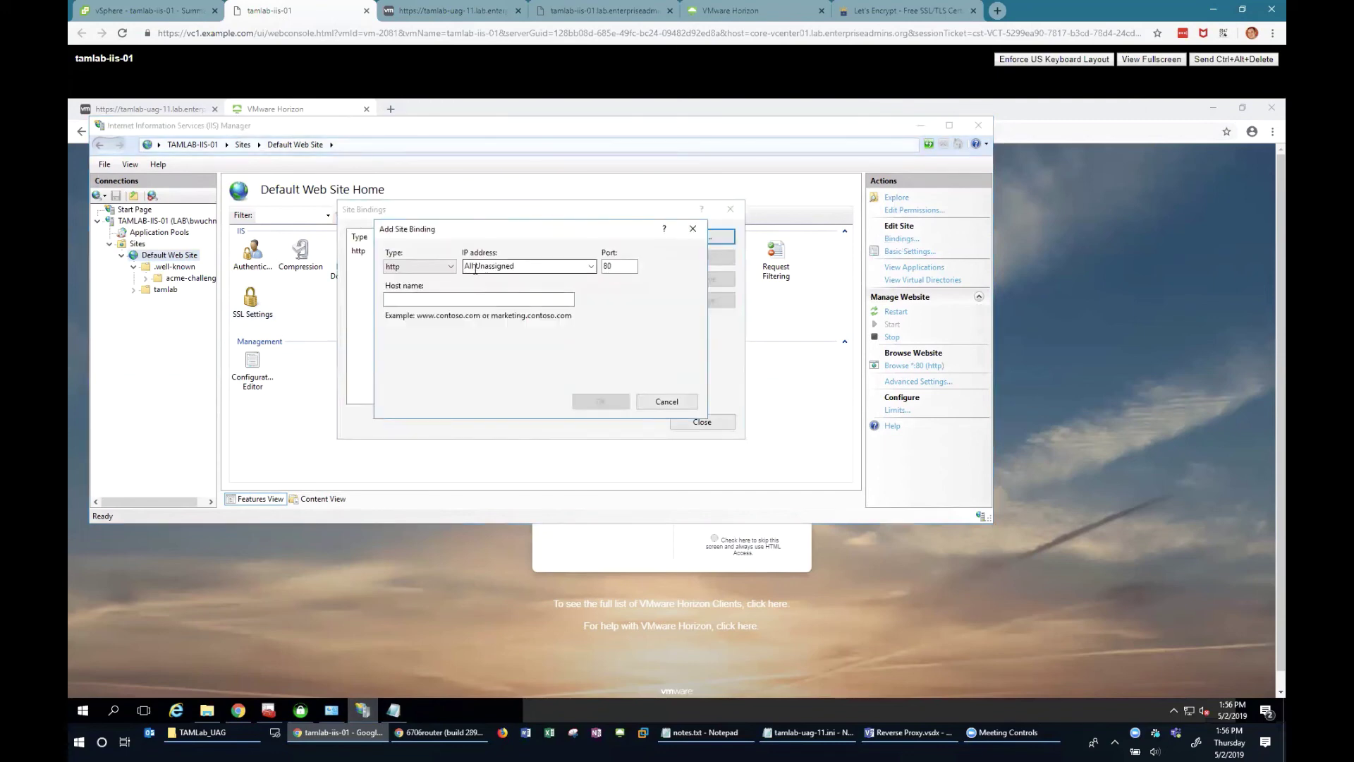
{"action": "left_click", "coordinate": [420, 267]}
{"action": "left_click", "coordinate": [407, 285]}
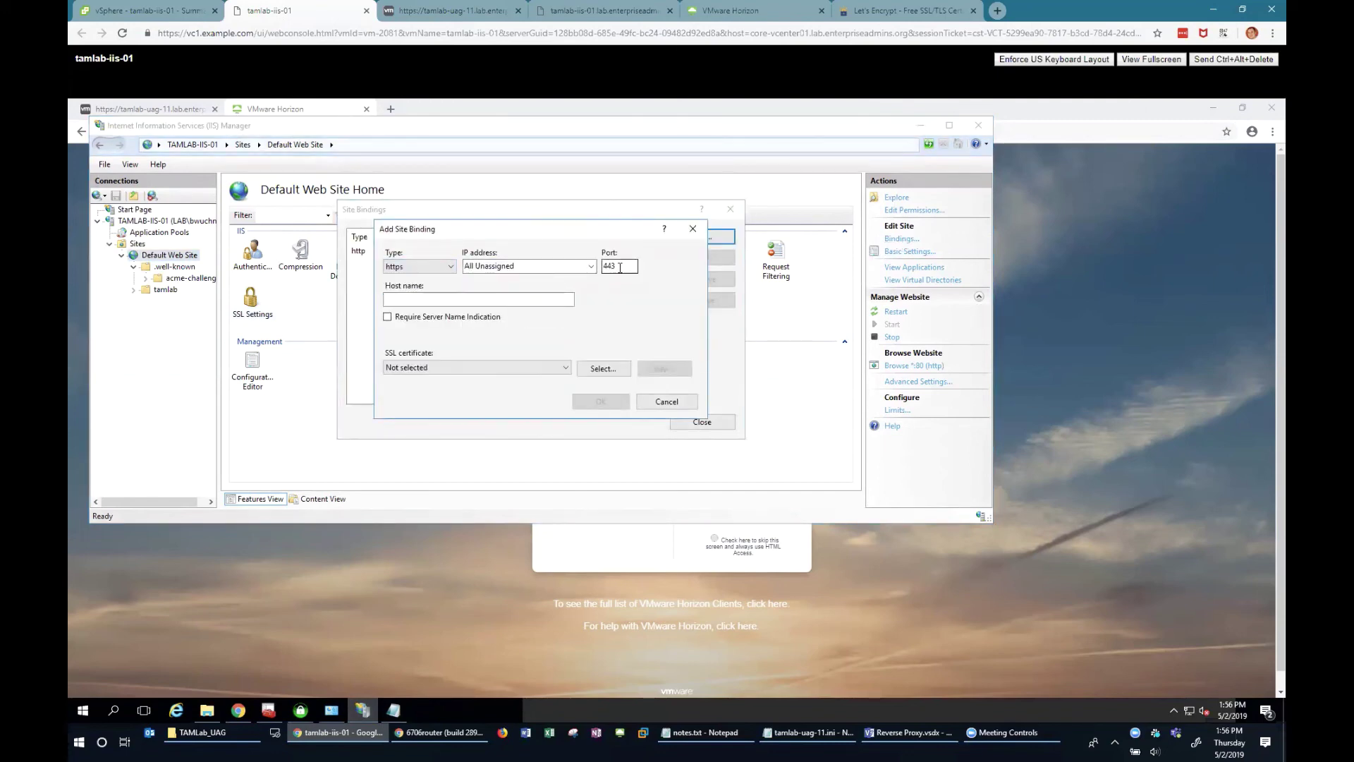
- Assign the tamlab.enterpriseadmins.org Certify certificate to the https binding and save it
{"action": "left_click", "coordinate": [476, 369]}
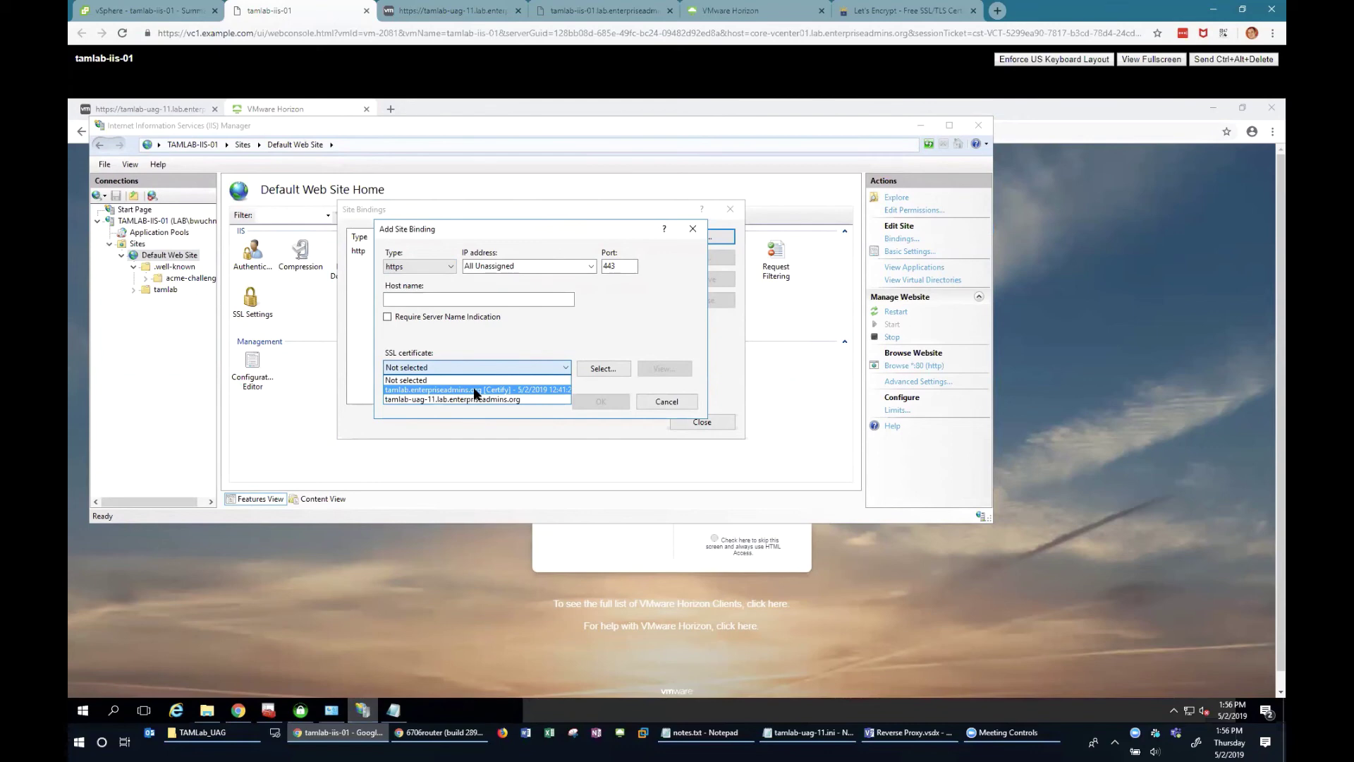
{"action": "left_click", "coordinate": [474, 390]}
{"action": "left_click", "coordinate": [668, 368]}
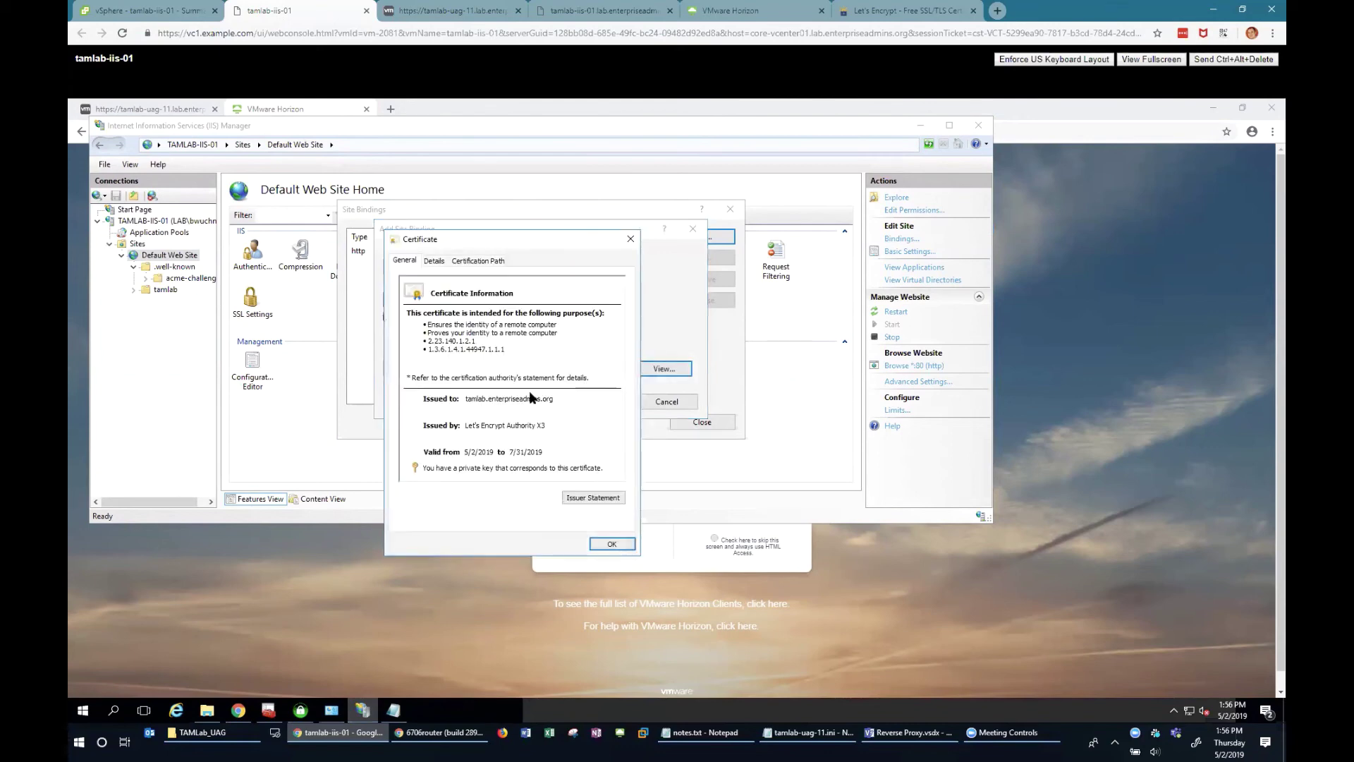
{"action": "left_click", "coordinate": [611, 544]}
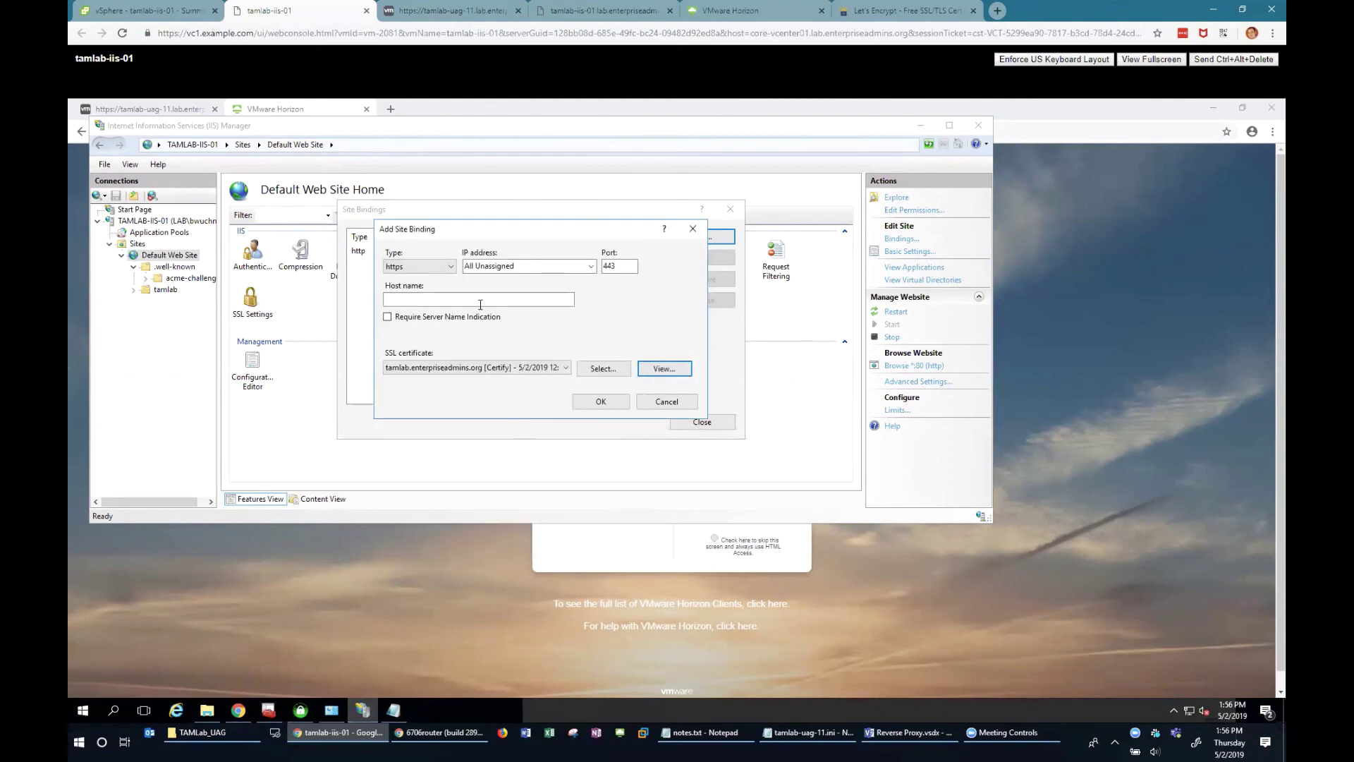
{"action": "left_click", "coordinate": [606, 402]}
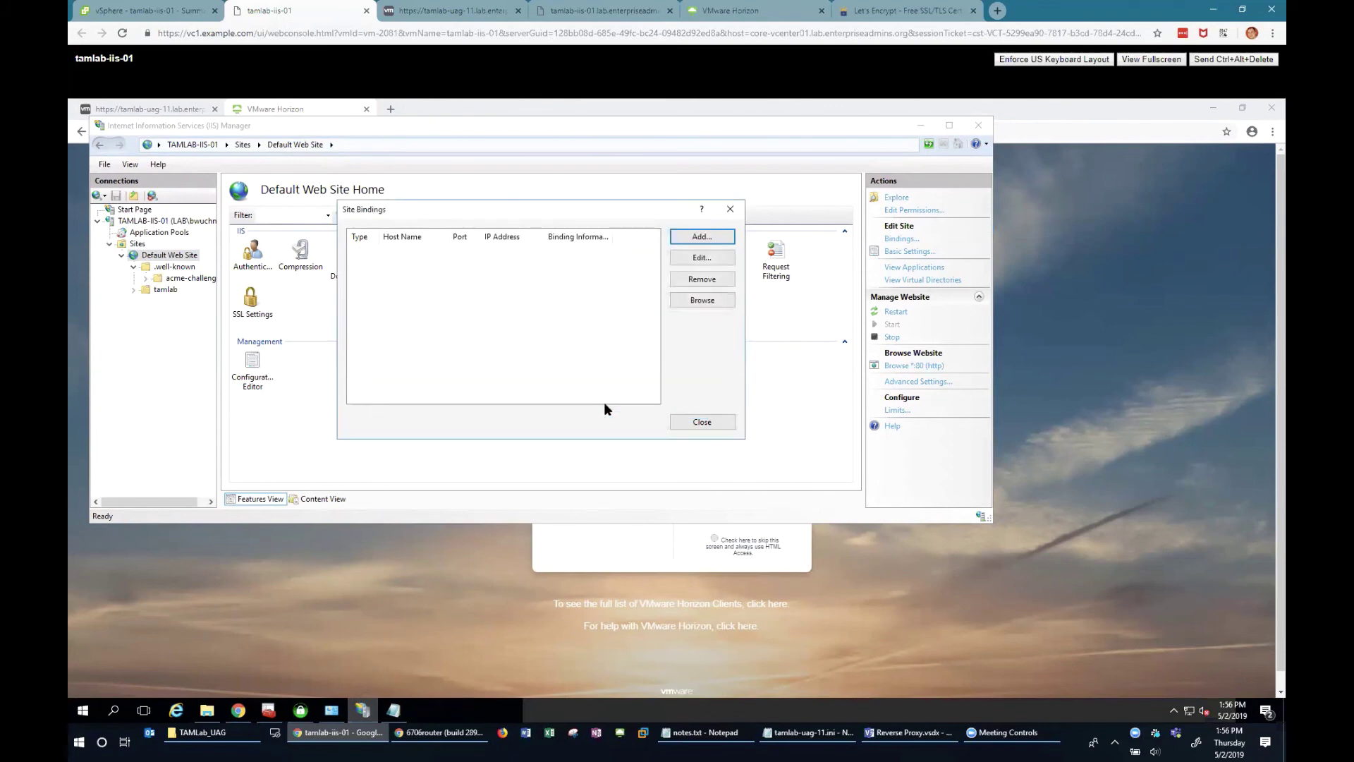
{"action": "left_click", "coordinate": [702, 422]}
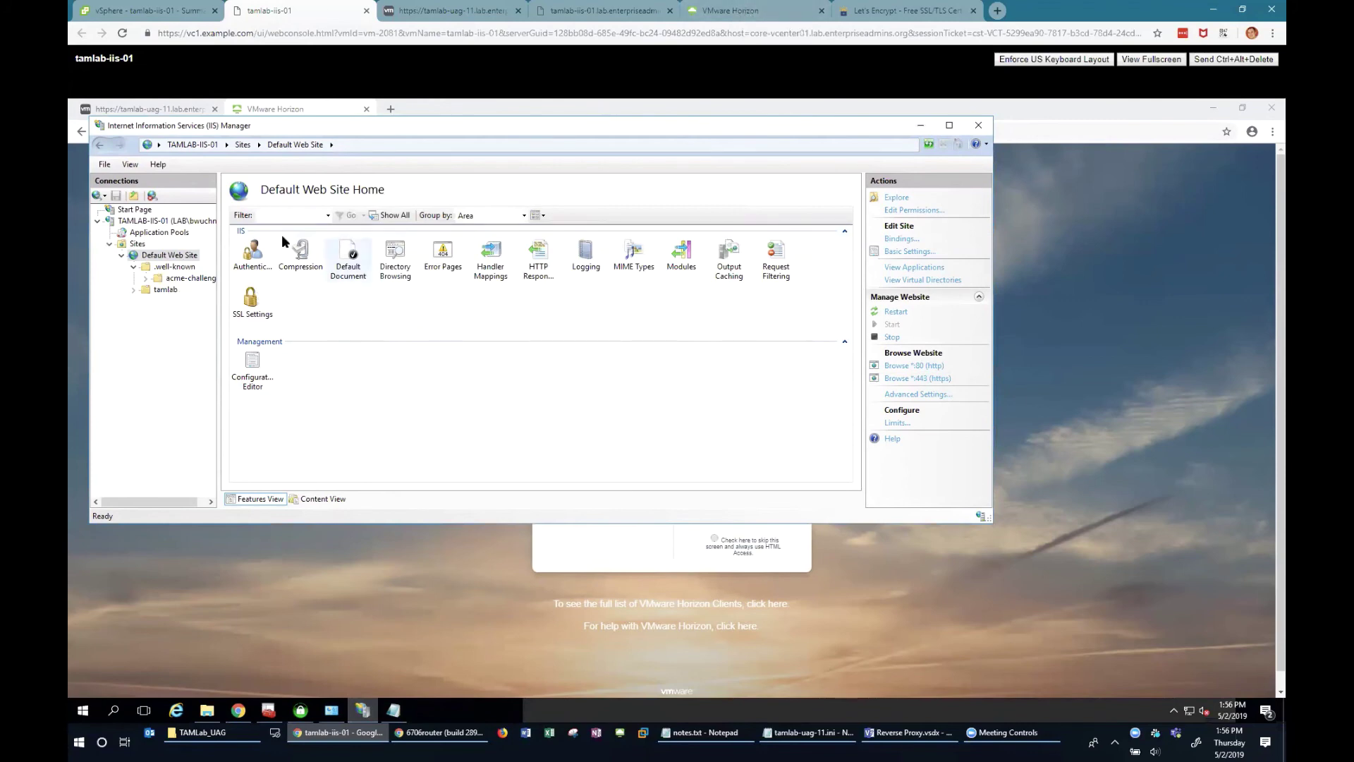
{"action": "left_click", "coordinate": [339, 110]}
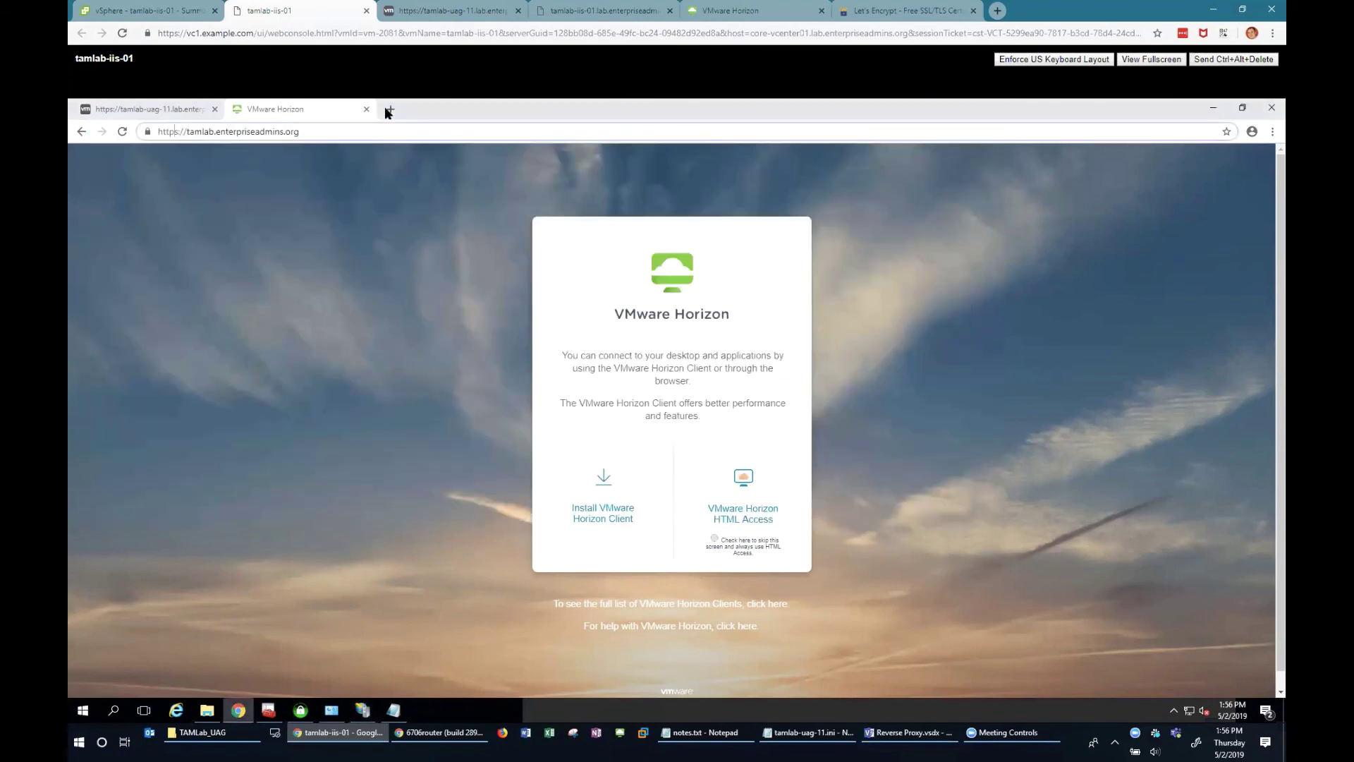
{"action": "key", "text": "ctrl+t"}
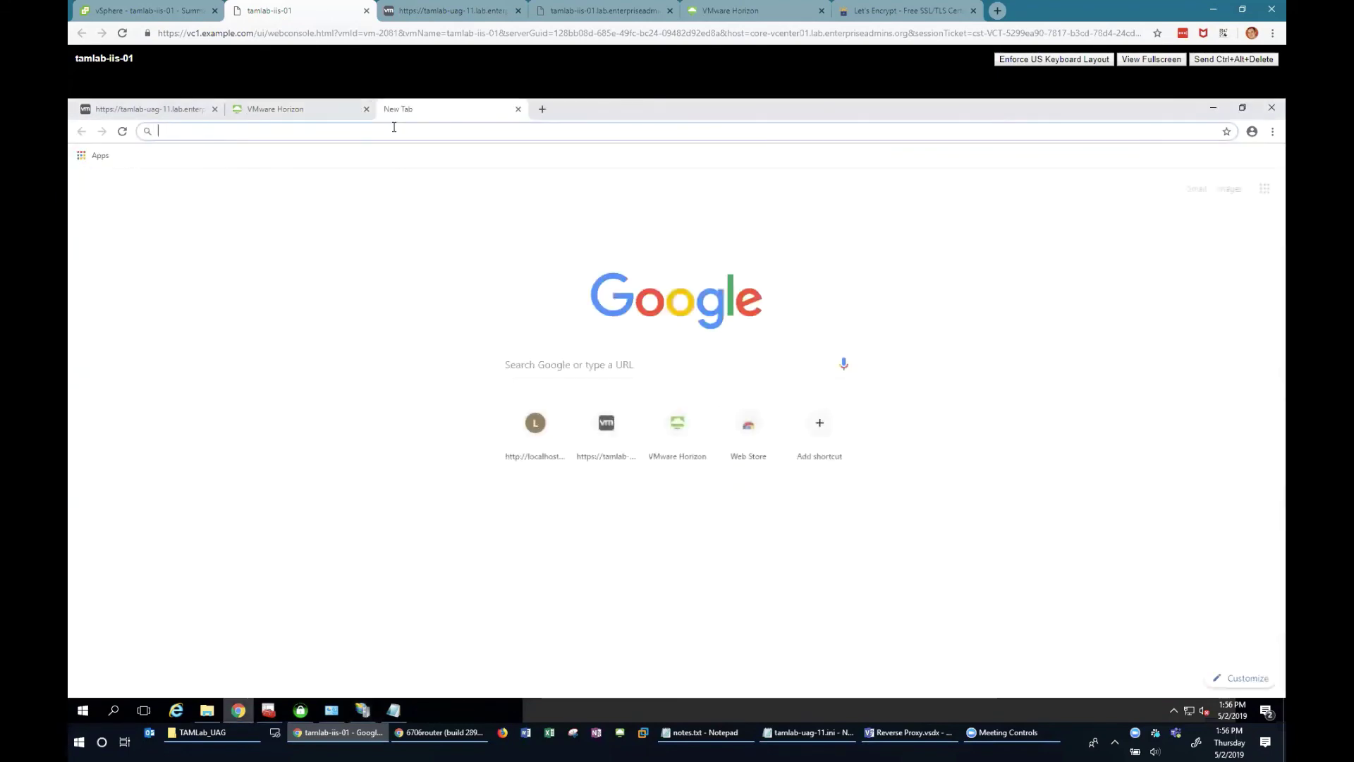
{"action": "type", "text": "https:"}
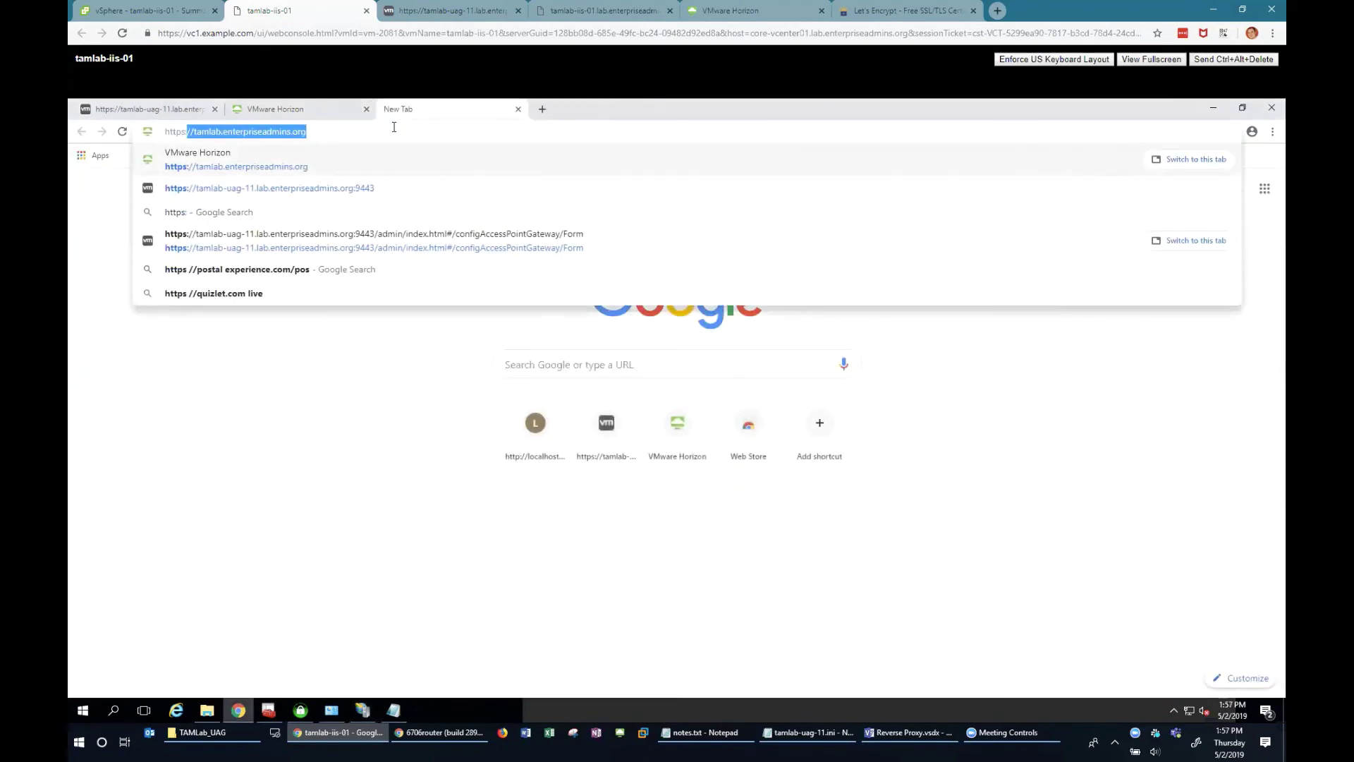
{"action": "type", "text": "//tamlab-"}
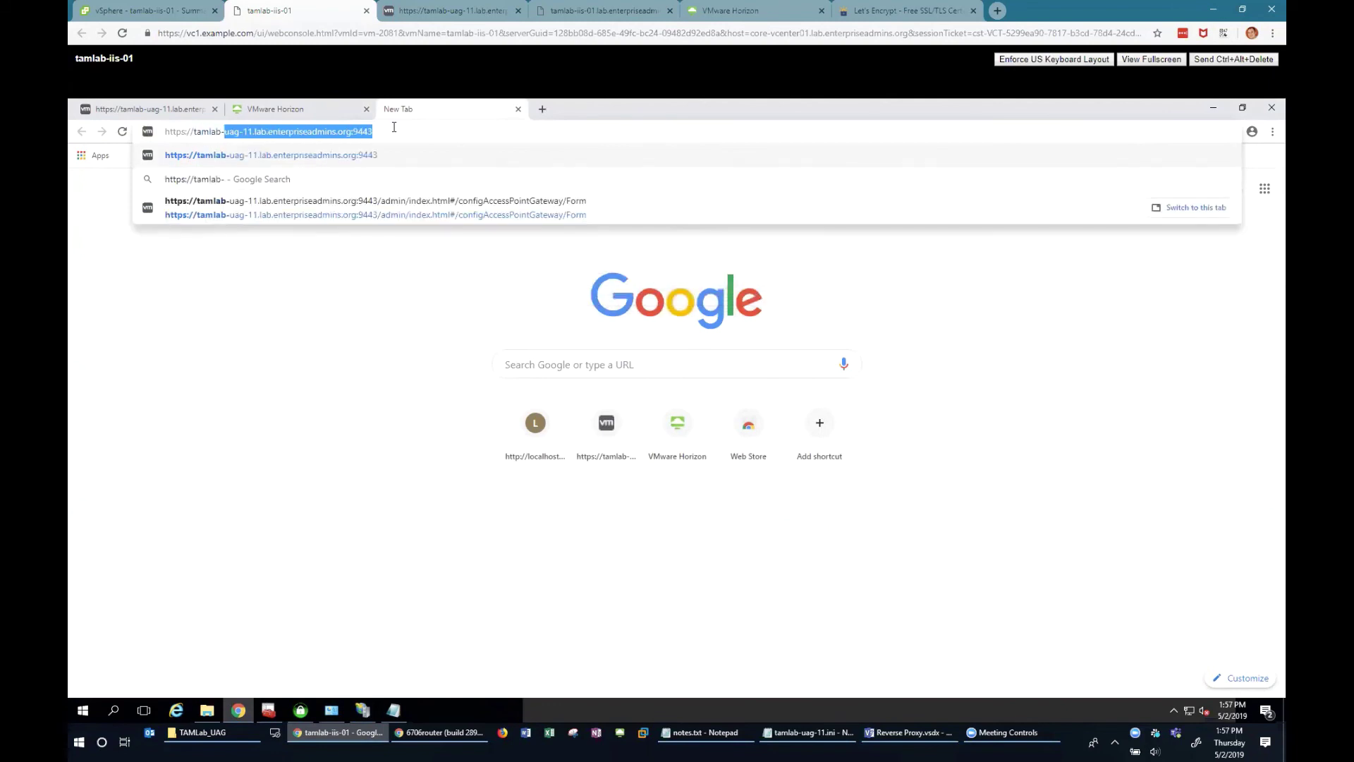
{"action": "key", "text": "BackSpace"}
{"action": "type", "text": "iis"}
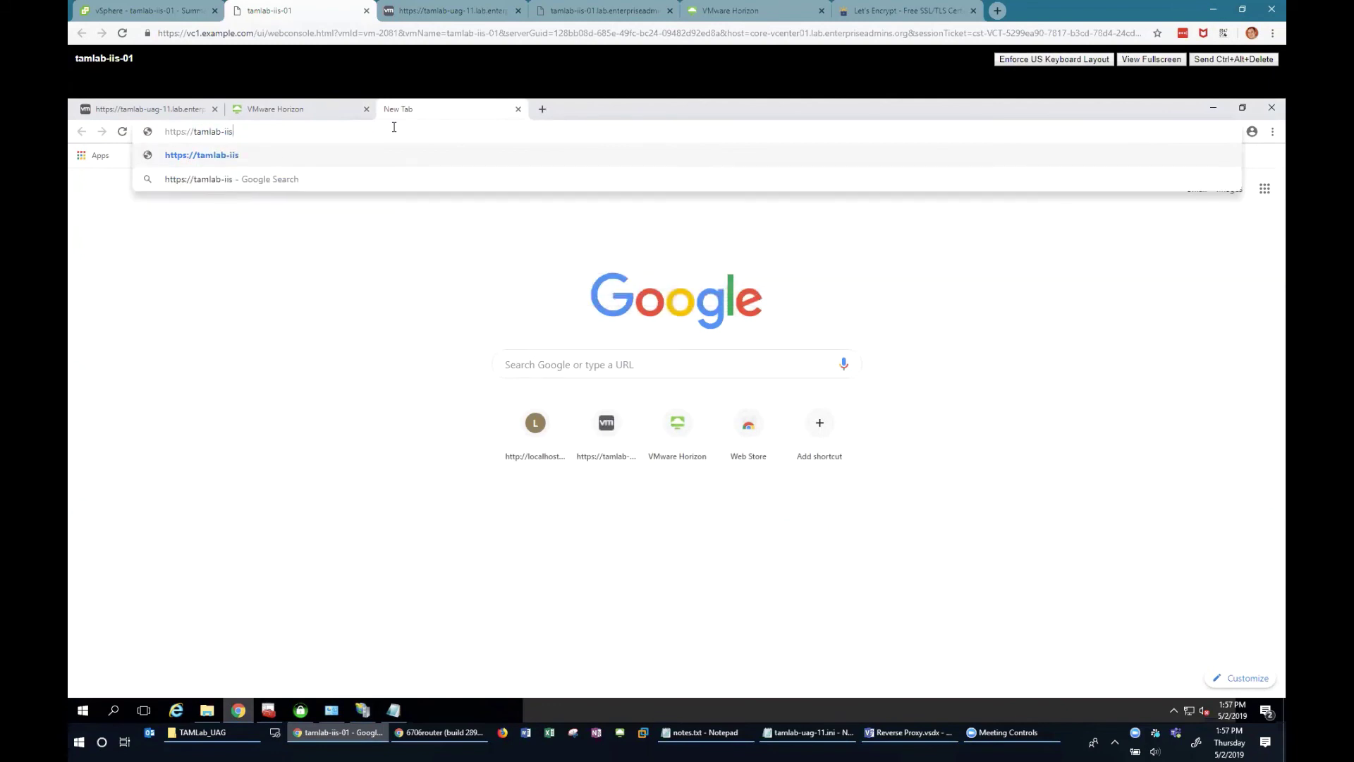
{"action": "type", "text": "-01.lab.en"}
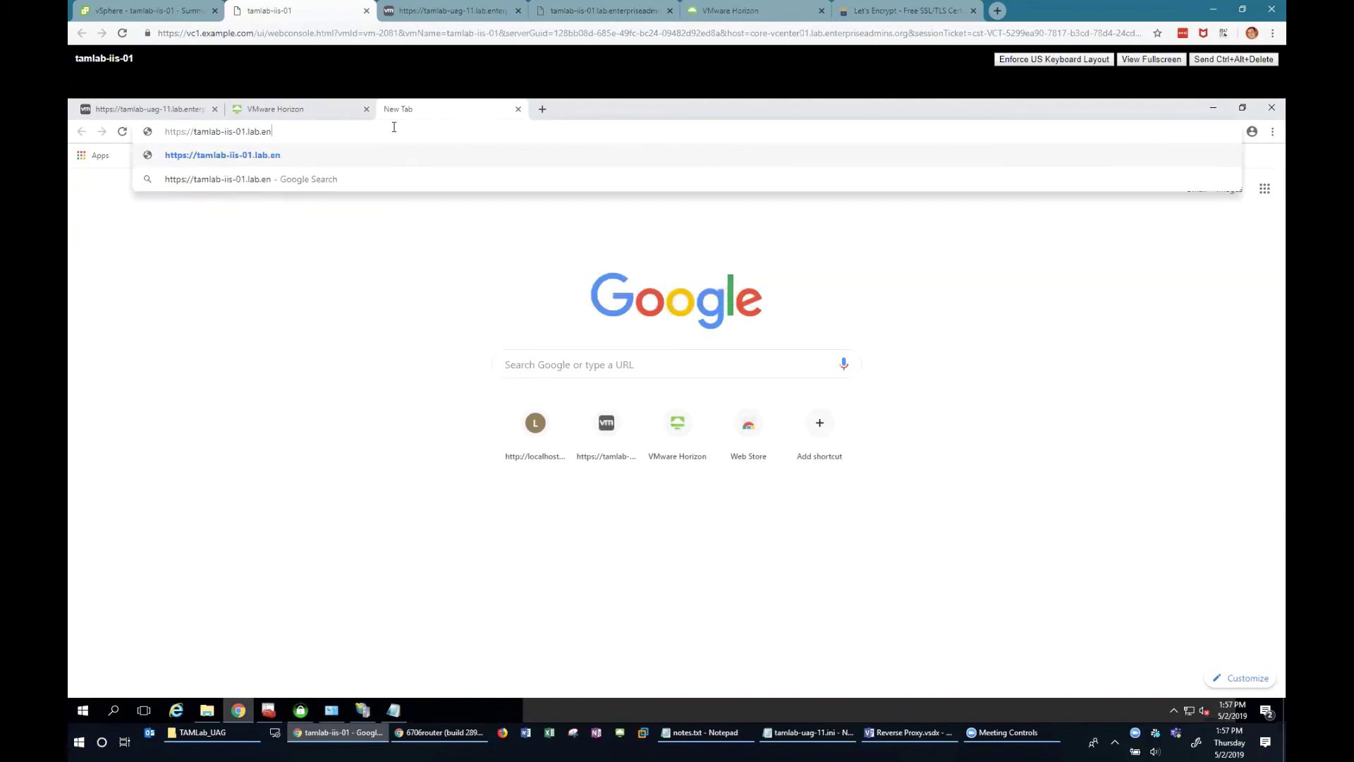
{"action": "type", "text": "terpriseadmins.or"}
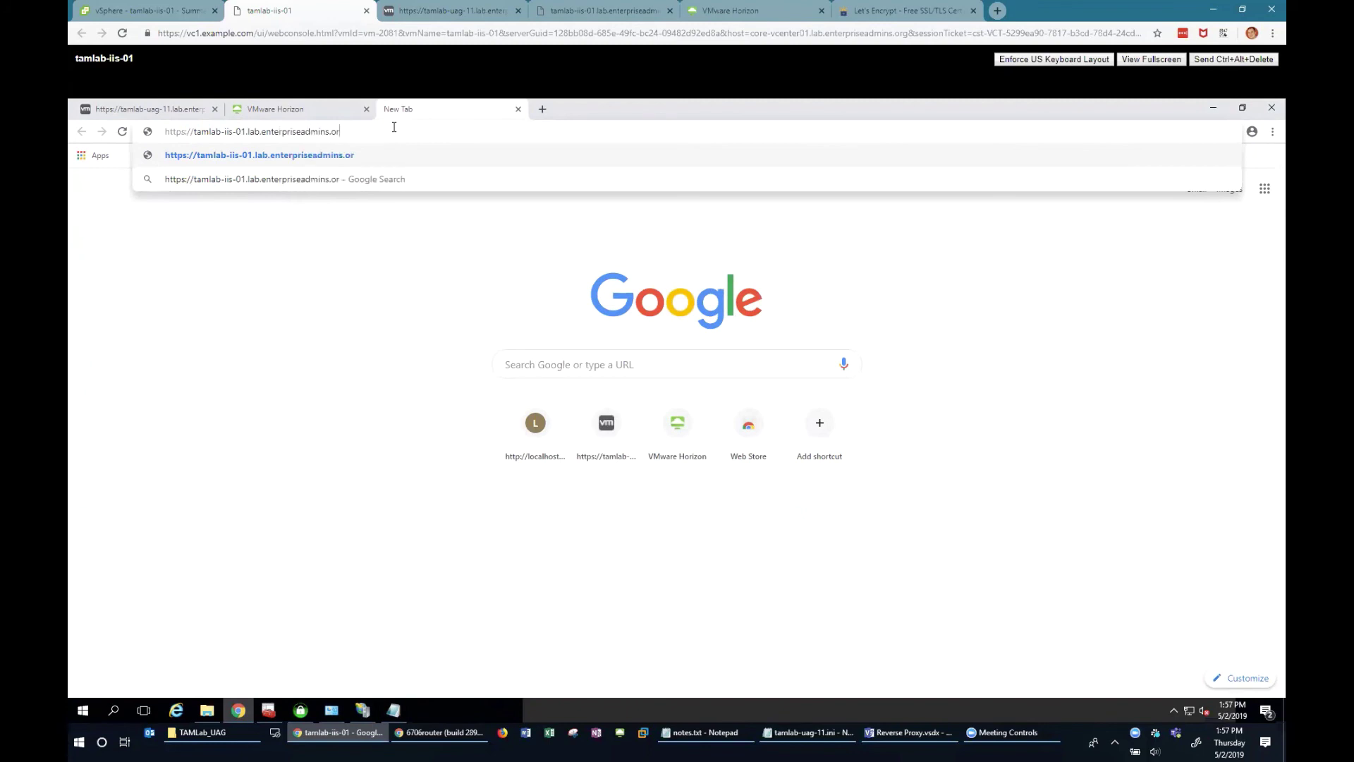
{"action": "type", "text": "g/tamlab"}
{"action": "key", "text": "Return"}
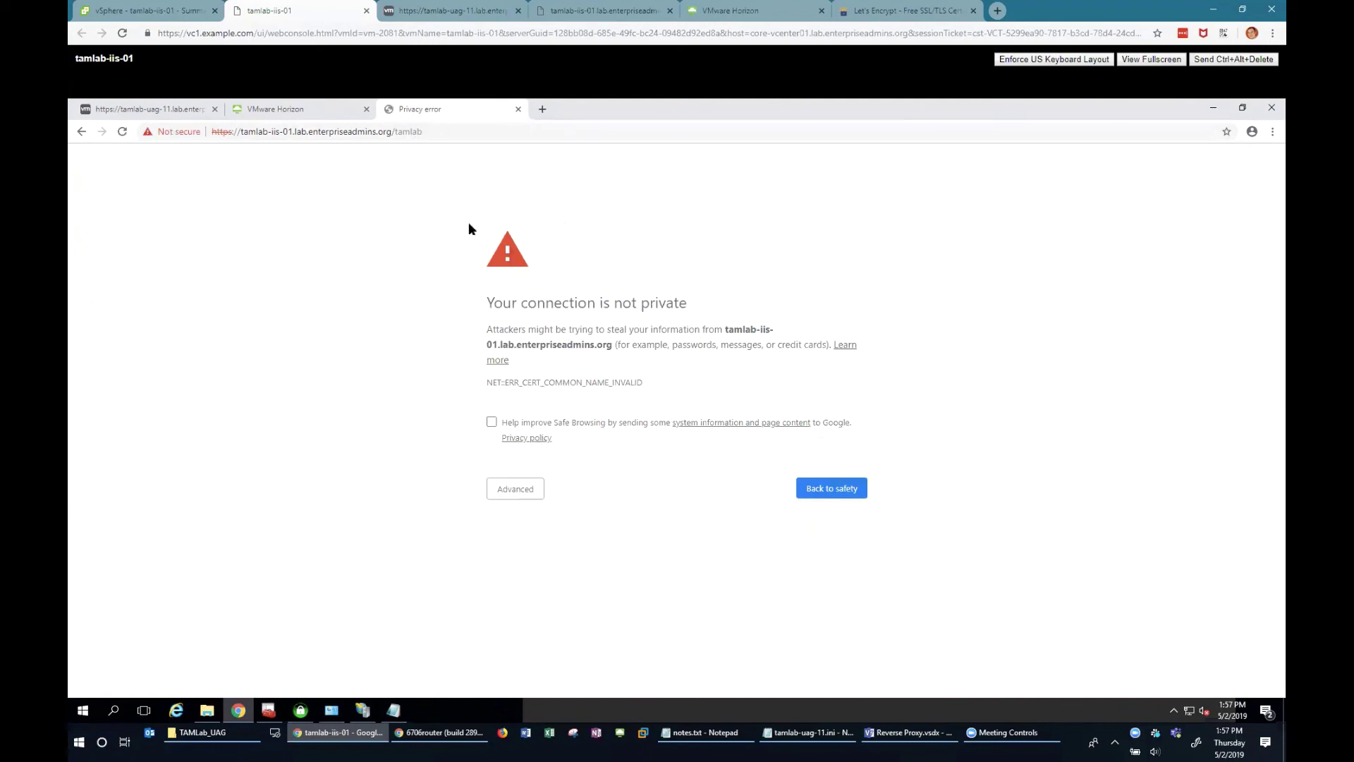
{"action": "left_click", "coordinate": [518, 109]}
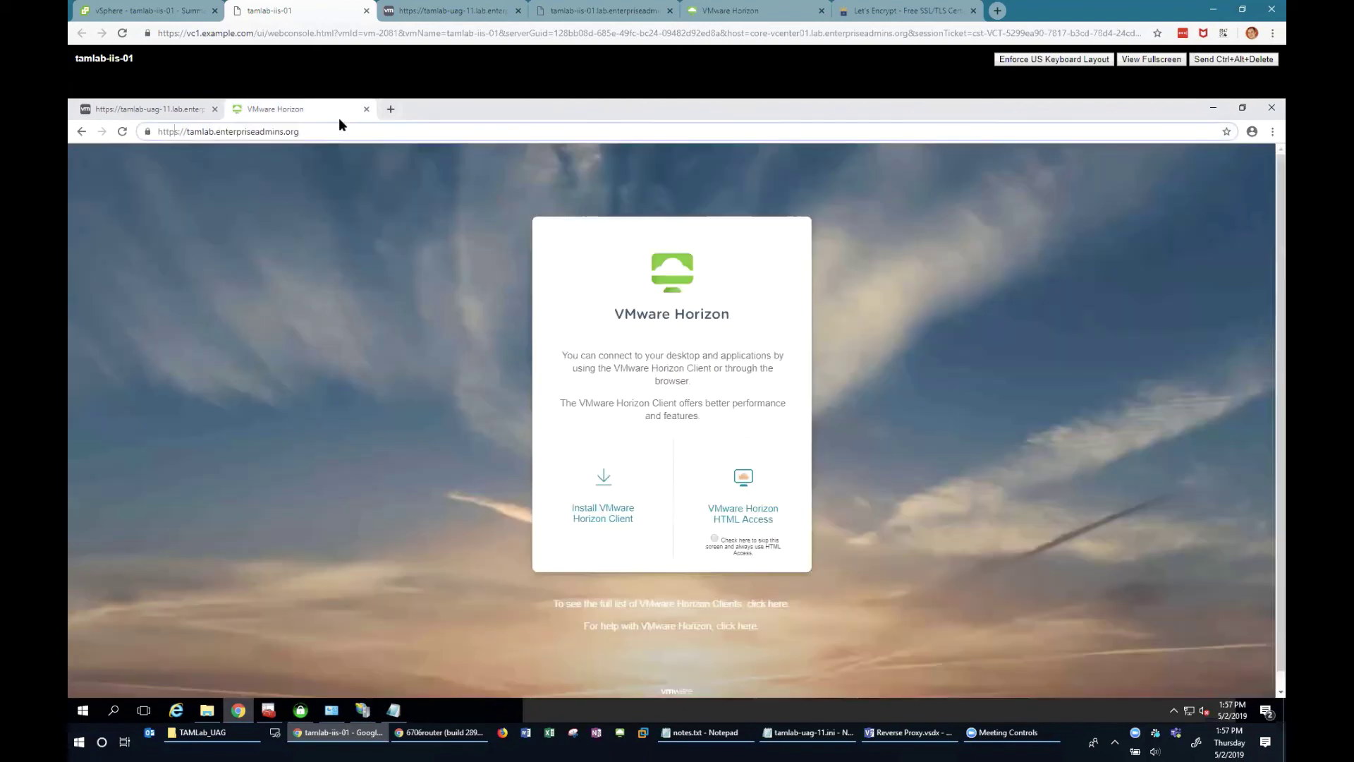
{"action": "left_click", "coordinate": [362, 710]}
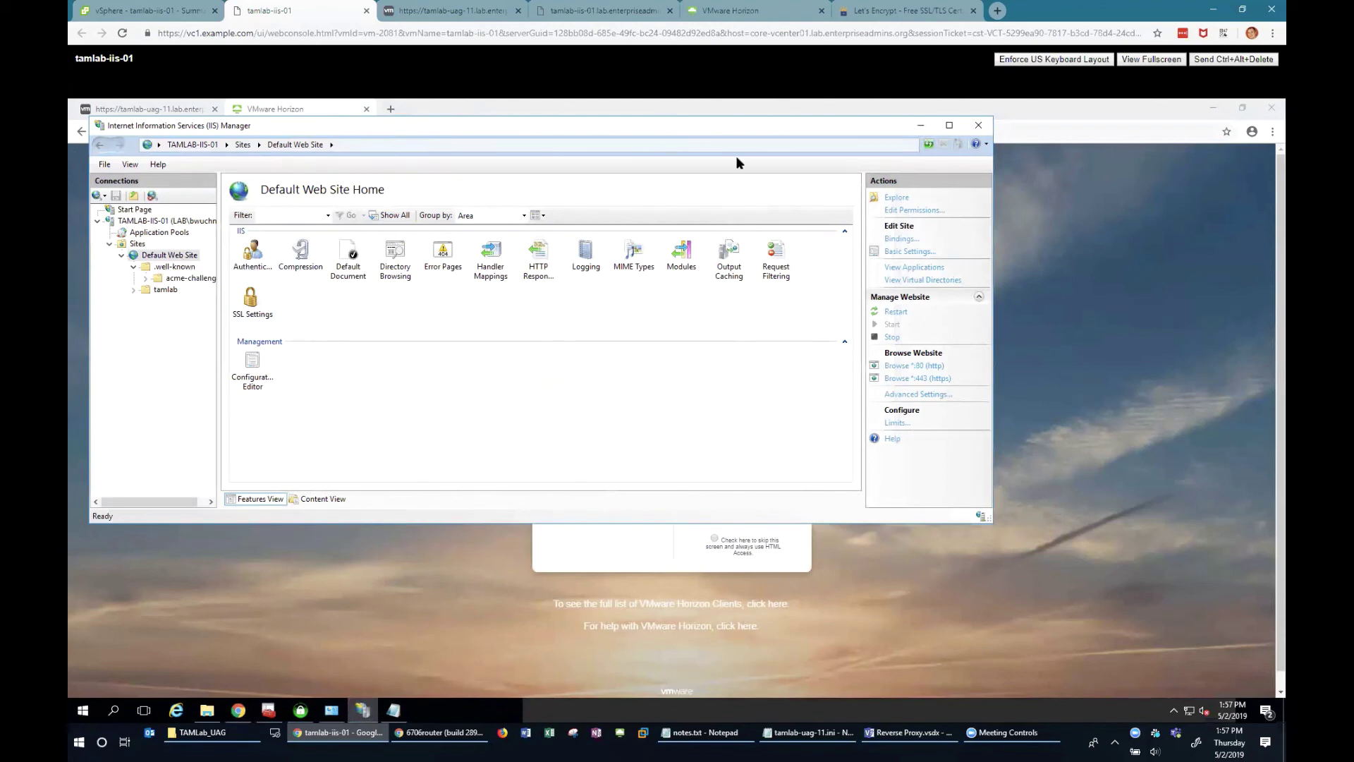
- From the Personal certificates store, launch All Tasks > Request New Certificate
{"action": "right_click", "coordinate": [170, 261]}
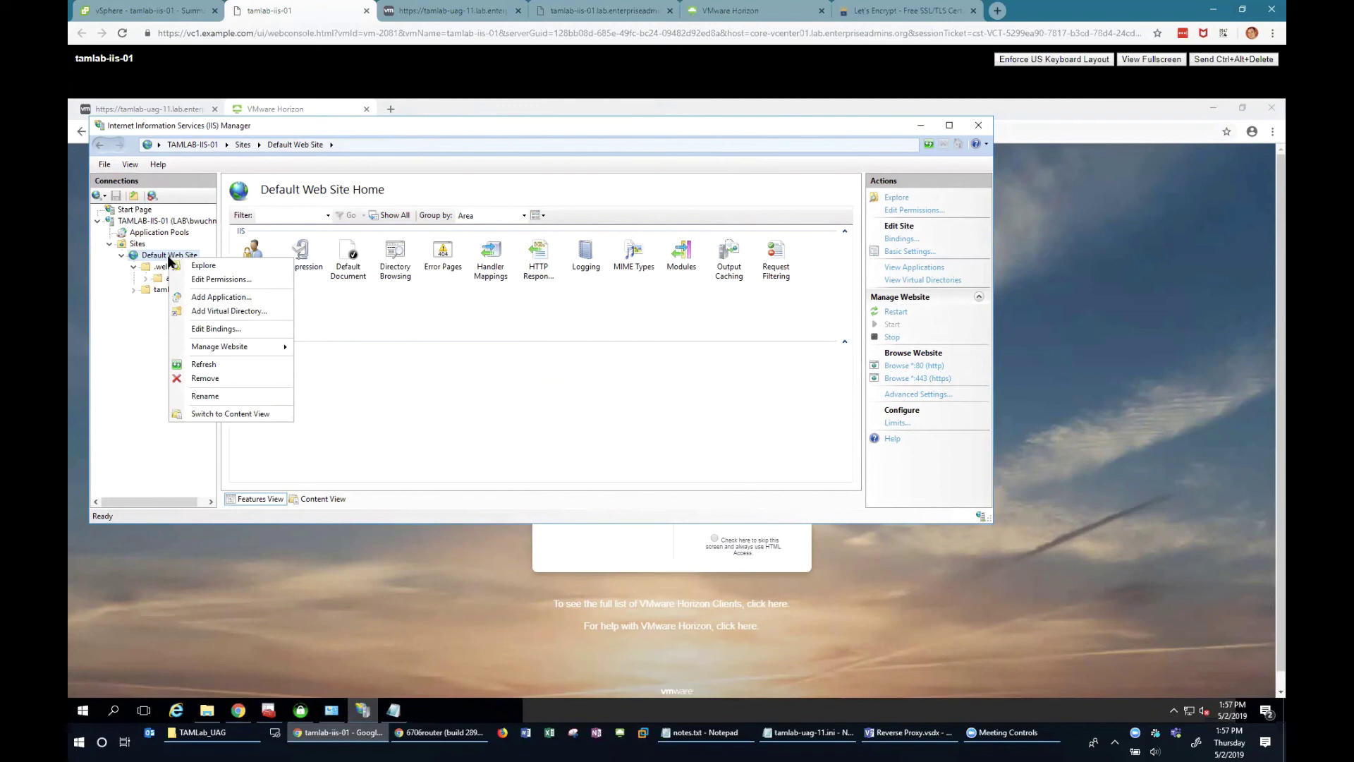
{"action": "left_click", "coordinate": [268, 711]}
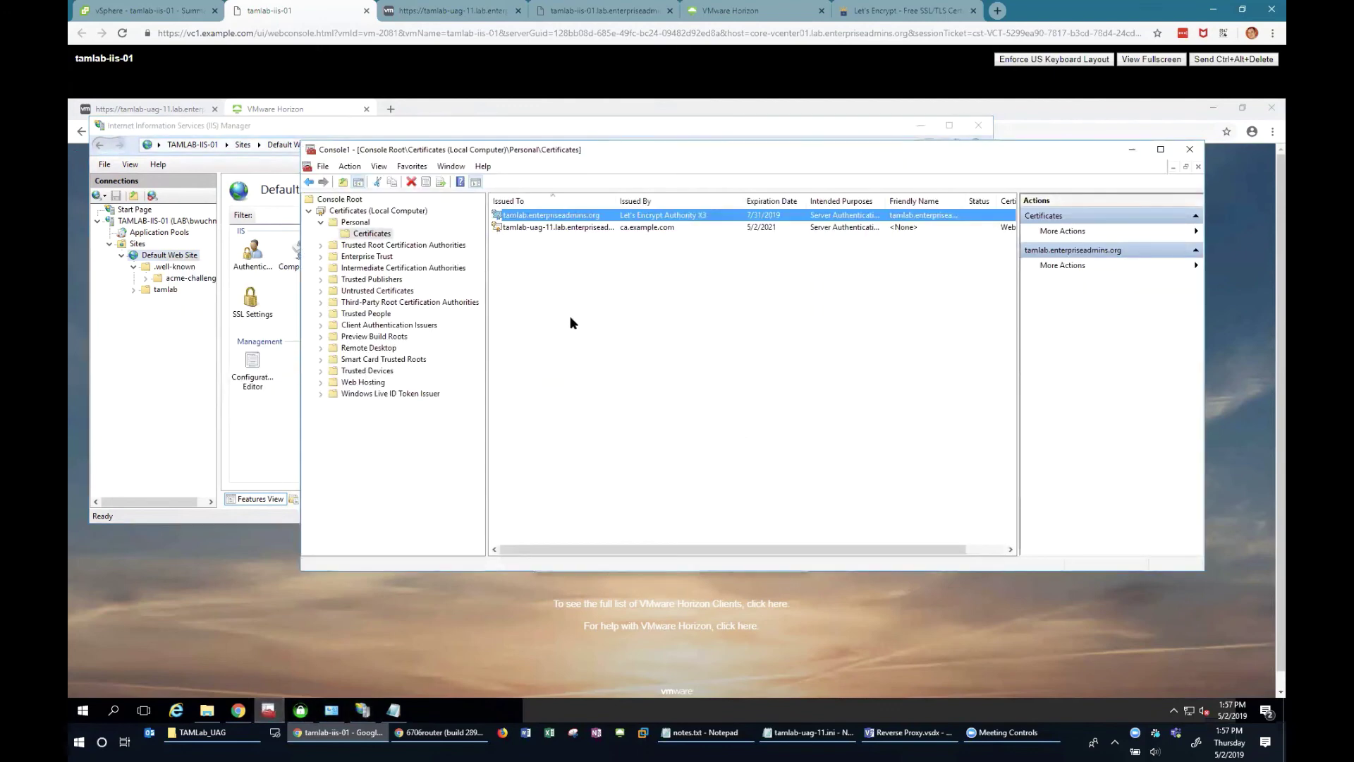
{"action": "right_click", "coordinate": [571, 318]}
{"action": "mouse_move", "coordinate": [599, 328]}
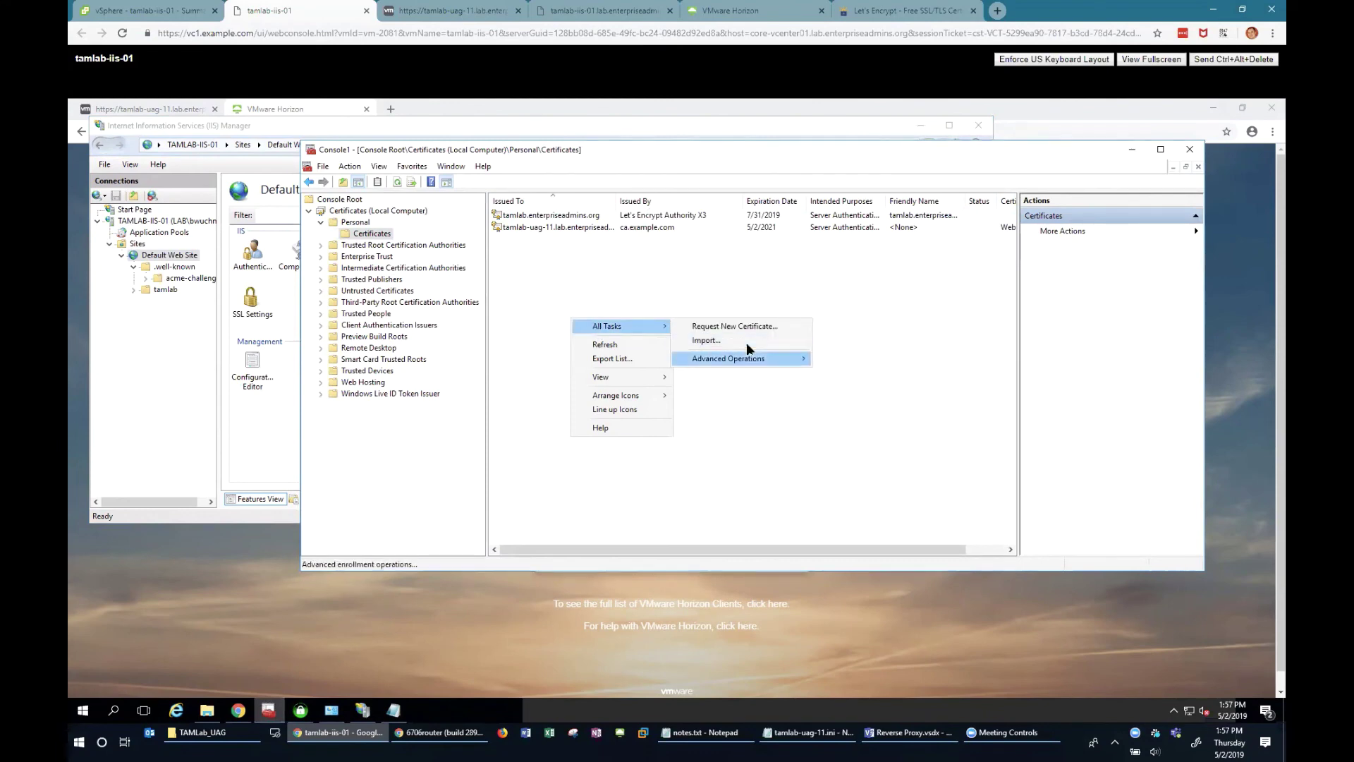
{"action": "left_click", "coordinate": [735, 325]}
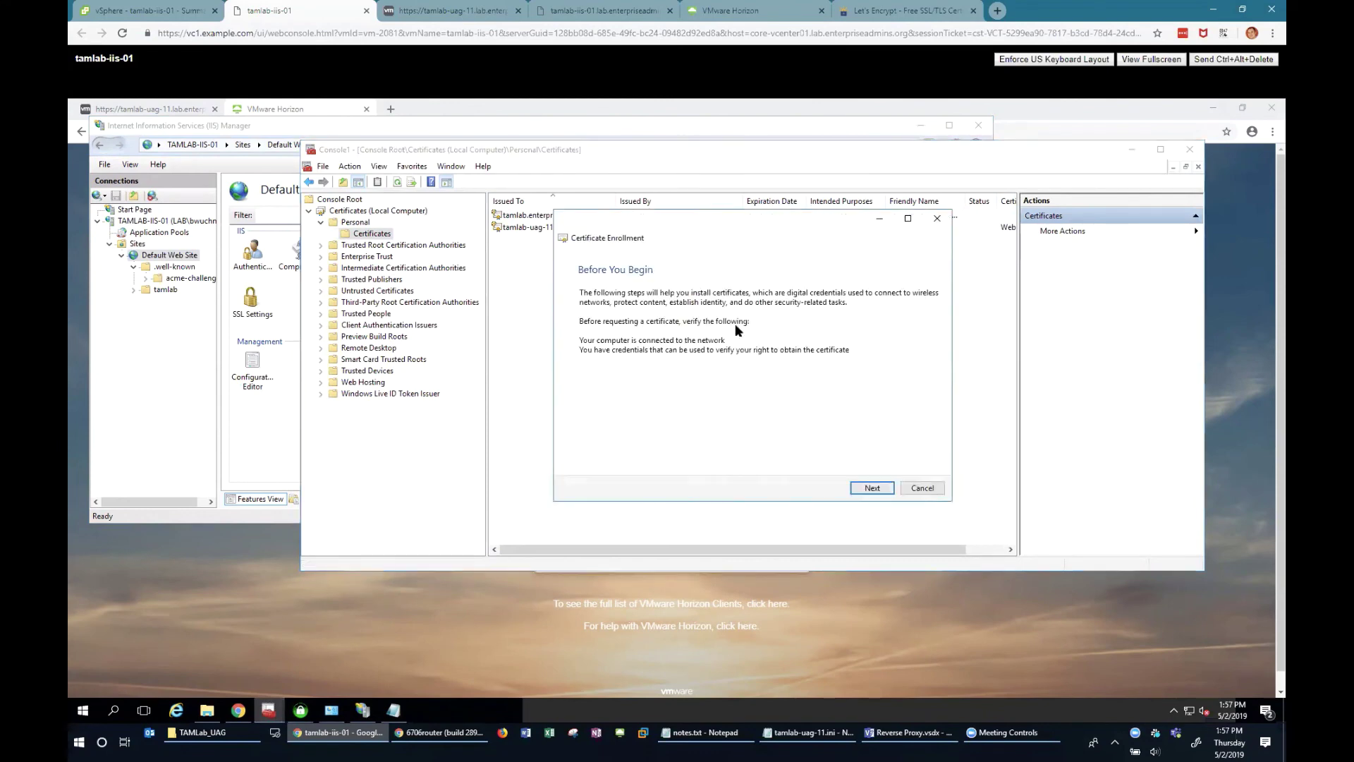
- Open the request's certificate properties and add the server host name as the Common name
{"action": "left_click", "coordinate": [875, 488]}
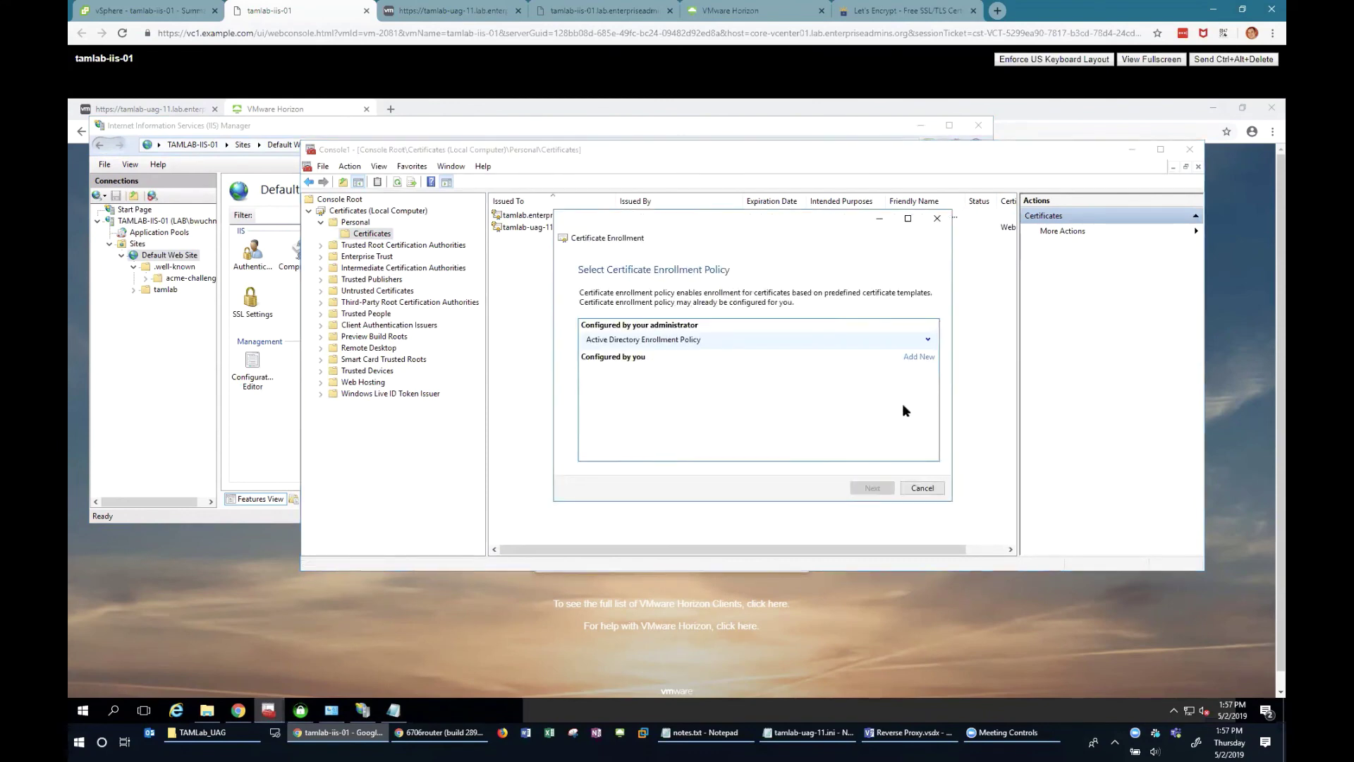
{"action": "left_click", "coordinate": [870, 378]}
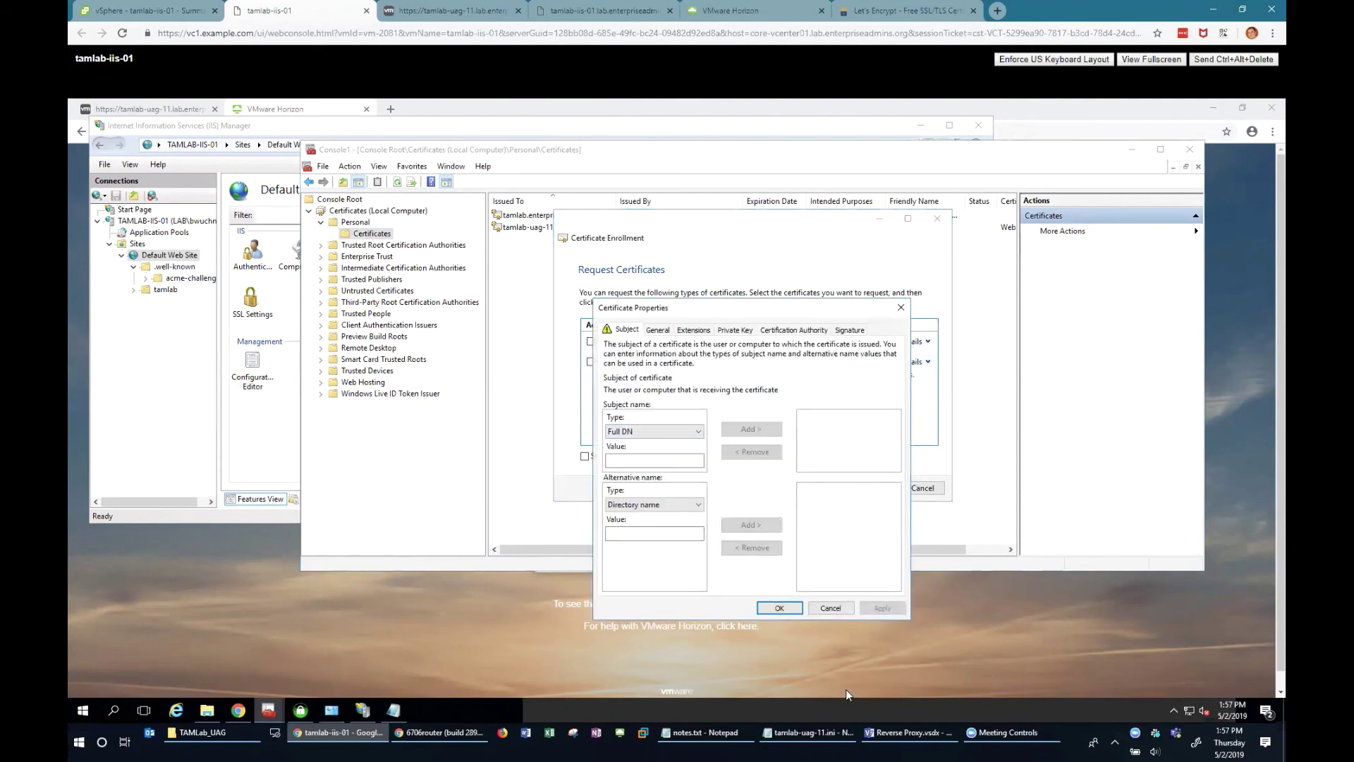
{"action": "left_click", "coordinate": [707, 732]}
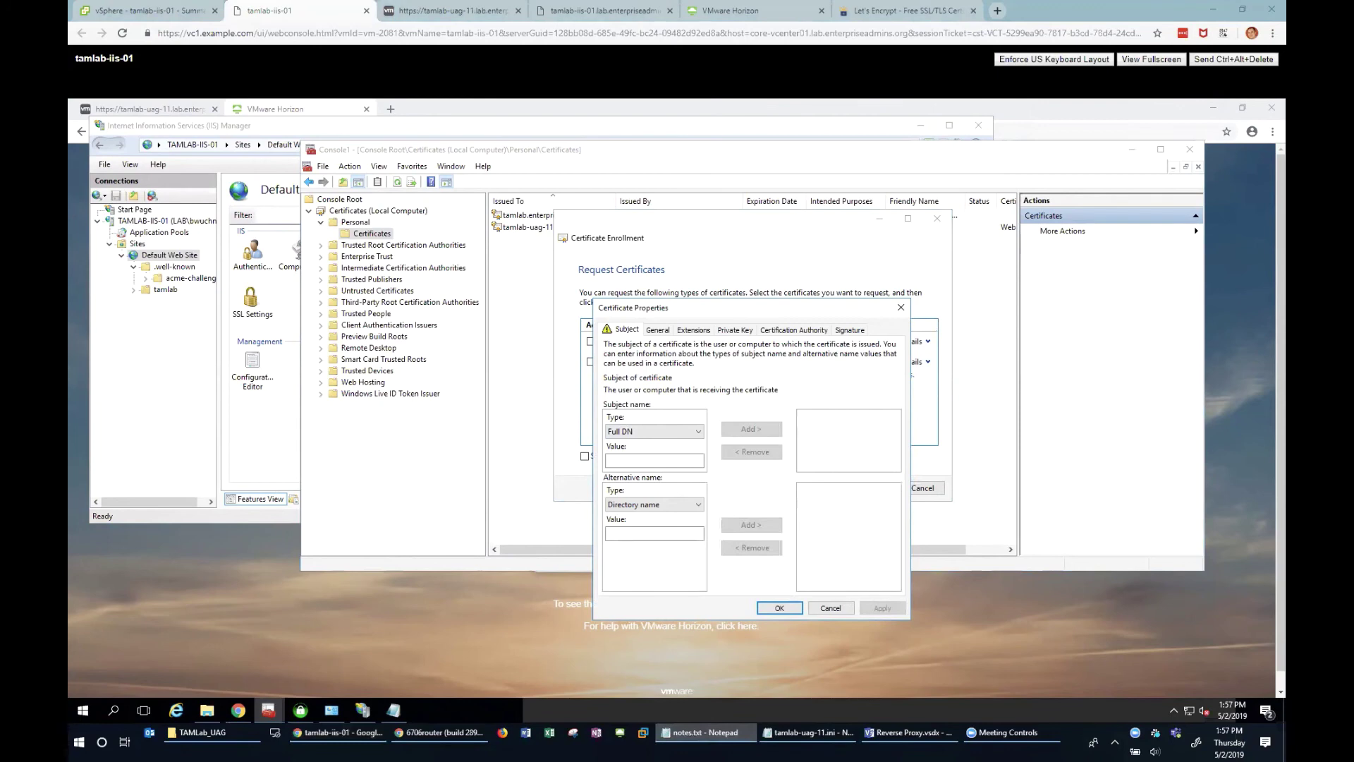
{"action": "left_click", "coordinate": [649, 433]}
{"action": "left_click", "coordinate": [642, 453]}
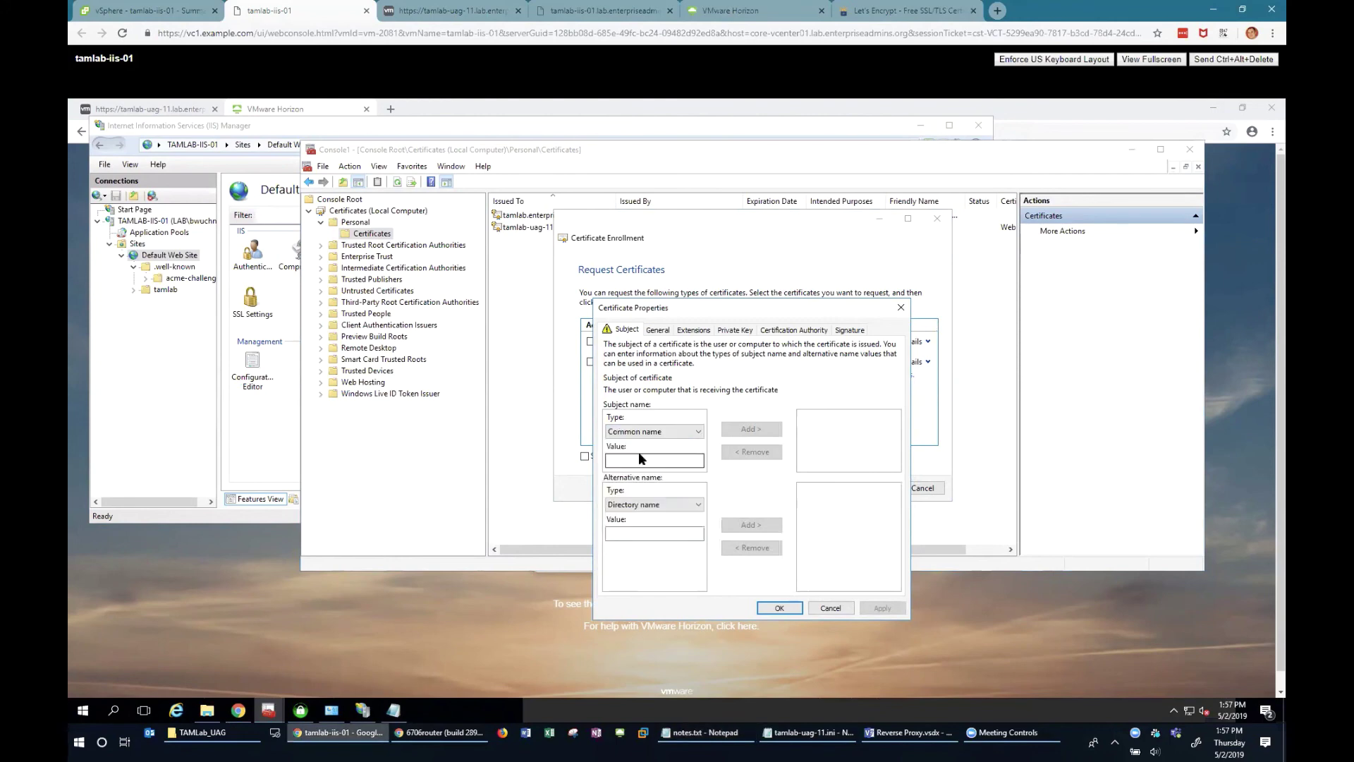
{"action": "type", "text": "t"}
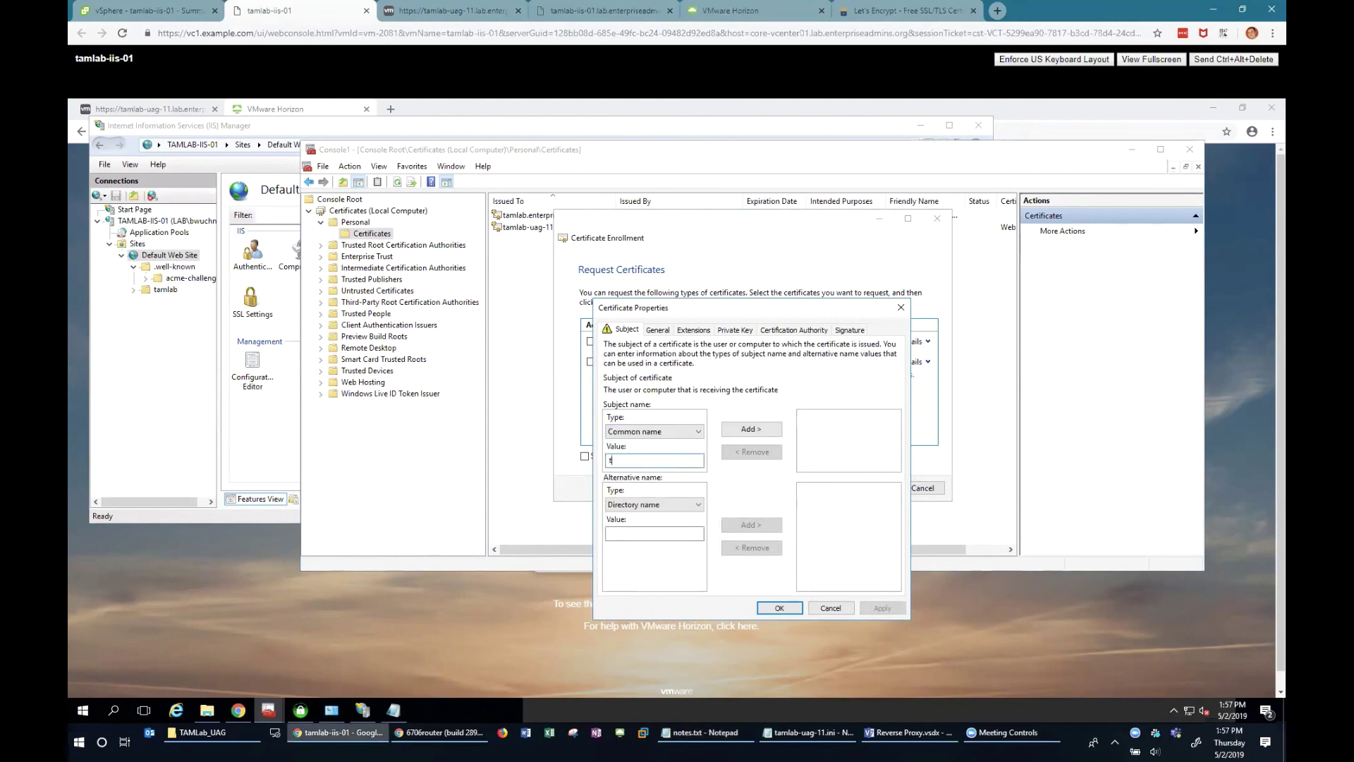
{"action": "type", "text": "amlab-iis-01"}
{"action": "type", "text": ".lab.enterprie"}
{"action": "type", "text": "seadmins.org"}
{"action": "left_click", "coordinate": [738, 426]}
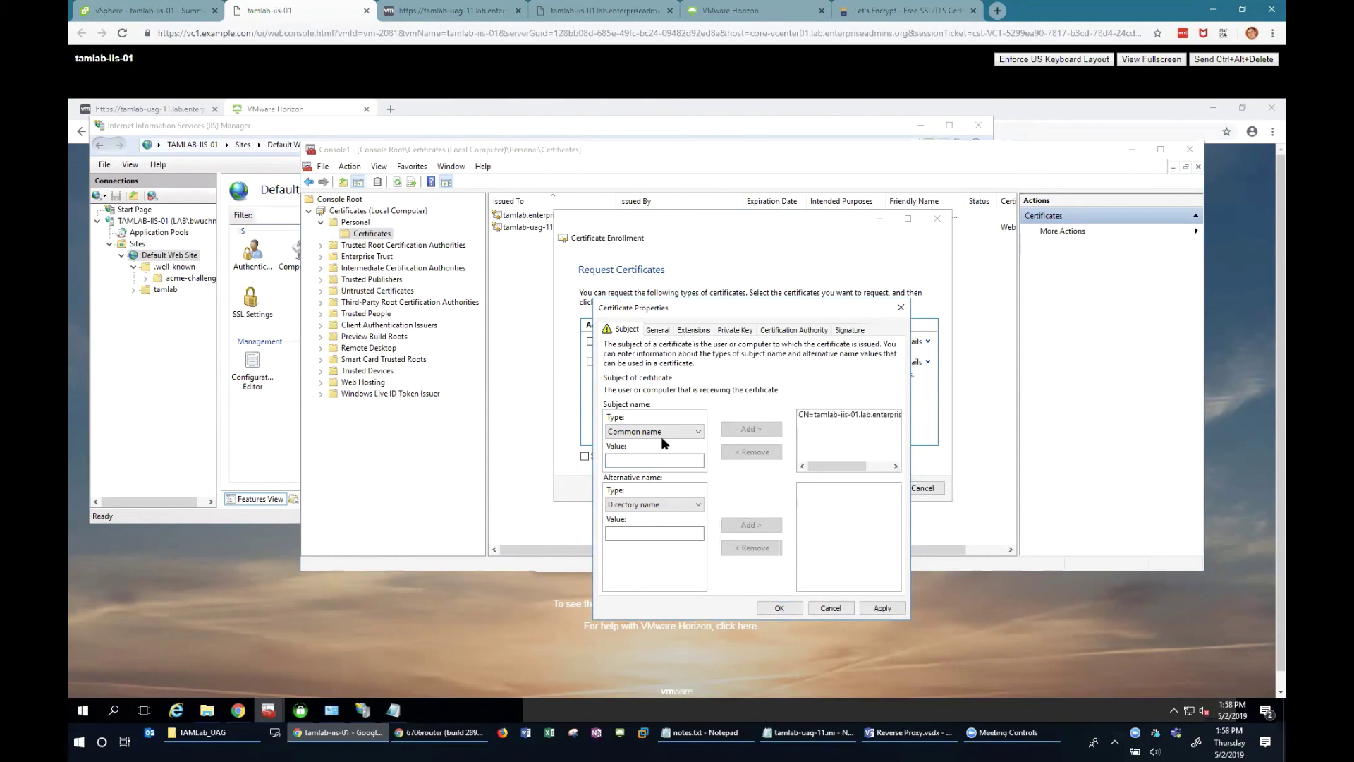
- Add subject values Organization TAM and Locality Greenfield
{"action": "left_click", "coordinate": [653, 430]}
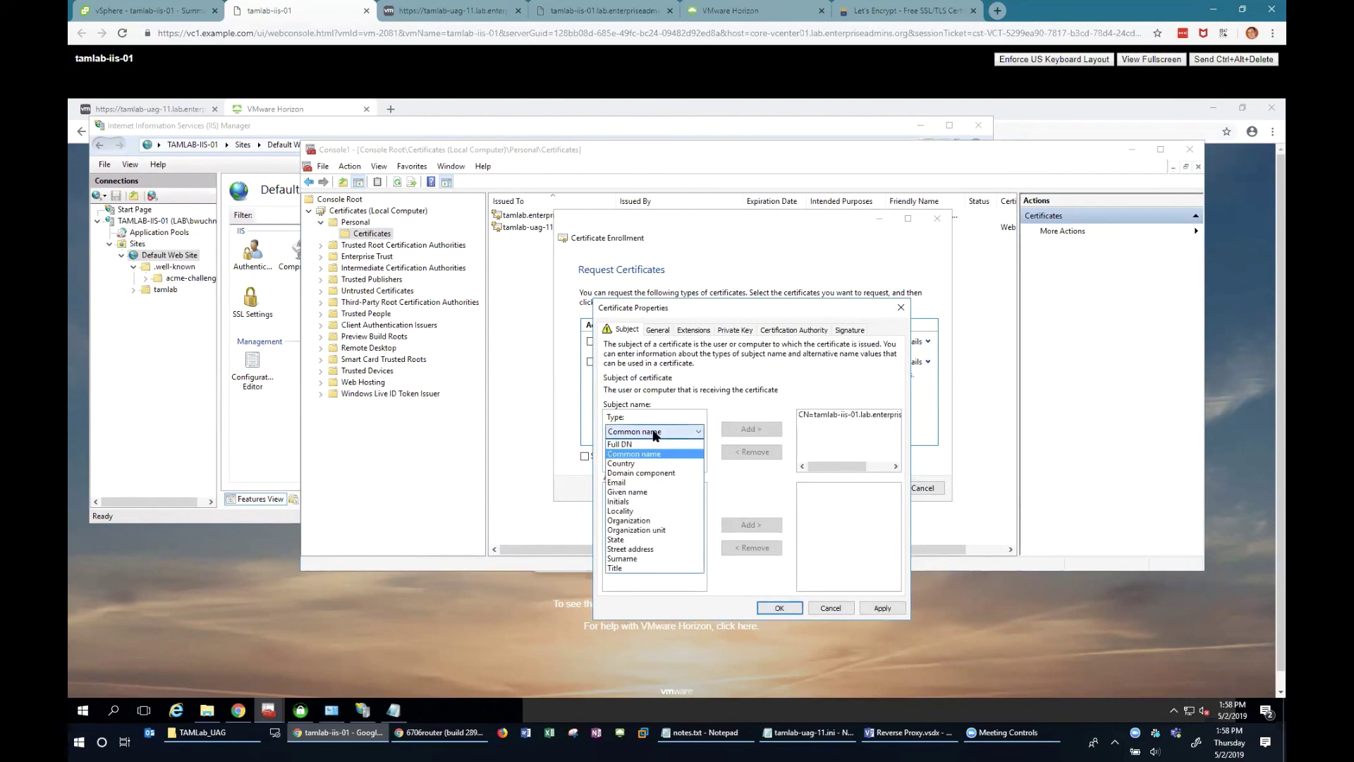
{"action": "left_click", "coordinate": [628, 520]}
{"action": "left_click", "coordinate": [628, 461]}
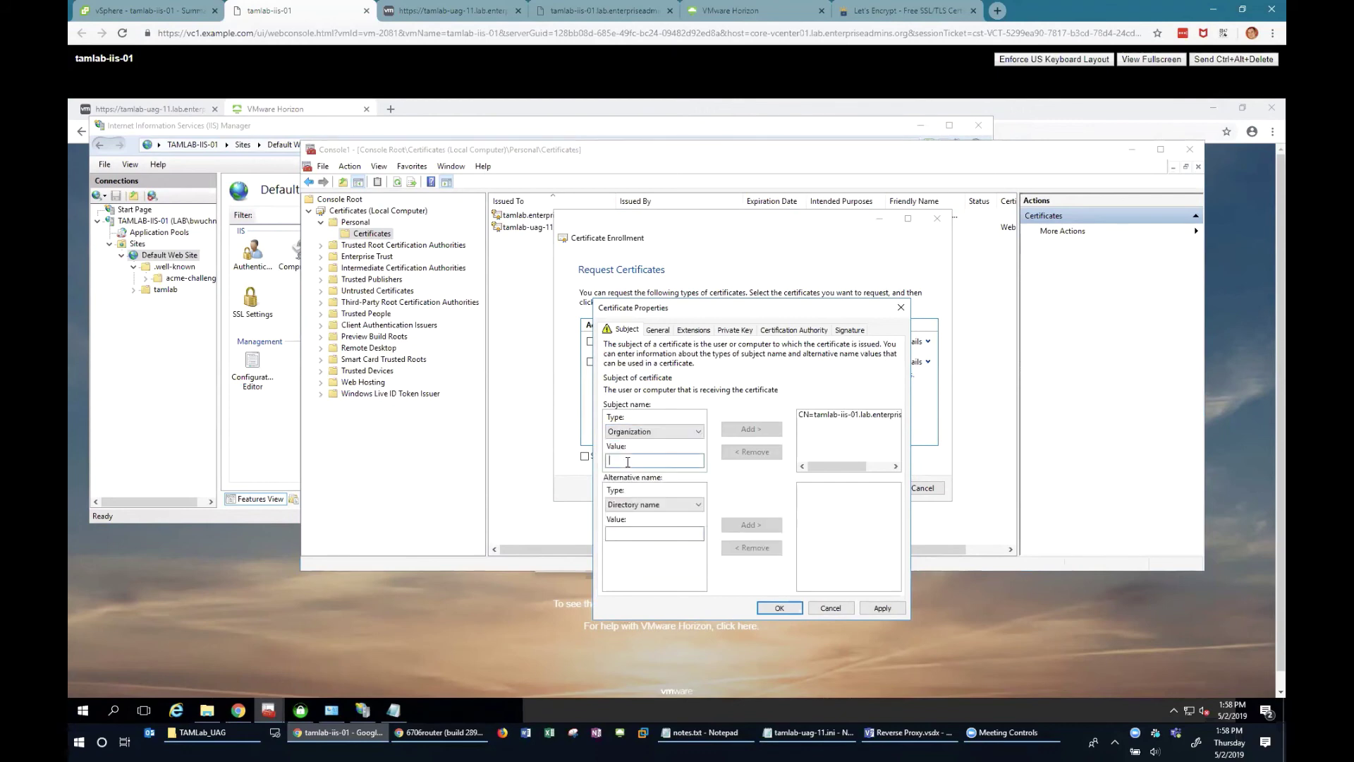
{"action": "type", "text": "TAM"}
{"action": "left_click", "coordinate": [751, 429]}
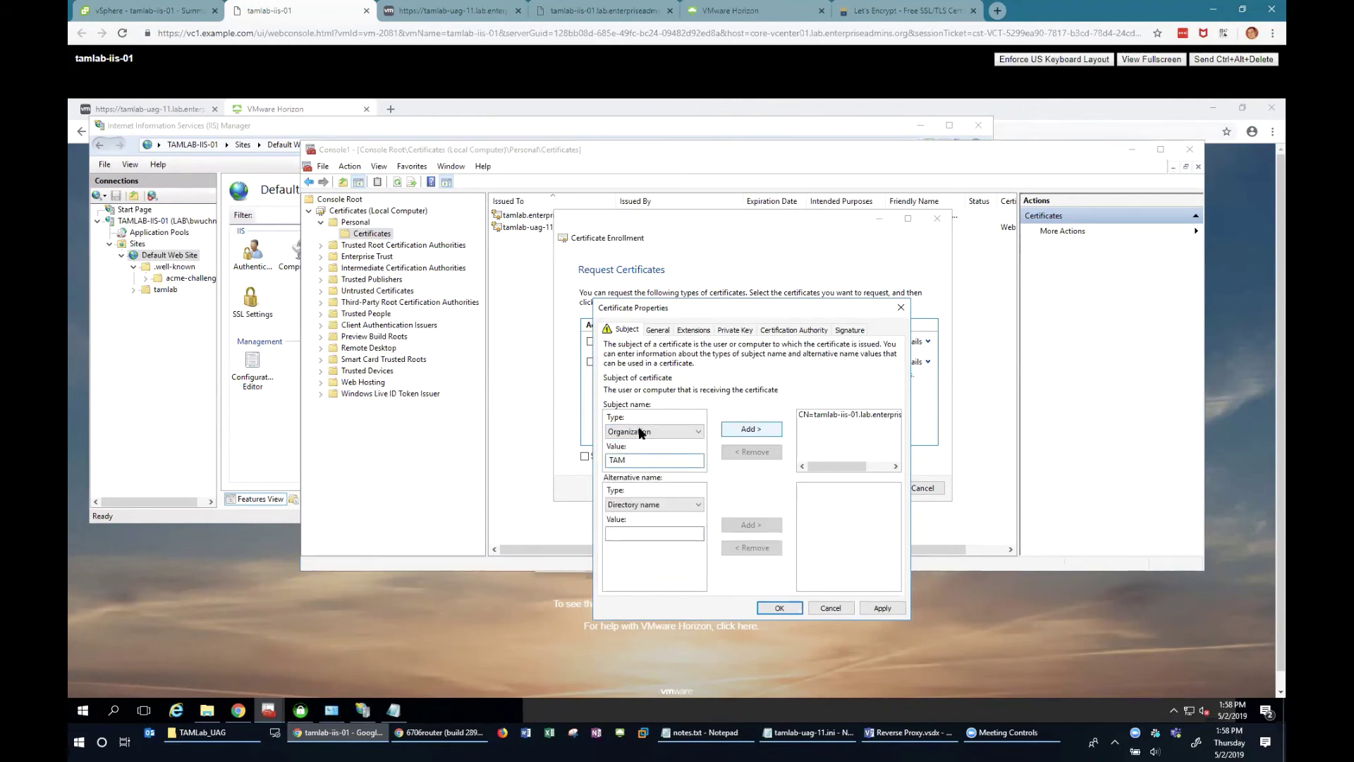
{"action": "left_click", "coordinate": [639, 431]}
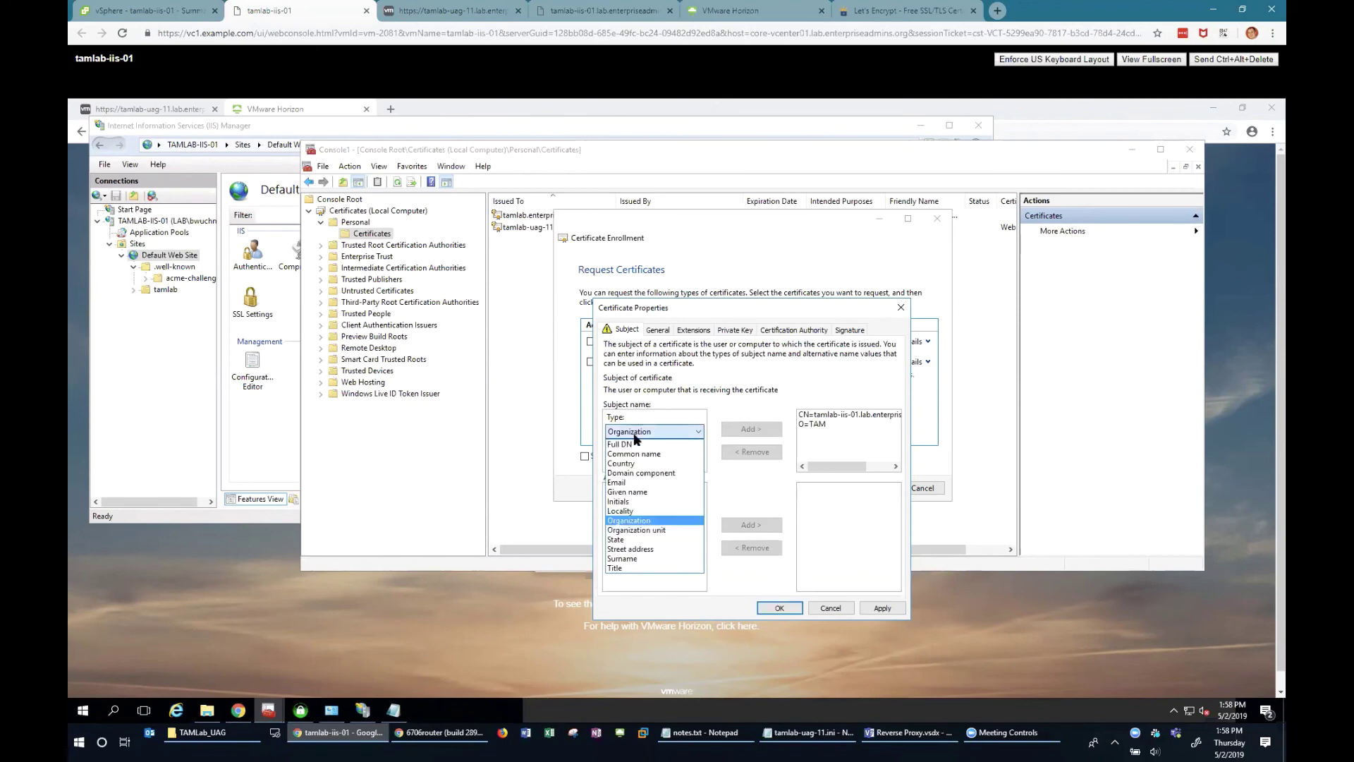
{"action": "left_click", "coordinate": [625, 502]}
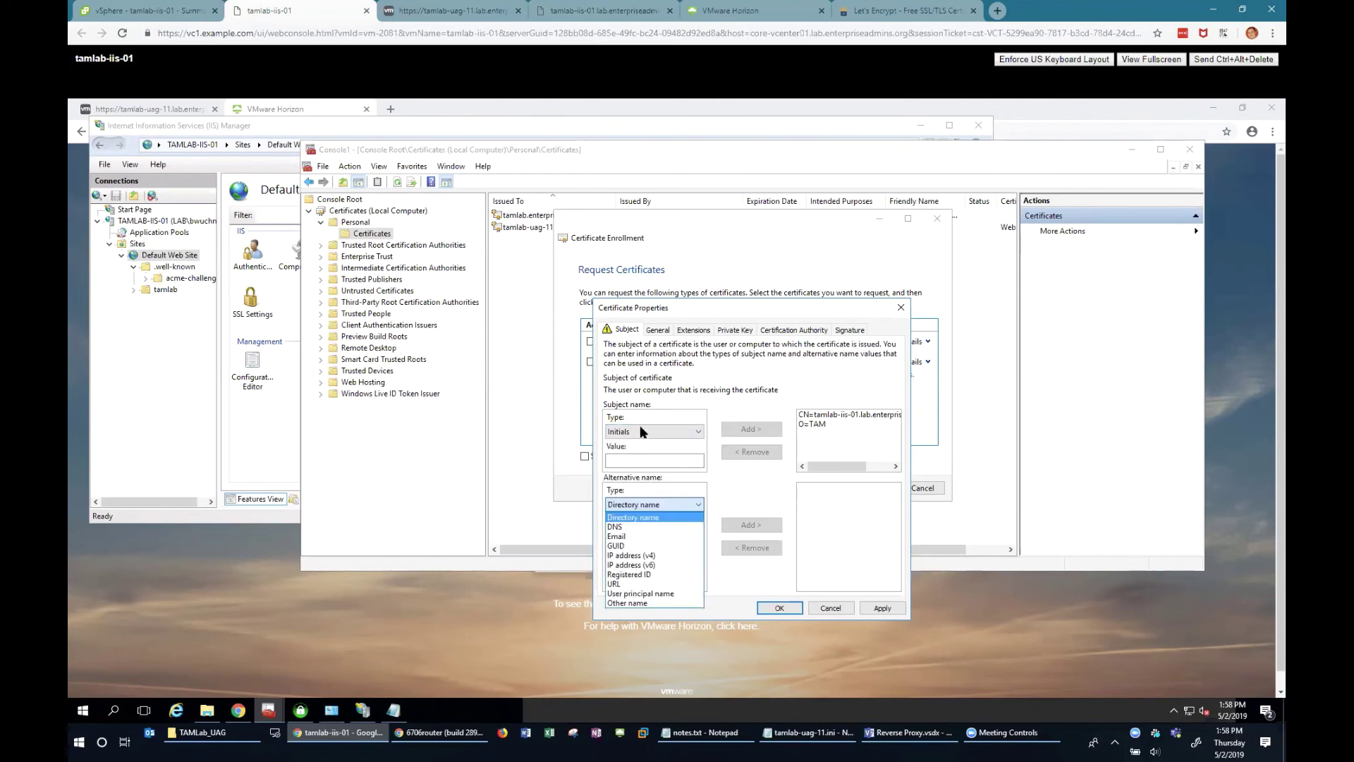
{"action": "left_click", "coordinate": [638, 428]}
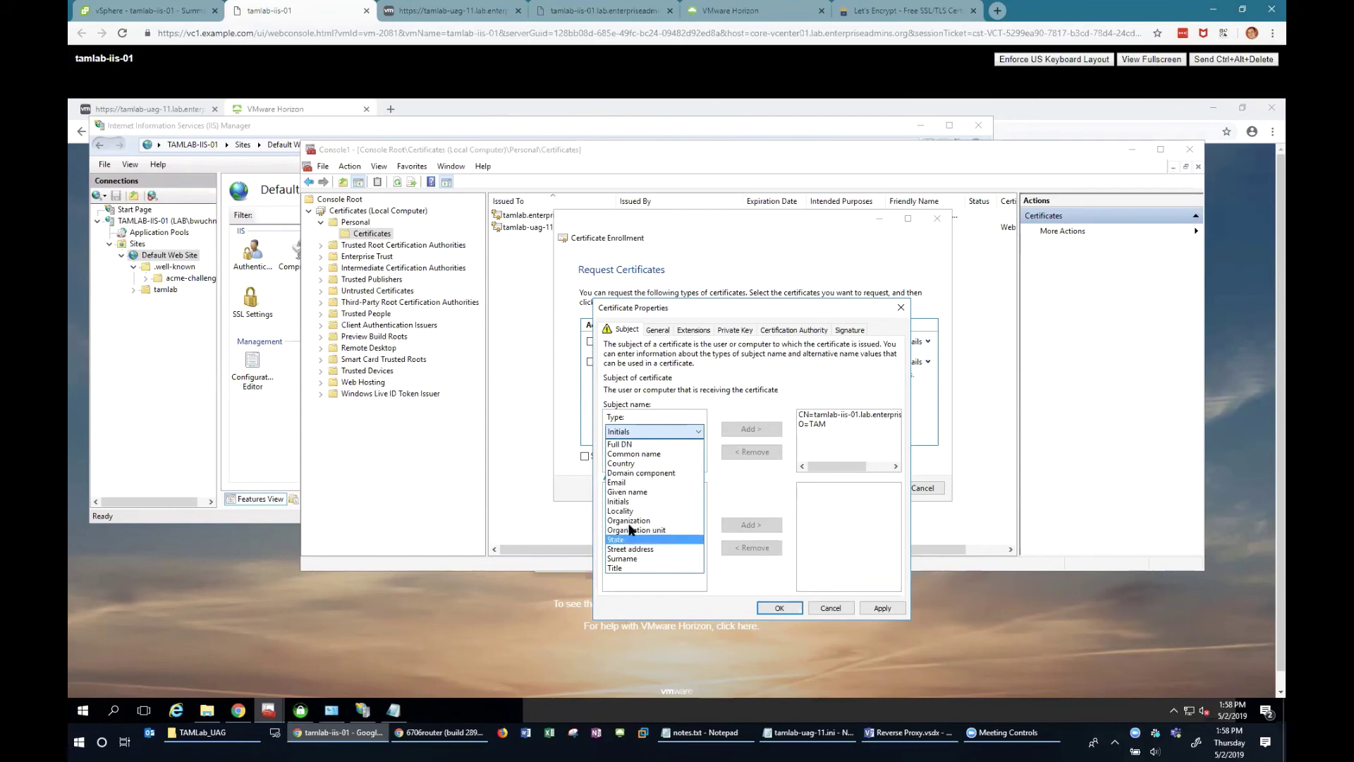
{"action": "left_click", "coordinate": [620, 511]}
{"action": "left_click", "coordinate": [625, 461]}
{"action": "type", "text": "G"}
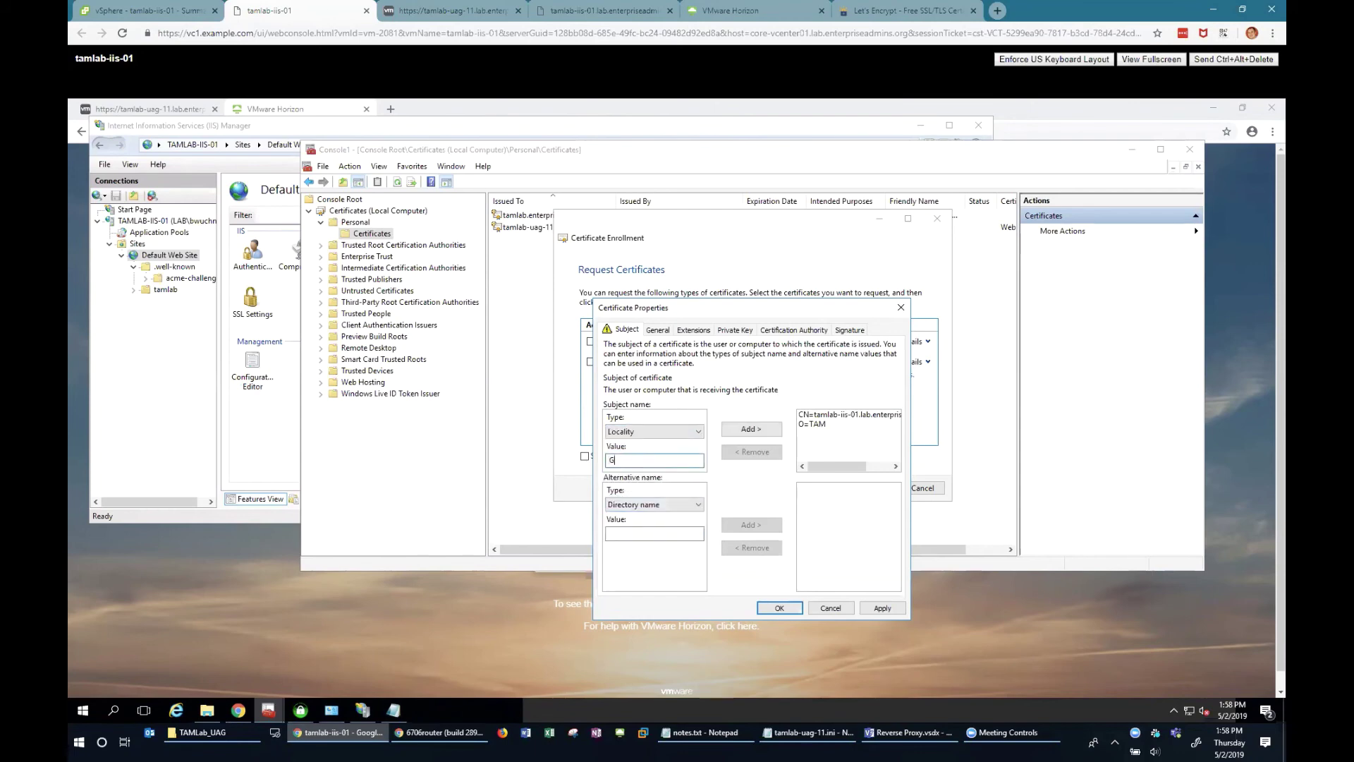
{"action": "type", "text": "reenfield"}
{"action": "left_click", "coordinate": [636, 432]}
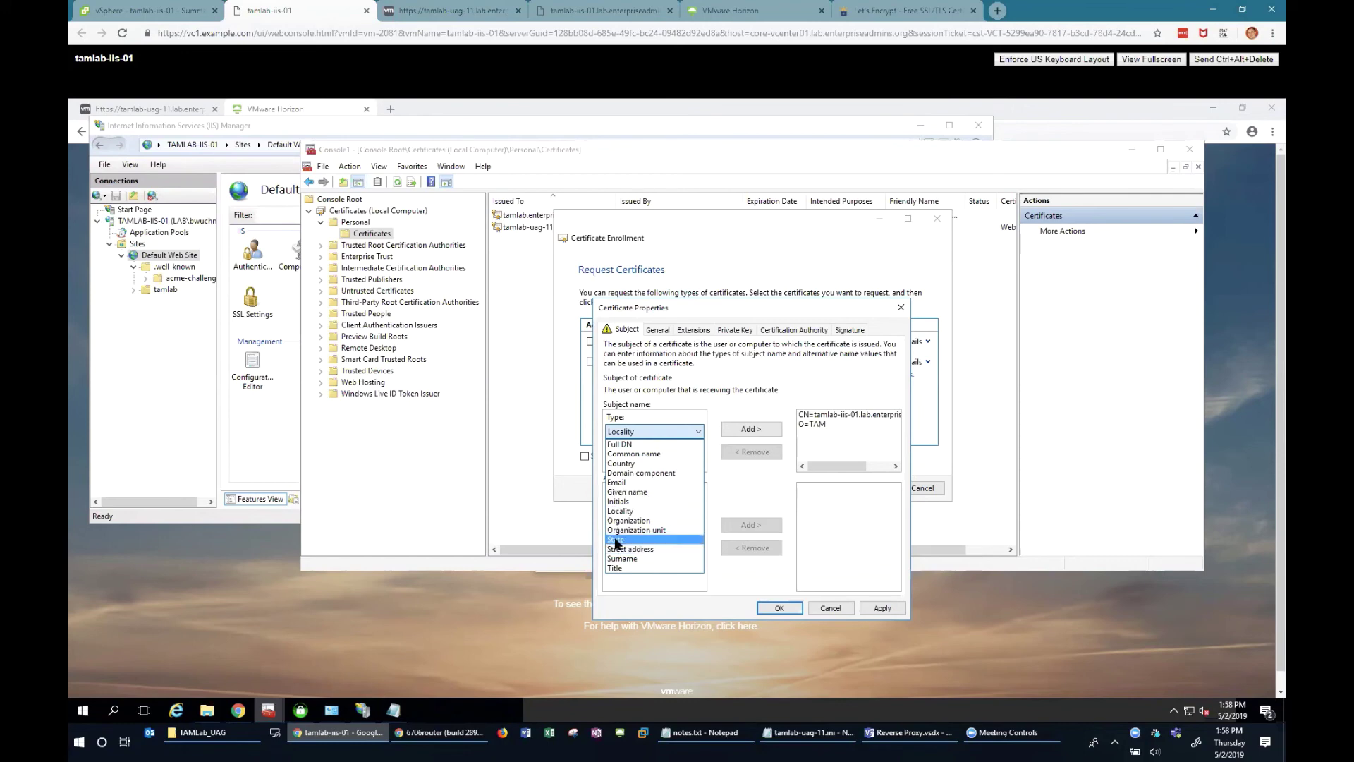
{"action": "left_click", "coordinate": [618, 539]}
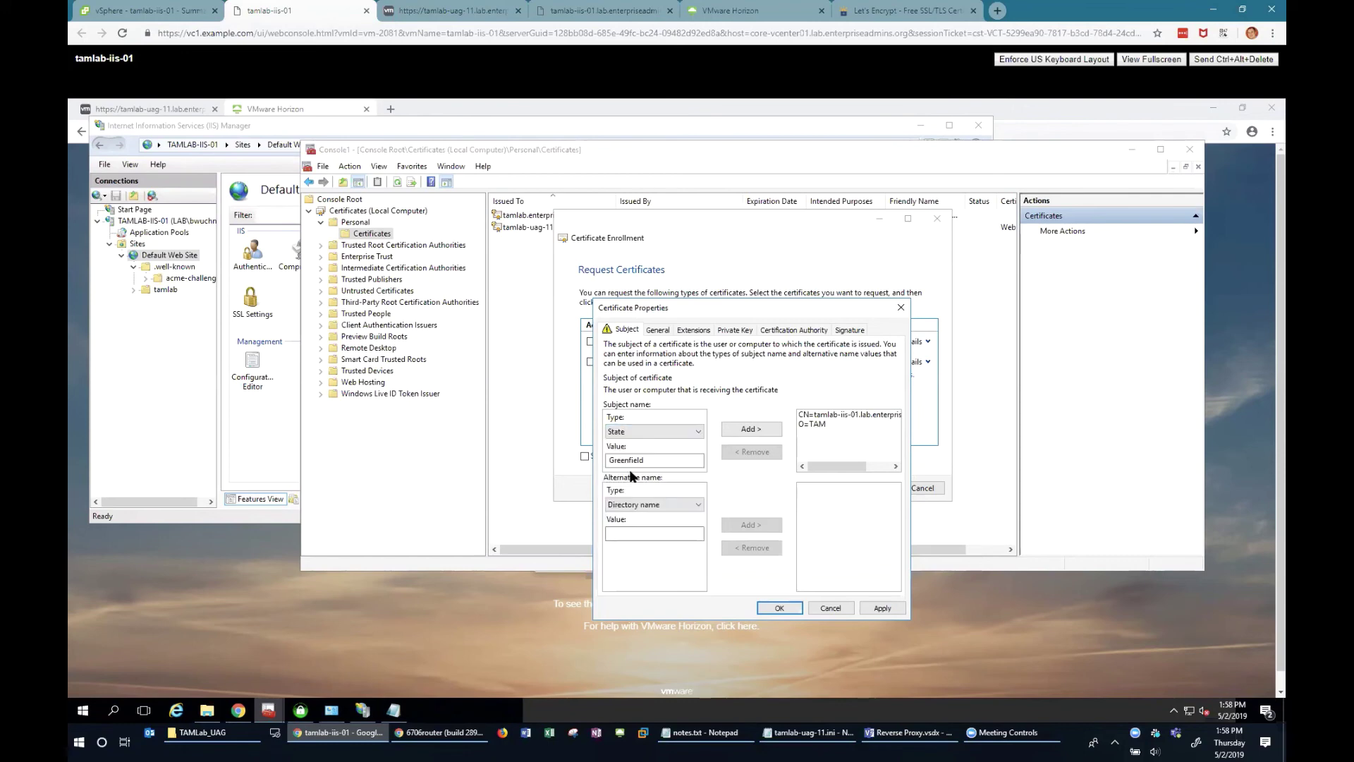
{"action": "left_click", "coordinate": [673, 432]}
{"action": "left_click", "coordinate": [630, 512]}
{"action": "left_click", "coordinate": [751, 428]}
- Add subject values State IN and Country US
{"action": "left_click", "coordinate": [658, 431]}
{"action": "left_click", "coordinate": [619, 539]}
{"action": "type", "text": "IN"}
{"action": "left_click", "coordinate": [768, 427]}
{"action": "left_click", "coordinate": [646, 427]}
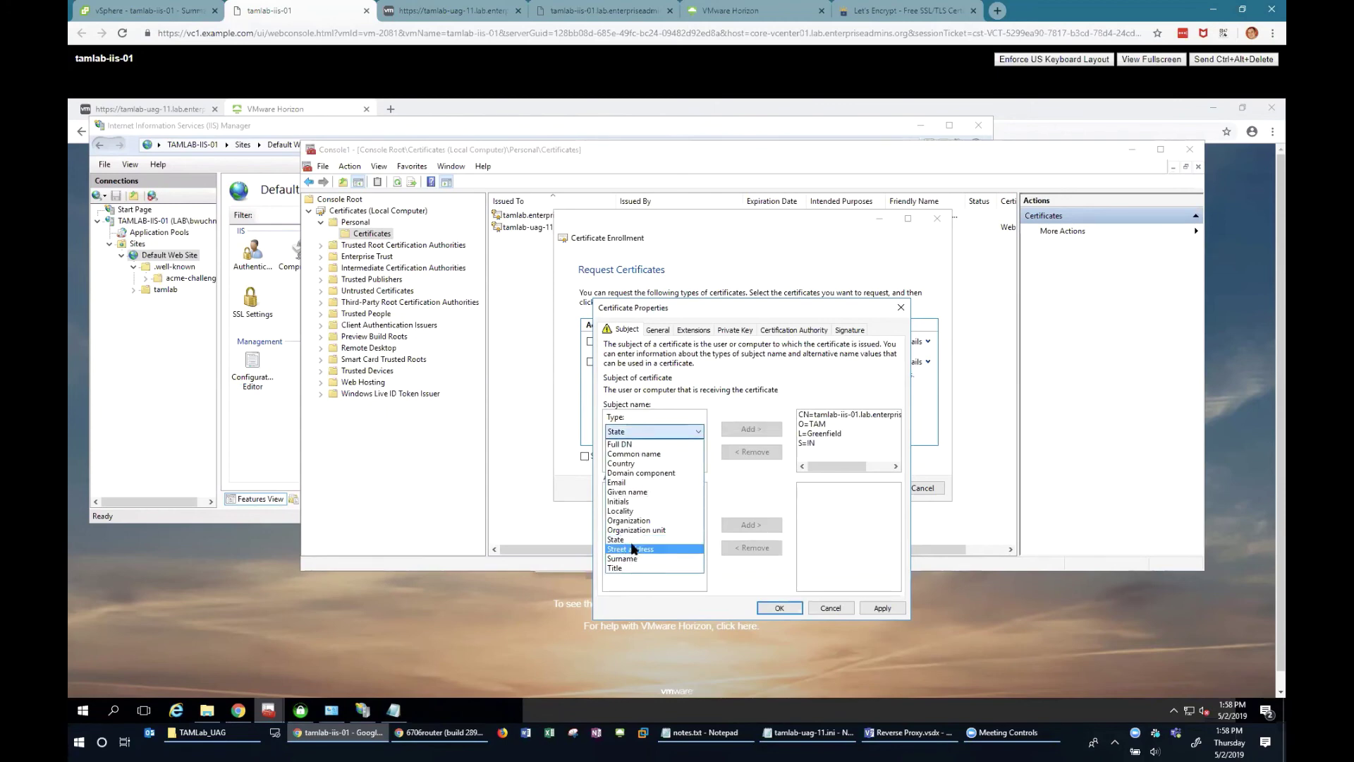
{"action": "left_click", "coordinate": [637, 462]}
{"action": "left_click", "coordinate": [641, 462]}
{"action": "type", "text": "US"}
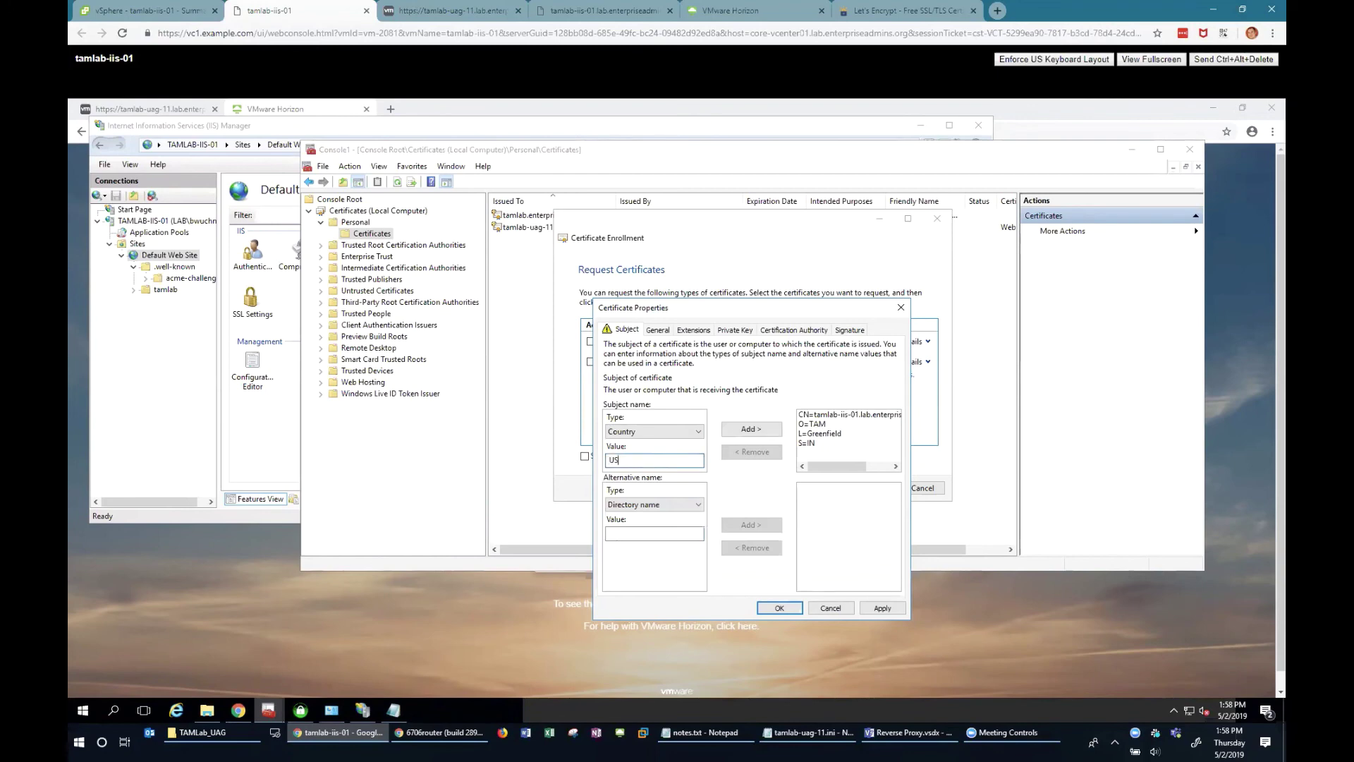
{"action": "left_click", "coordinate": [750, 430]}
- Add DNS alternative name tamlab-iis-01.lab.enterpriseadmins.org
{"action": "left_click", "coordinate": [630, 505]}
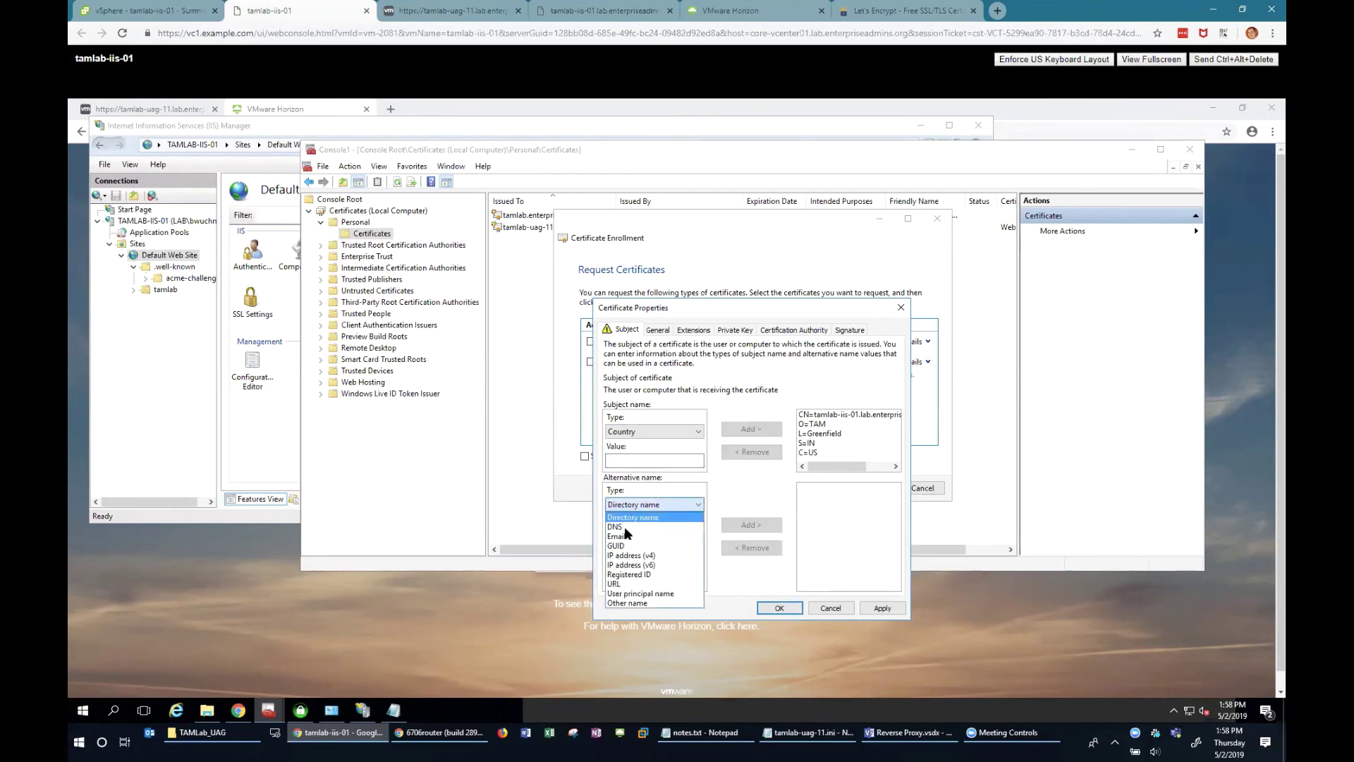
{"action": "left_click", "coordinate": [627, 527]}
{"action": "left_click", "coordinate": [631, 537]}
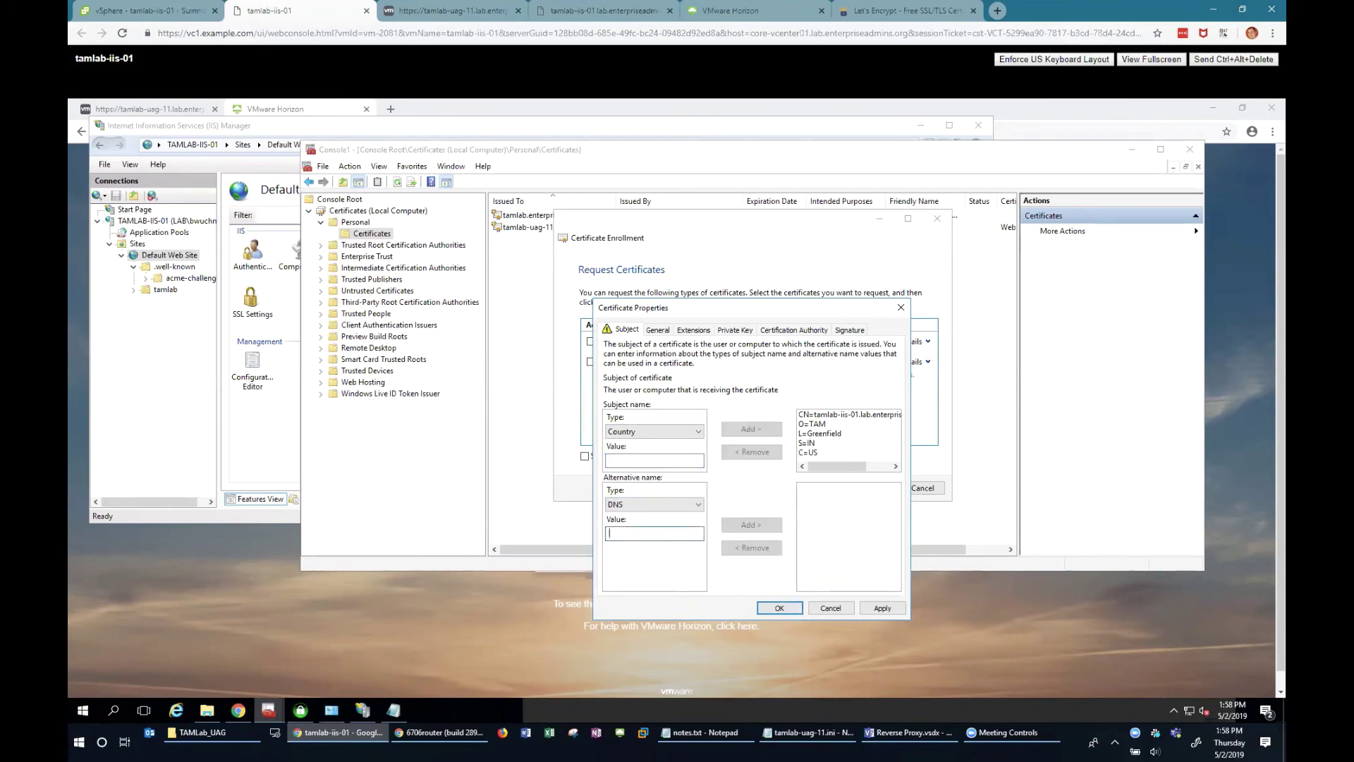
{"action": "type", "text": "tamlab-iis-01.lab.en"}
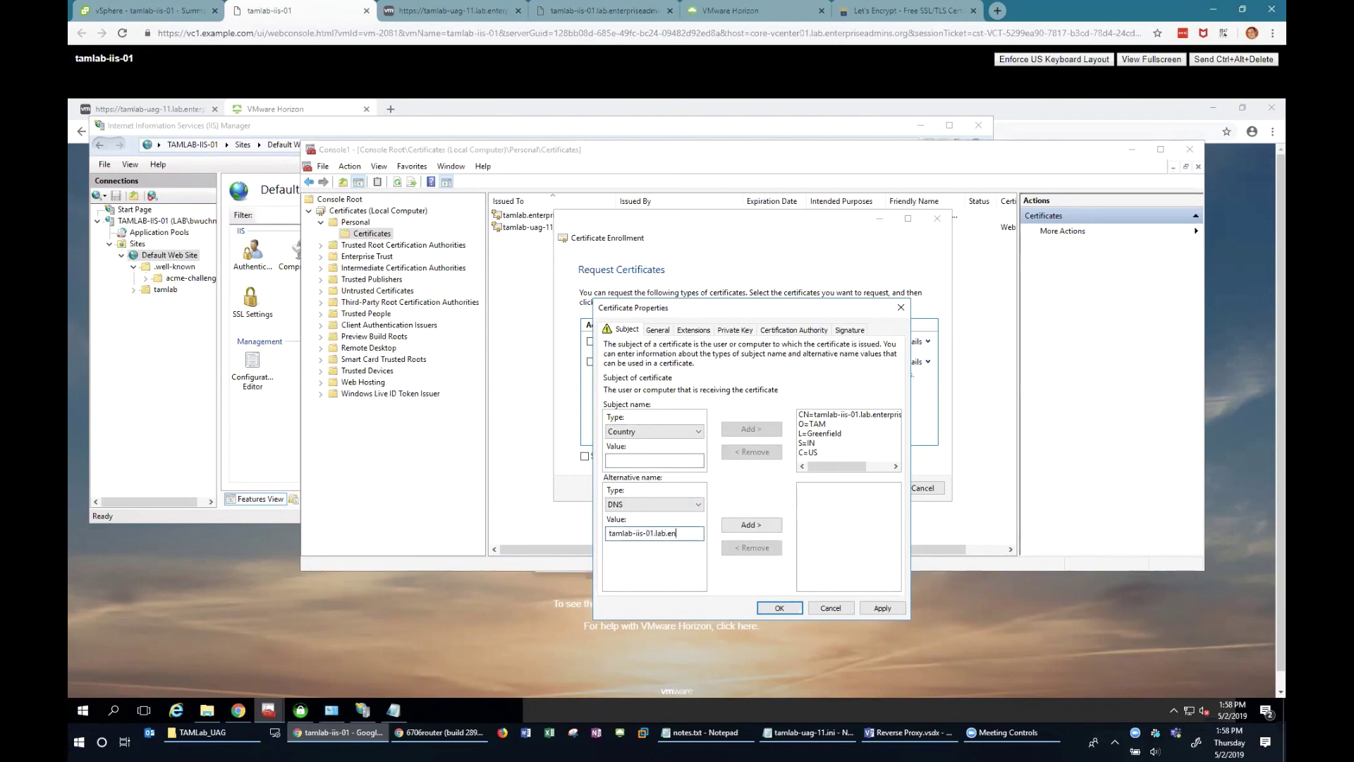
{"action": "type", "text": "terpriseadmins.org"}
{"action": "left_click", "coordinate": [751, 525]}
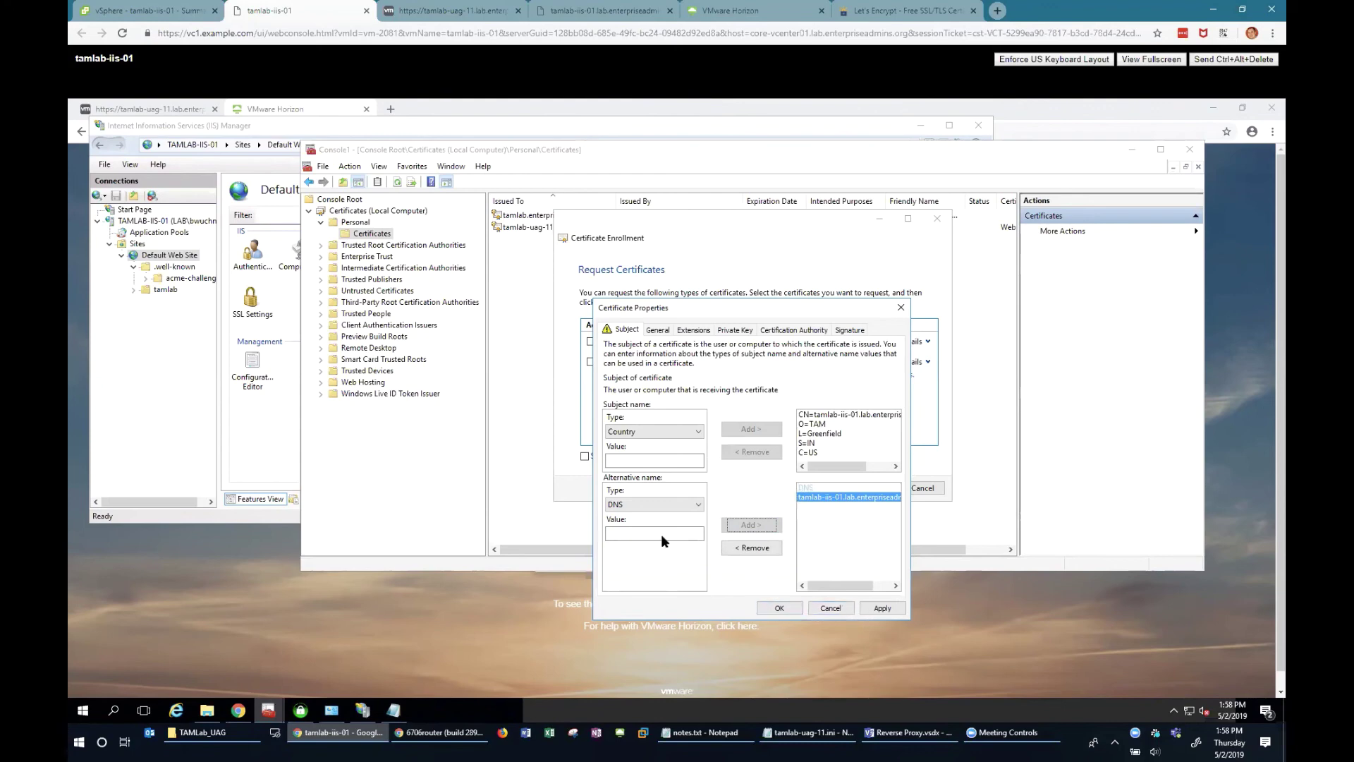
{"action": "left_click", "coordinate": [646, 504]}
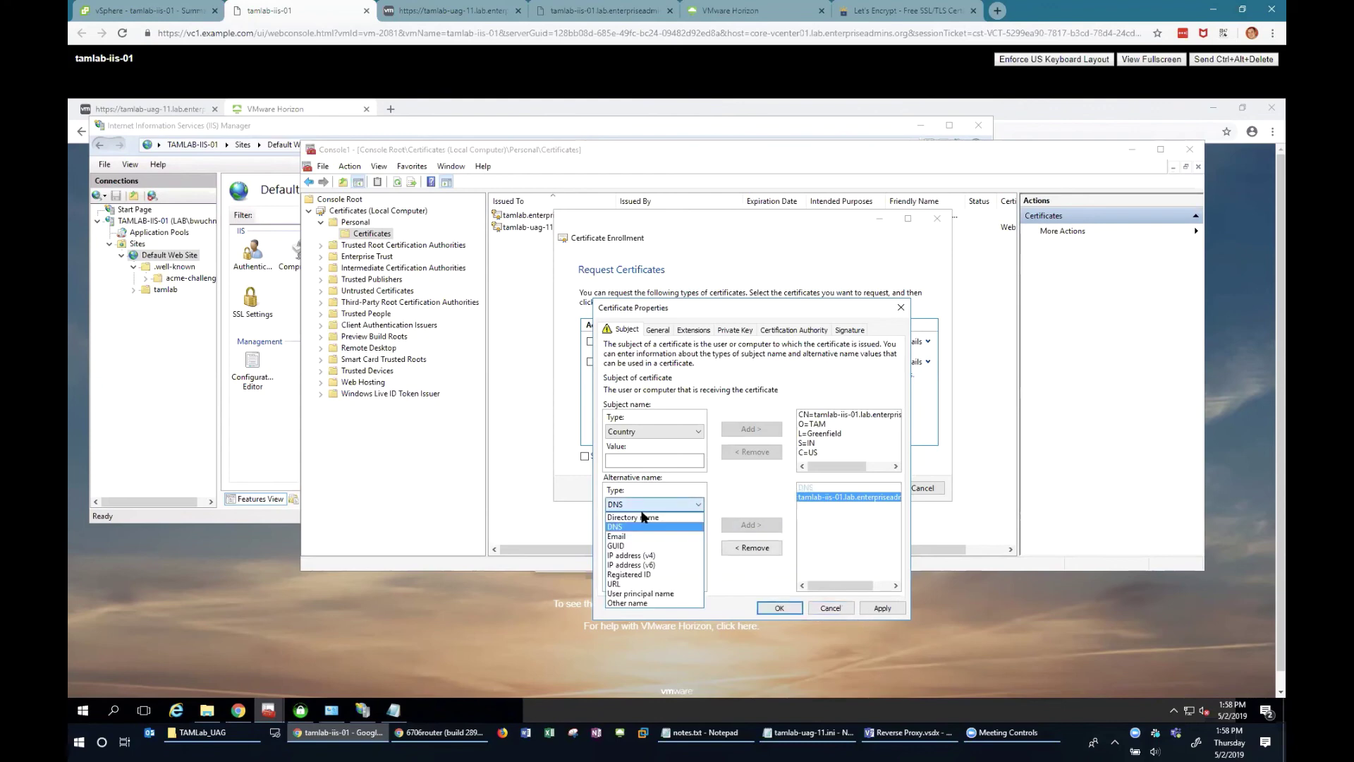
{"action": "left_click", "coordinate": [640, 504]}
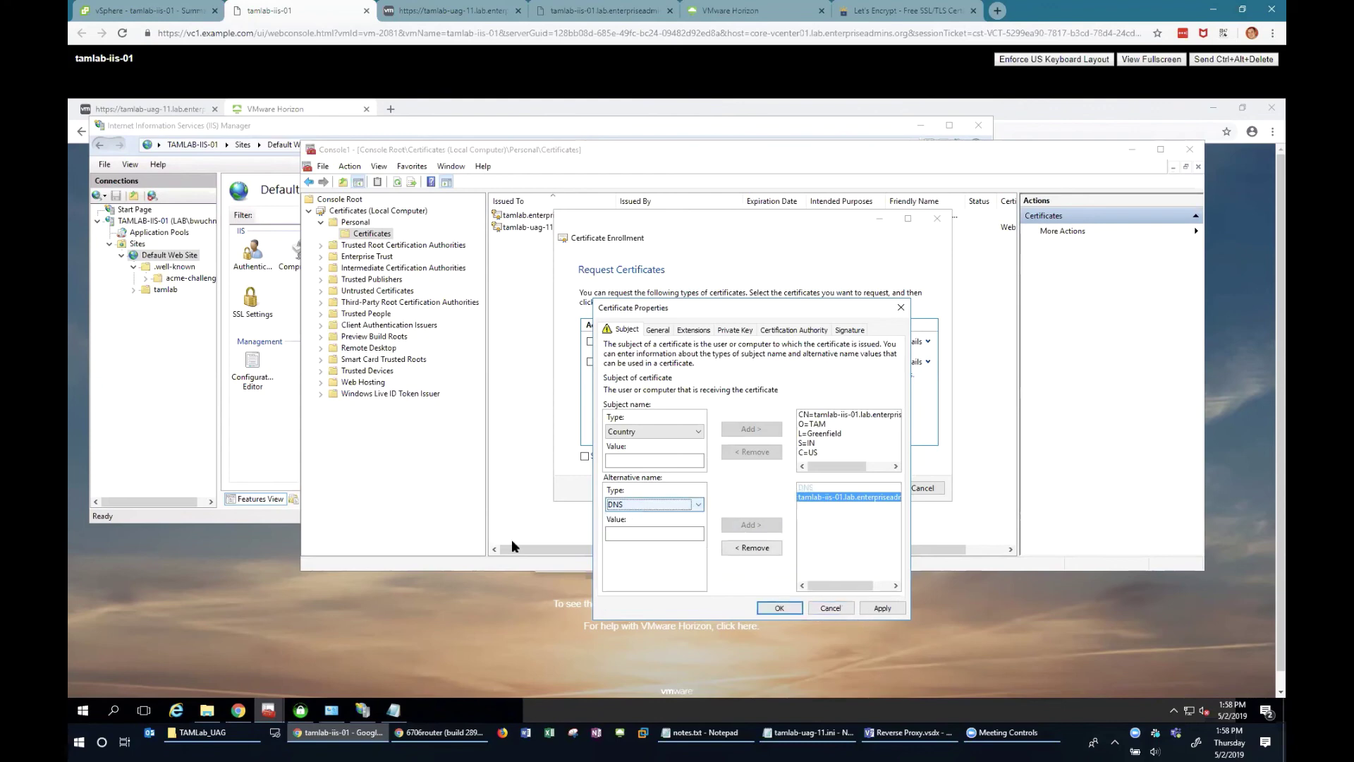
- Run ipconfig in a Command Prompt and copy the IPv4 address 192.168.36.12
{"action": "right_click", "coordinate": [83, 710]}
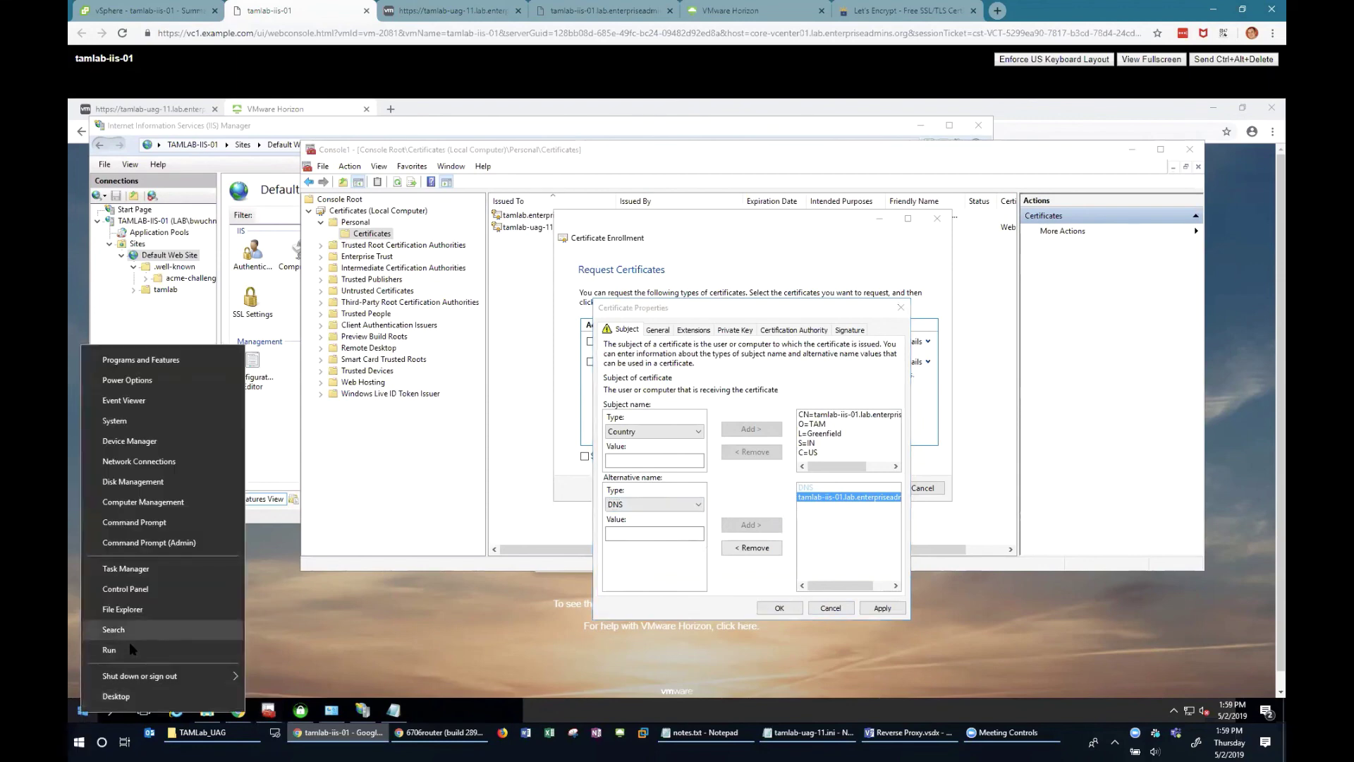
{"action": "left_click", "coordinate": [129, 643]}
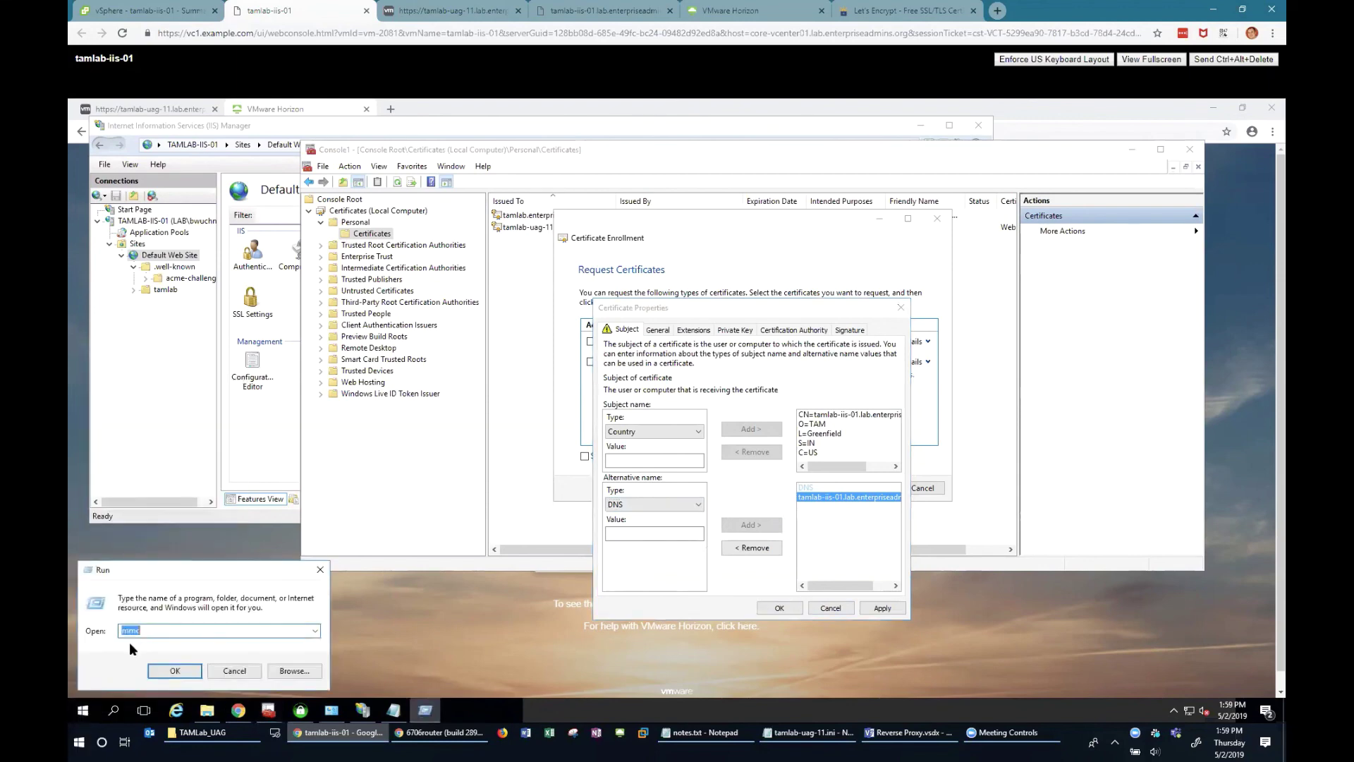
{"action": "type", "text": "cmd"}
{"action": "key", "text": "Return"}
{"action": "type", "text": "ipconfig"}
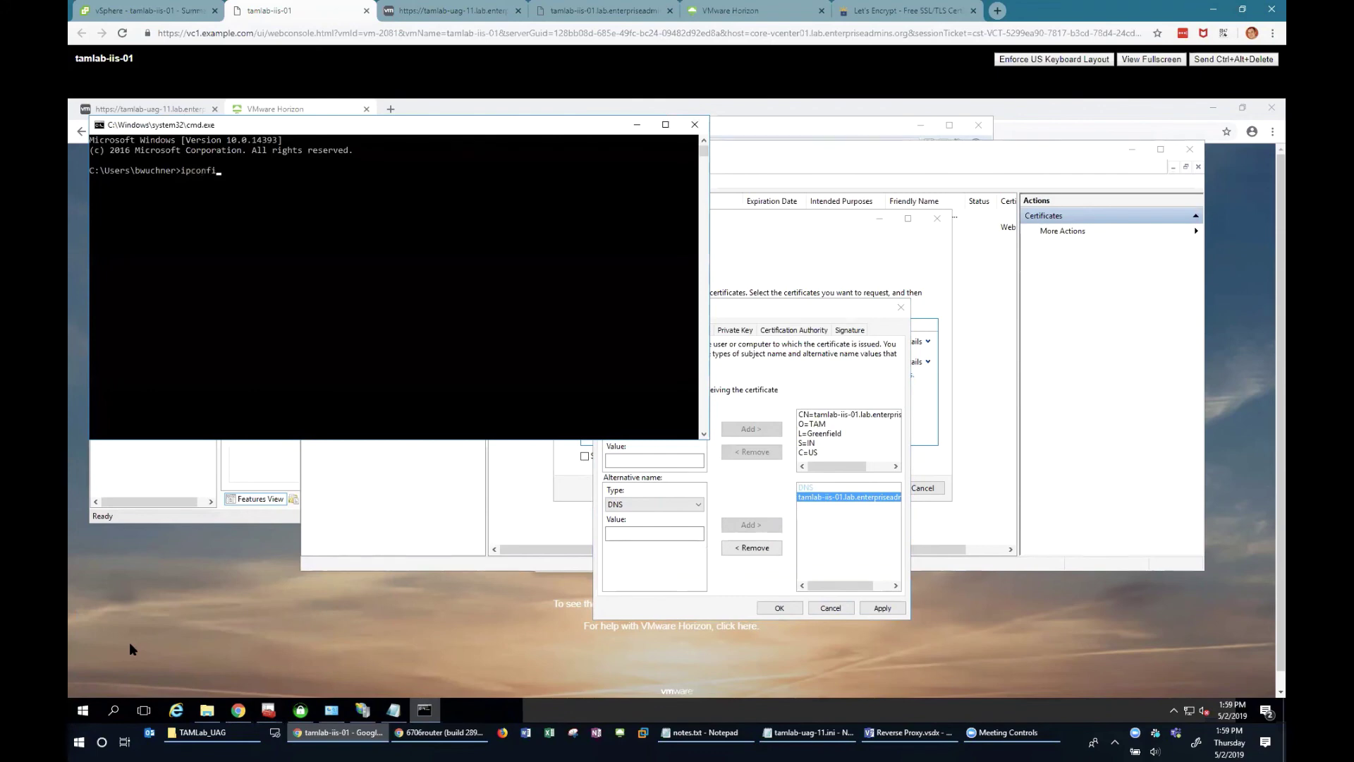
{"action": "key", "text": "Return"}
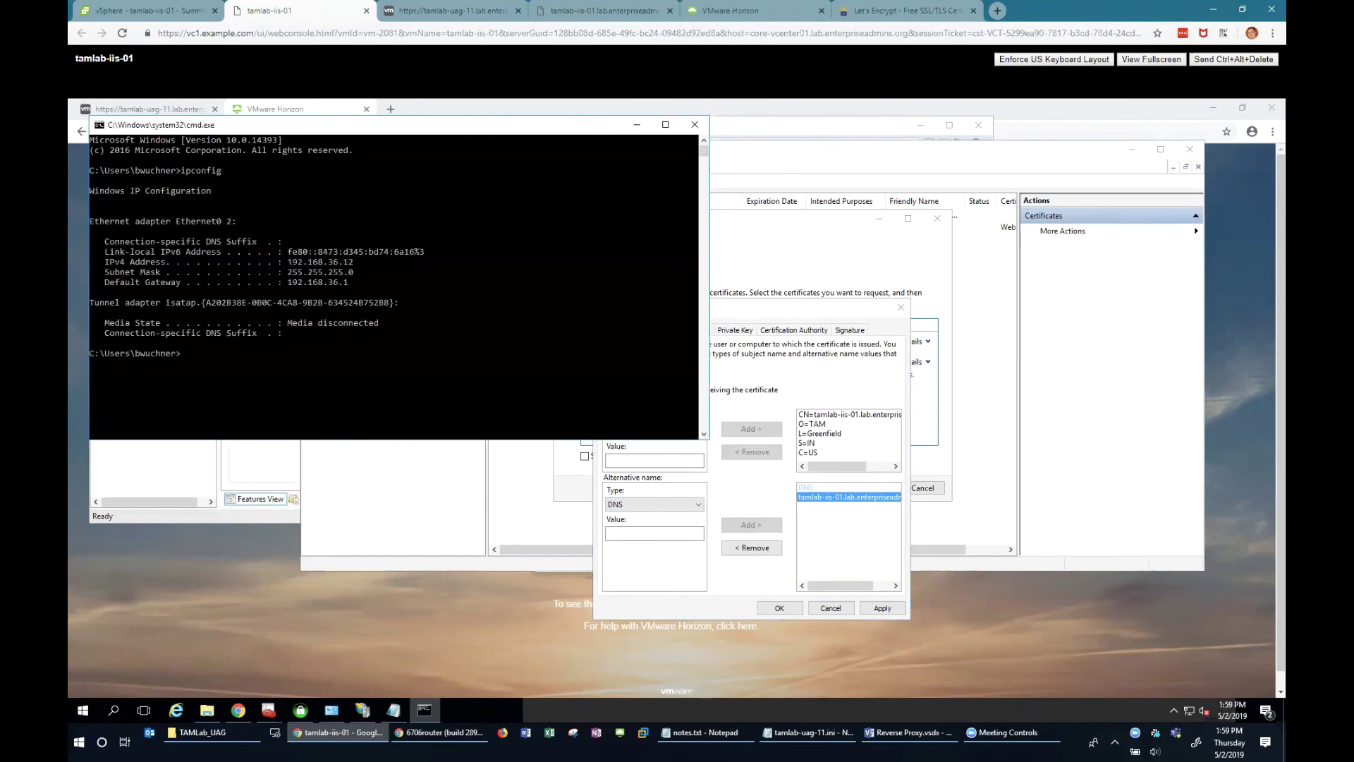
{"action": "left_click_drag", "start_coordinate": [289, 262], "coordinate": [351, 263]}
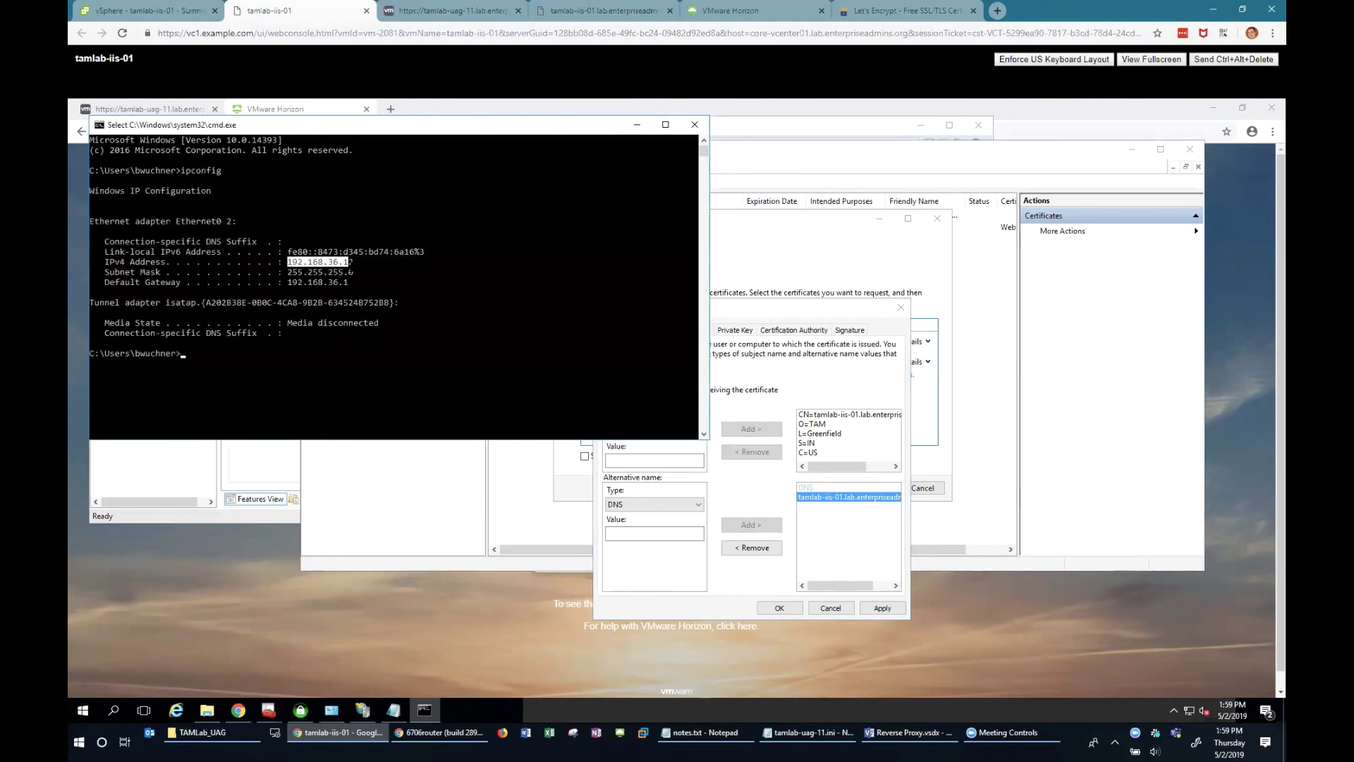
{"action": "key", "text": "ctrl+c"}
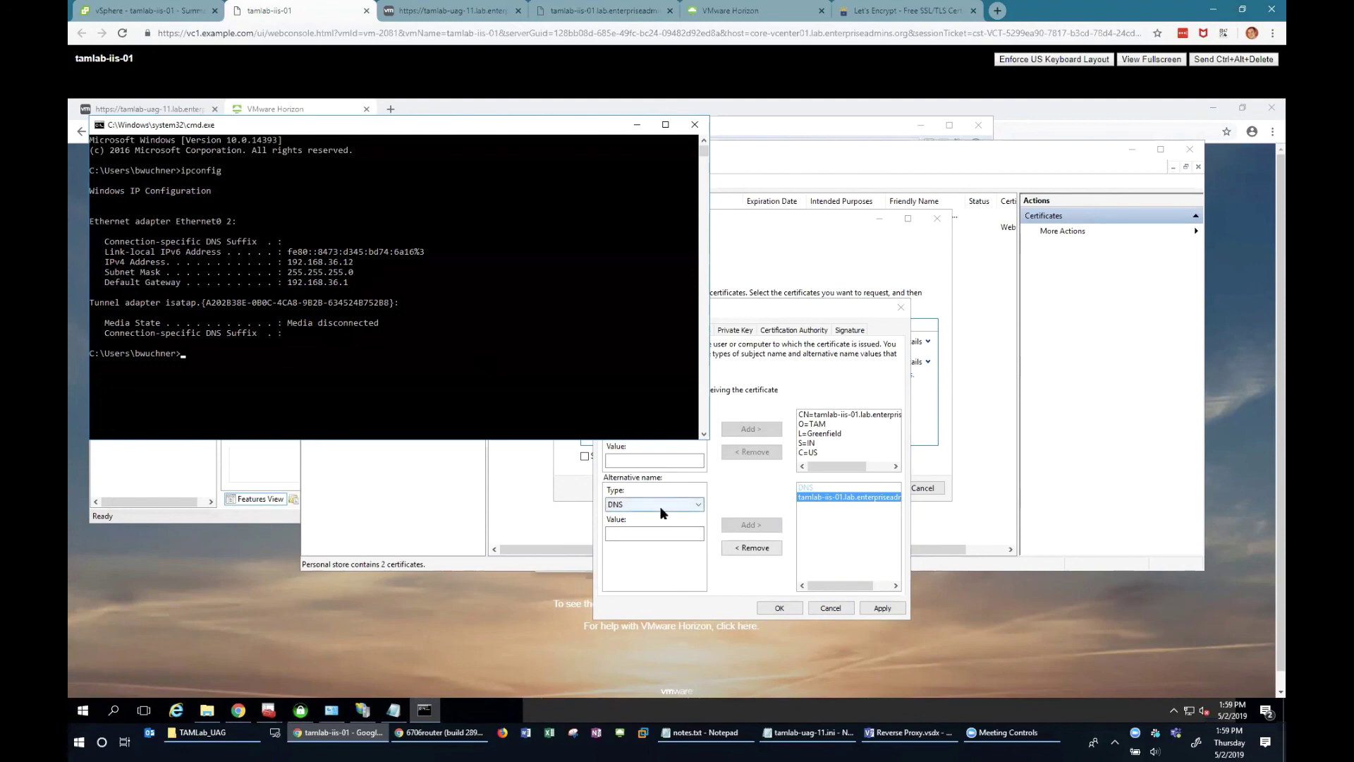
- Add 192.168.36.12 as an IP address (v4) alternative name and accept the properties
{"action": "left_click", "coordinate": [662, 505]}
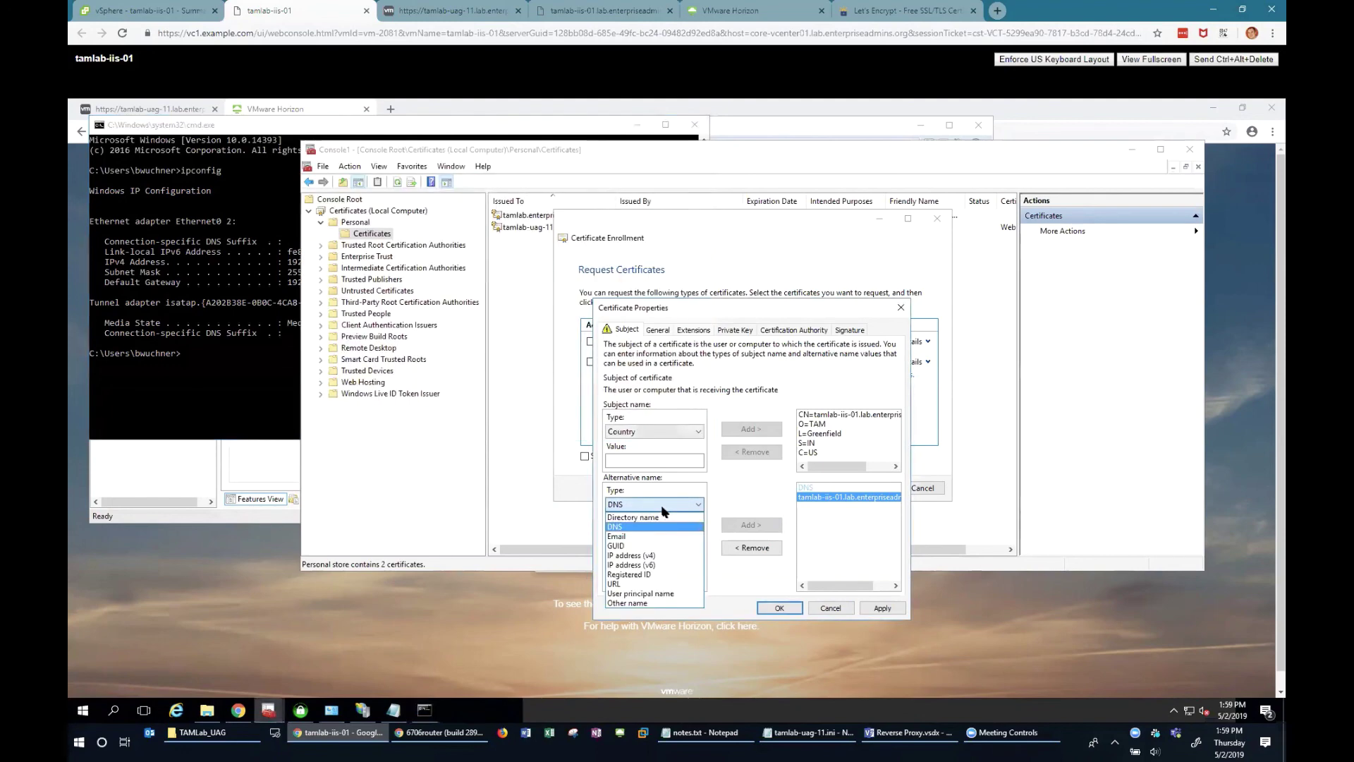
{"action": "left_click", "coordinate": [632, 555]}
{"action": "left_click", "coordinate": [744, 526]}
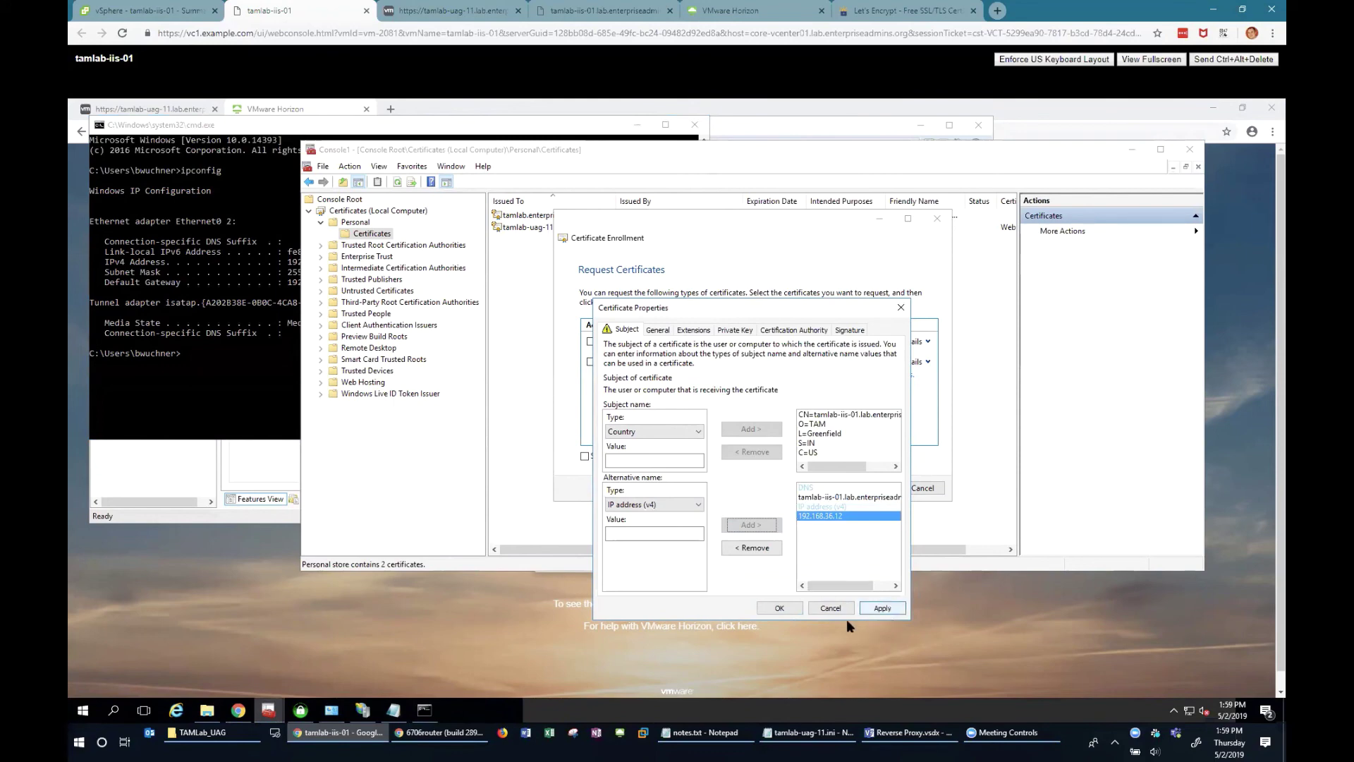
{"action": "left_click", "coordinate": [779, 608]}
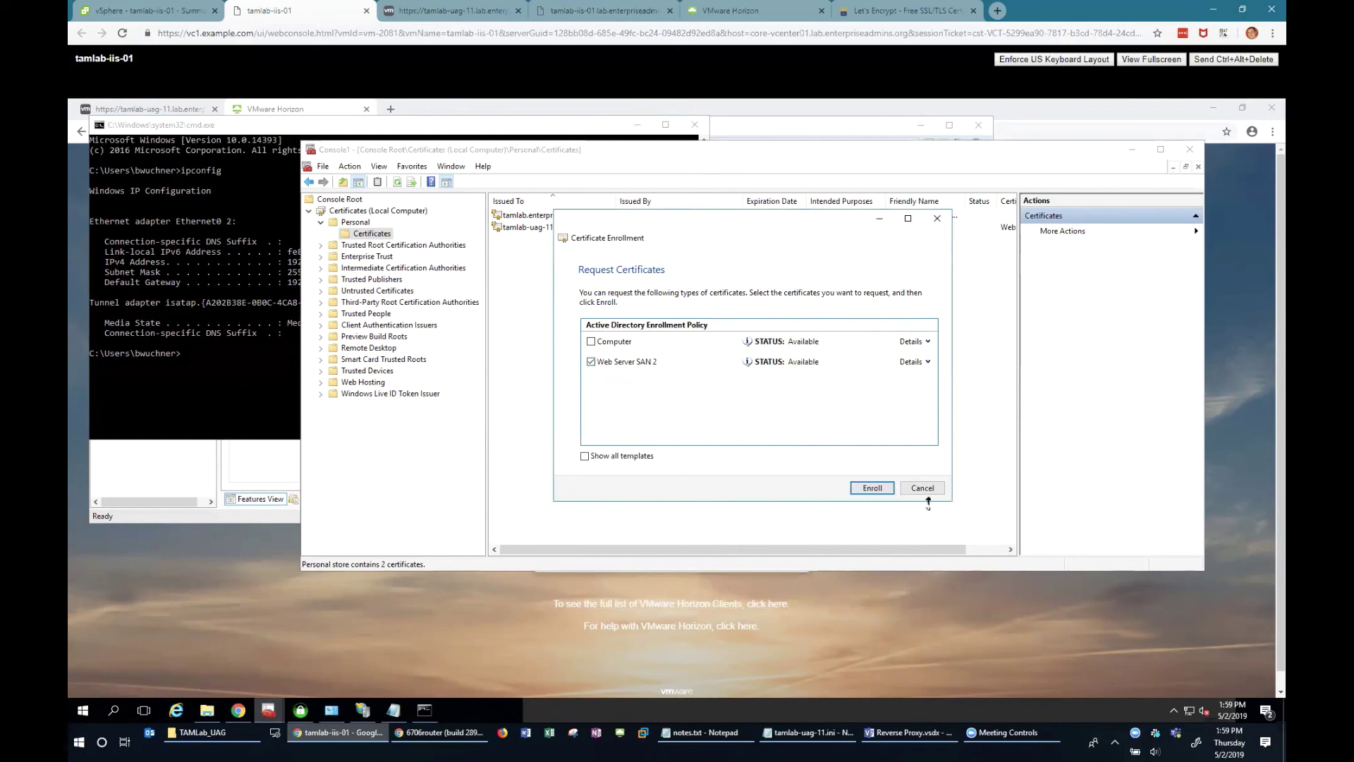
- Enroll and finish the Web Server SAN 2 certificate request
{"action": "left_click", "coordinate": [883, 488]}
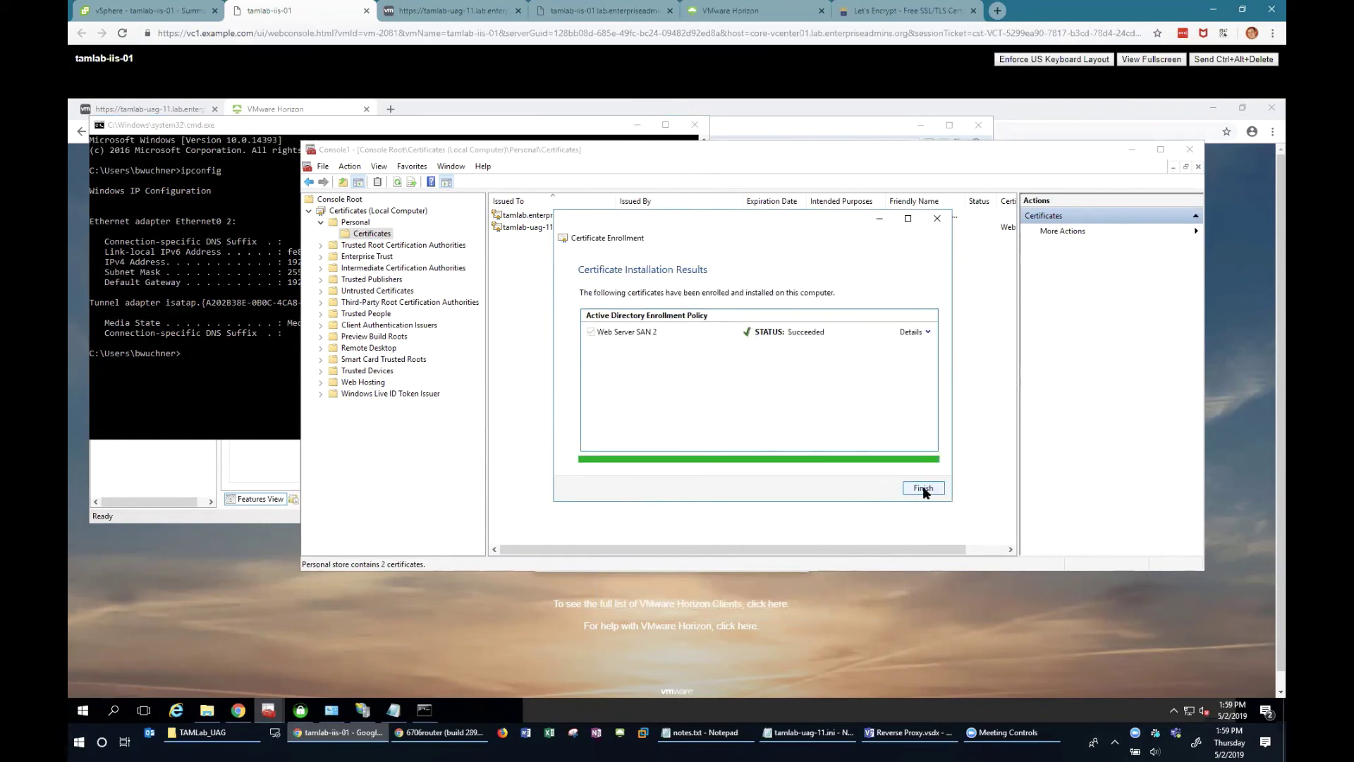
{"action": "left_click", "coordinate": [924, 489]}
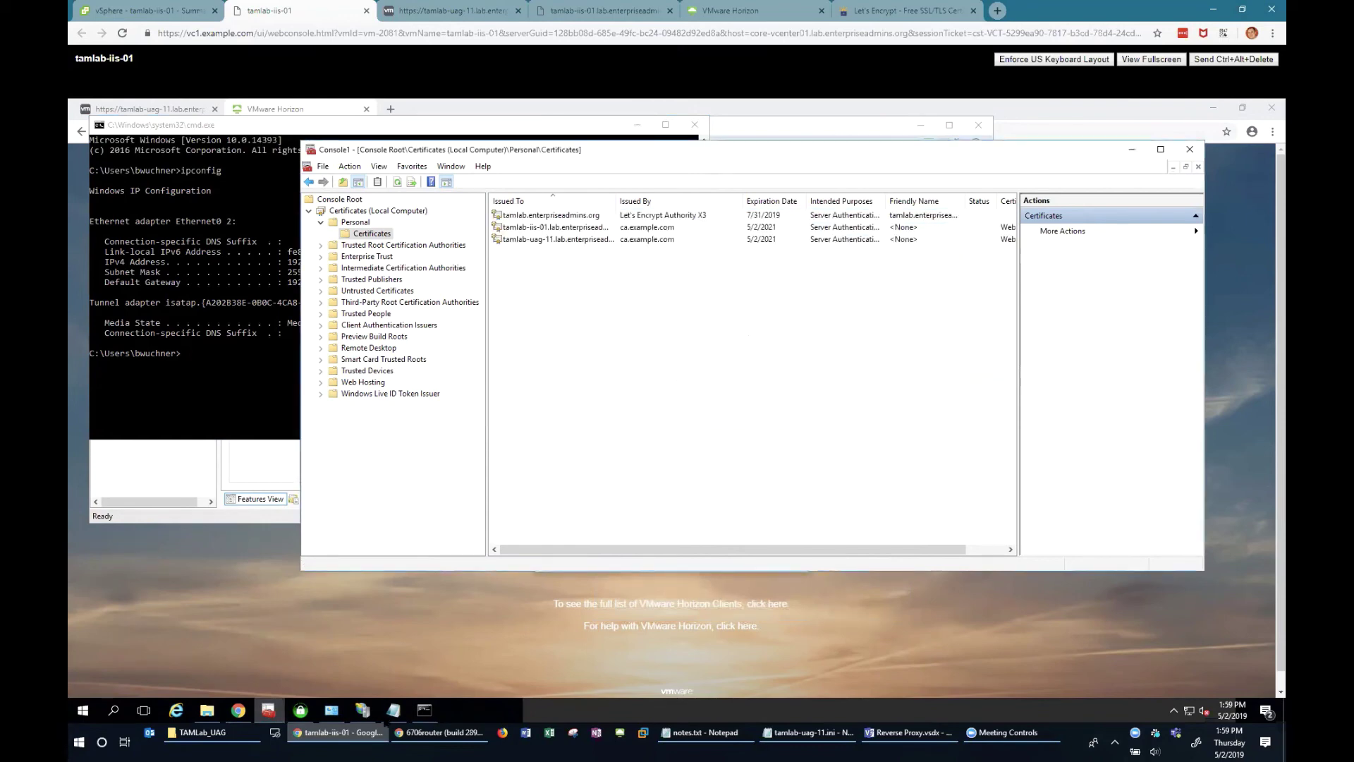
{"action": "left_click", "coordinate": [362, 709]}
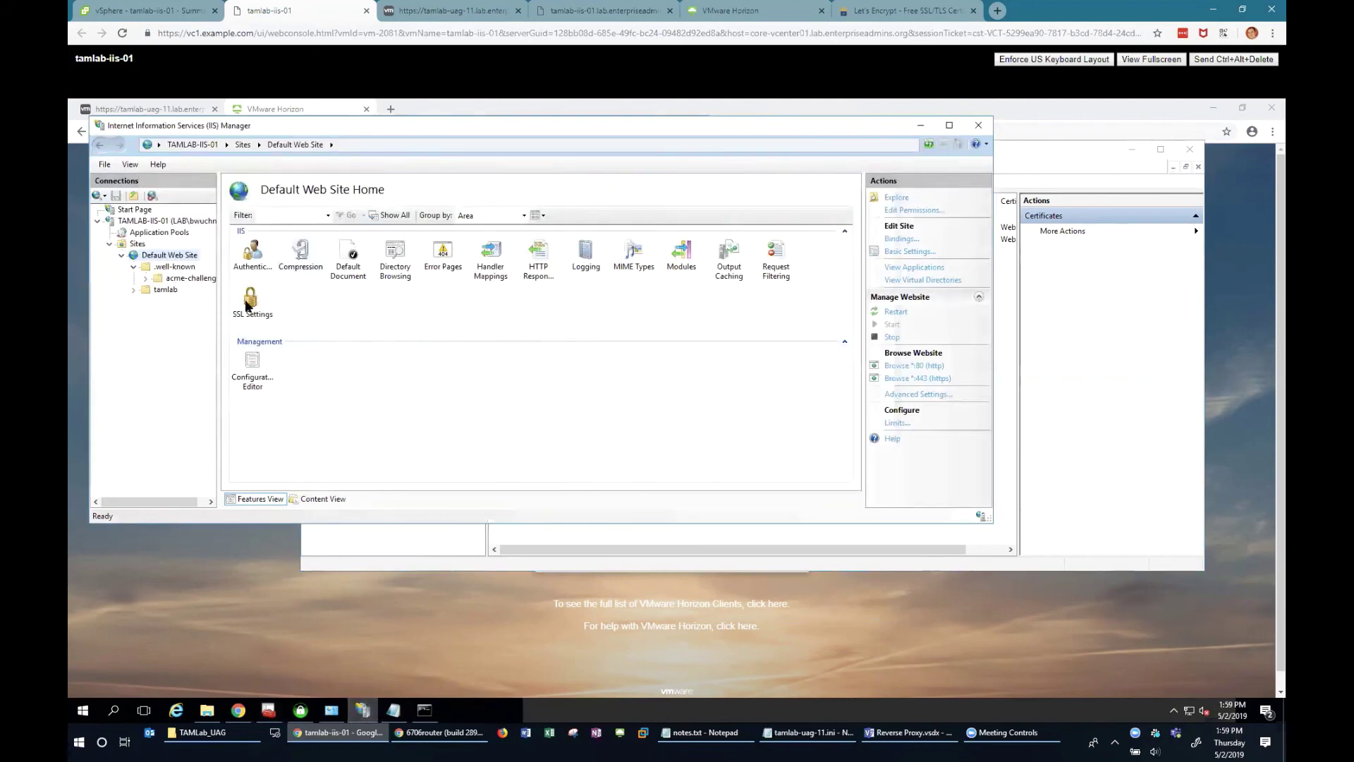
- Switch the Default Web Site's https binding to the tamlab-iis-01.lab.enterpriseadmins.org certificate
{"action": "left_click", "coordinate": [249, 302]}
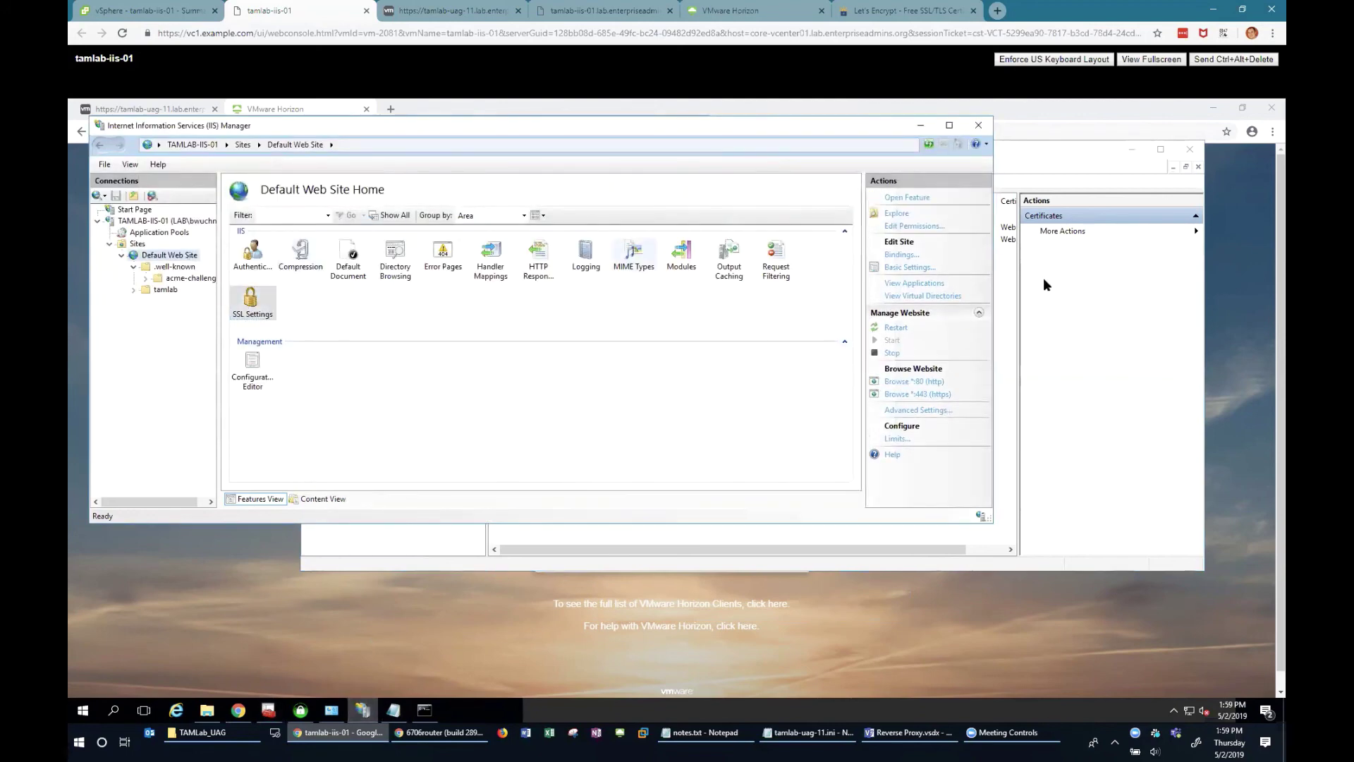
{"action": "left_click", "coordinate": [902, 255]}
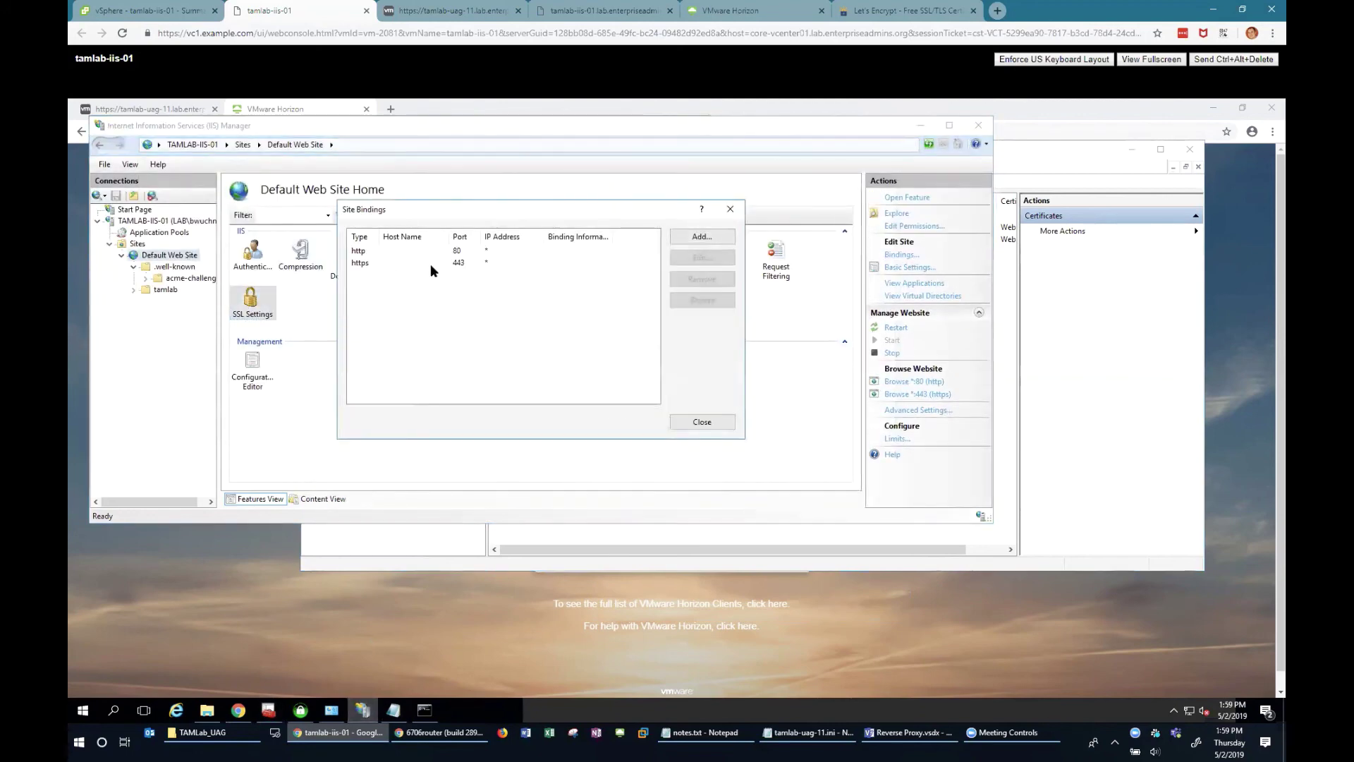
{"action": "left_click", "coordinate": [430, 263]}
{"action": "left_click", "coordinate": [702, 257]}
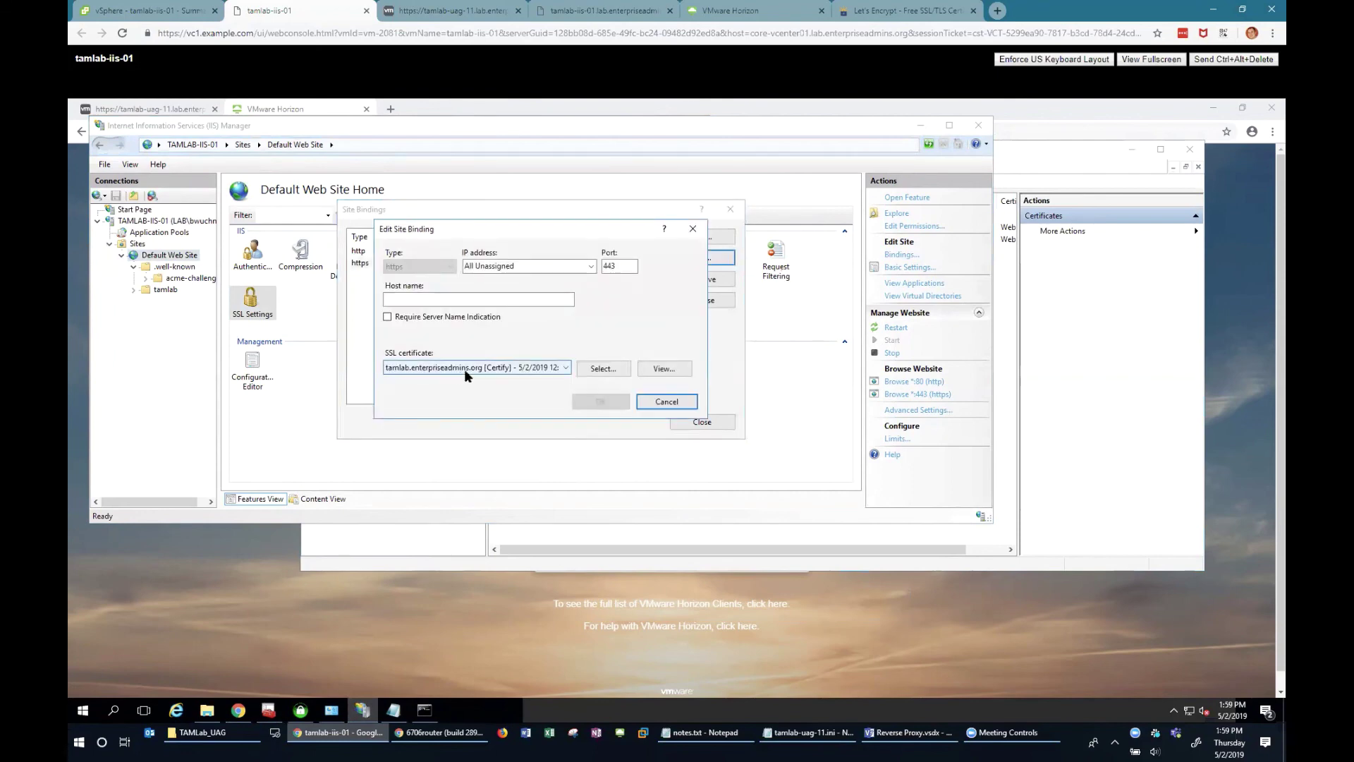
{"action": "left_click", "coordinate": [464, 369]}
{"action": "left_click", "coordinate": [460, 388]}
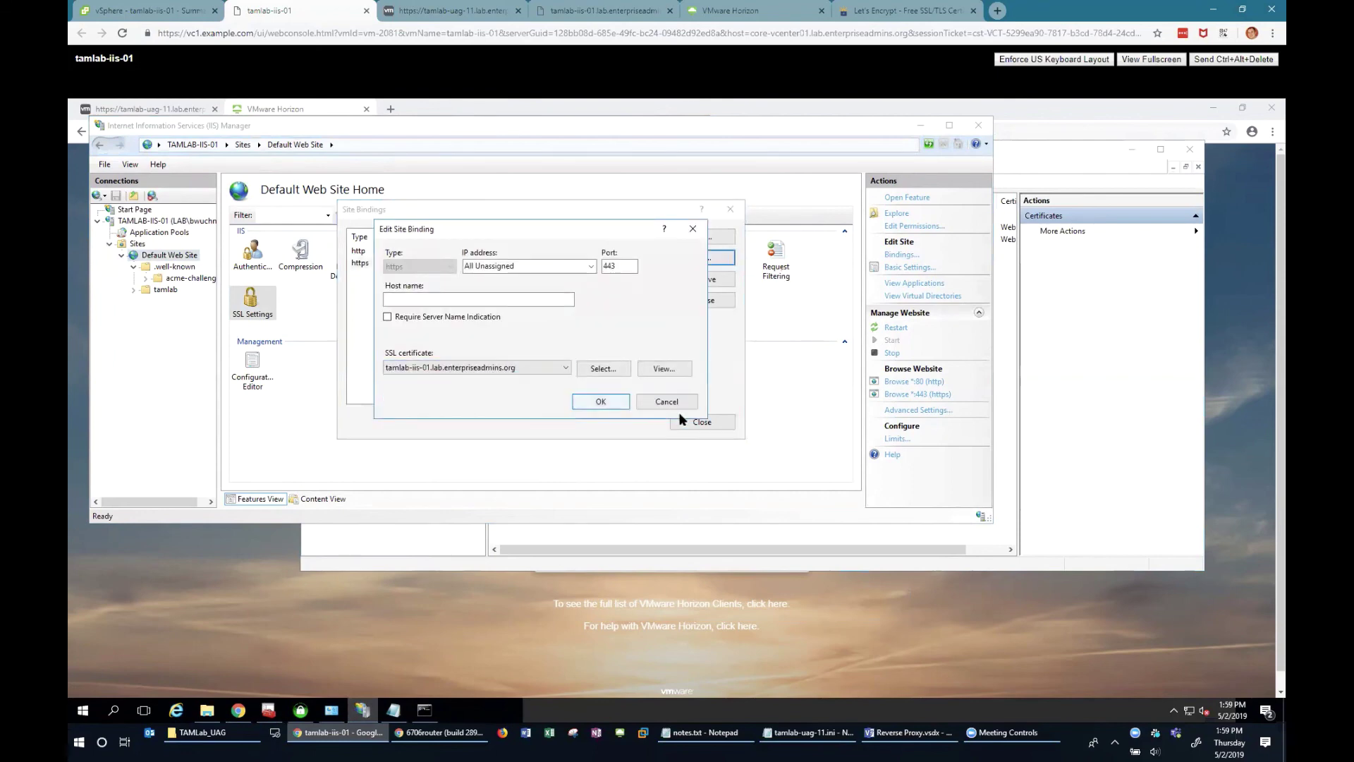
{"action": "left_click", "coordinate": [712, 420]}
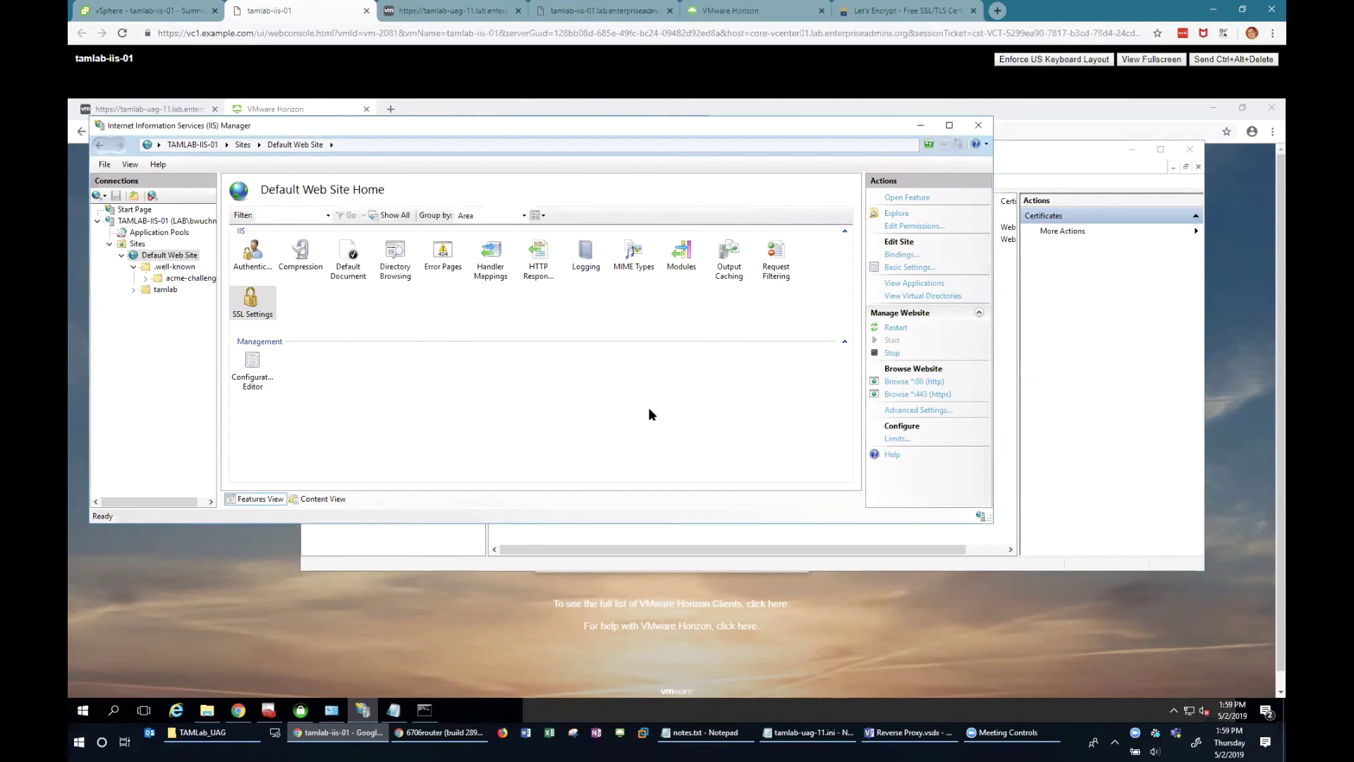
{"action": "left_click", "coordinate": [321, 107]}
{"action": "left_click", "coordinate": [391, 110]}
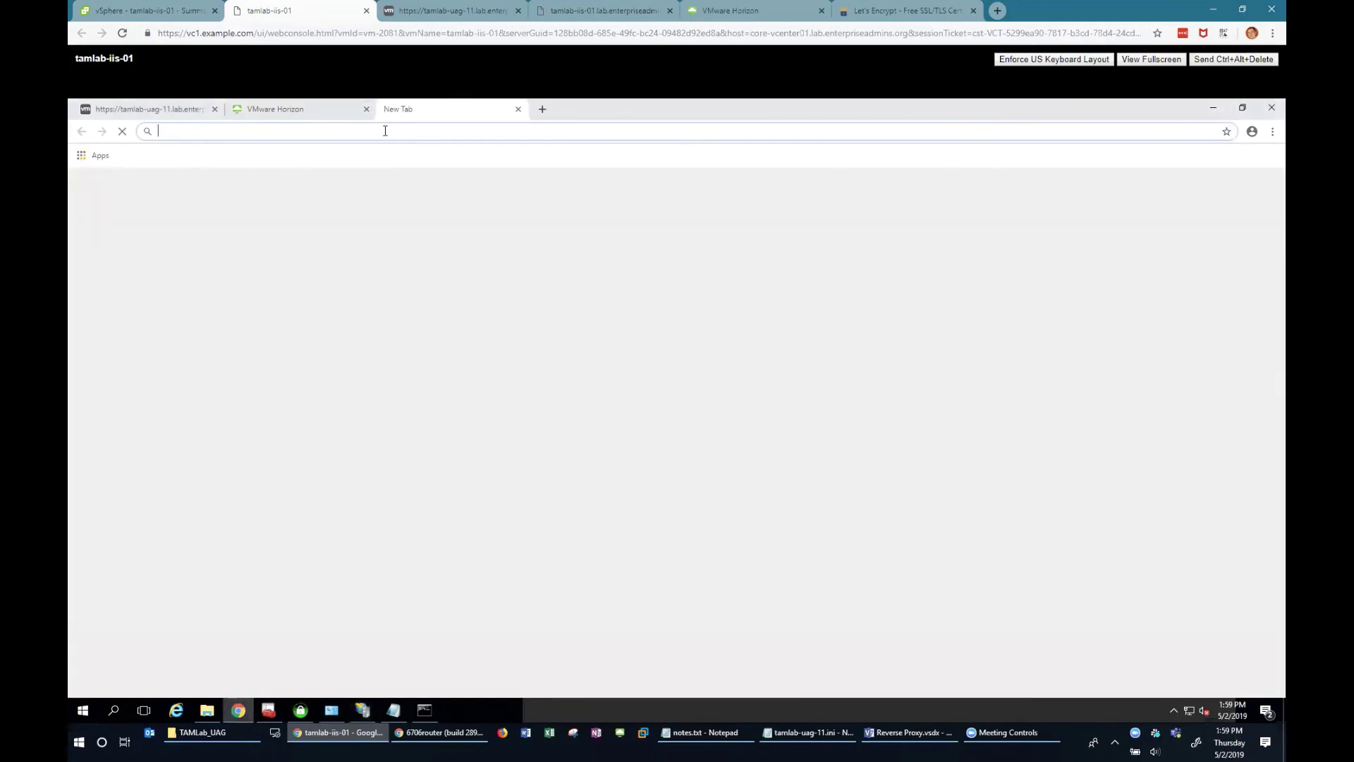
{"action": "type", "text": "tal"}
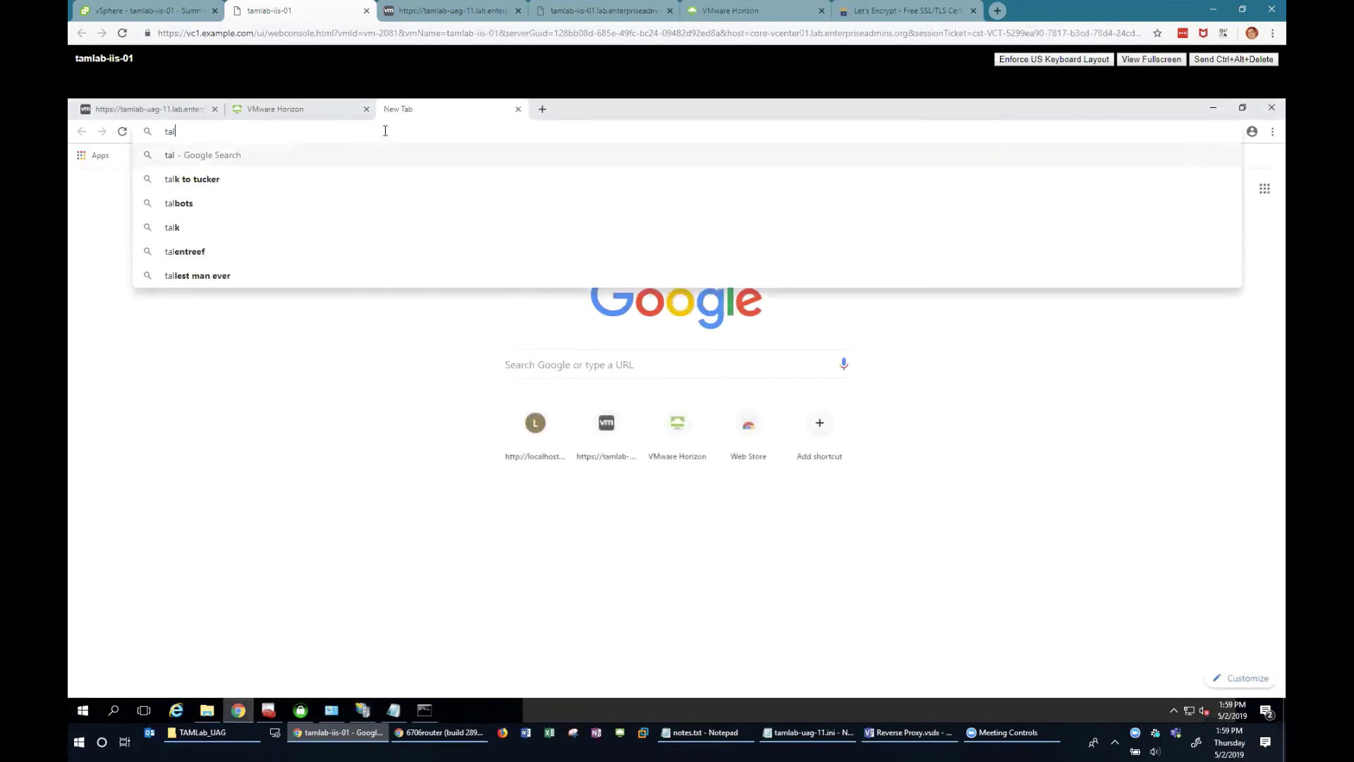
{"action": "type", "text": "mlab-i"}
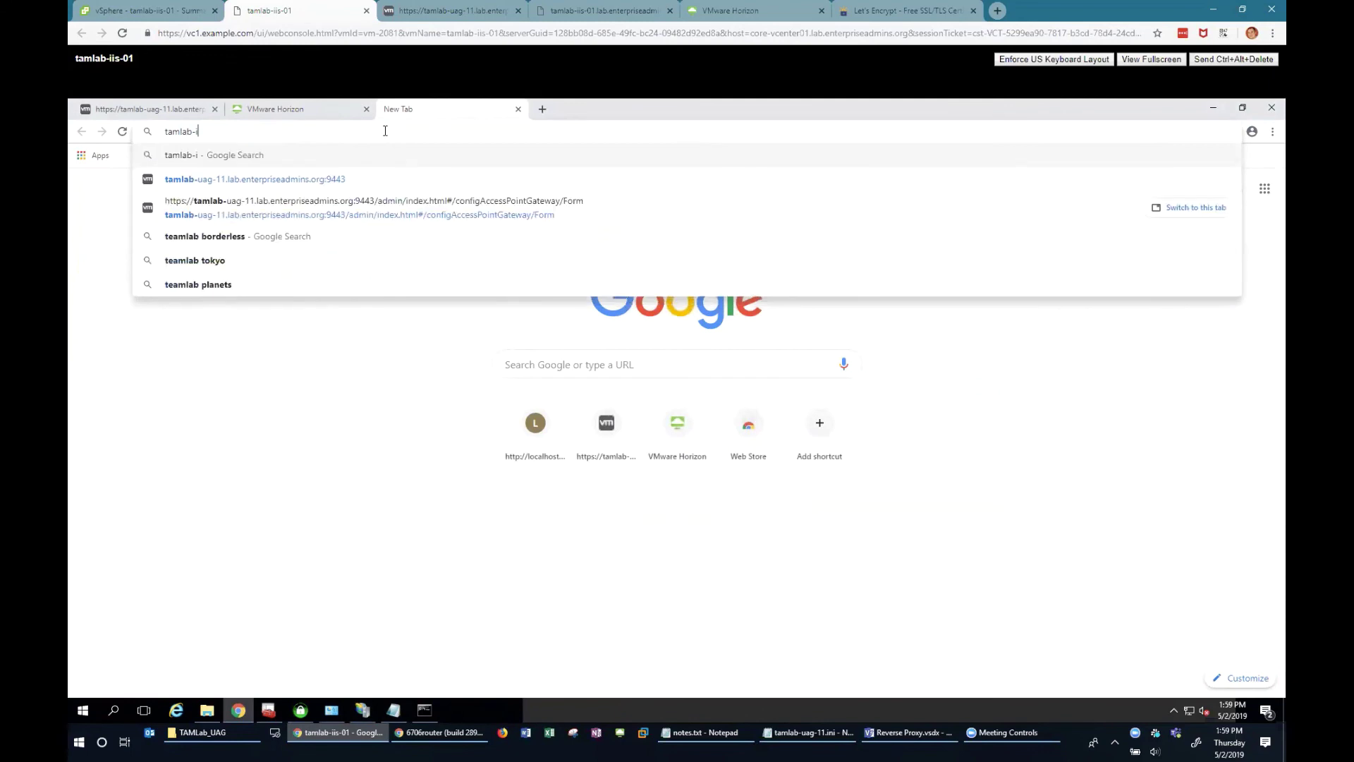
{"action": "type", "text": "is-01.la"}
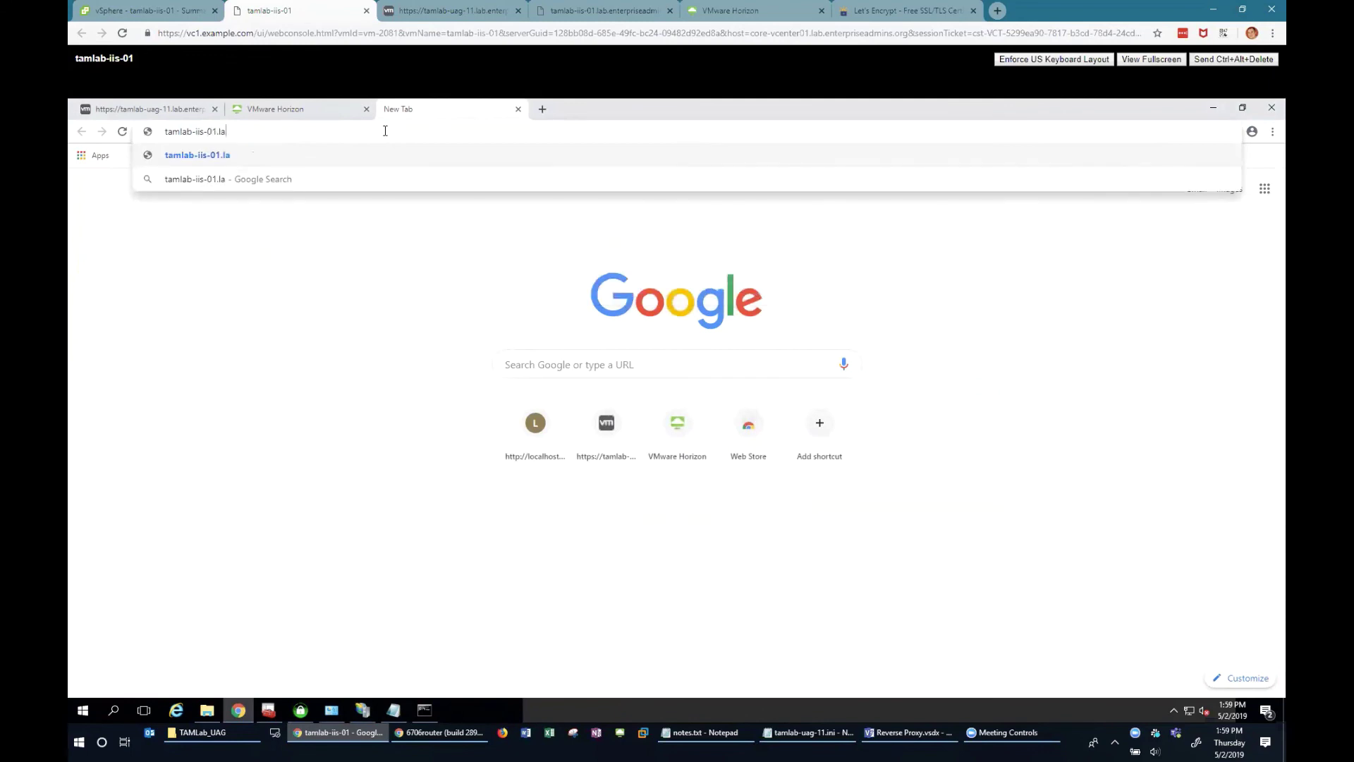
{"action": "type", "text": "b.enterpriesa"}
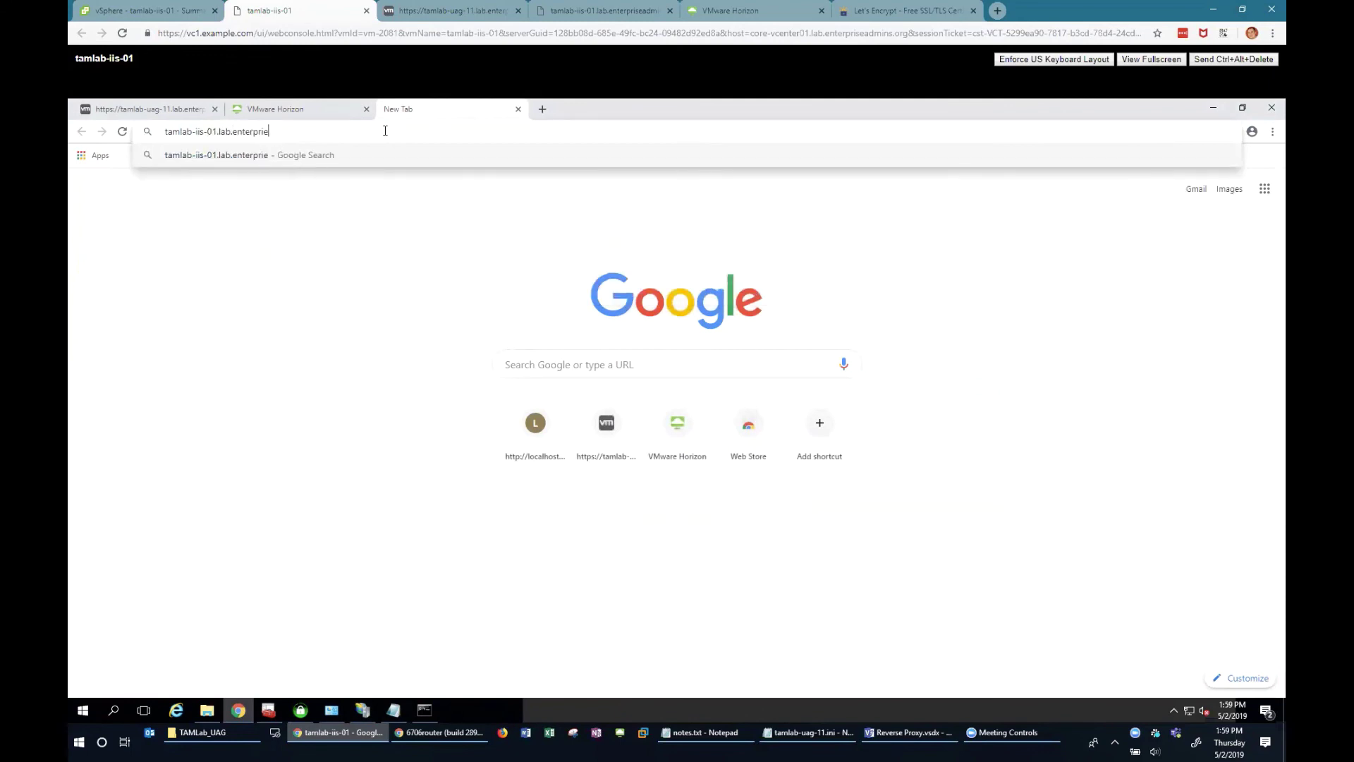
{"action": "key", "text": "BackSpace"}
{"action": "key", "text": "BackSpace"}
{"action": "key", "text": "BackSpace"}
{"action": "type", "text": "seadmins.org"}
{"action": "key", "text": "Return"}
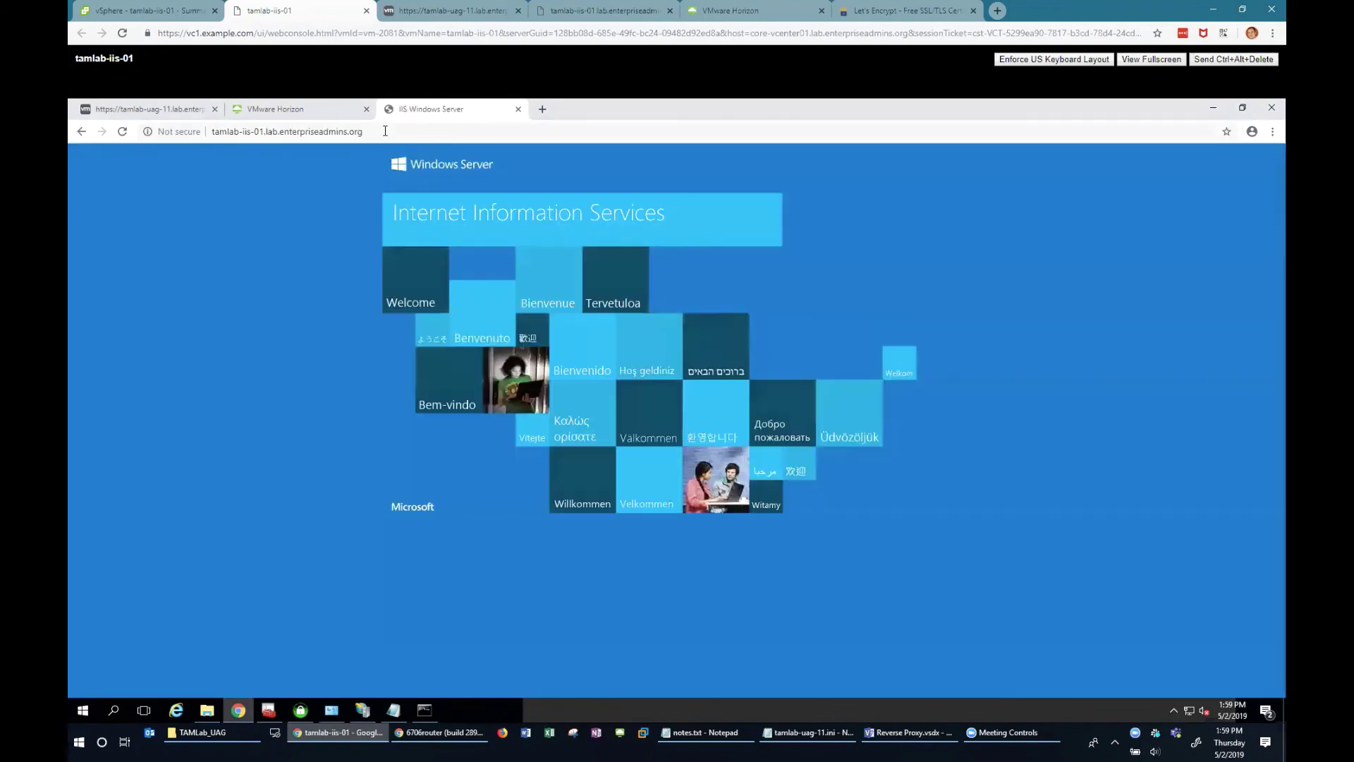
{"action": "left_click", "coordinate": [284, 133]}
{"action": "key", "text": "Home"}
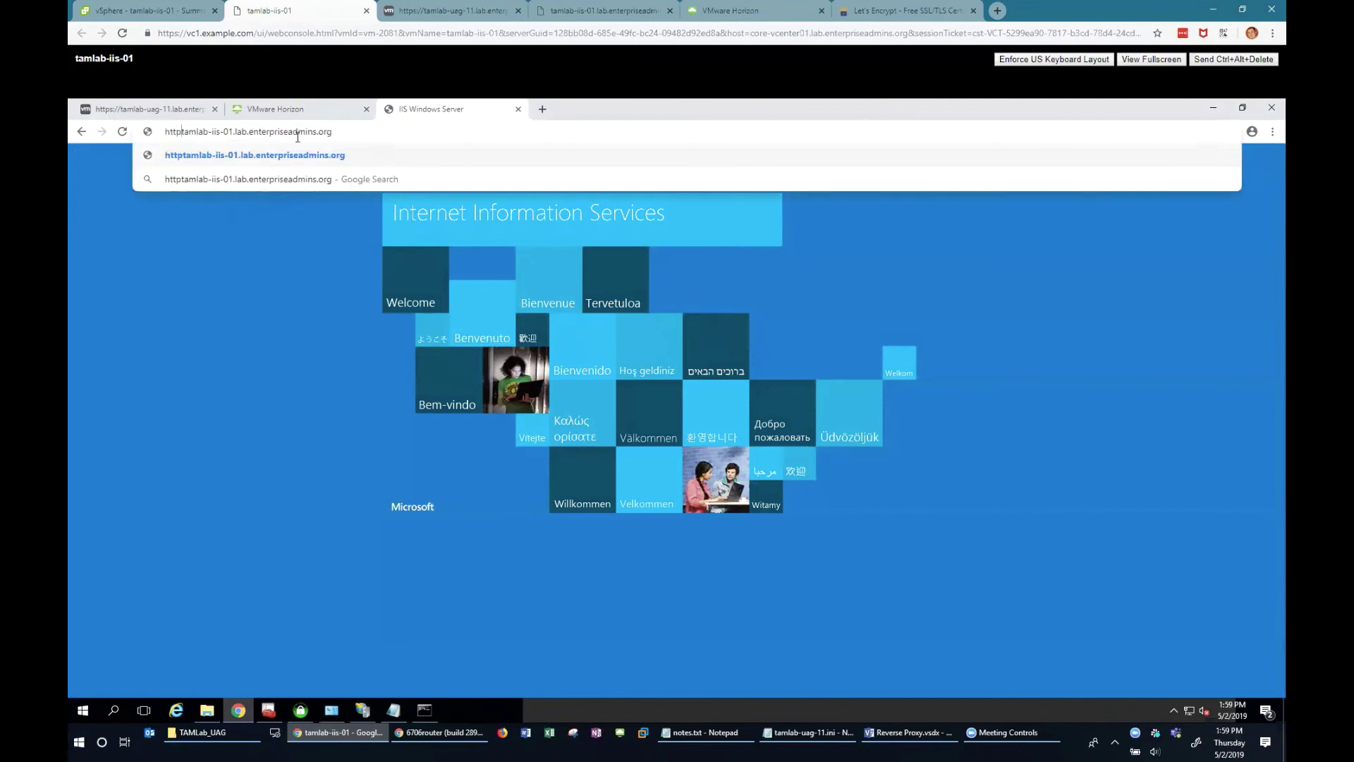
{"action": "type", "text": "https://"}
{"action": "type", "text": "/tamlab/"}
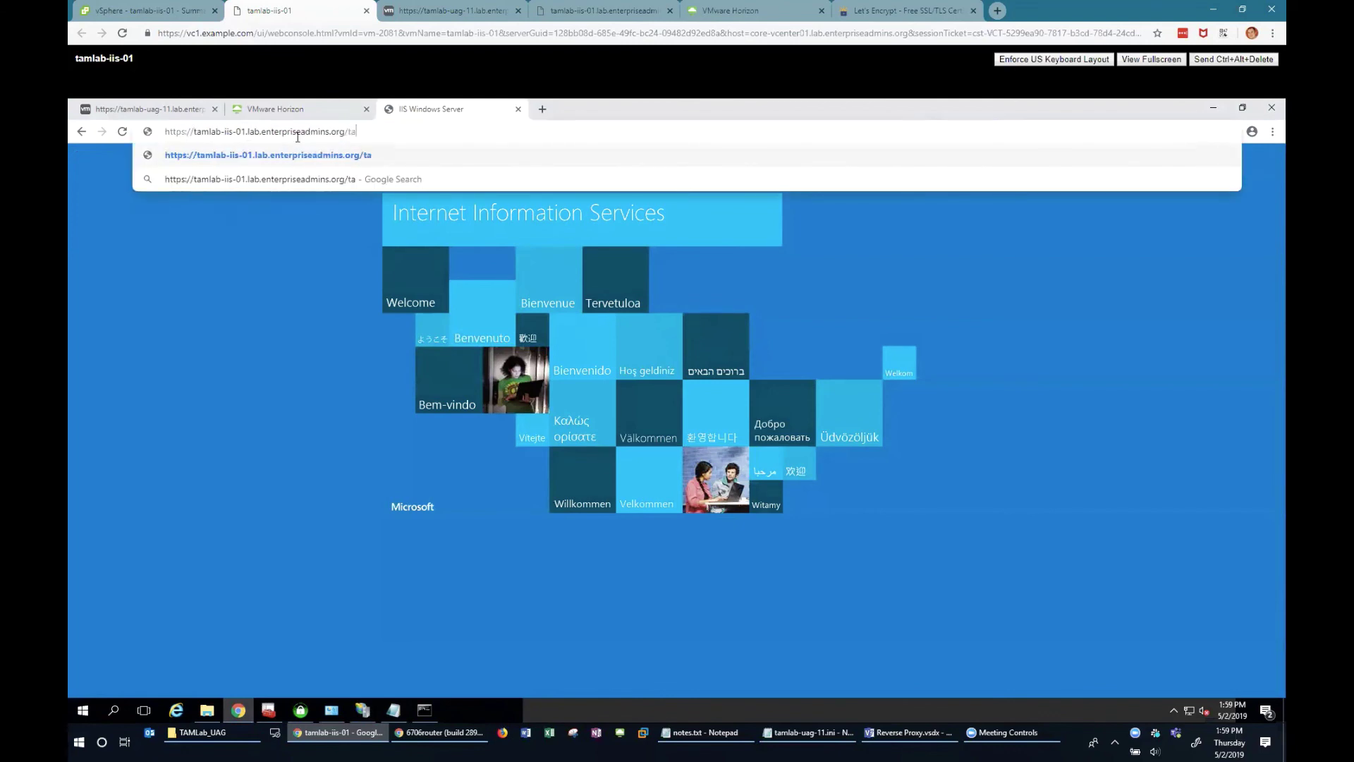
{"action": "key", "text": "Return"}
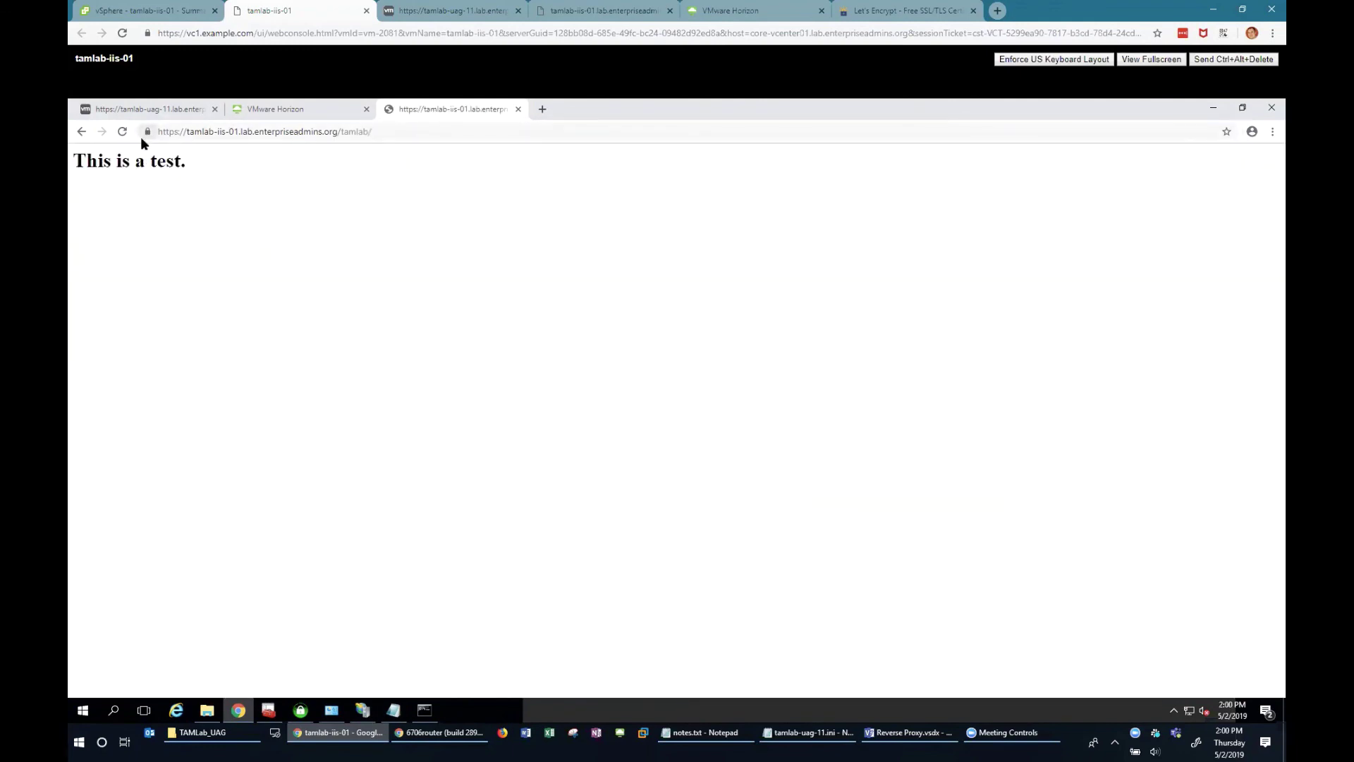
- Check through the lock icon that the site's certificate shows as valid
{"action": "left_click_drag", "start_coordinate": [75, 161], "coordinate": [151, 136]}
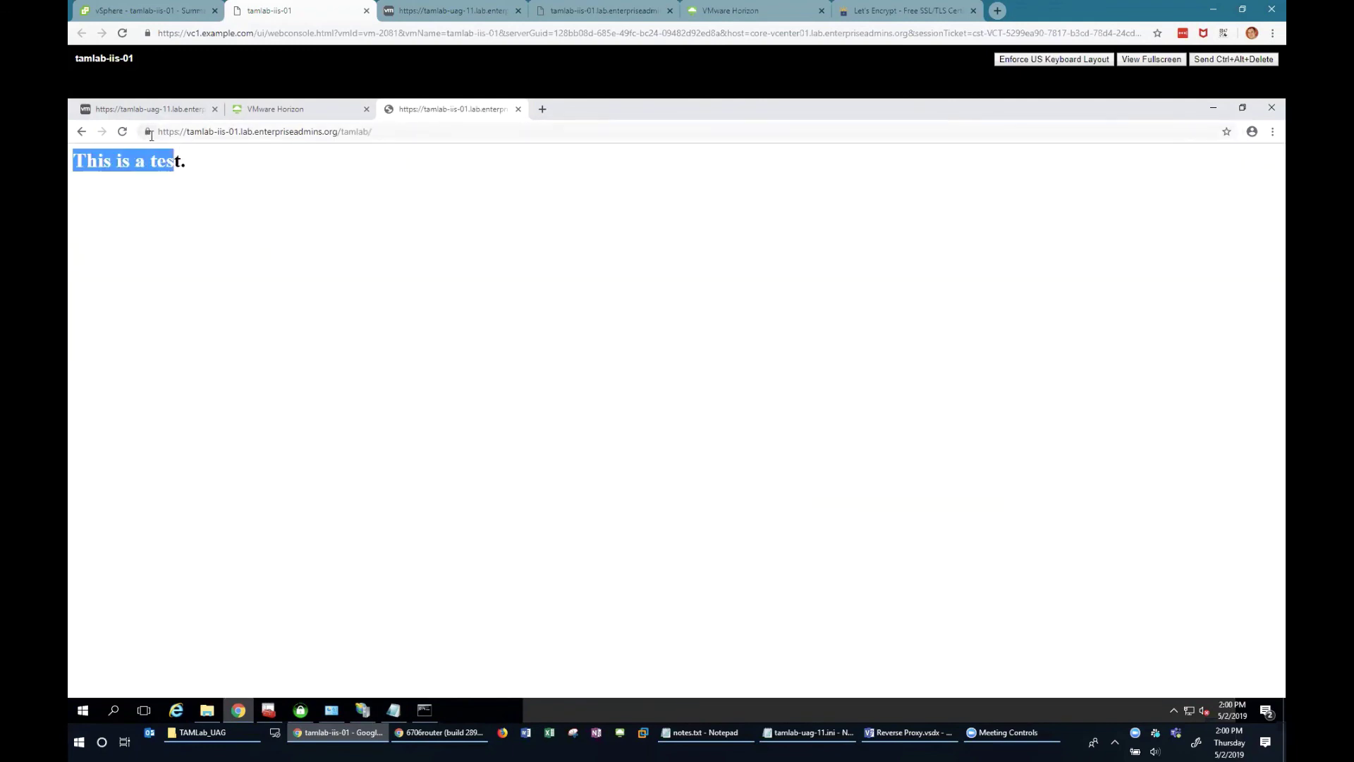
{"action": "left_click", "coordinate": [145, 133]}
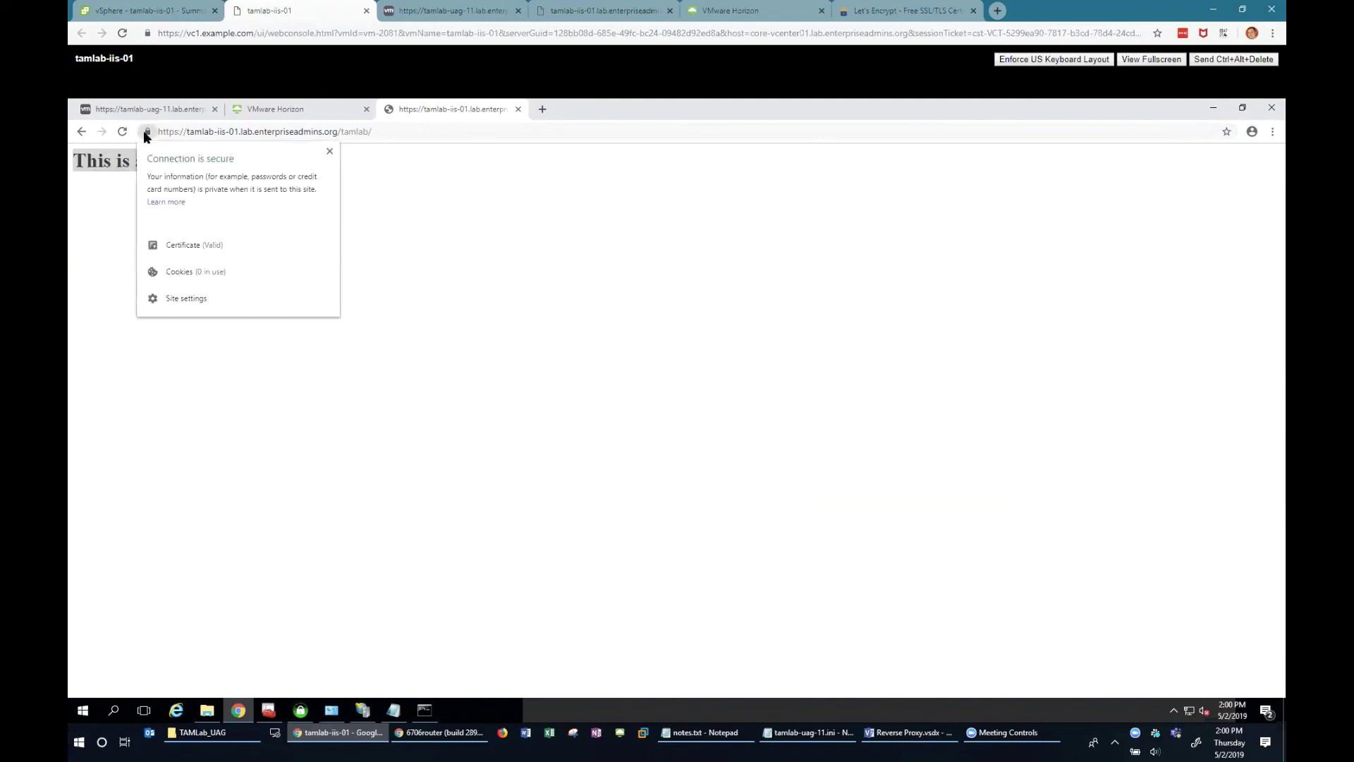
{"action": "left_click", "coordinate": [176, 252]}
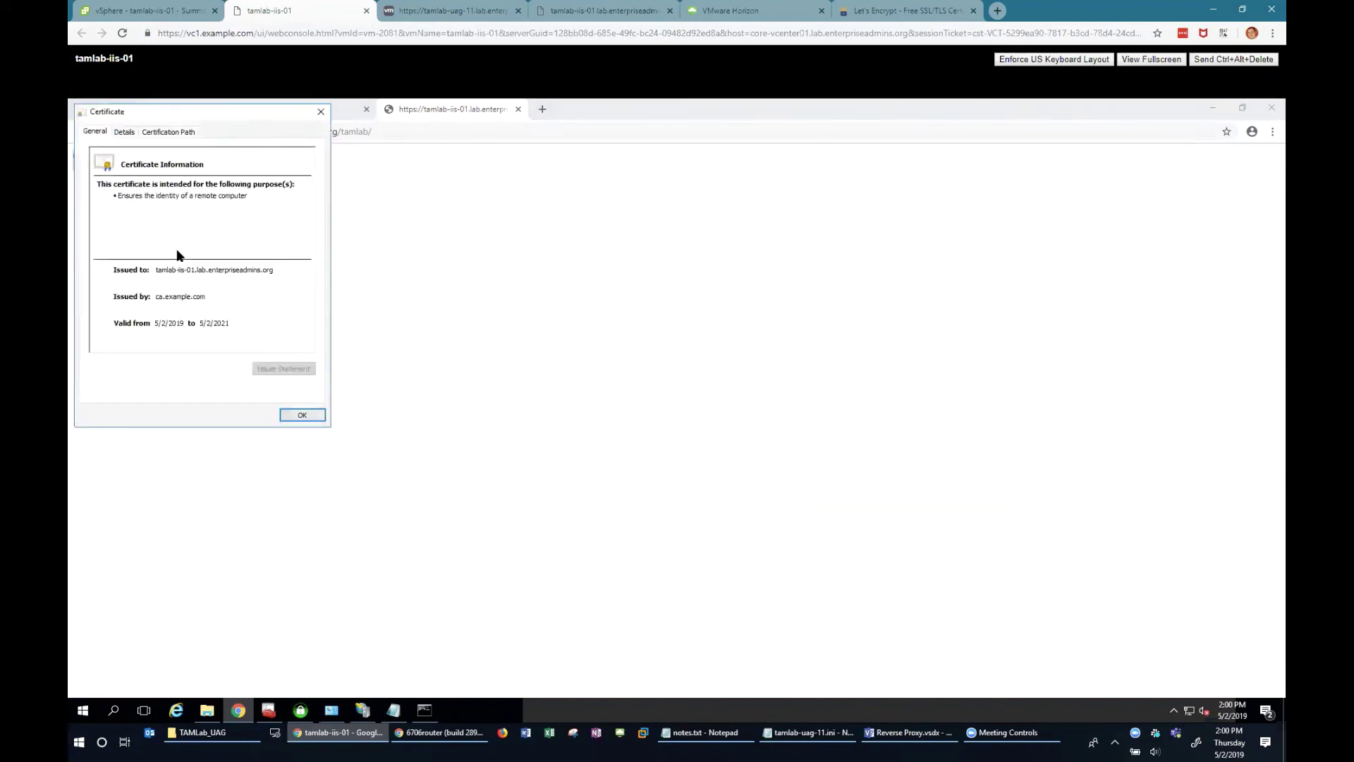
{"action": "left_click", "coordinate": [296, 416]}
{"action": "left_click", "coordinate": [618, 5]}
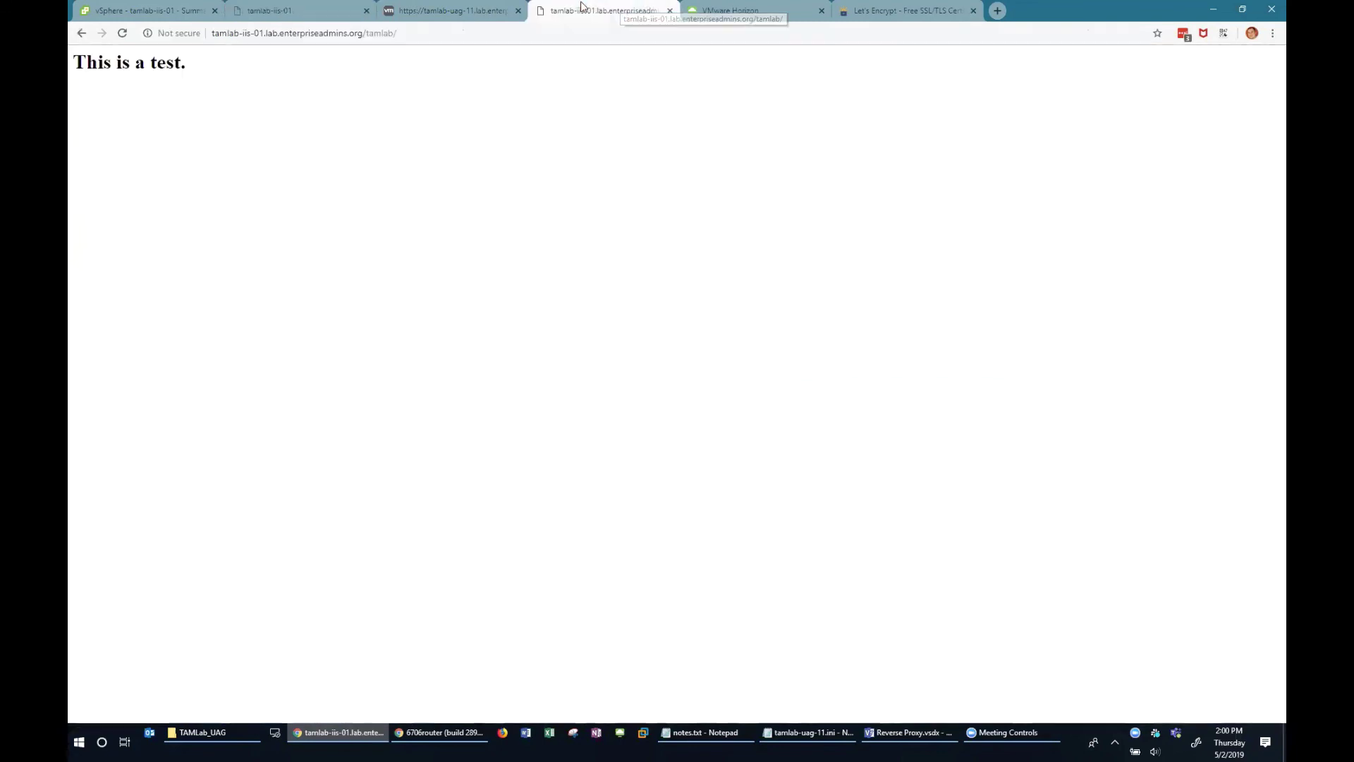
{"action": "left_click", "coordinate": [338, 9]}
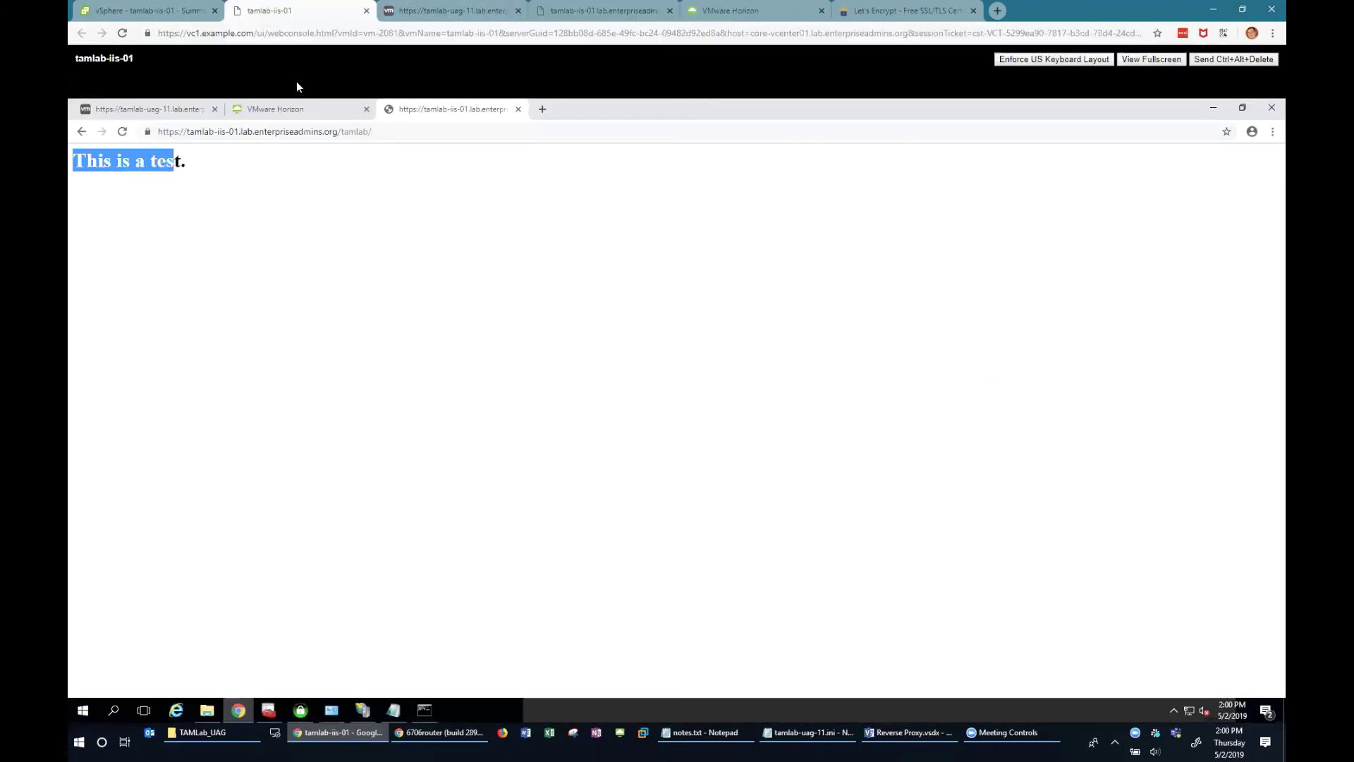
{"action": "left_click", "coordinate": [385, 184]}
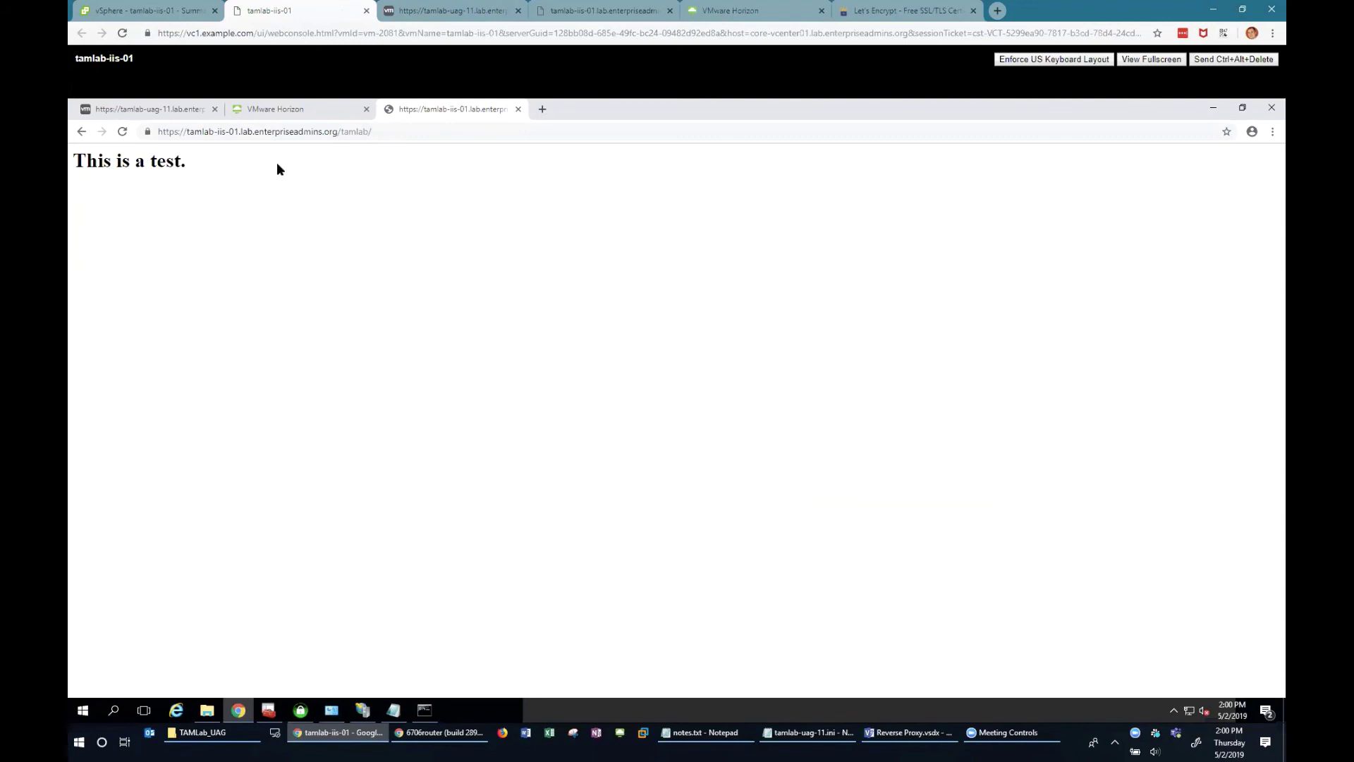
{"action": "left_click", "coordinate": [630, 7]}
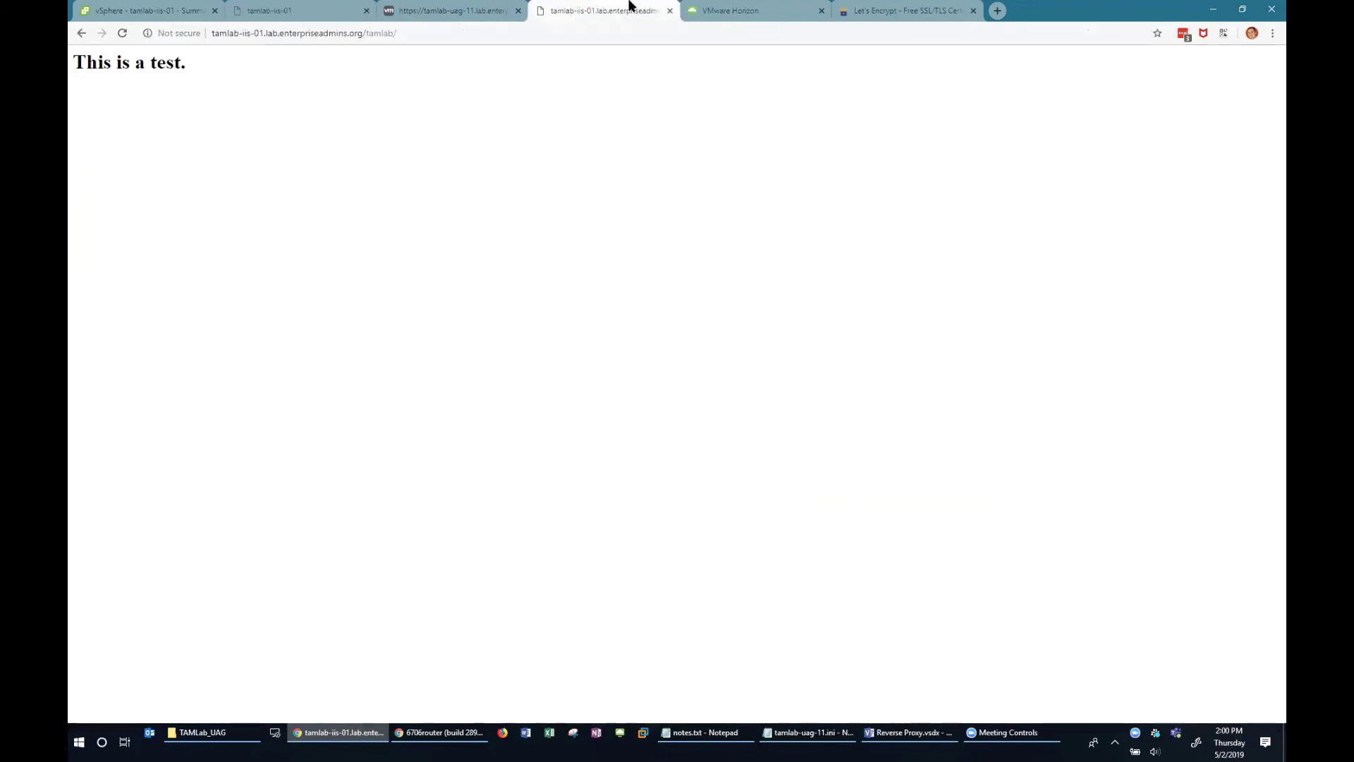